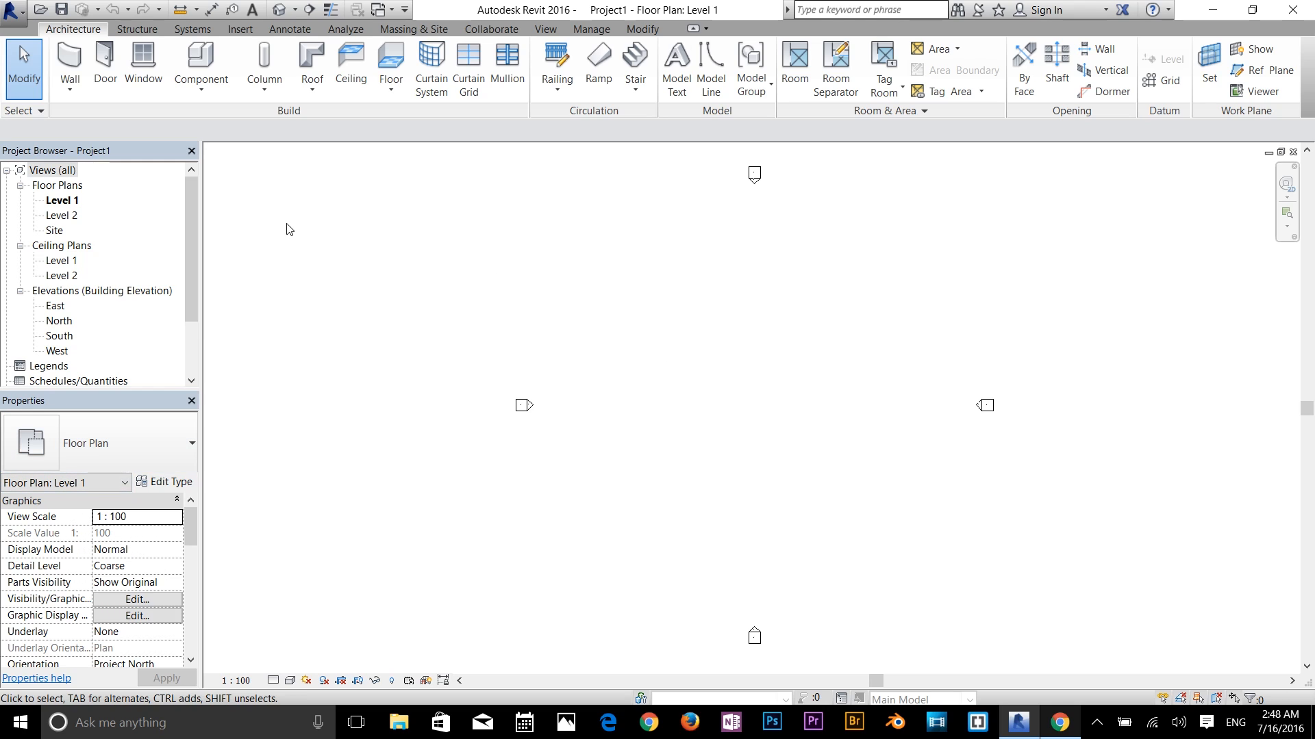
Set the project length units to feet and fractional inches, rounded to the nearest 1/4"
left_click(598, 30)
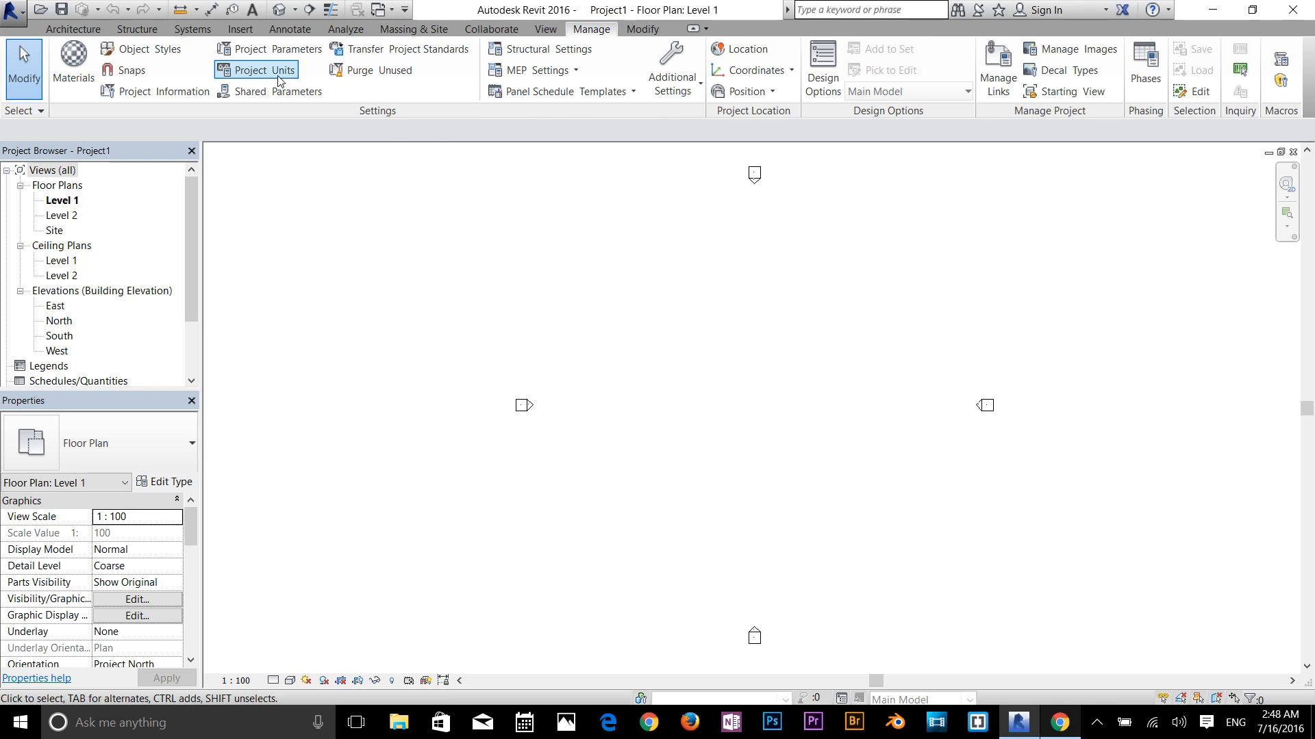
left_click(256, 70)
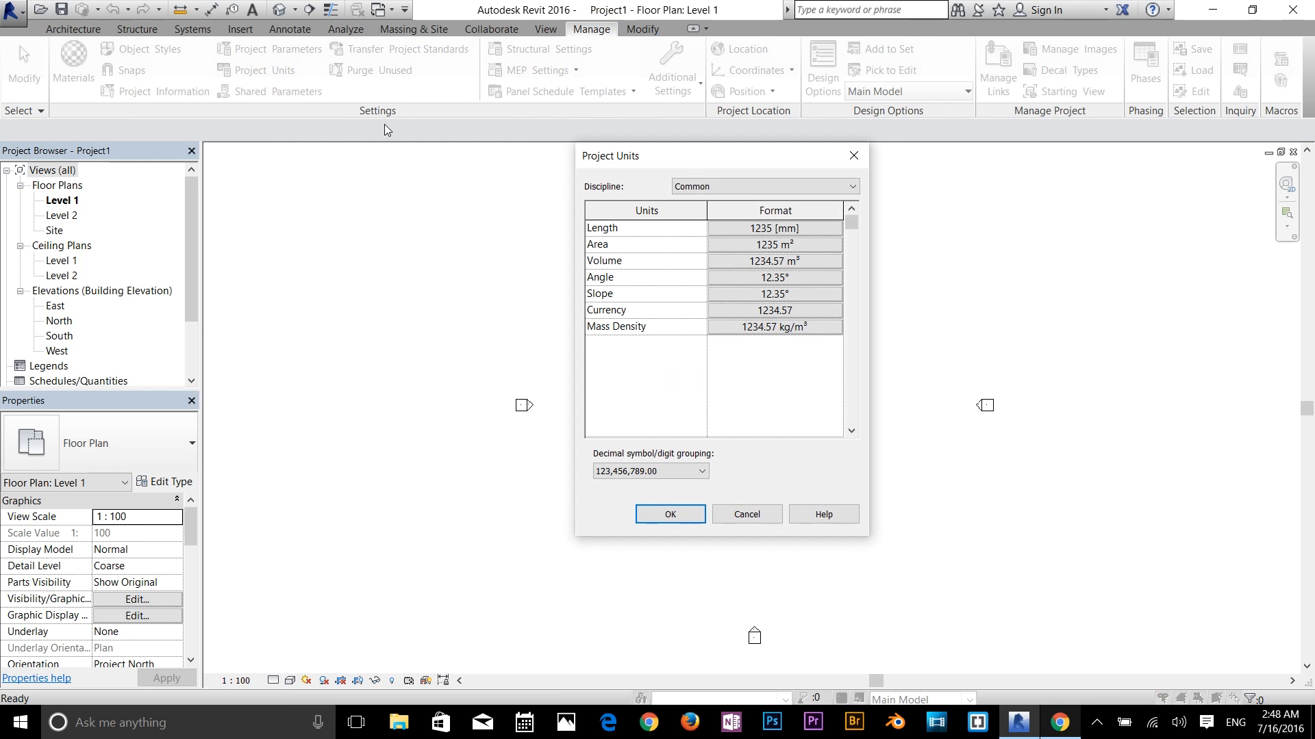
left_click(743, 230)
left_click(740, 257)
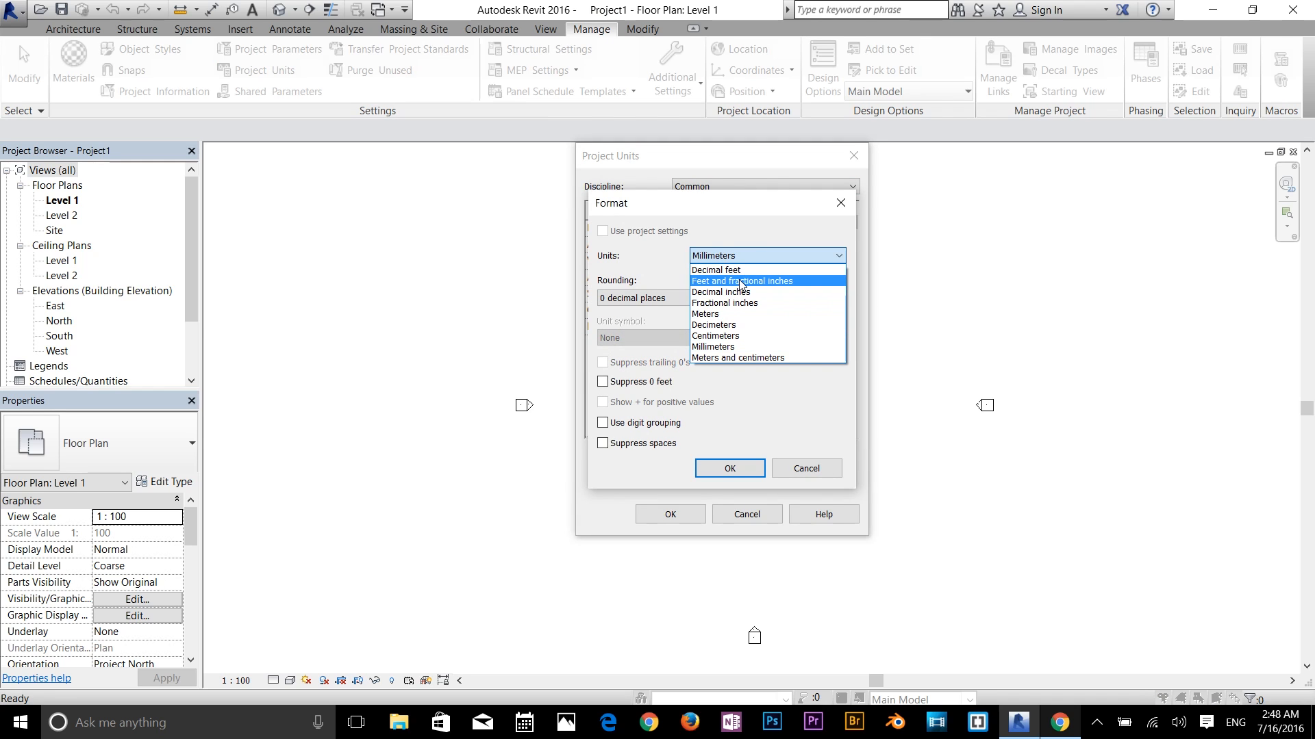
left_click(741, 281)
left_click(697, 298)
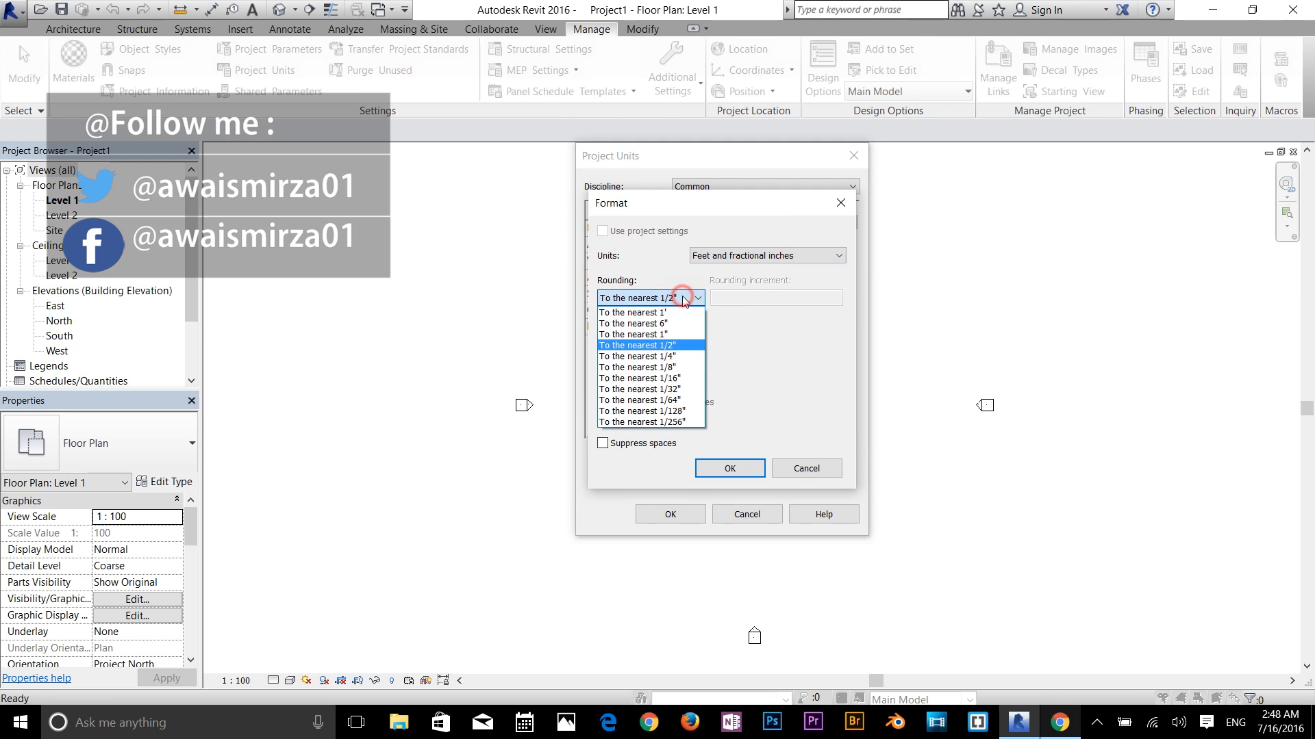
left_click(651, 356)
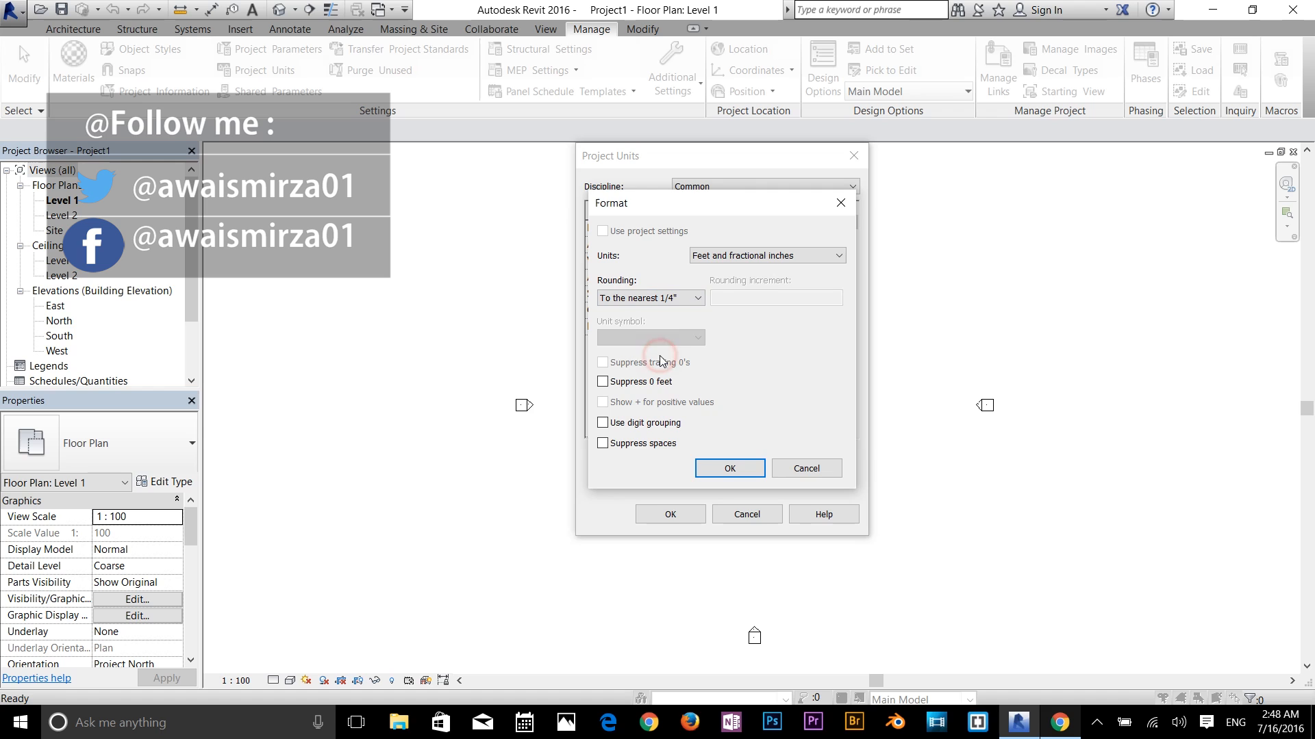
left_click(746, 469)
left_click(670, 514)
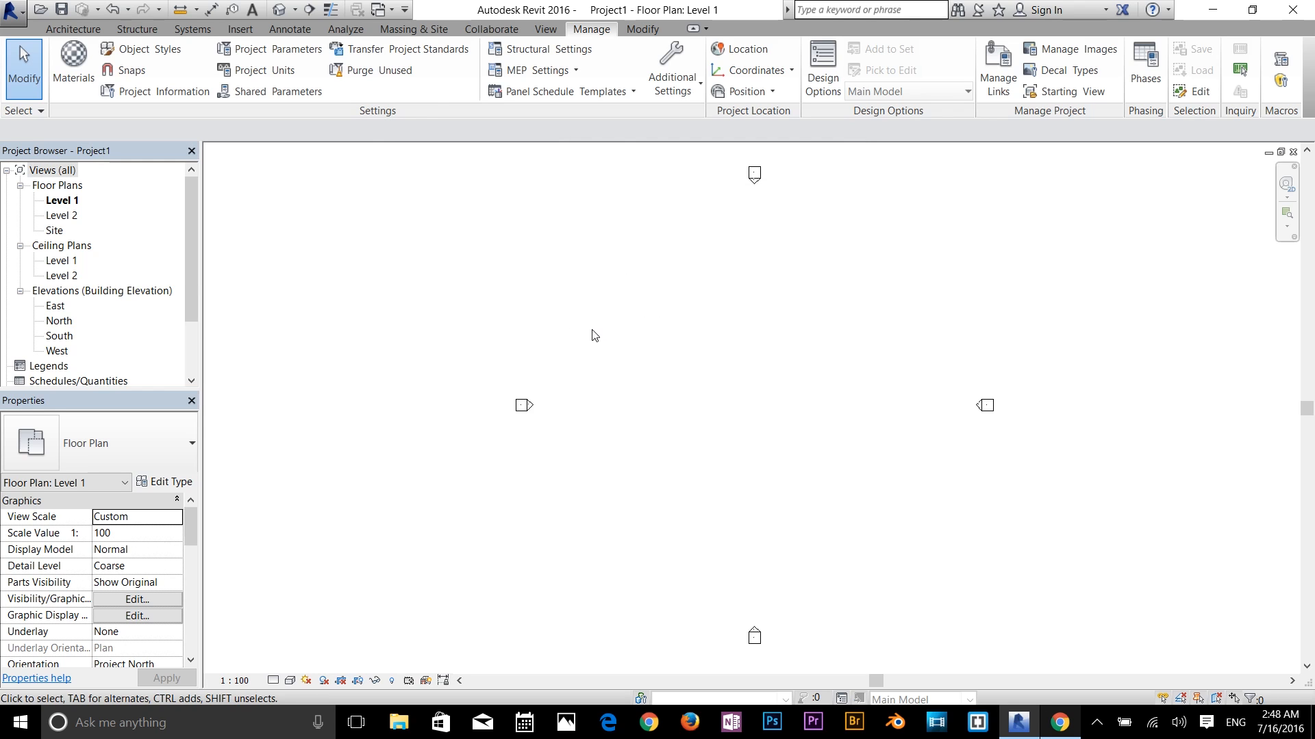
Fill in the project information's identity data: the organization name, description asdf, building name Project 3 and the author's name
left_click(161, 89)
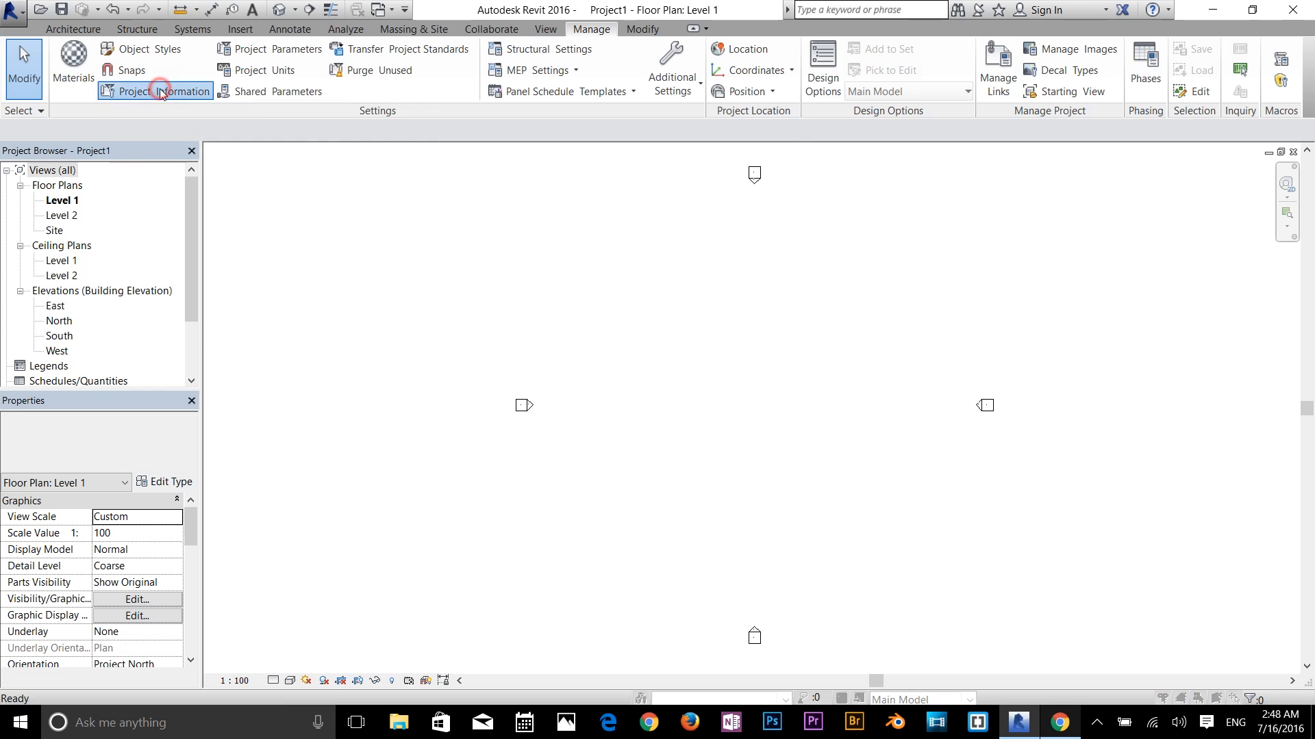
left_click_drag(531, 128, 585, 123)
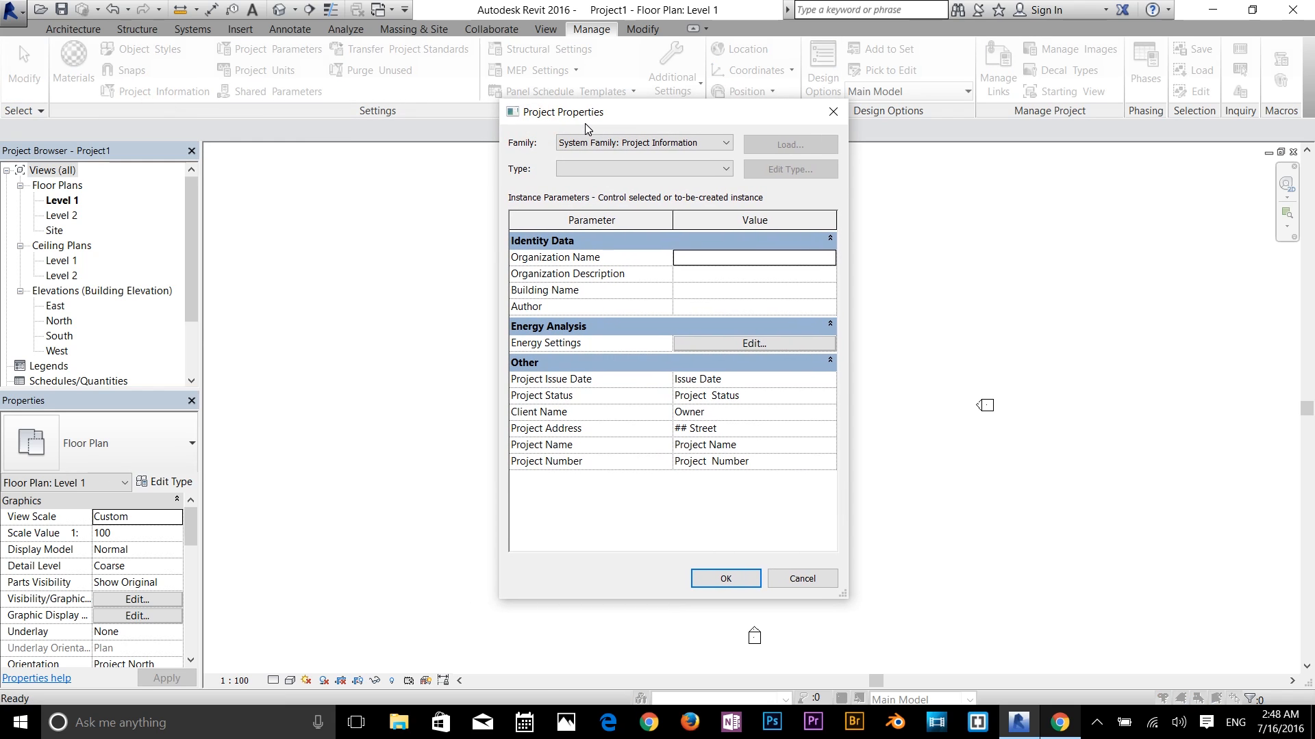
left_click(710, 264)
key("Tab")
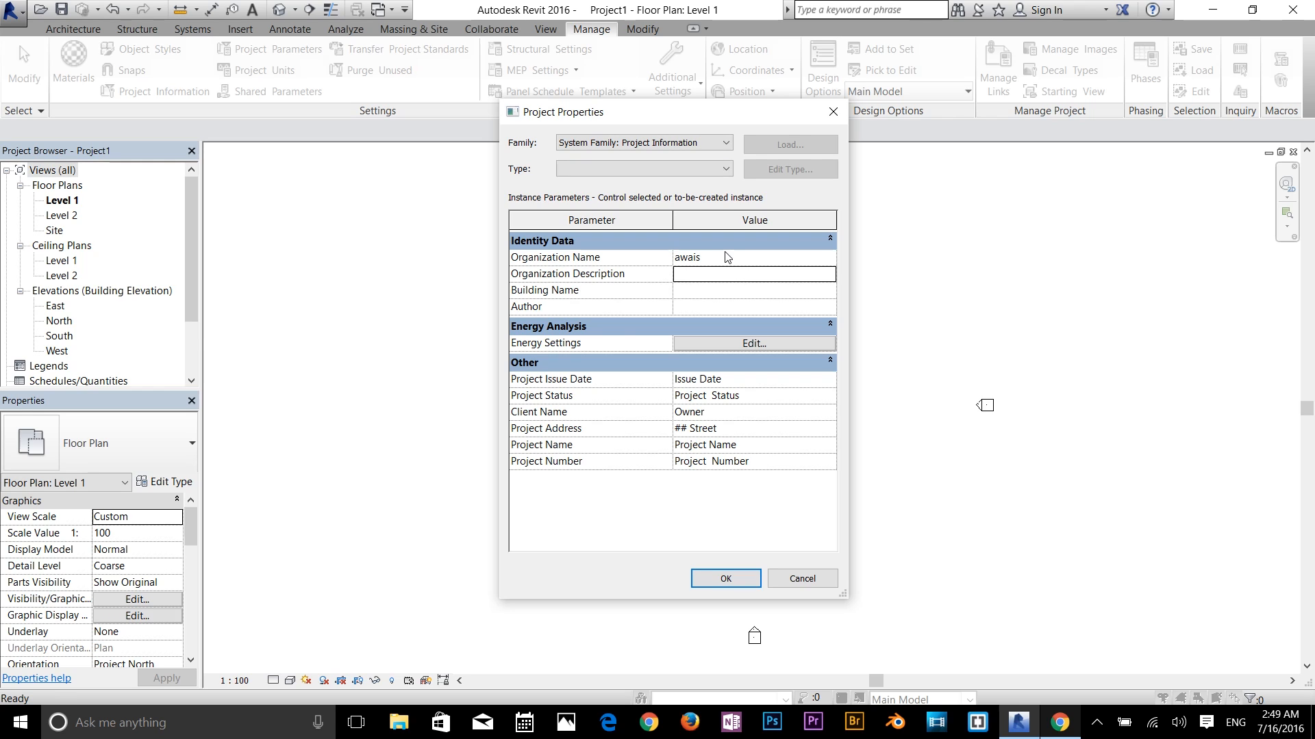
type("asdf")
key("Tab")
type("h")
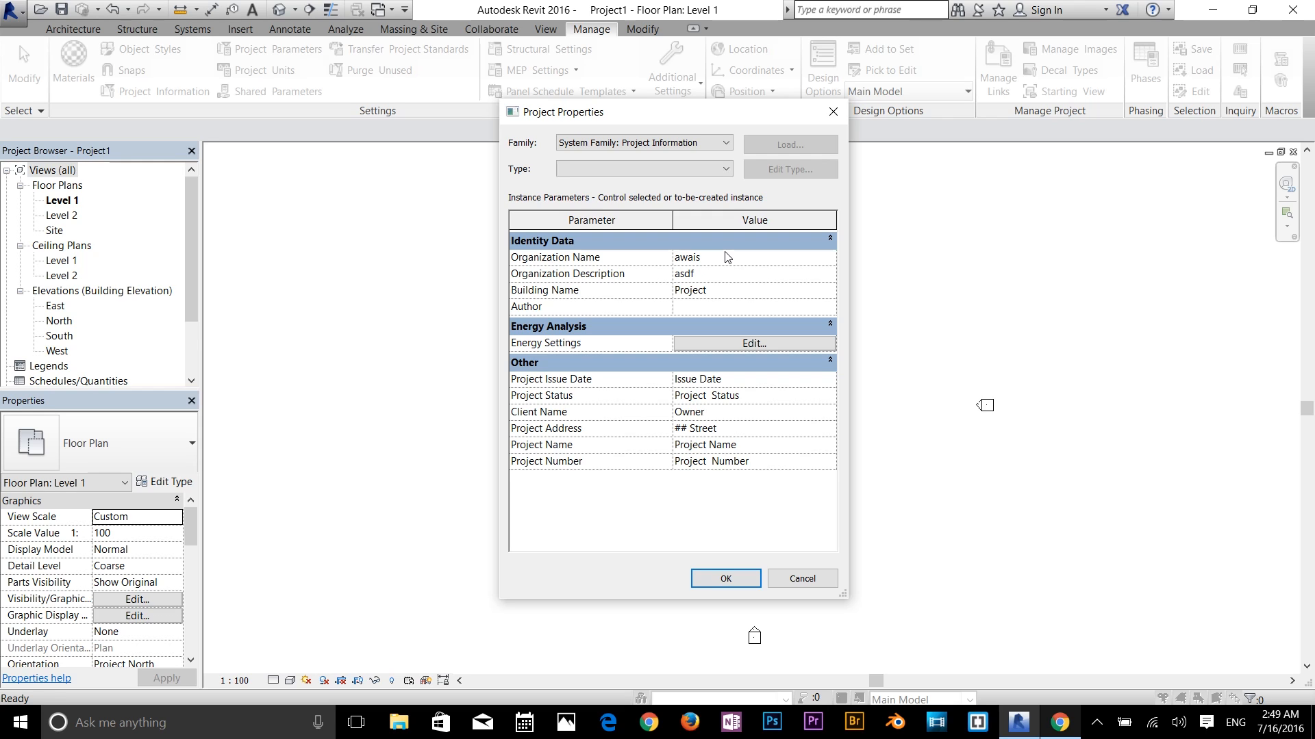
key("Tab")
type("awa")
Enter the project issue date 0101001, the status working and the client's name in the project information
key("Tab")
type("0101001")
key("Tab")
type("s")
type("orking")
key("Tab")
type("a")
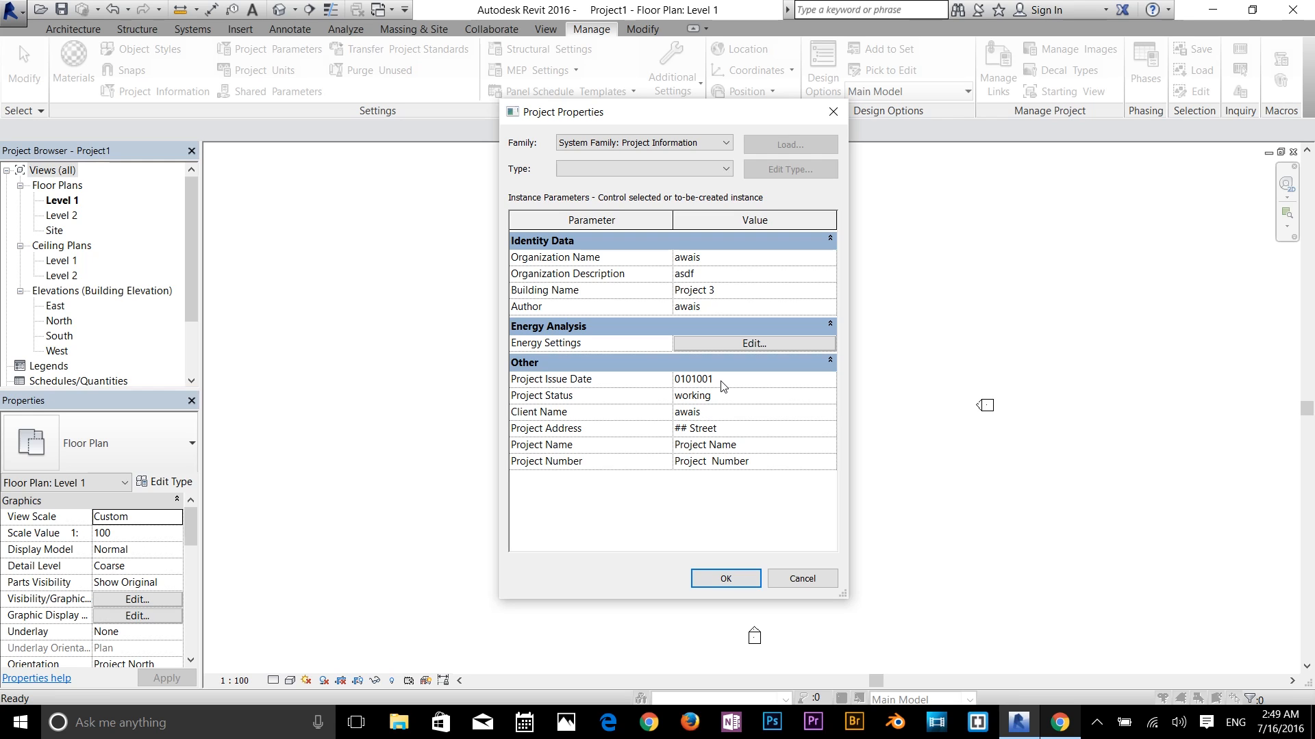
Set the project name to house and the project number to 1, and apply the project information
key("Tab")
key("Tab")
type("house")
key("Tab")
type("1")
left_click(727, 580)
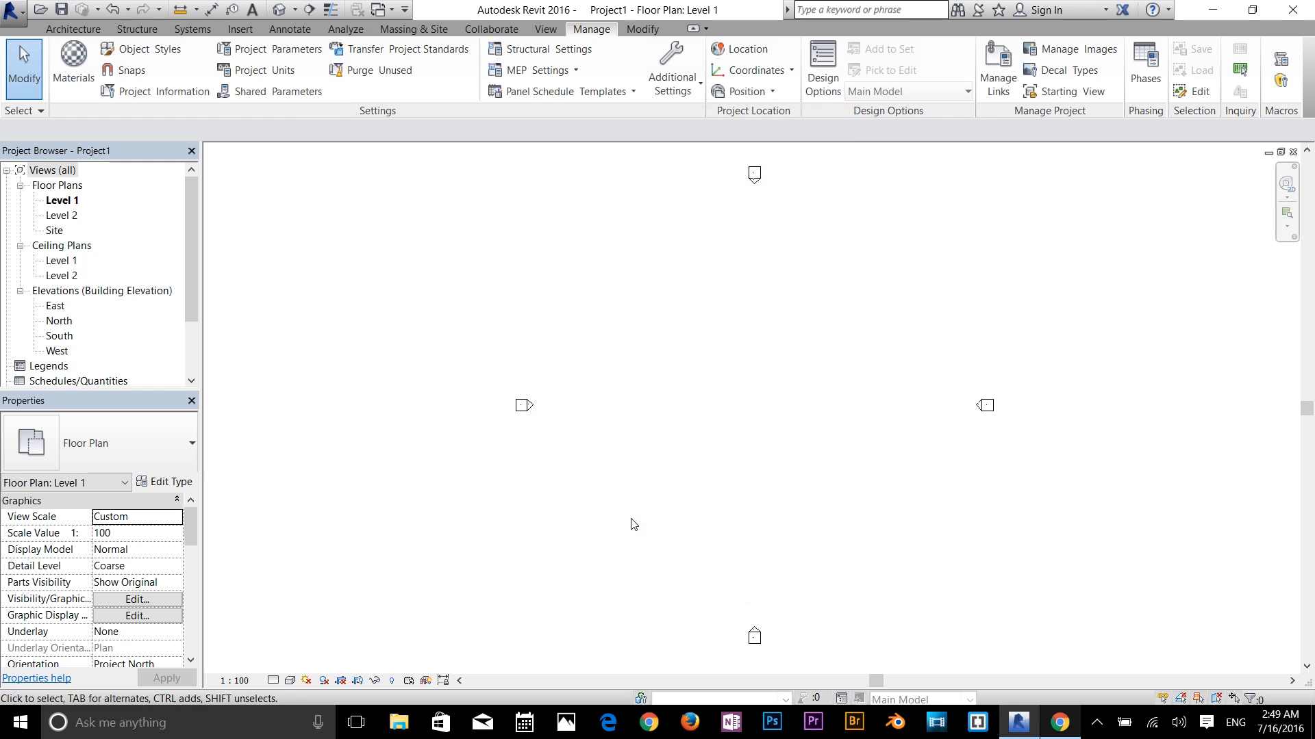
scroll(110, 315, "down", 1)
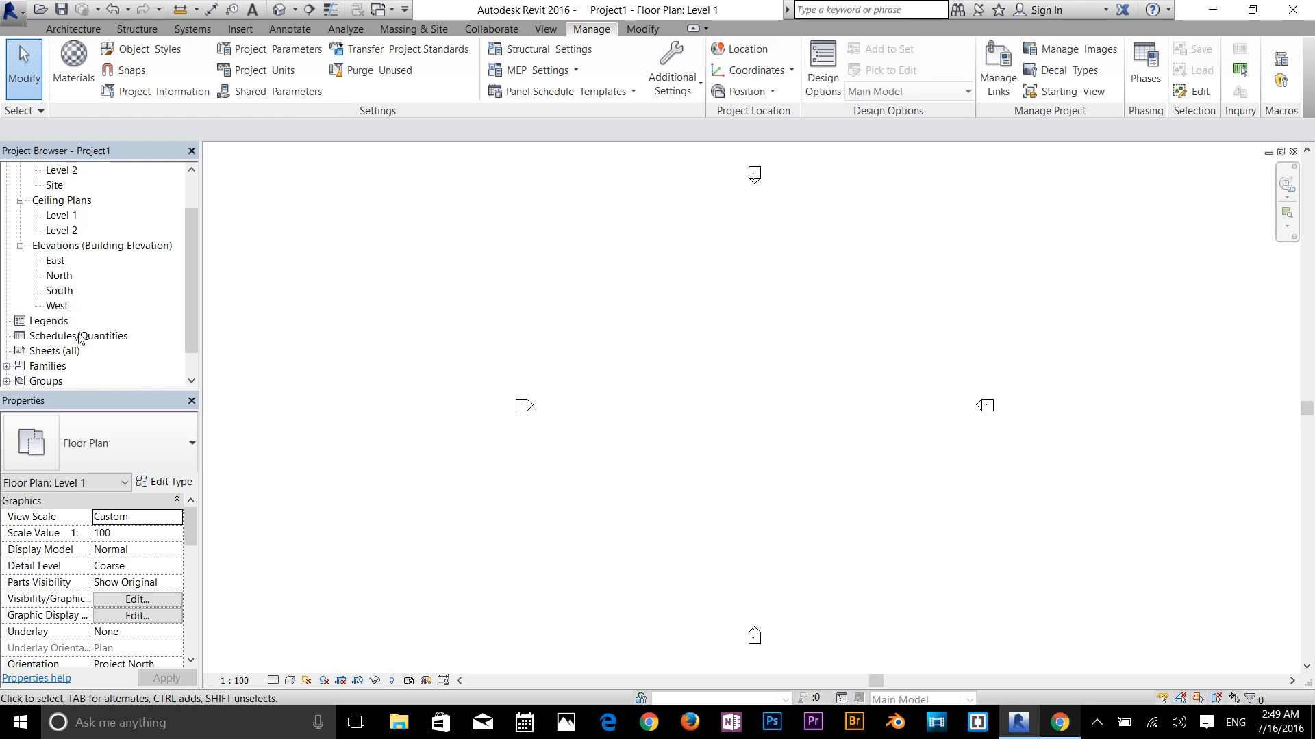
left_click(65, 351)
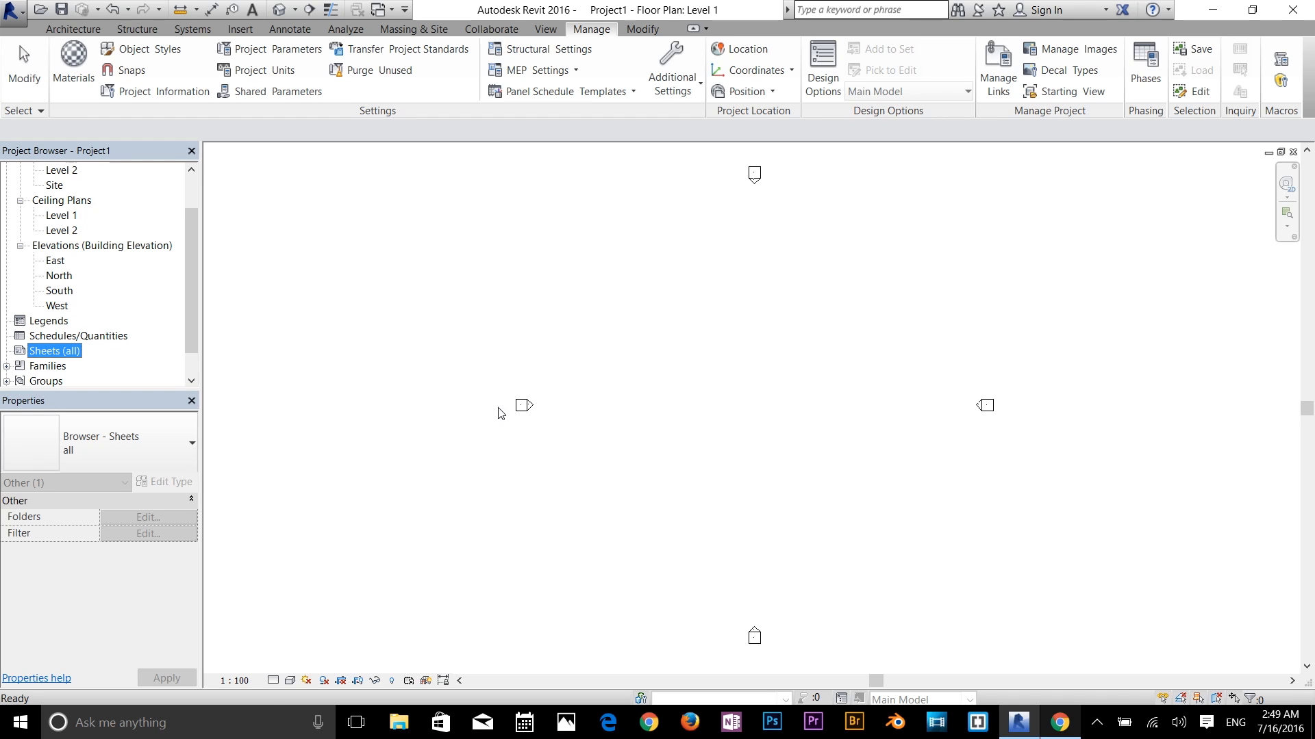
left_click_drag(192, 273, 199, 212)
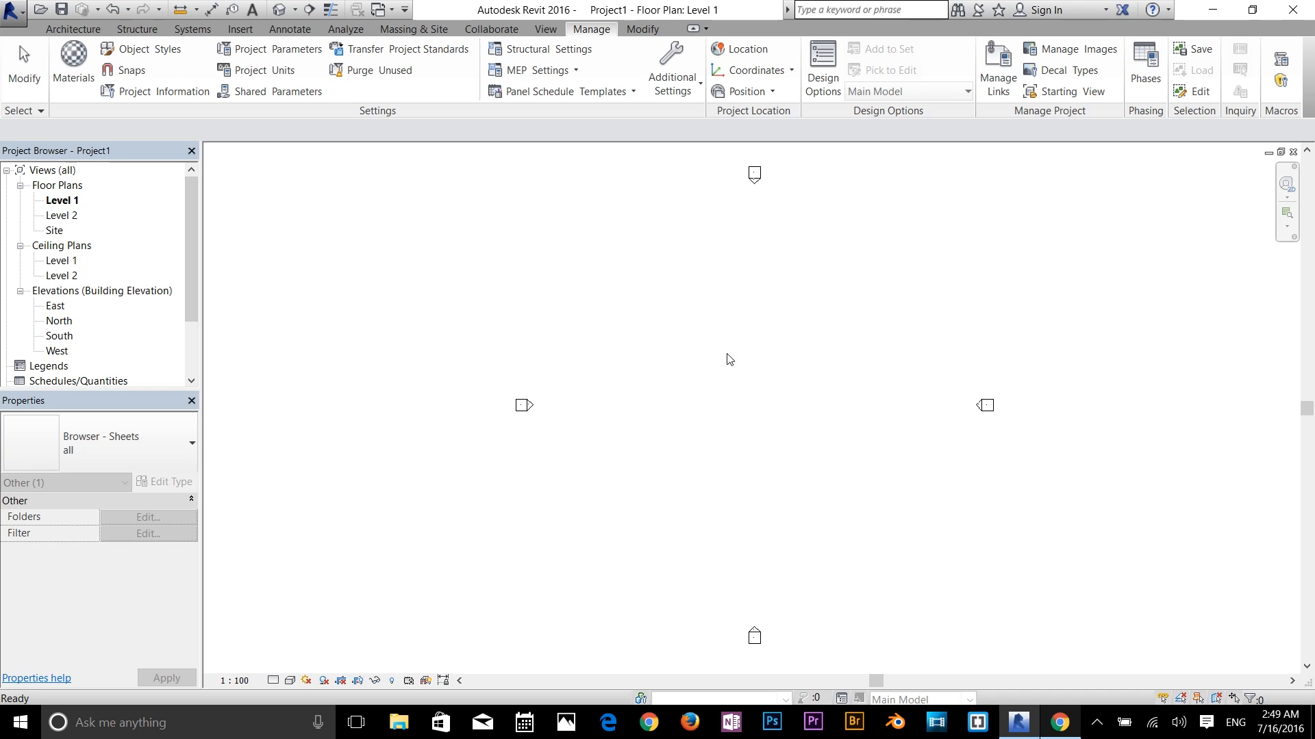
Draw a chain of Generic - 200mm architectural walls about 17' north, 26'-9" east, 16'-6" north, 24'-3" east and 16'-6" back south
left_click(75, 29)
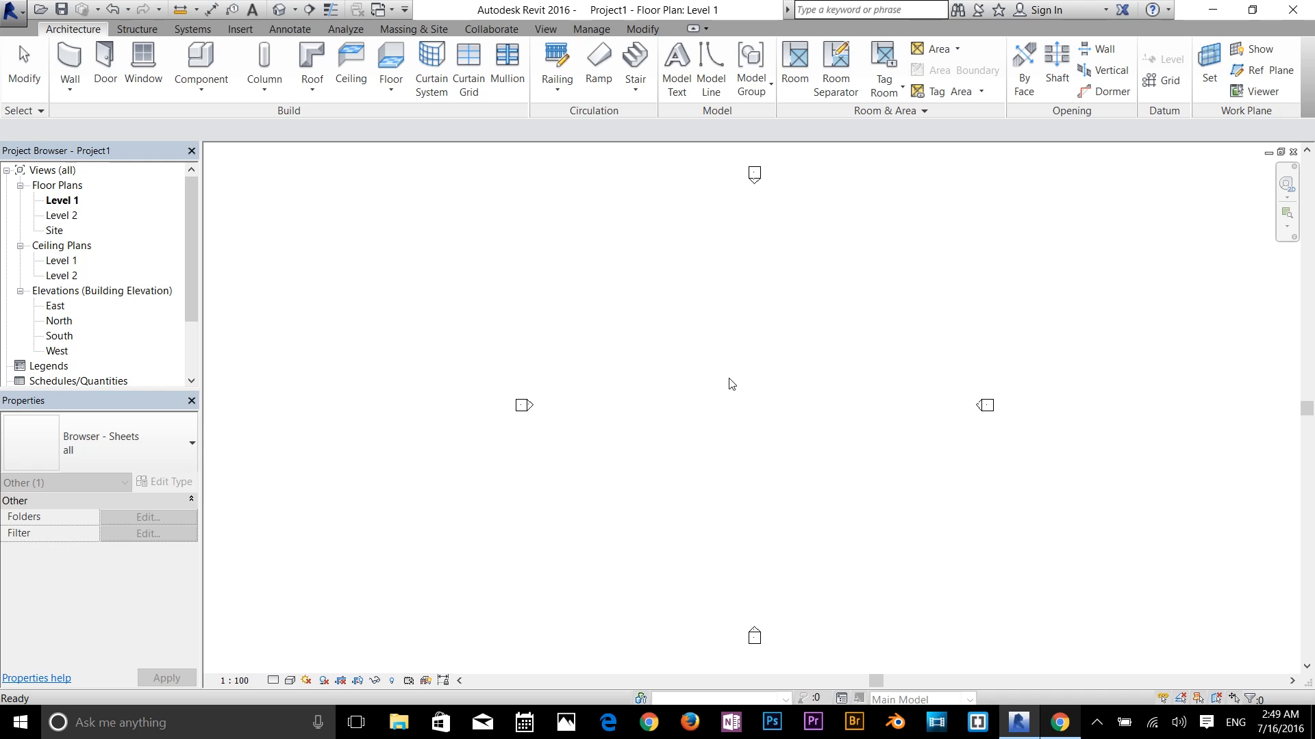
left_click(70, 91)
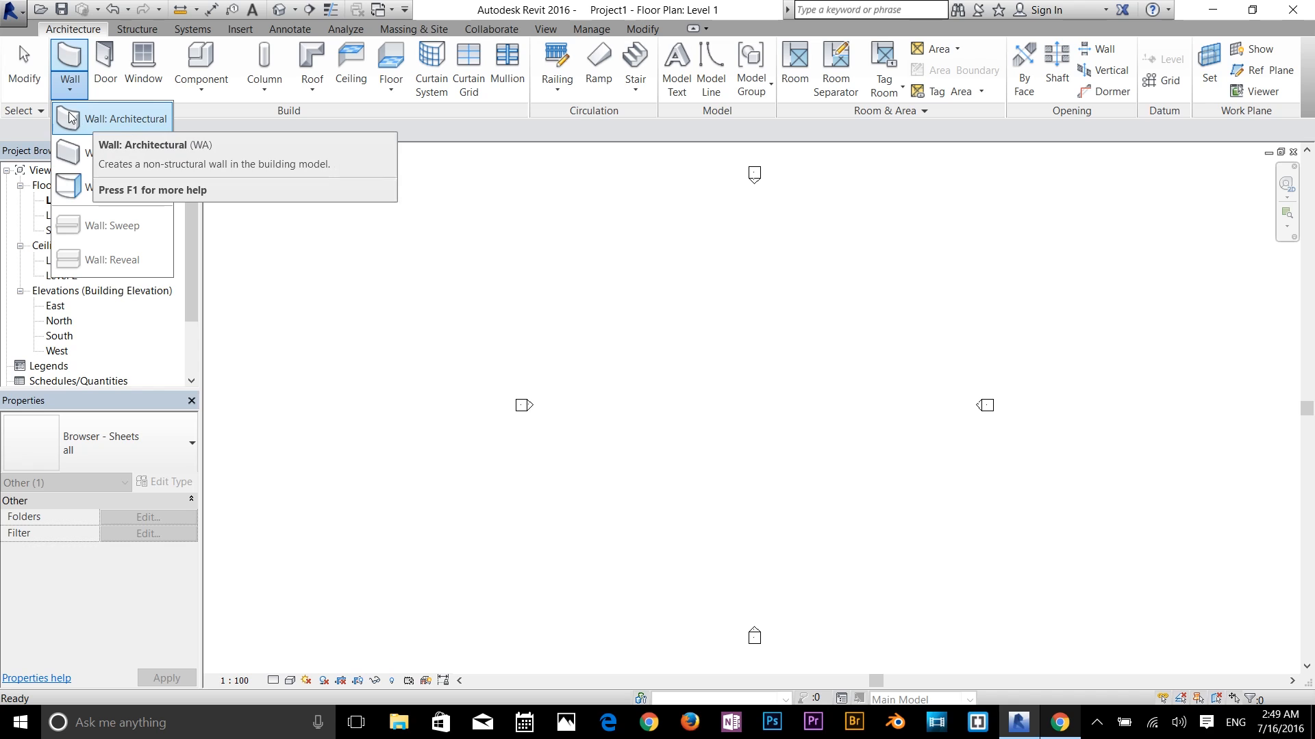
left_click(81, 124)
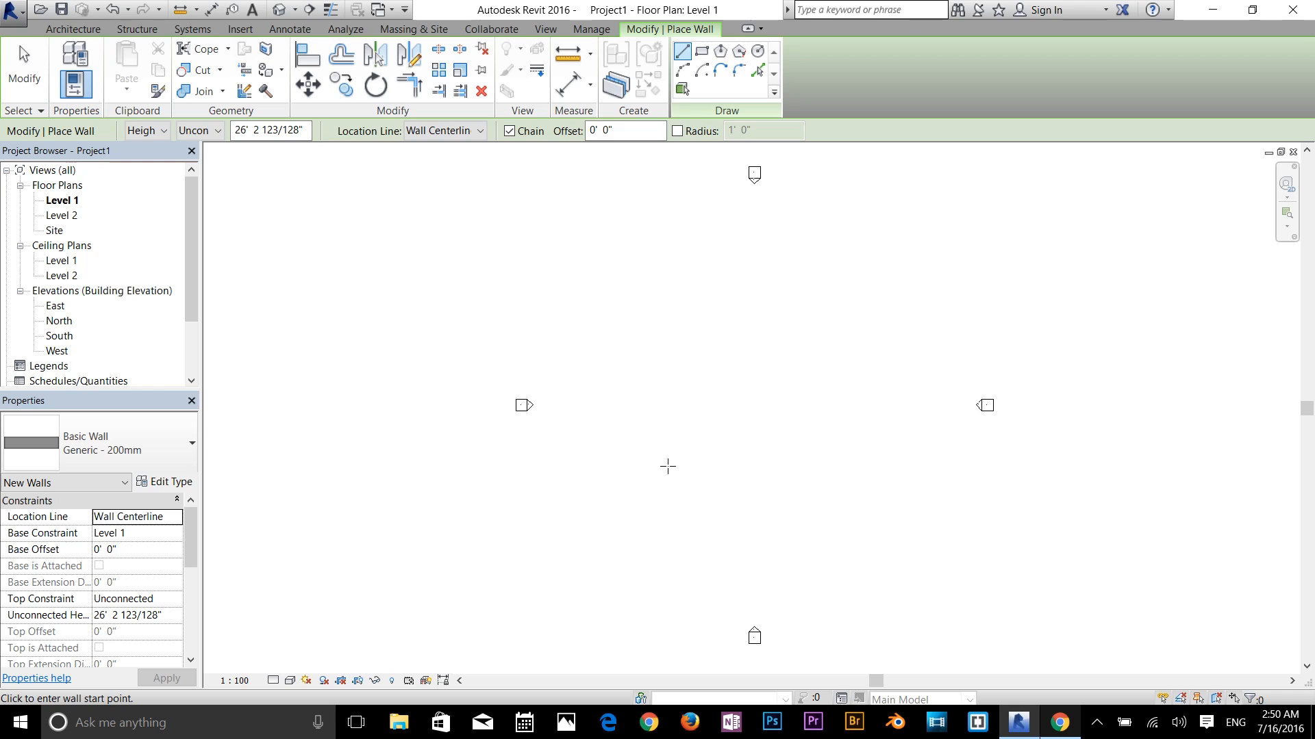
left_click(607, 455)
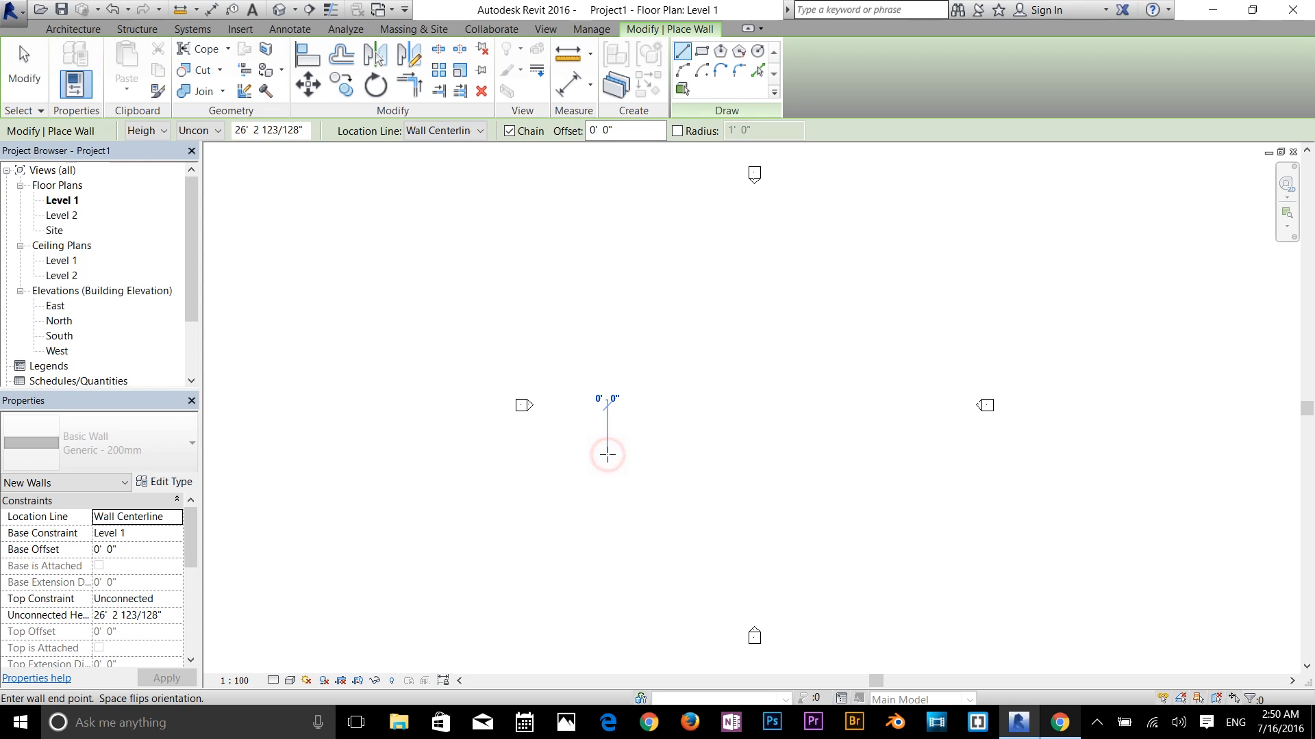
left_click(608, 407)
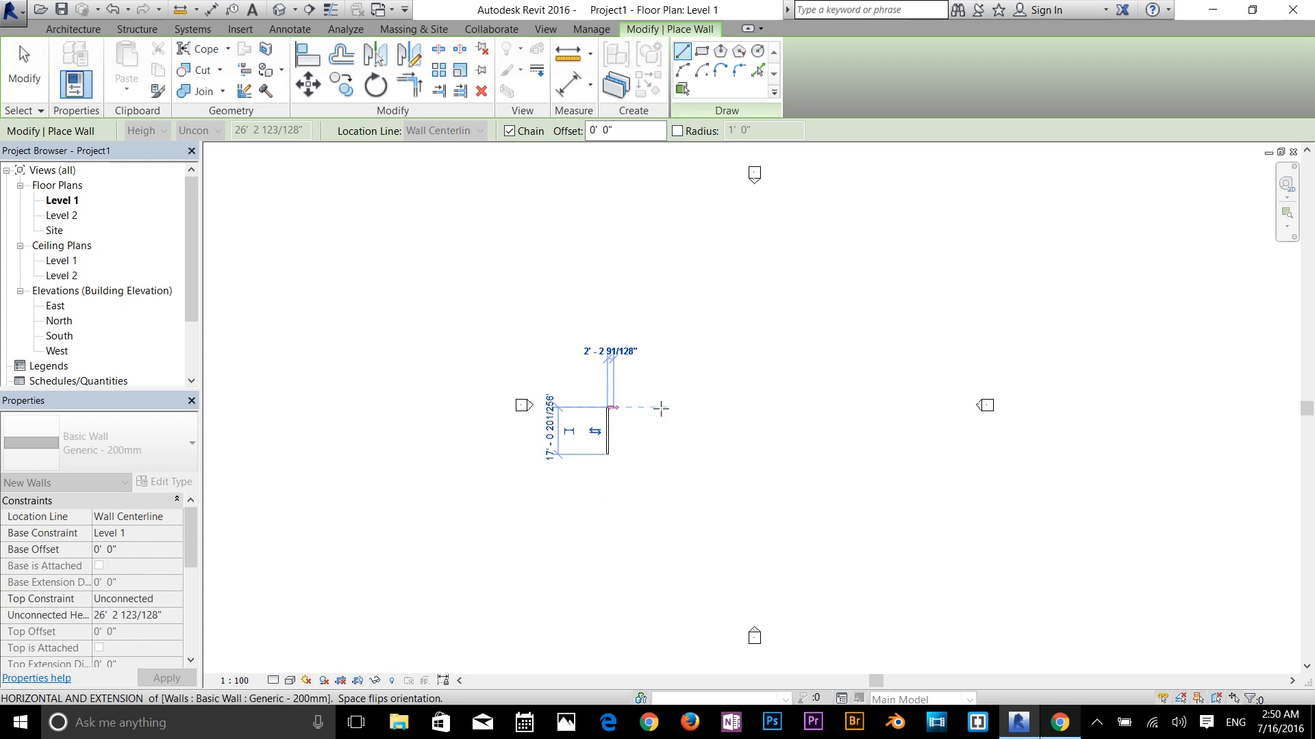
left_click(681, 408)
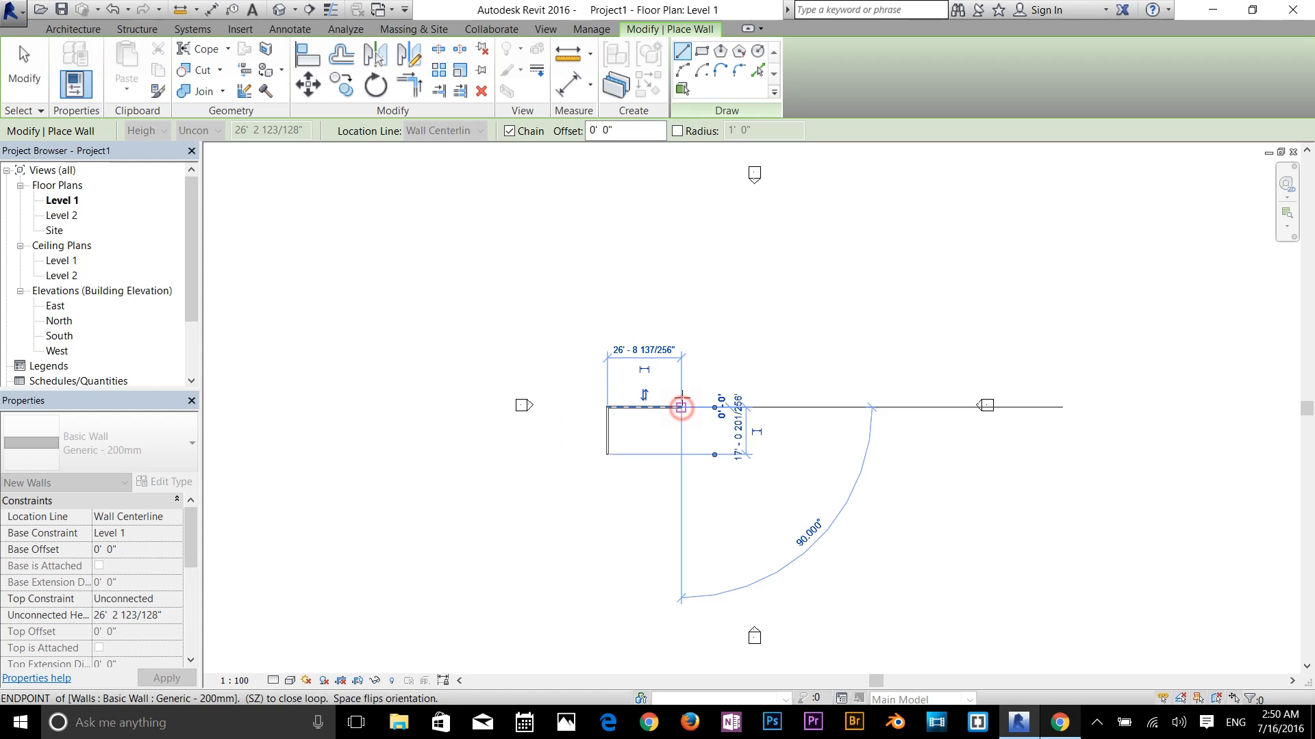
left_click(685, 360)
left_click(748, 361)
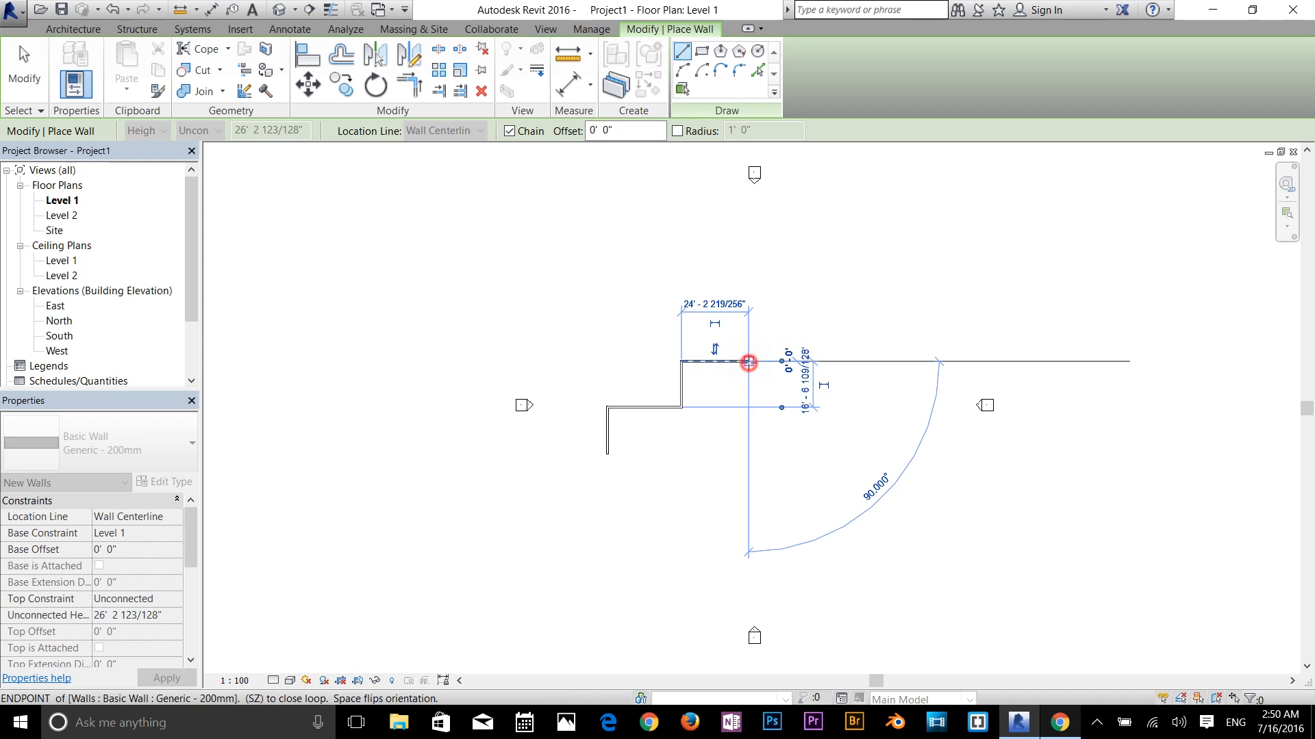
left_click(749, 406)
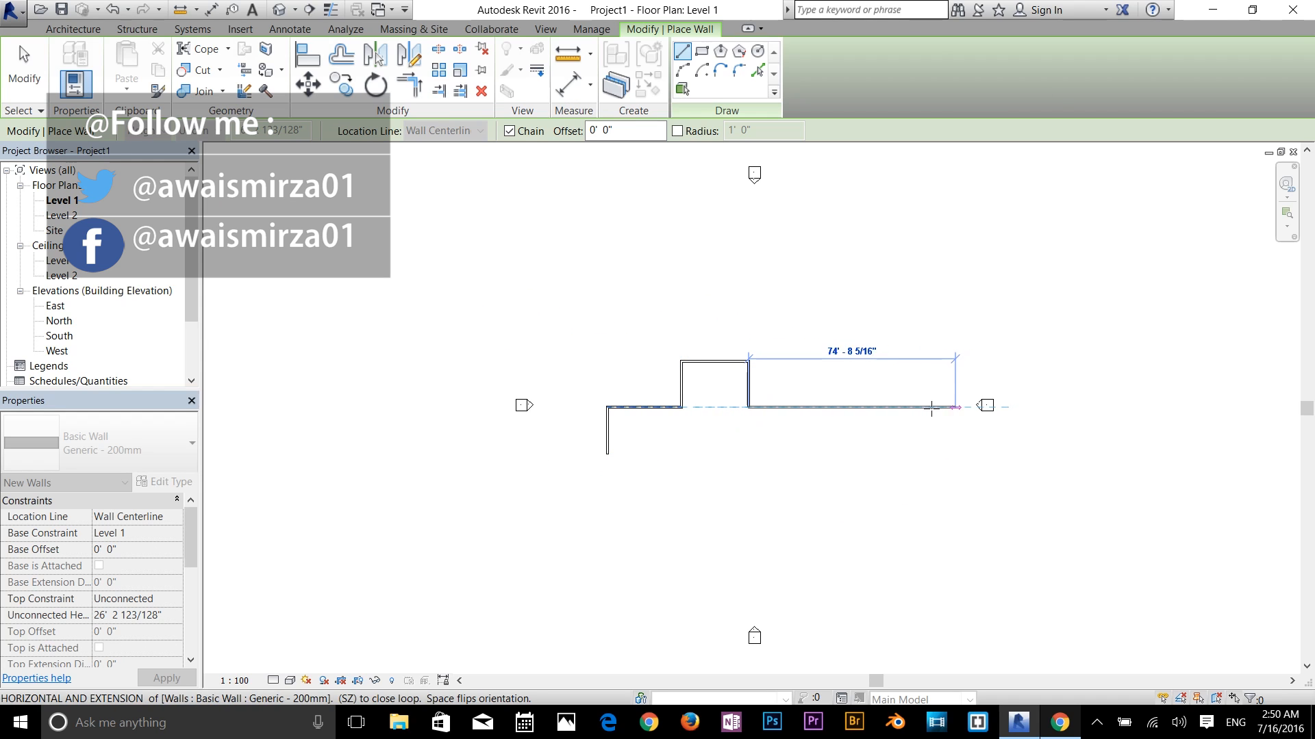
Continue the wall chain east, add a small jog north and east, and run it about 24'-7" south, level with the chain's start
left_click(887, 407)
left_click(888, 387)
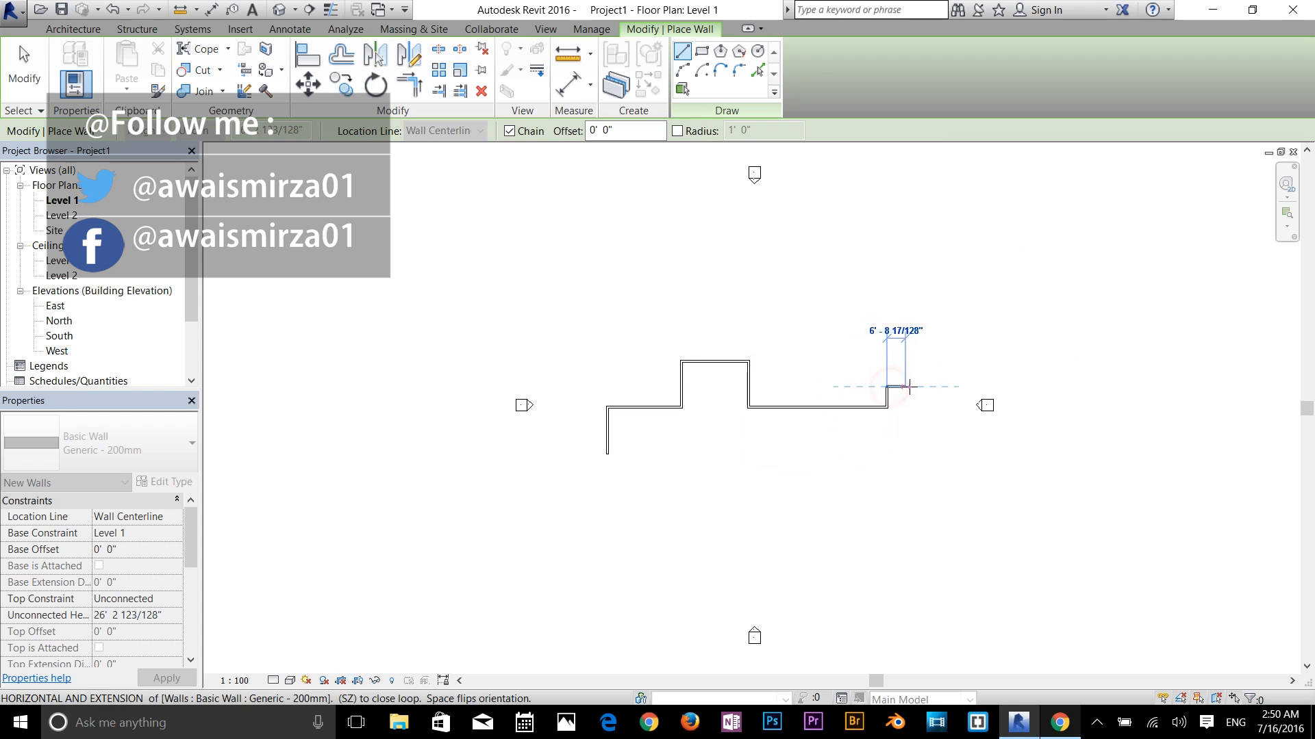
left_click(913, 387)
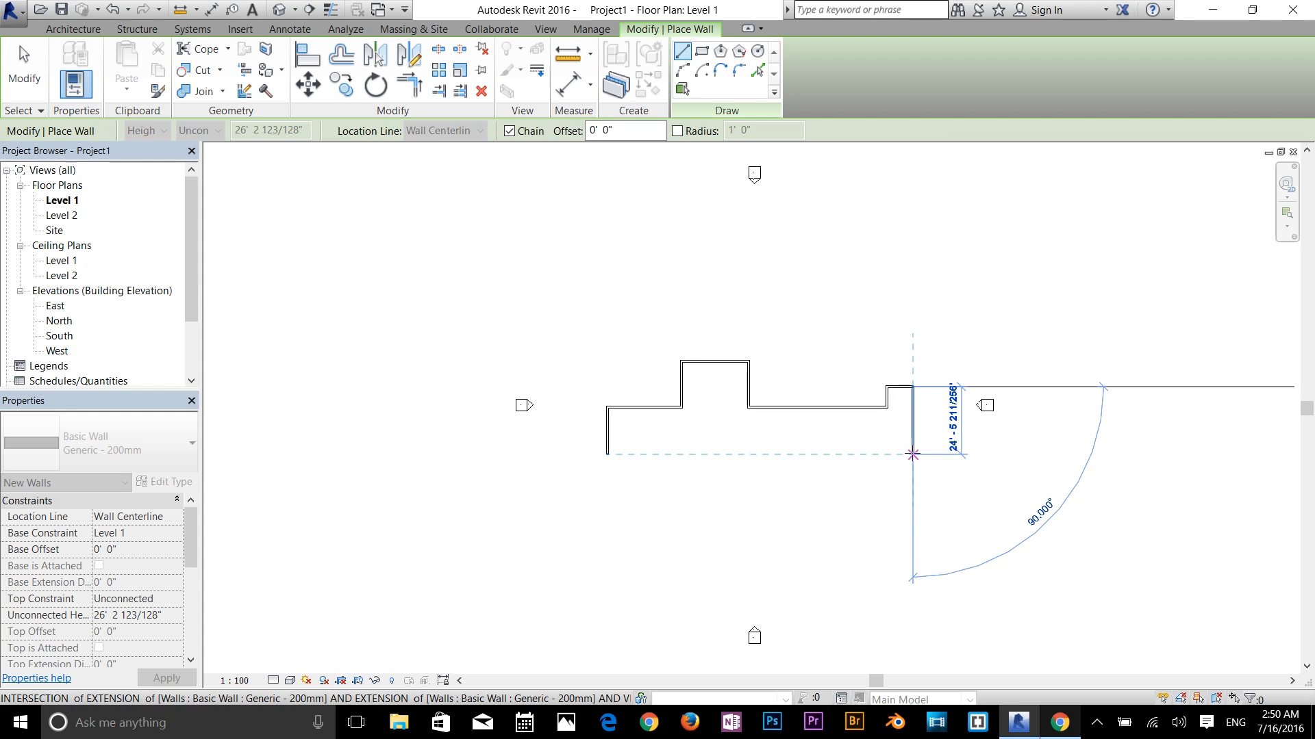
left_click(912, 453)
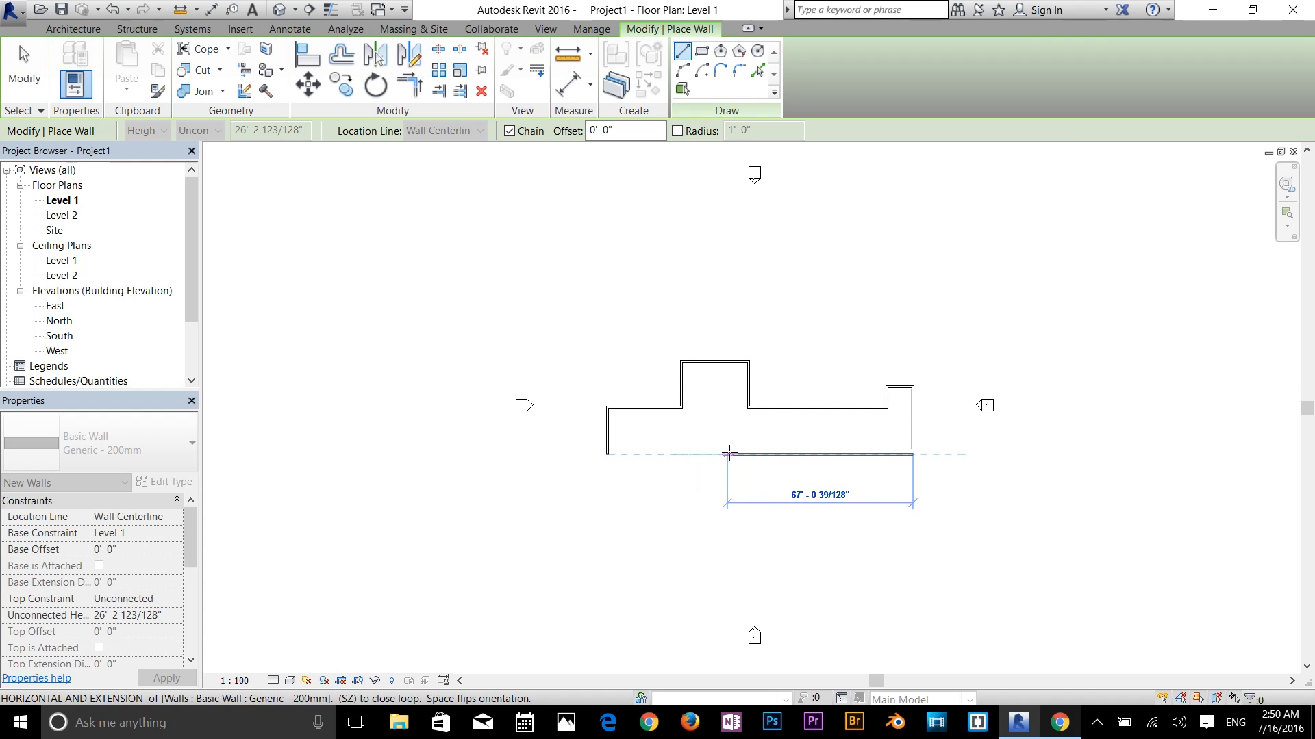
Continue the walls about 66'-3" west, north, about 17'-4" west and south past the chain's start level, and end wall placement with the outline open
left_click(729, 452)
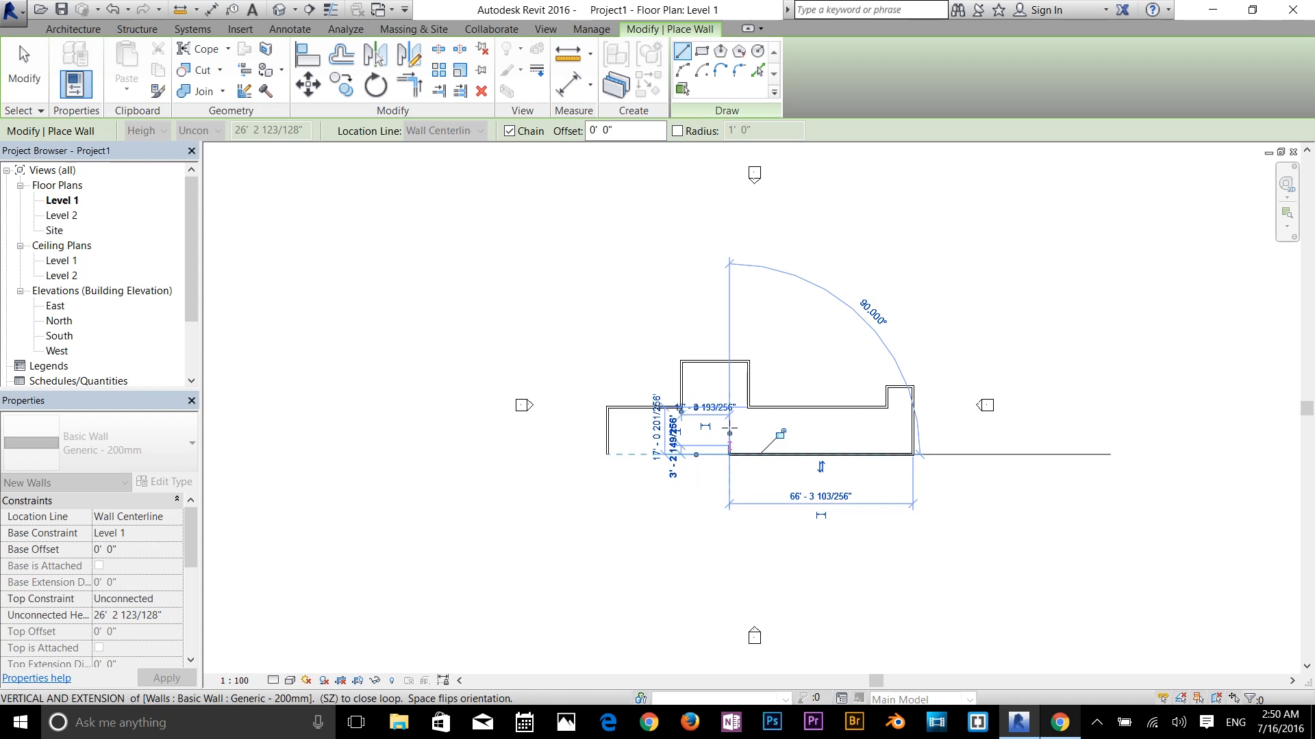
left_click(730, 424)
left_click(682, 422)
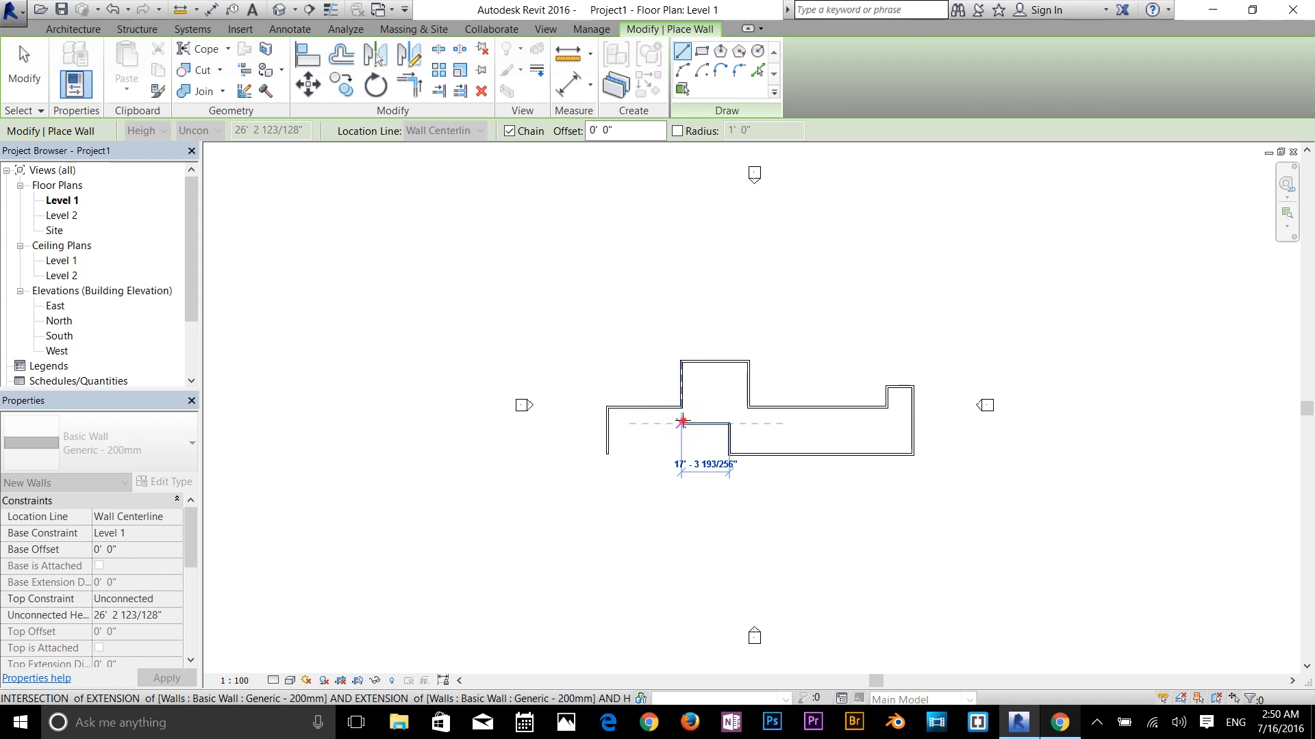
left_click(681, 472)
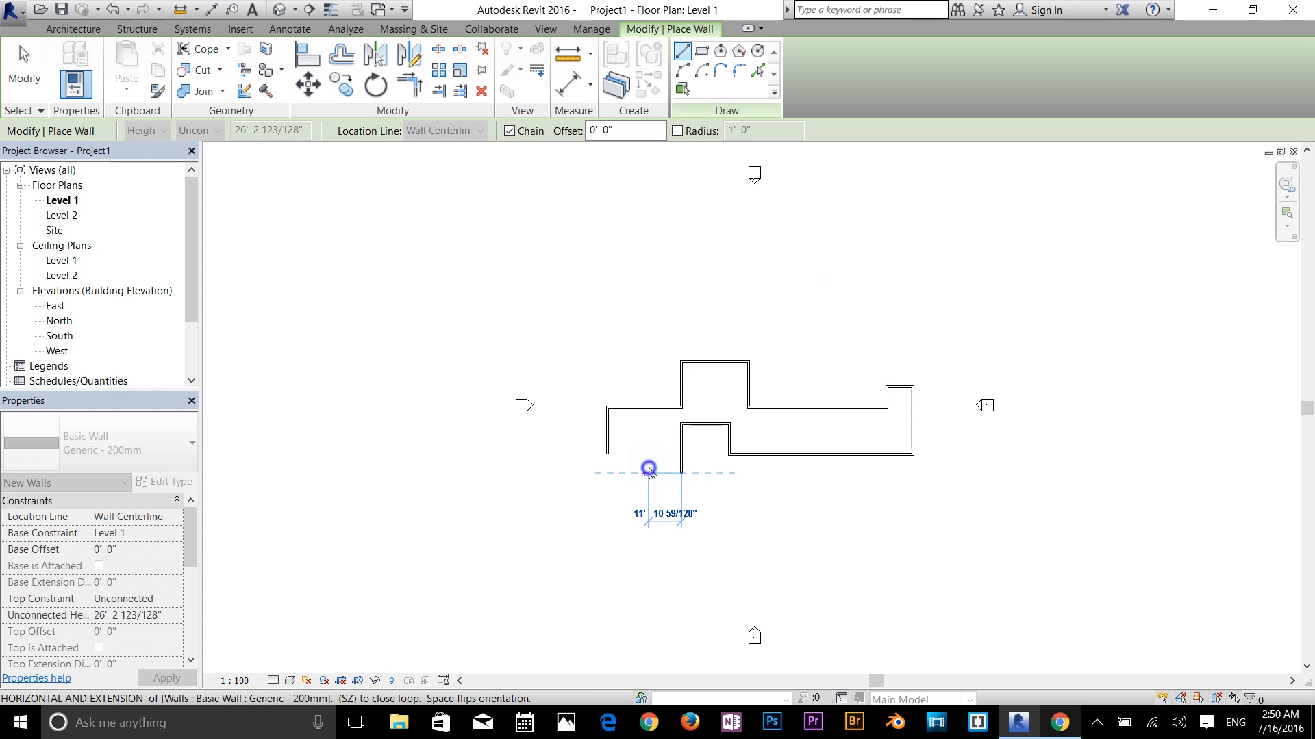
right_click(648, 471)
left_click(669, 478)
scroll(787, 443, "up", 2)
scroll(596, 414, "up", 1)
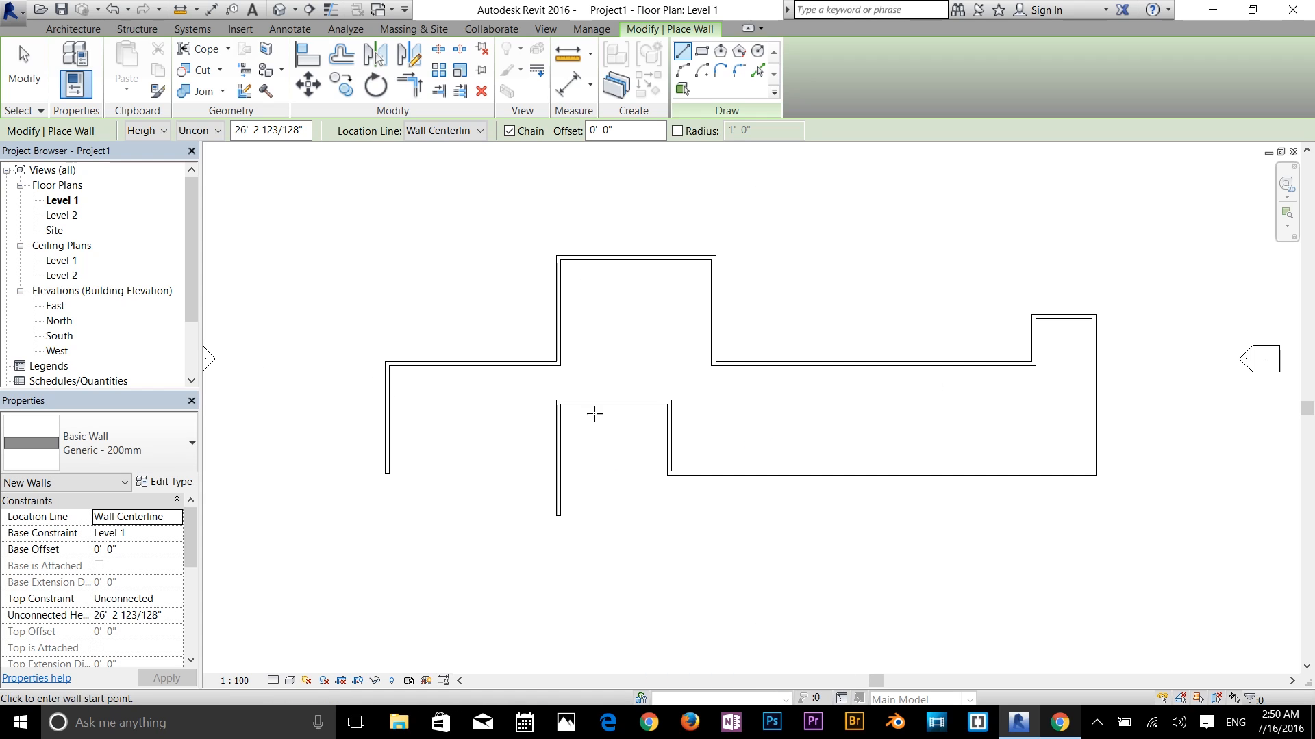
left_click(21, 79)
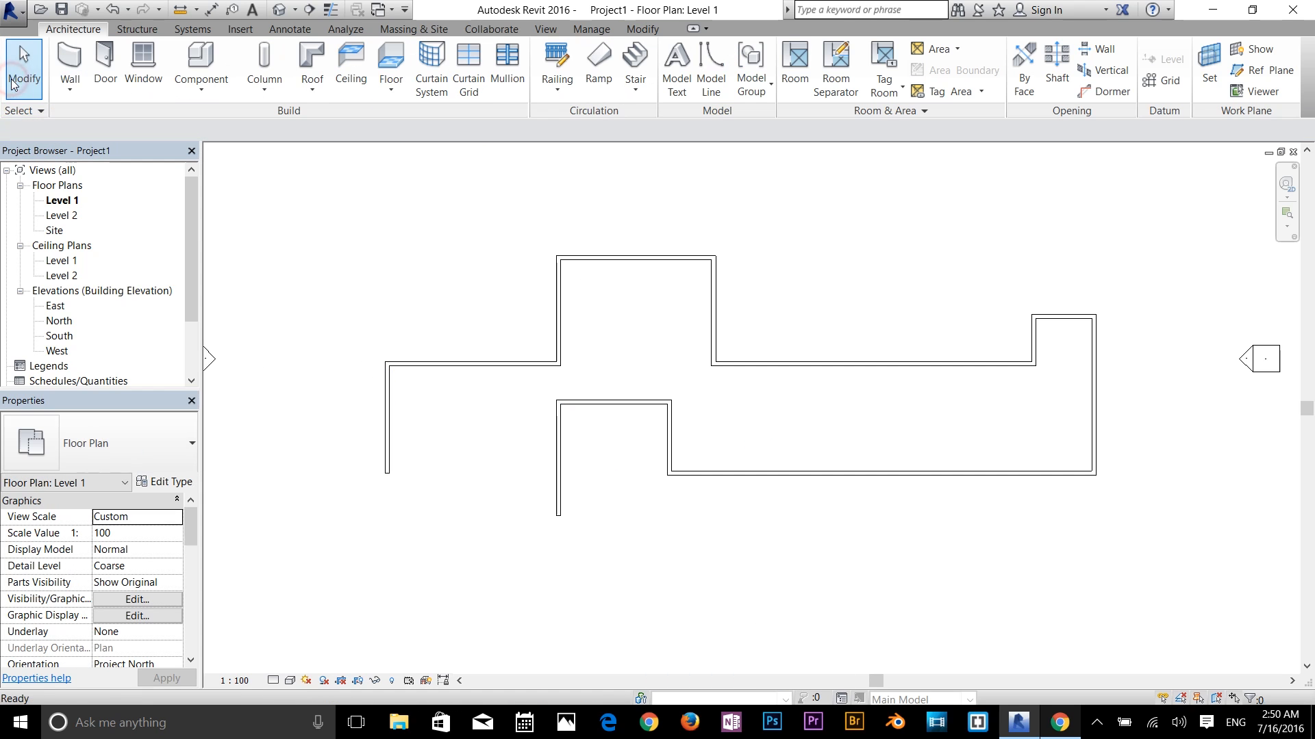
Move the westernmost wall so that it sits 10' 2" from the west wall of the northern projection
left_click(495, 365)
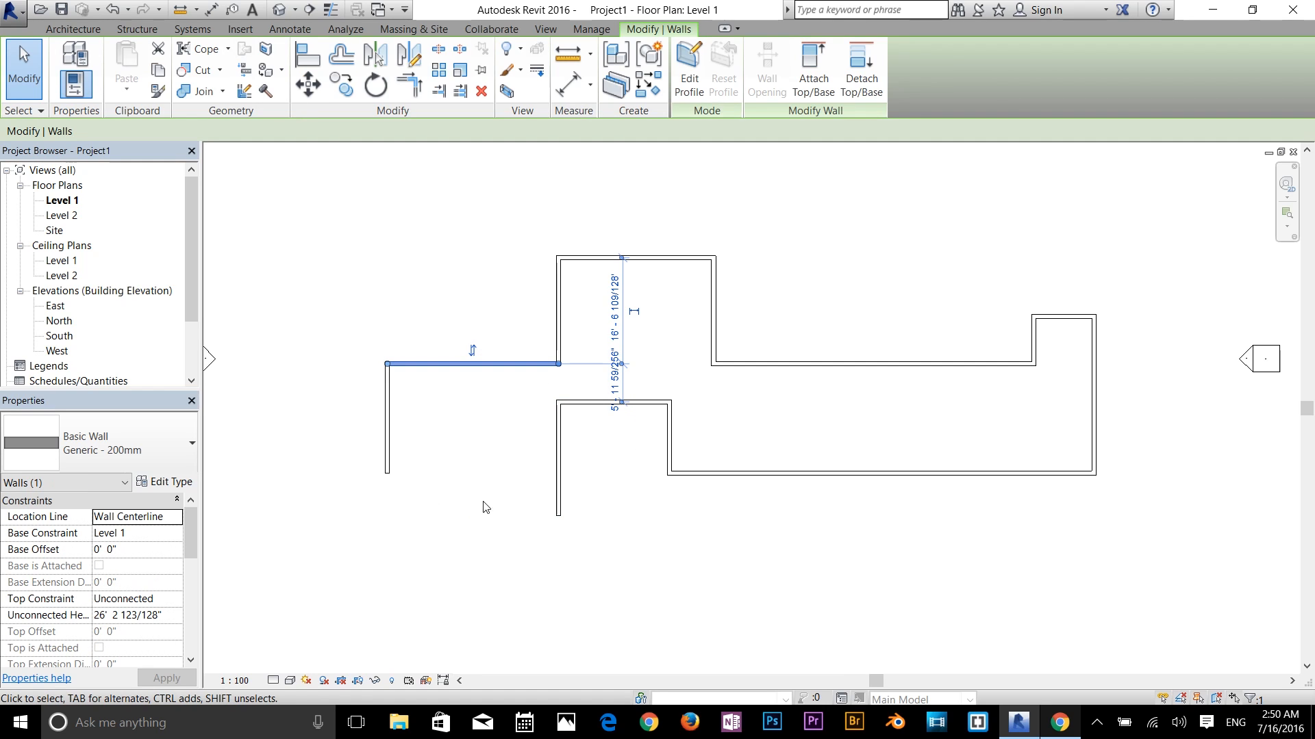
scroll(479, 474, "up", 1)
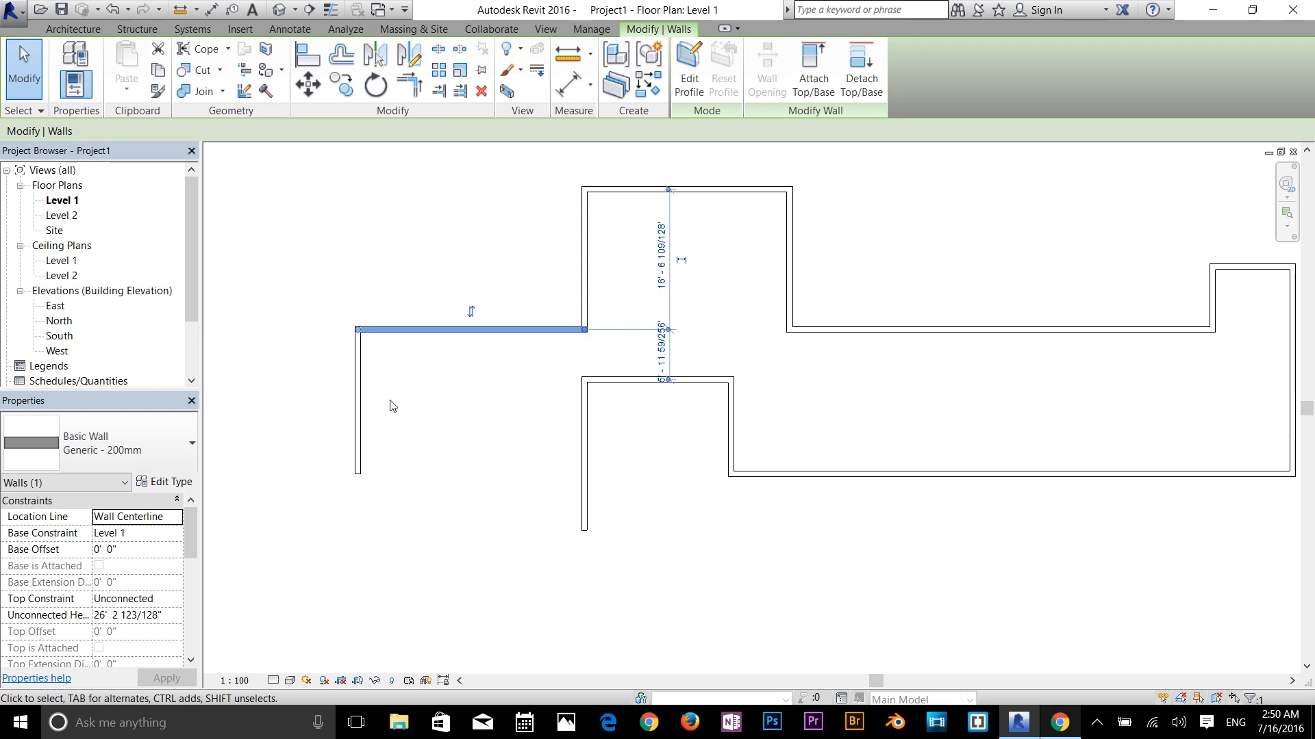
left_click(364, 414)
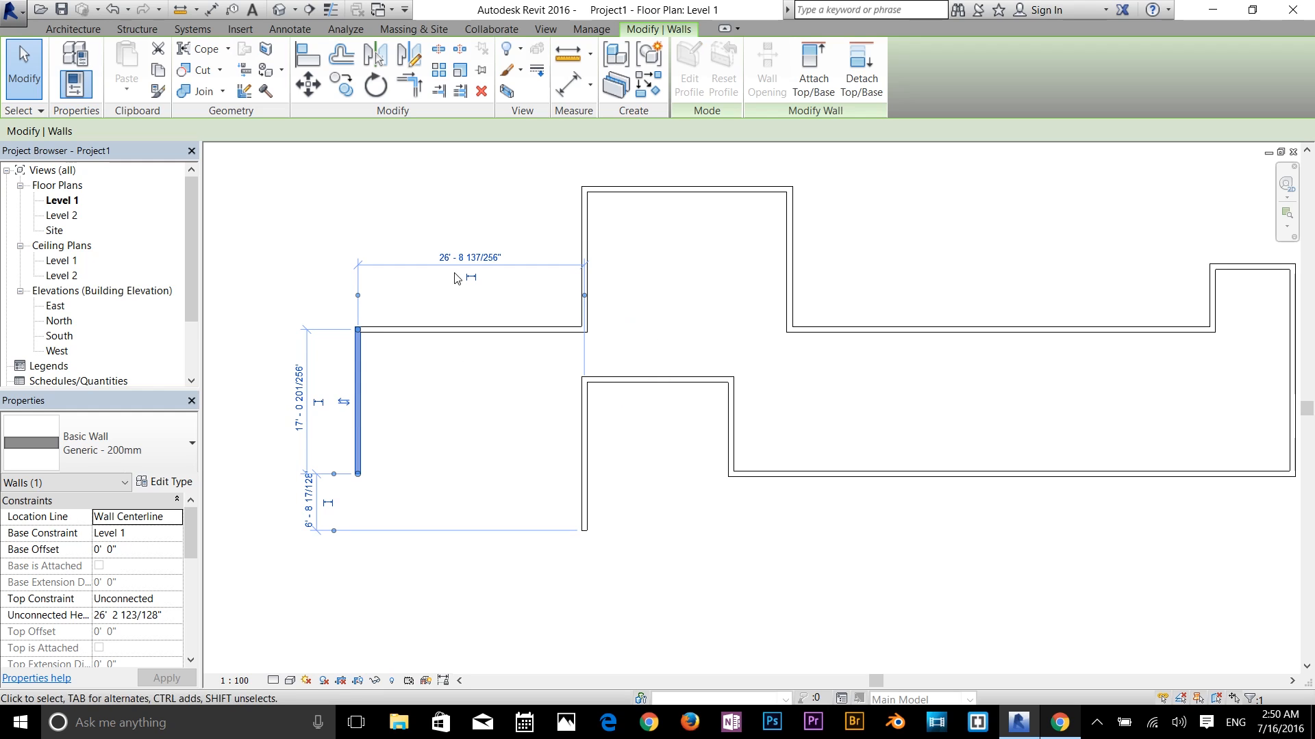
left_click(457, 256)
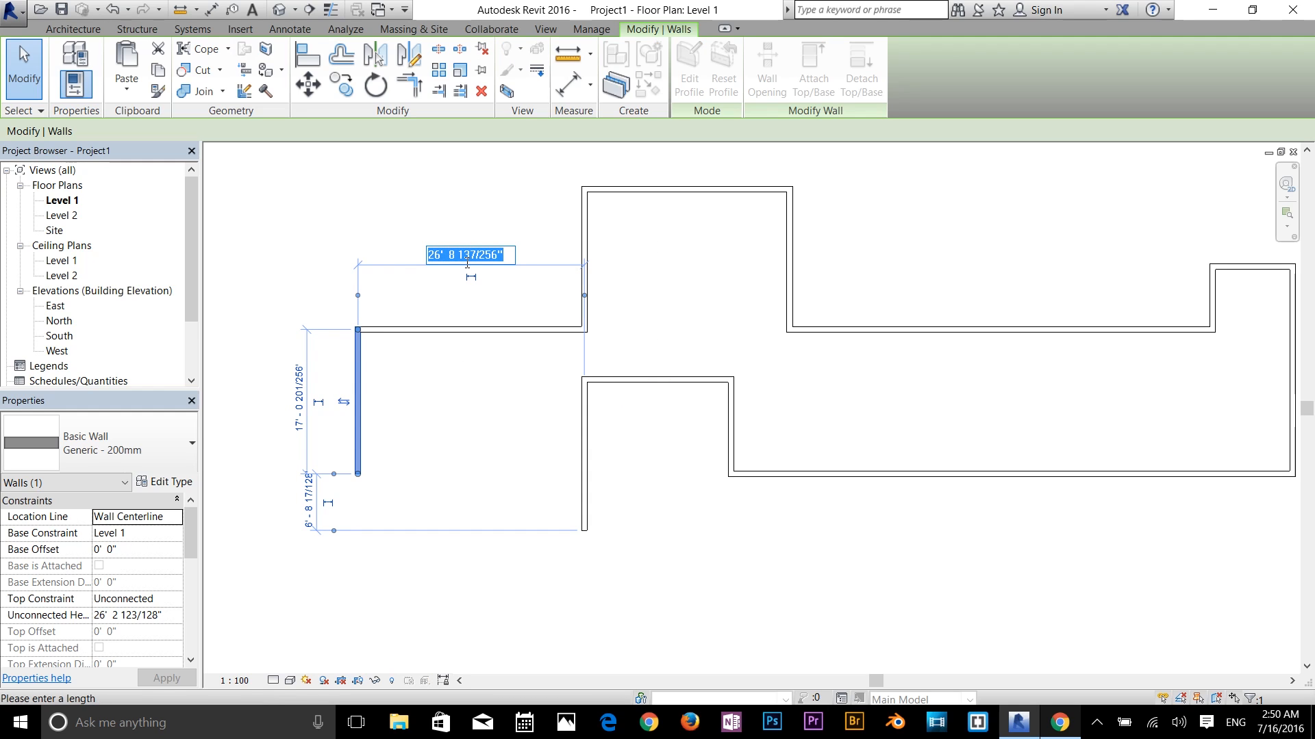
type("10 2")
key("Return")
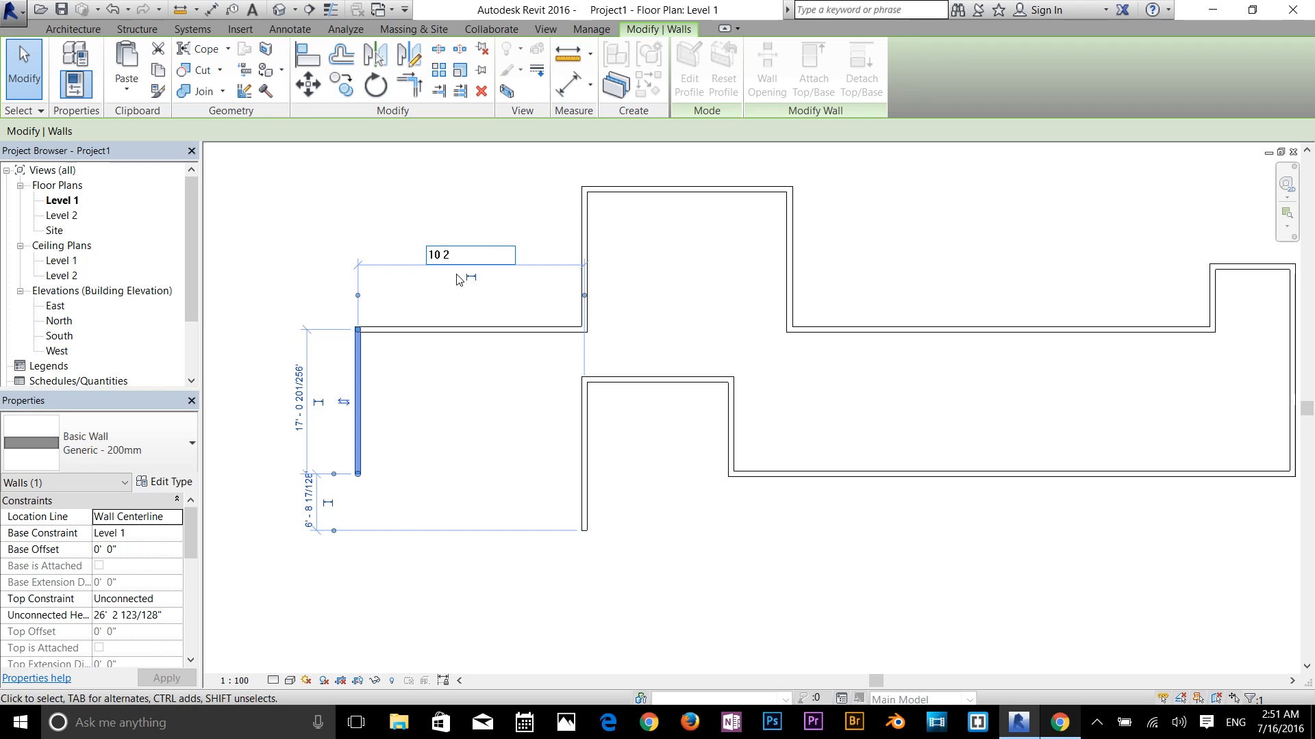
left_click(527, 390)
Move the northern projection's west wall so that it sits 12' 1" from the westernmost wall
scroll(631, 425, "up", 3)
scroll(661, 387, "down", 2)
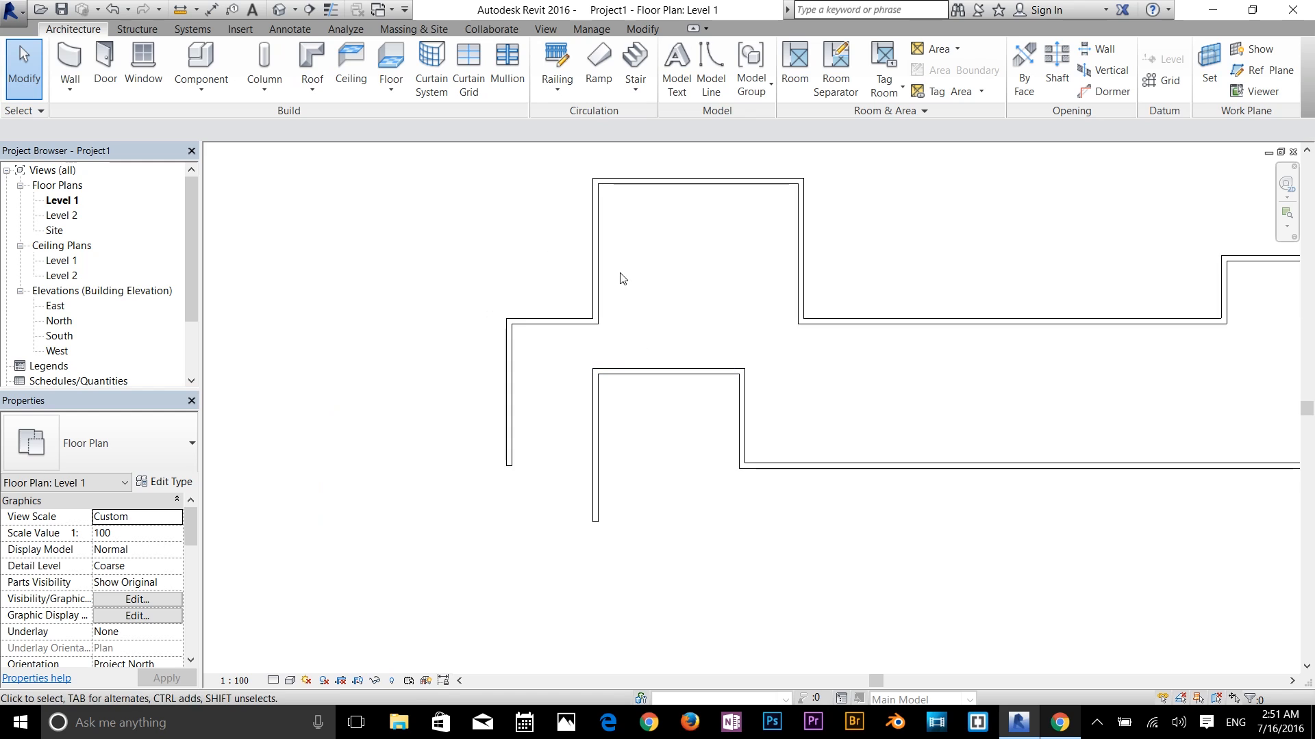
scroll(608, 274, "up", 2)
left_click(593, 276)
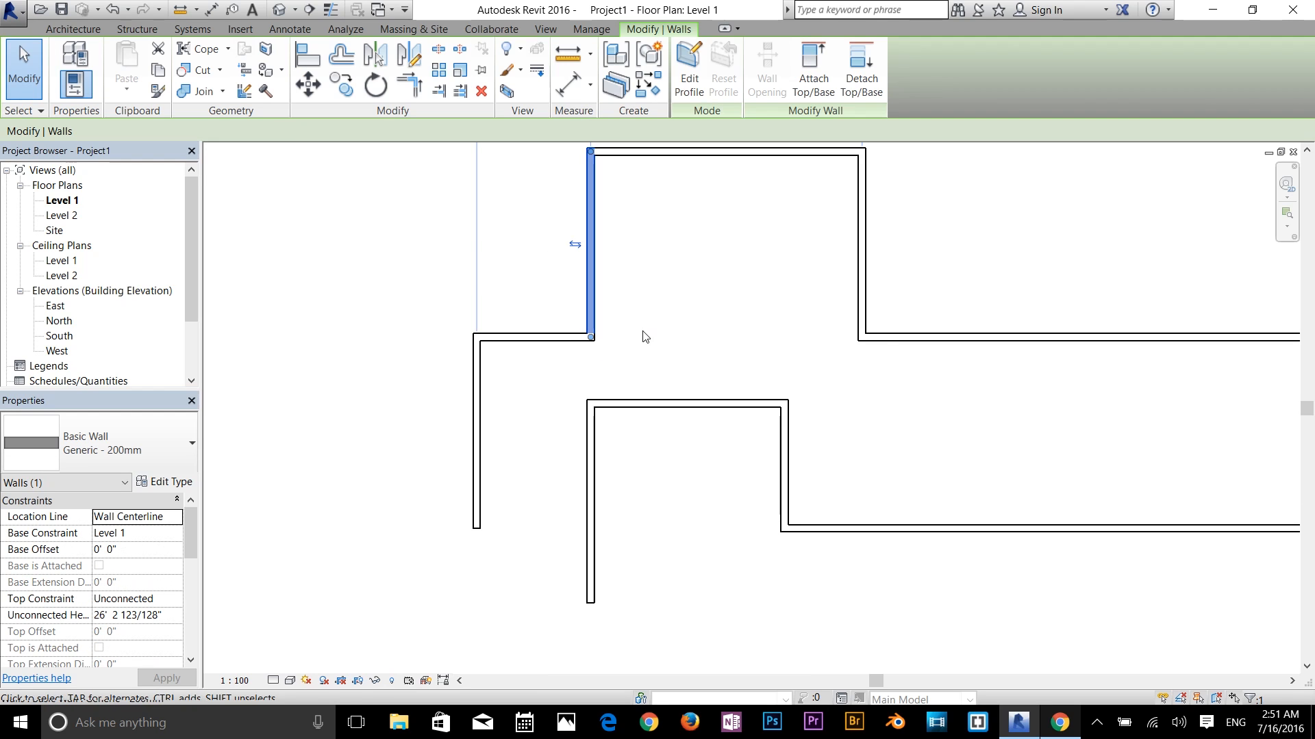
scroll(643, 332, "down", 1)
middle_click_drag(642, 331, 590, 445)
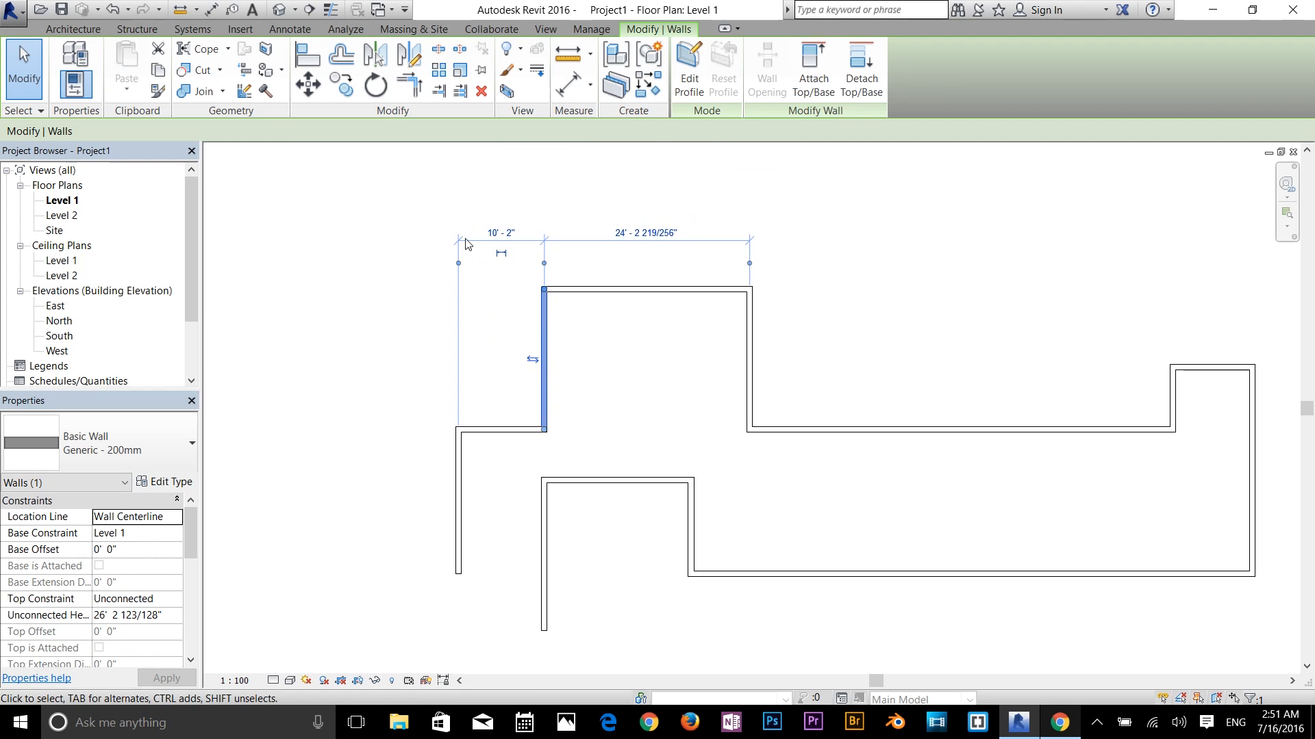
left_click(506, 230)
type("12")
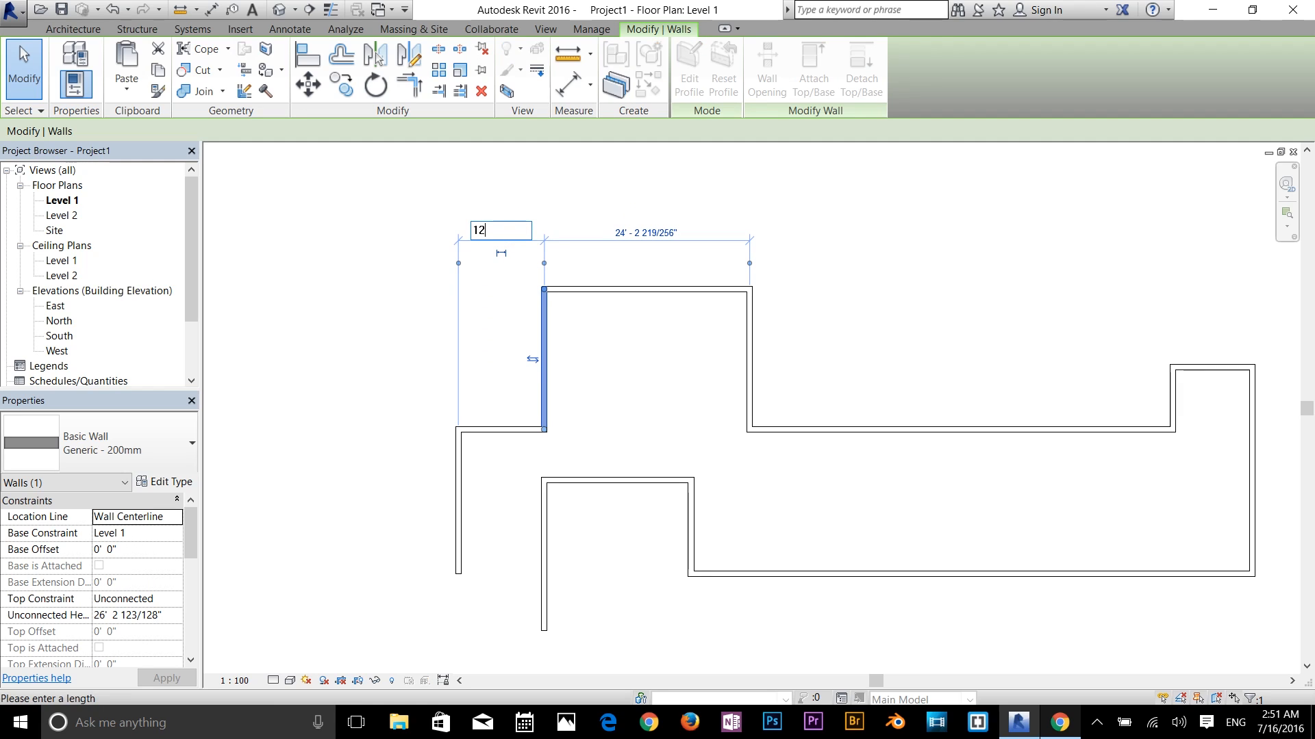
type("' 1")
key("Return")
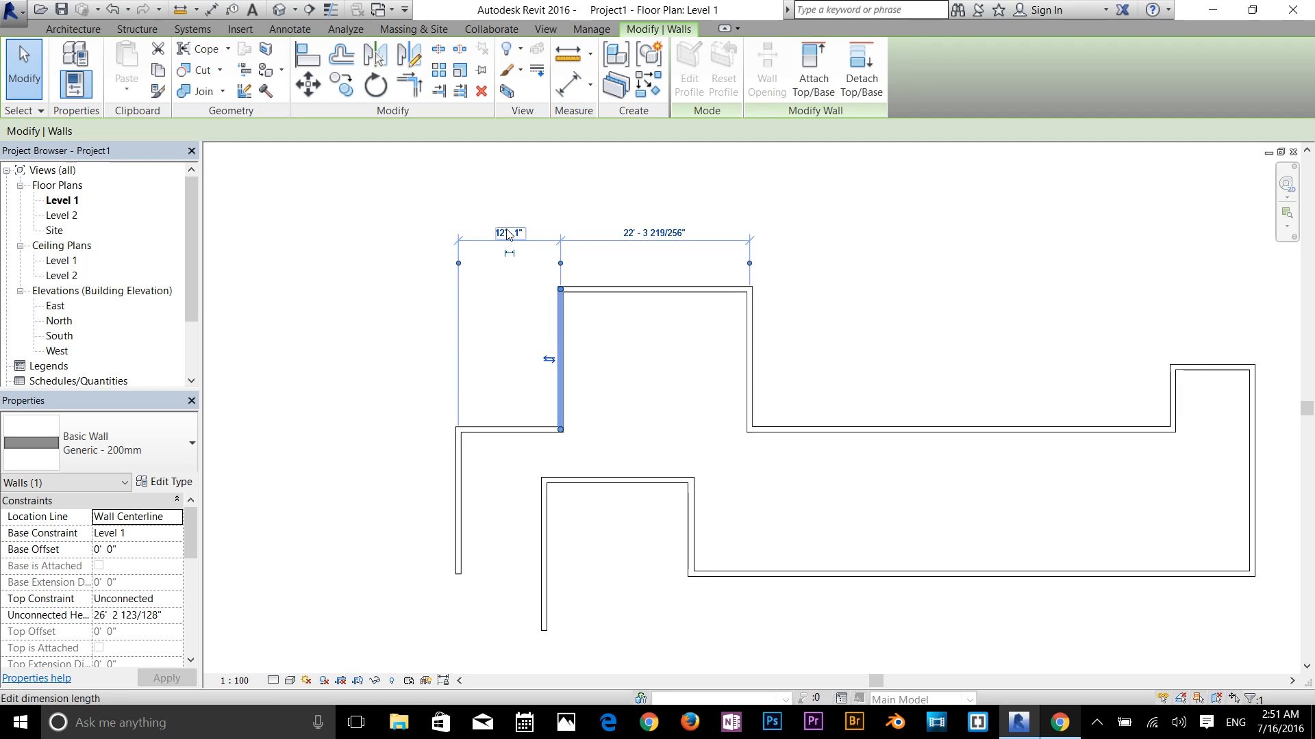
left_click(646, 379)
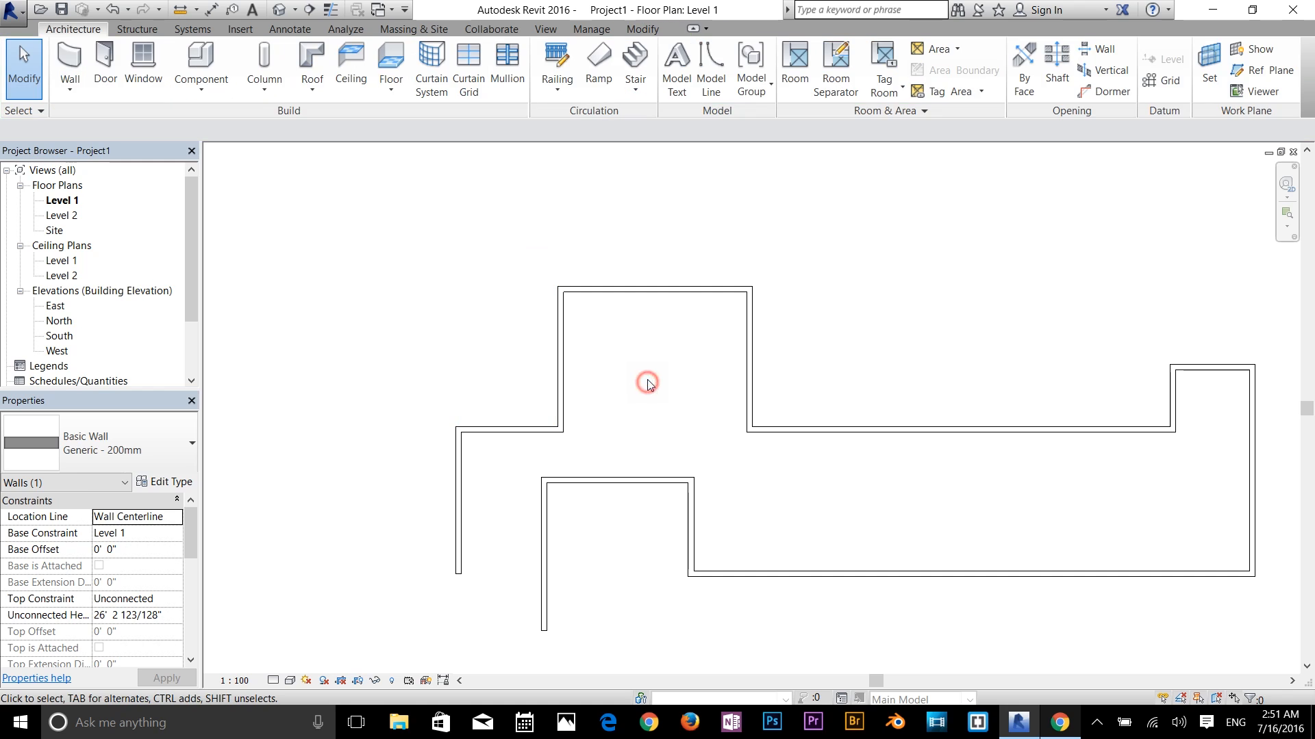
Set the northern projection's top wall 15' 2" from the parallel wall of the southern projection
left_click(655, 299)
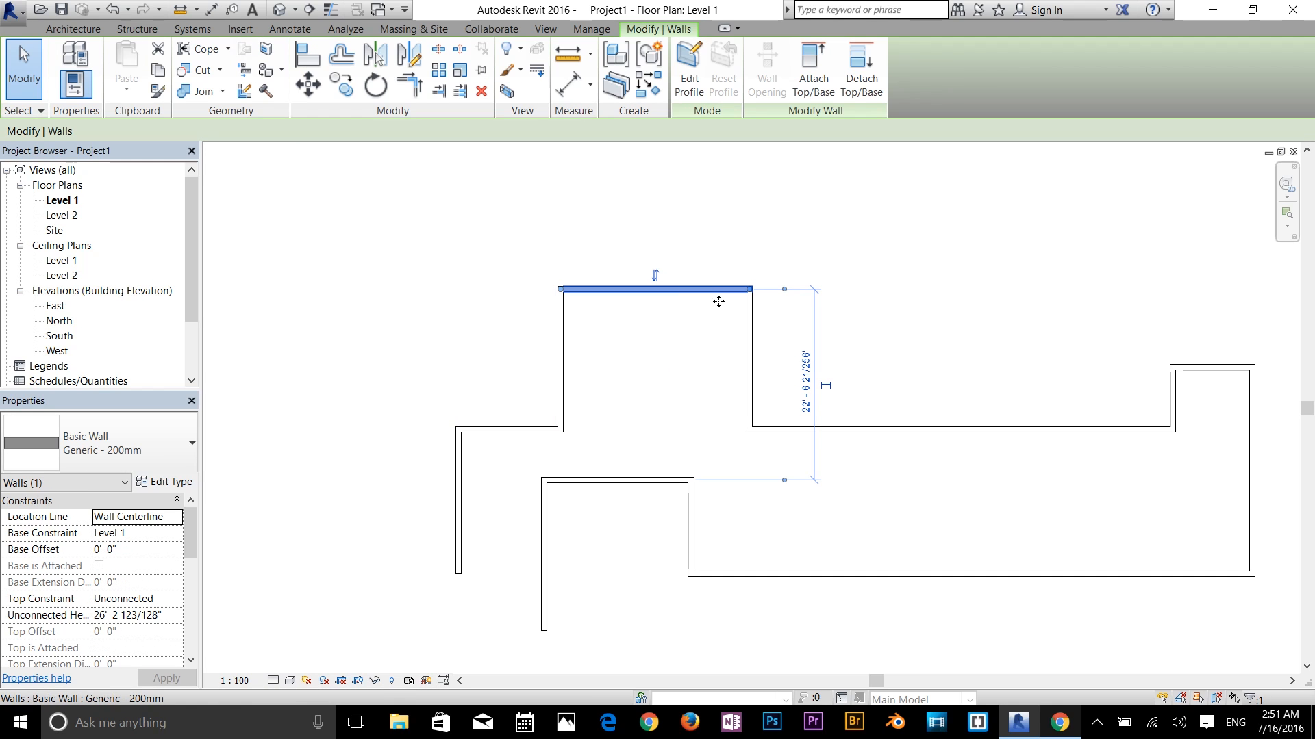
left_click(809, 391)
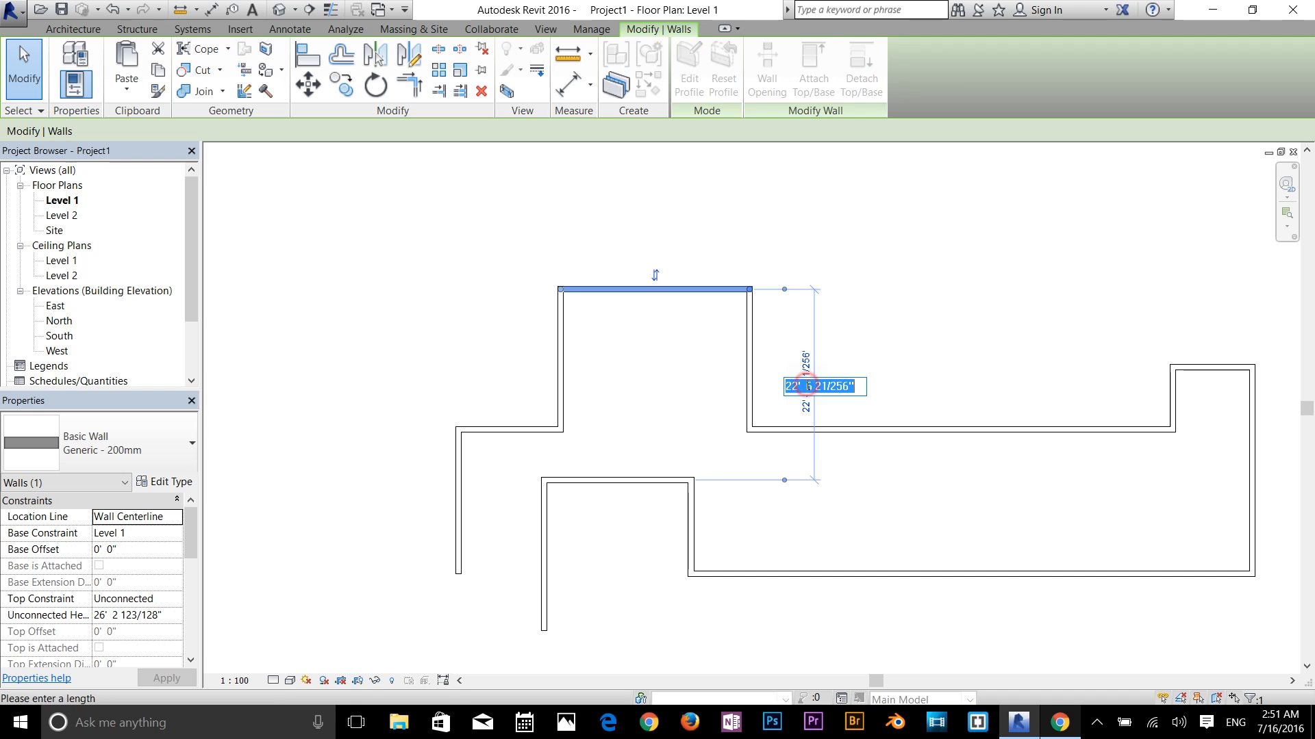
type("15")
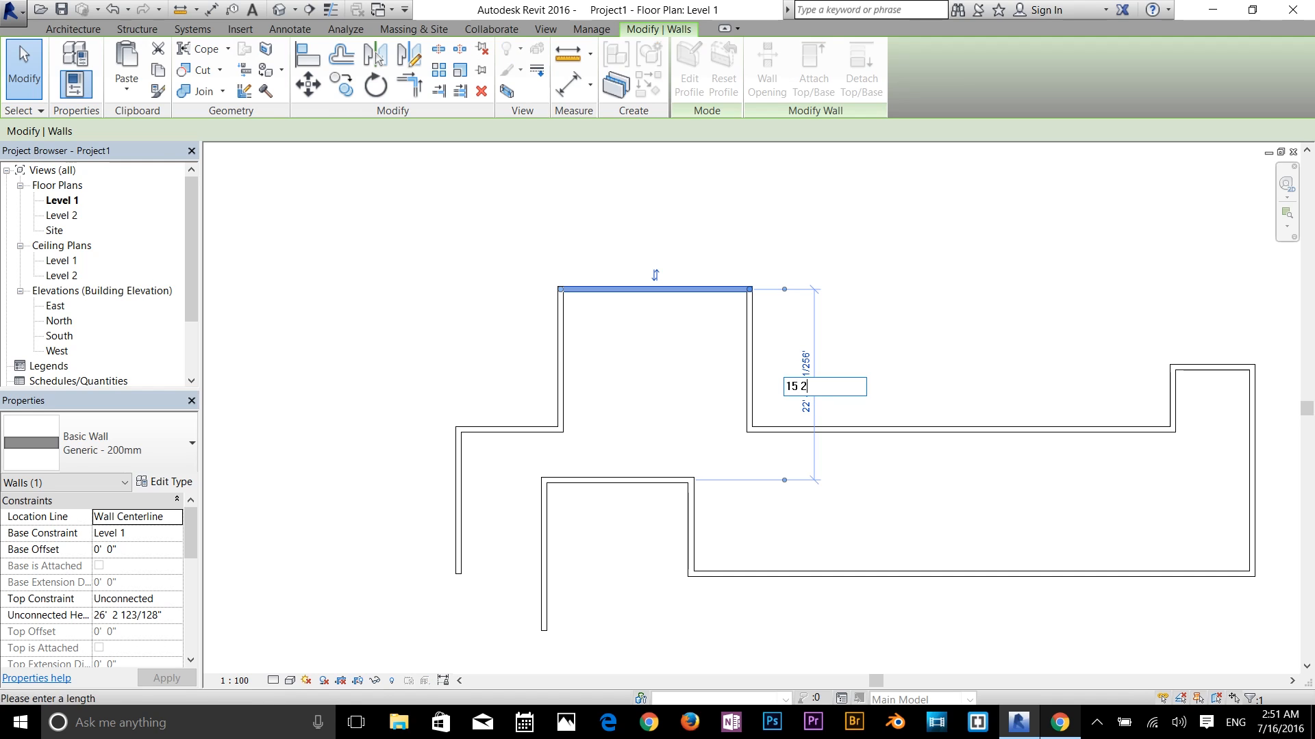
type(" 2")
key("Return")
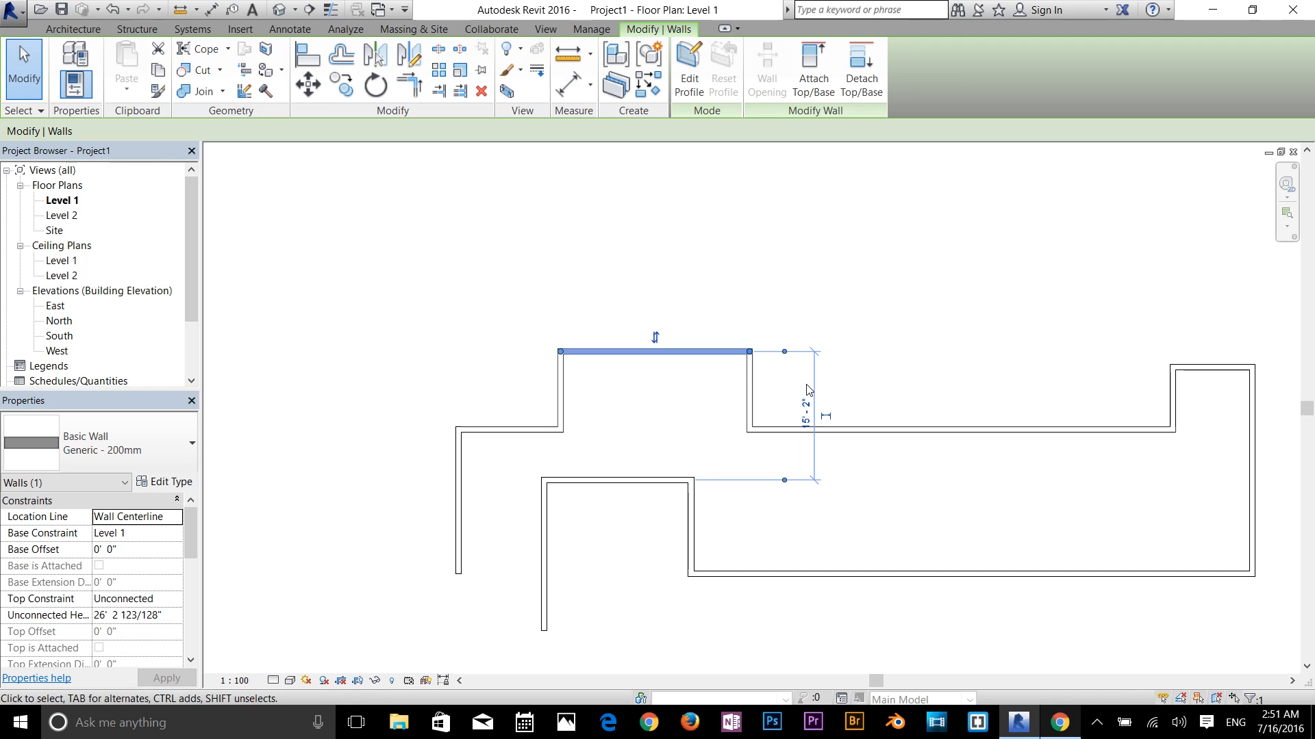
left_click(666, 391)
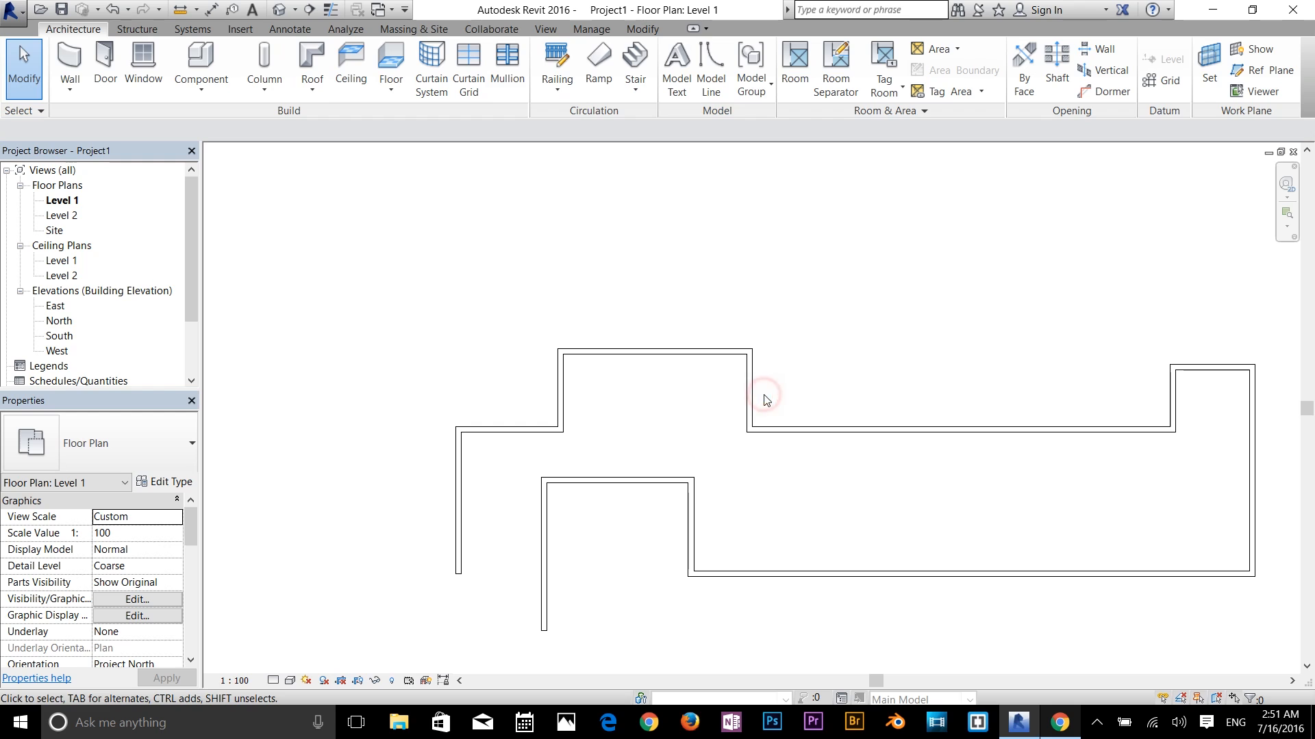
Set the northern projection's east wall 8' from the east wall of the southern projection
left_click(749, 402)
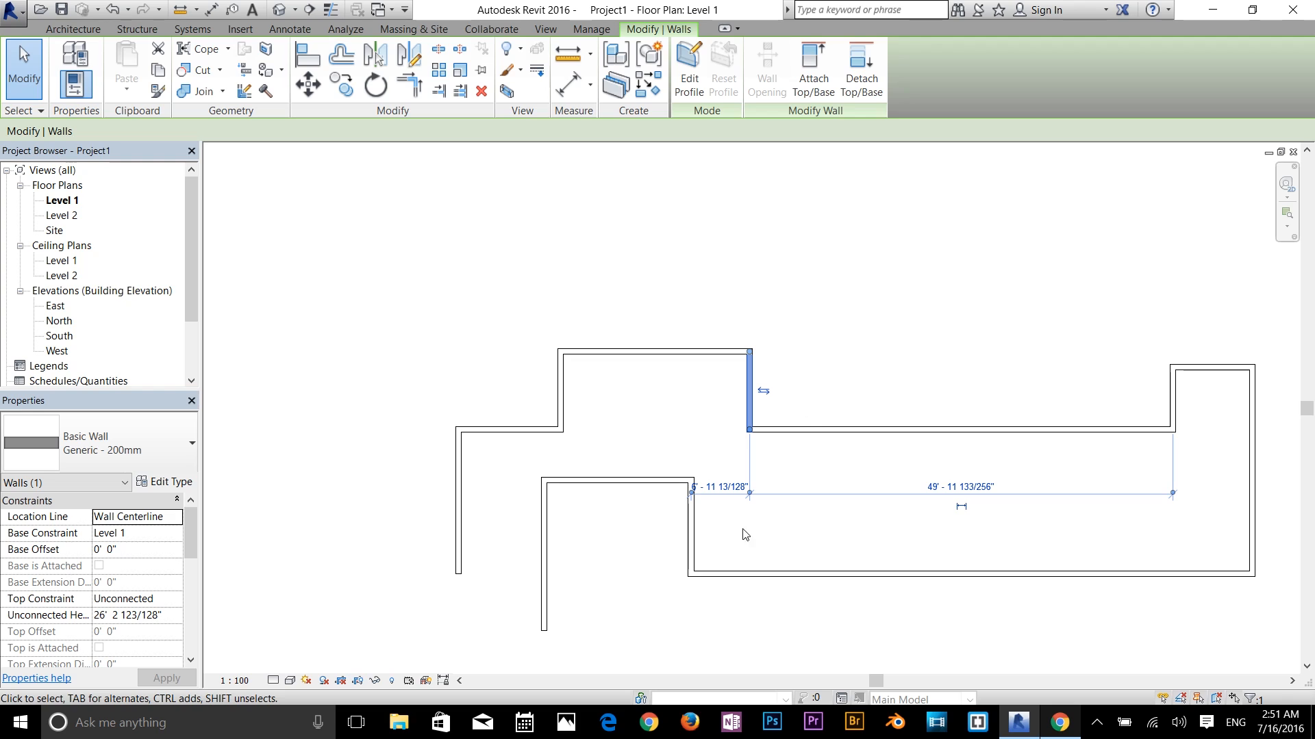
left_click(723, 489)
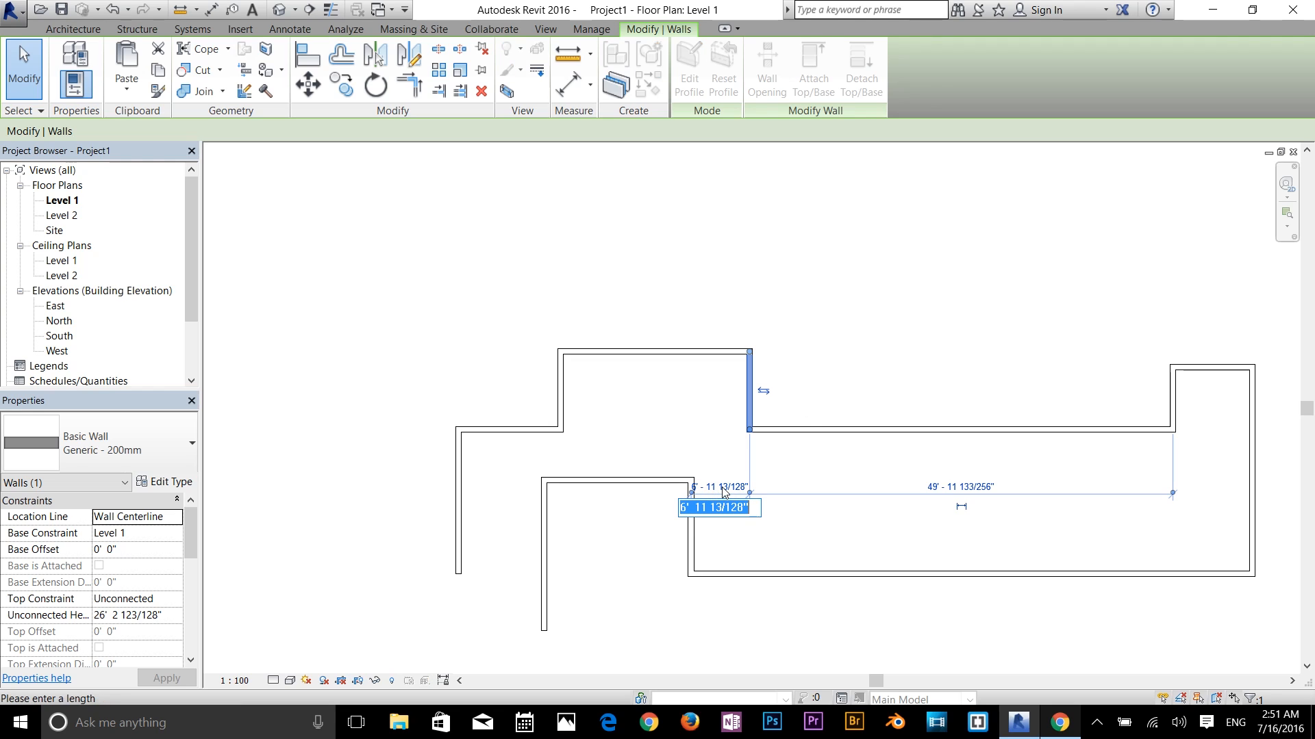
type("8")
key("Return")
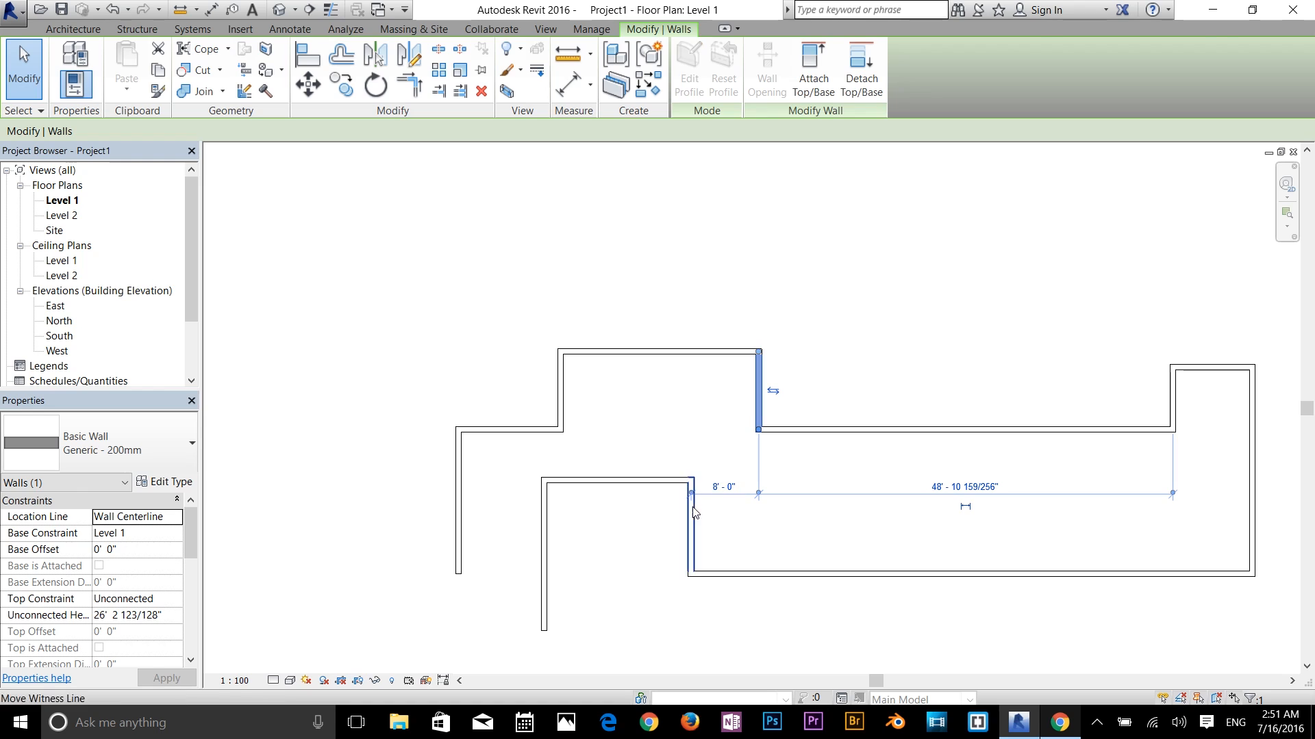
left_click(712, 404)
Delete the east wall and the top wall of the northern projection
left_click(755, 382)
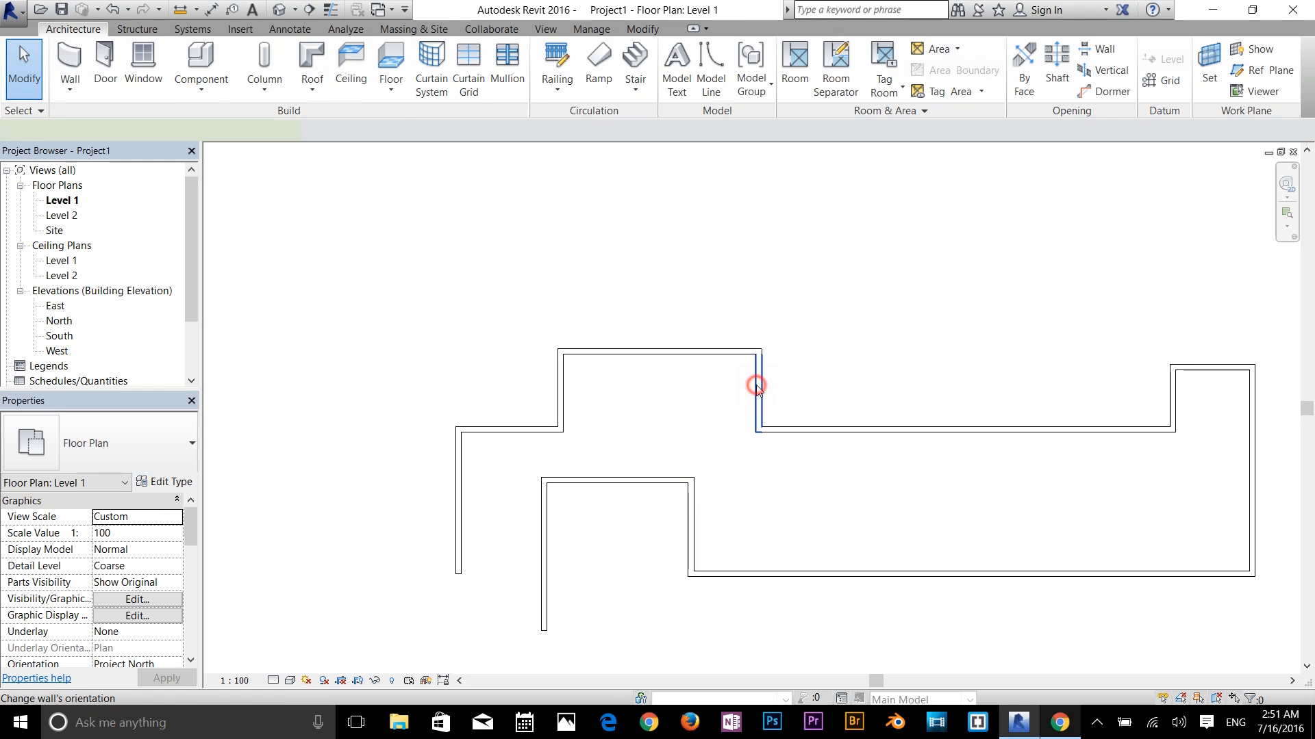
key("Delete")
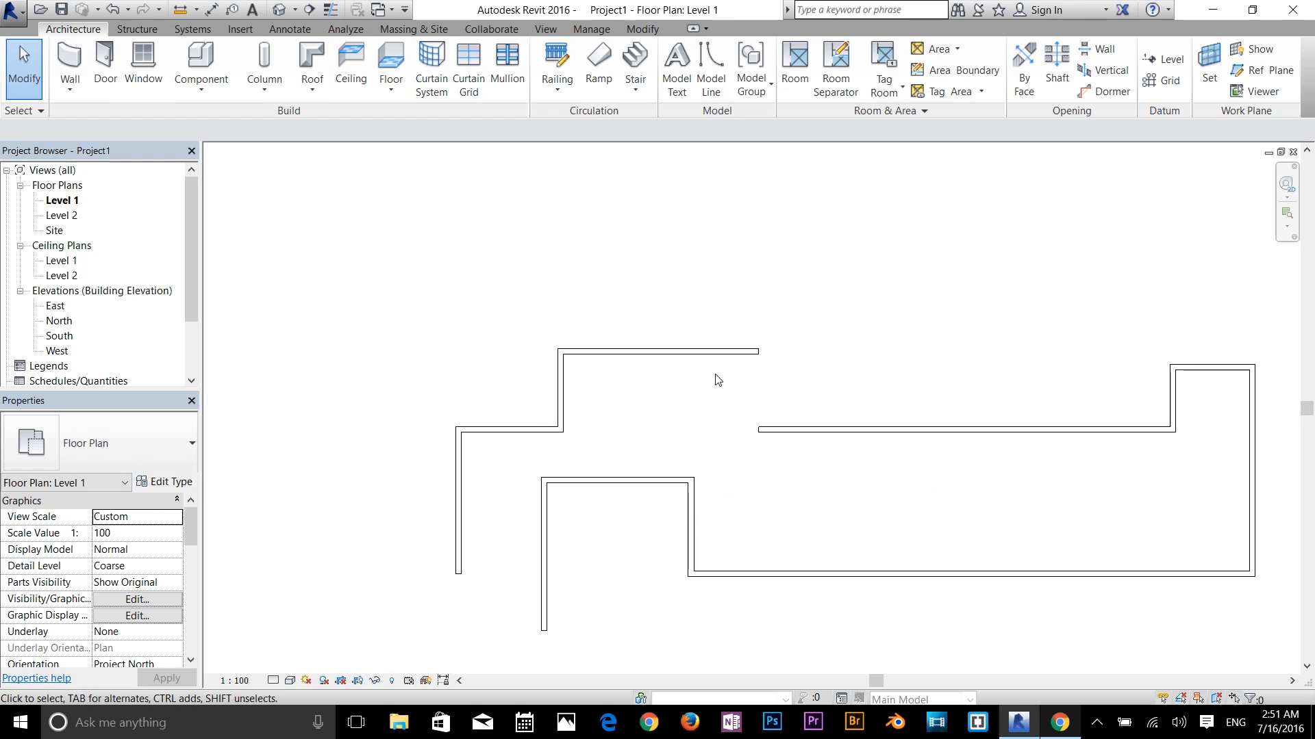
left_click(713, 354)
key("Delete")
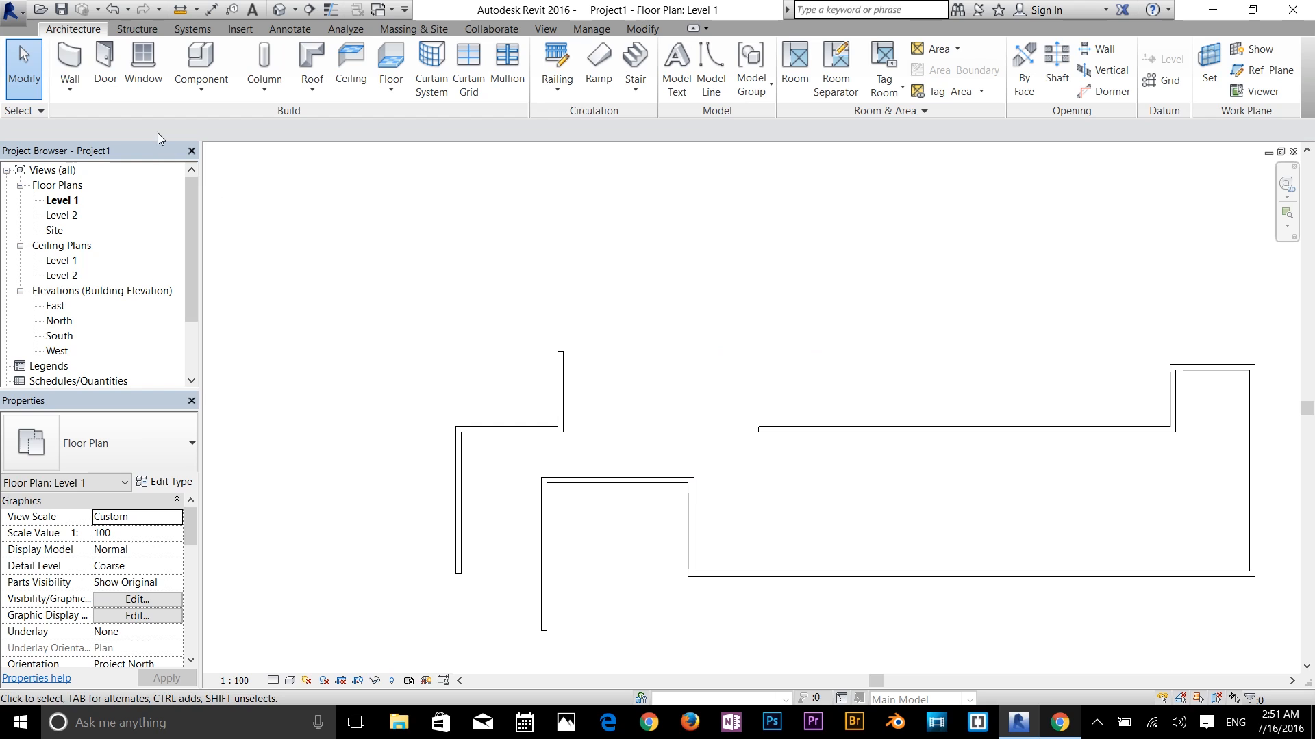
Draw an architectural wall with Wall Centerline as location line, running east from the open north end of the northern projection's west wall
left_click(70, 88)
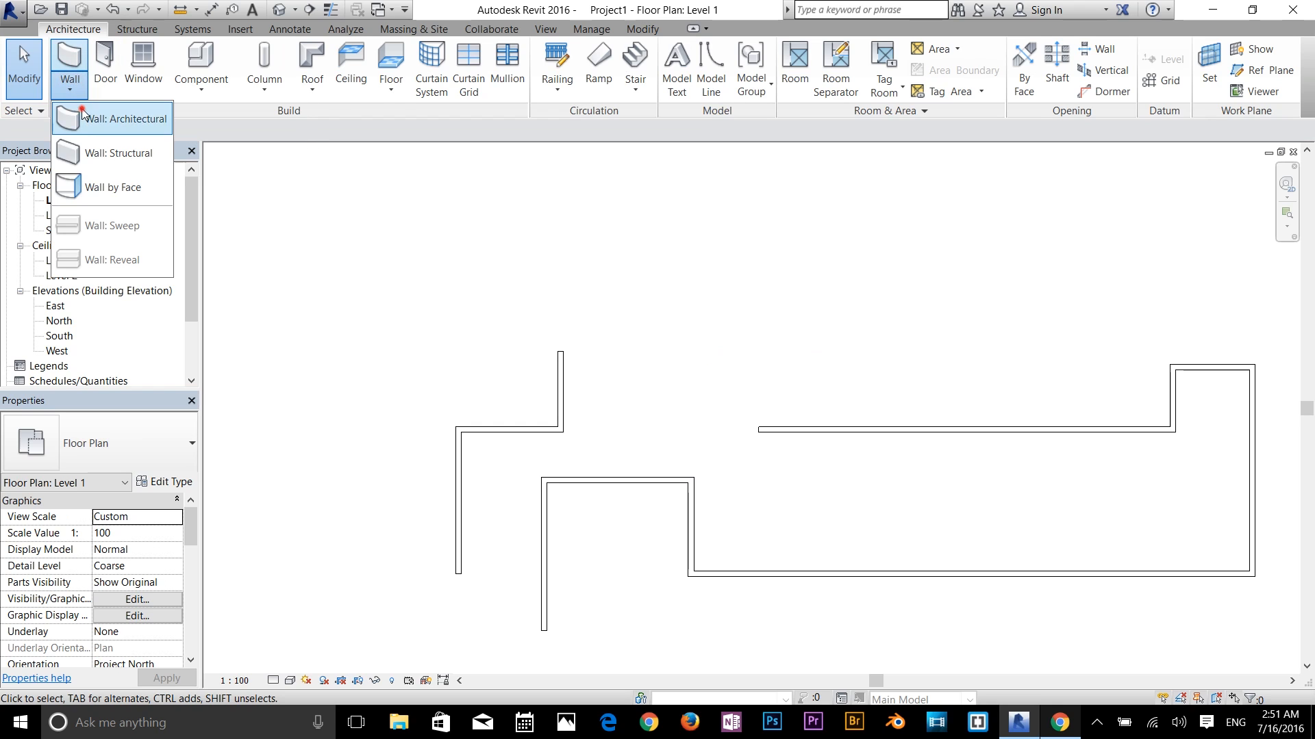
left_click(82, 117)
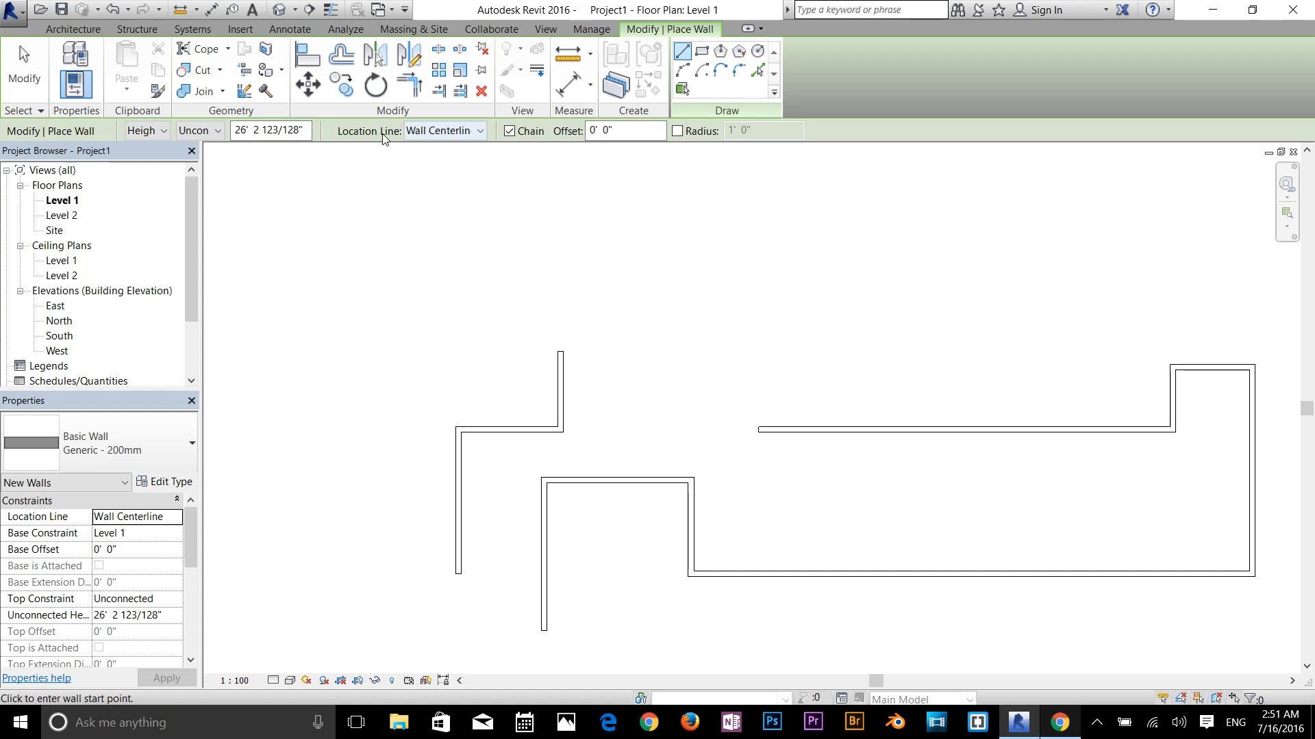
left_click(438, 130)
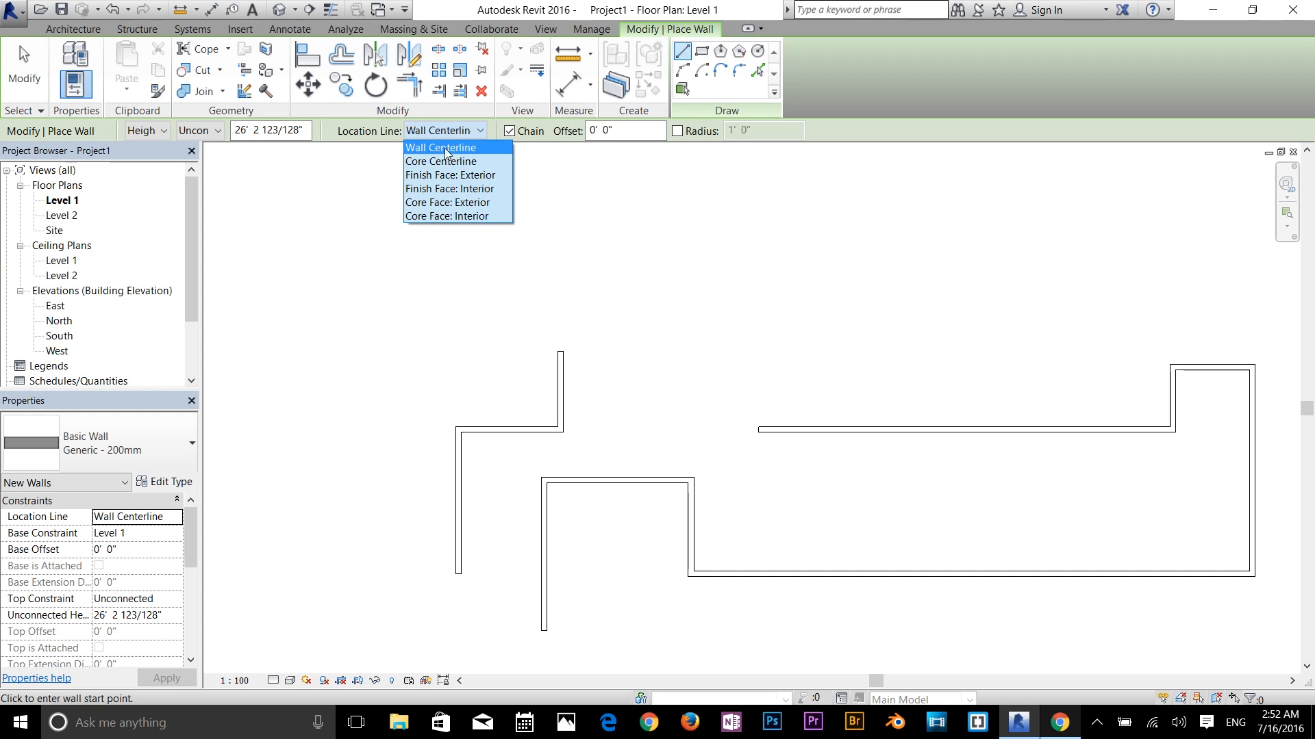
left_click(438, 151)
scroll(573, 358, "up", 4)
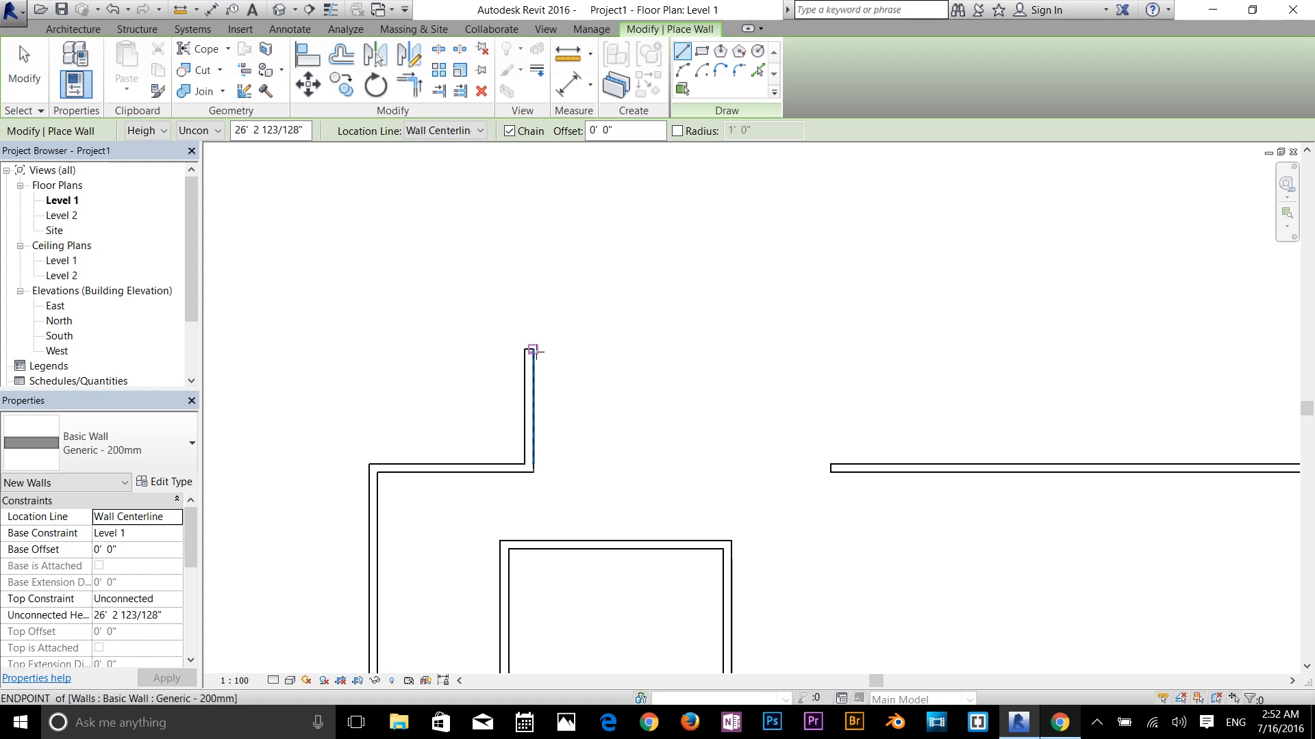
left_click(529, 349)
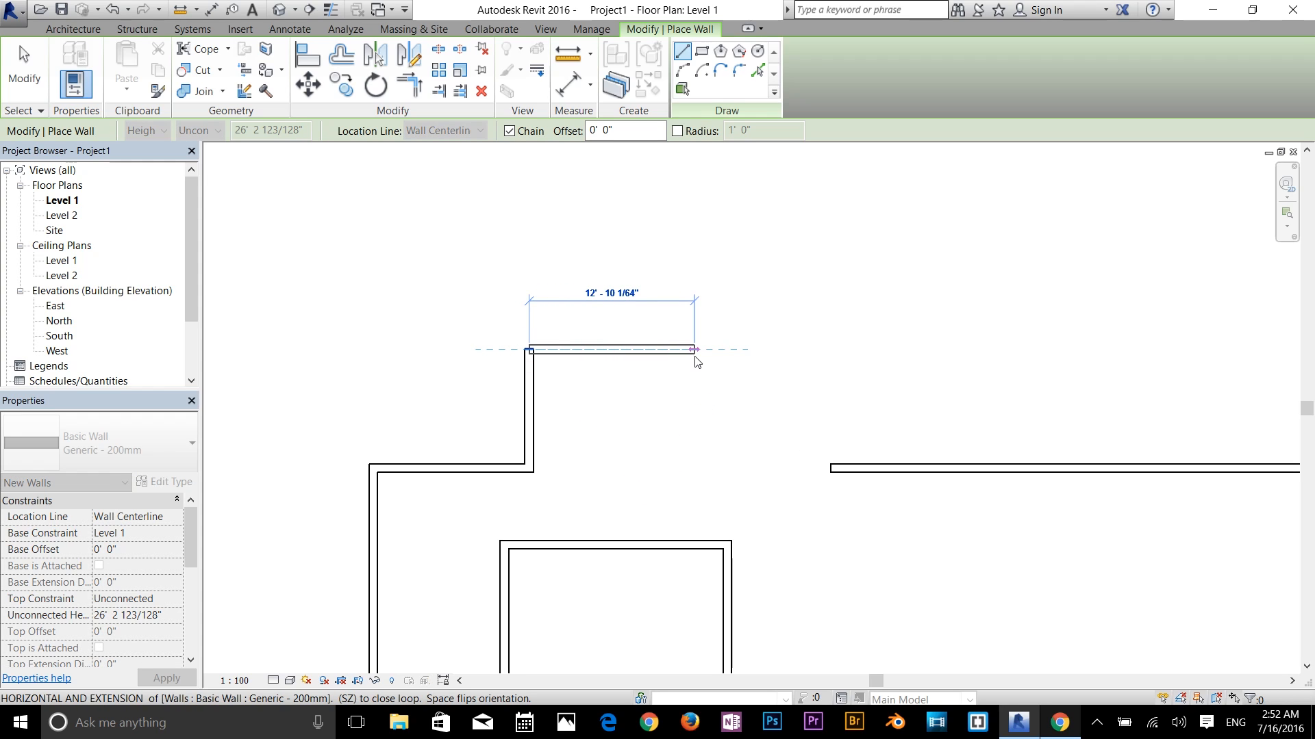
left_click(694, 356)
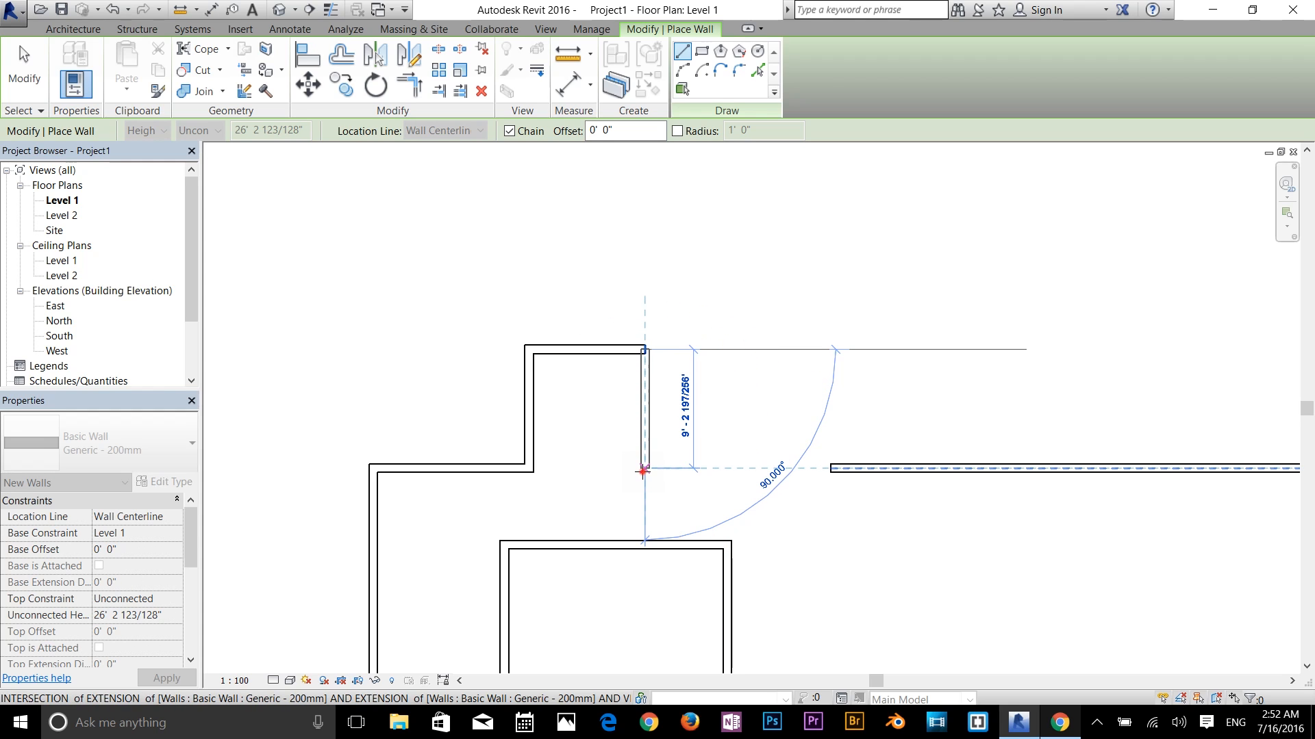
Continue the wall chain about 9'-3" south and then east to the open end of the long north wall, and end wall placement
left_click(642, 471)
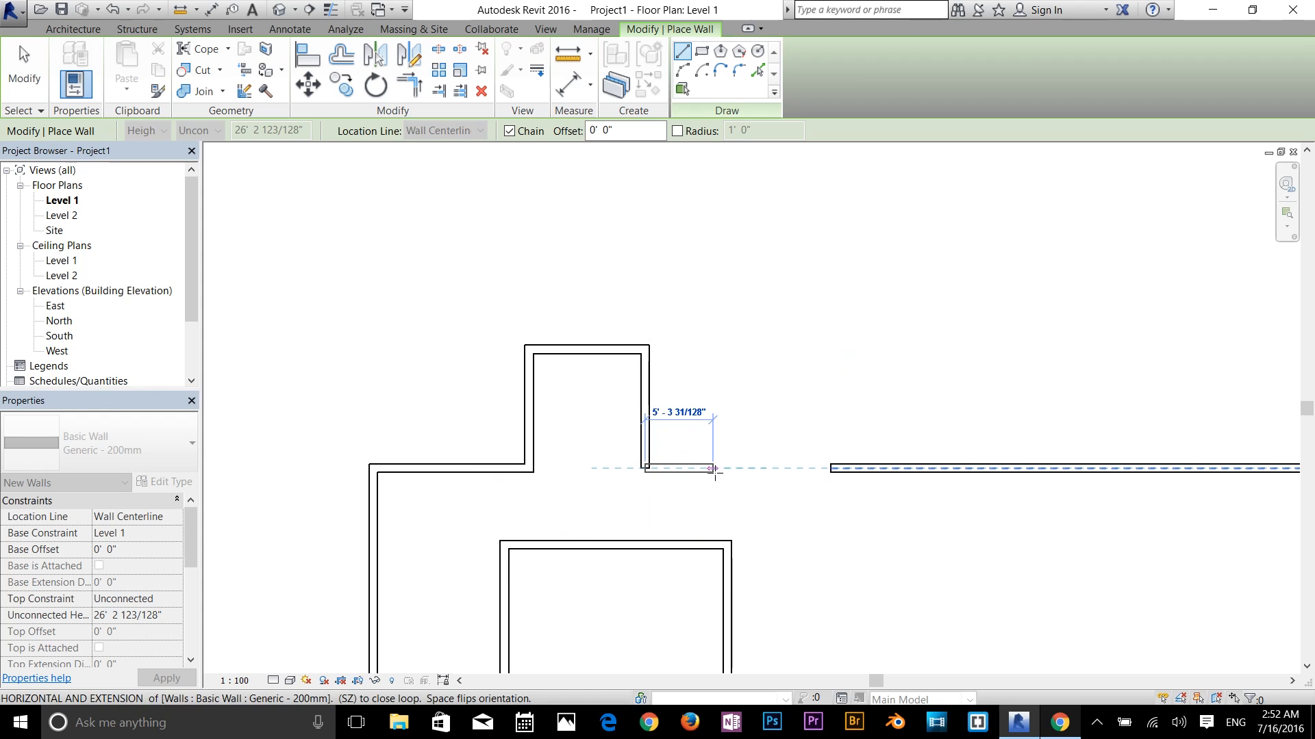
left_click(831, 469)
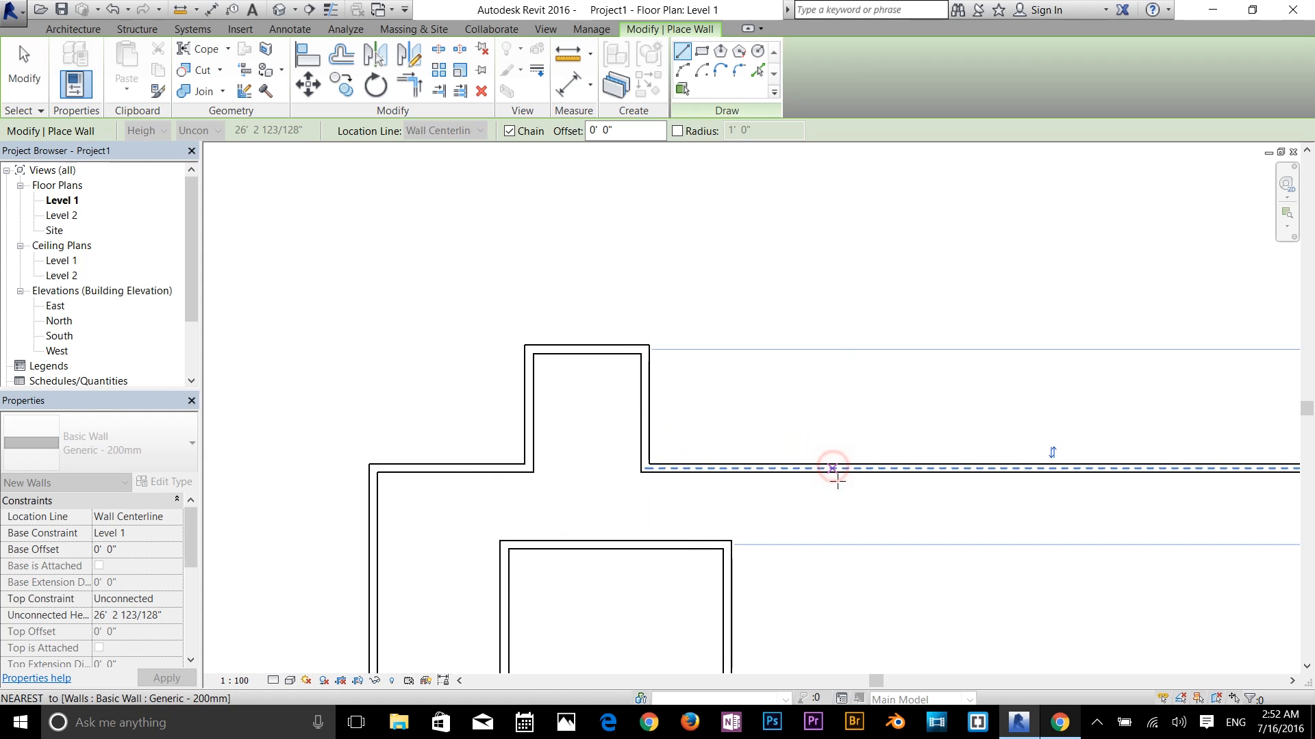
scroll(743, 446, "down", 3)
scroll(889, 470, "up", 3)
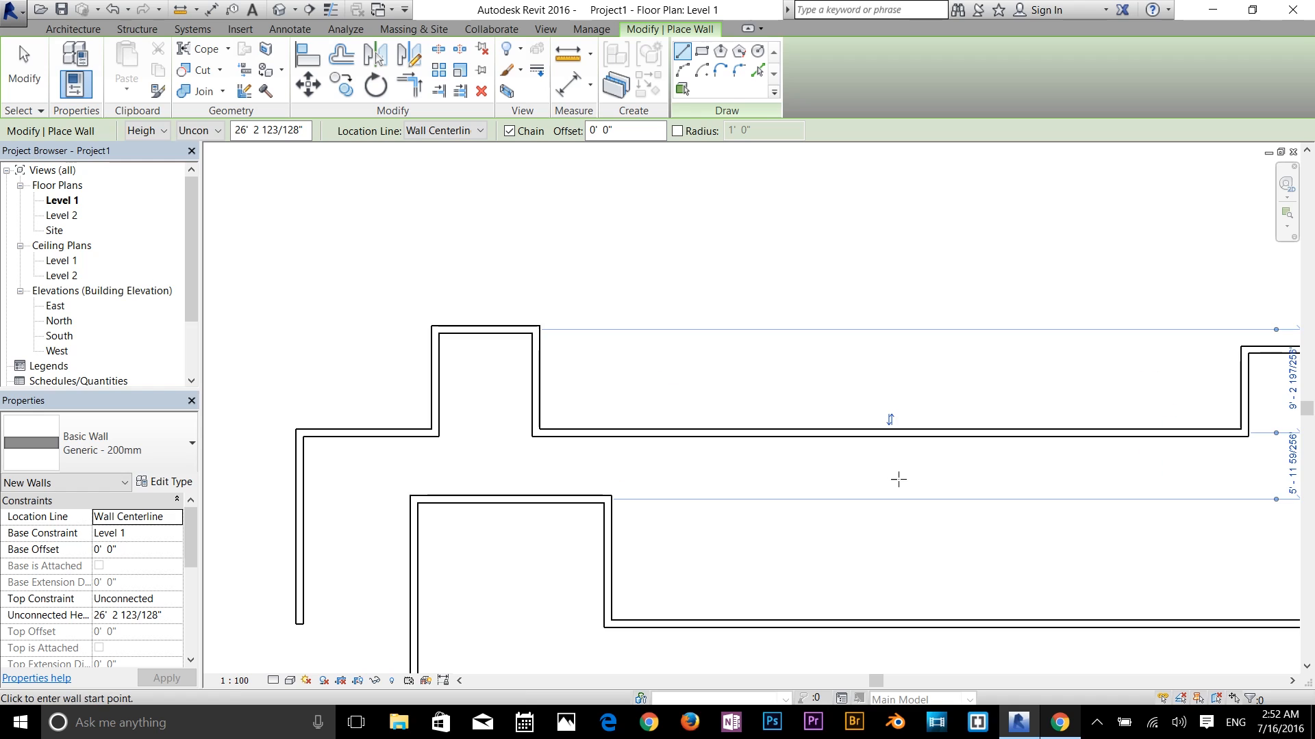
scroll(678, 470, "down", 2)
right_click(425, 527)
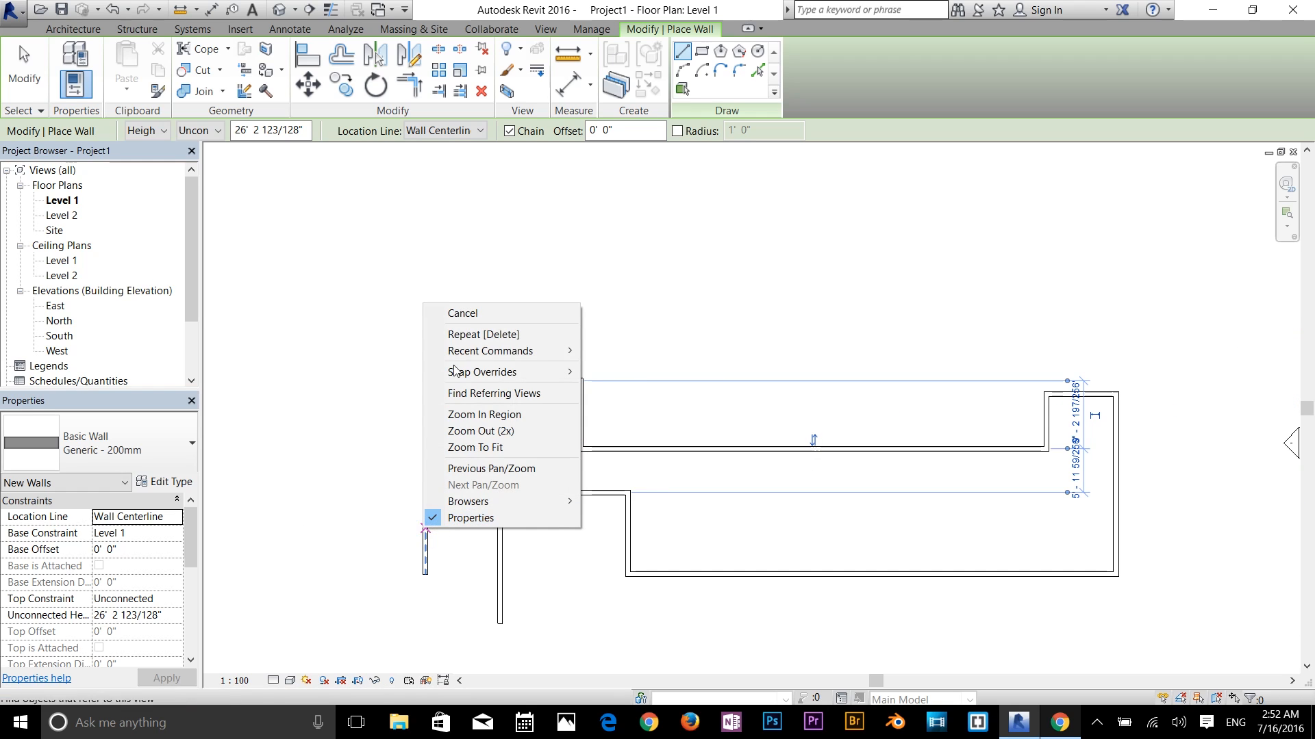
left_click(472, 316)
scroll(534, 516, "up", 1)
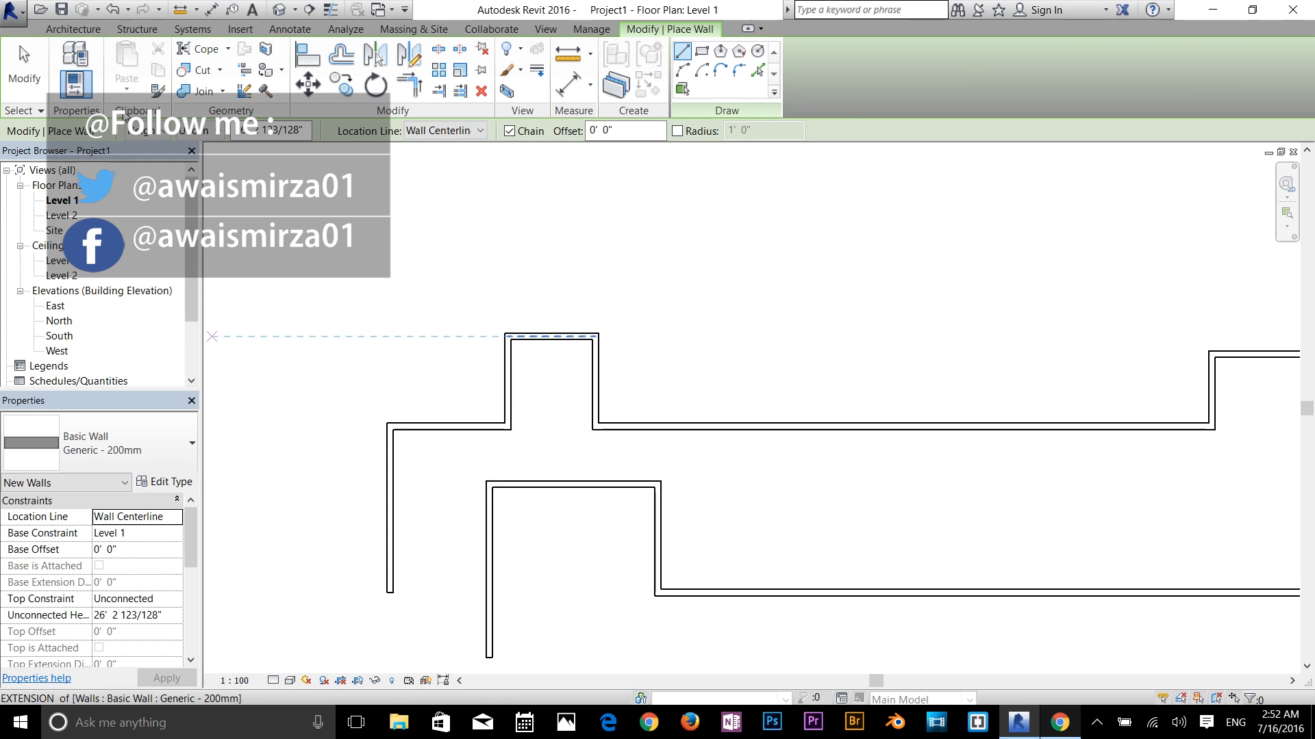
left_click(42, 68)
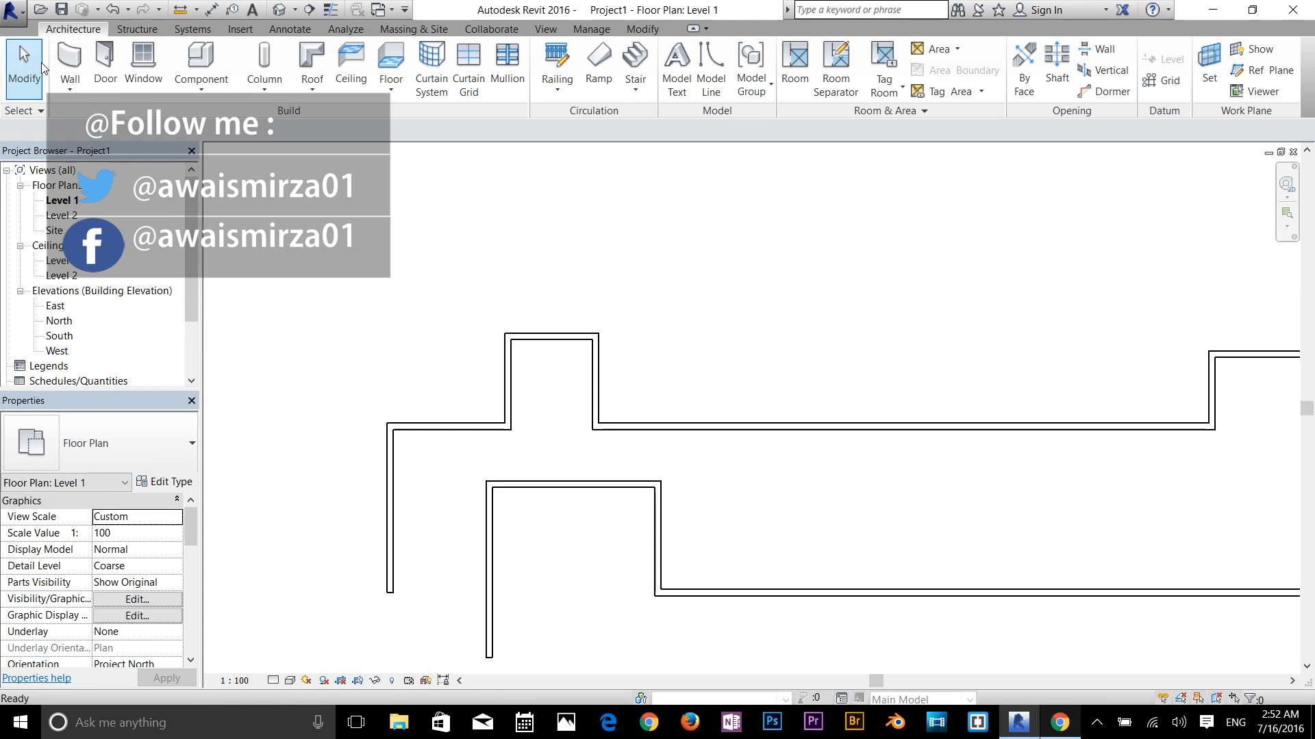
Move the southern projection's west wall east to align with the west wall of the northern projection
left_click(493, 508)
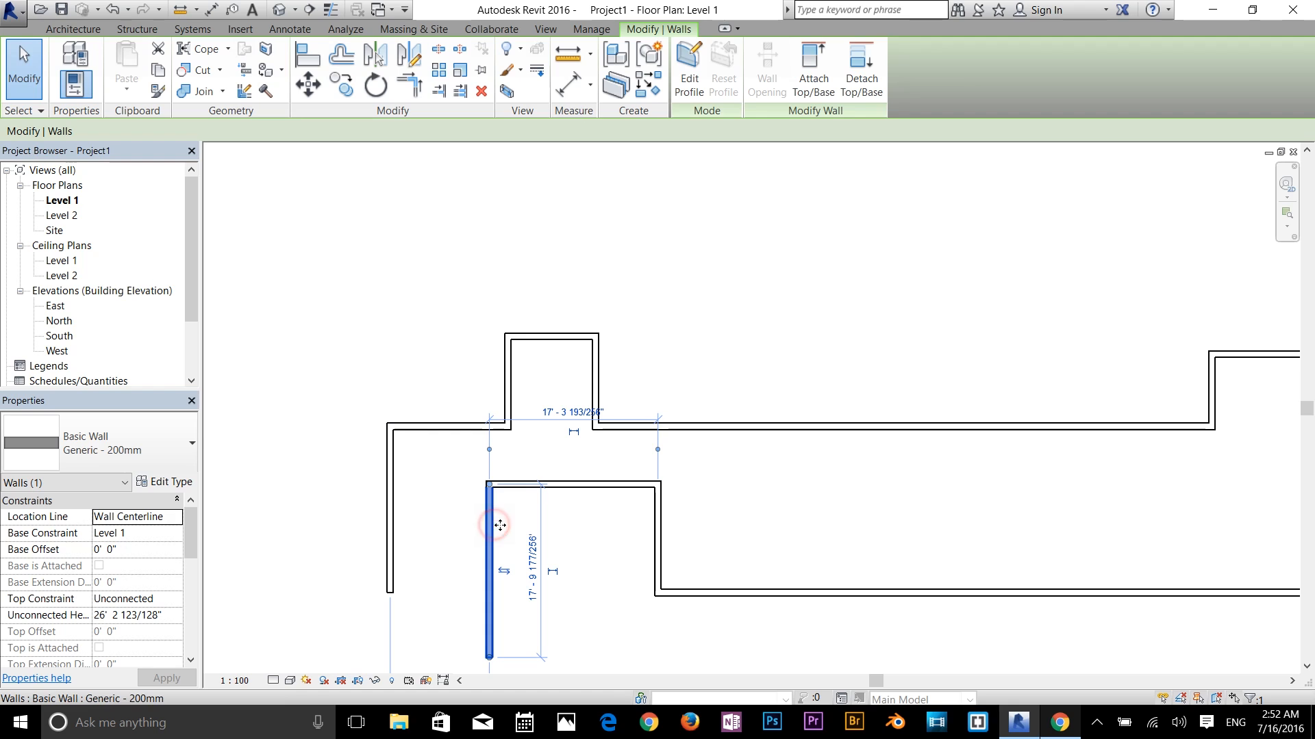
left_click_drag(513, 526, 573, 545)
left_click(631, 551)
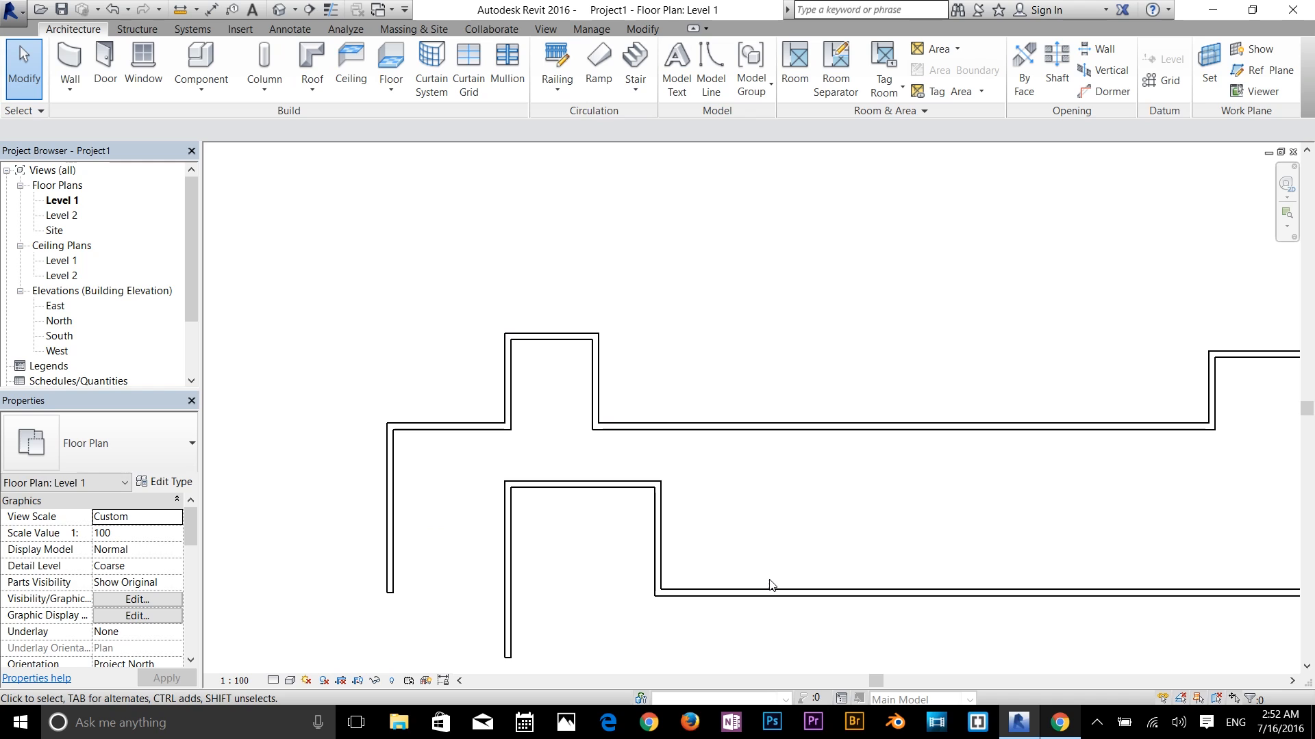
Set the southern projection's east wall 9'-7" from its west wall
left_click(658, 548)
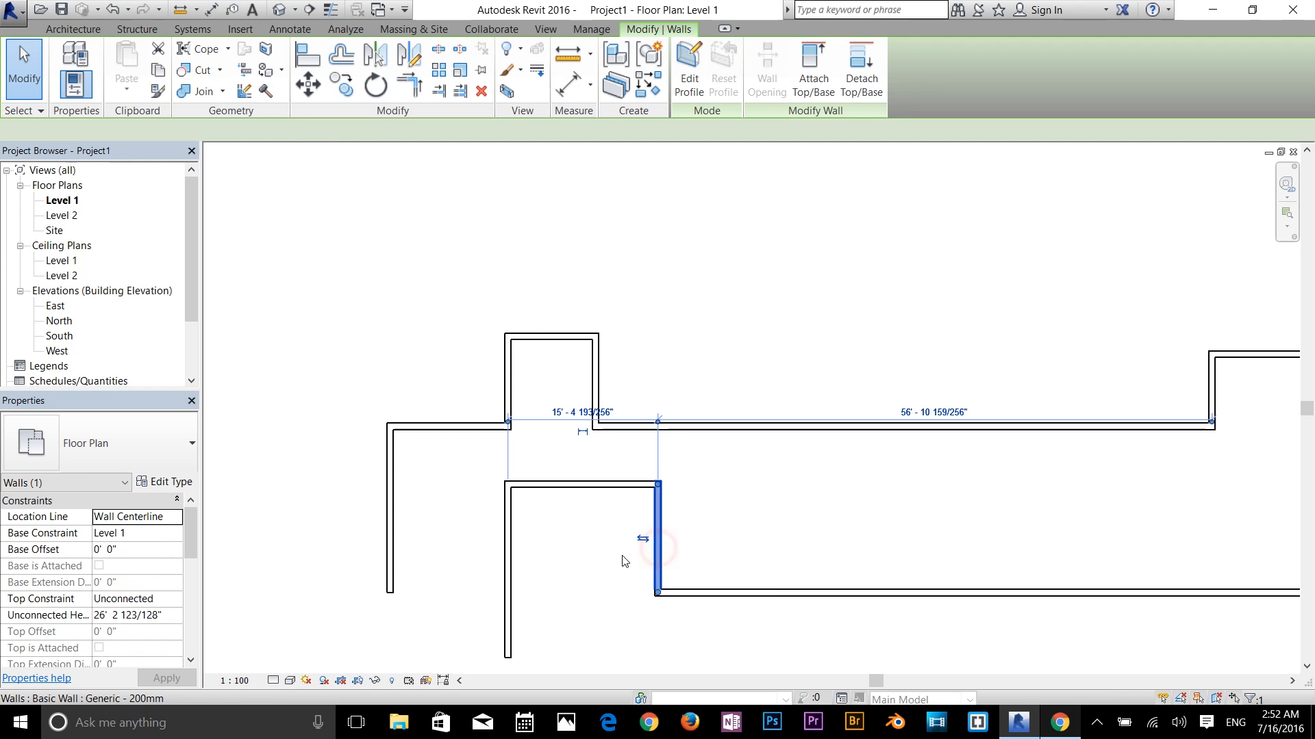
left_click(570, 414)
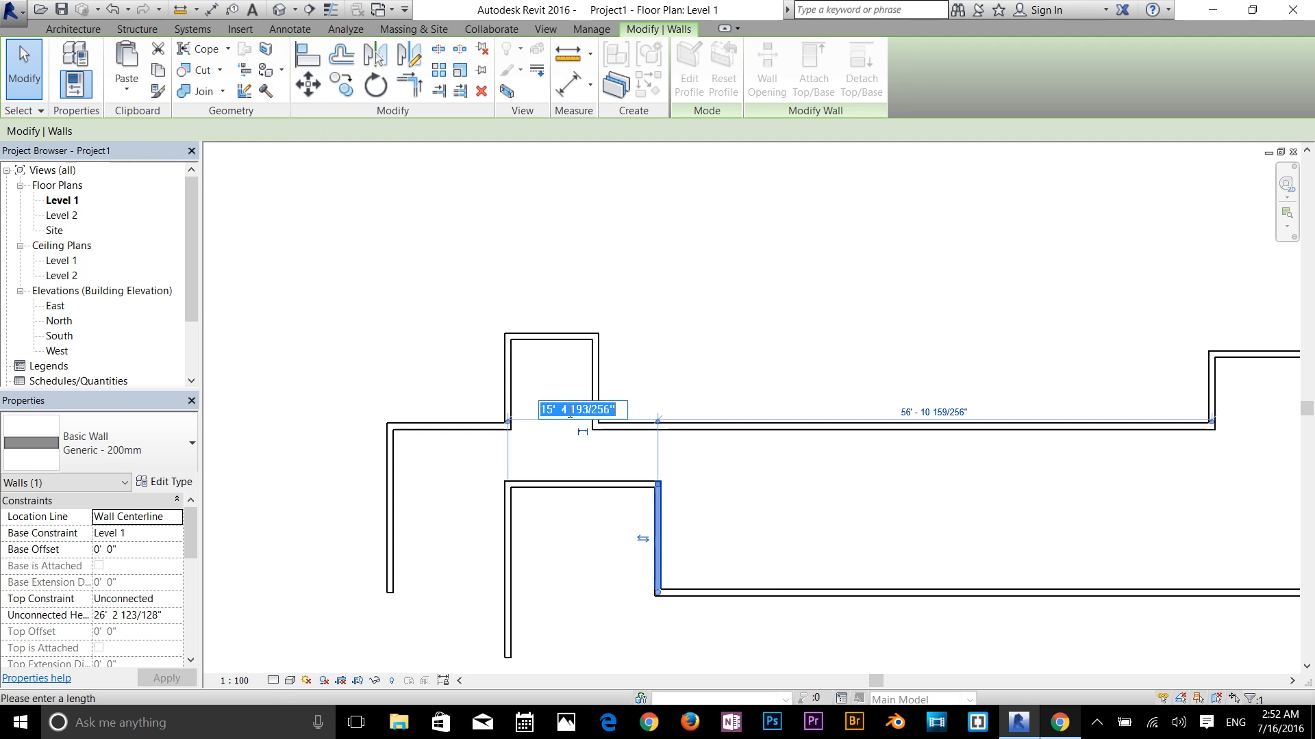
type("9 7")
key("Return")
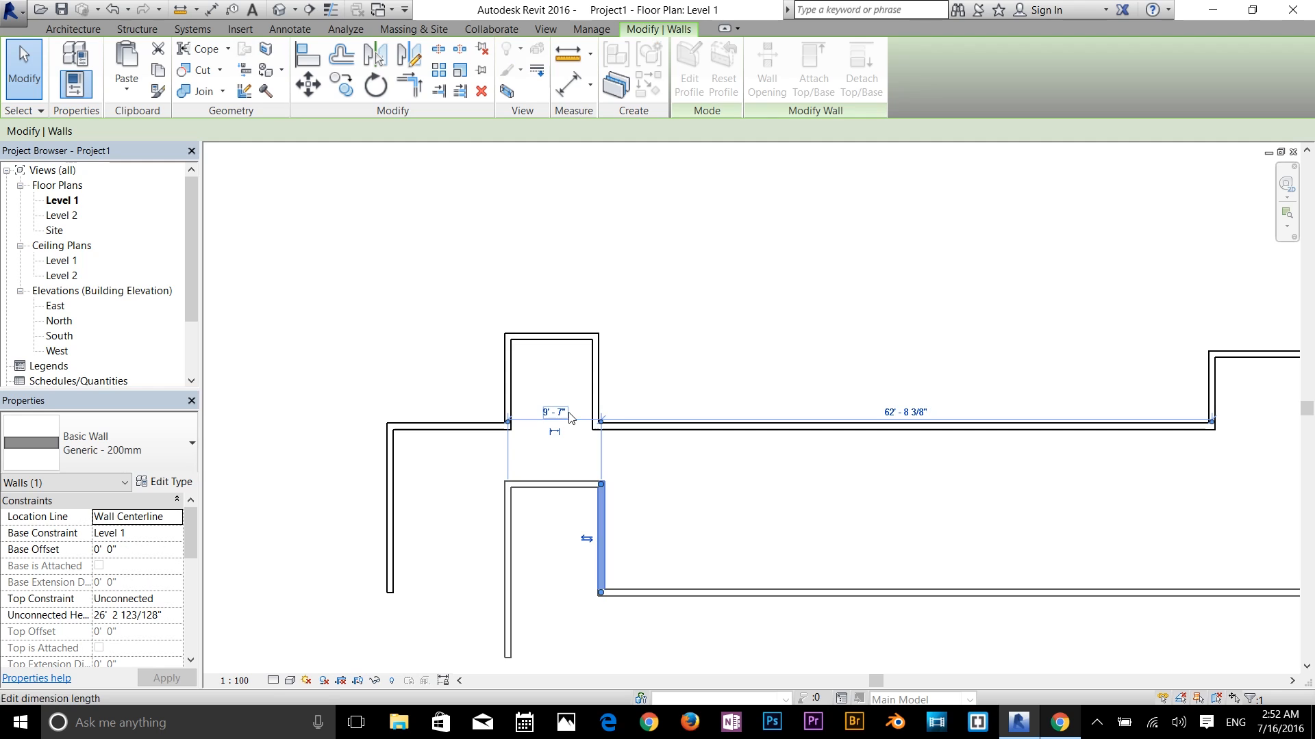
left_click(680, 510)
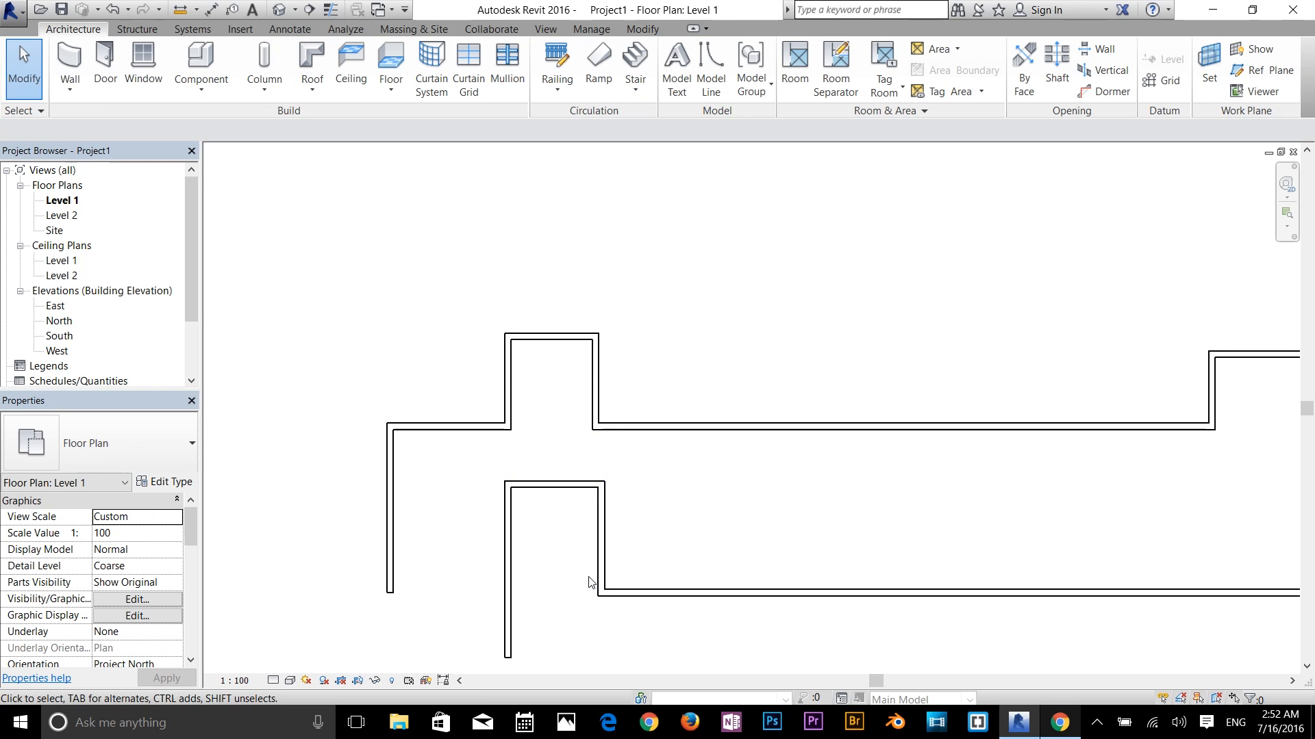
scroll(699, 552, "down", 3)
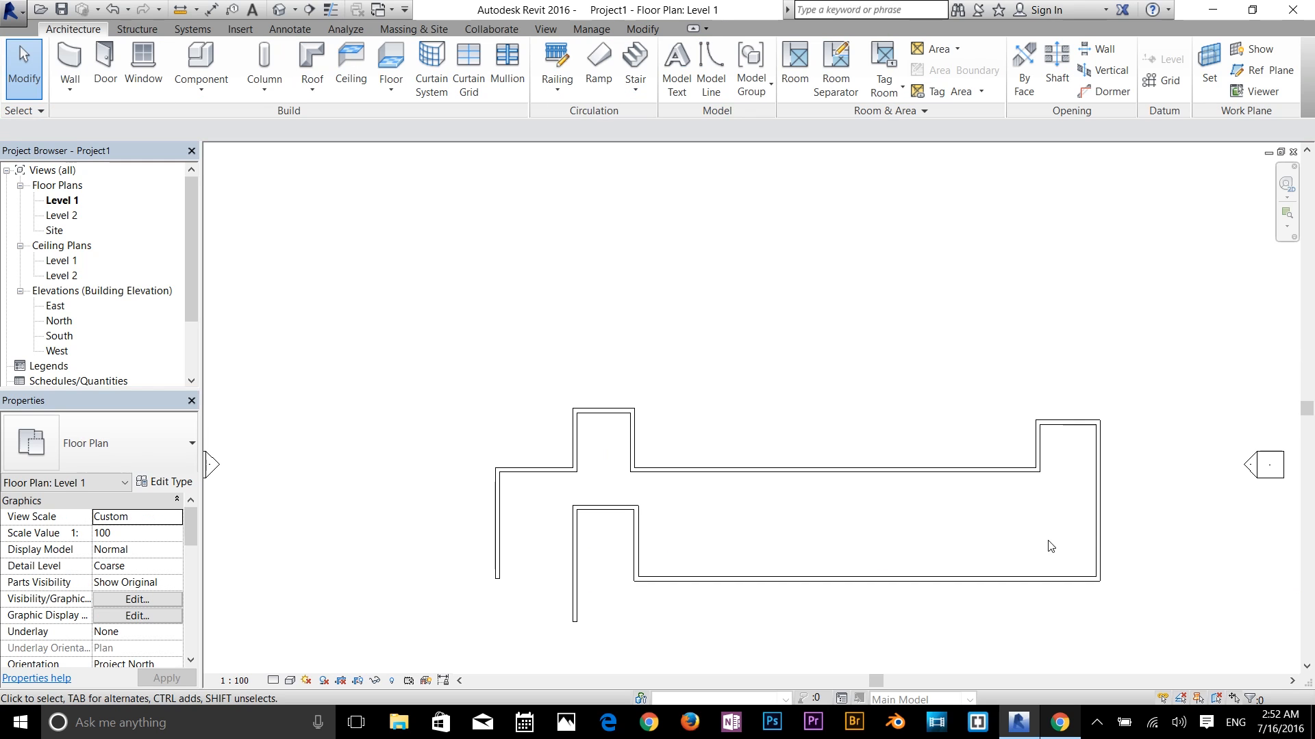
left_click(1097, 531)
left_click(1068, 636)
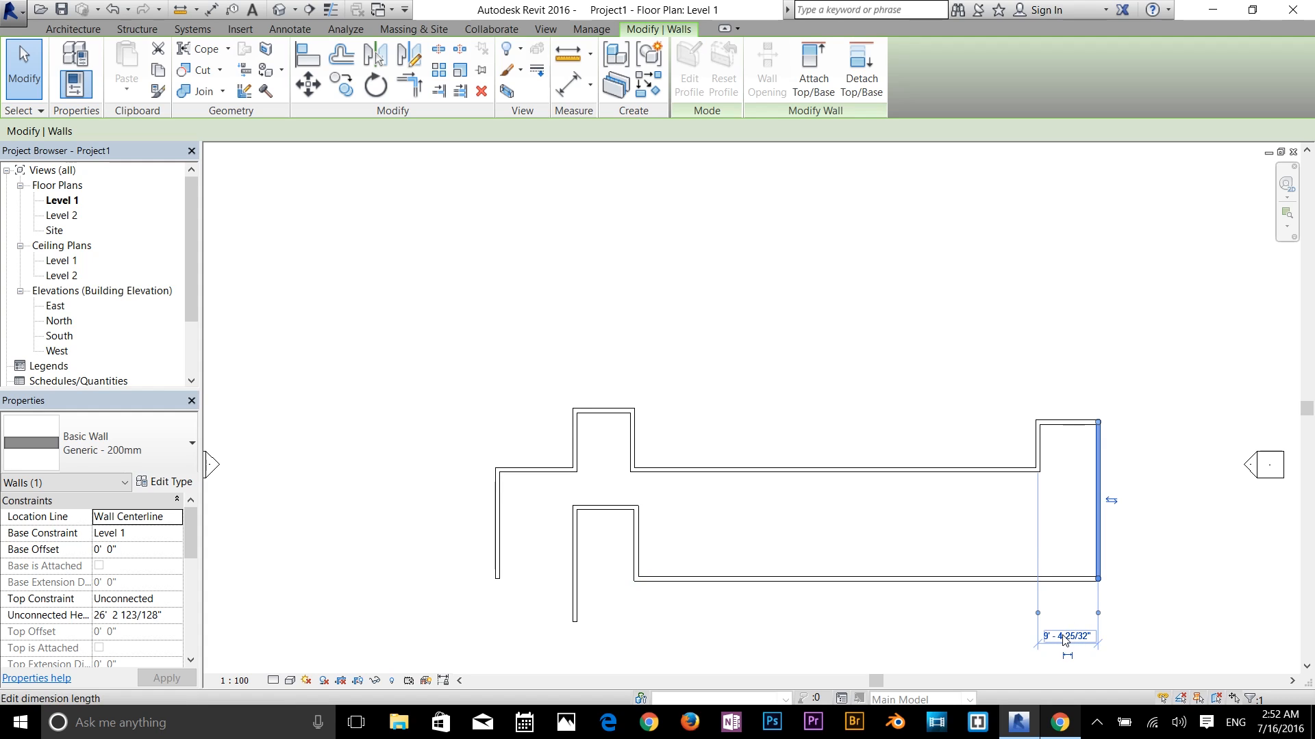
key("Escape")
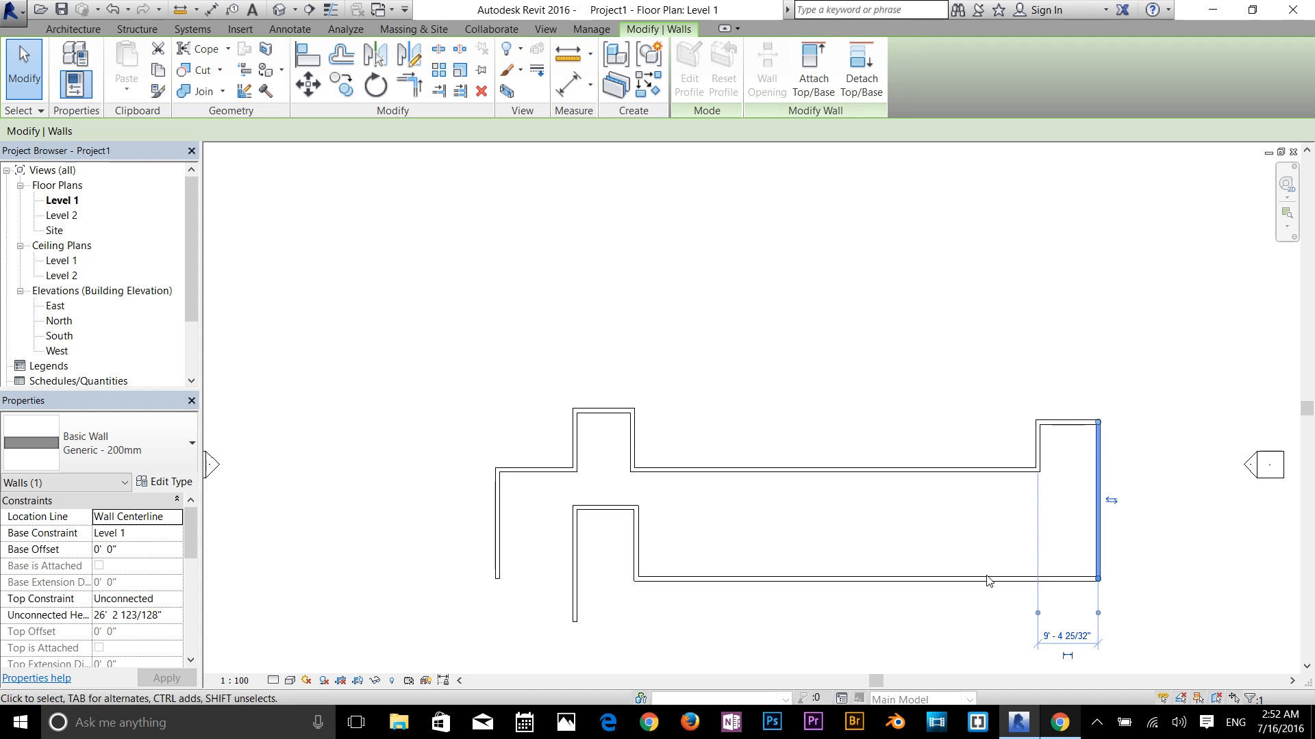
Delete the west wall and the top wall of the projection at the plan's northeast corner
left_click(1039, 445)
key("Delete")
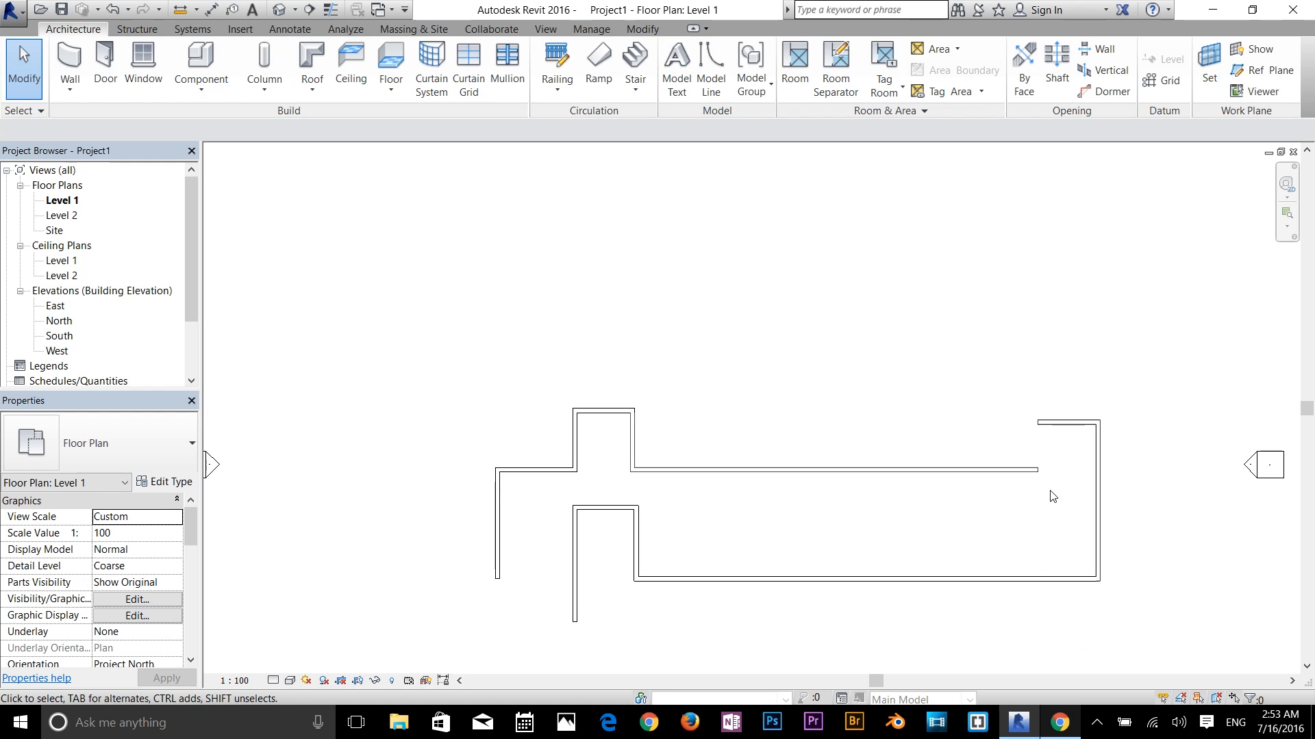
left_click(1052, 425)
key("Delete")
Set the far east wall 31'-8" from the east wall of the southern projection
left_click(1096, 511)
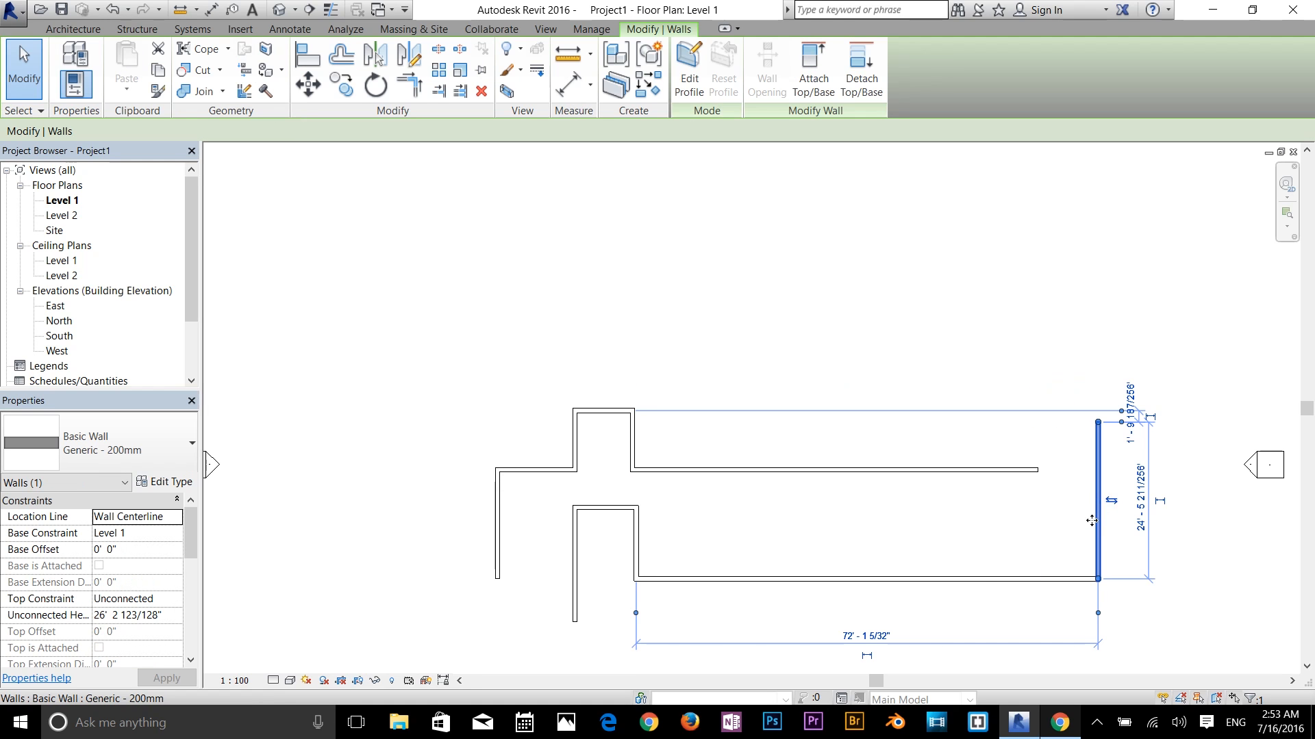
left_click(871, 638)
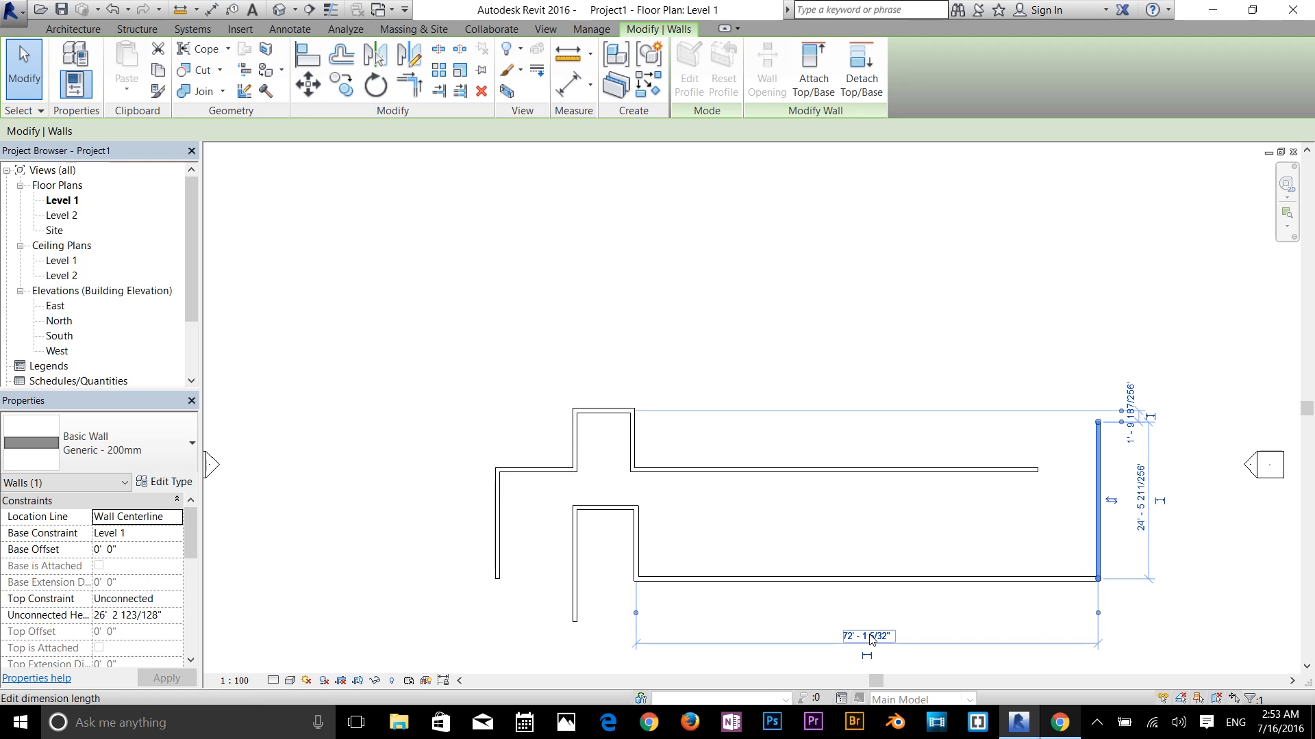
left_click(871, 638)
type("31")
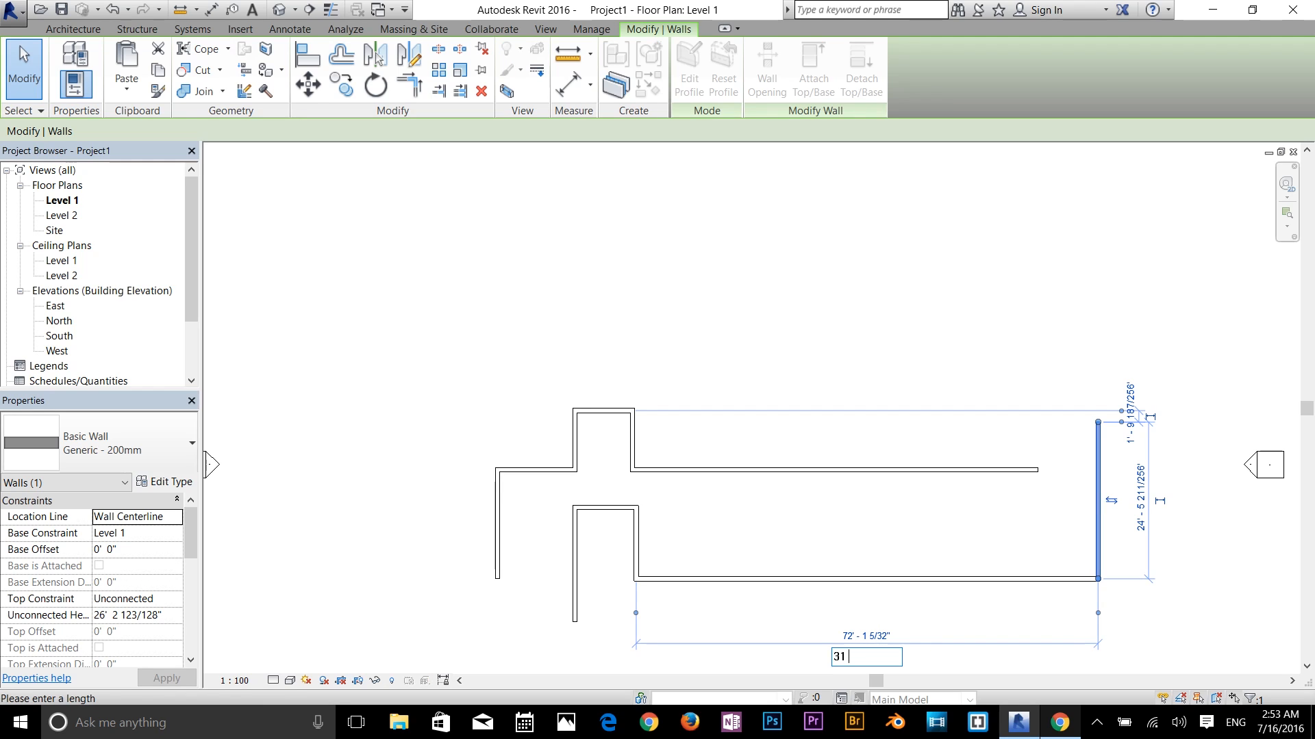
type(" 8")
key("Return")
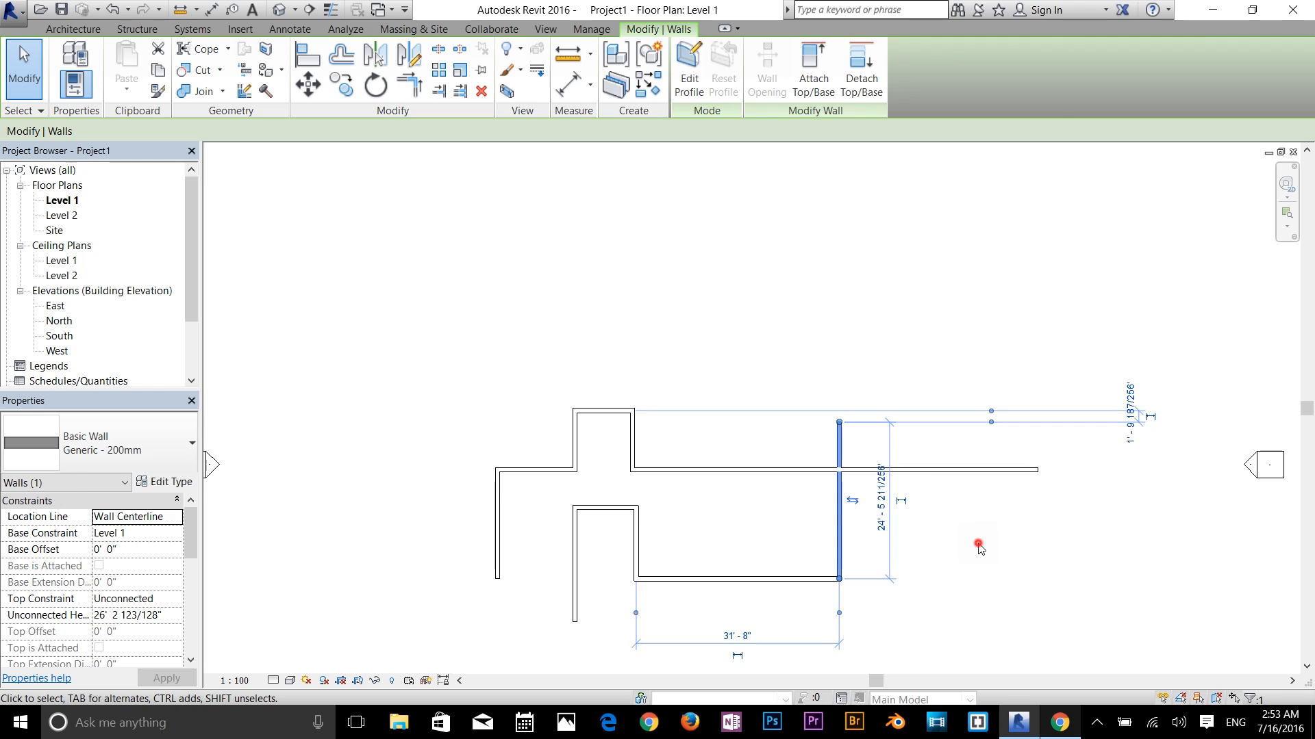
left_click(965, 528)
Shorten the long north wall's east end and the east wall's north end so both walls meet in a clean corner
left_click(928, 471)
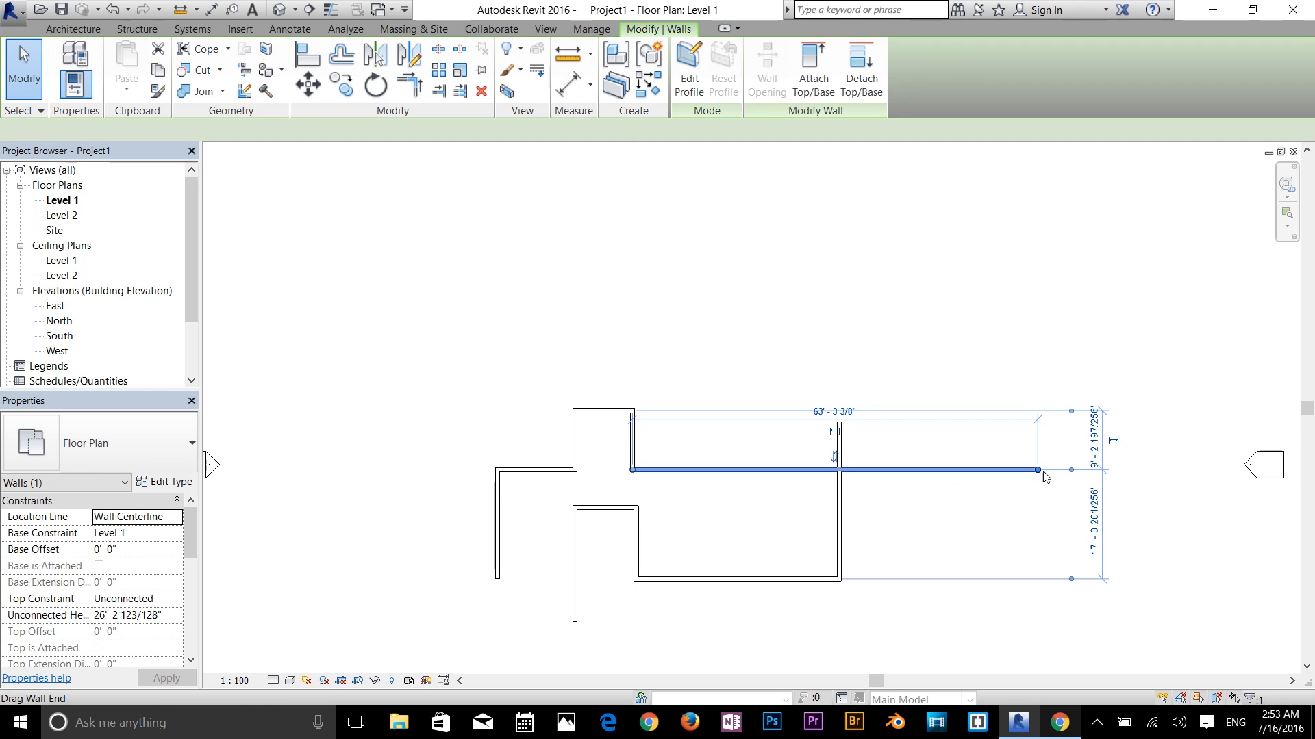
left_click_drag(1039, 473, 839, 469)
left_click(983, 505)
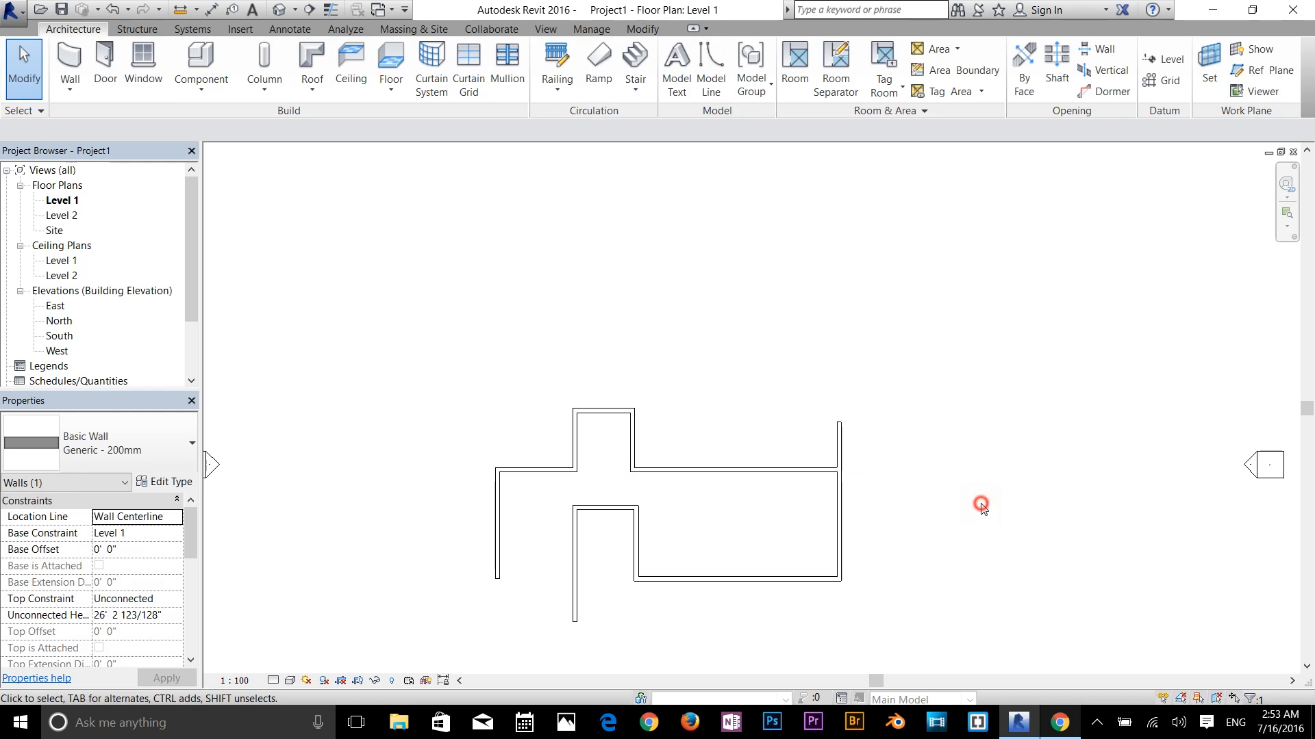
scroll(851, 500, "up", 2)
left_click(836, 433)
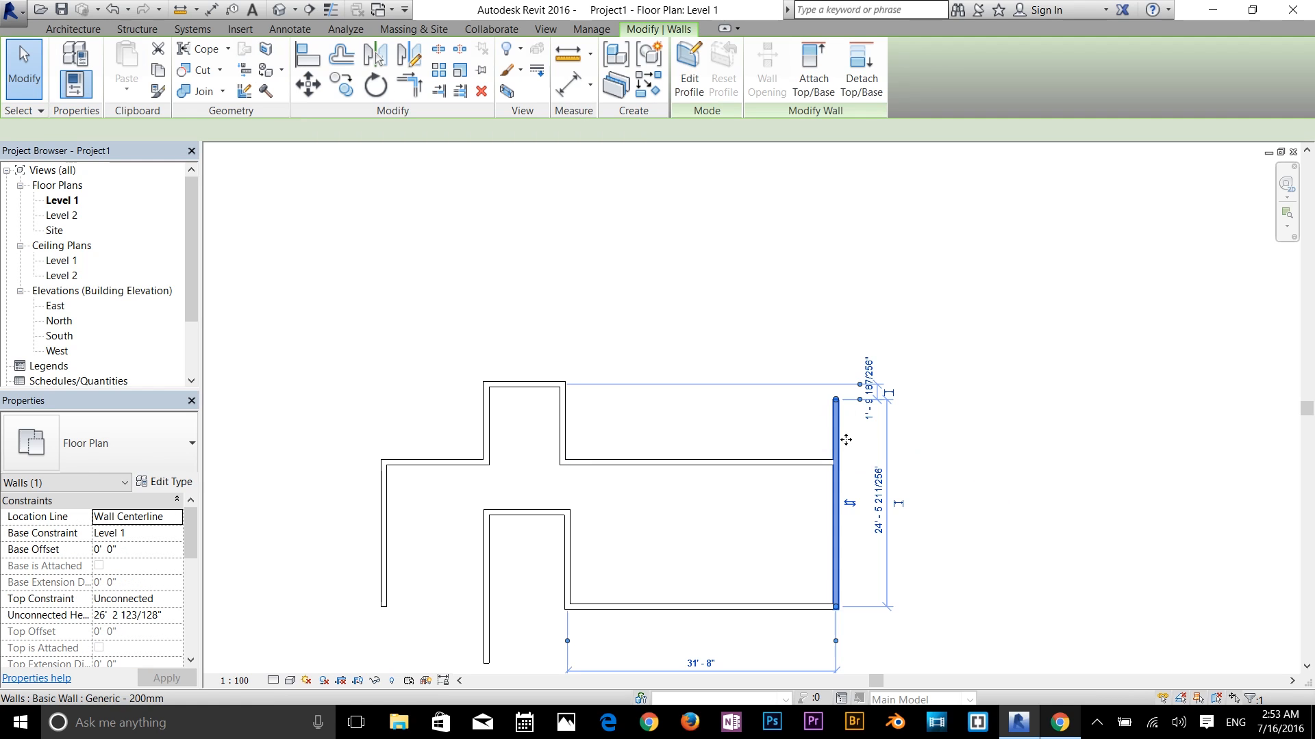
left_click_drag(836, 399, 837, 463)
left_click(901, 479)
Set the distance between the southern projection's east wall and the far east wall to 37'-8"
scroll(815, 569, "up", 4)
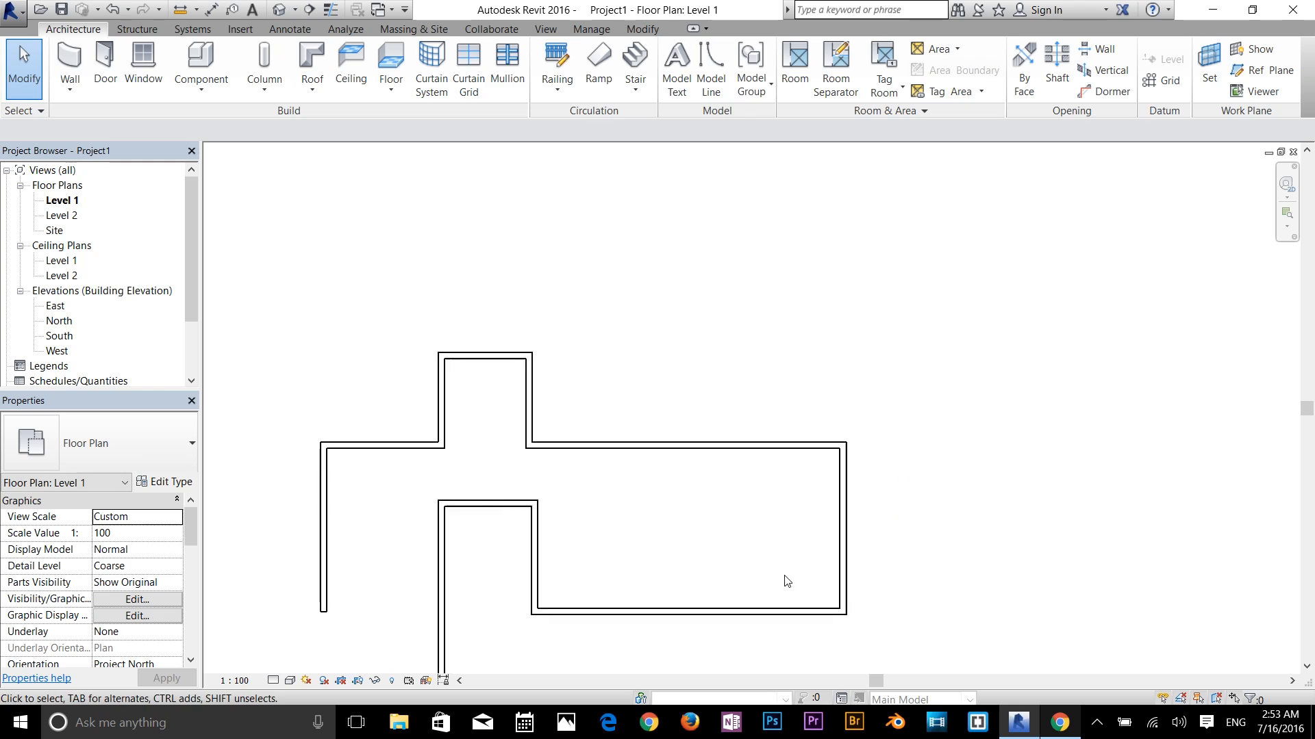
middle_click_drag(678, 531, 825, 487)
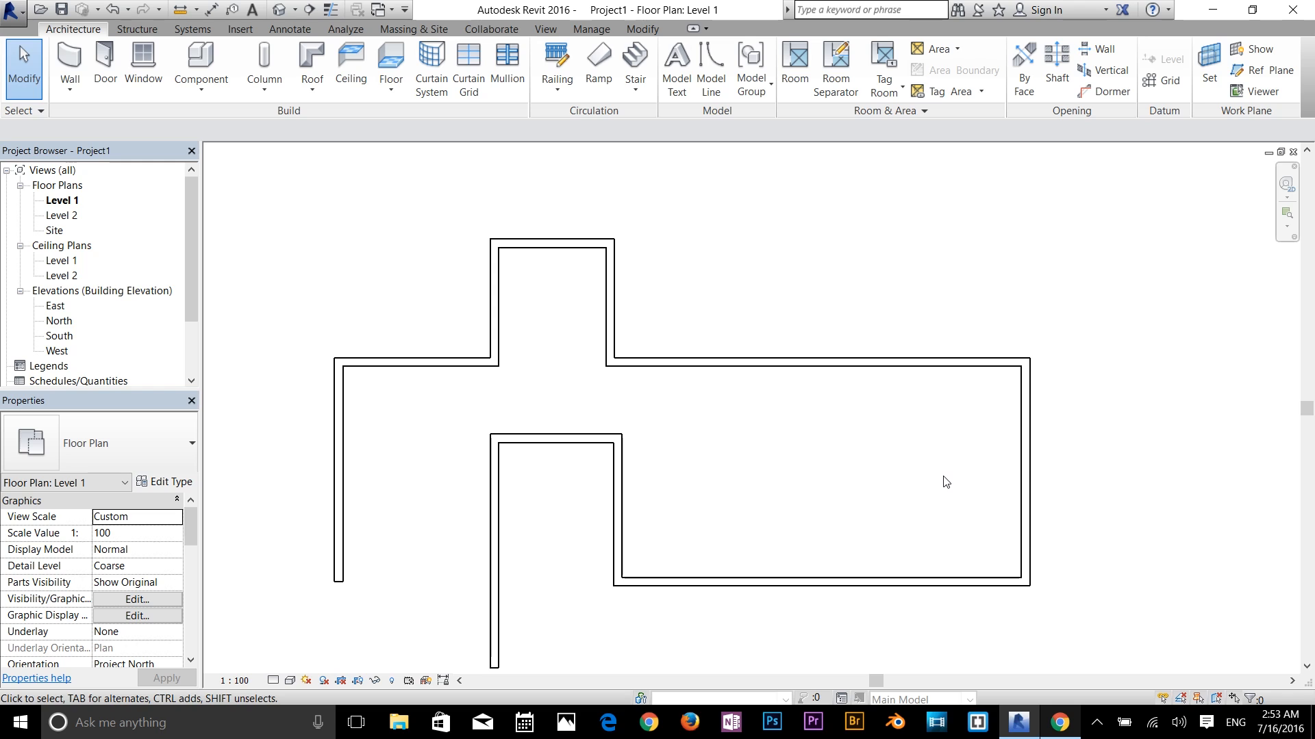
left_click(1025, 479)
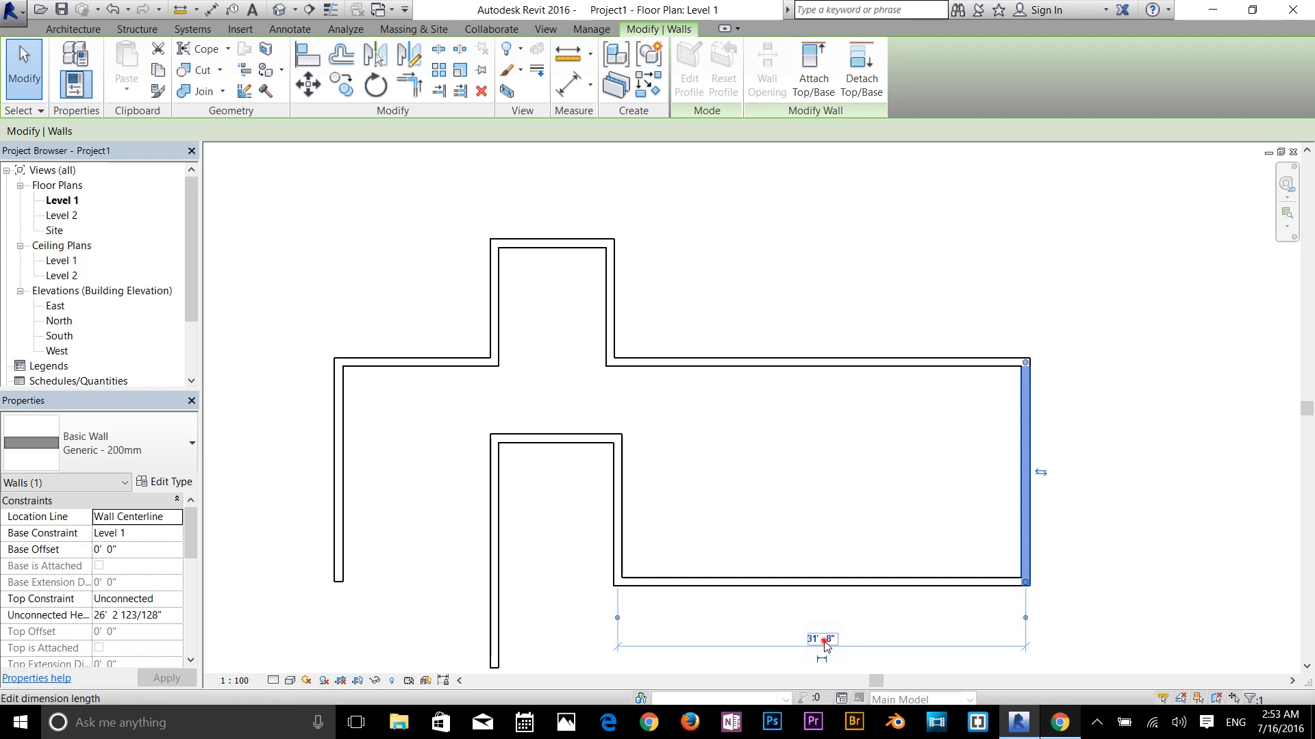
left_click(824, 641)
type("37")
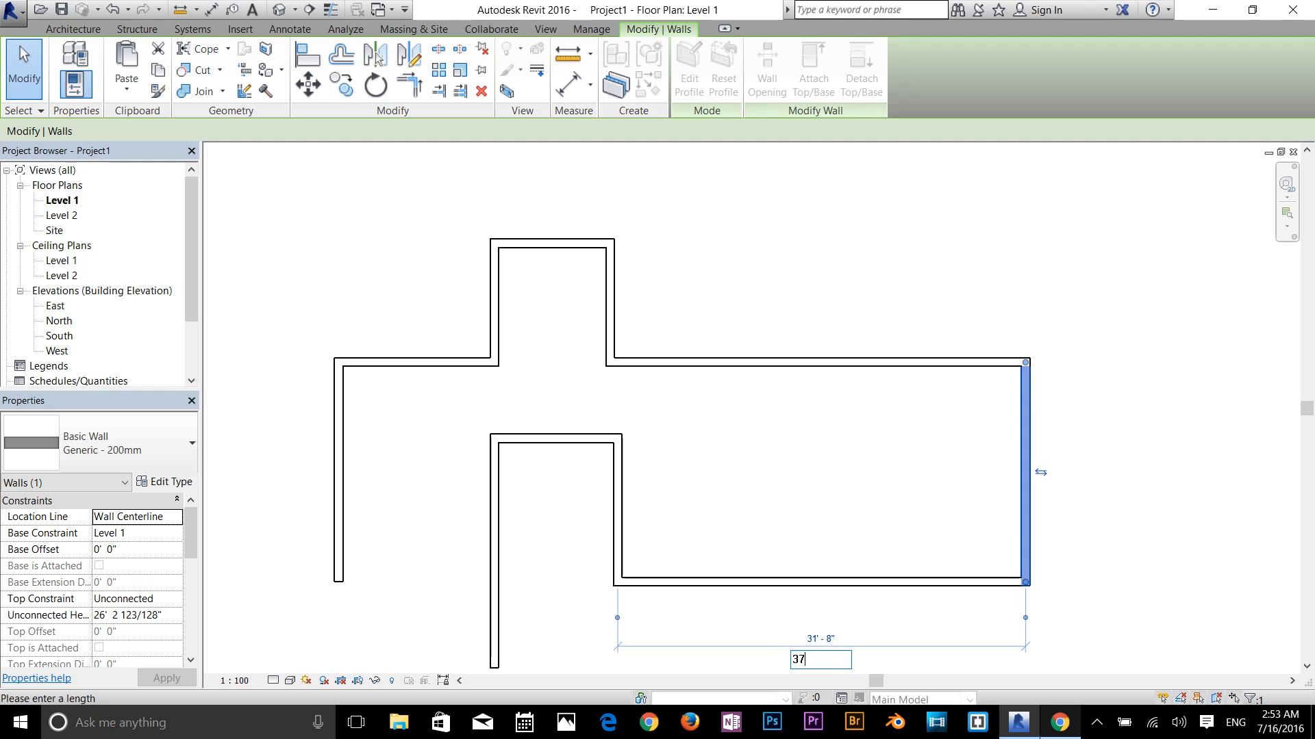
type("' - 8")
key("Return")
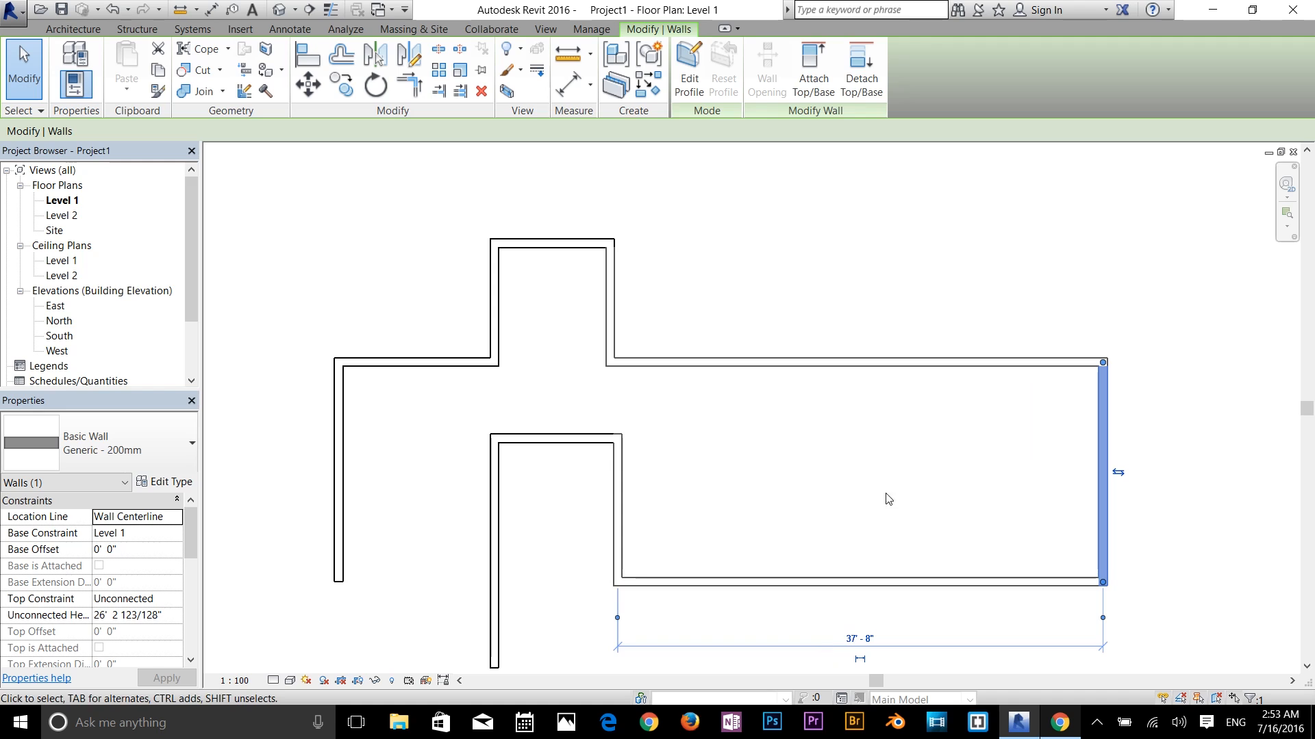
left_click(908, 265)
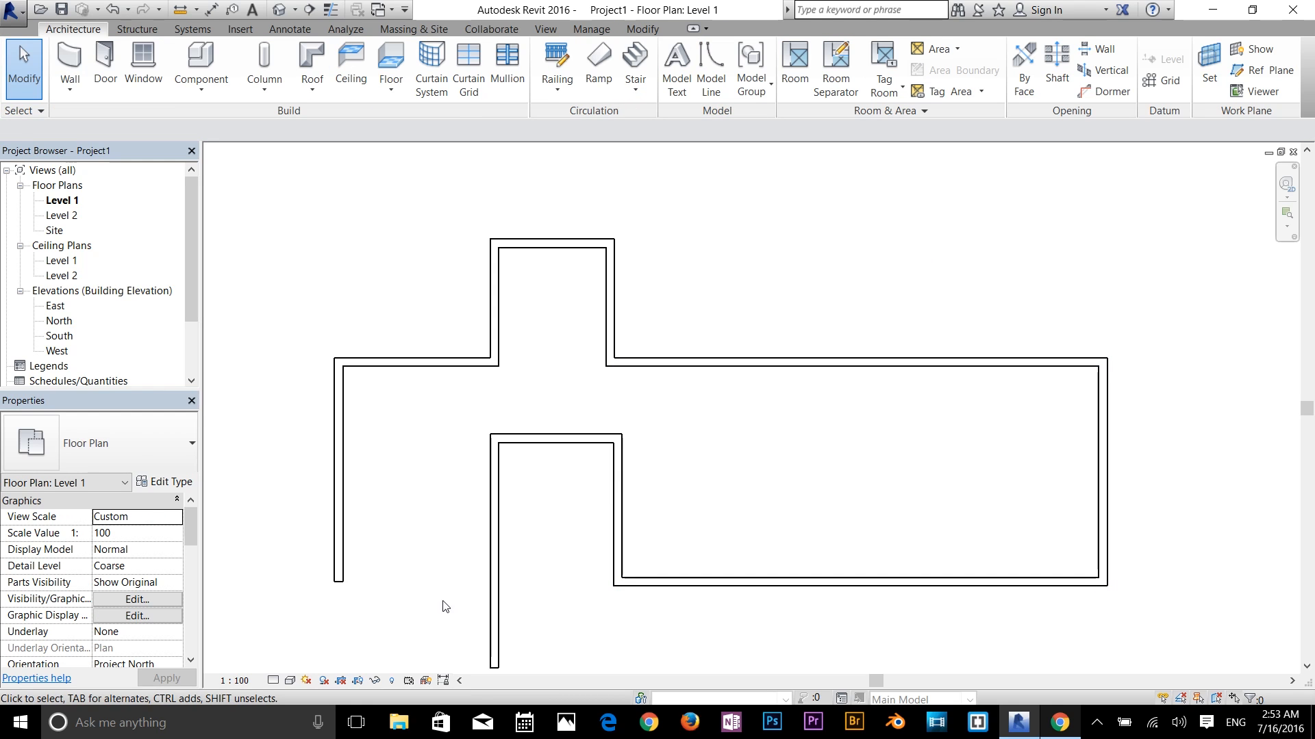
Delete the westernmost exterior wall
scroll(372, 571, "up", 1)
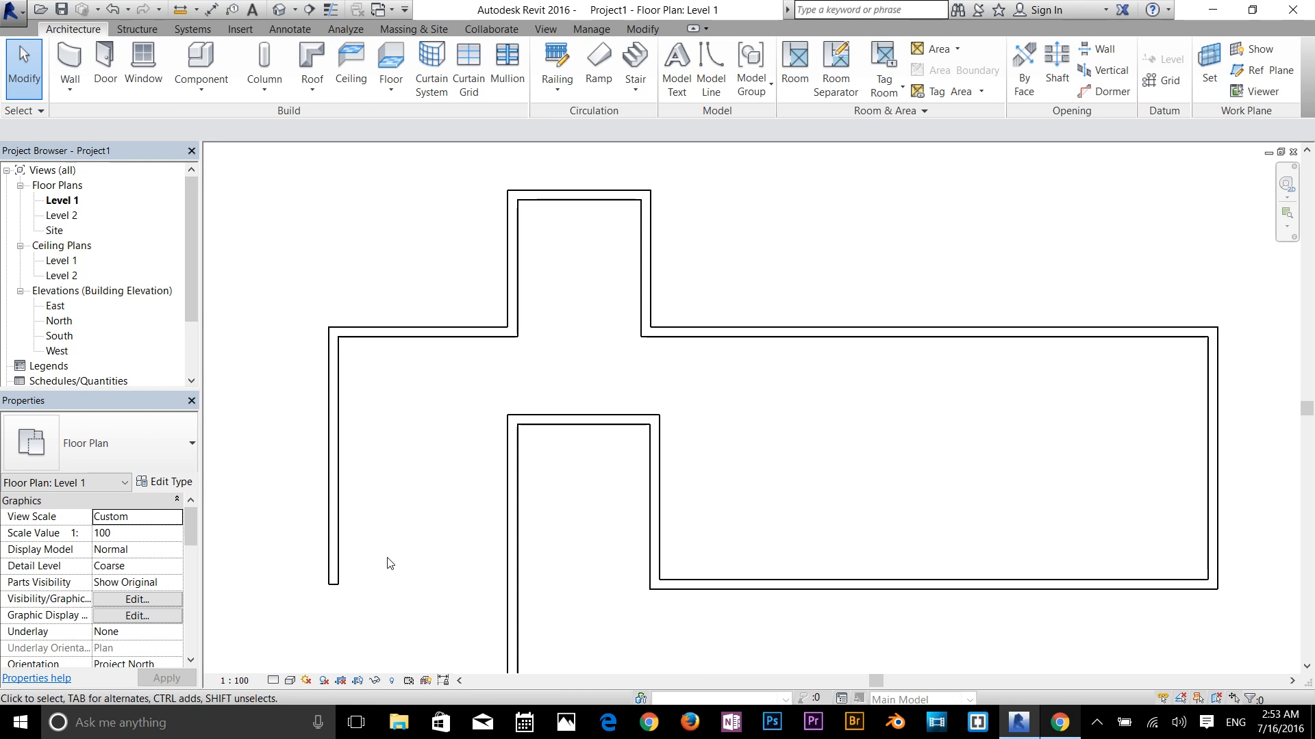
left_click(425, 334)
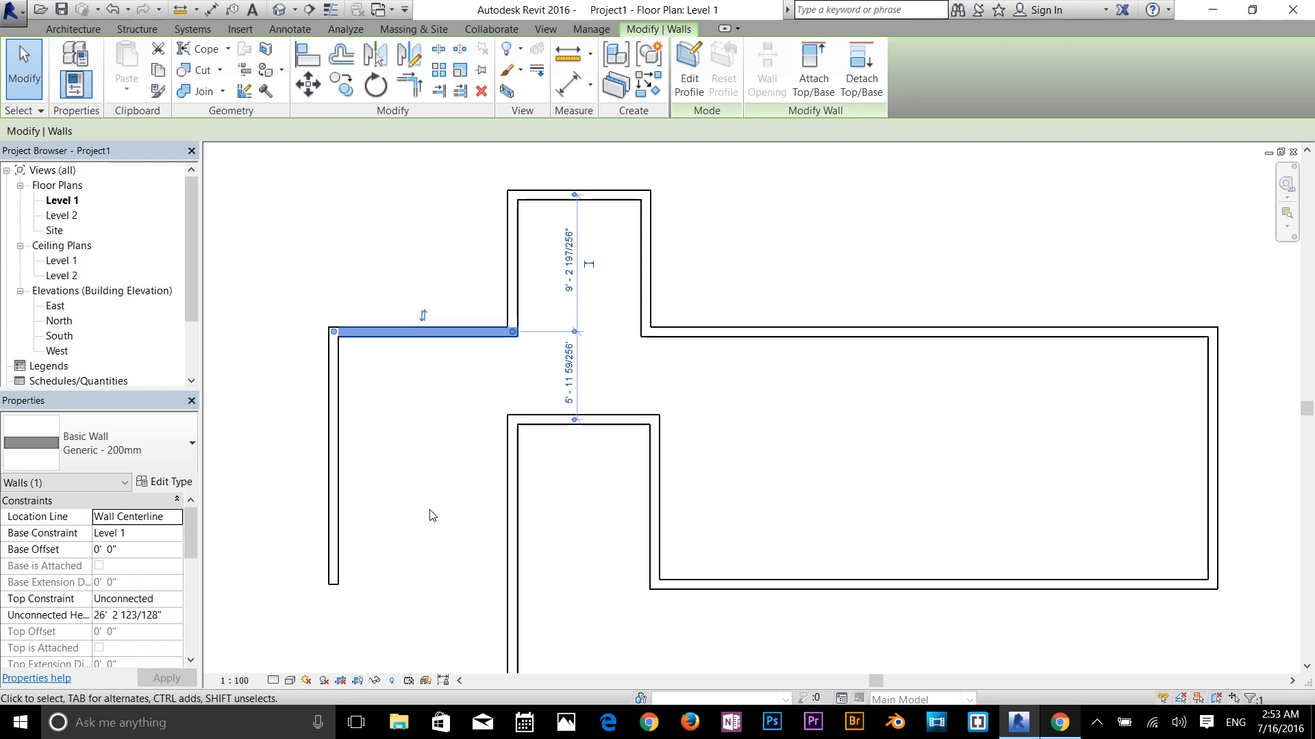
left_click(466, 483)
scroll(481, 529, "down", 1)
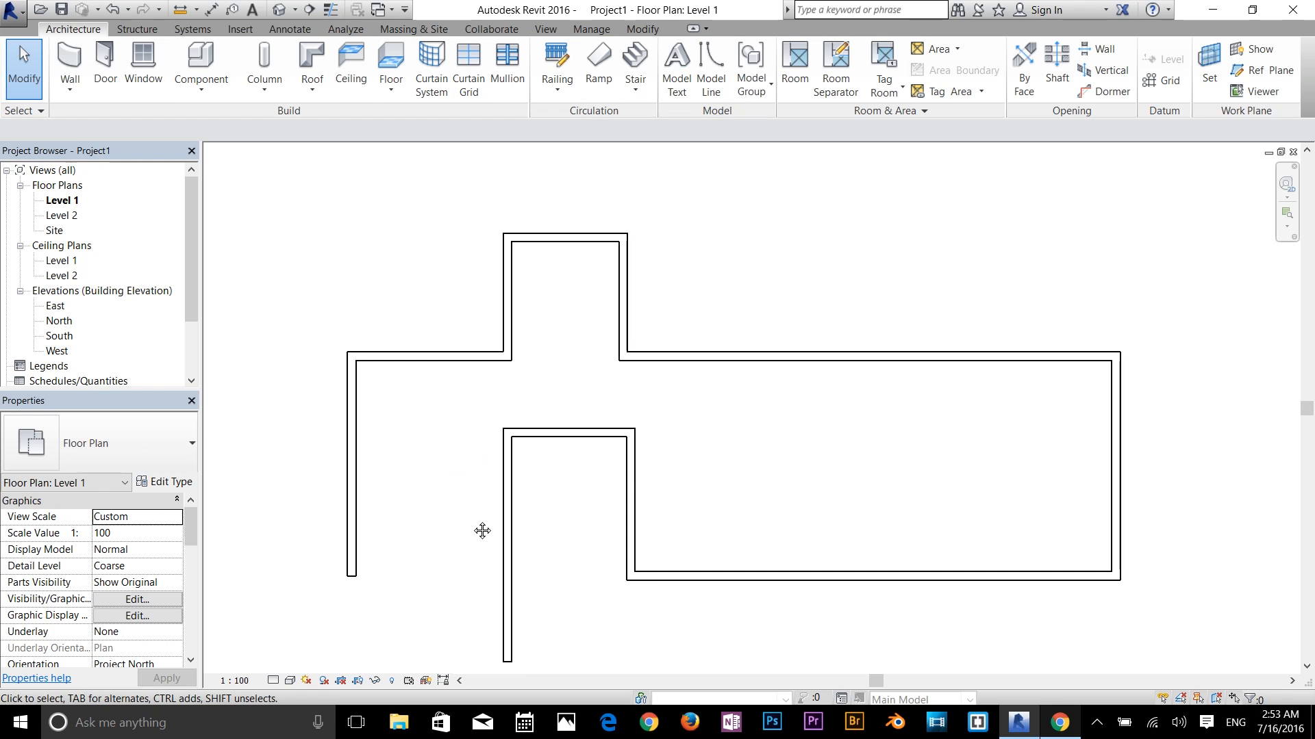
middle_click_drag(483, 531, 627, 496)
left_click(499, 458)
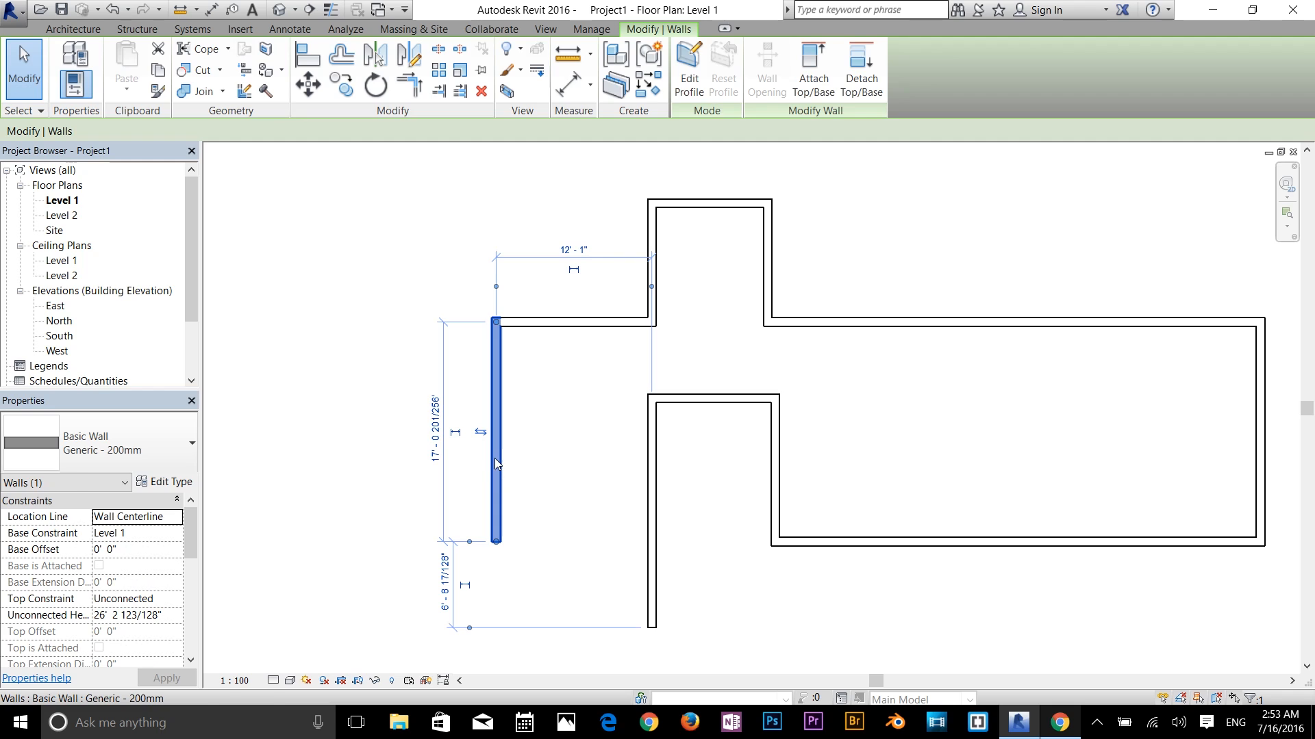
key("Delete")
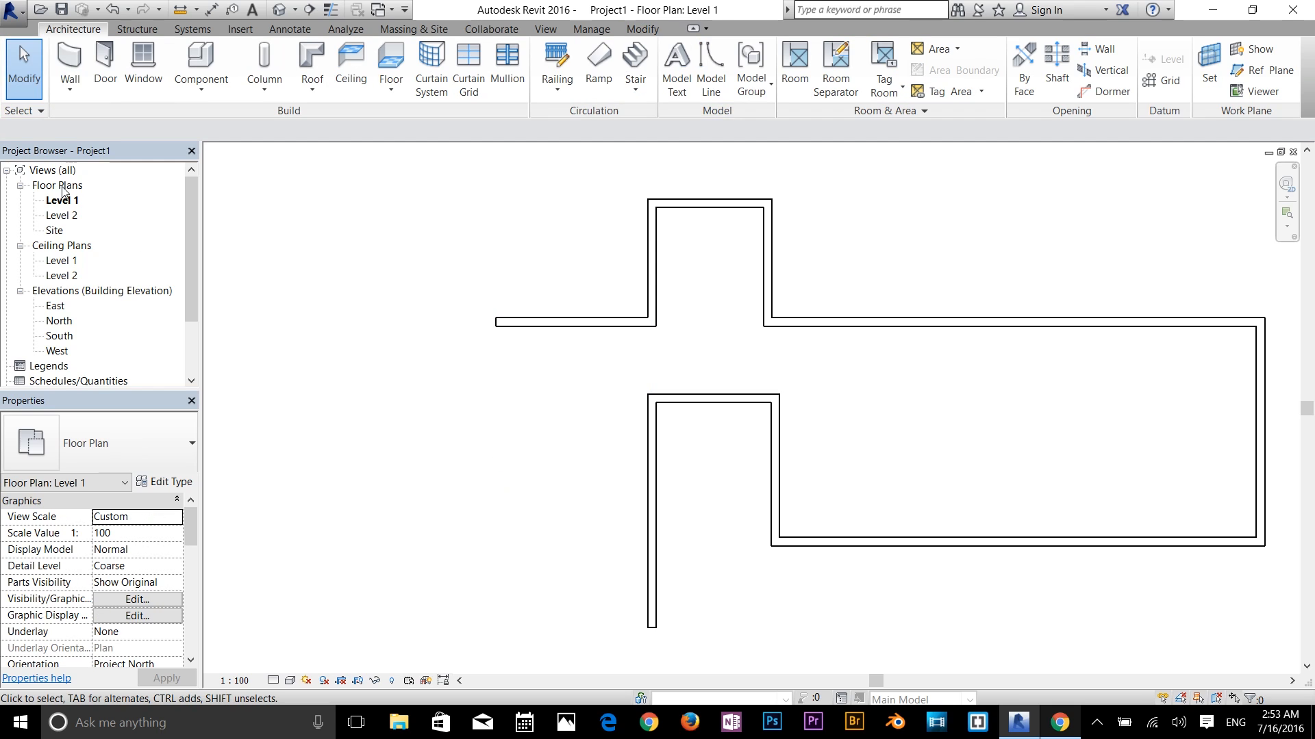
Draw a 14'-7" wall south from the west end of the northwest horizontal wall, and end wall placement
left_click(70, 60)
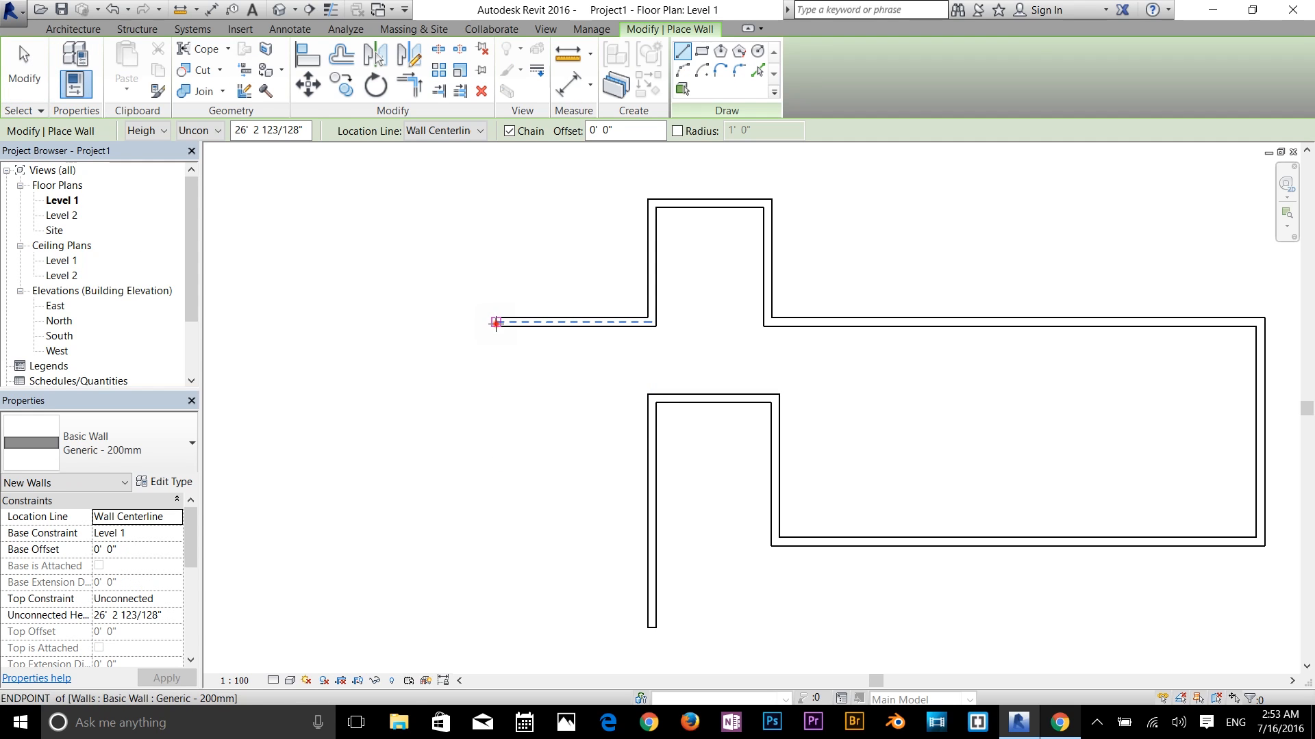
left_click(496, 322)
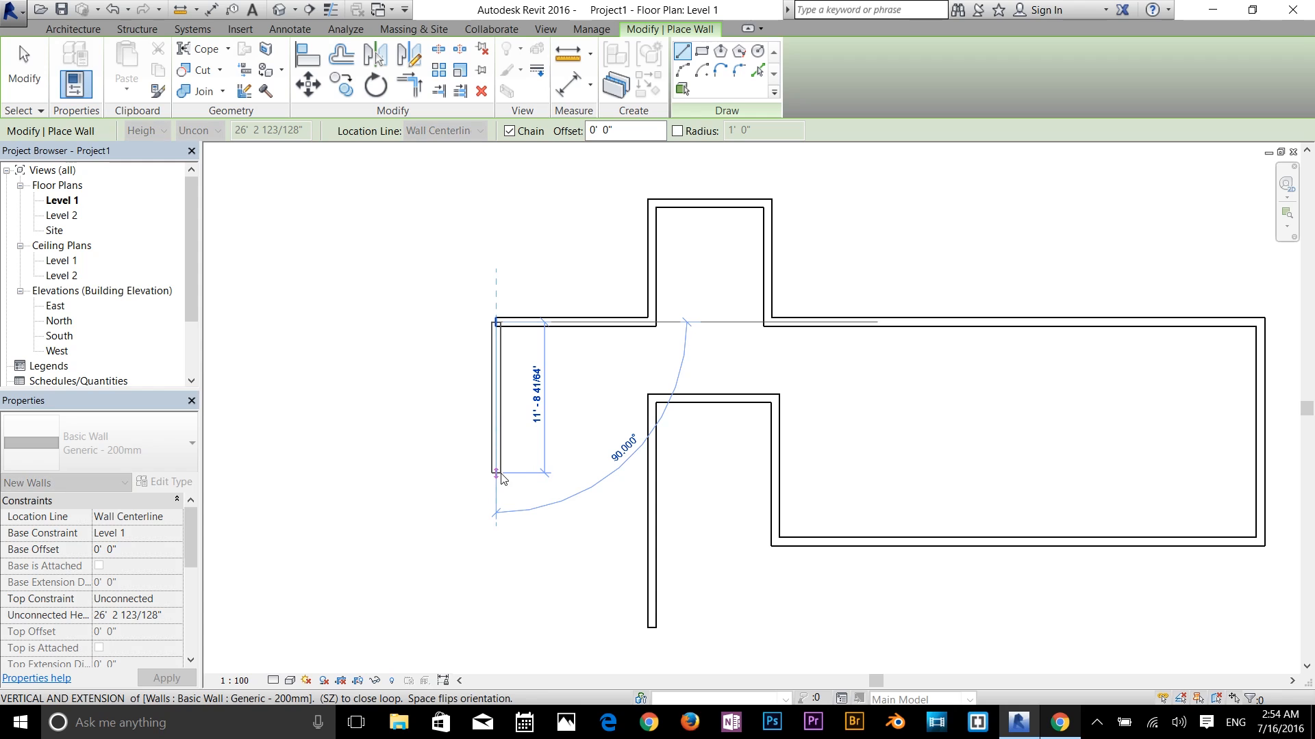
type("14'")
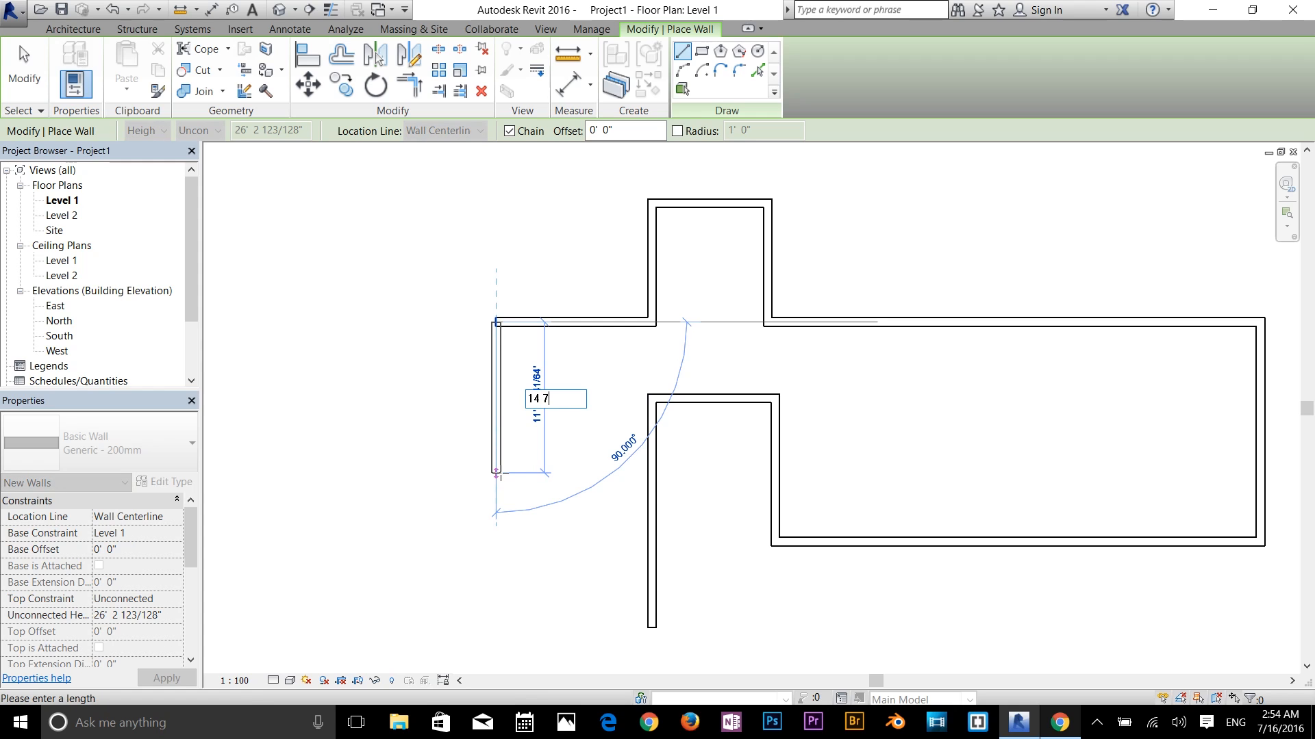
type(" - 7")
key("Return")
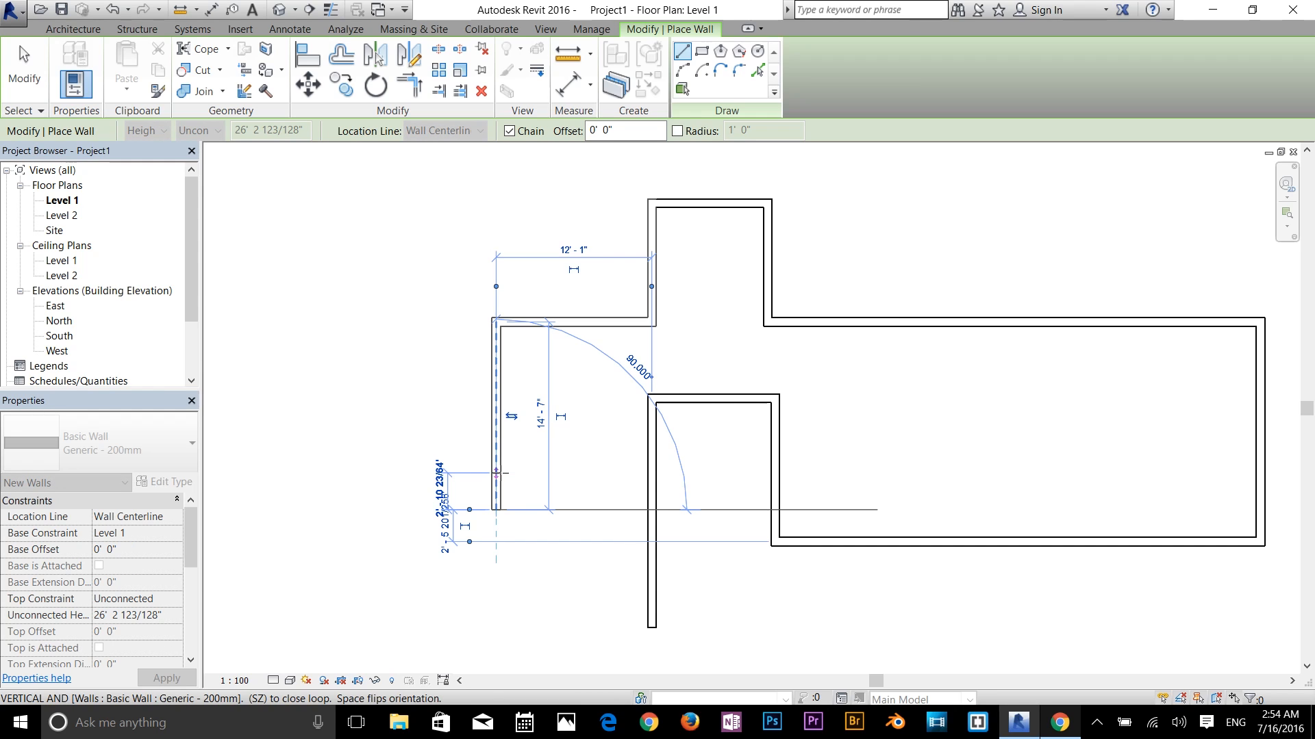
right_click(570, 481)
left_click(592, 487)
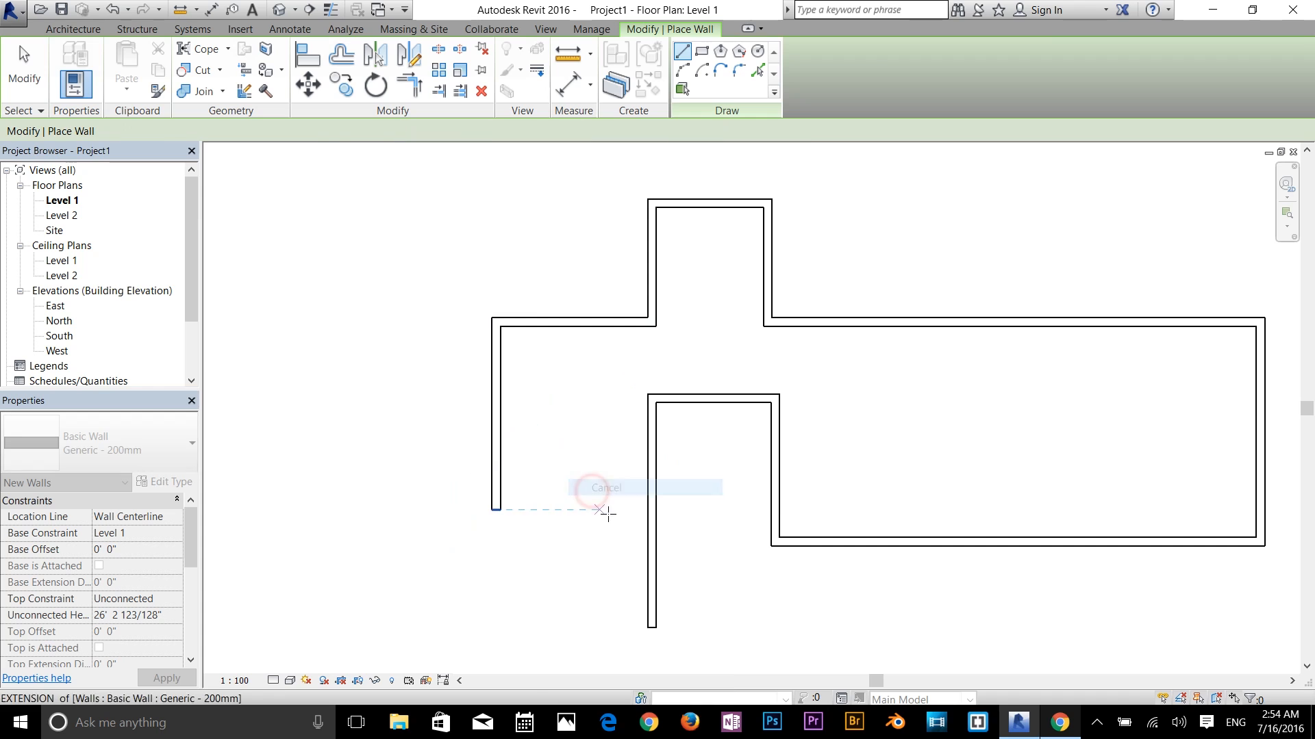
left_click(23, 65)
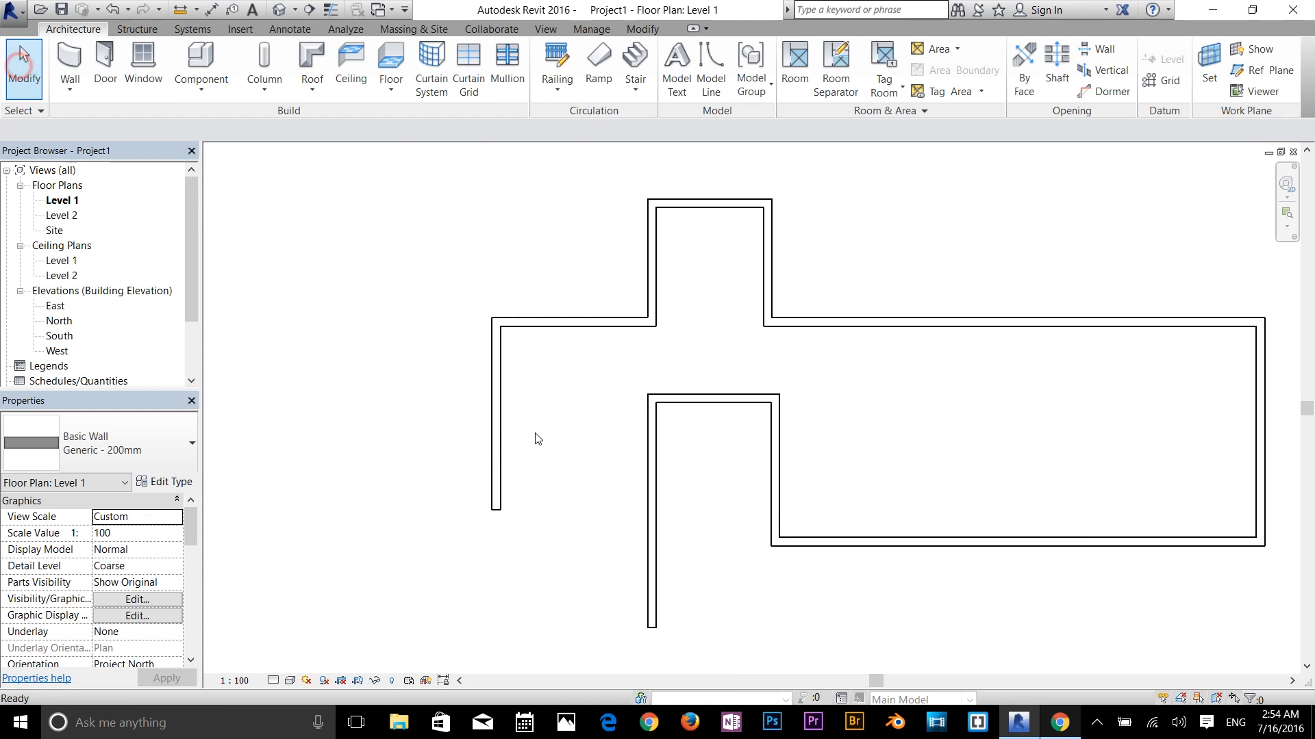
Shorten the southern projection's west wall so its south end lines up with the south end of the westernmost wall
left_click(652, 590)
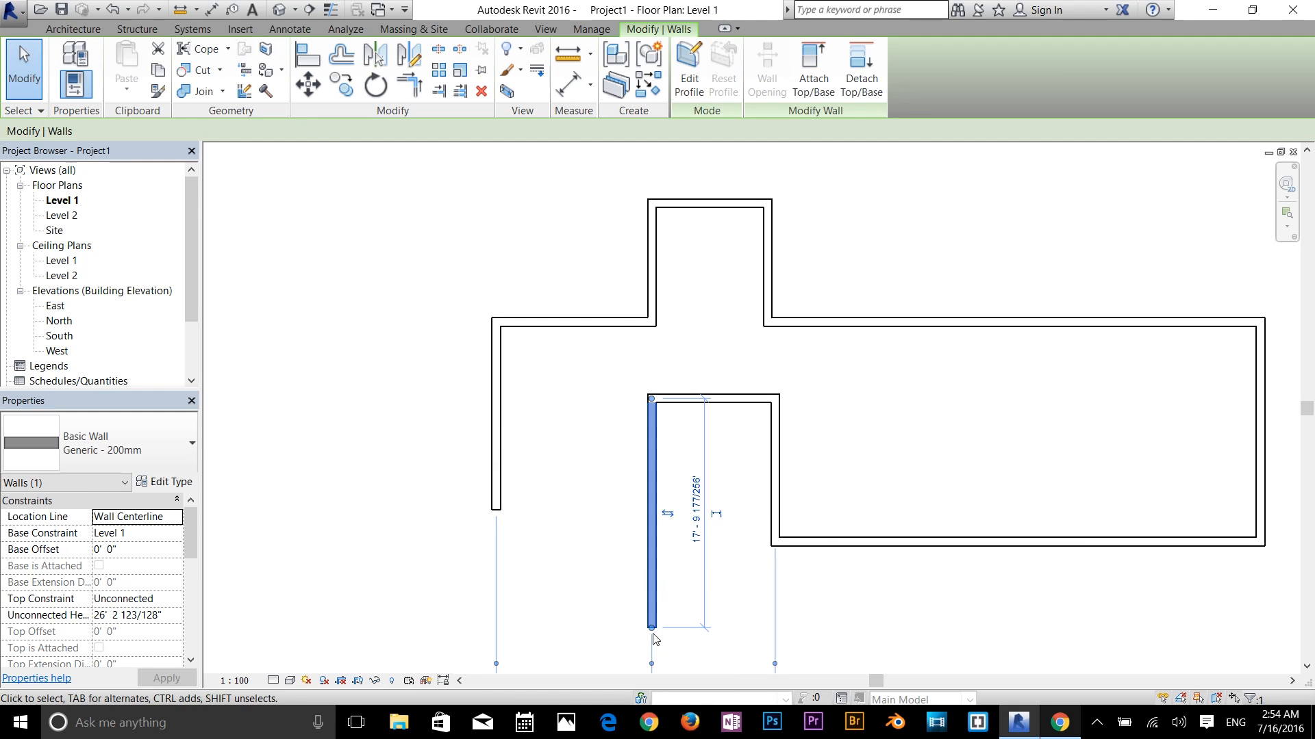
left_click_drag(652, 629, 652, 510)
left_click(602, 561)
left_click(669, 622)
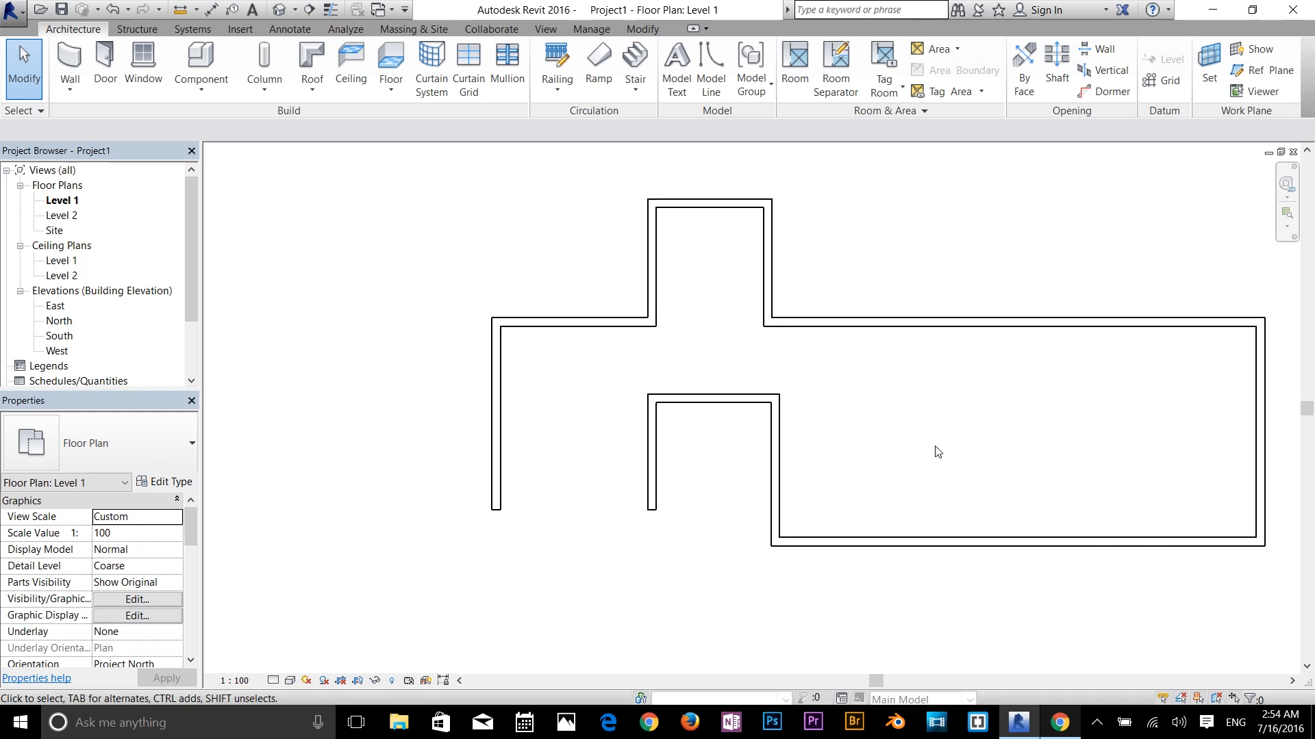
Set the distance between the long south wall and the north wall to 14'-2"
middle_click_drag(773, 476, 576, 502)
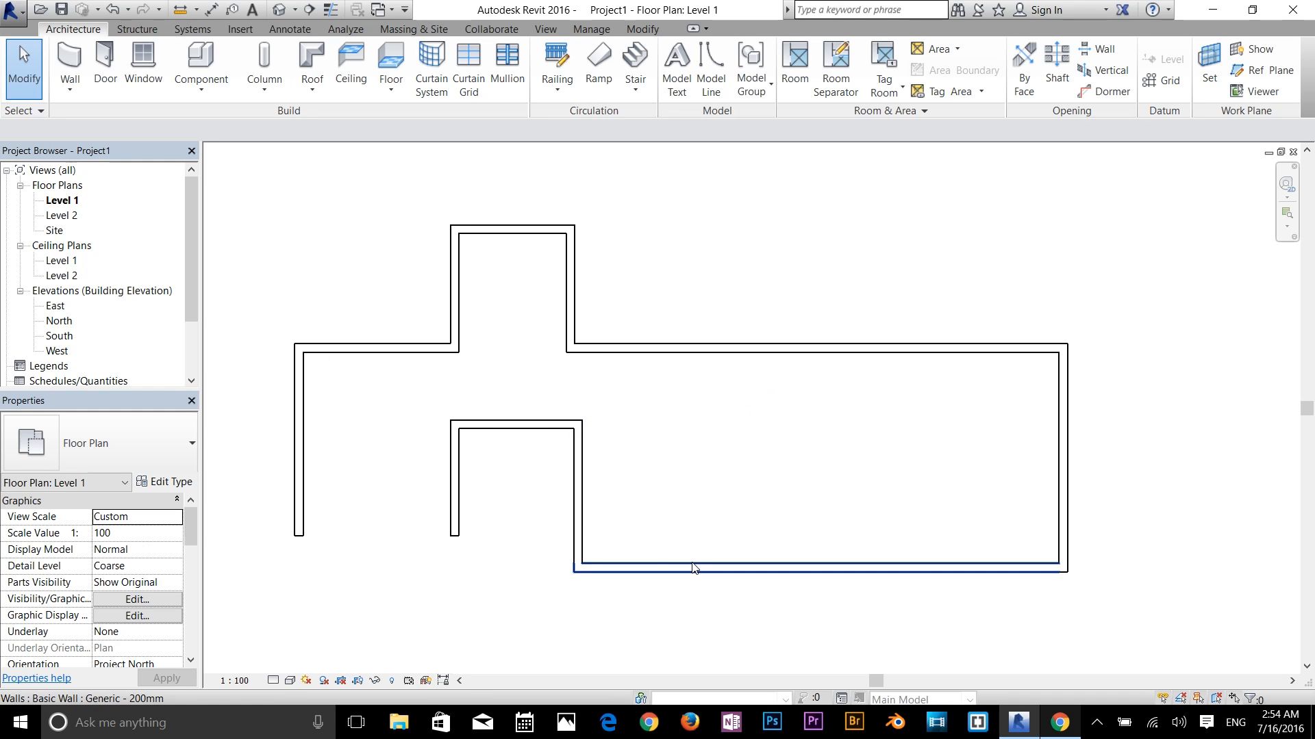
left_click(659, 570)
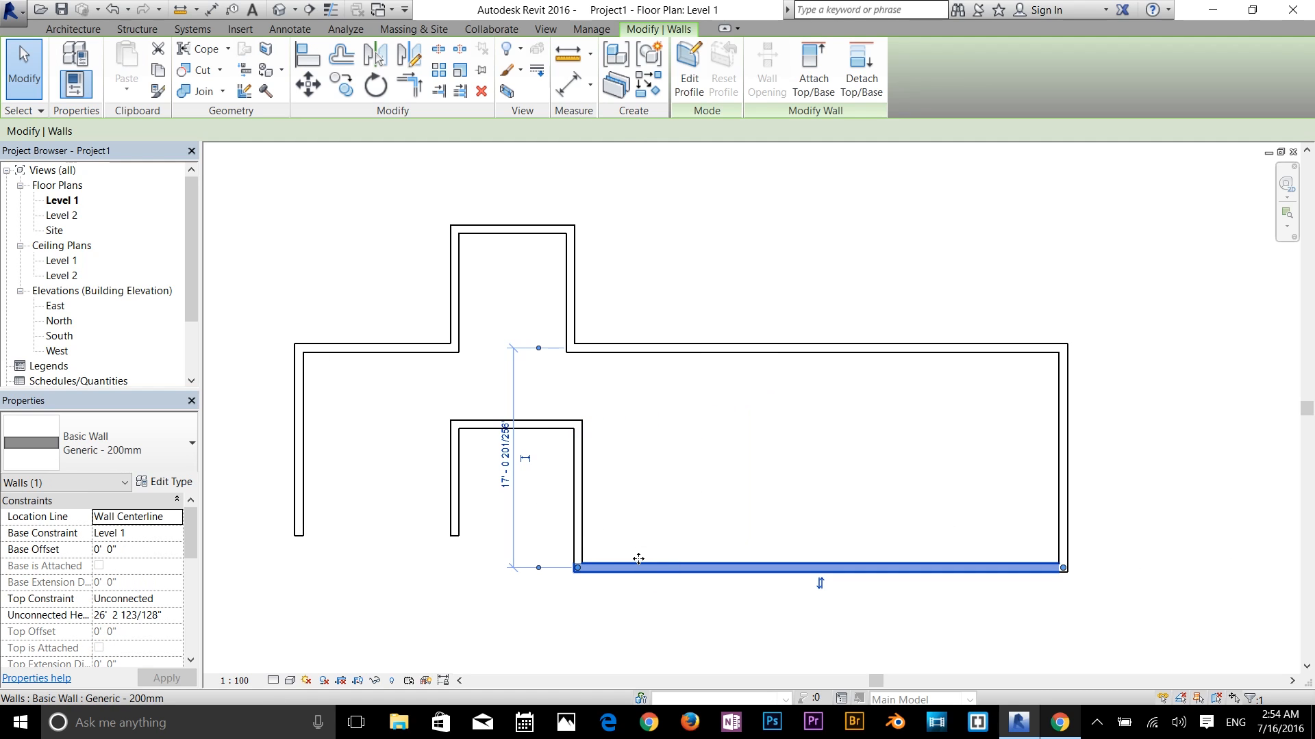
left_click(505, 458)
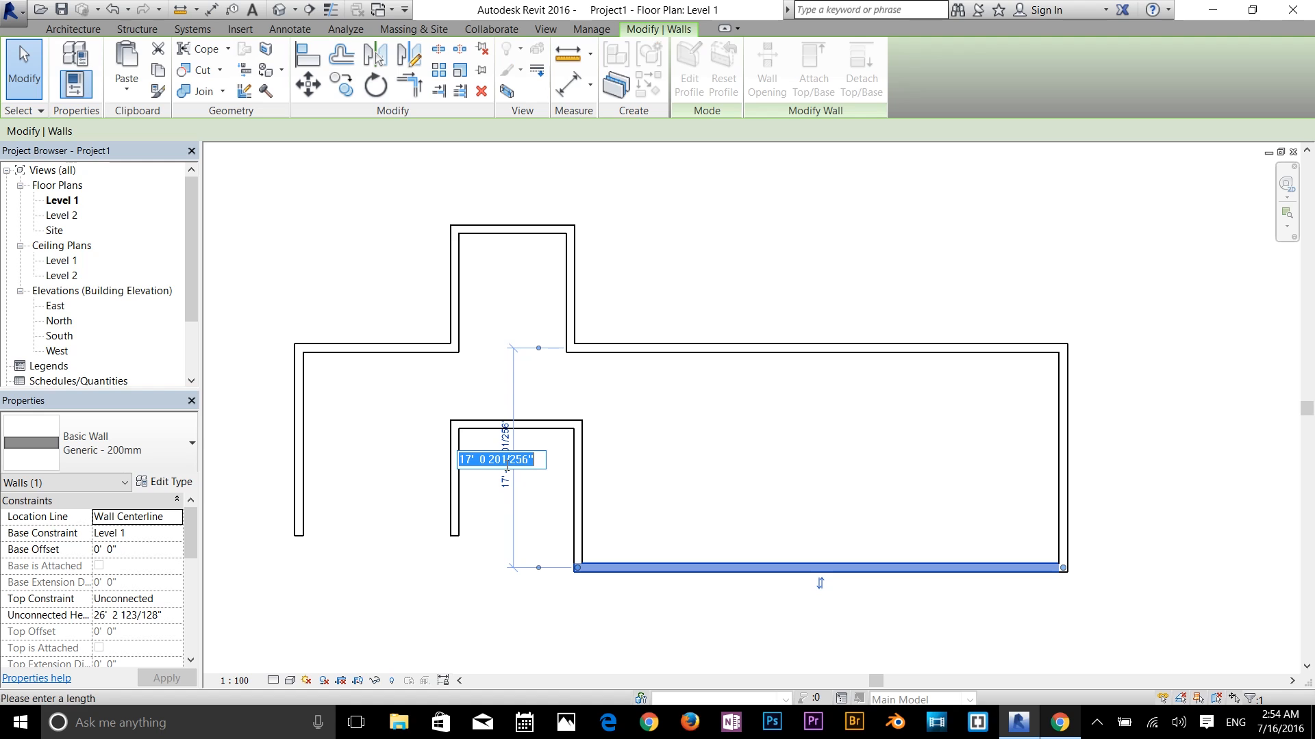
type("14' - ")
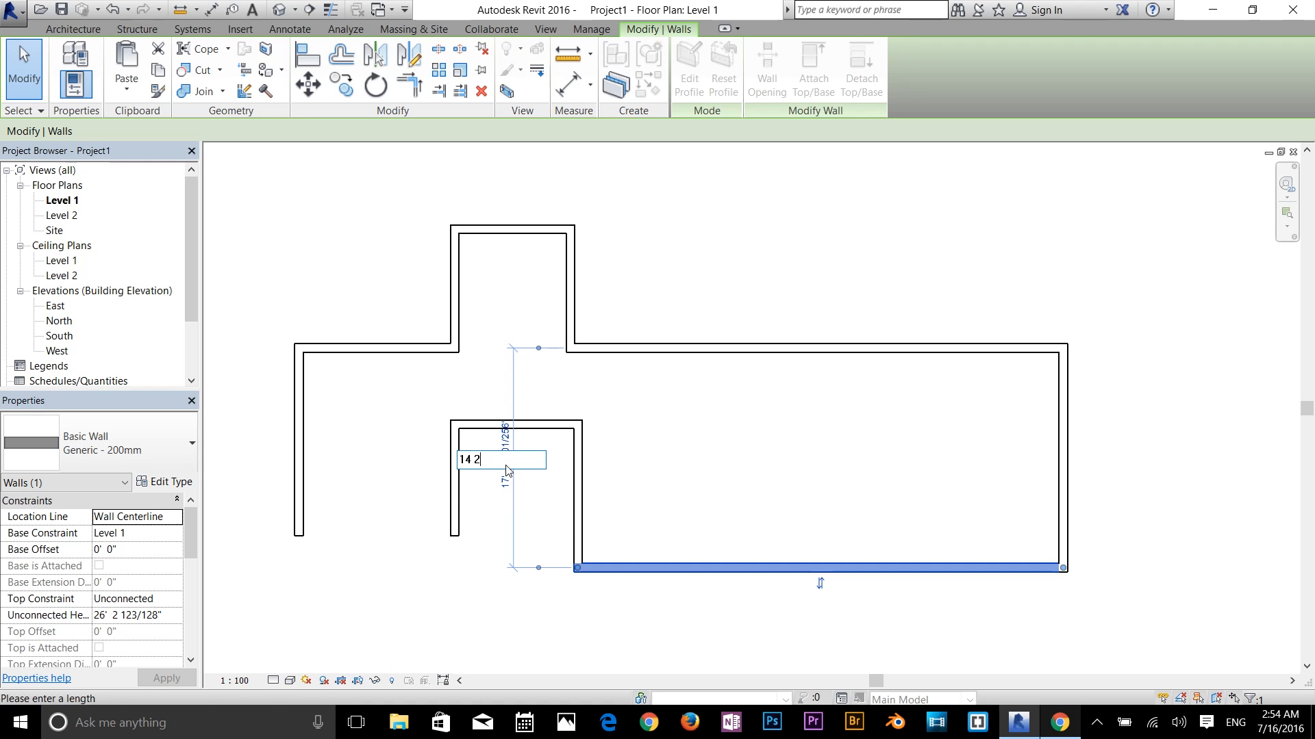
type("2")
key("Return")
left_click(493, 543)
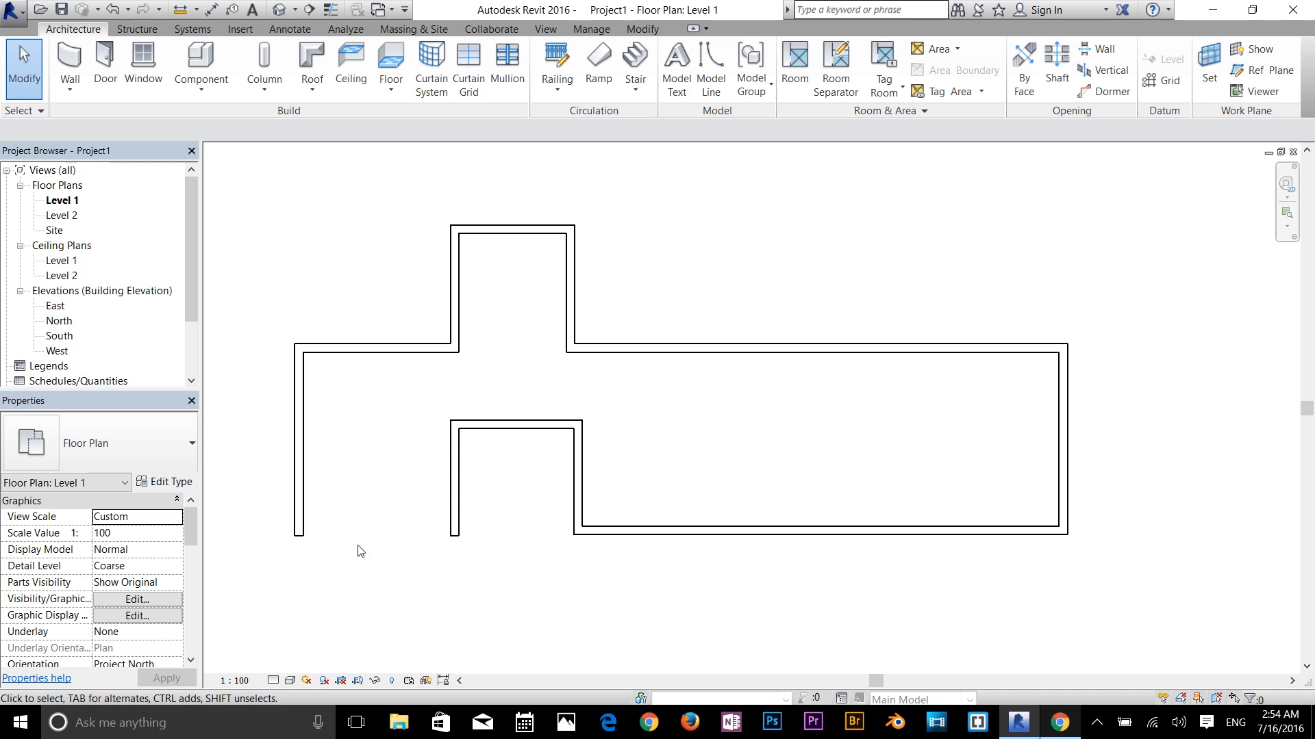
Start placing an architectural wall and choose the Generic - 90mm Brick wall type
scroll(434, 515, "up", 3)
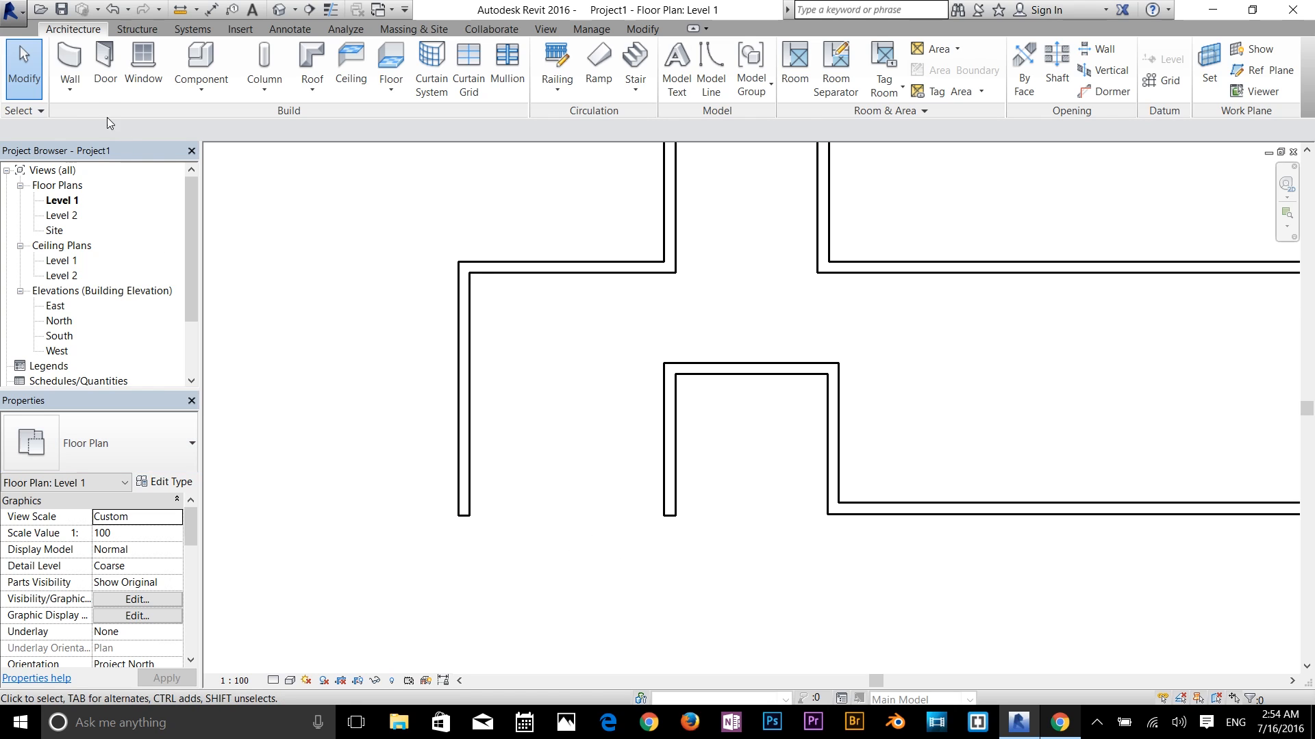
left_click(70, 88)
left_click(78, 111)
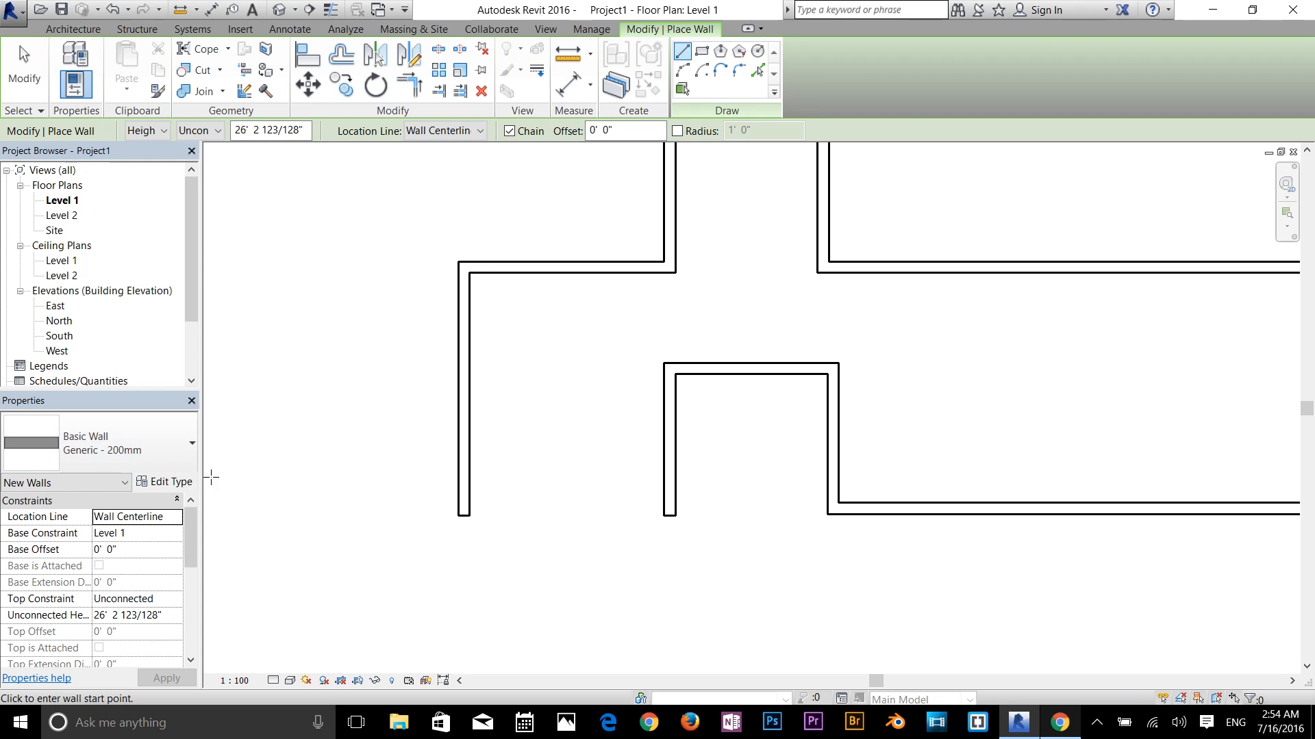
left_click(171, 482)
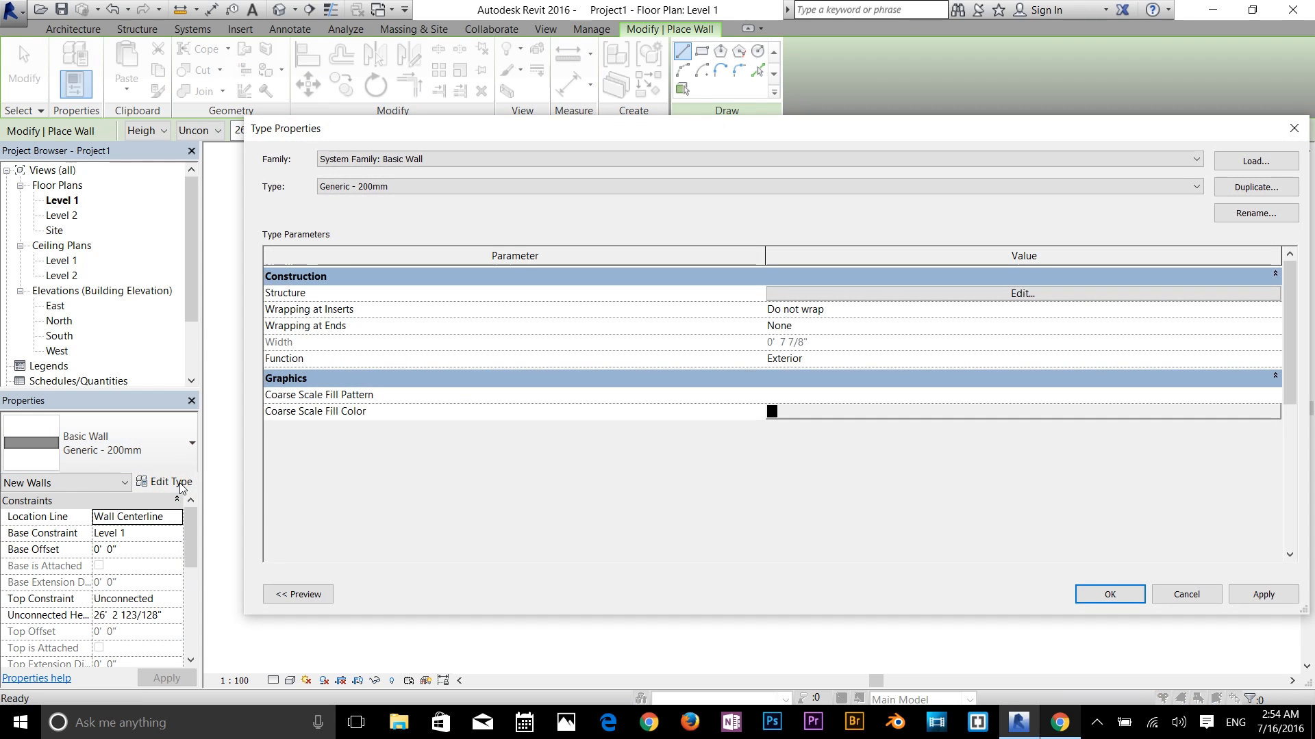
left_click(1186, 594)
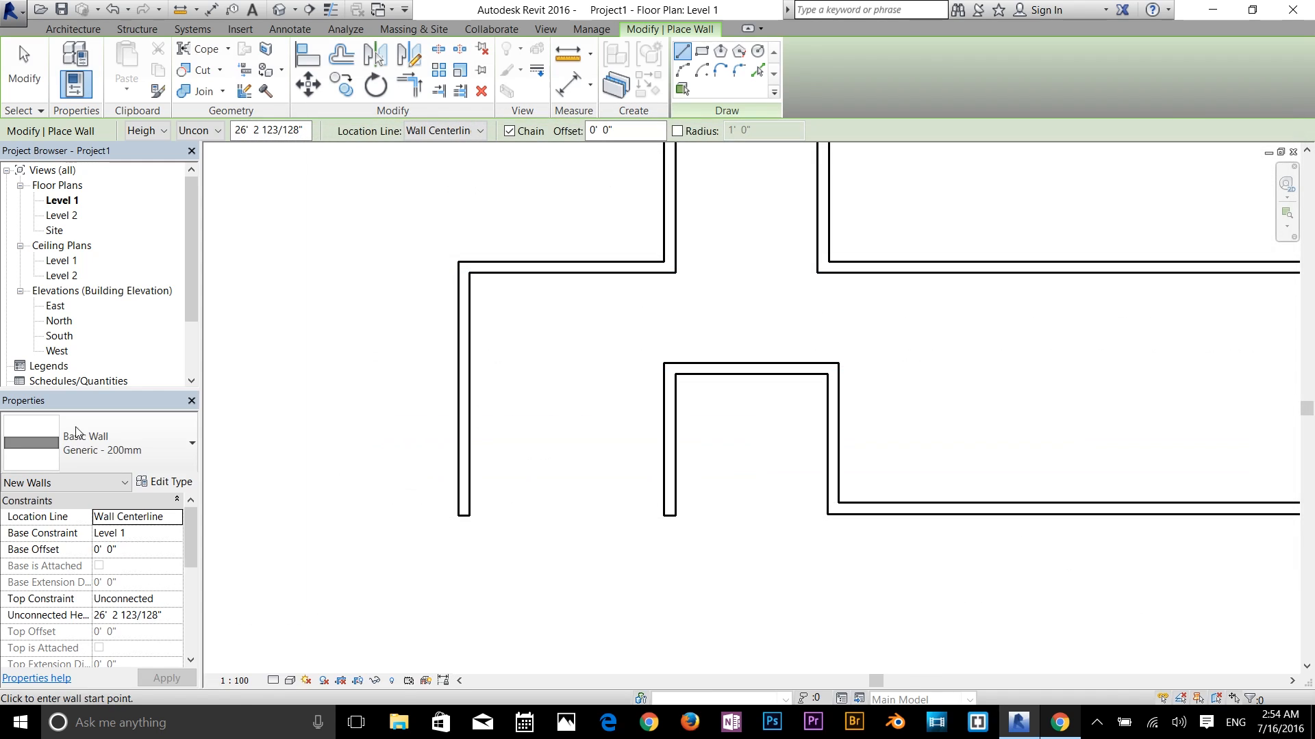
left_click(103, 452)
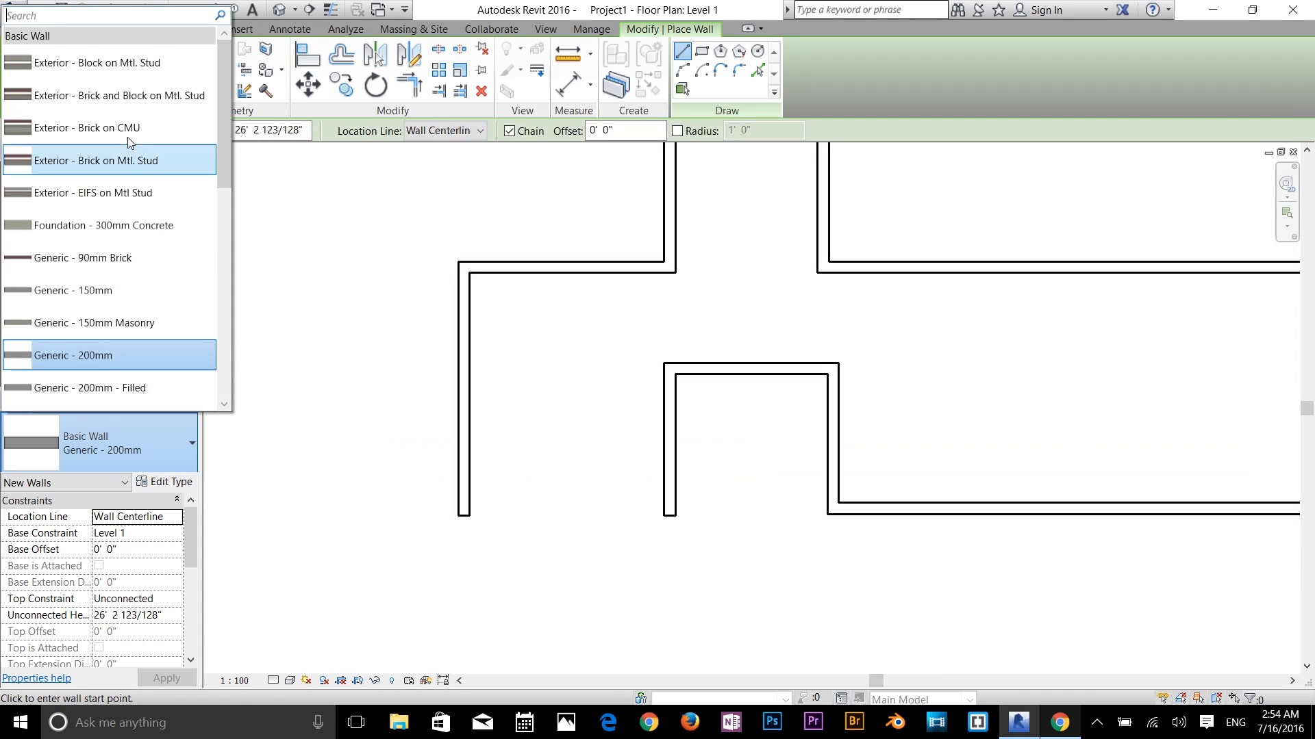
scroll(124, 137, "down", 2)
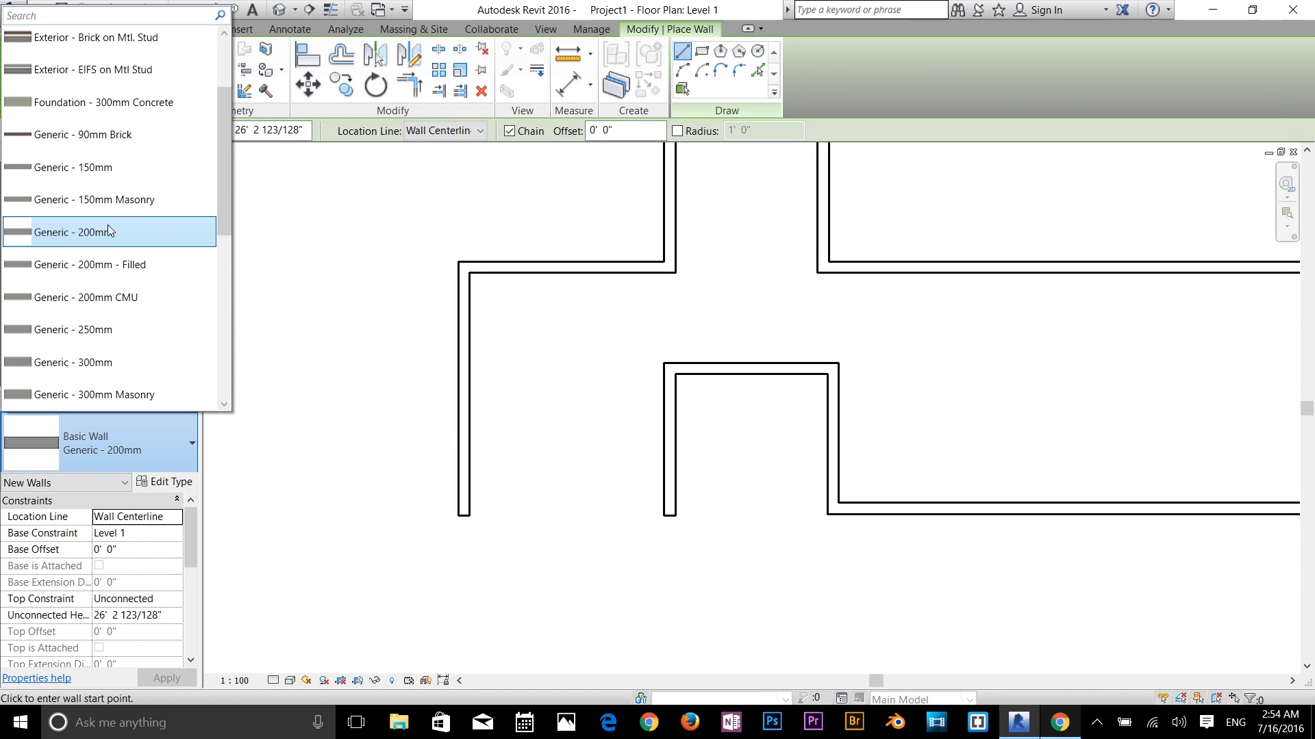
left_click(112, 137)
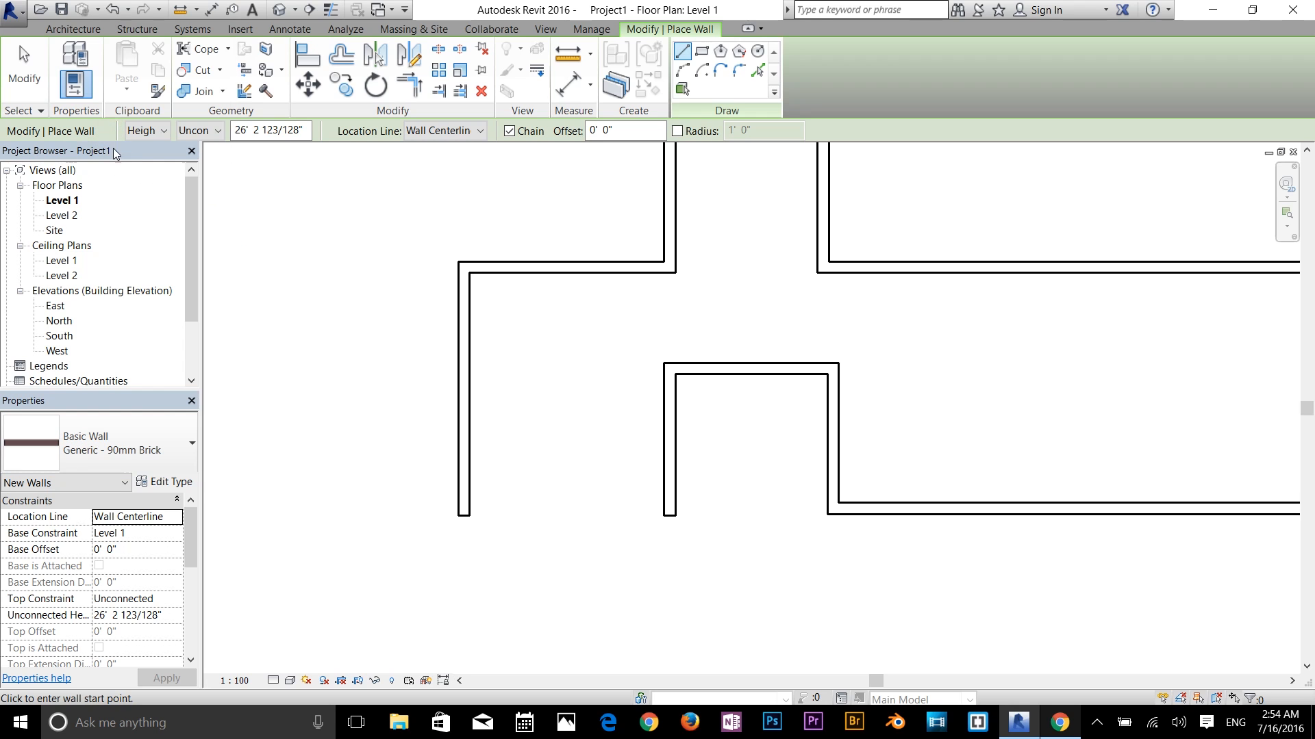
Examine the Generic - 90mm Brick layer structure and browse the materials available for its structure layer, leaving the material as is
left_click(164, 482)
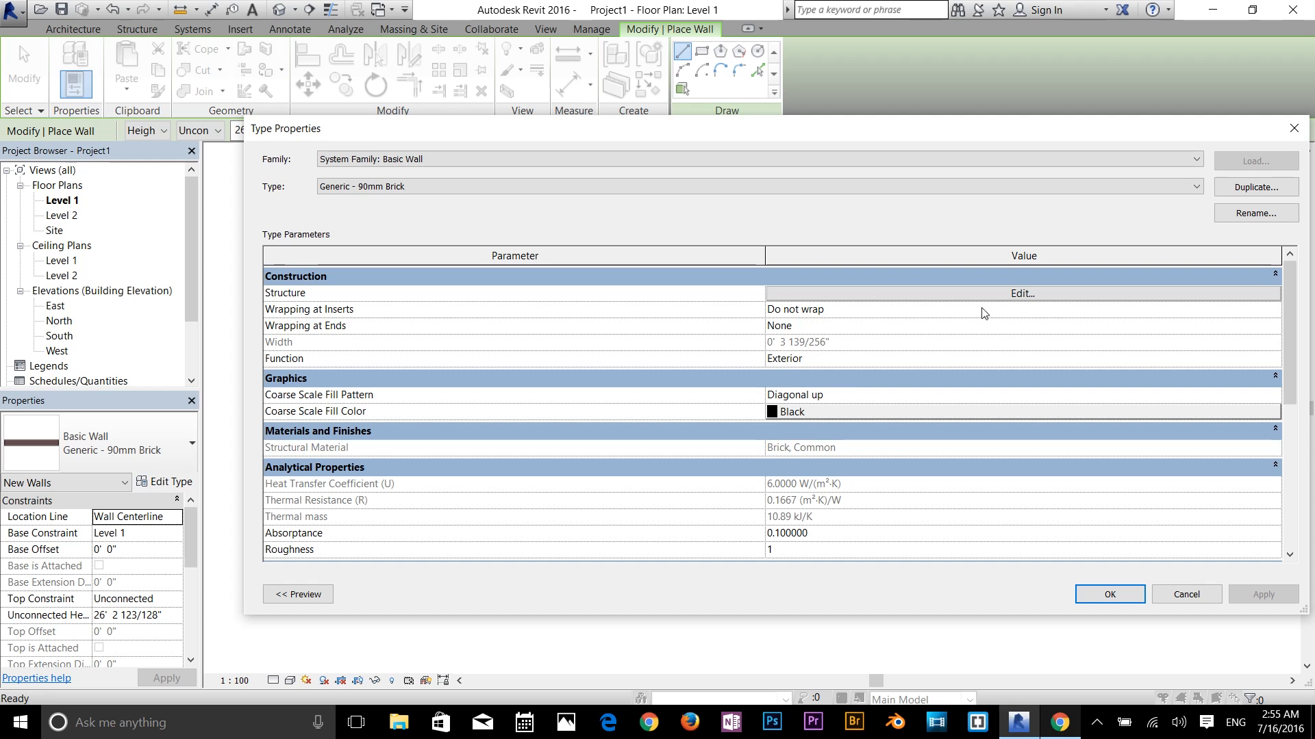
left_click(930, 295)
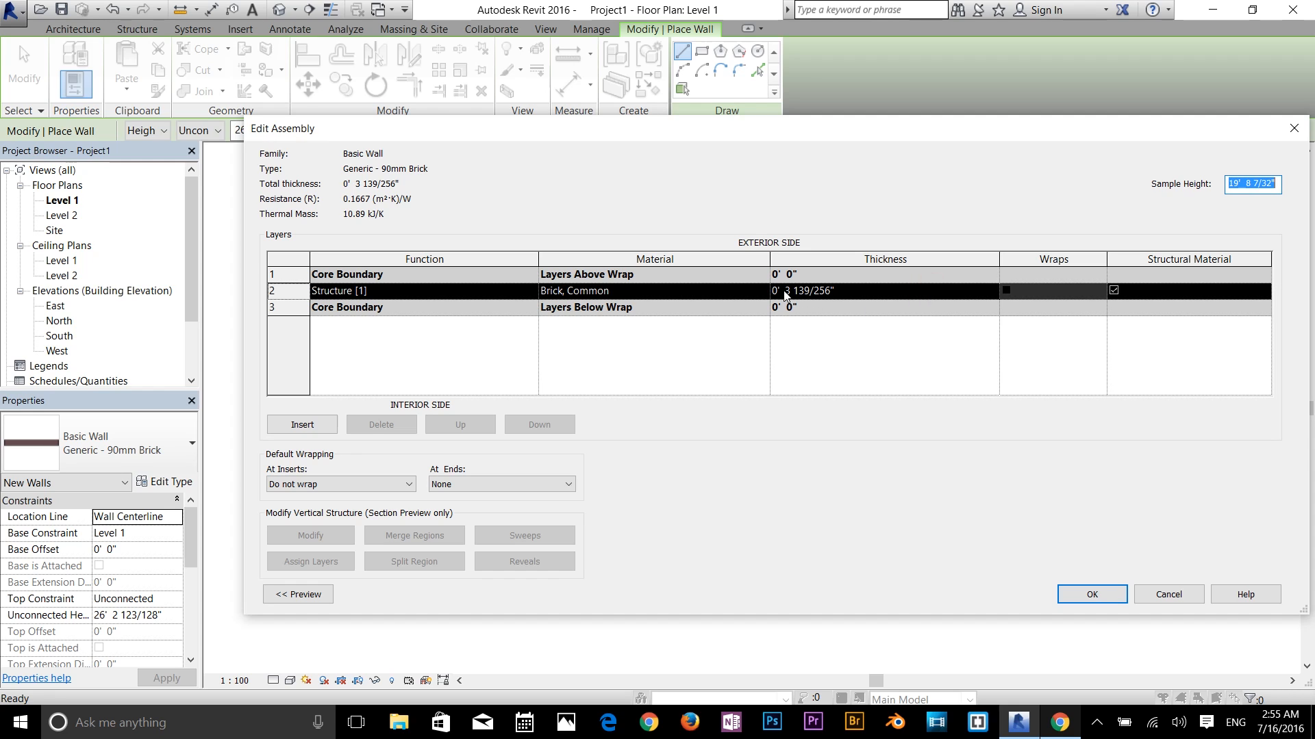
left_click(584, 293)
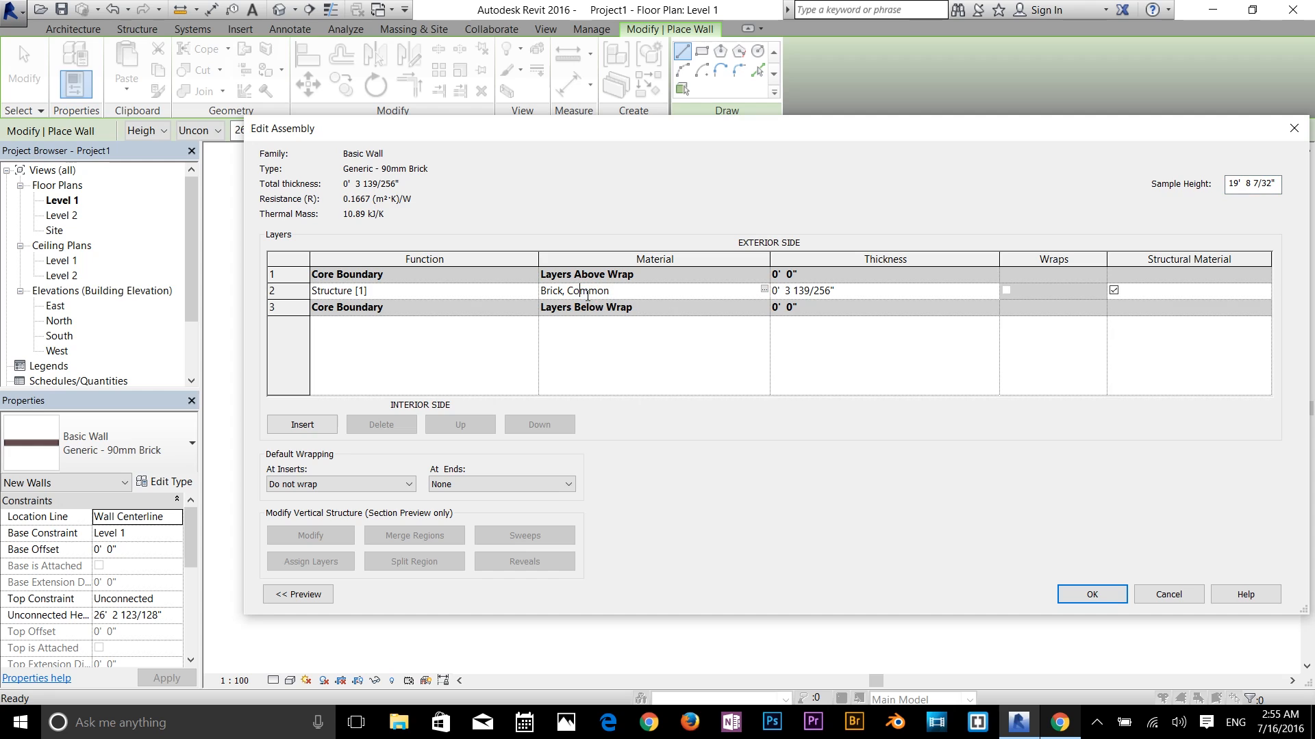
left_click(764, 291)
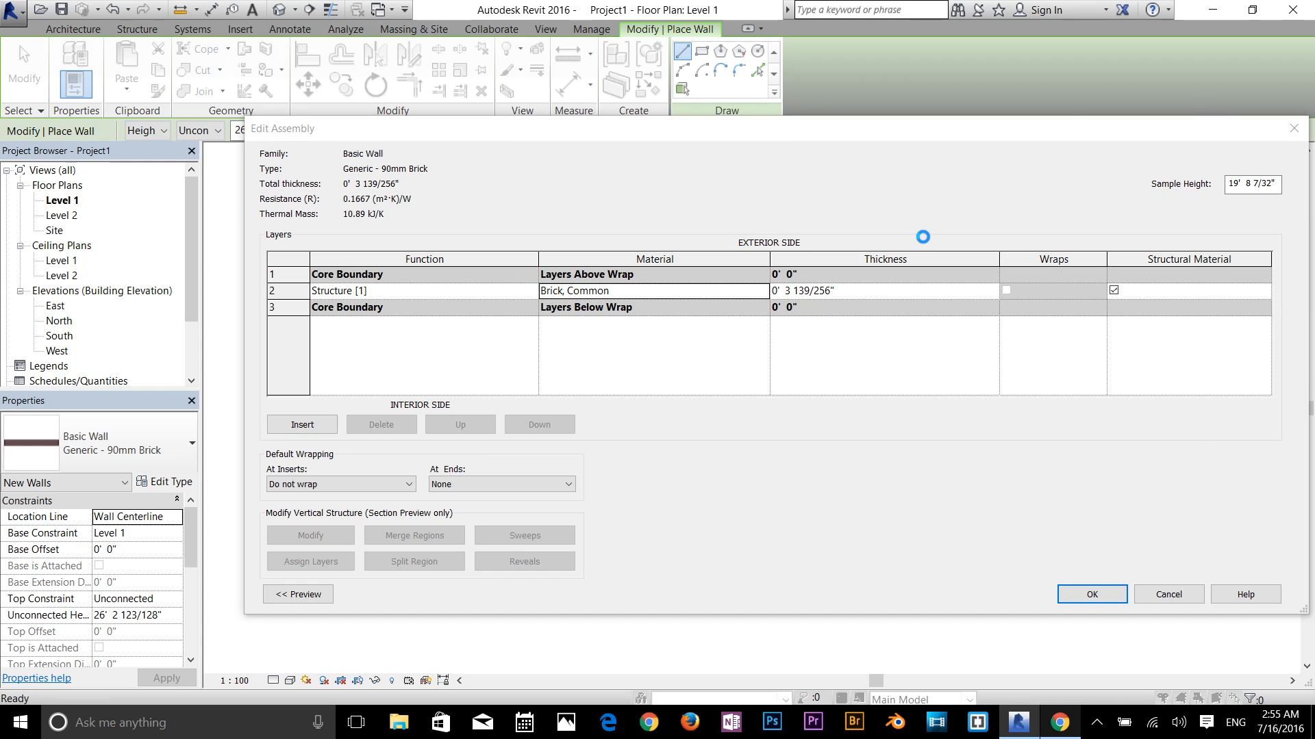
left_click(773, 285)
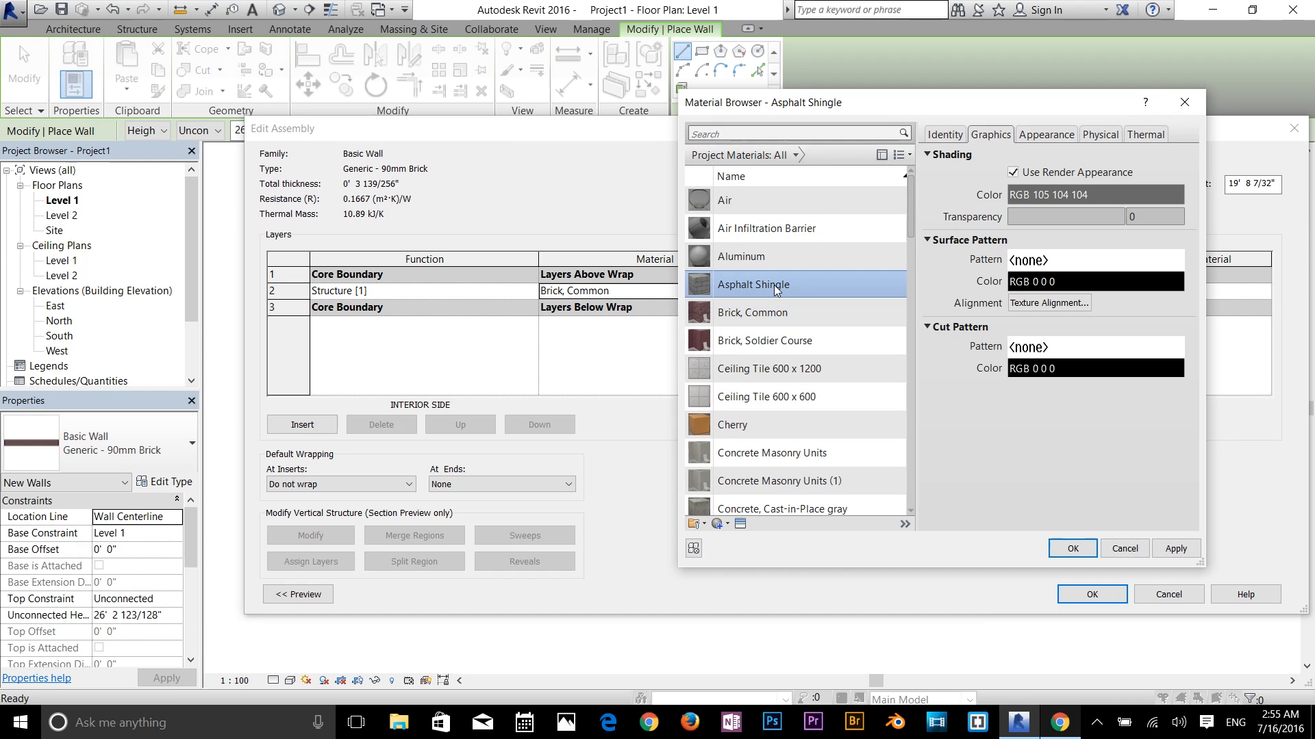
scroll(778, 217, "down", 10)
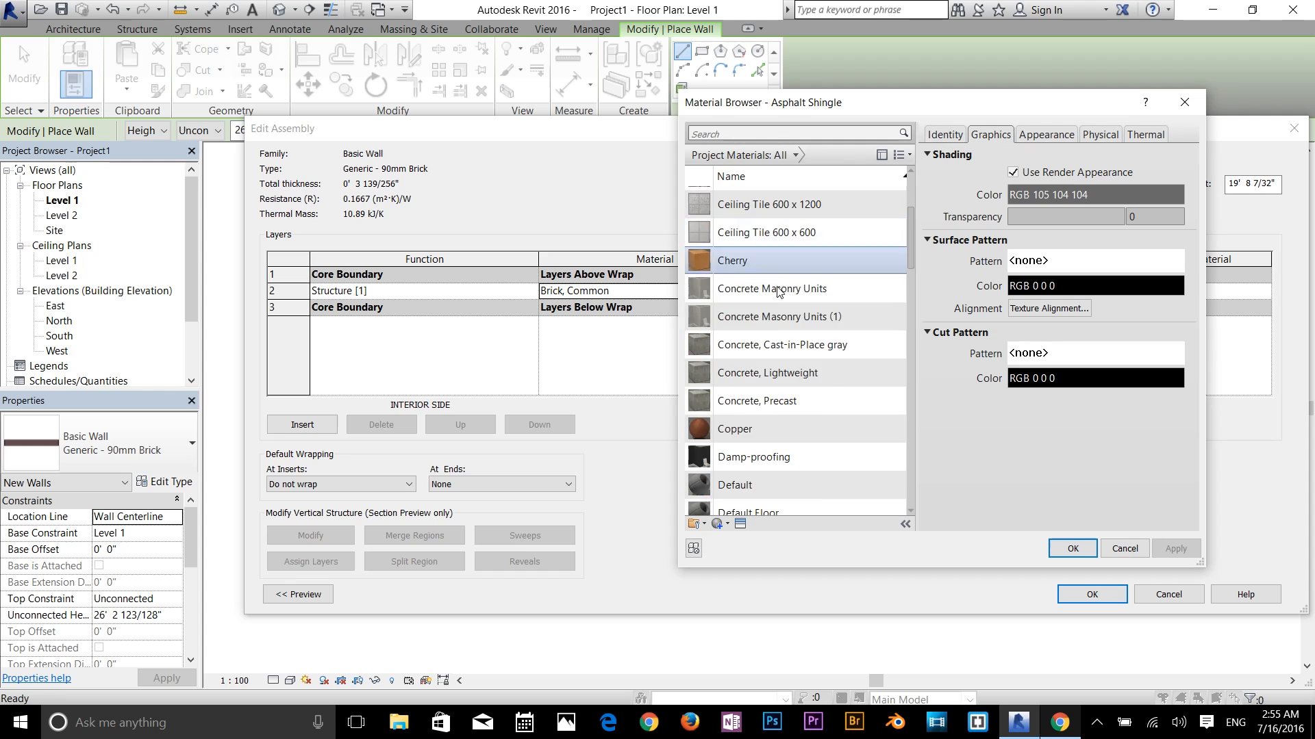
scroll(764, 327, "down", 6)
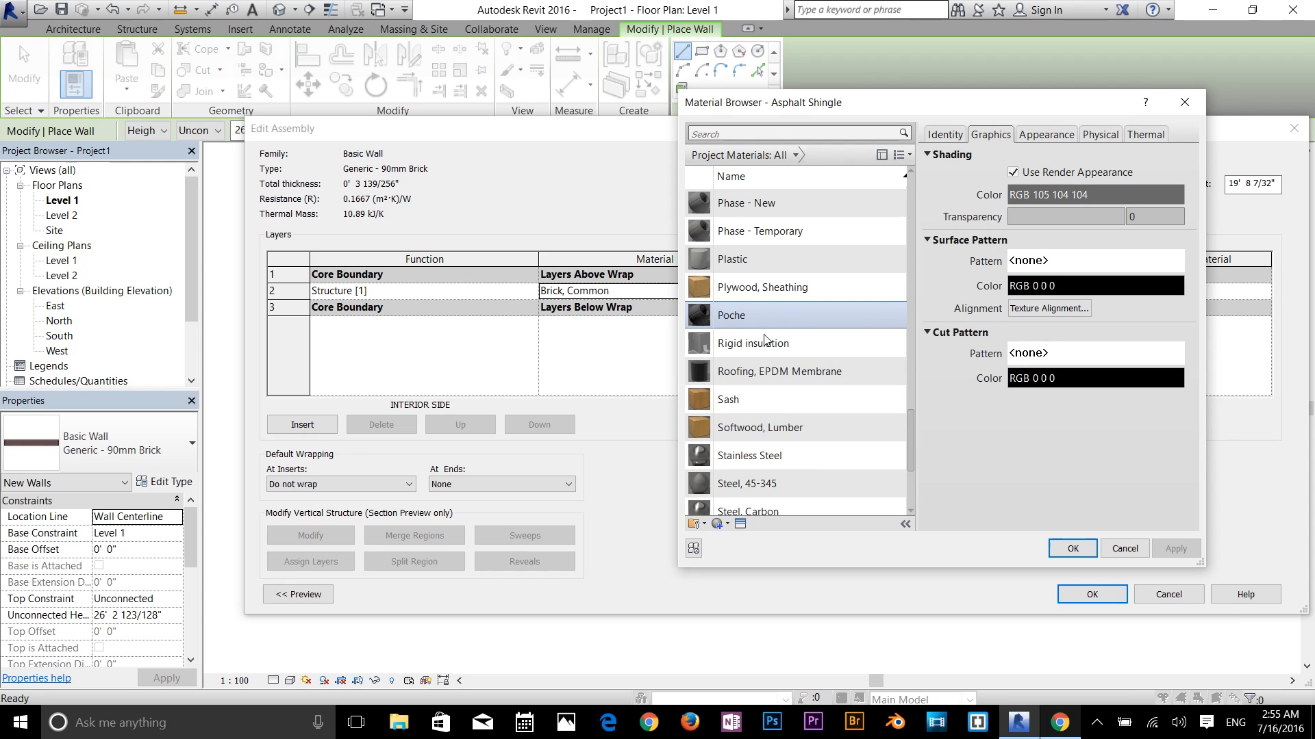
left_click(1125, 549)
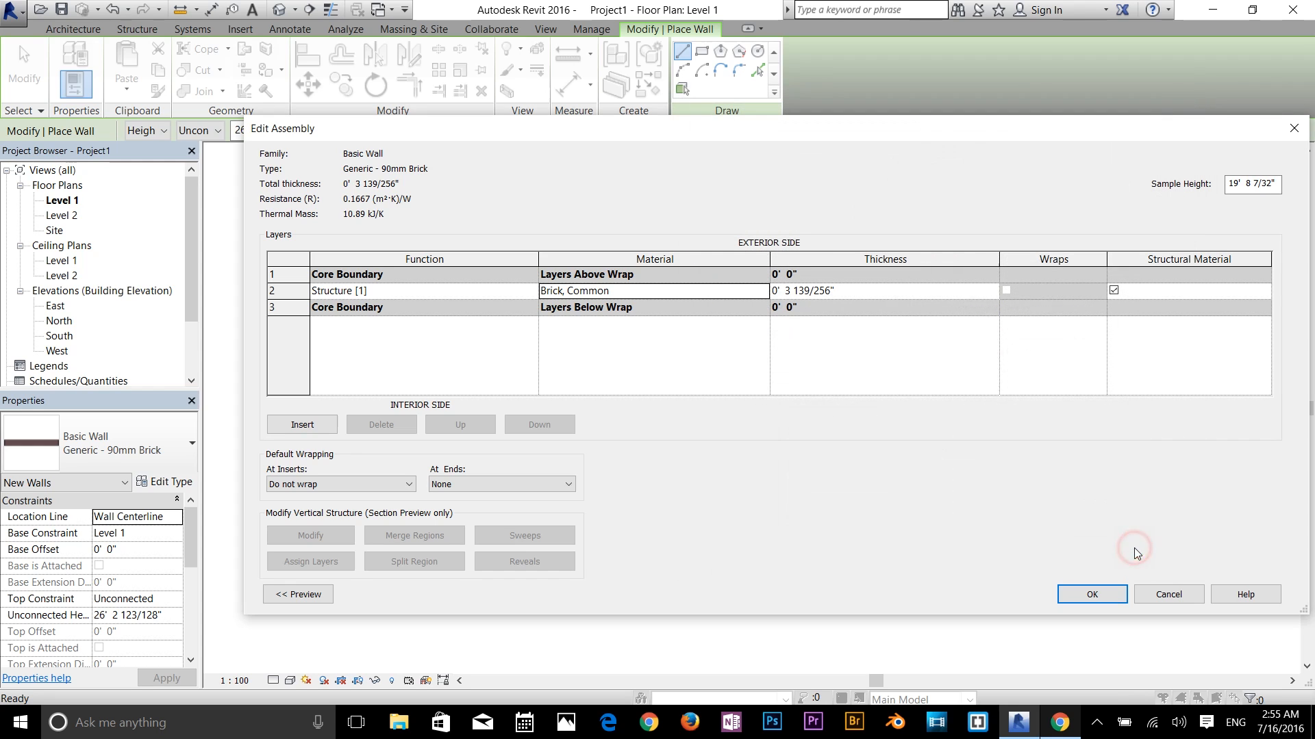
left_click(1075, 590)
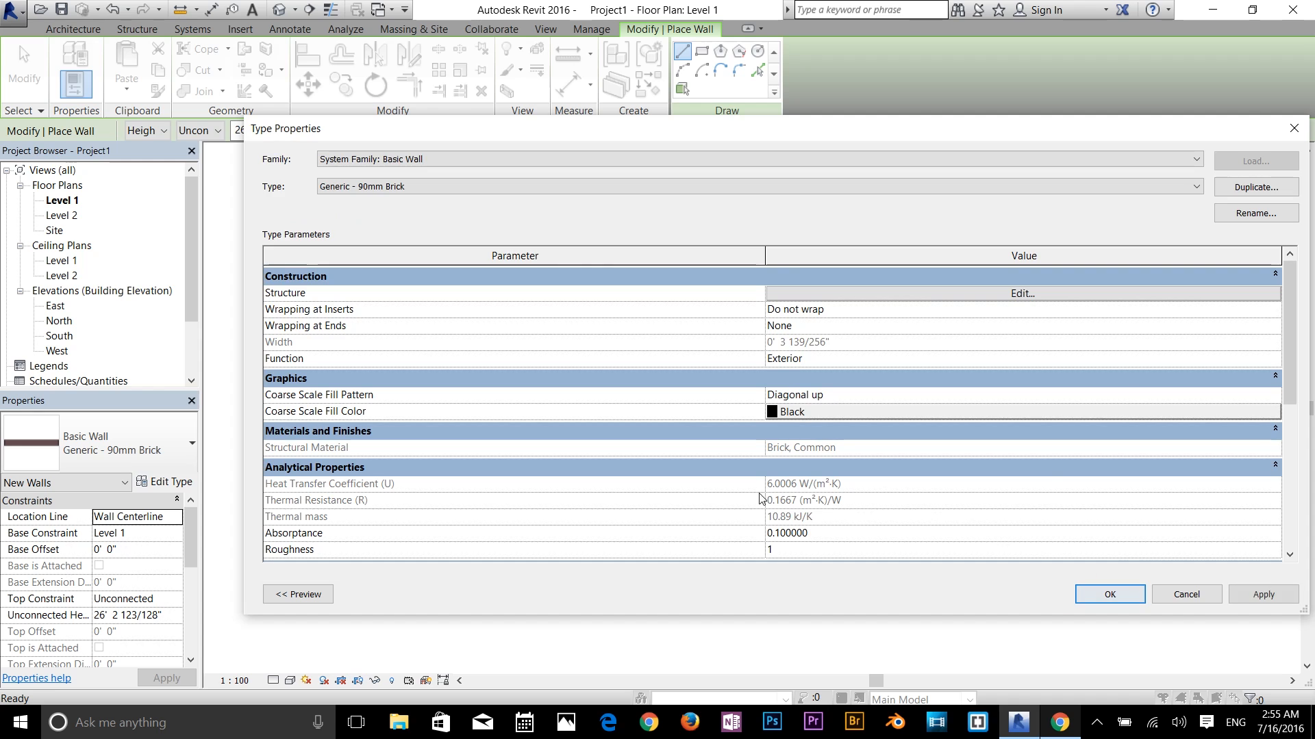
left_click(1109, 595)
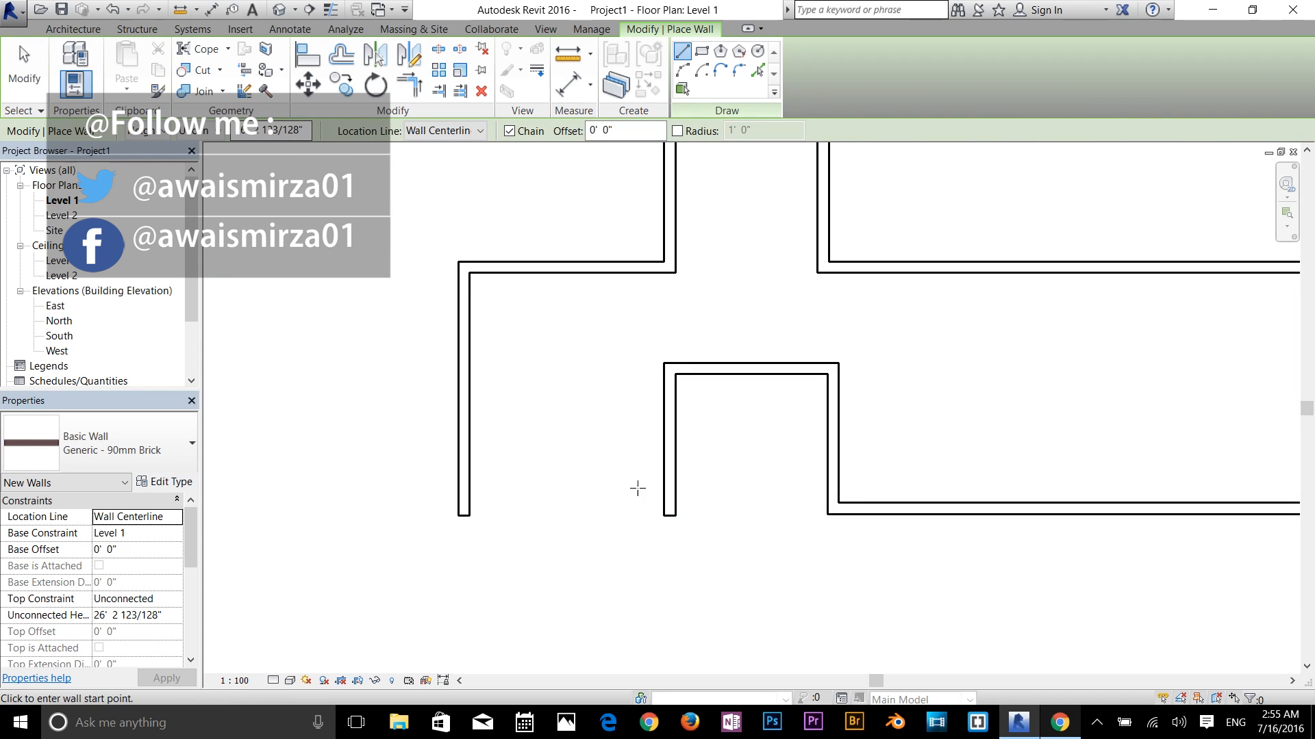
Draw a horizontal brick wall joining the south ends of the projection's west wall and the westernmost wall
left_click(669, 513)
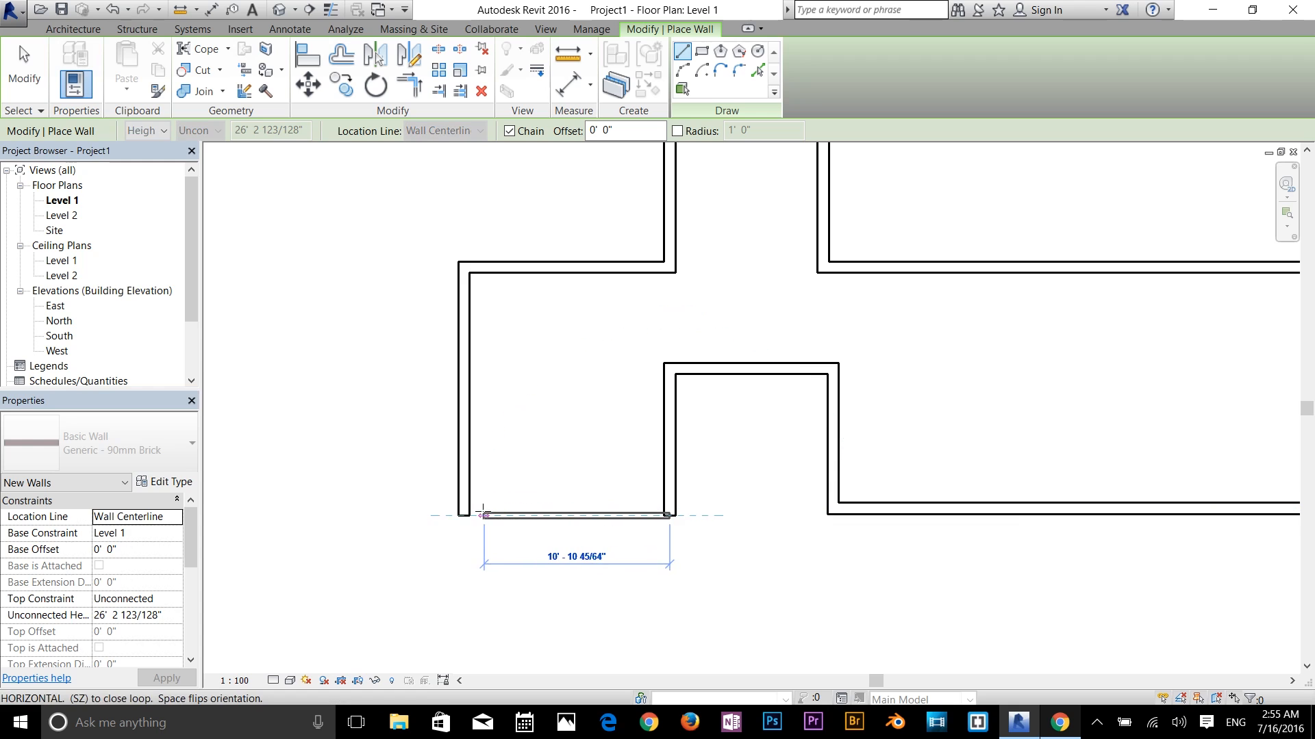
left_click(470, 515)
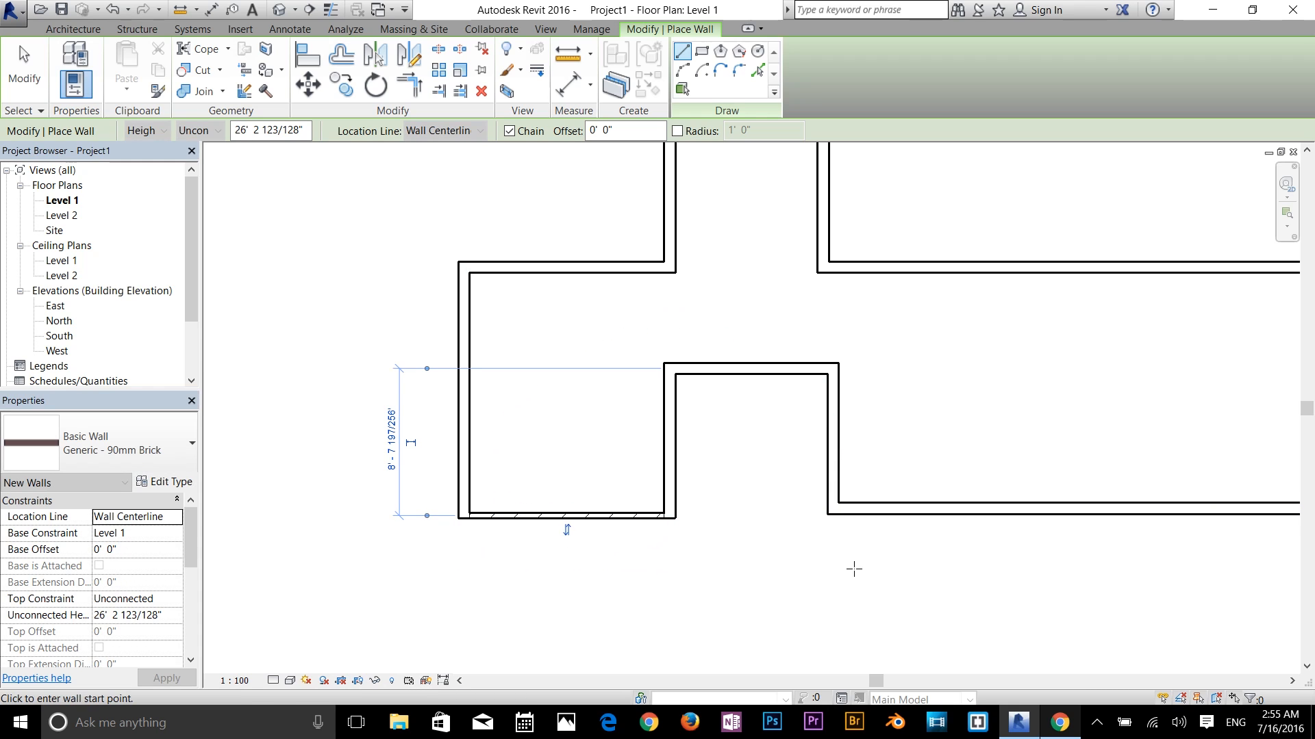
scroll(567, 539, "up", 2)
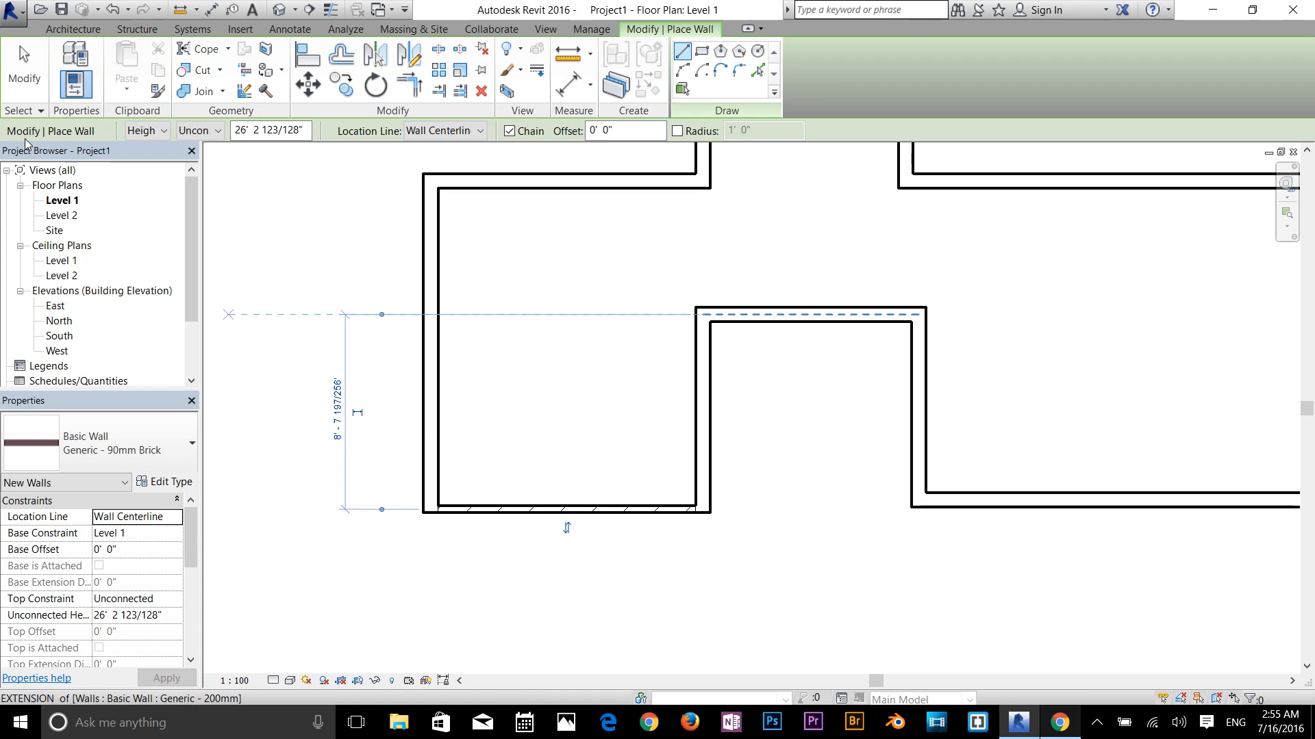
left_click(25, 71)
left_click(430, 456)
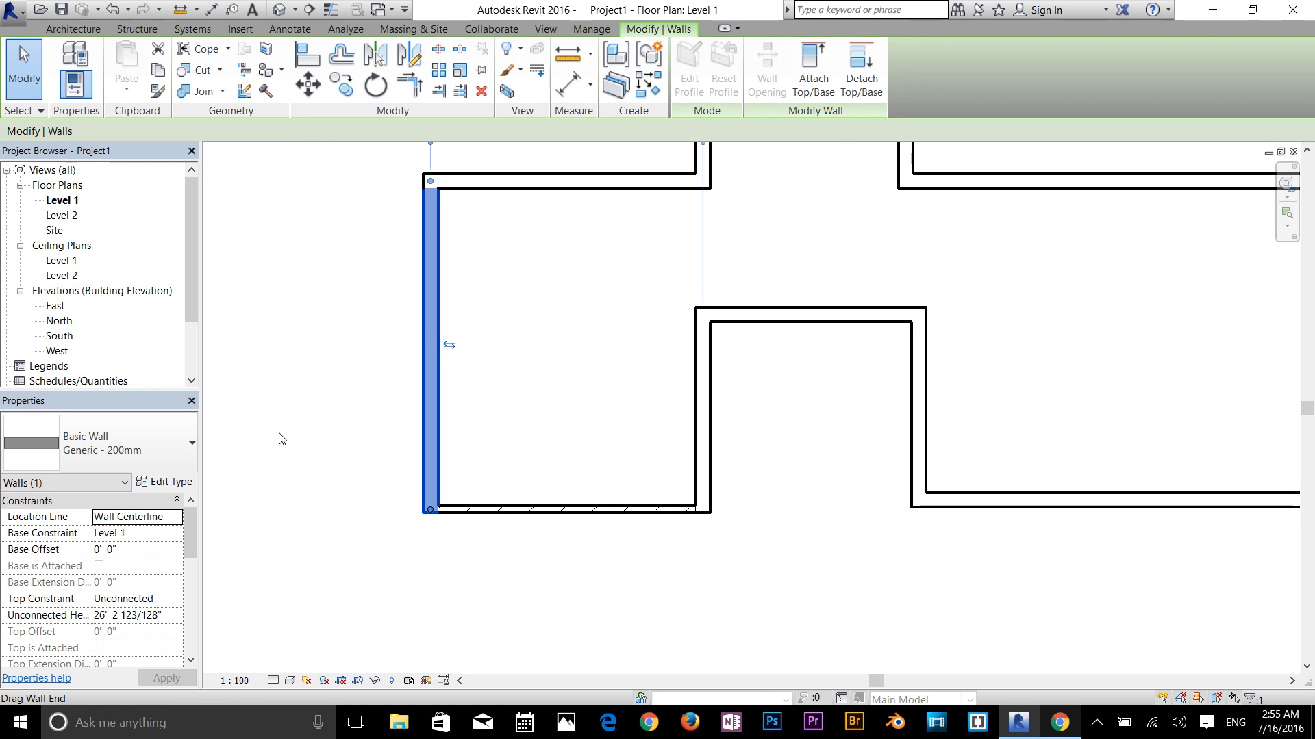
key("Escape")
left_click(70, 89)
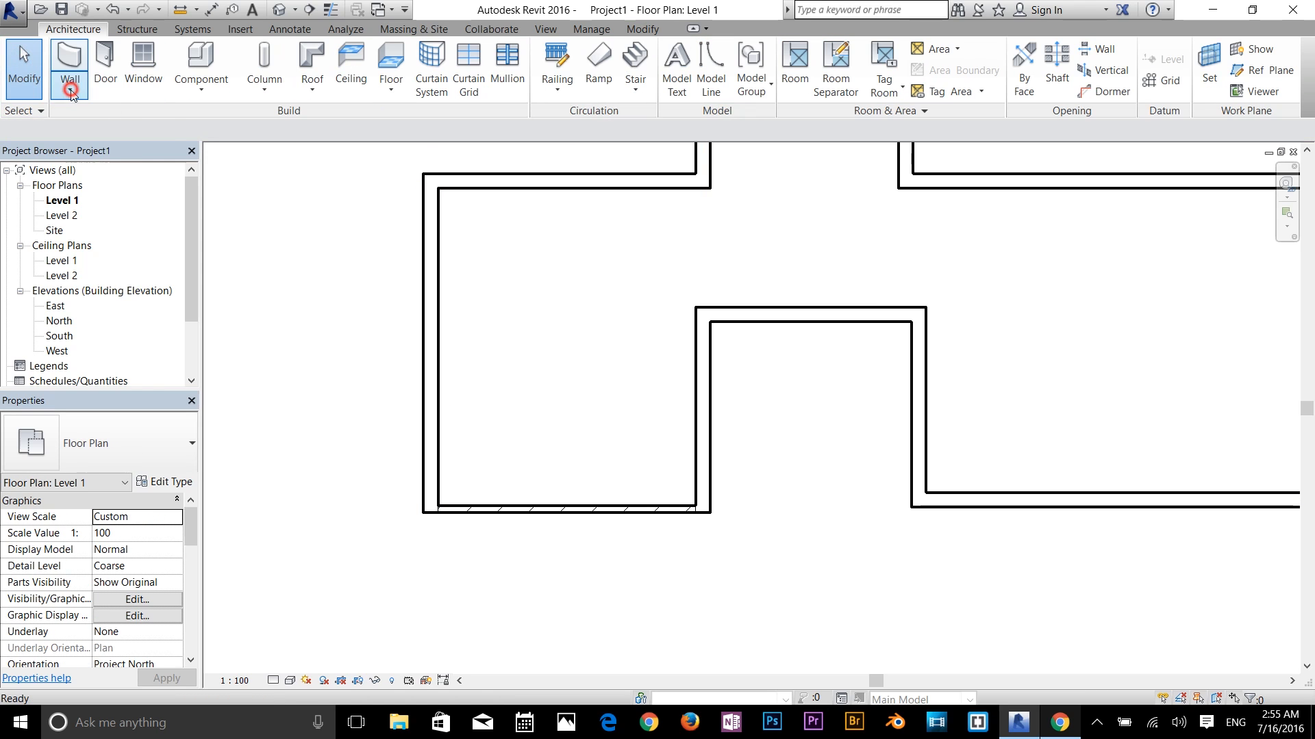
left_click(431, 508)
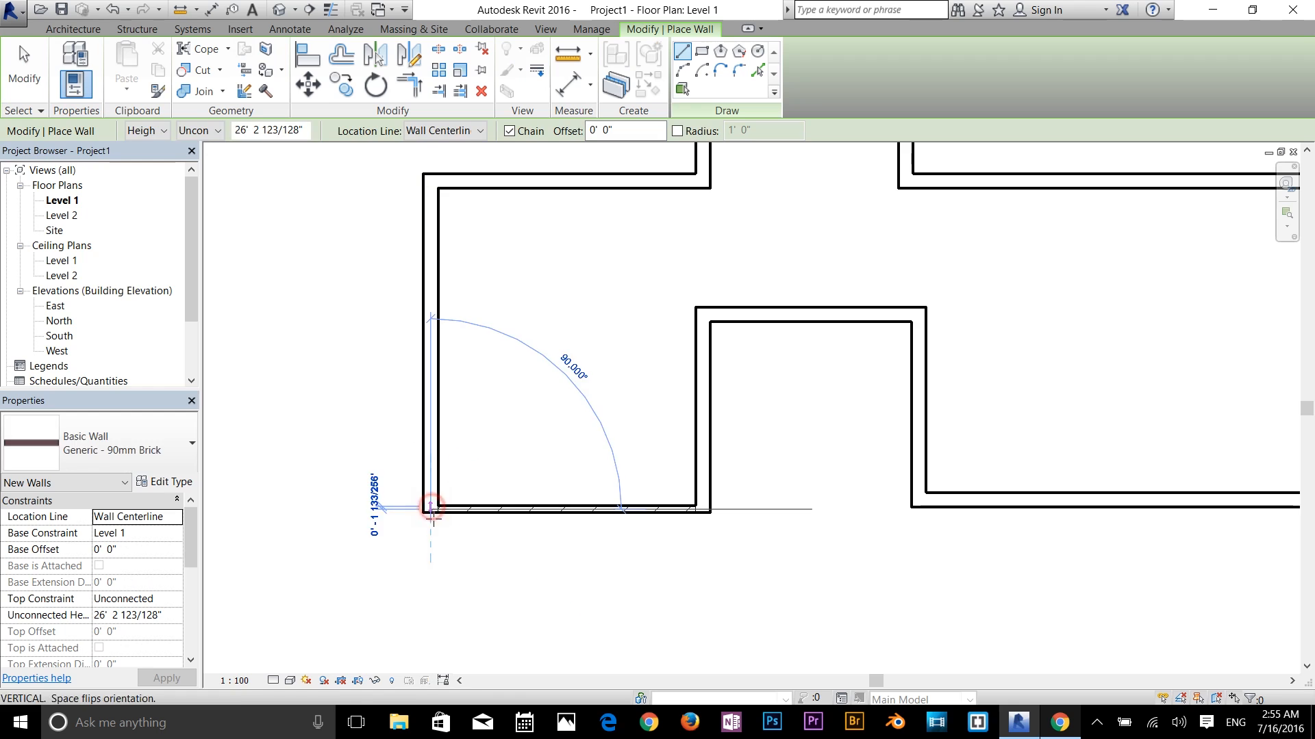
key("Escape")
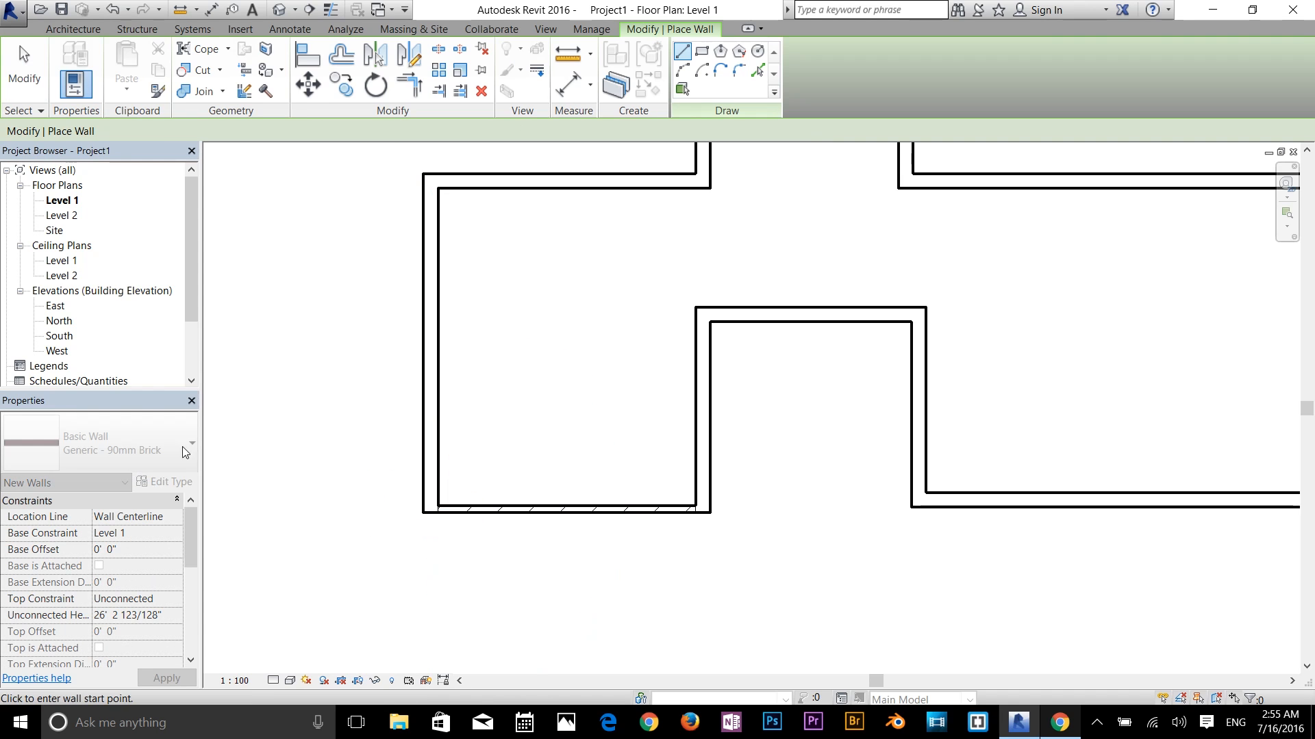
Switch the wall type to Generic - 200mm and draw a 2' wall south from the southwest corner
left_click(133, 454)
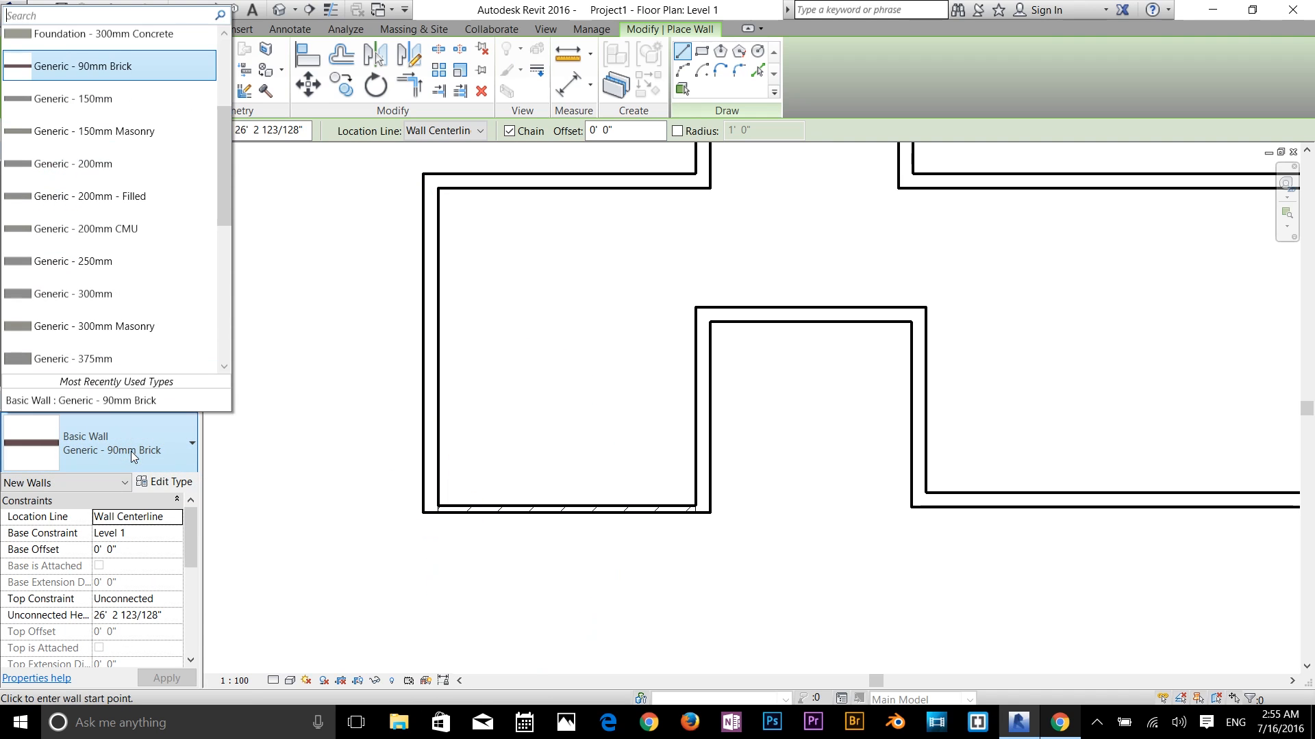
left_click(75, 164)
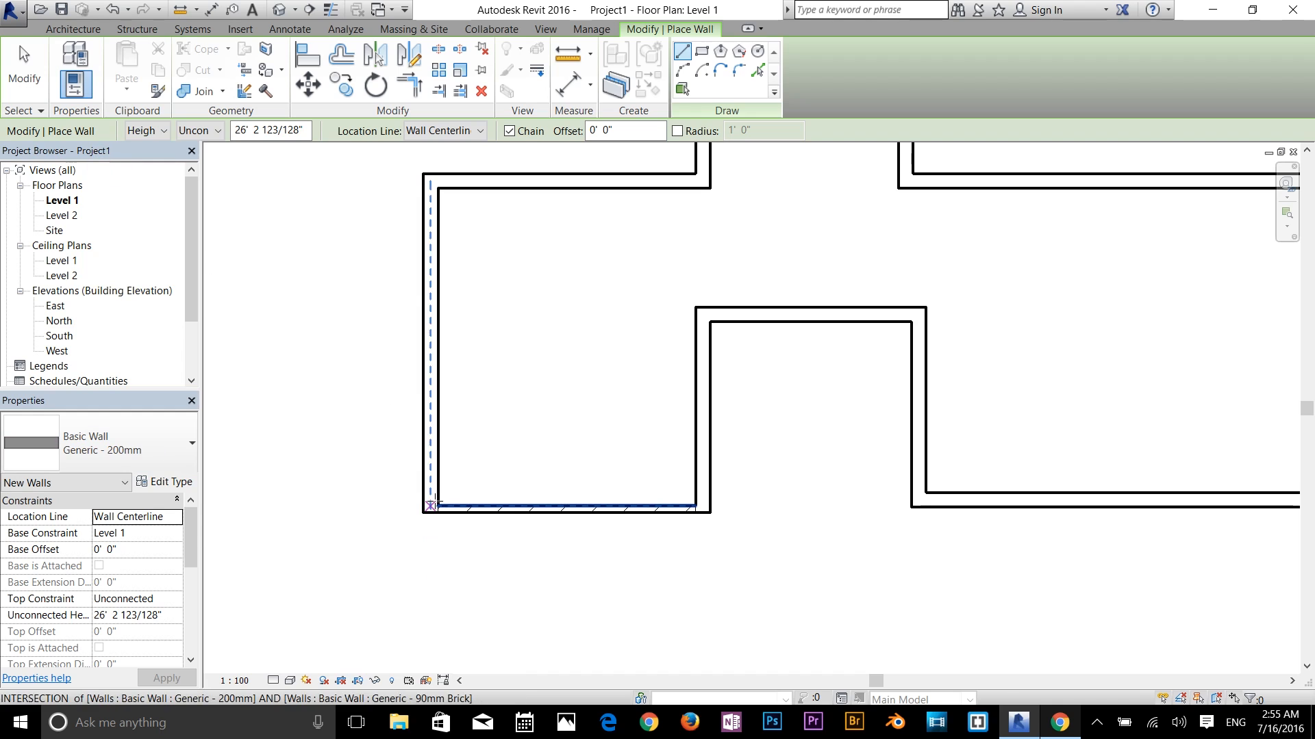
left_click(431, 506)
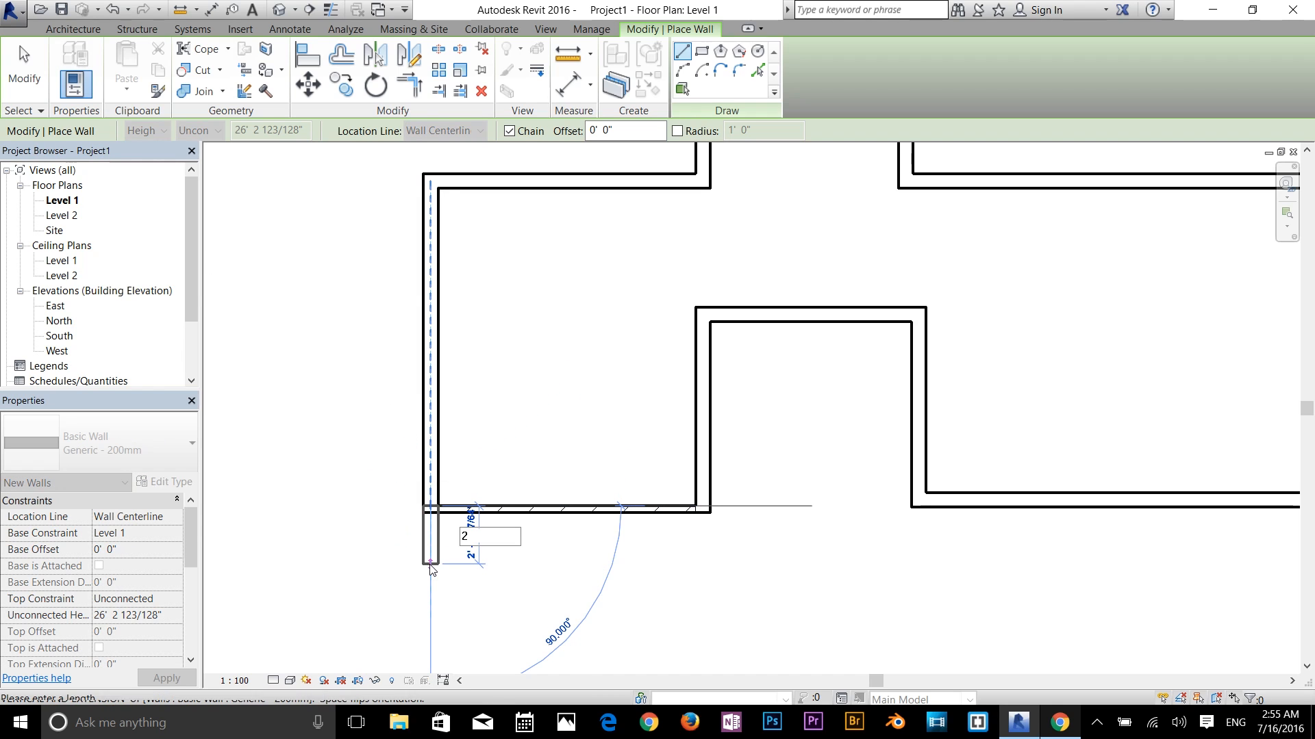
left_click(431, 564)
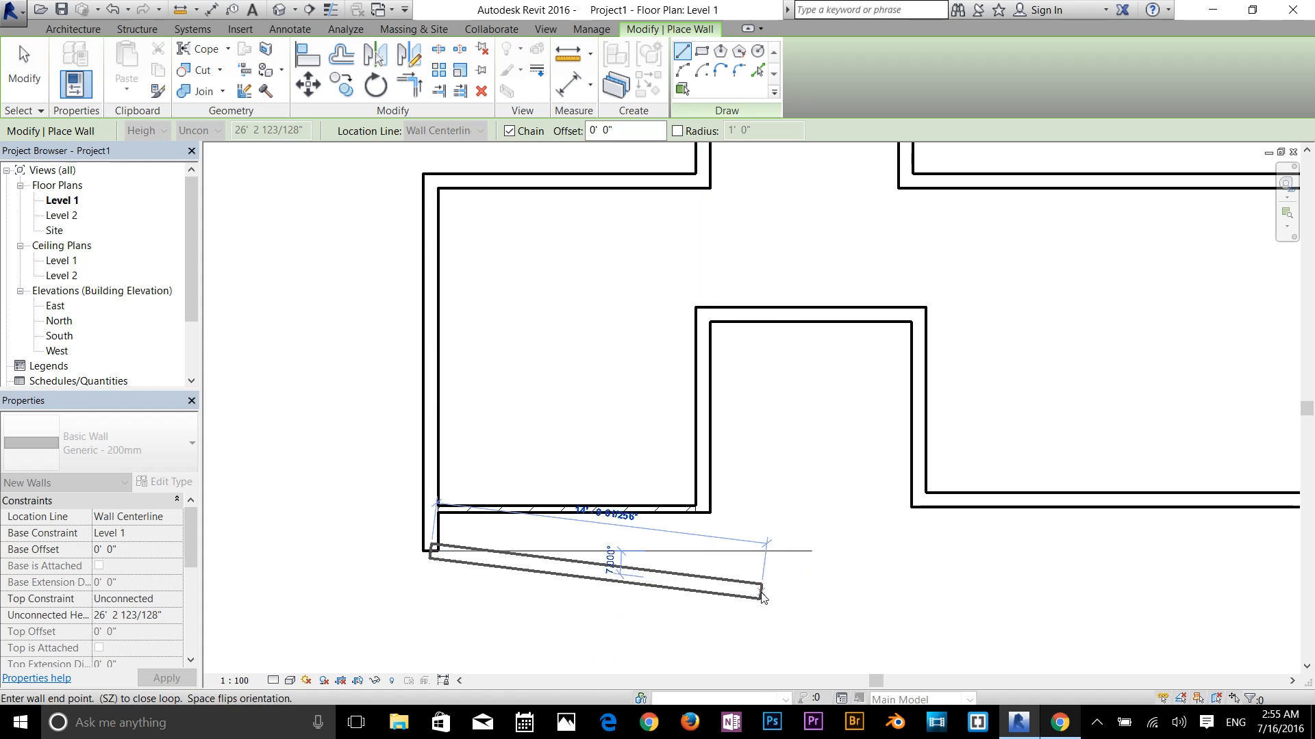
Draw a Generic - 200mm wall about 2' long south from the east end of the brick wall
key("Escape")
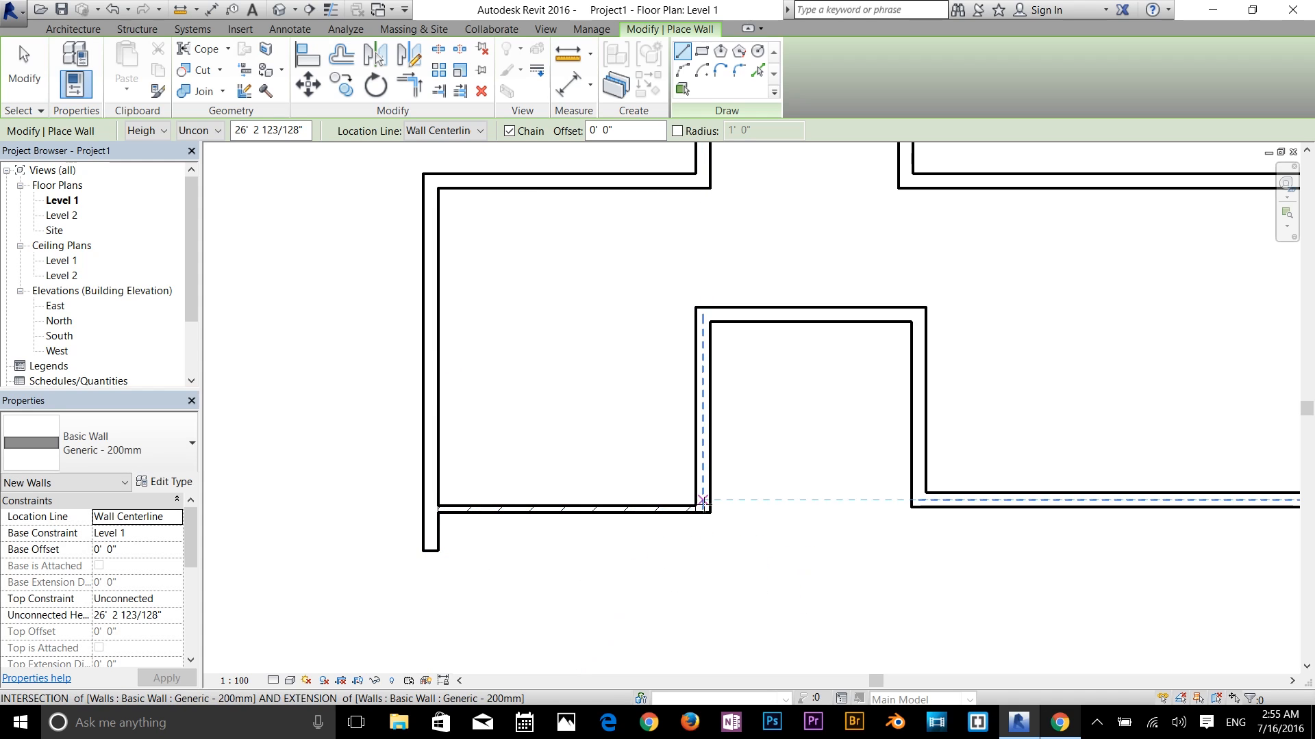
left_click(701, 508)
left_click(702, 560)
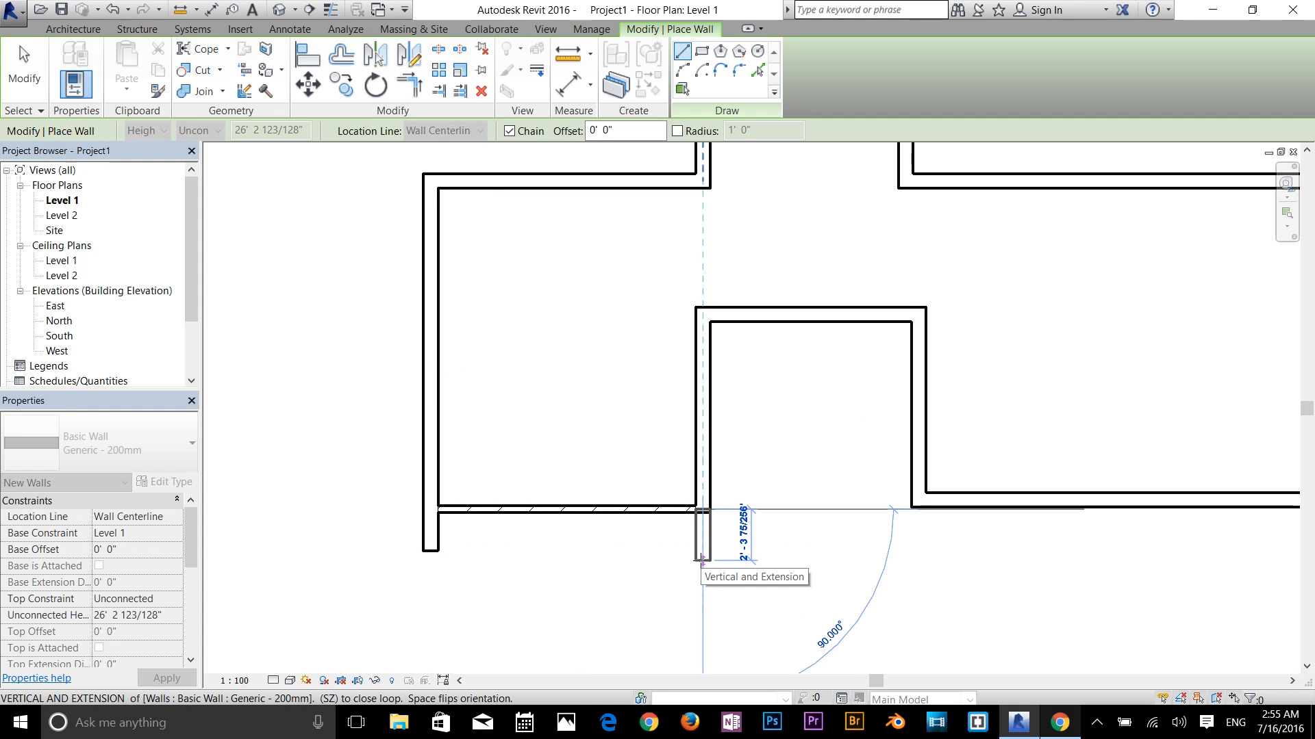
key("Escape")
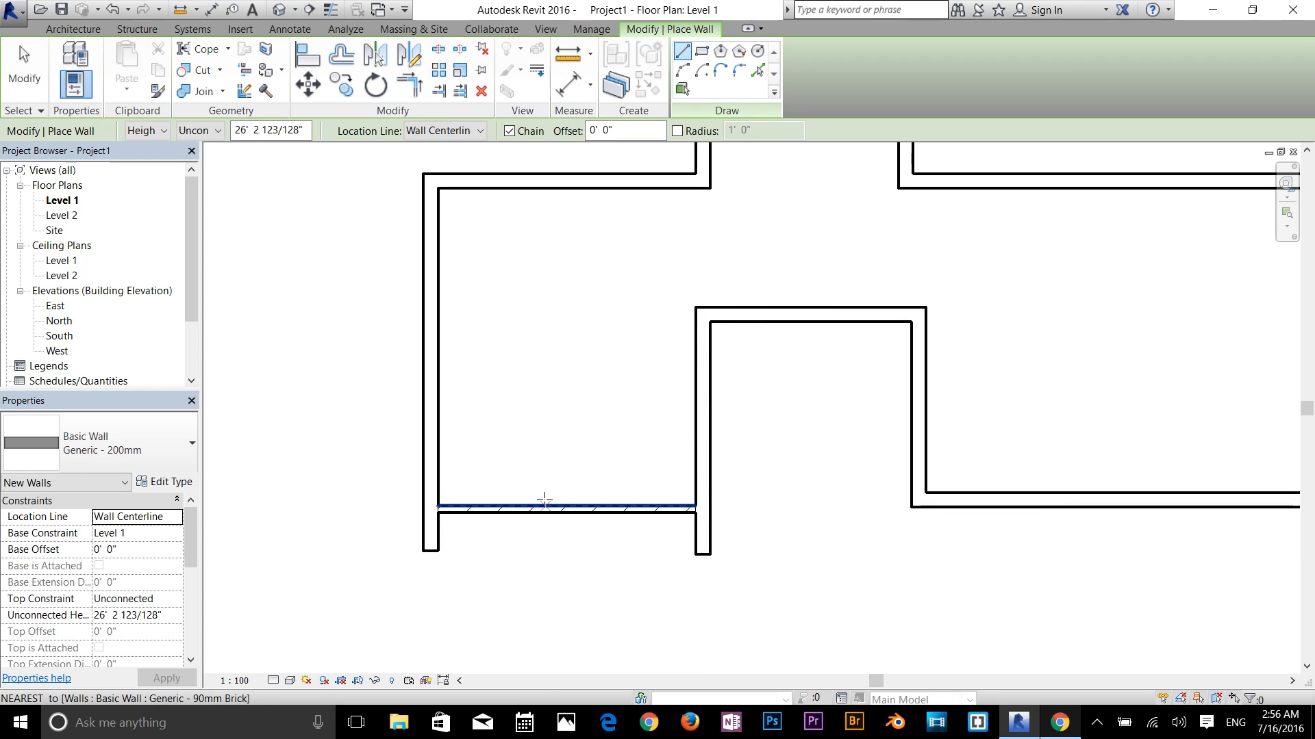
Set the distance between the west and east walls of the north projection to 12' by moving its east wall
scroll(546, 496, "down", 2)
middle_click_drag(908, 389, 702, 514)
scroll(586, 441, "down", 1)
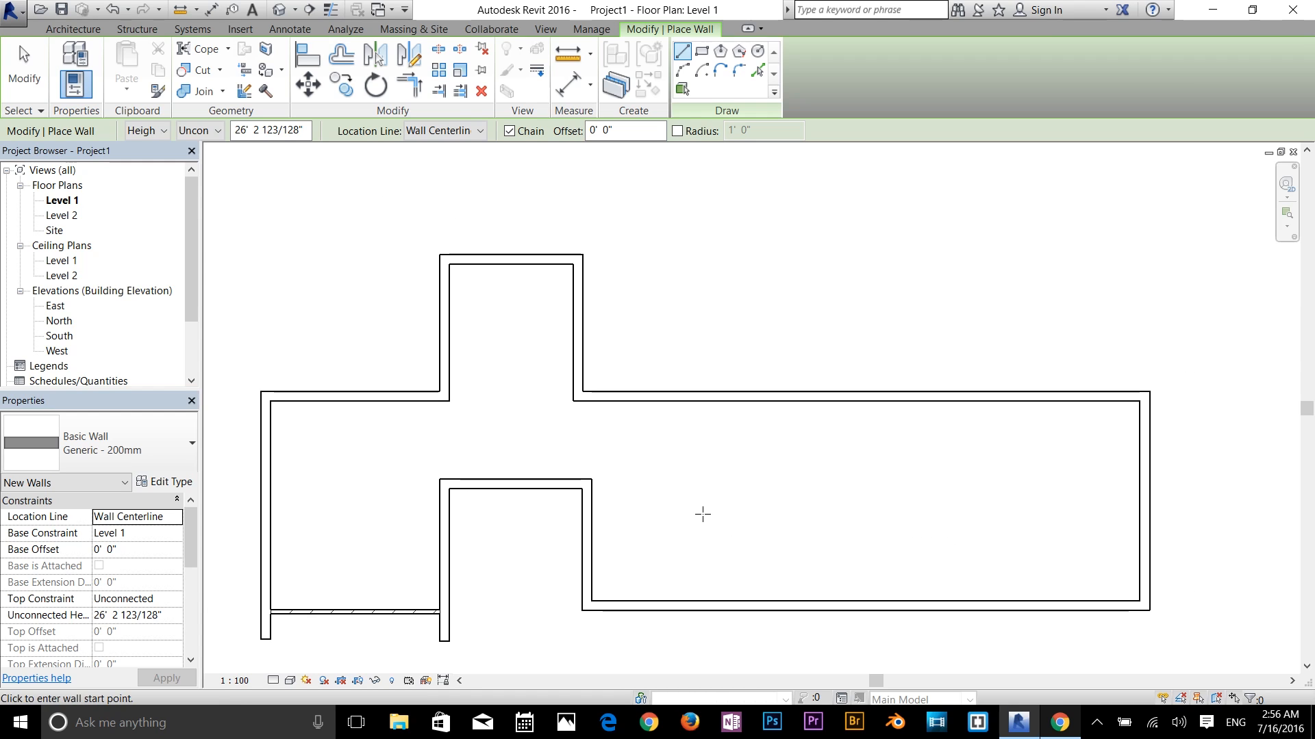
scroll(515, 333, "up", 1)
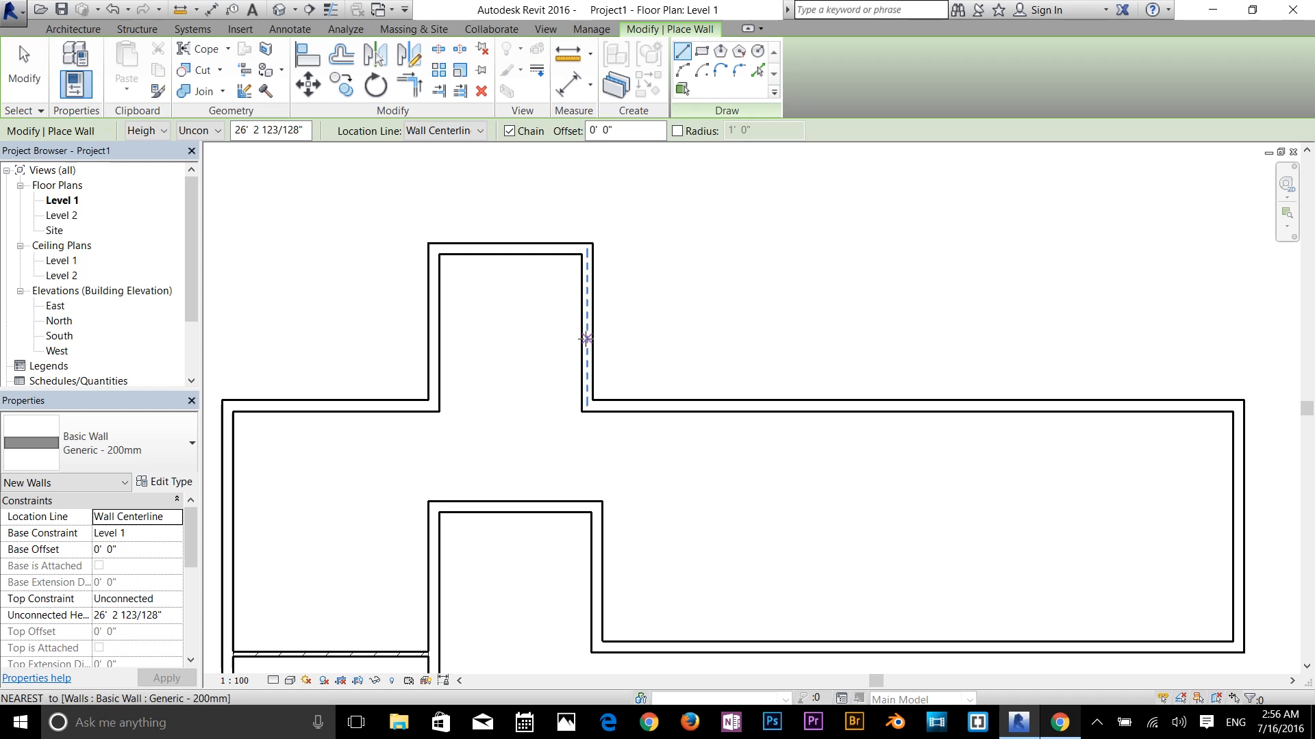
left_click(21, 75)
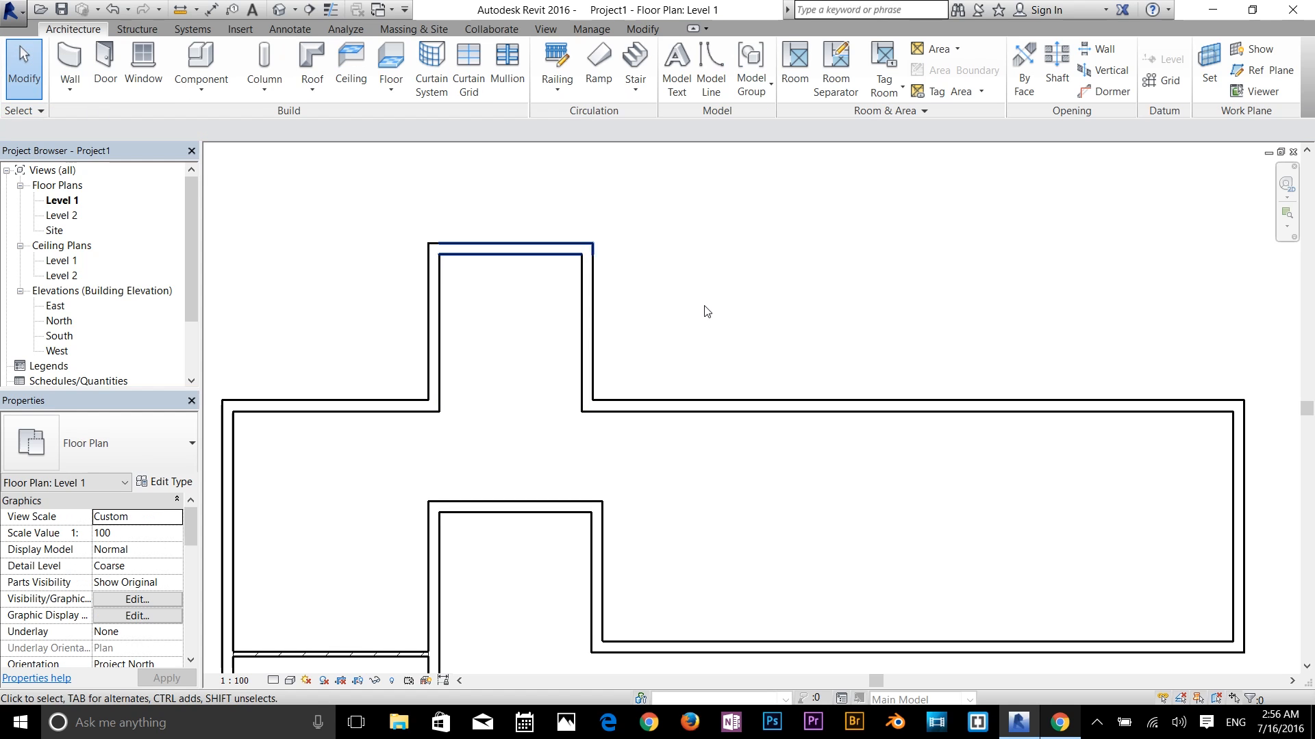
left_click(588, 326)
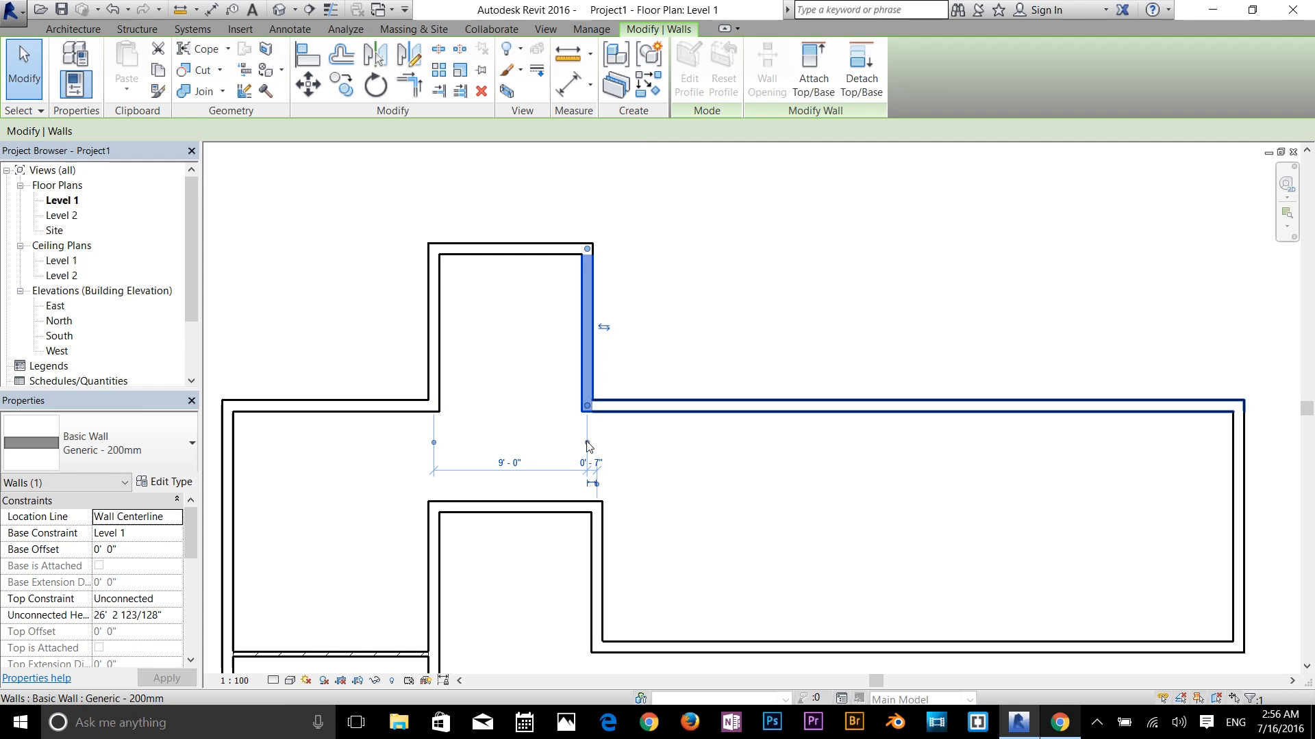
left_click(510, 464)
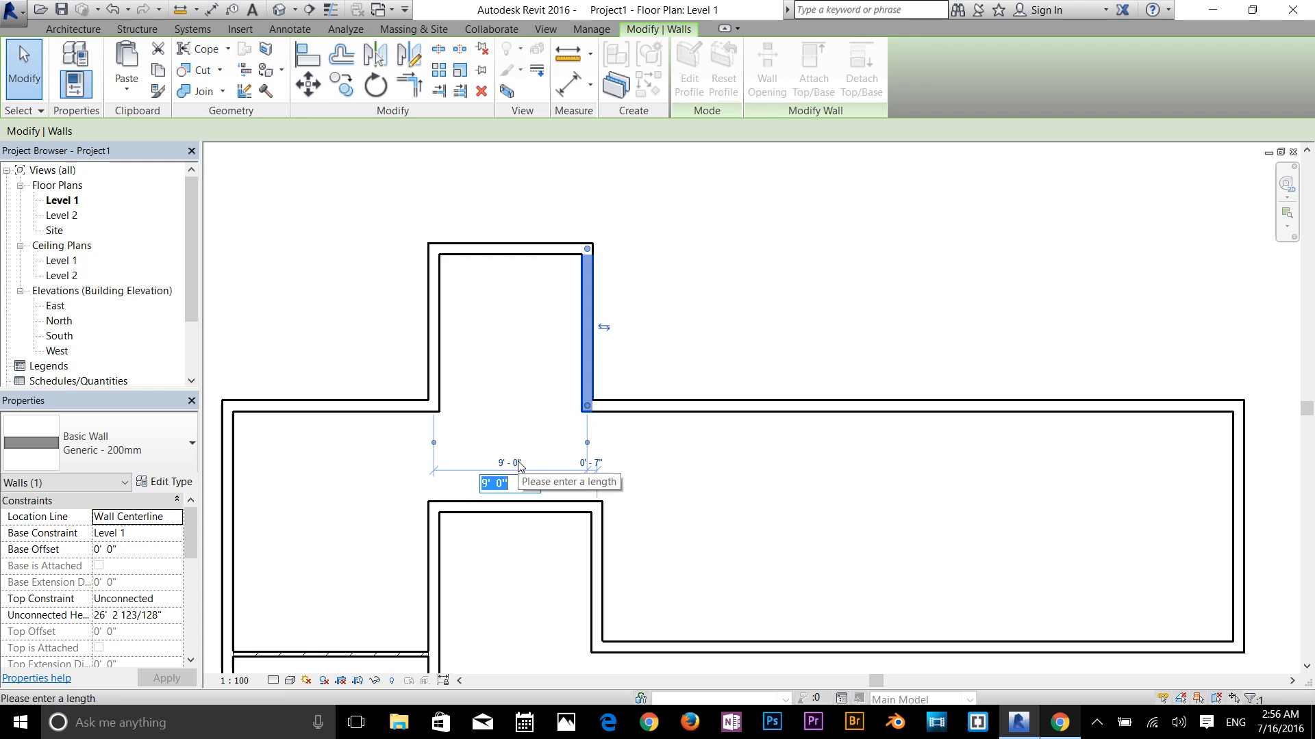
type("12")
key("Return")
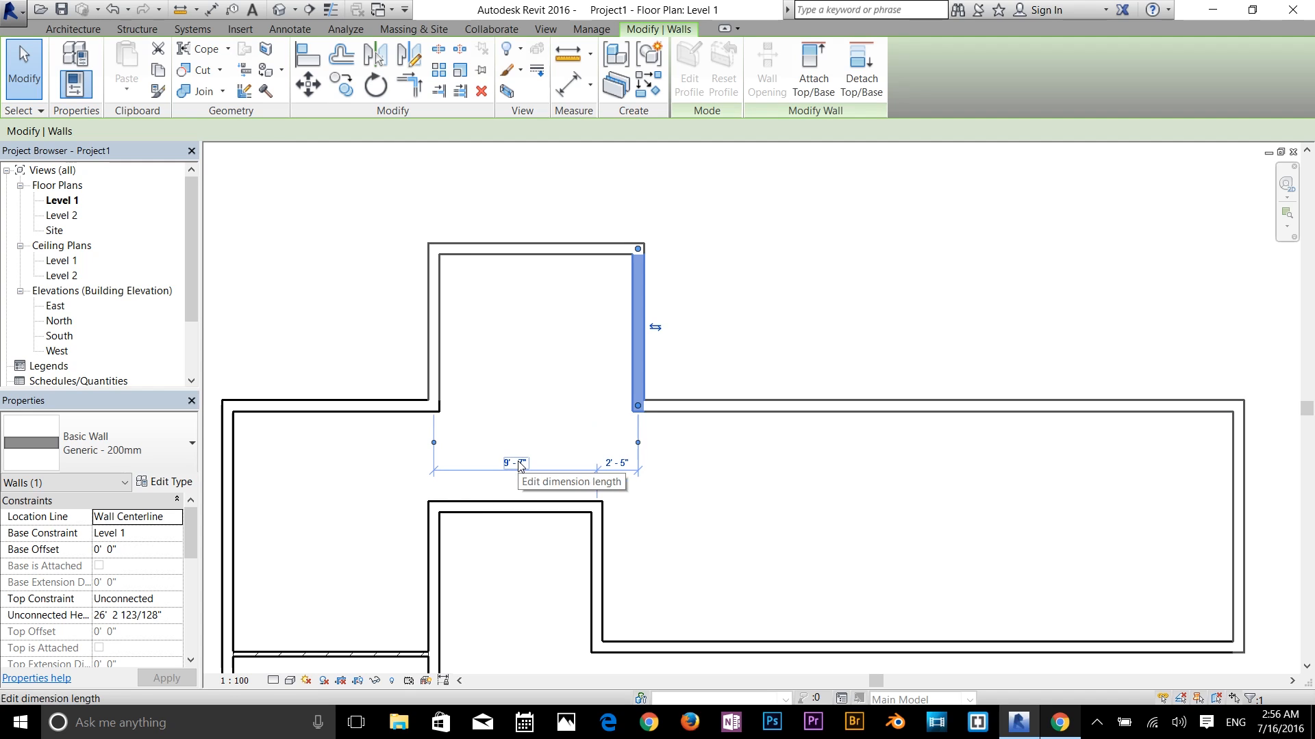
left_click(516, 463)
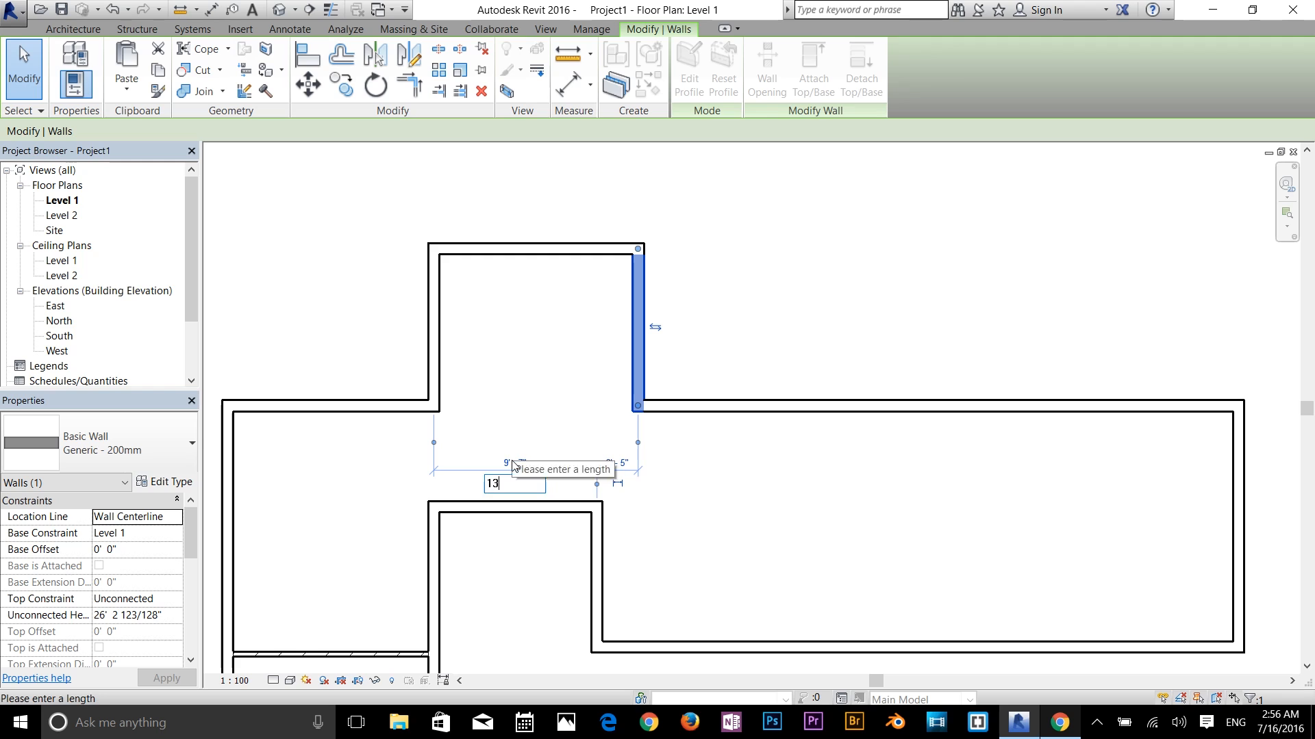
left_click(514, 463)
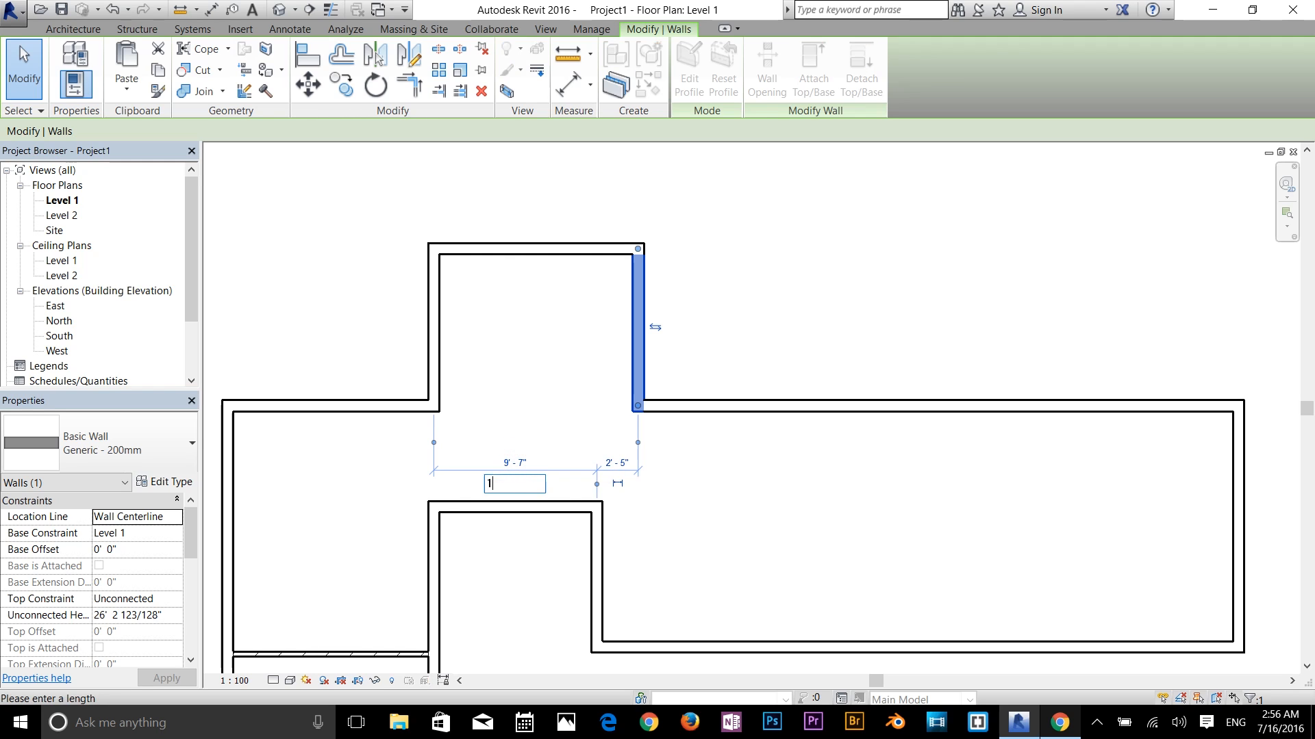
key("Escape")
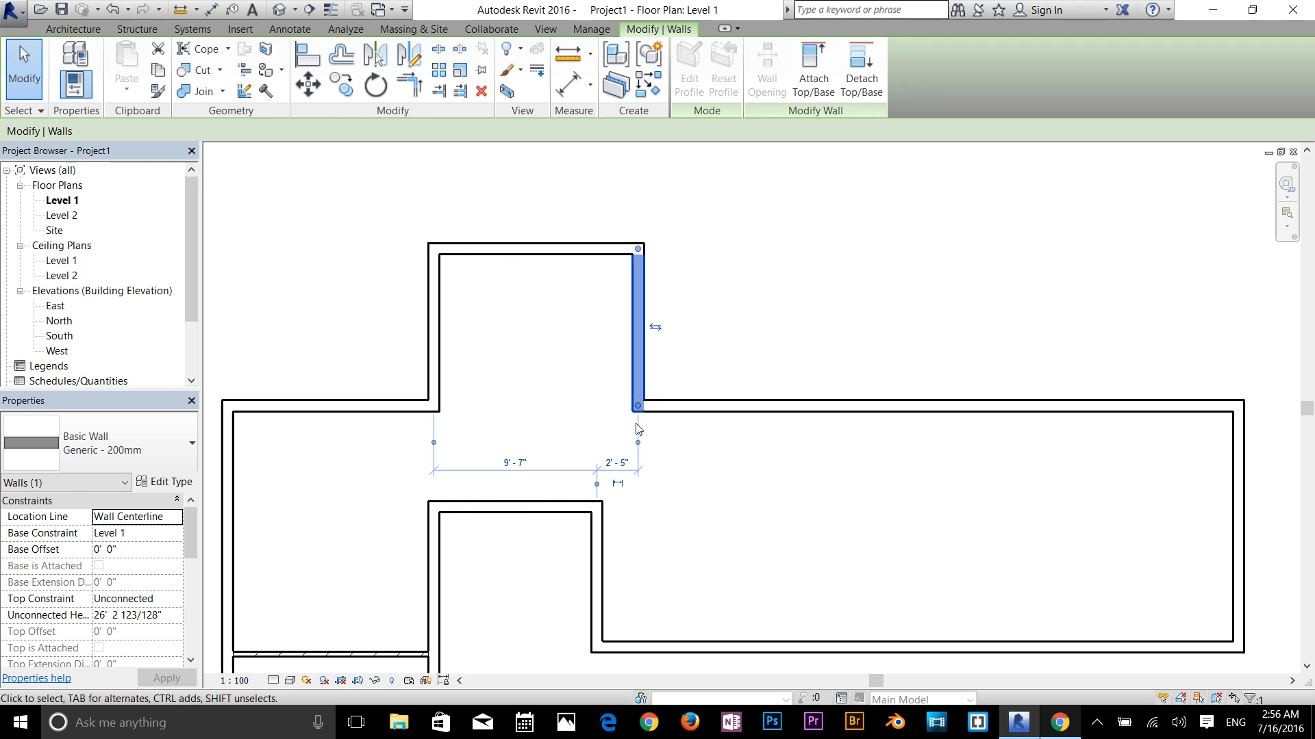
left_click(561, 418)
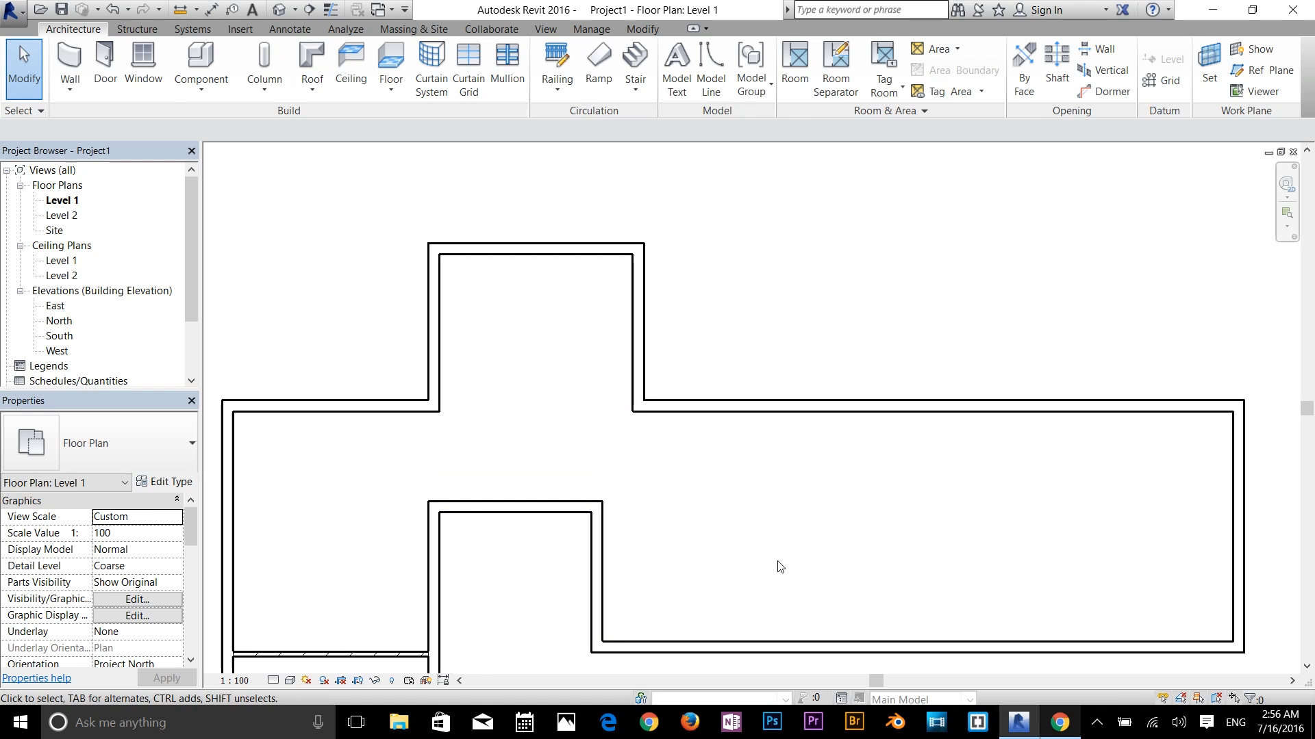
Draw a 21' 6" architectural wall north from the northeast corner of the house, in line with the east wall
scroll(778, 566, "down", 2)
scroll(1004, 549, "up", 1)
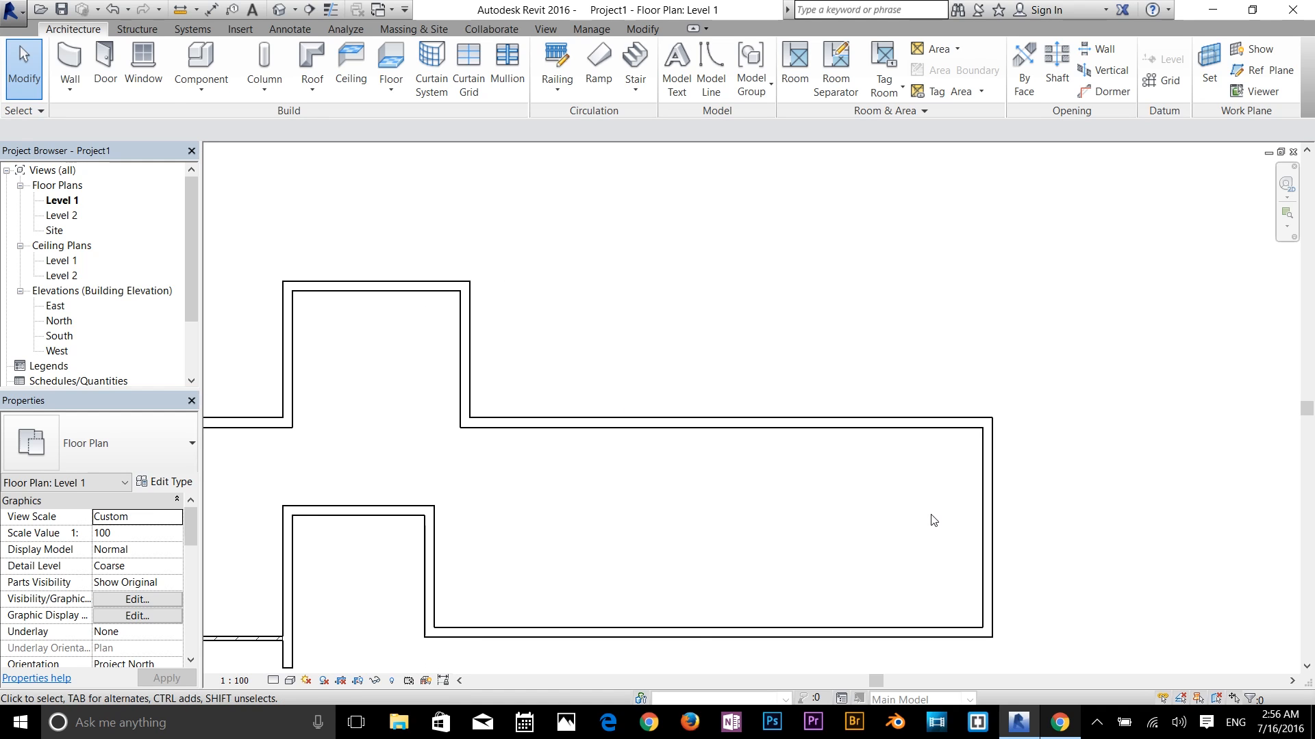
middle_click_drag(987, 545, 936, 545)
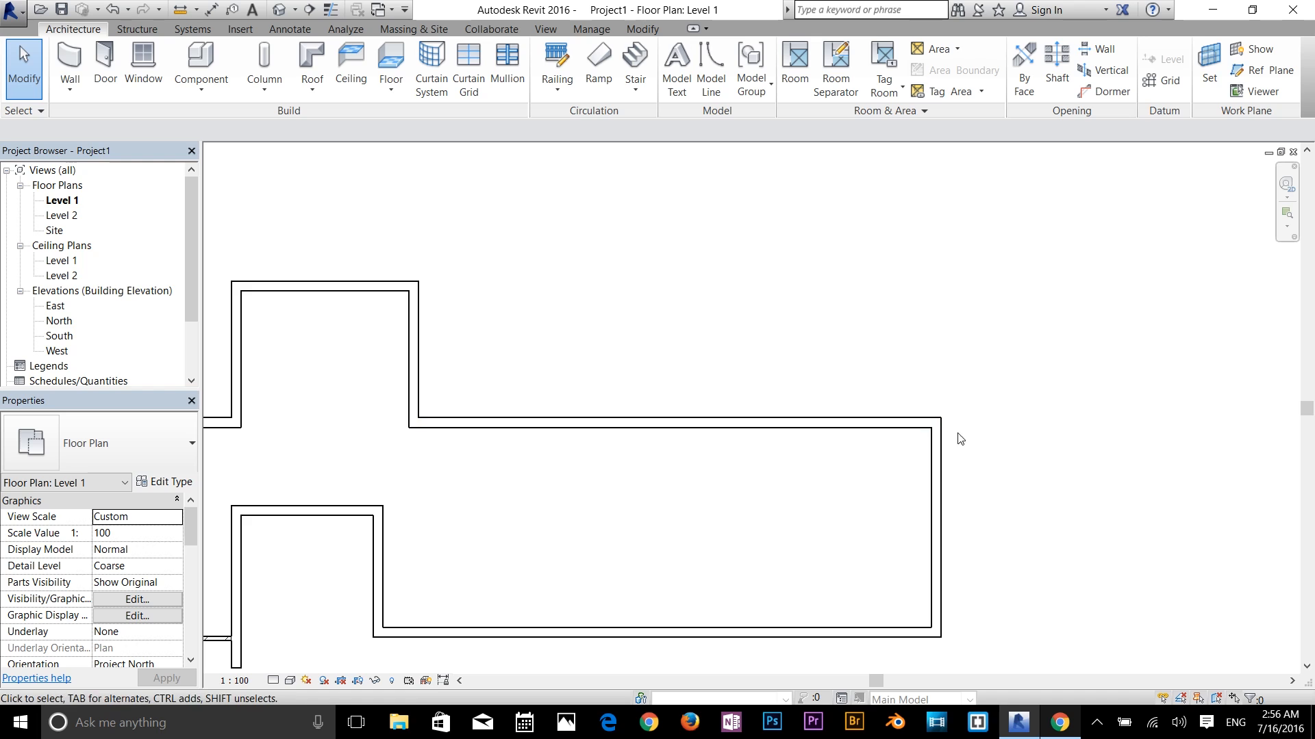
scroll(845, 445, "down", 1)
middle_click_drag(828, 380, 875, 426)
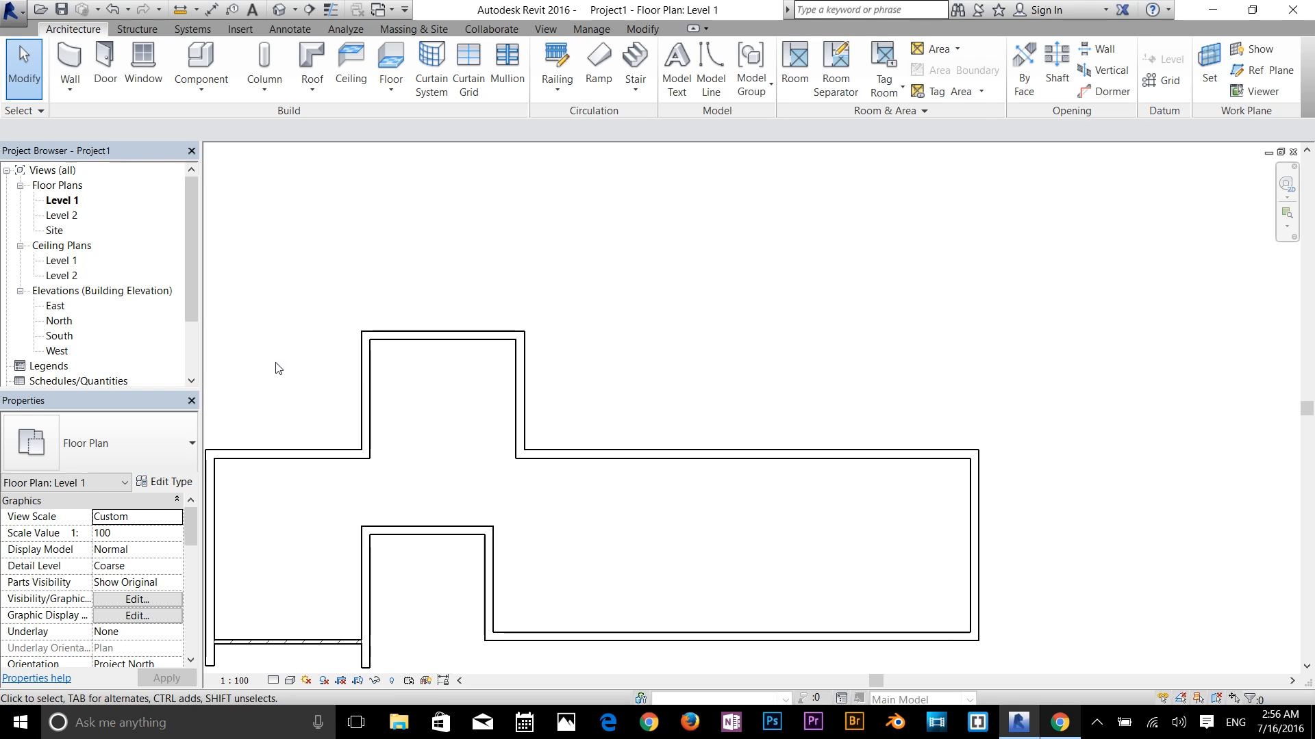
left_click(67, 76)
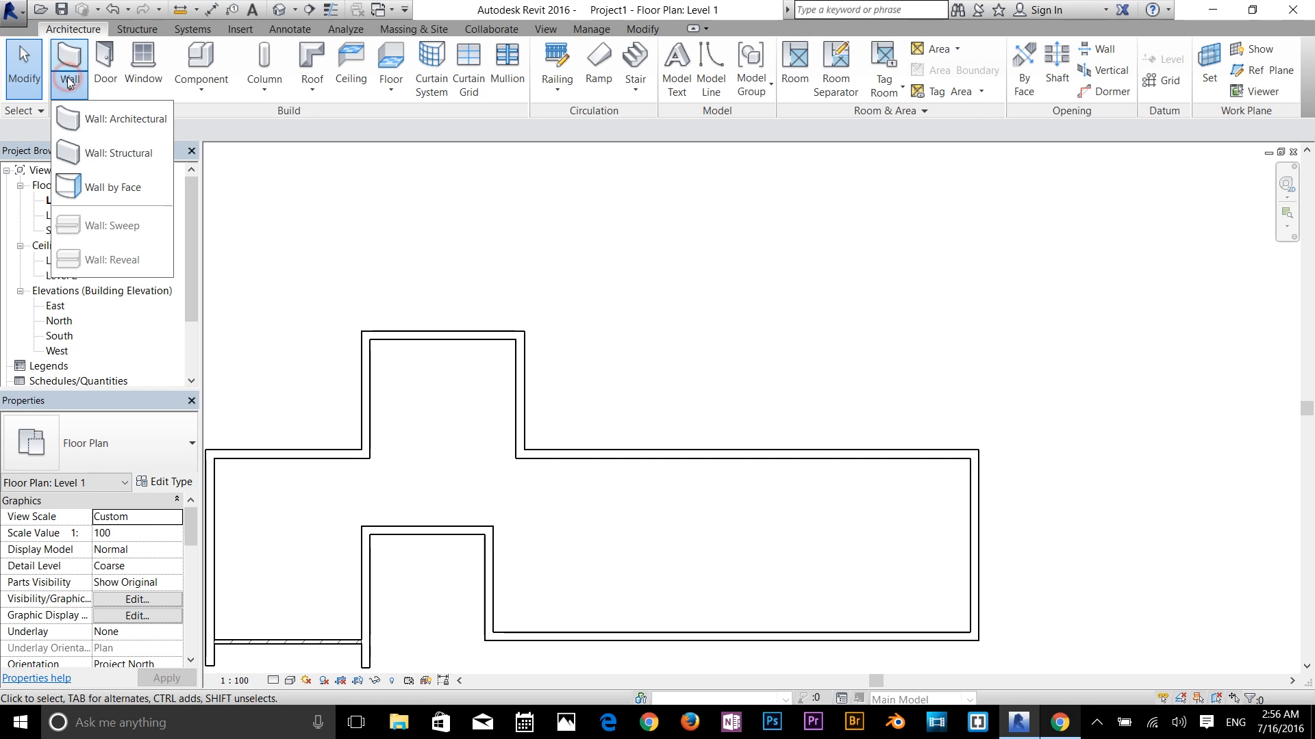
left_click(89, 118)
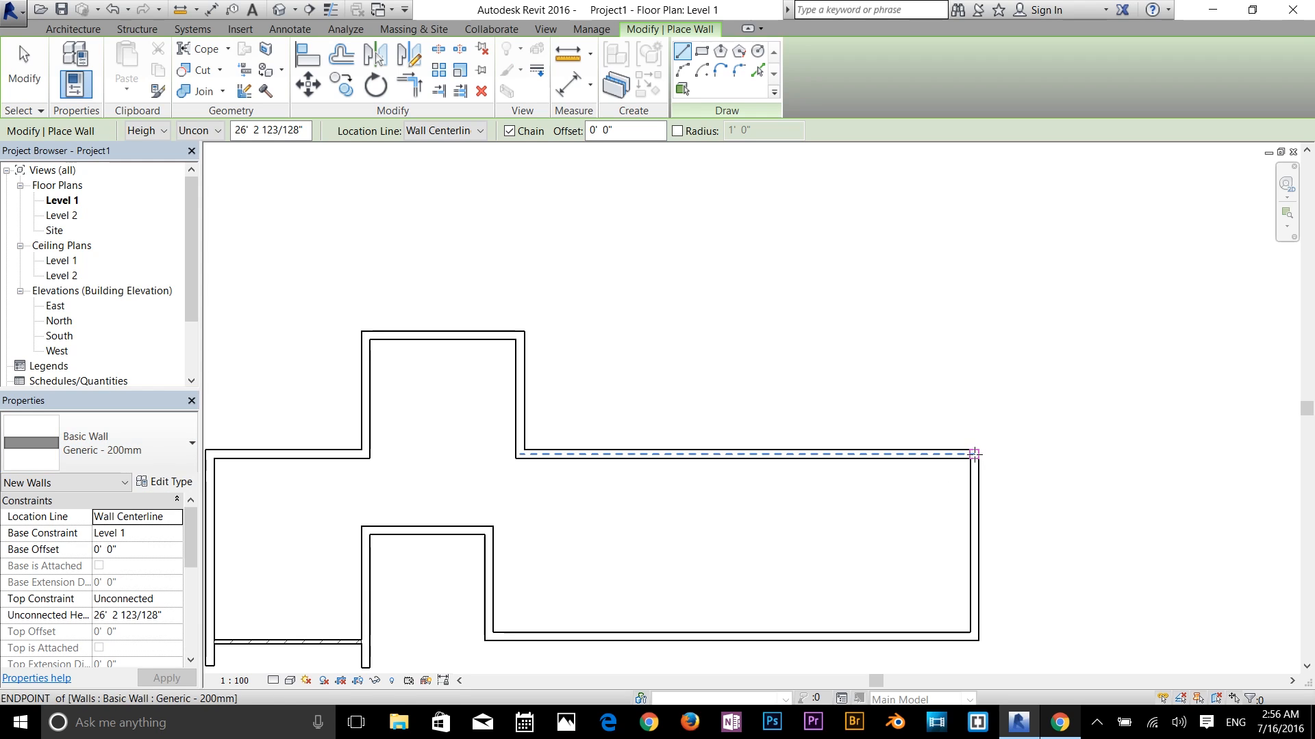
left_click(975, 454)
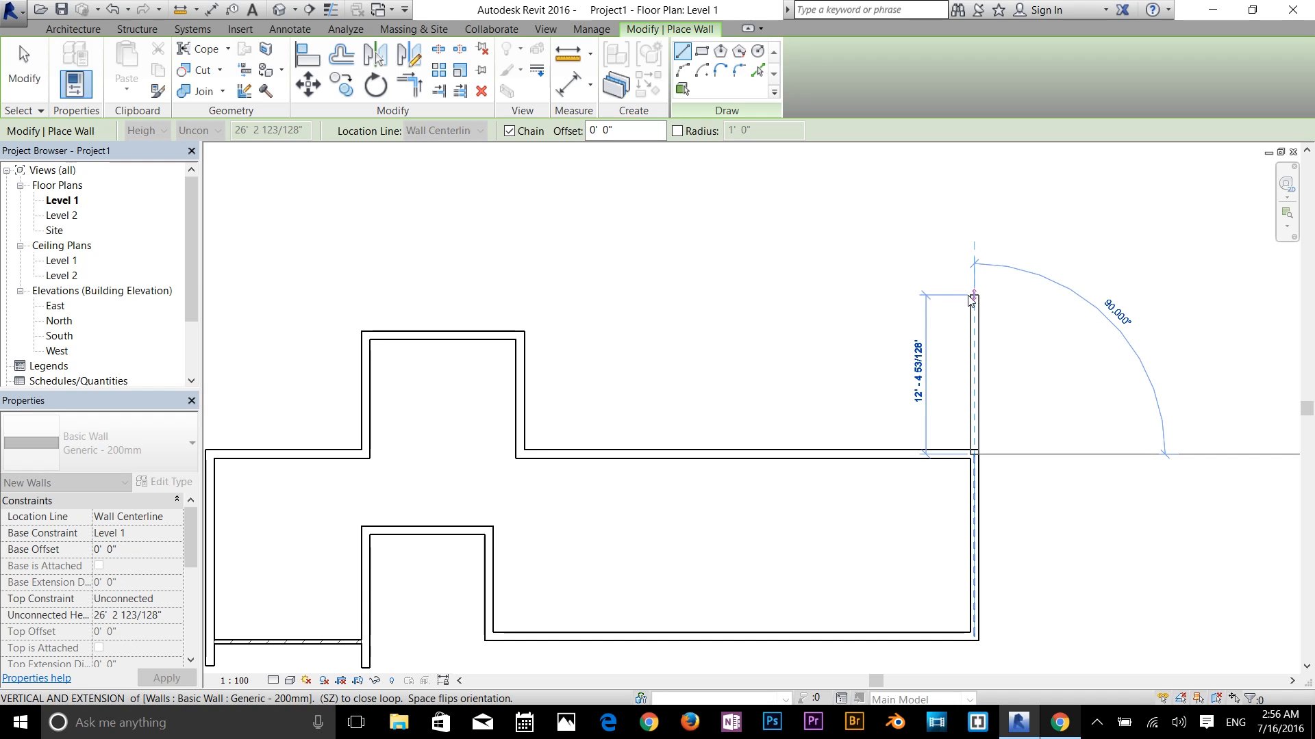
type("21 6")
key("Return")
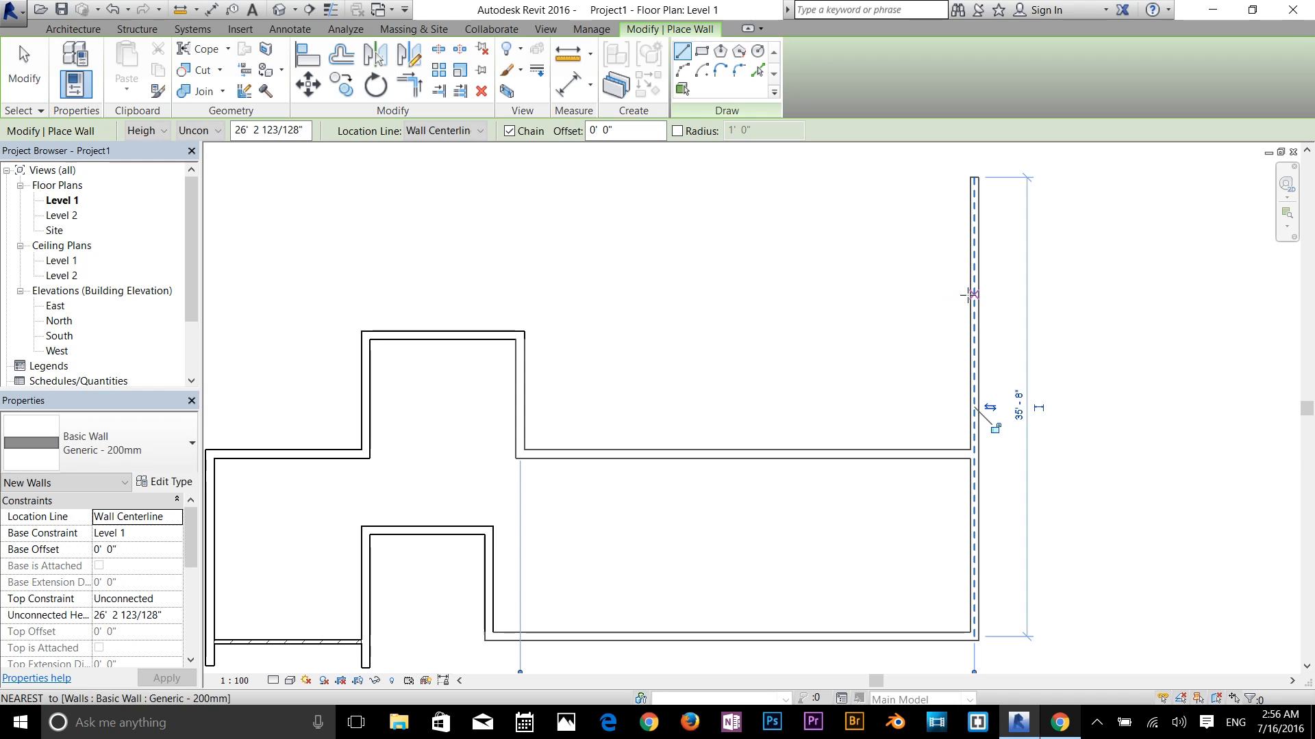
Draw a 21' wall west from the north end of the extended east wall and run it south to the existing horizontal wall
scroll(970, 294, "down", 1)
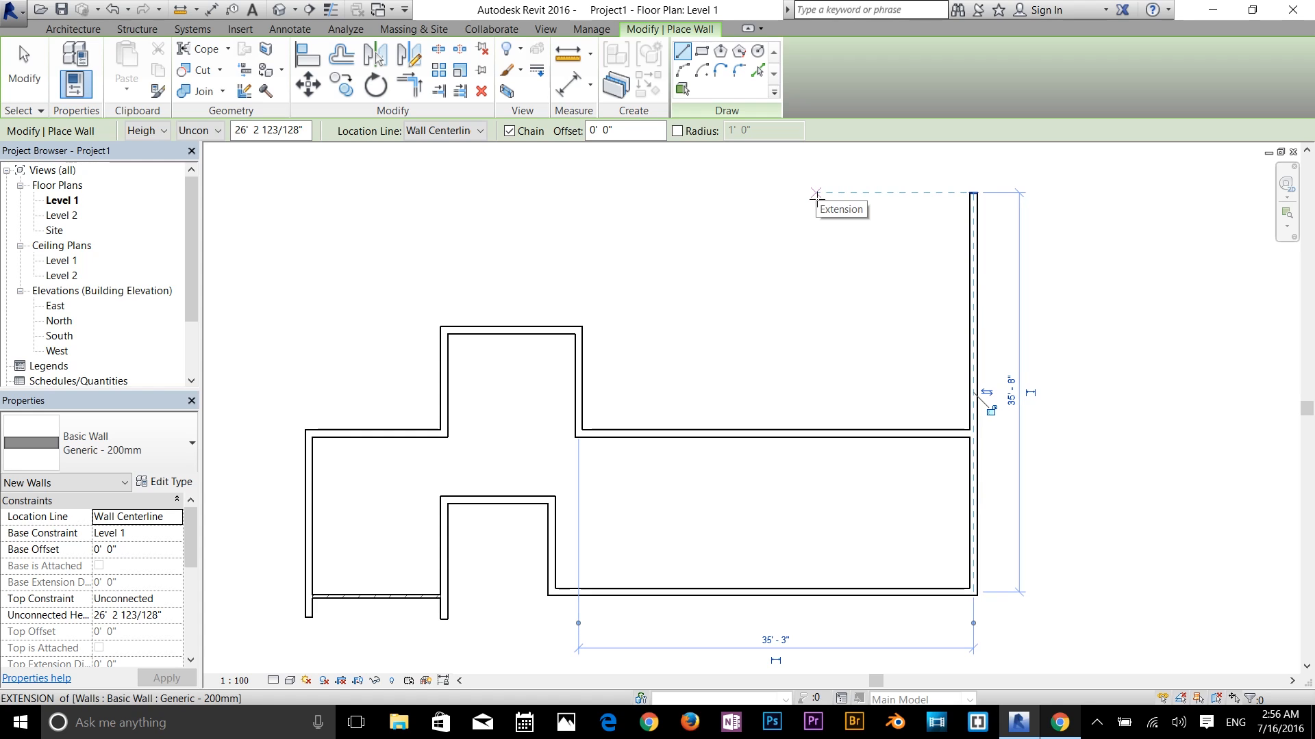
left_click(973, 191)
left_click(973, 192)
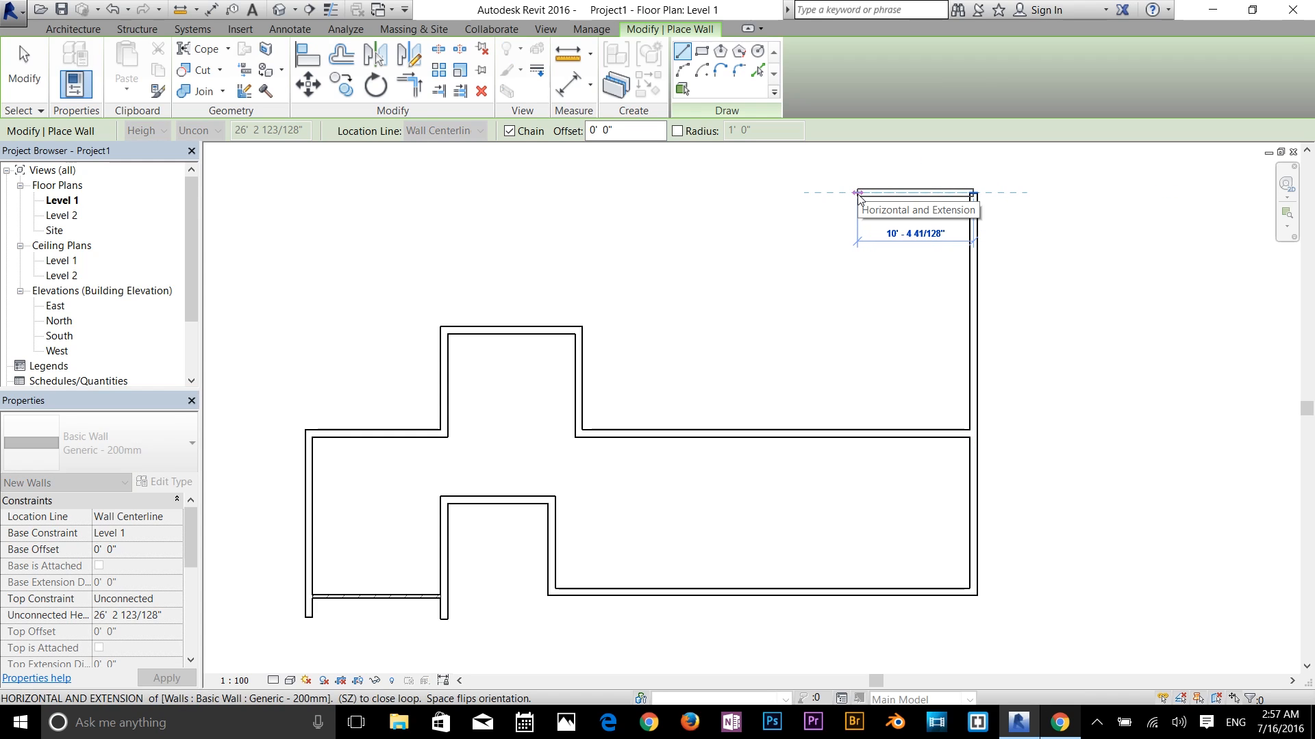
type("21")
key("Return")
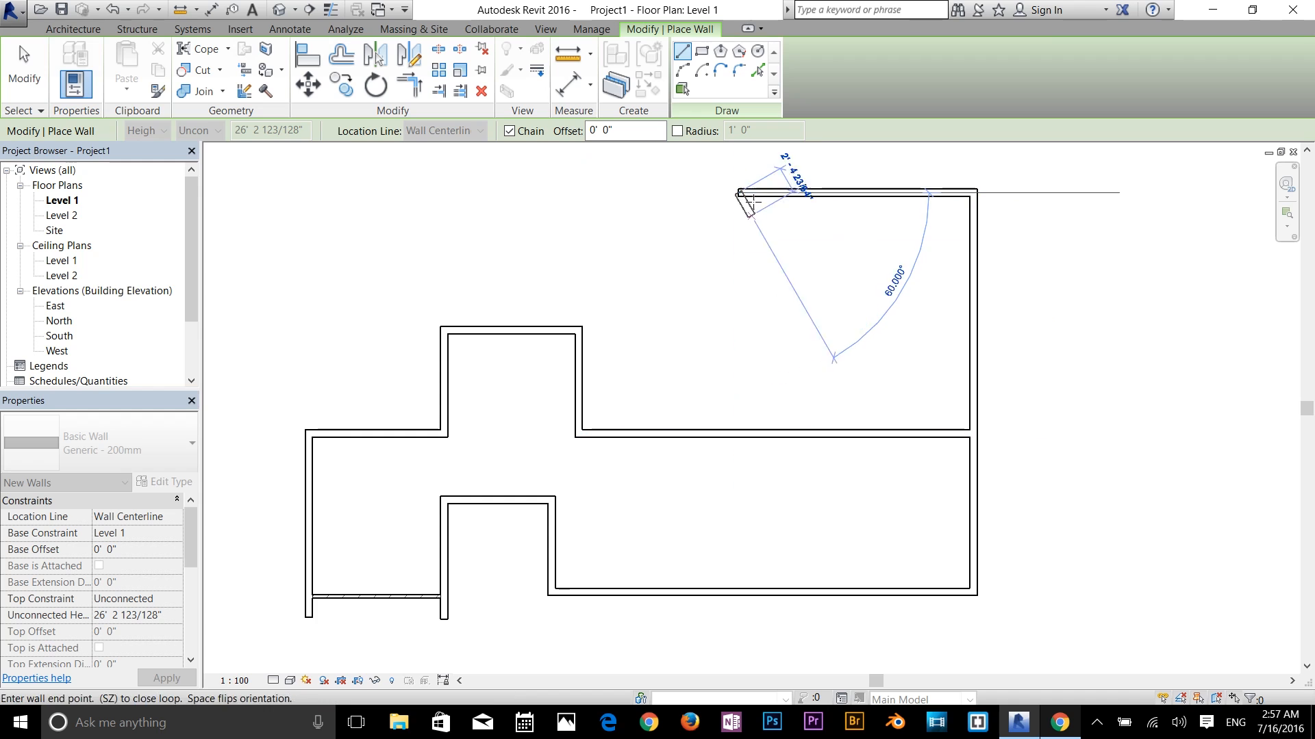
left_click(730, 433)
key("Escape")
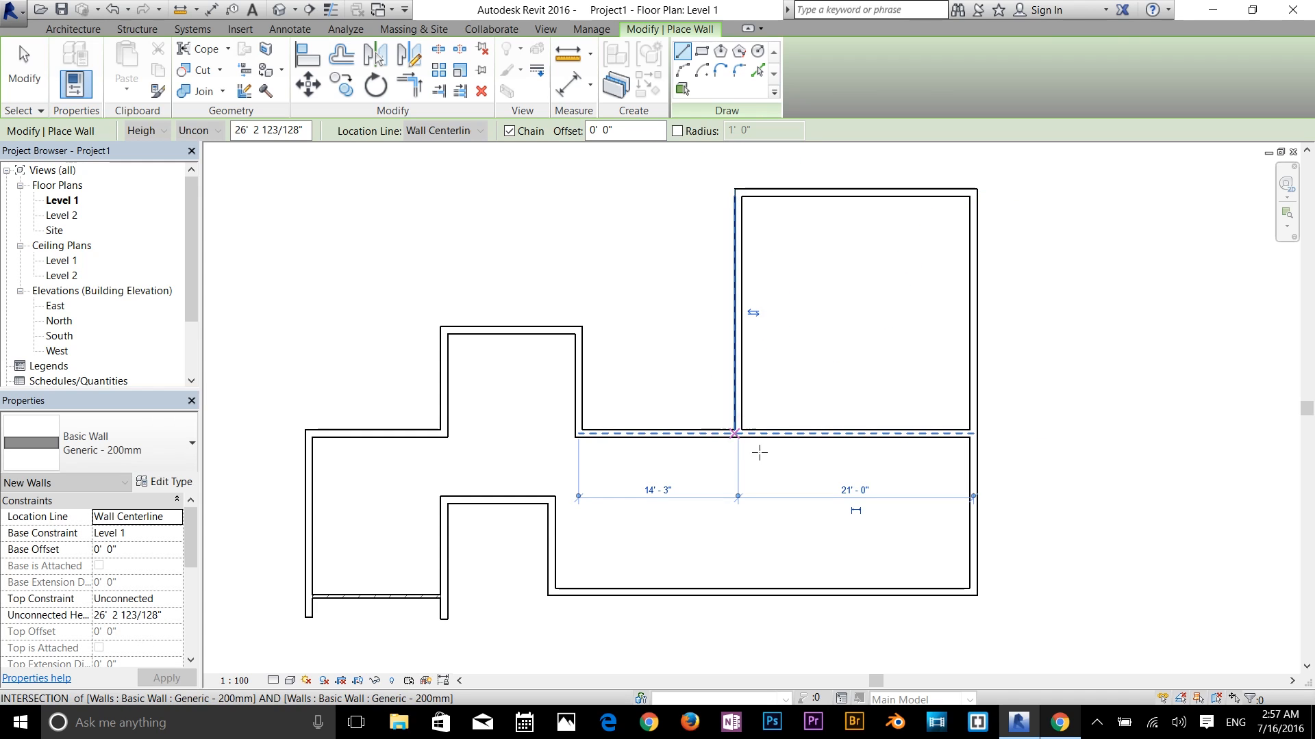
Draw a 3' wall north from the new room's south wall, about 7' 5" west of the east wall
scroll(1005, 435, "up", 2)
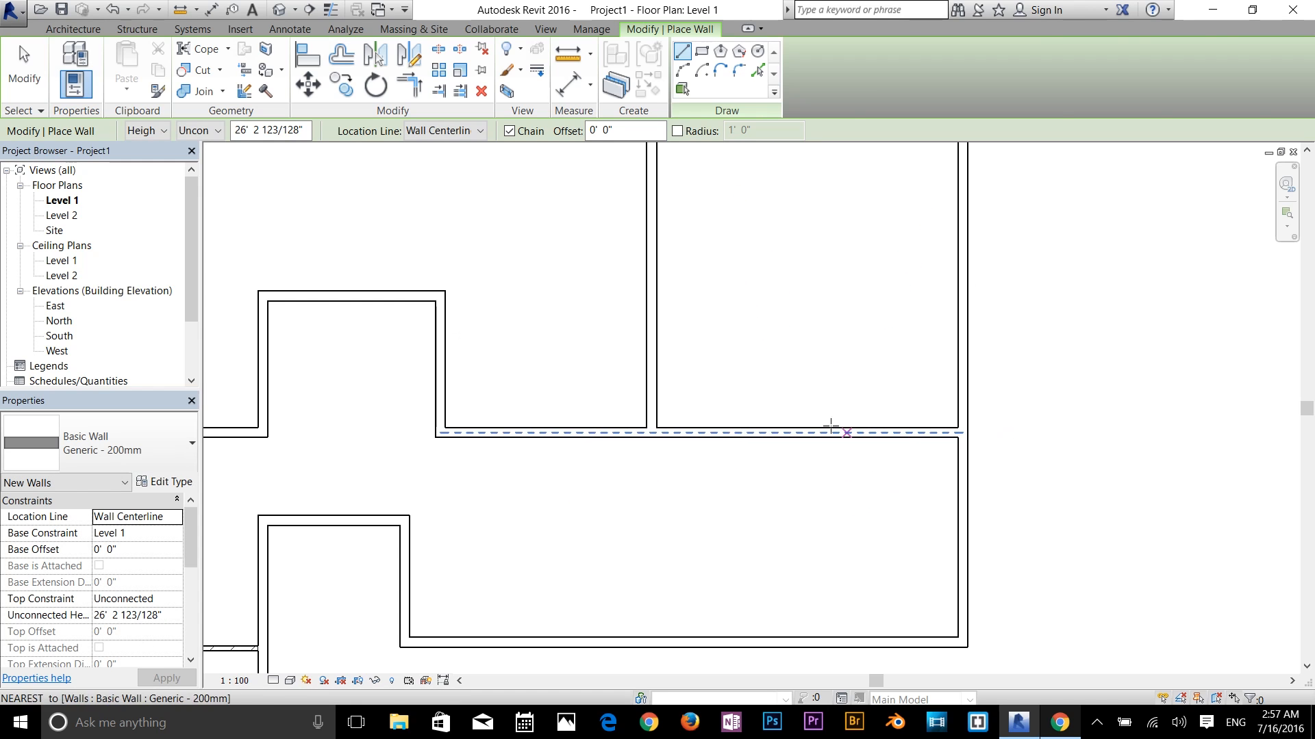
key("Escape")
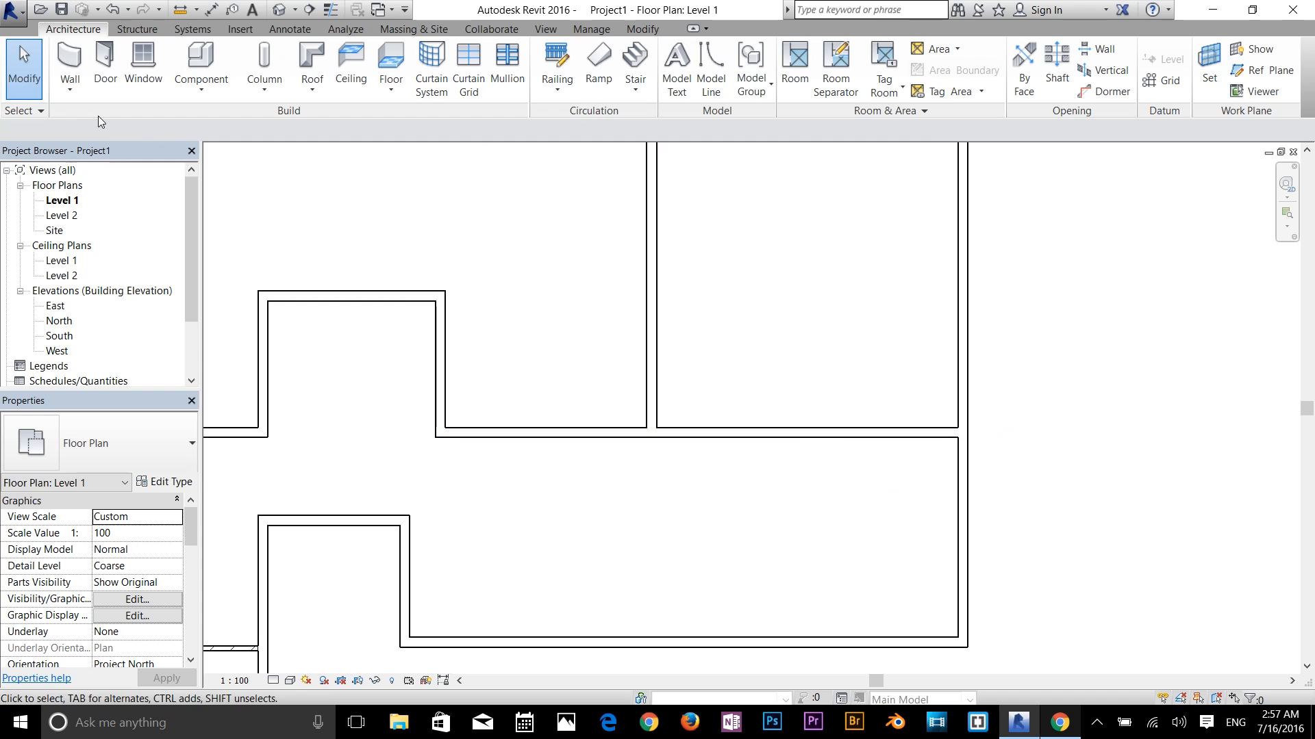
left_click(70, 89)
left_click(103, 118)
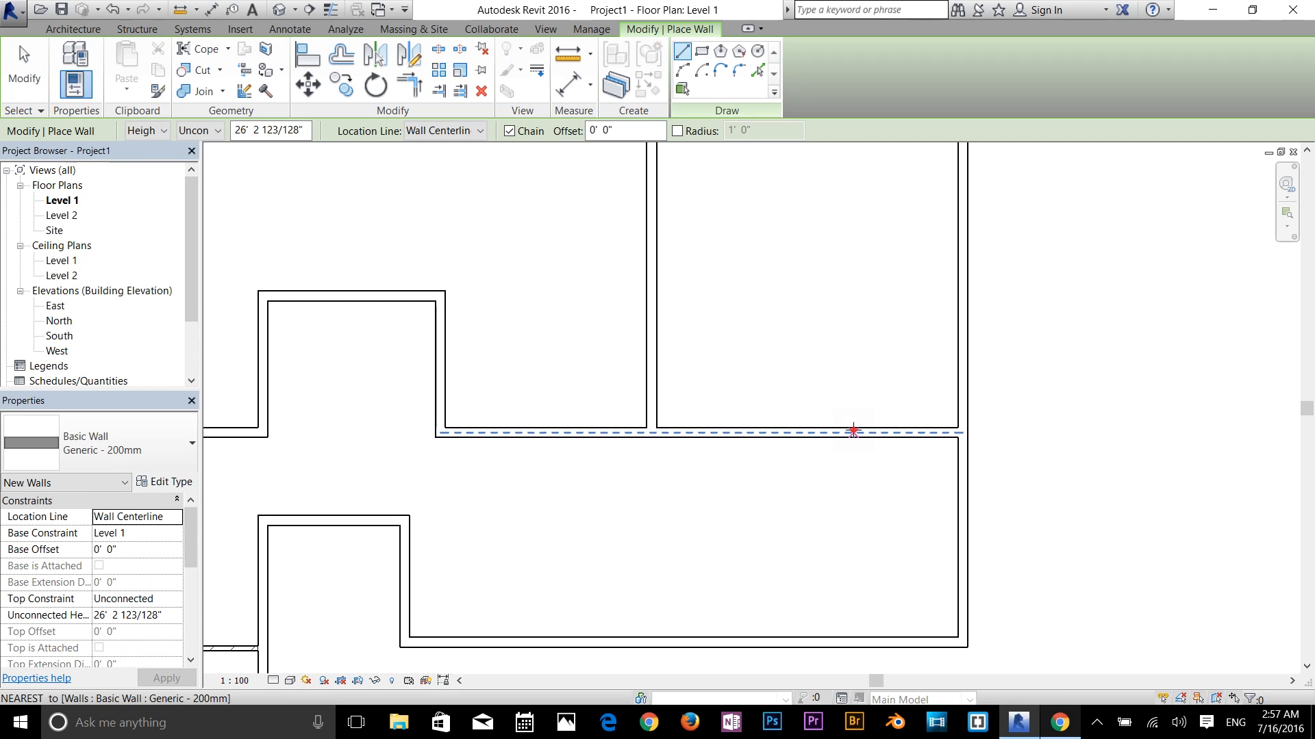
left_click(853, 431)
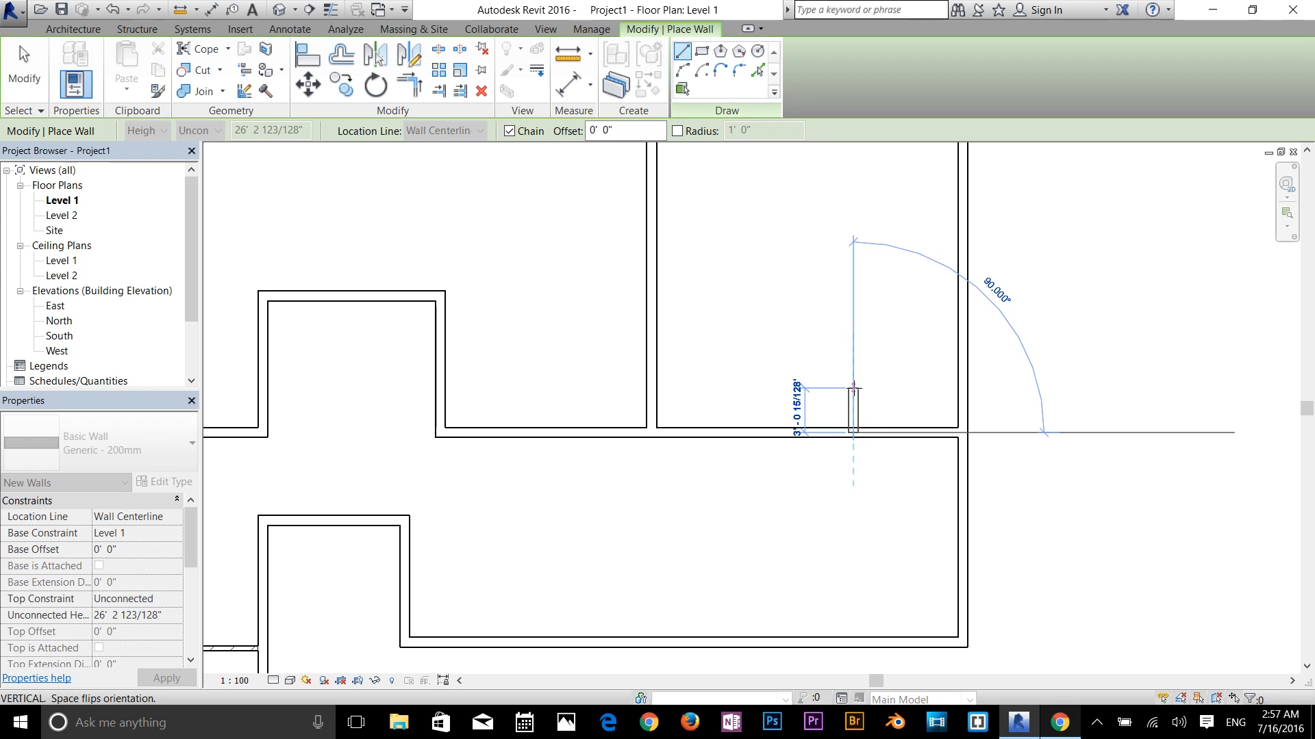
type("3")
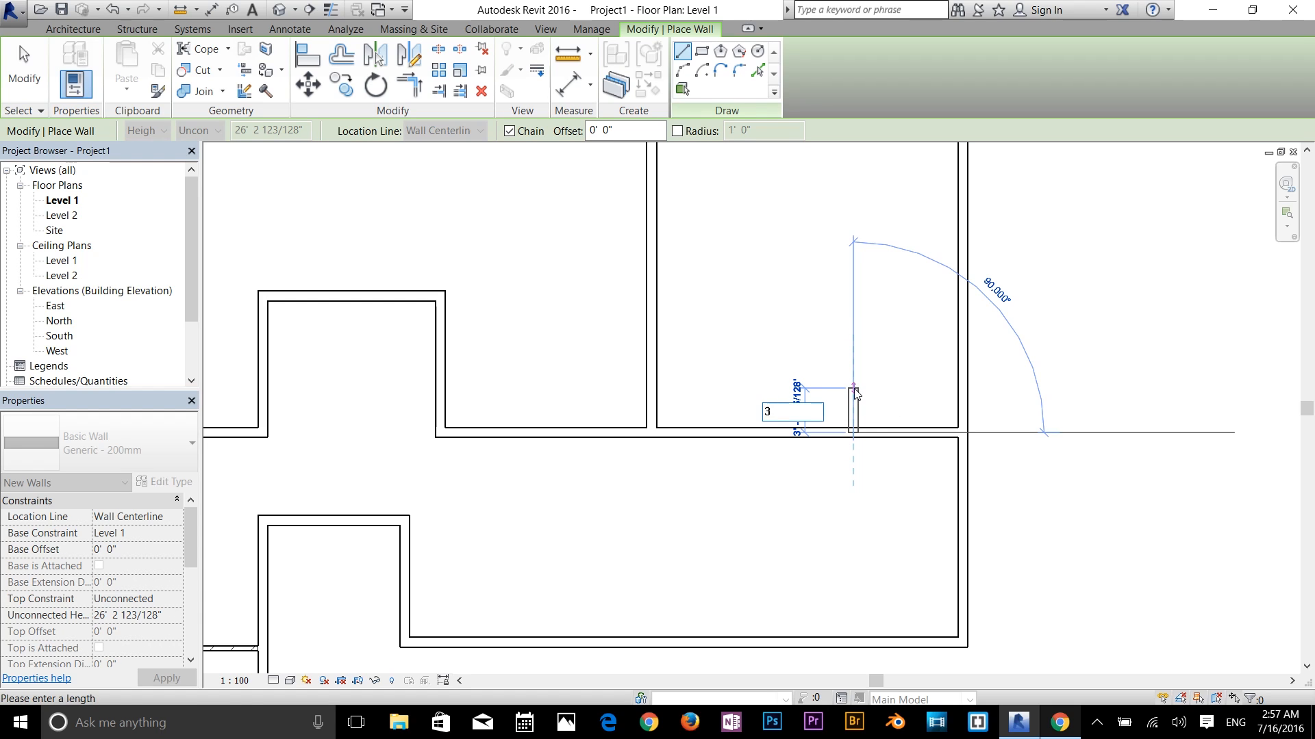
key("Return")
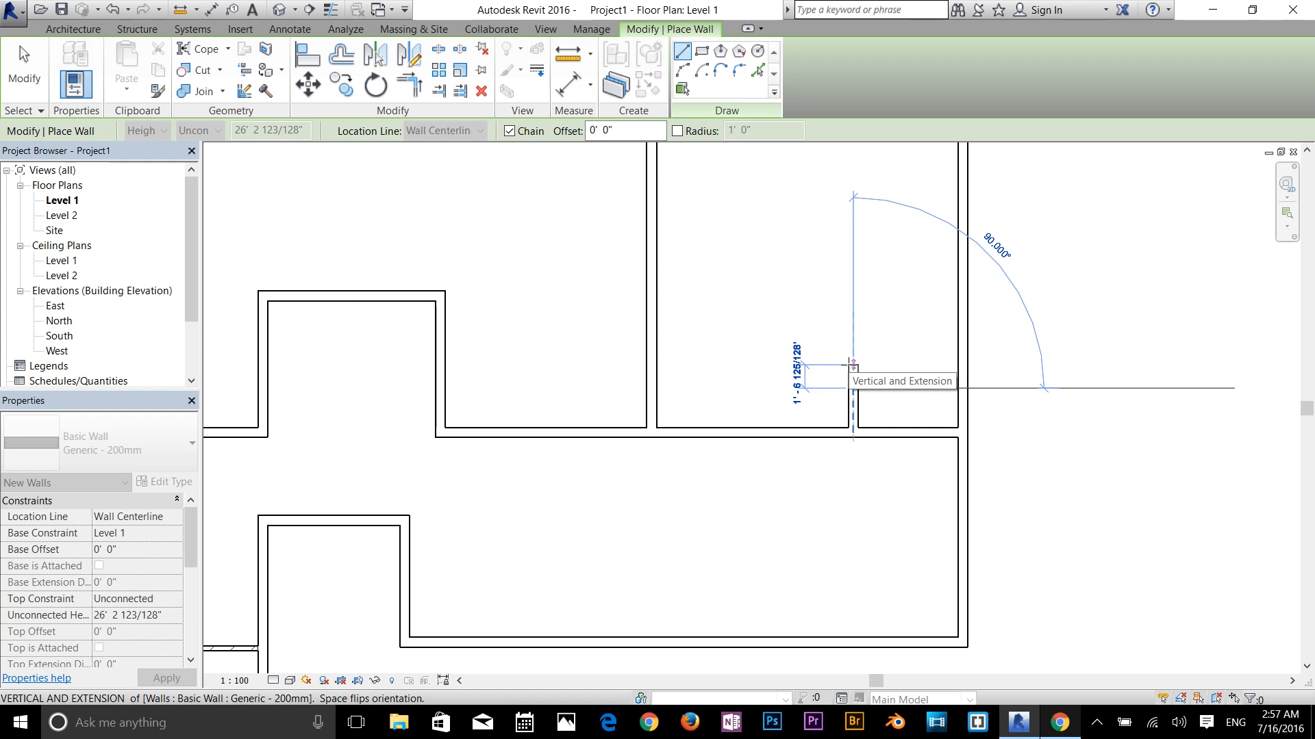
Extend the short wall north to 4' in total and connect its top to the east wall with a horizontal wall
type("4")
key("Return")
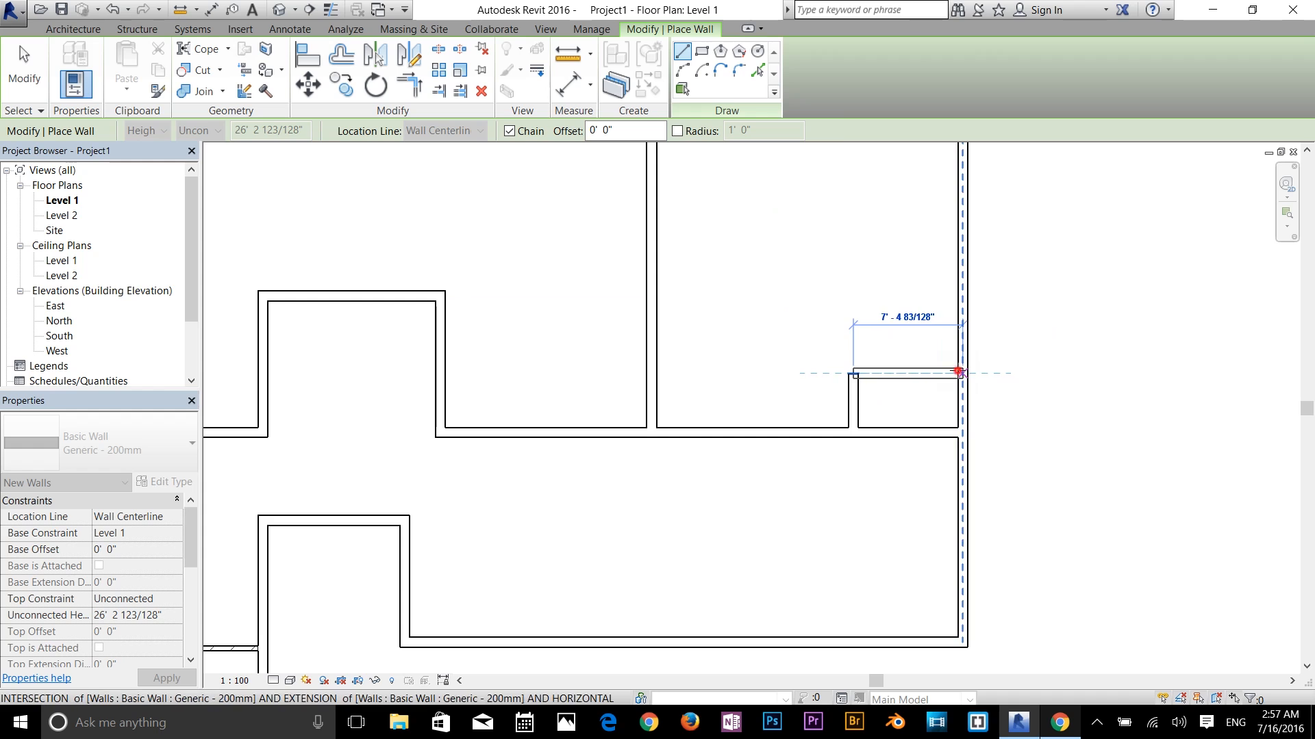
left_click(958, 372)
key("Escape")
key("Escape")
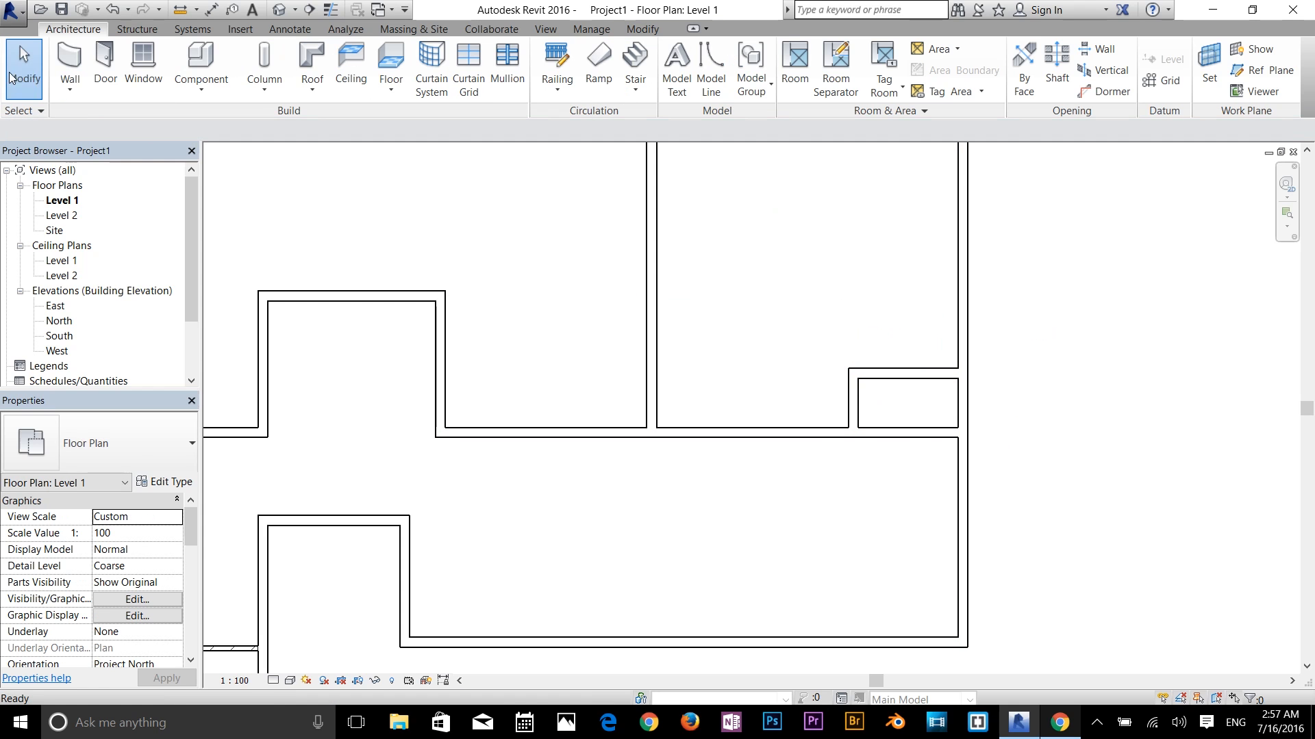
Shorten the new room's south wall so its east end stops at the 4' wall, opening the corner recess to the main space
left_click(889, 432)
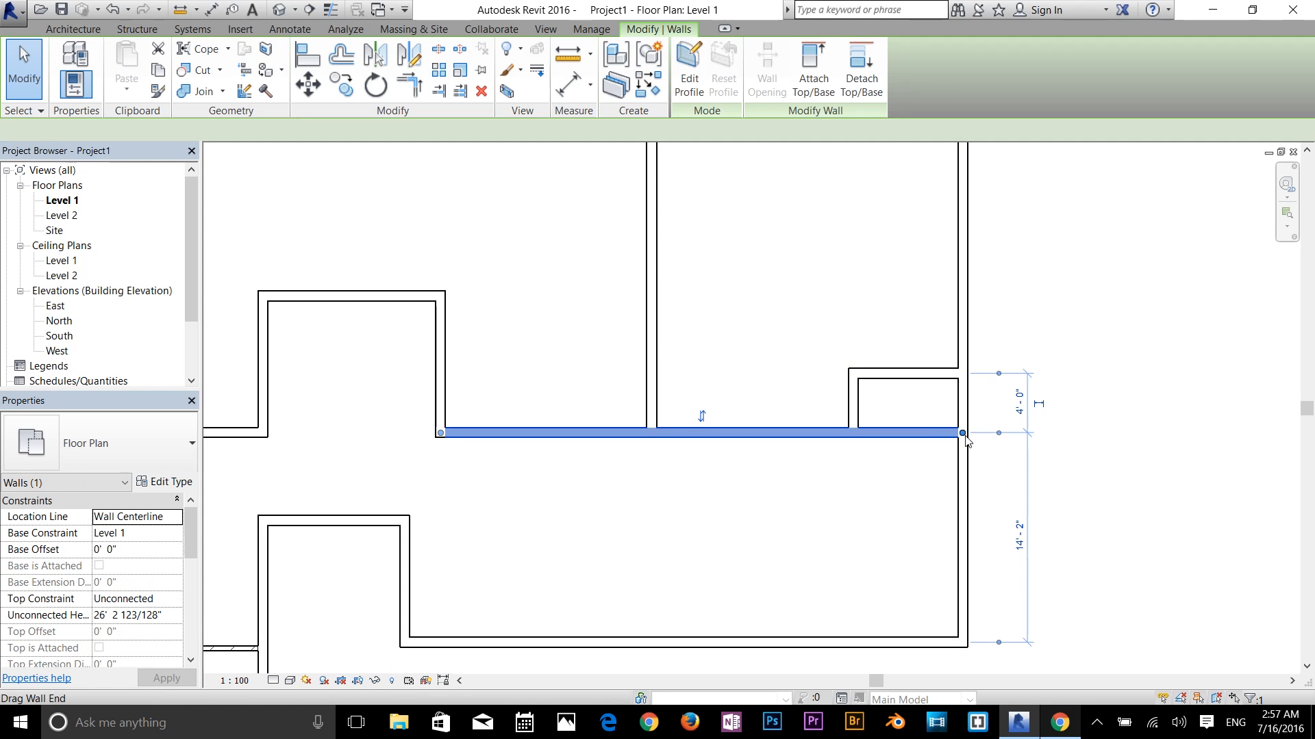
left_click_drag(962, 433, 853, 432)
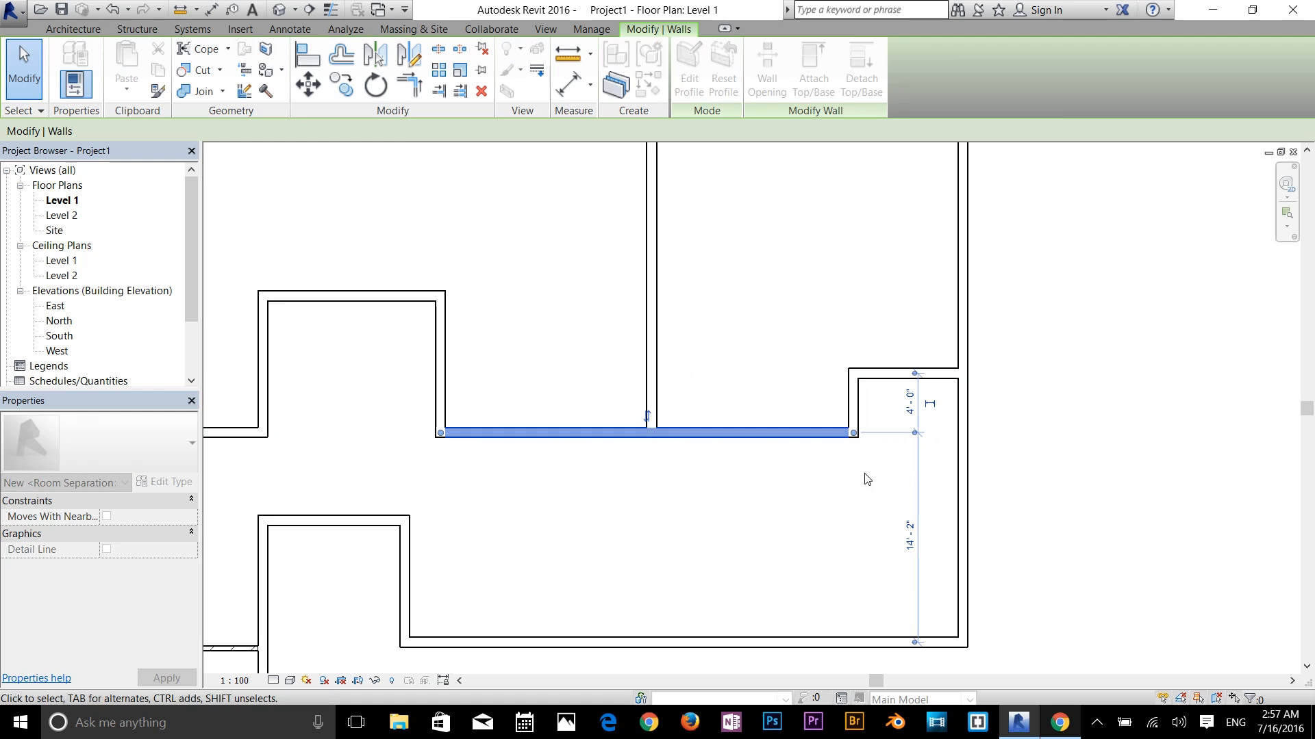
left_click(860, 478)
scroll(724, 498, "down", 3)
middle_click_drag(607, 456, 745, 471)
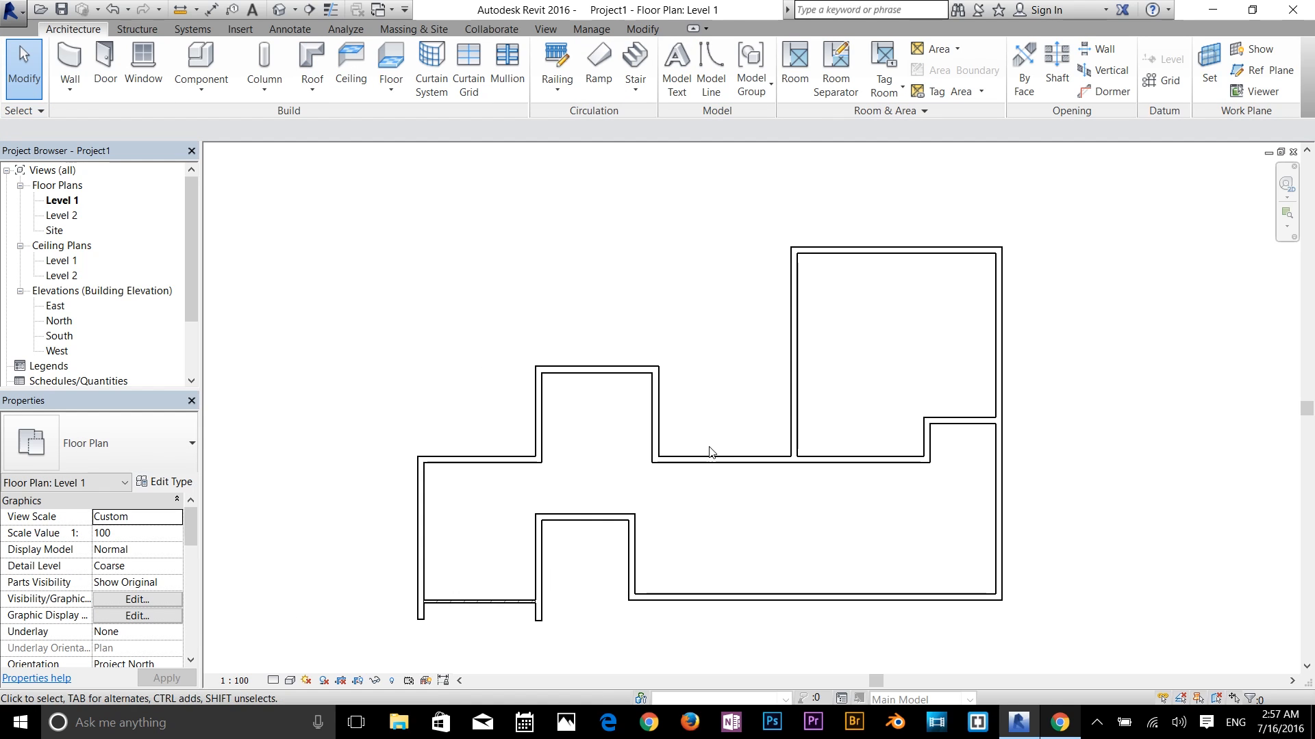
Replace the northeast room's north wall with a Generic - 90mm Brick wall spanning its side walls, about 1' 4" south of their ends
left_click(892, 250)
key("Delete")
left_click(69, 87)
left_click(80, 118)
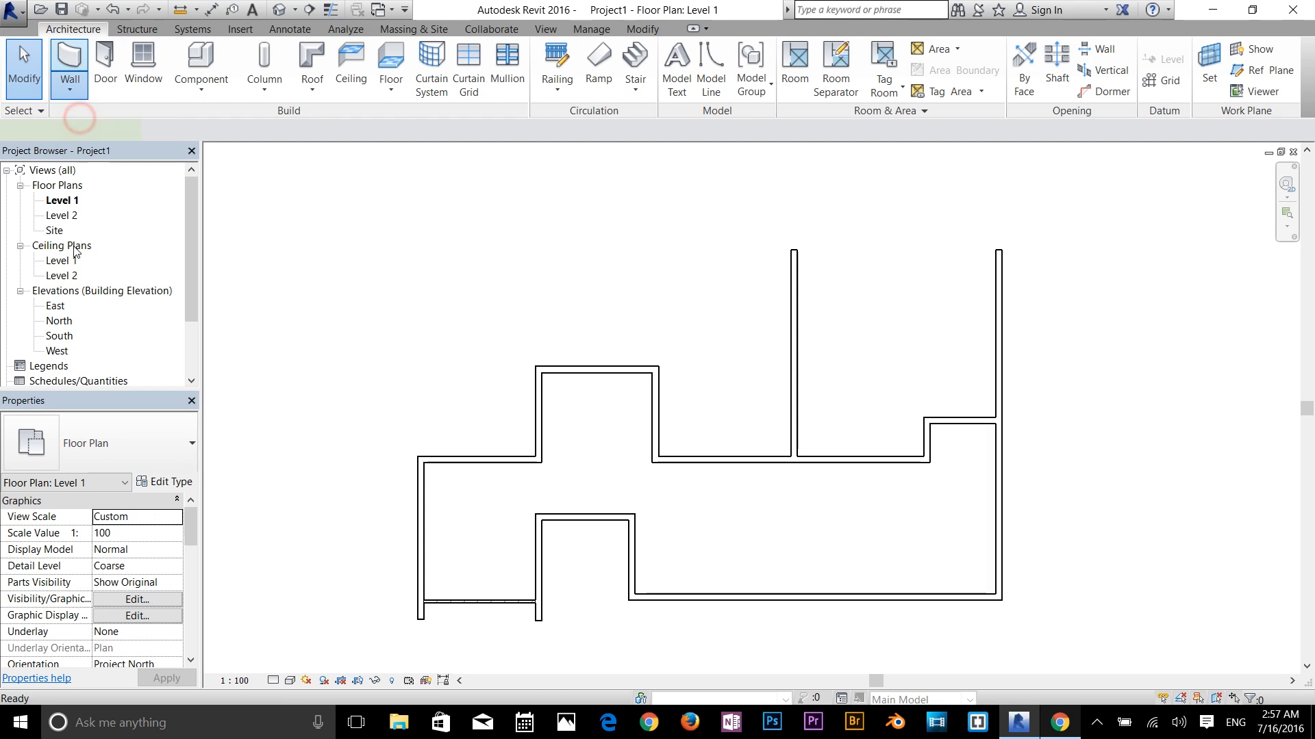
left_click(104, 446)
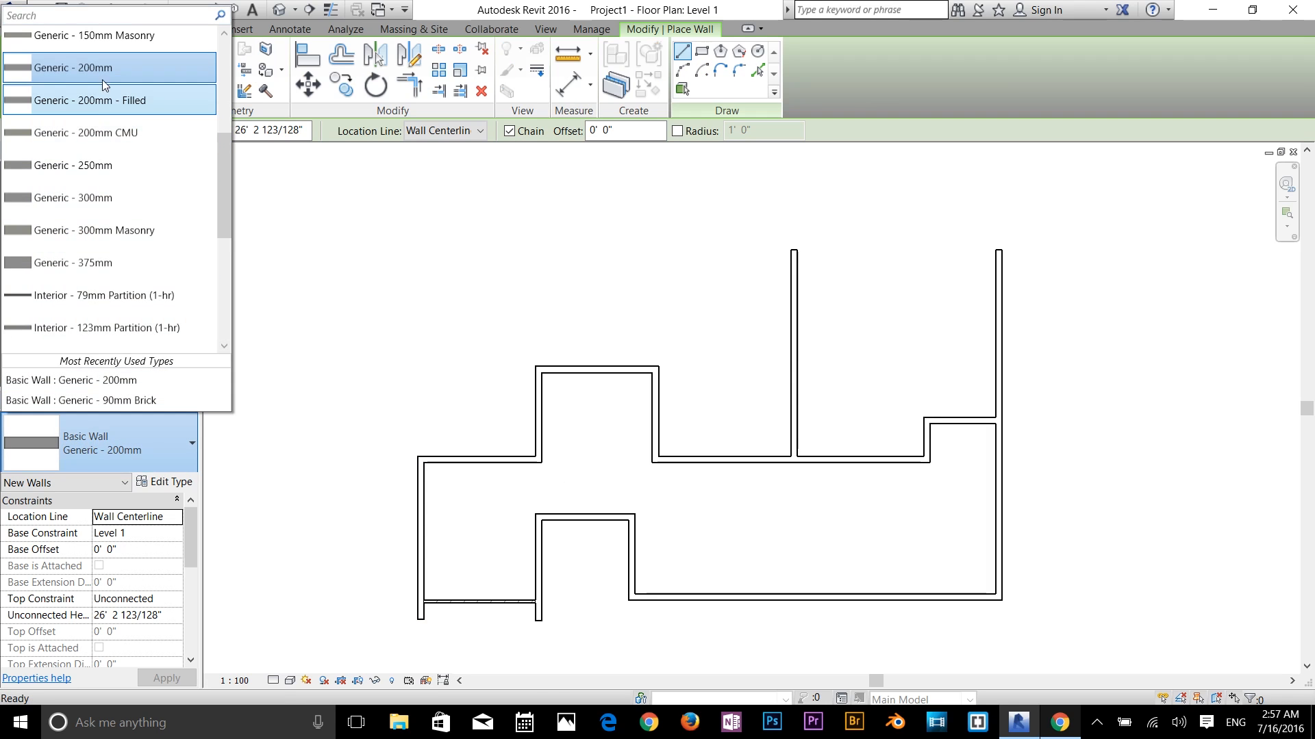
scroll(101, 151, "up", 2)
left_click(96, 52)
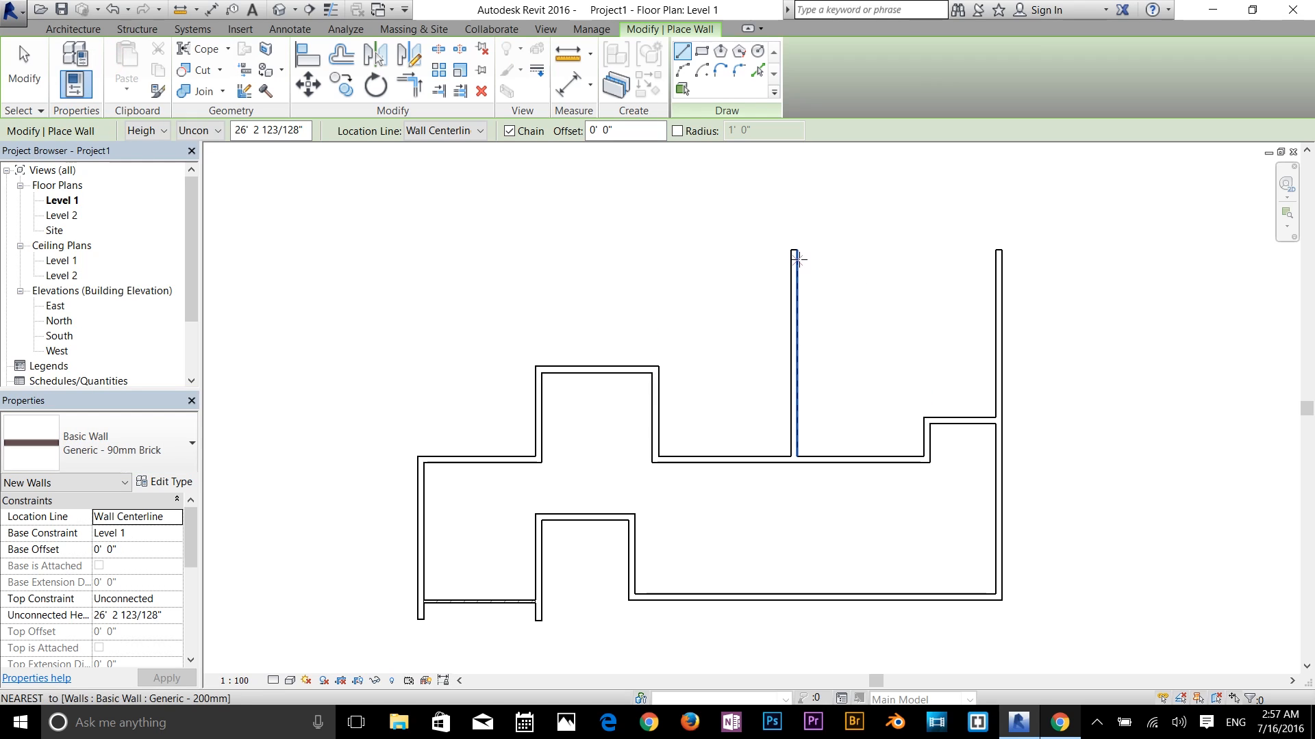
left_click(794, 262)
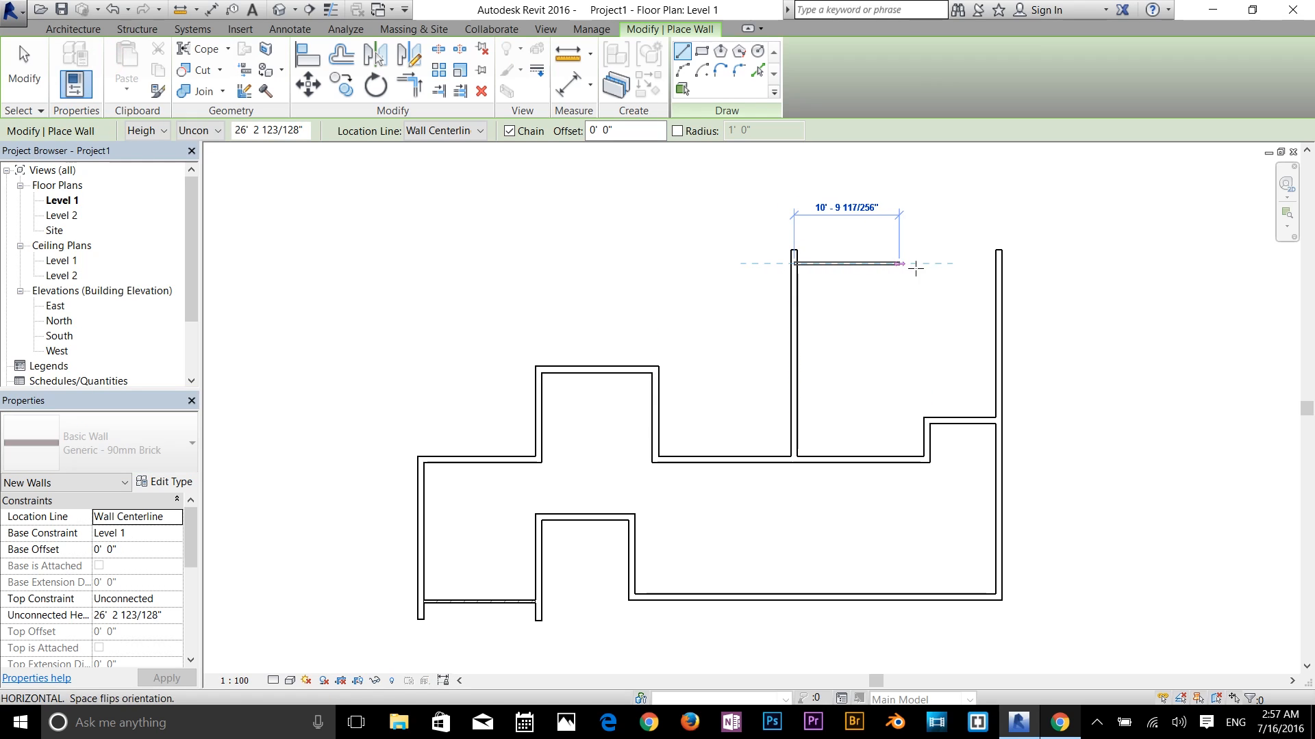
left_click(998, 263)
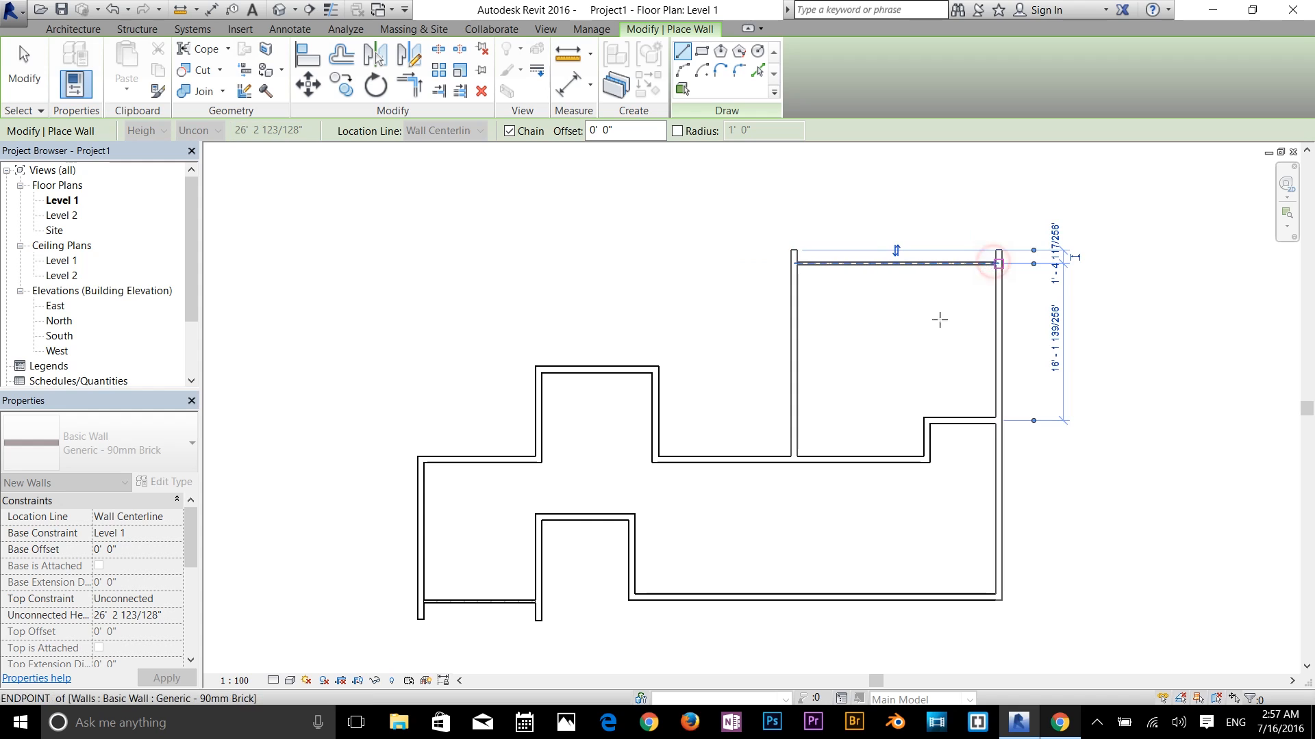
key("Escape")
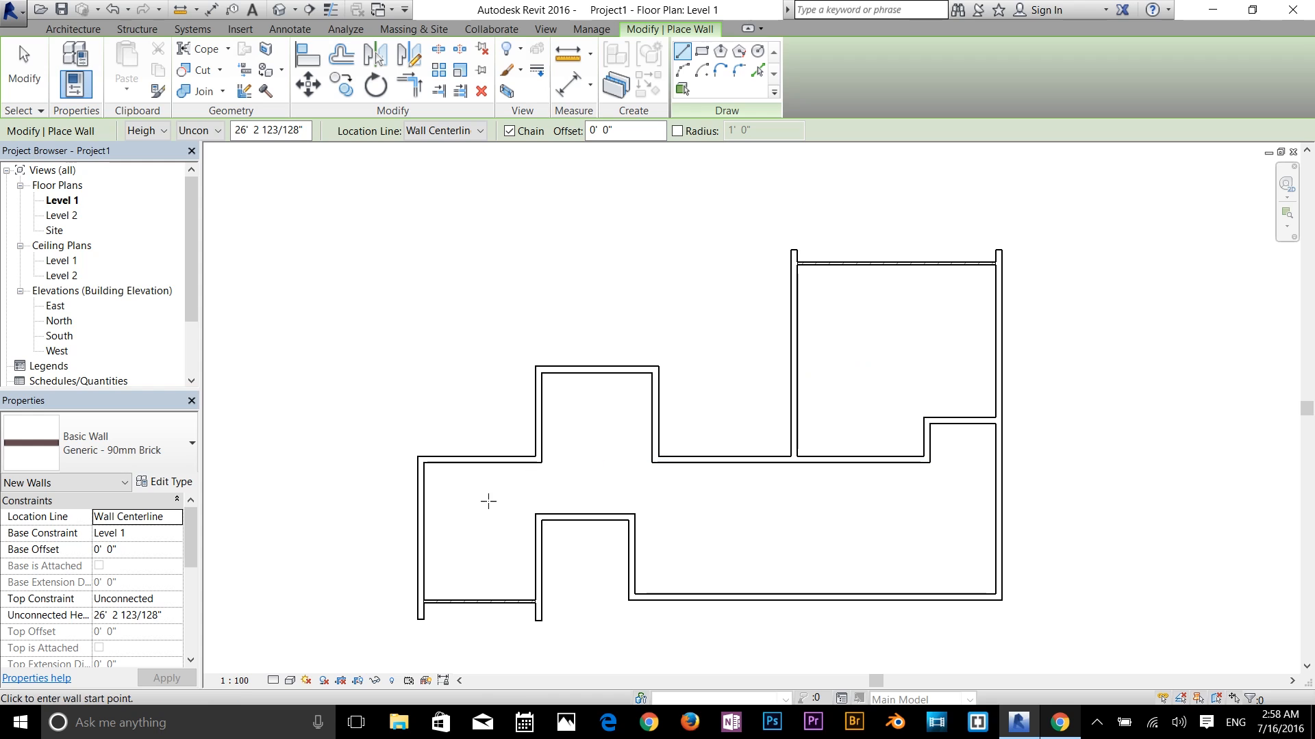
scroll(390, 454, "up", 2)
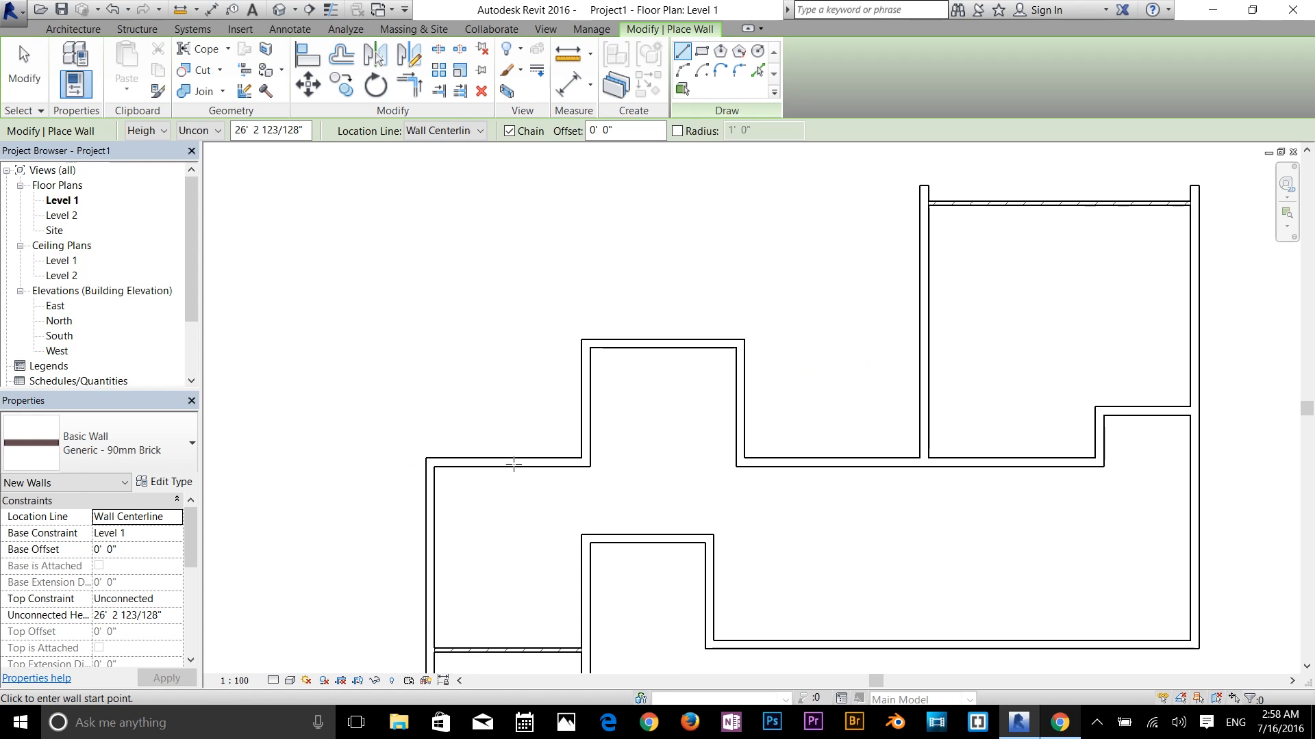
key("Escape")
left_click(70, 88)
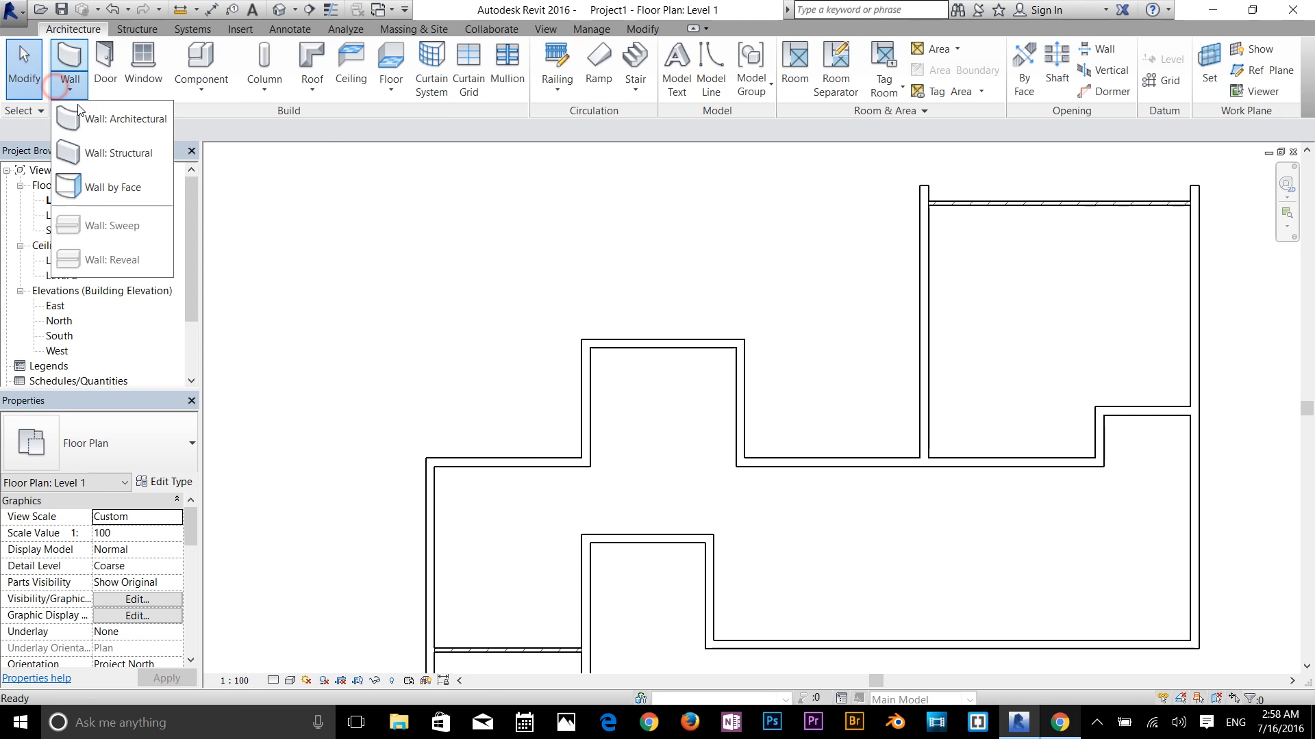
left_click(85, 117)
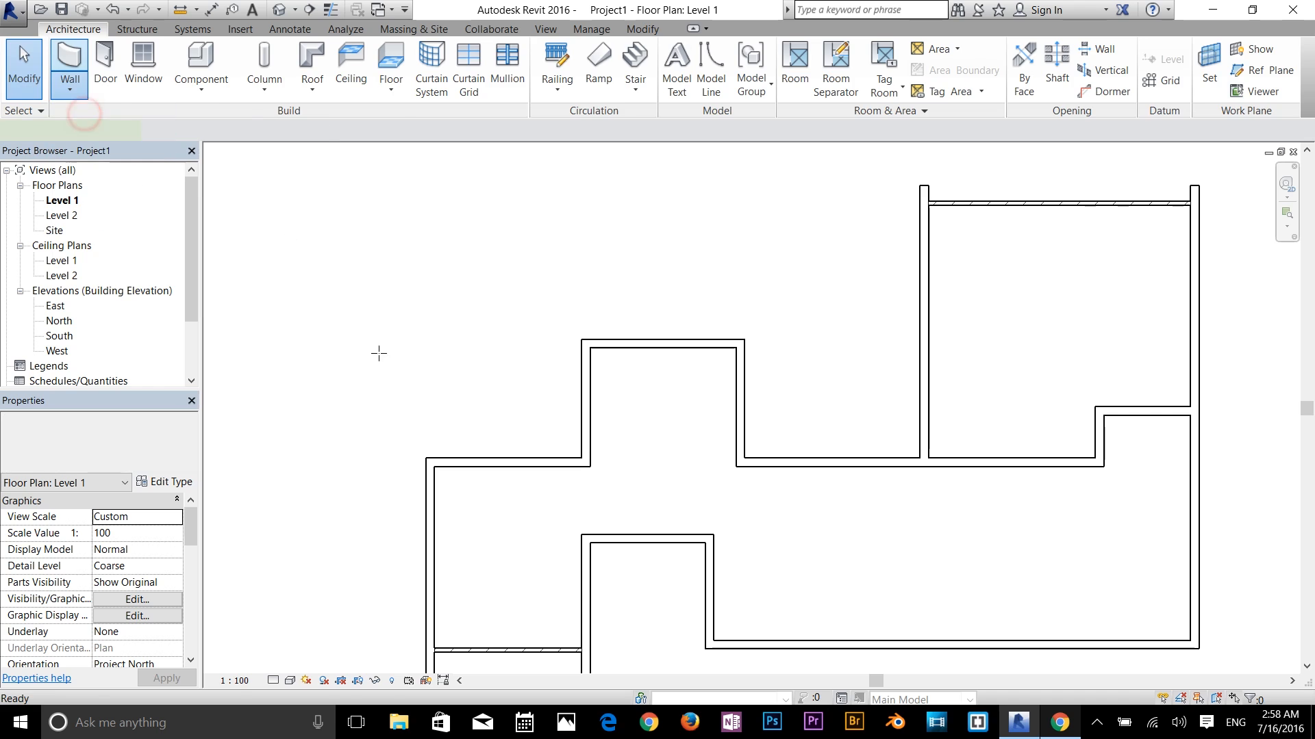
left_click(430, 460)
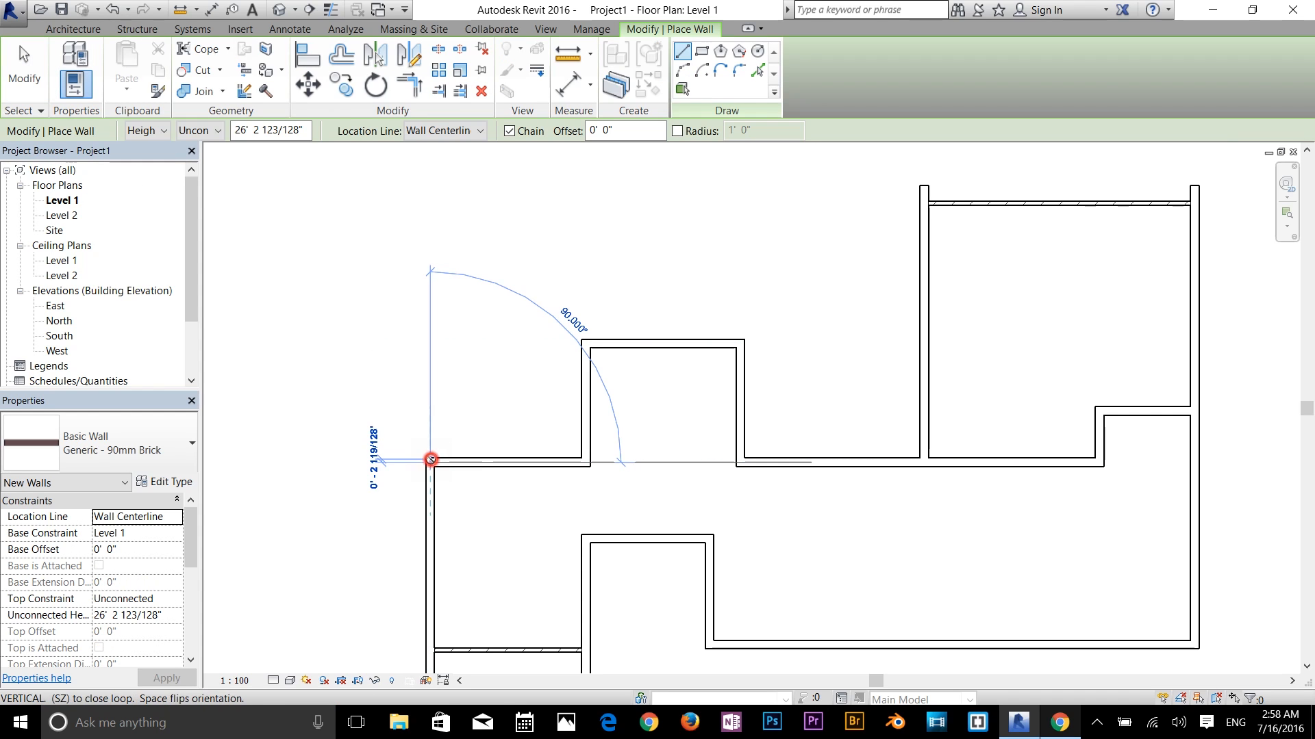
key("Escape")
key("Escape")
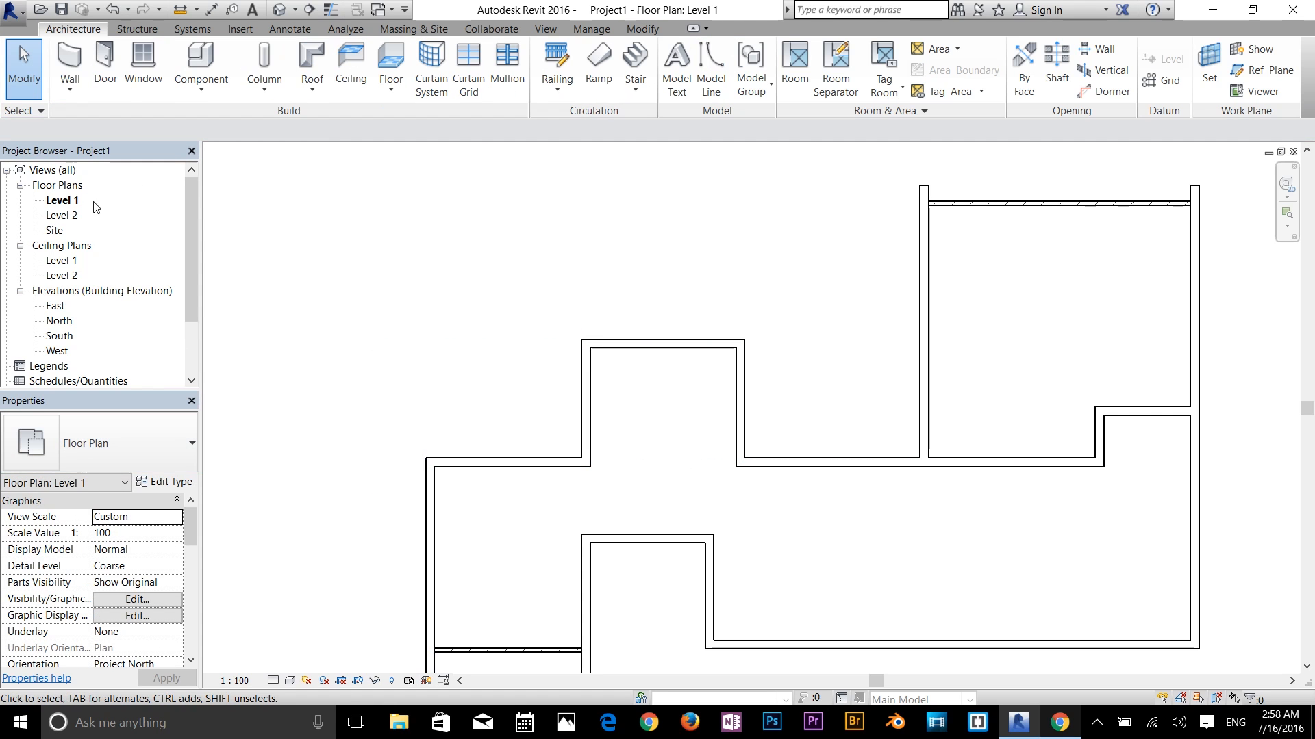
left_click(70, 84)
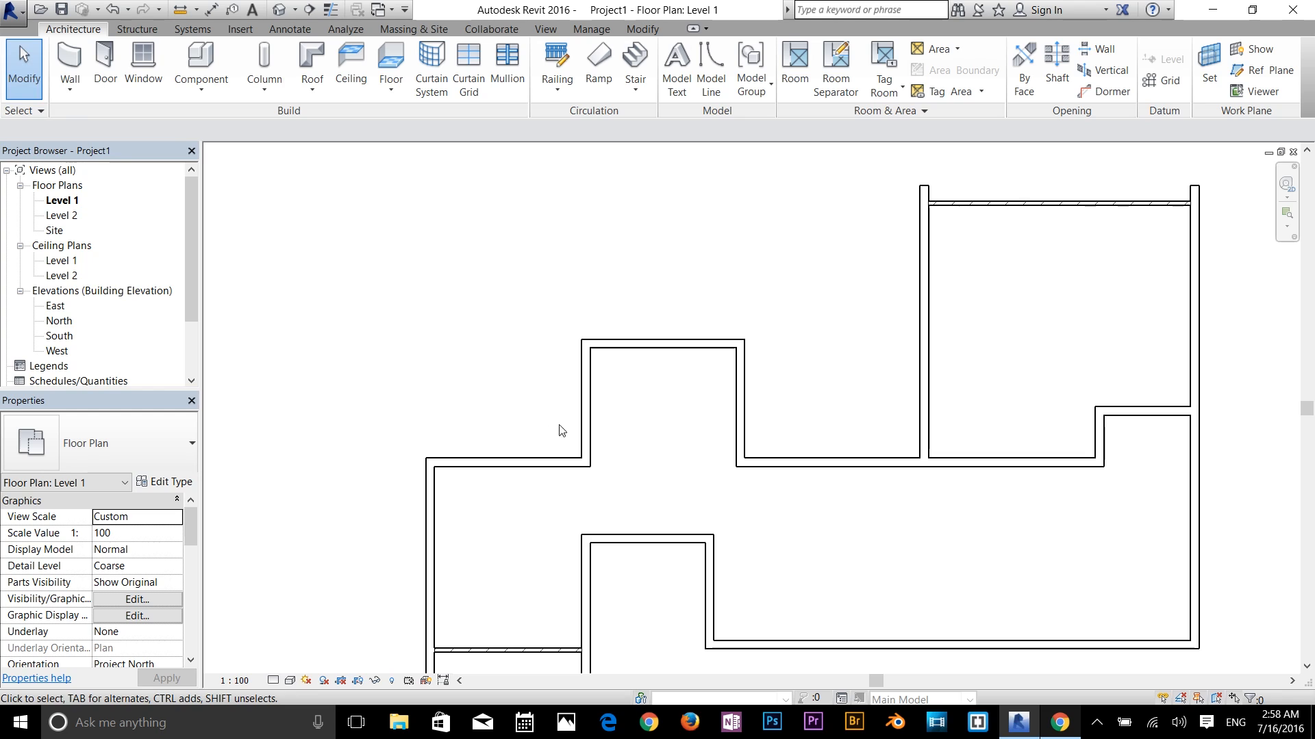
scroll(569, 413, "down", 1)
middle_click_drag(892, 502, 802, 473)
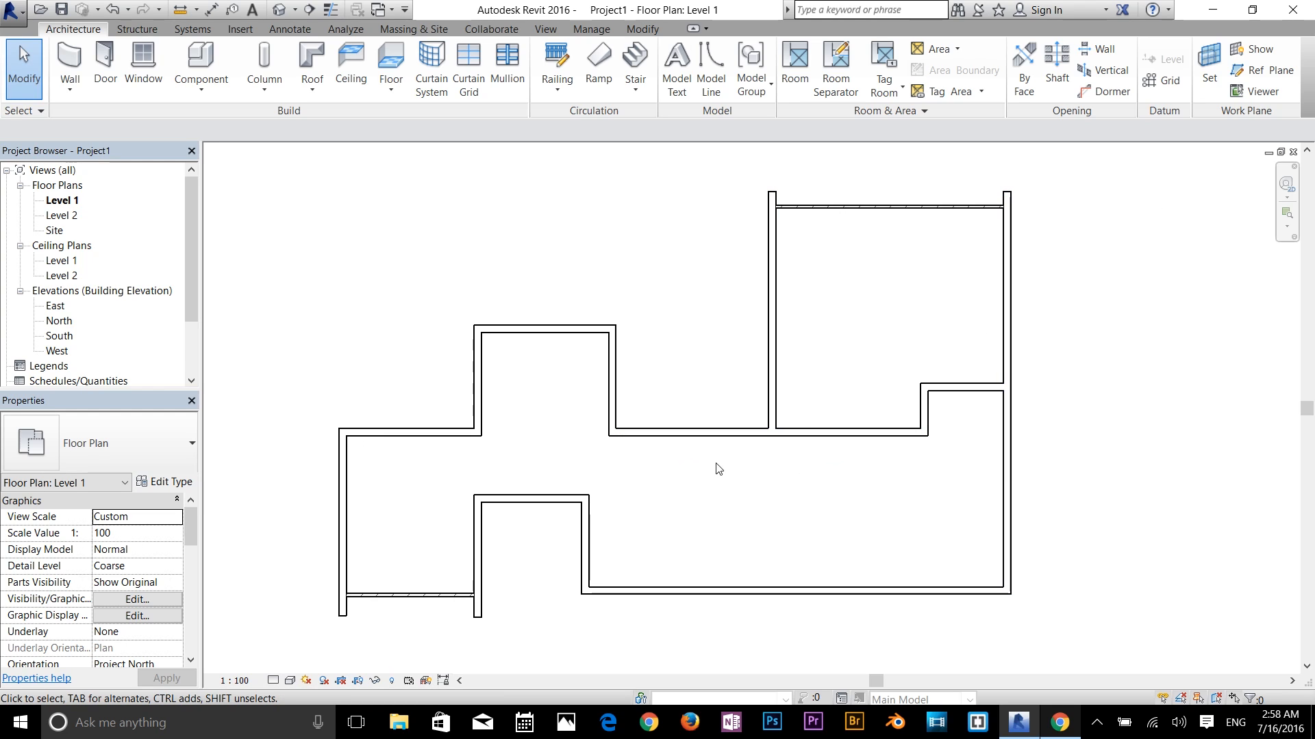
middle_click_drag(712, 526, 755, 543)
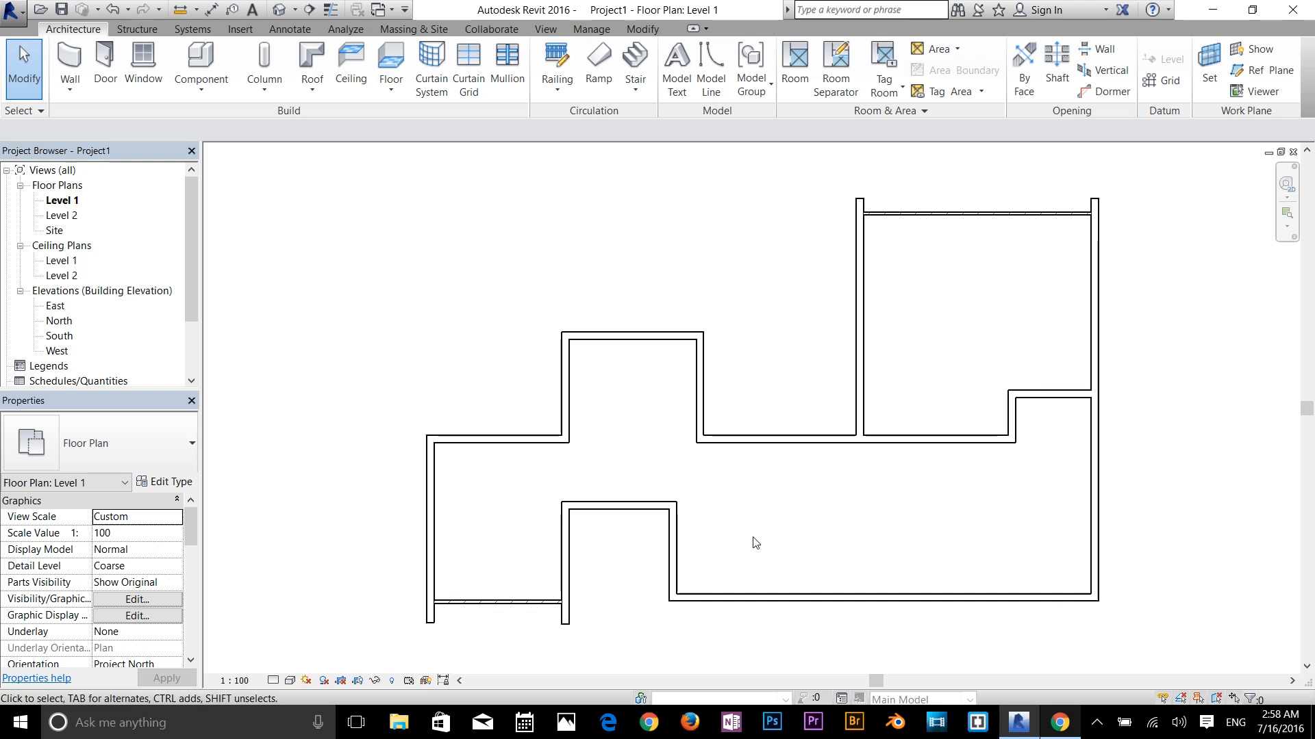
scroll(735, 561, "up", 1)
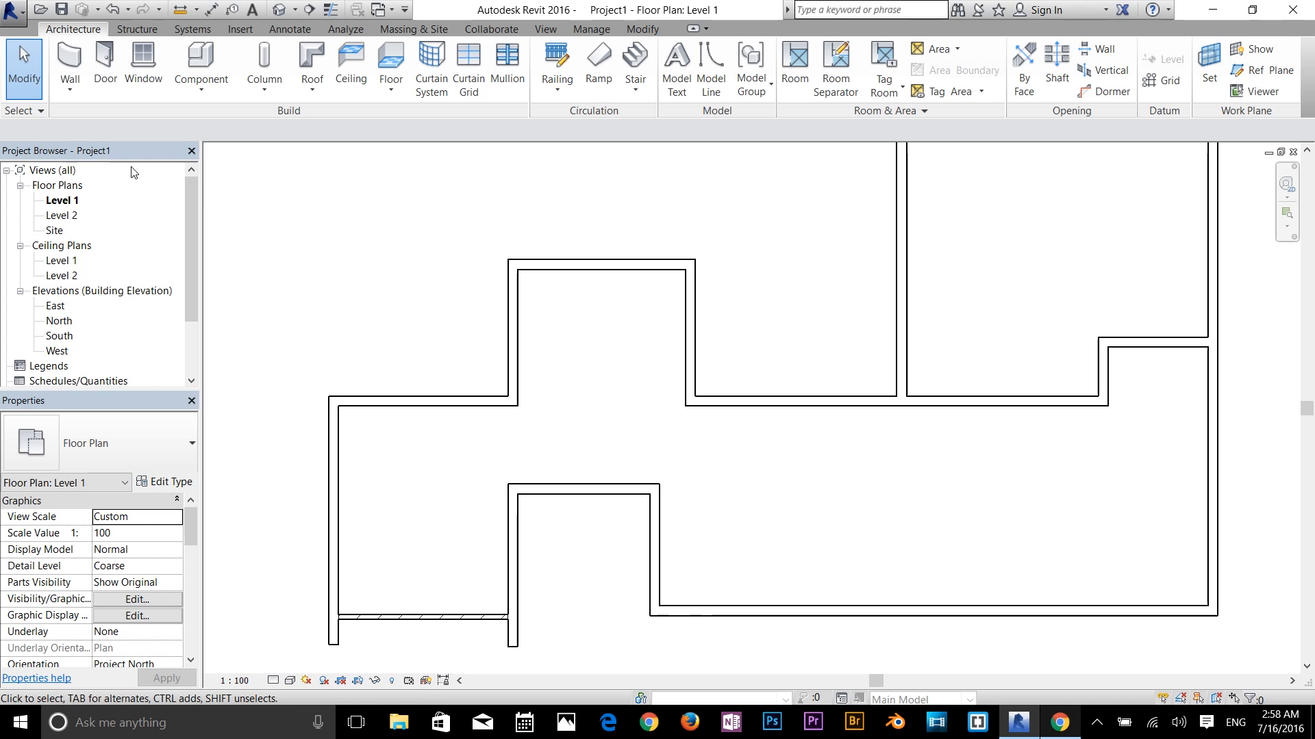
Start a Generic - 90mm Brick architectural wall with its location line set to Finish Face: Exterior
left_click(69, 84)
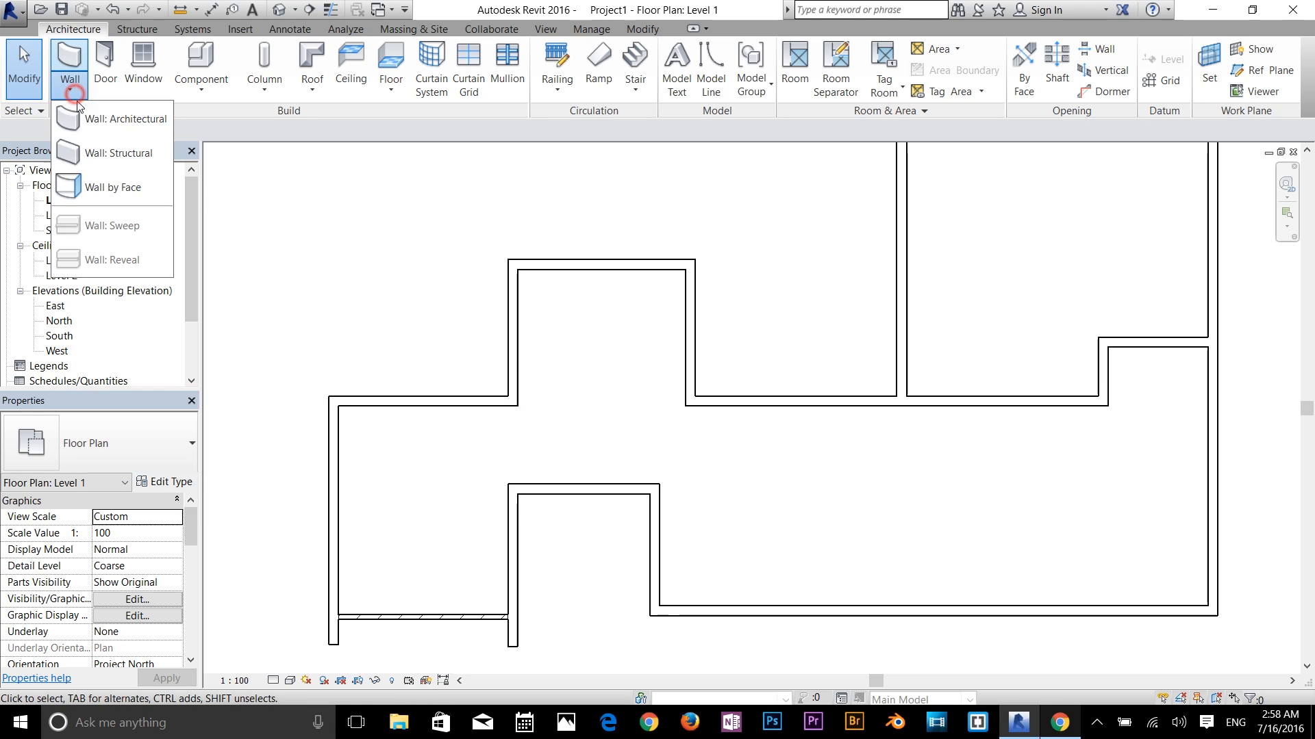
left_click(79, 116)
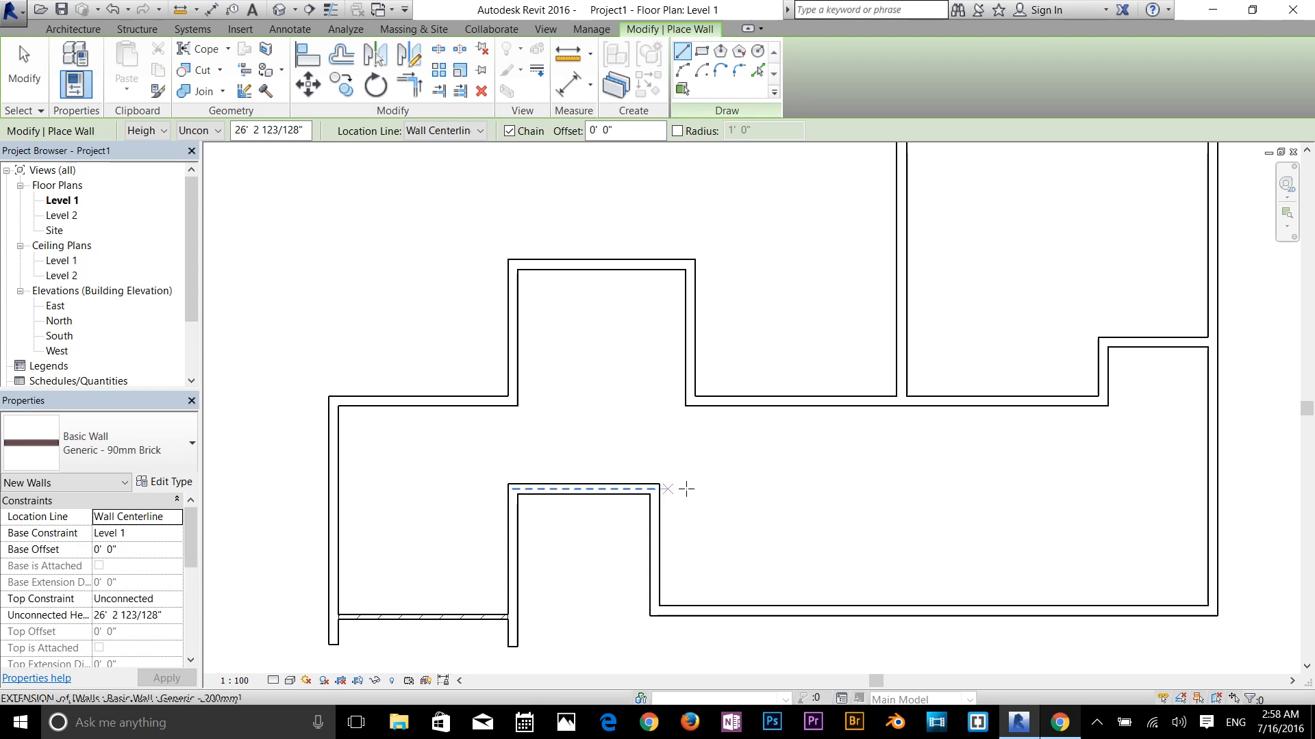
left_click(656, 489)
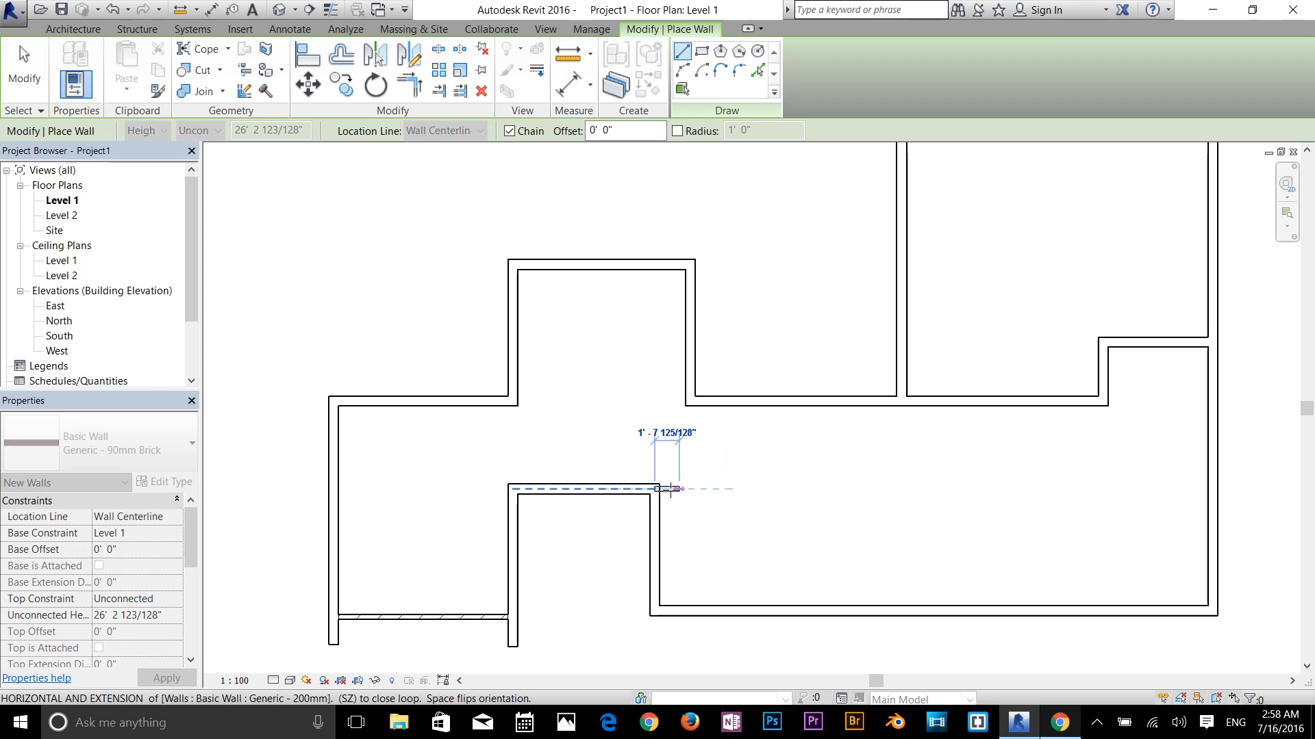
scroll(655, 487, "up", 2)
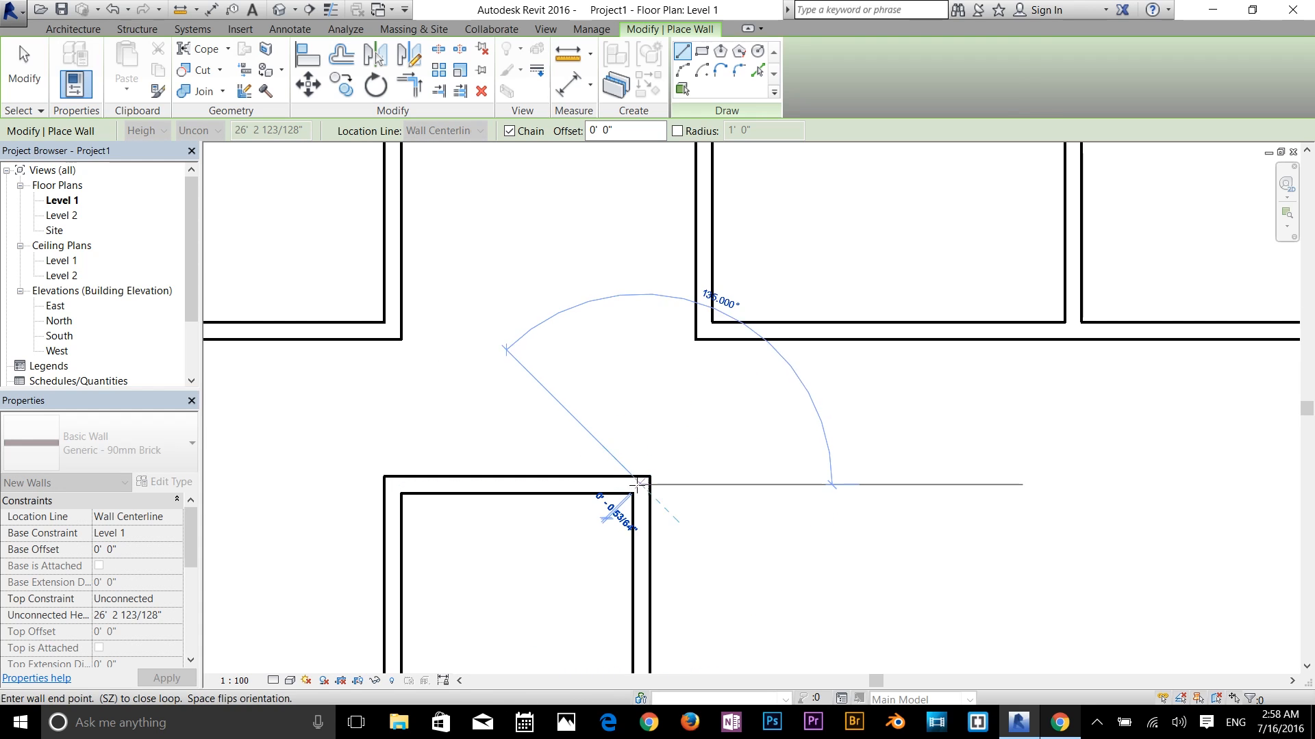
key("Escape")
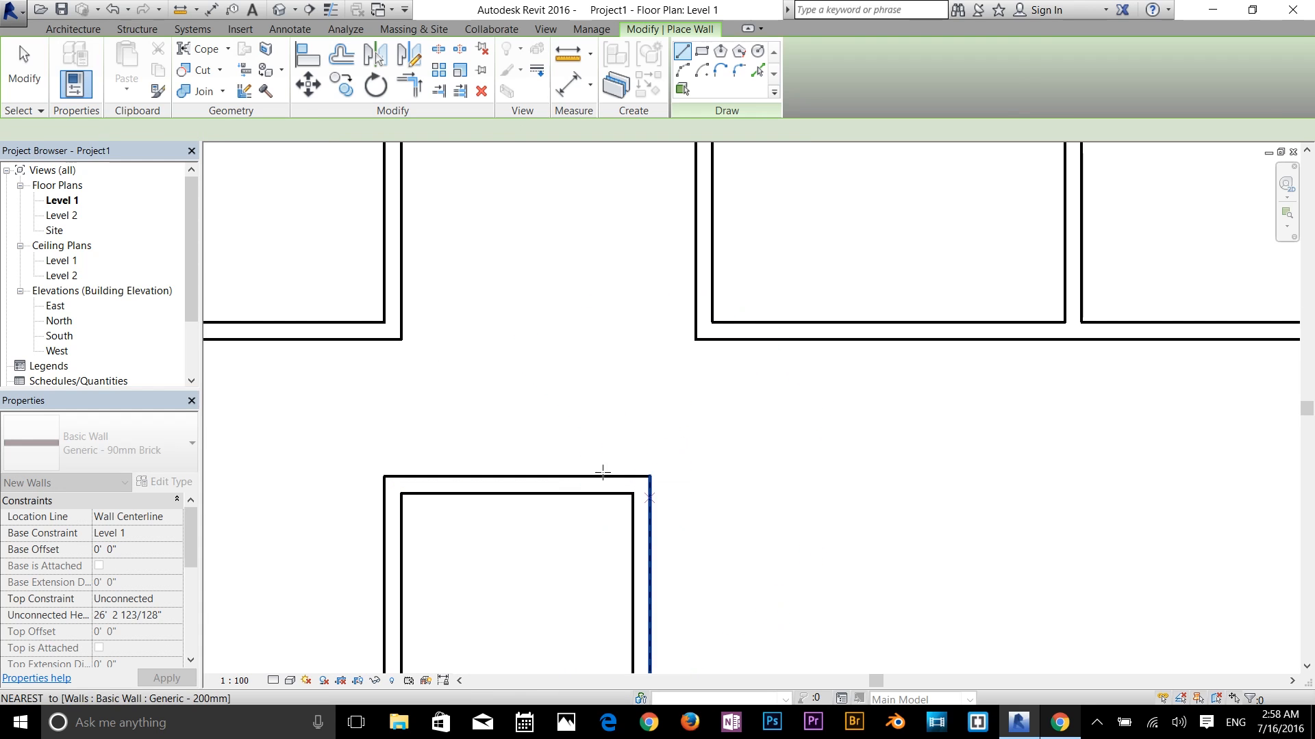
left_click(458, 132)
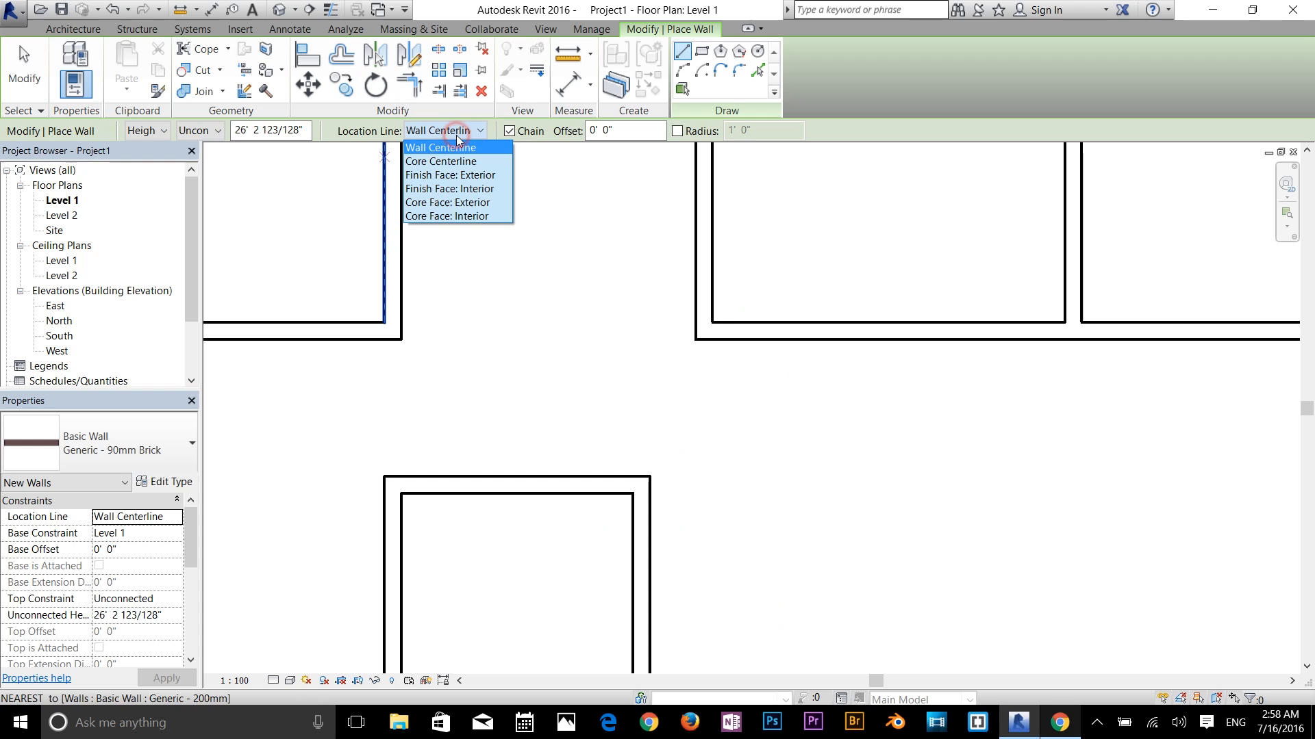
left_click(475, 176)
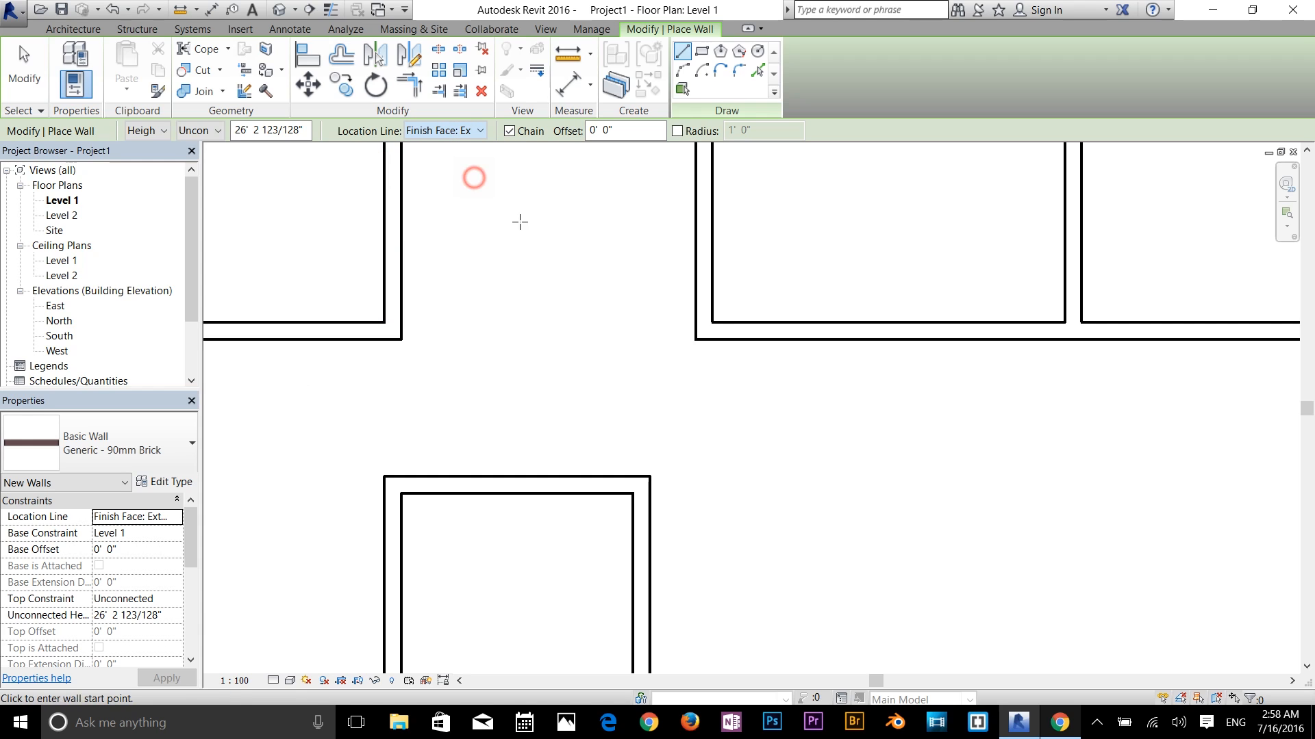
Draw a 6' wall east from the outer northeast corner of the south recess and run it south to the existing south wall
left_click(651, 474)
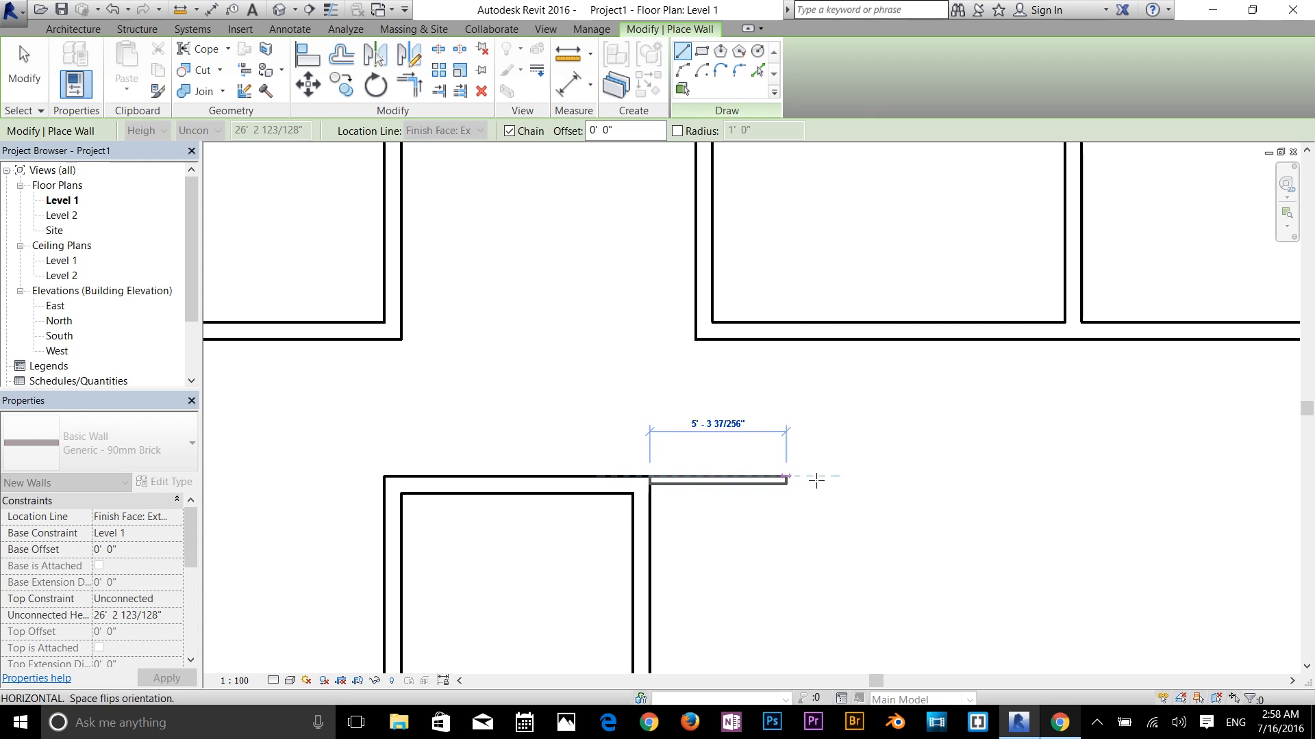
type("6")
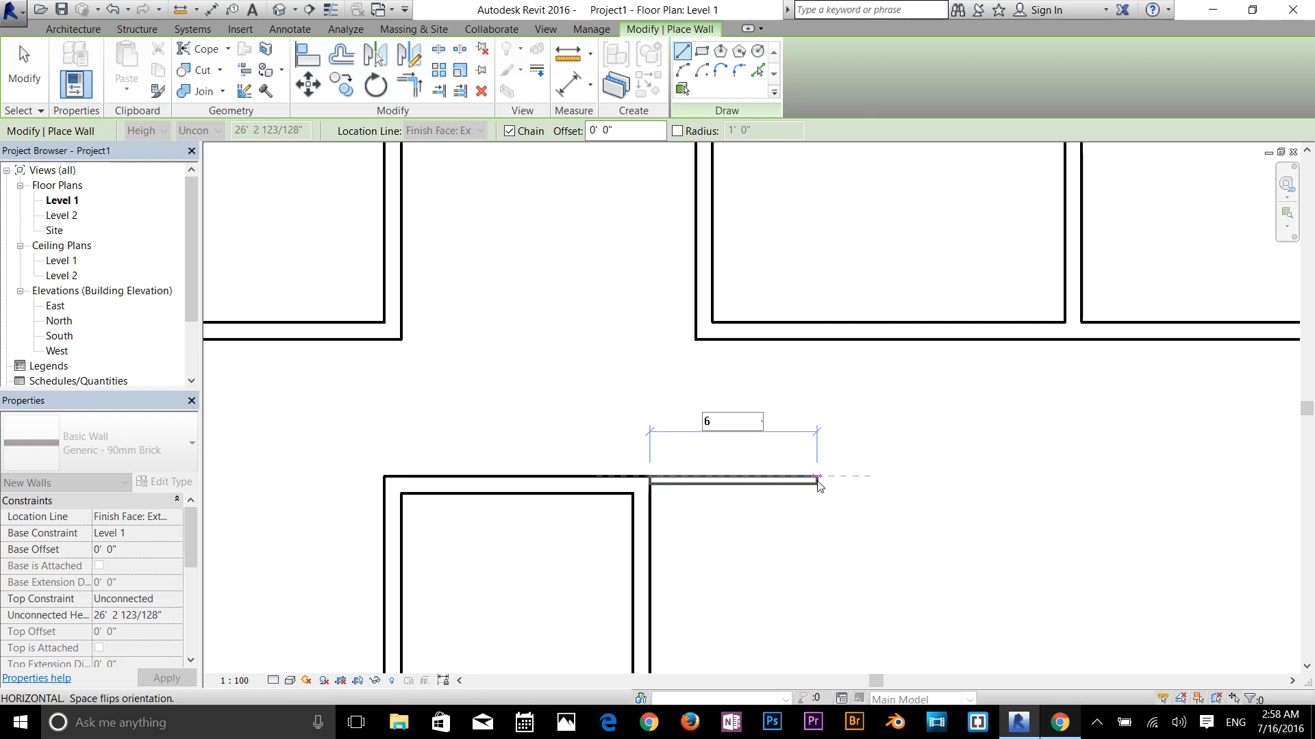
key("Return")
scroll(904, 472, "down", 2)
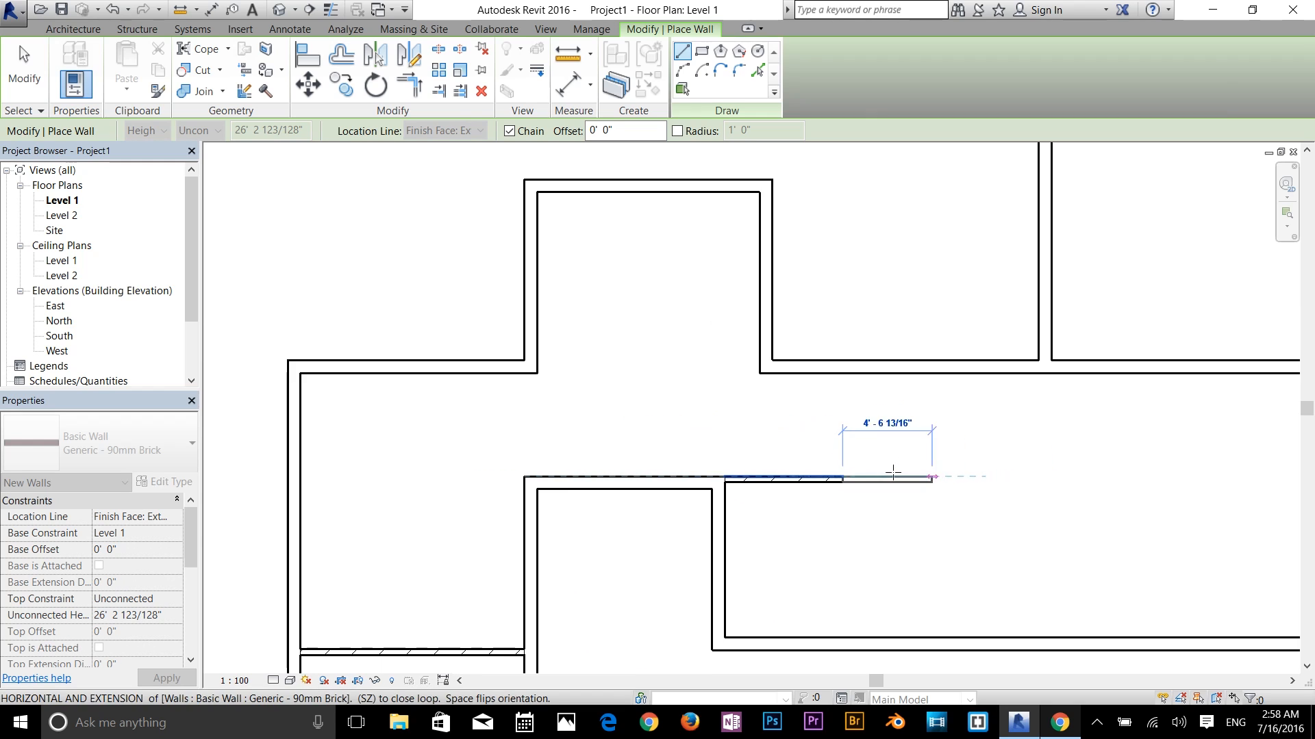
left_click(854, 597)
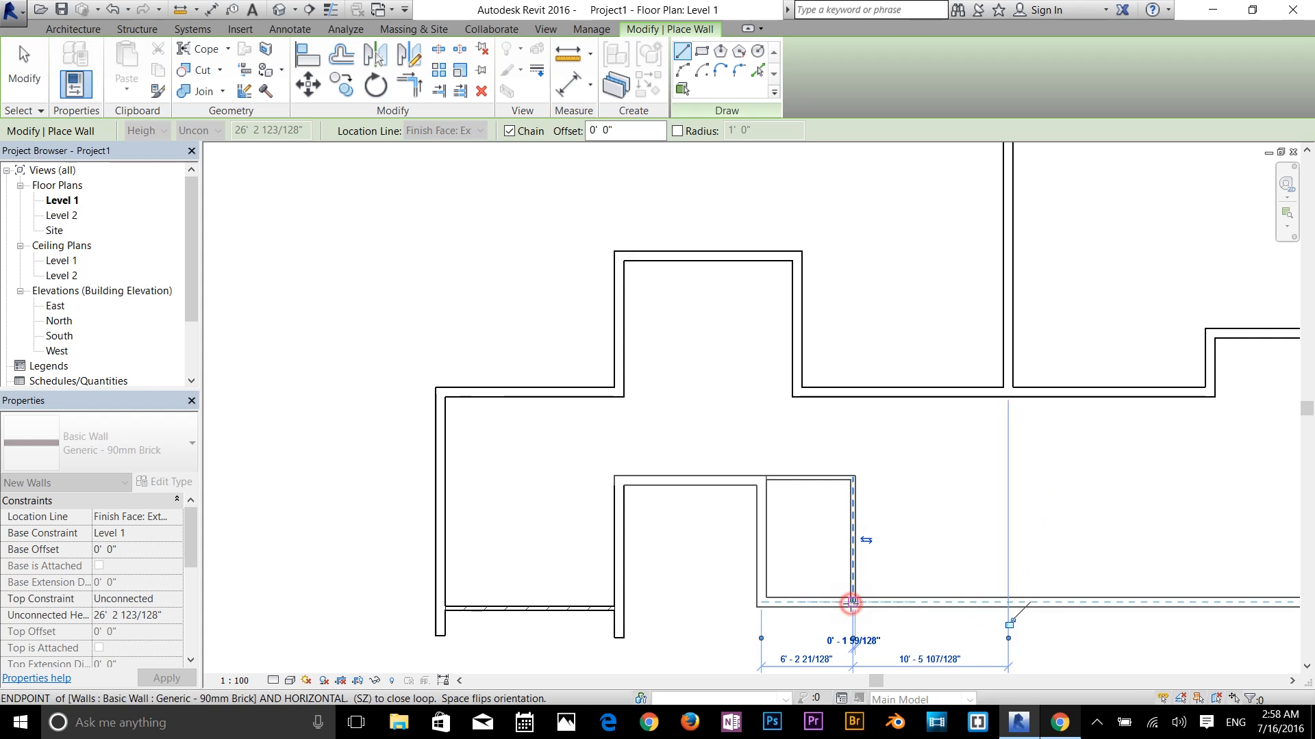
key("Escape")
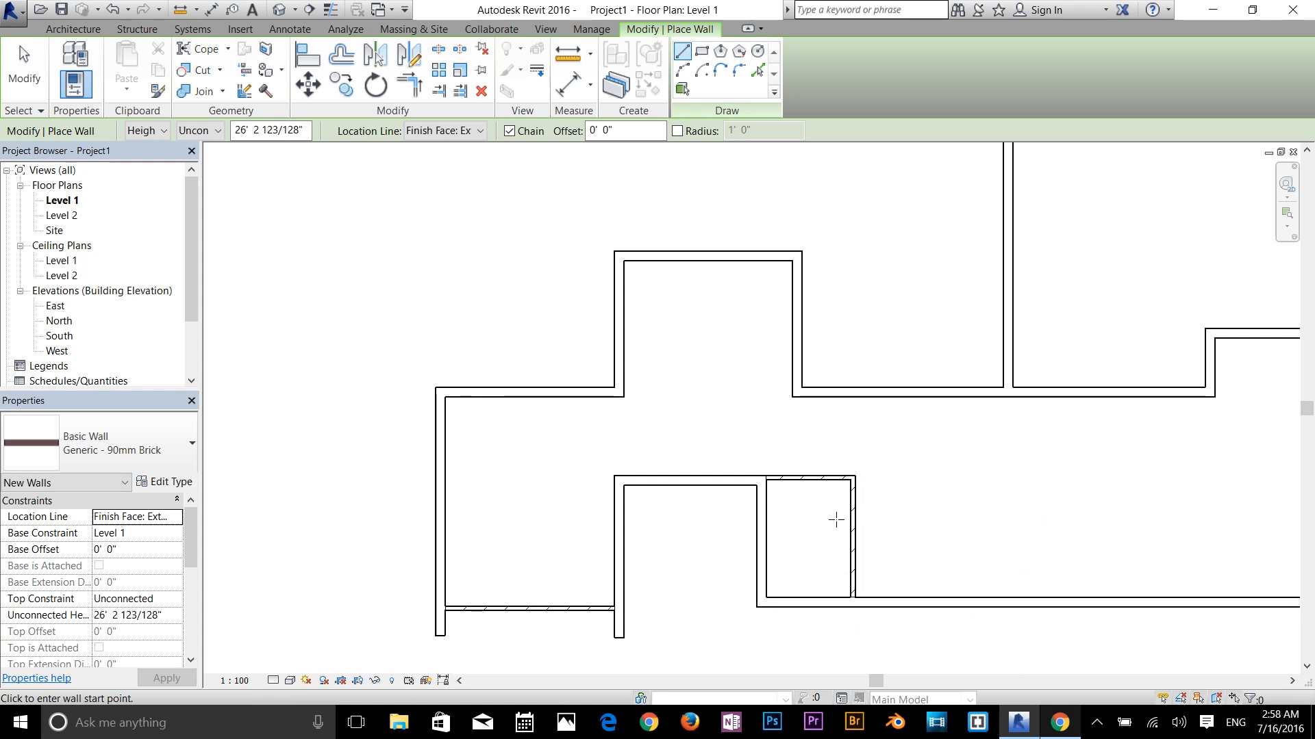
key("Escape")
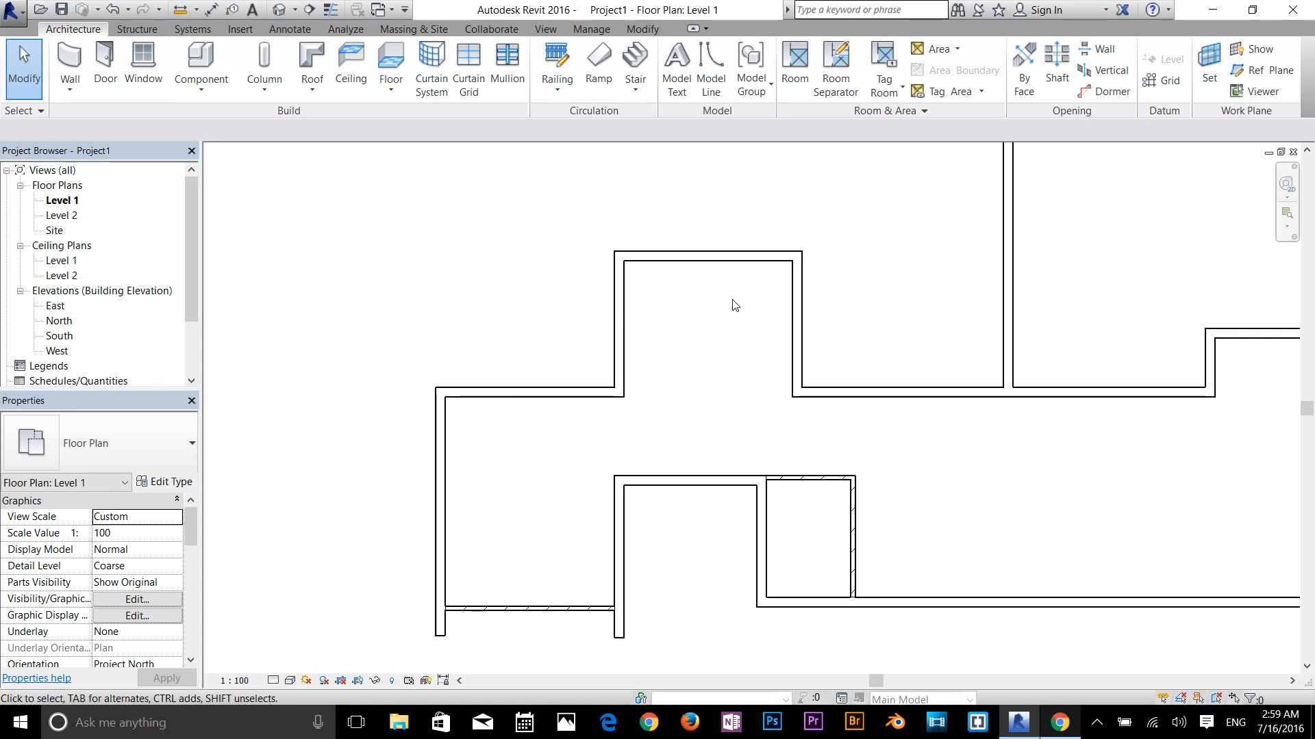
In the East elevation, draw a new level about 3' below Level 1, aligned with the ends of the existing level lines
scroll(919, 445, "down", 4)
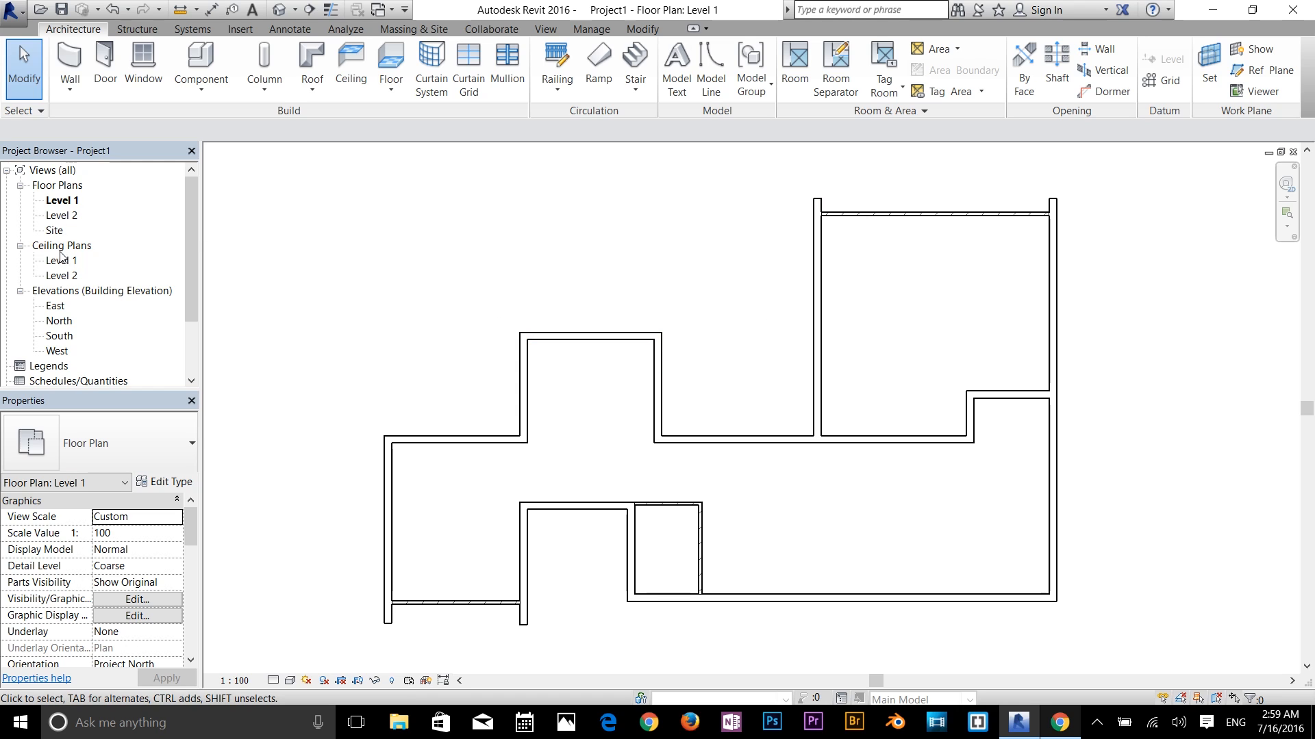
double_click(55, 307)
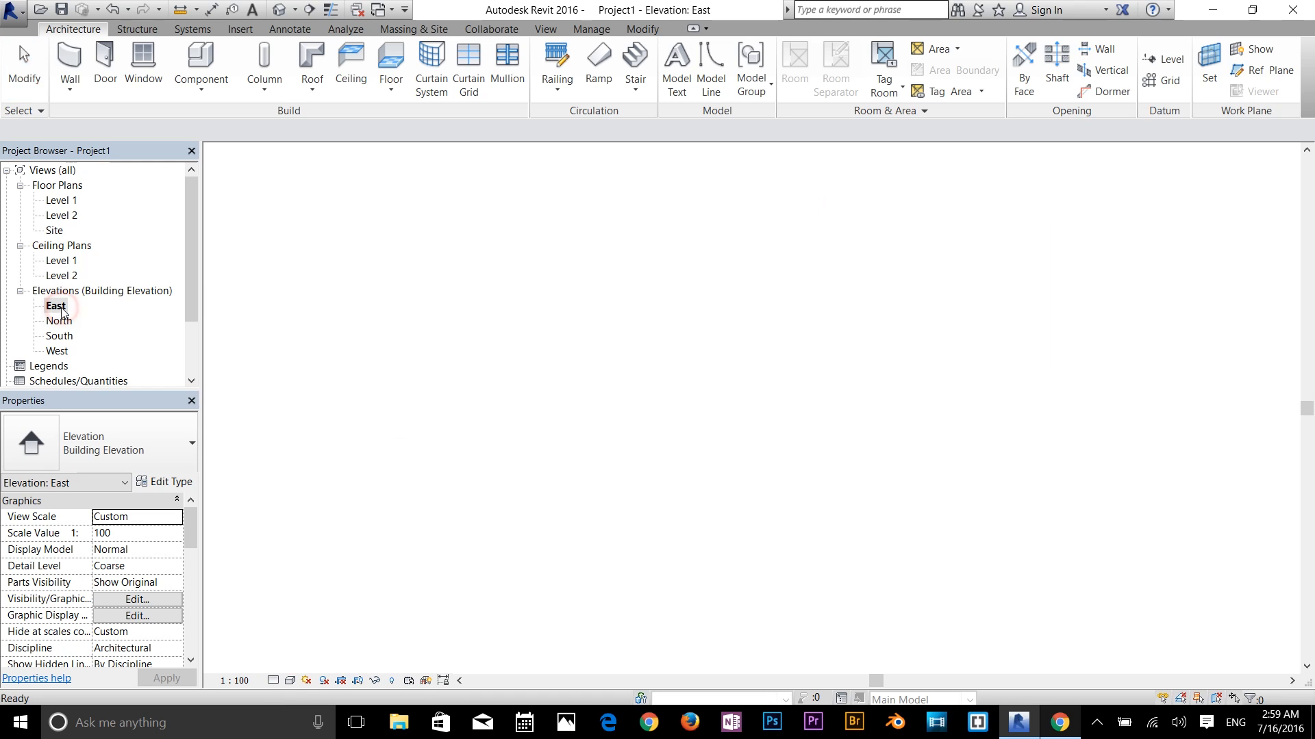
scroll(1157, 473, "up", 1)
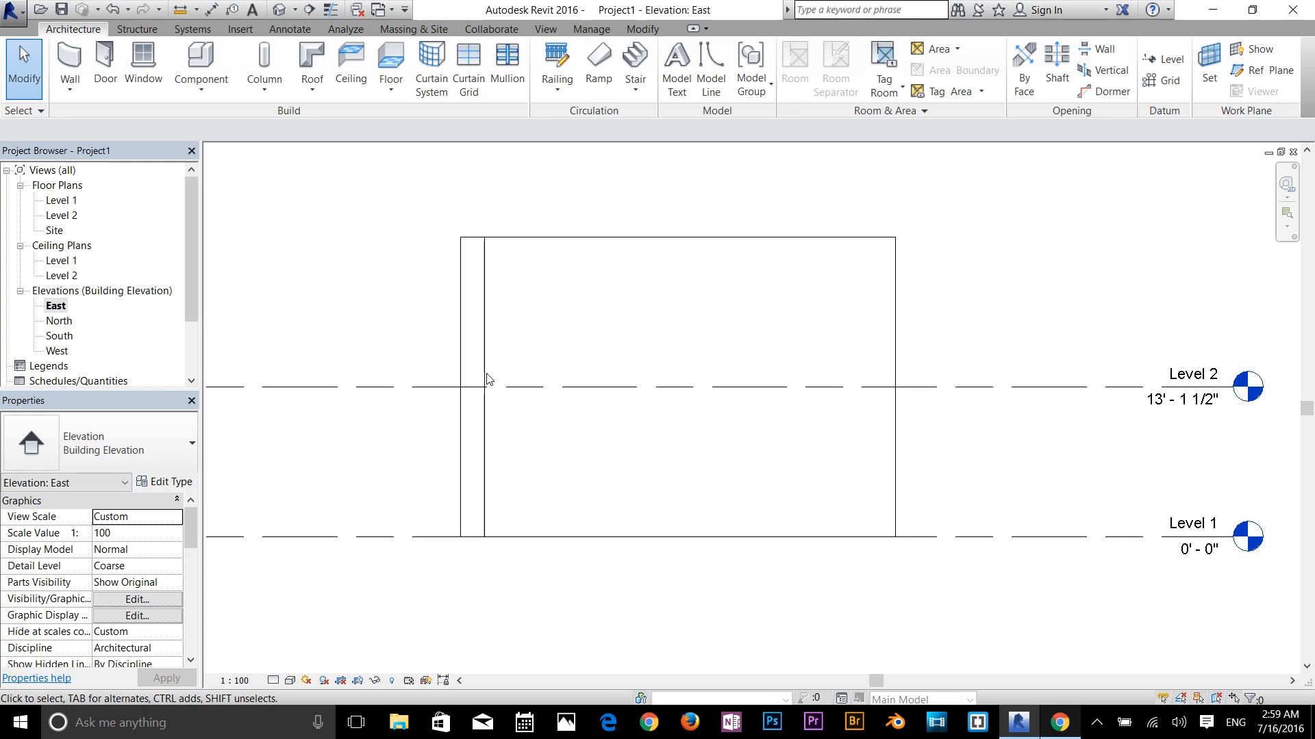
scroll(486, 379, "down", 2)
middle_click_drag(575, 363, 689, 348)
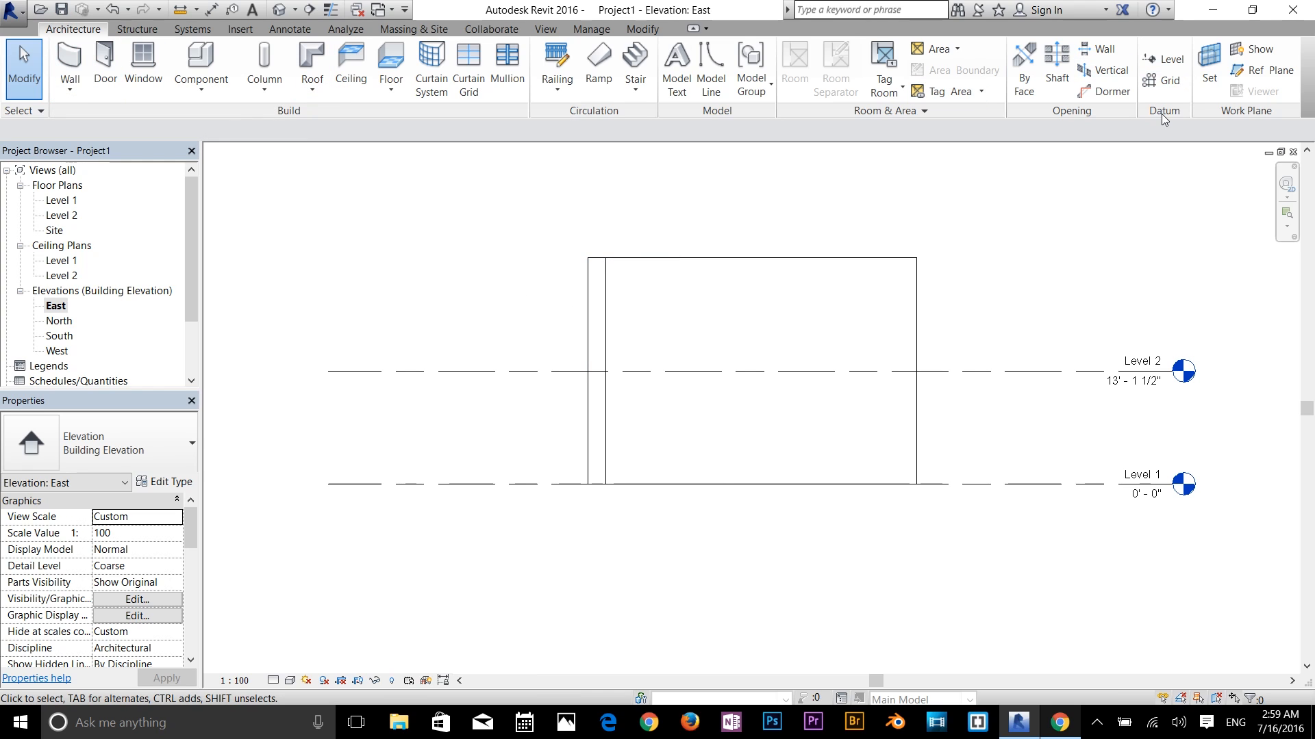
left_click(1166, 59)
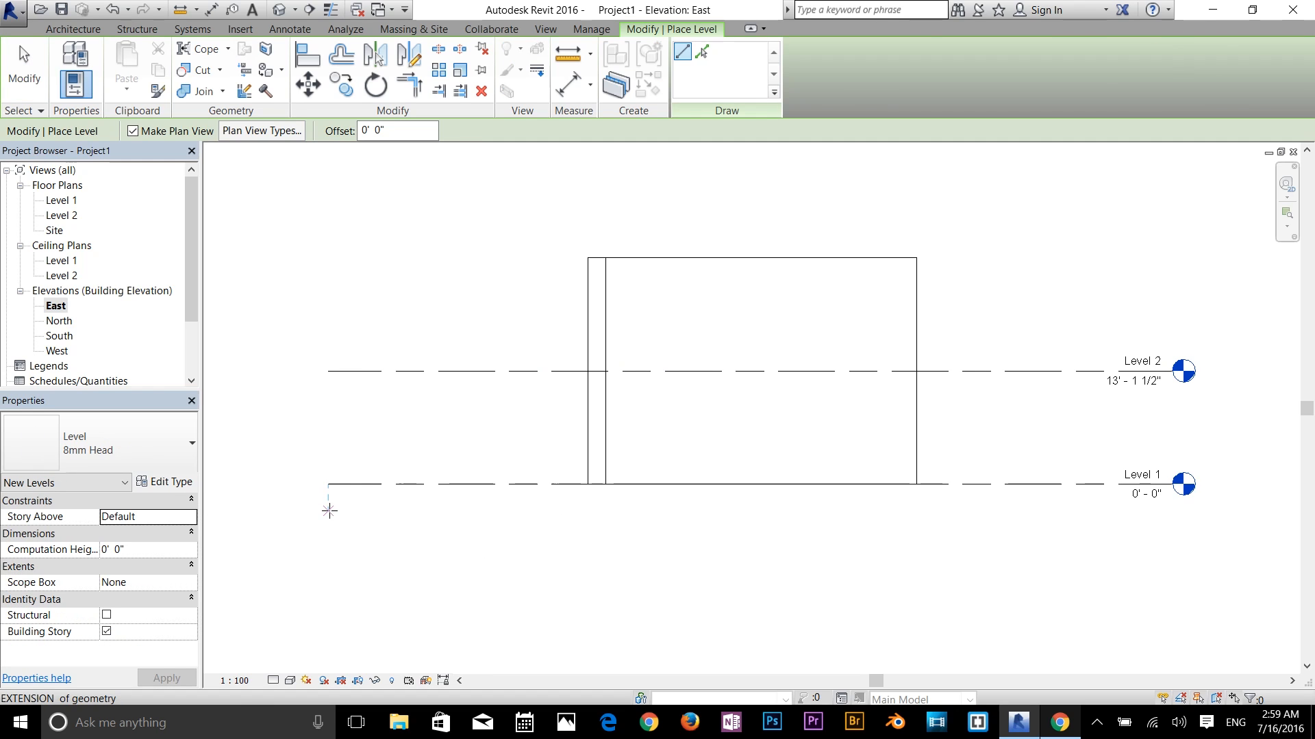
left_click(329, 510)
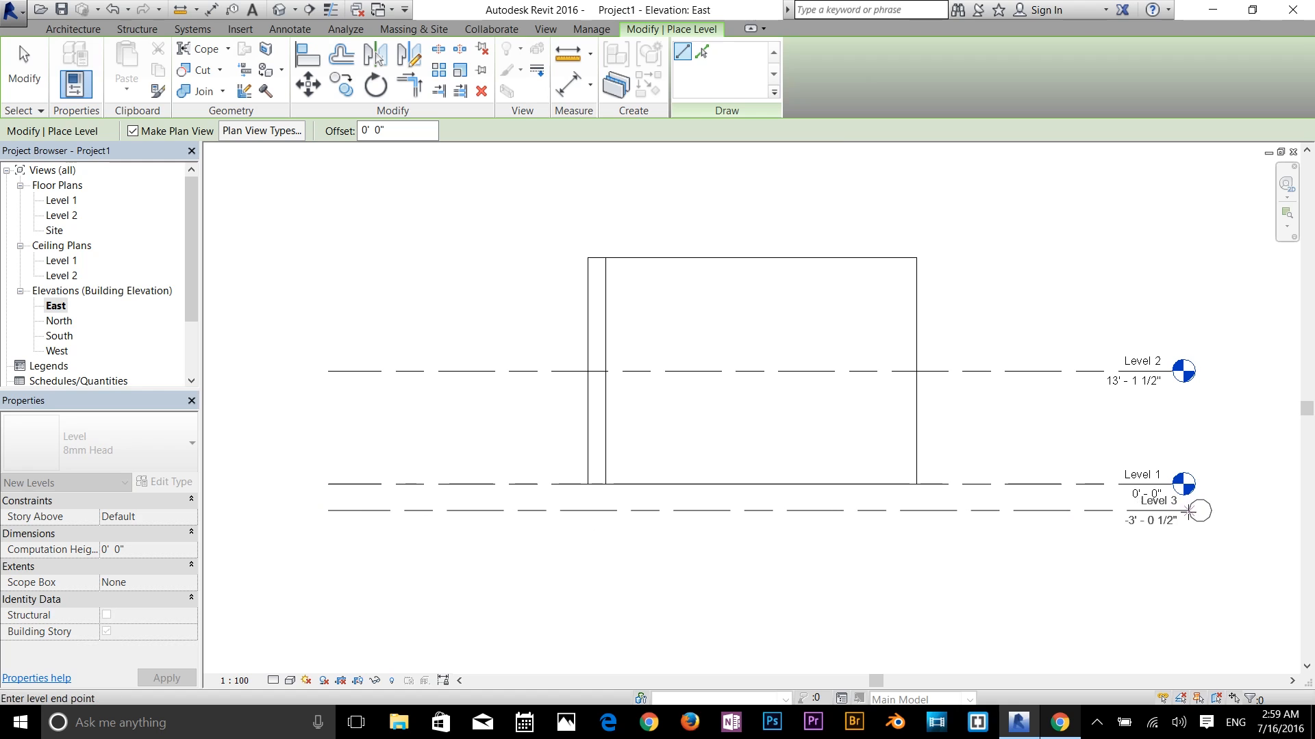
left_click(1189, 511)
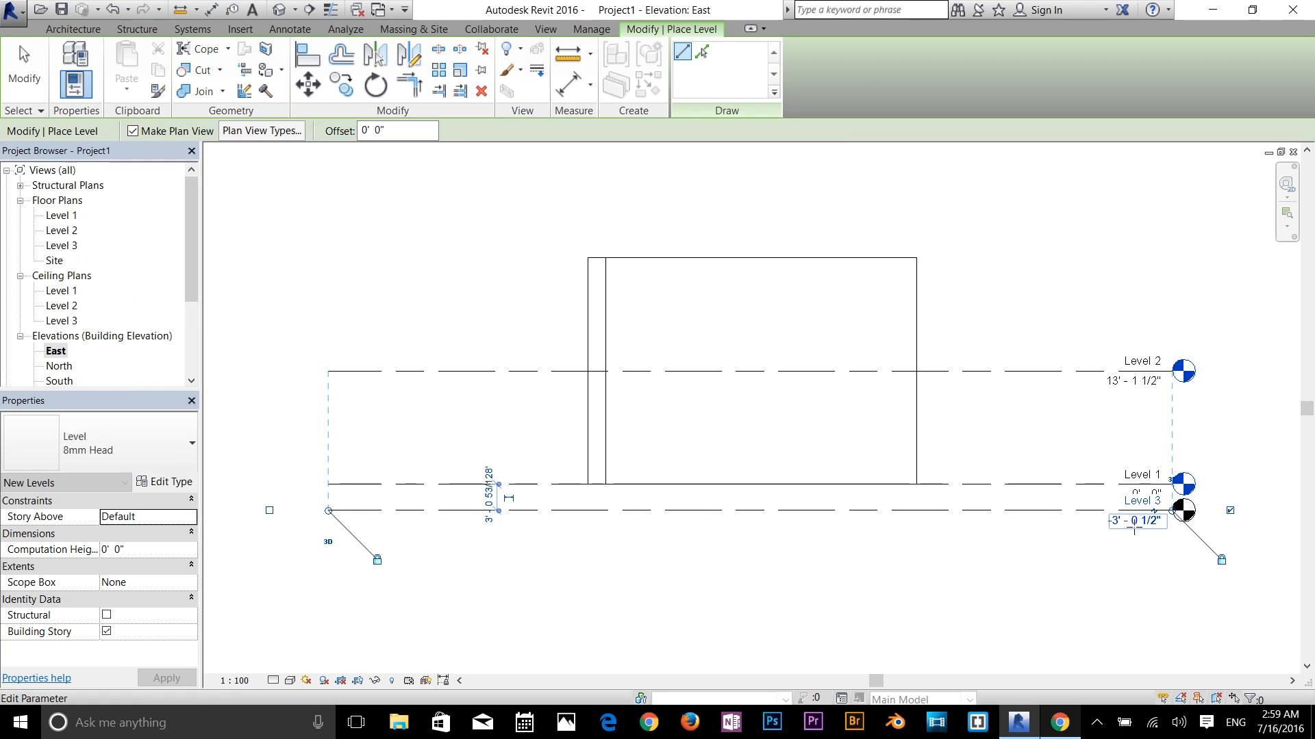
Draw a new level along the top of the walls at about 26' 3", aligned with the ends of the existing level lines
key("Escape")
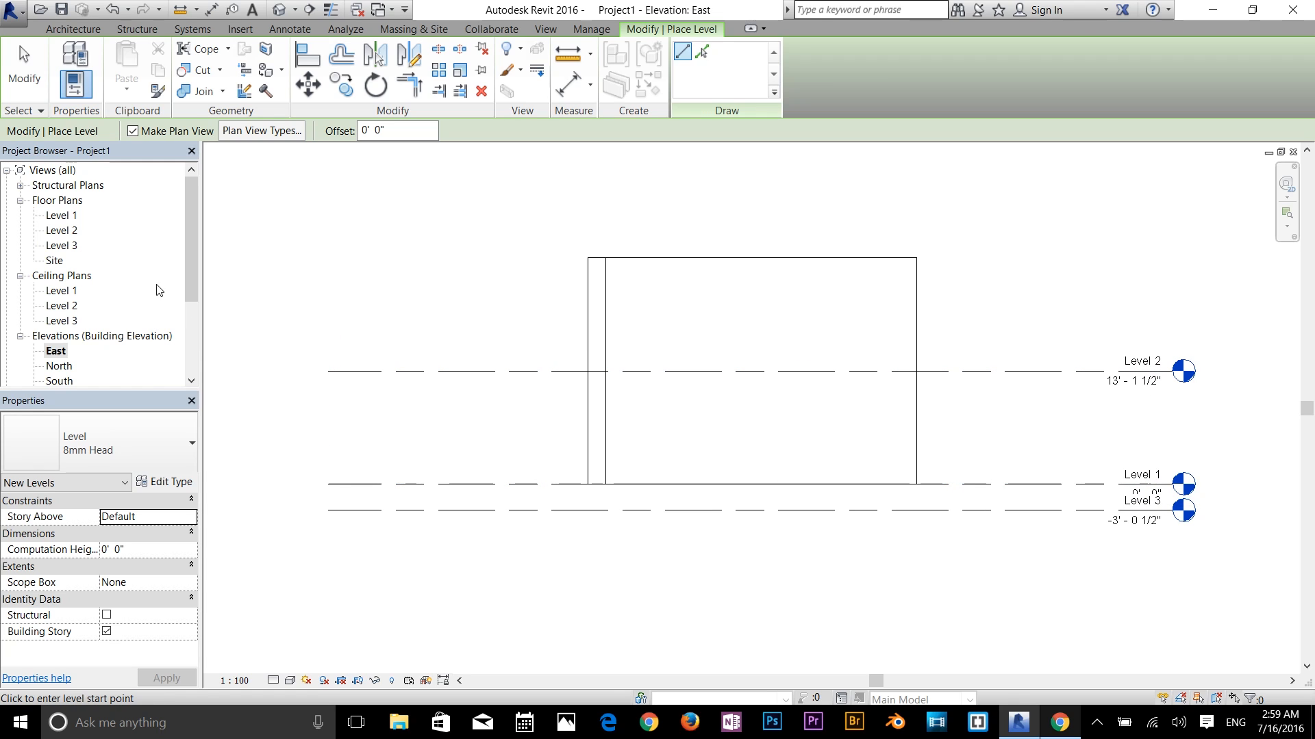
left_click(73, 29)
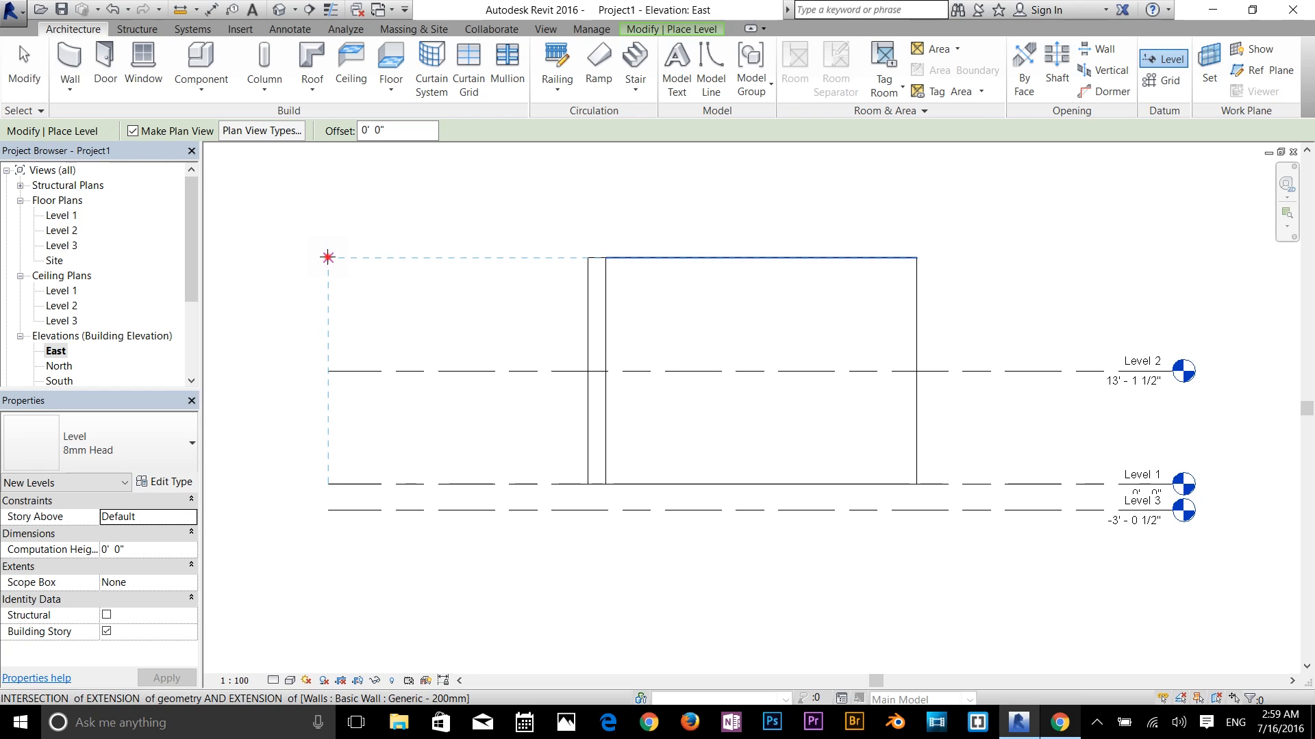
left_click(327, 257)
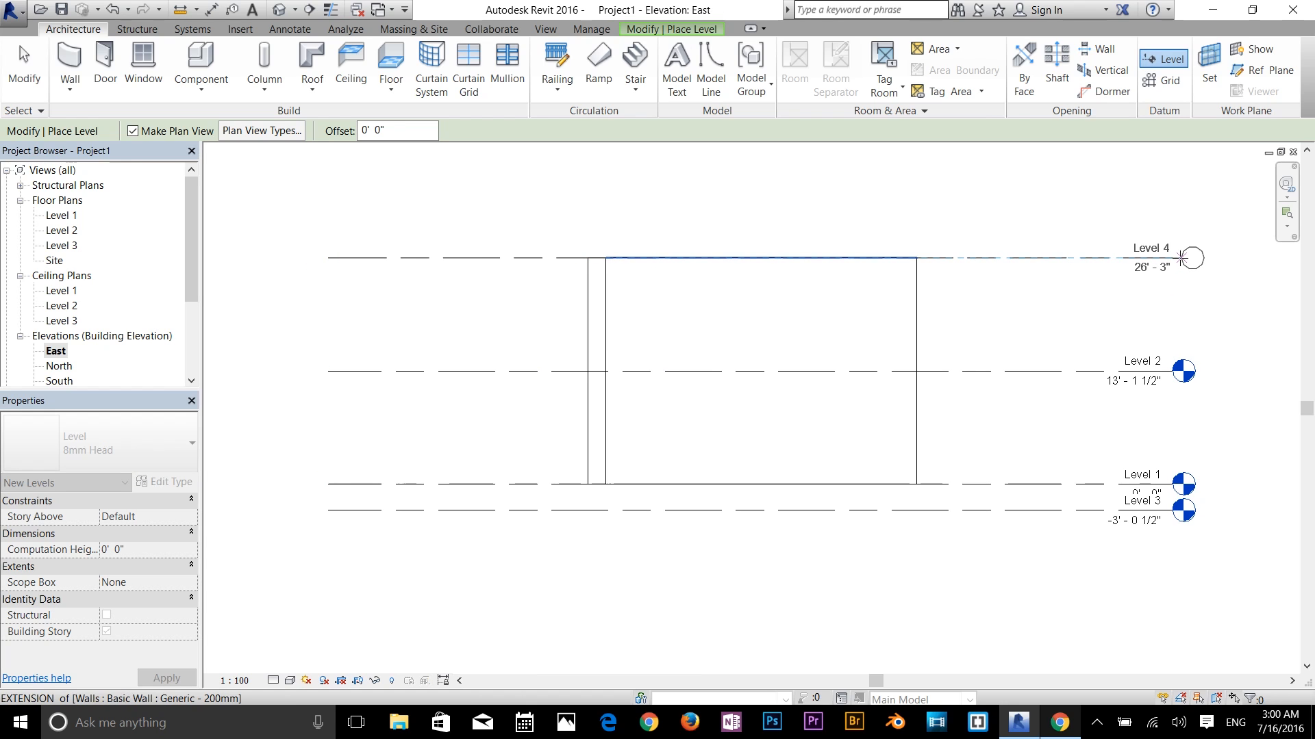
left_click(1179, 257)
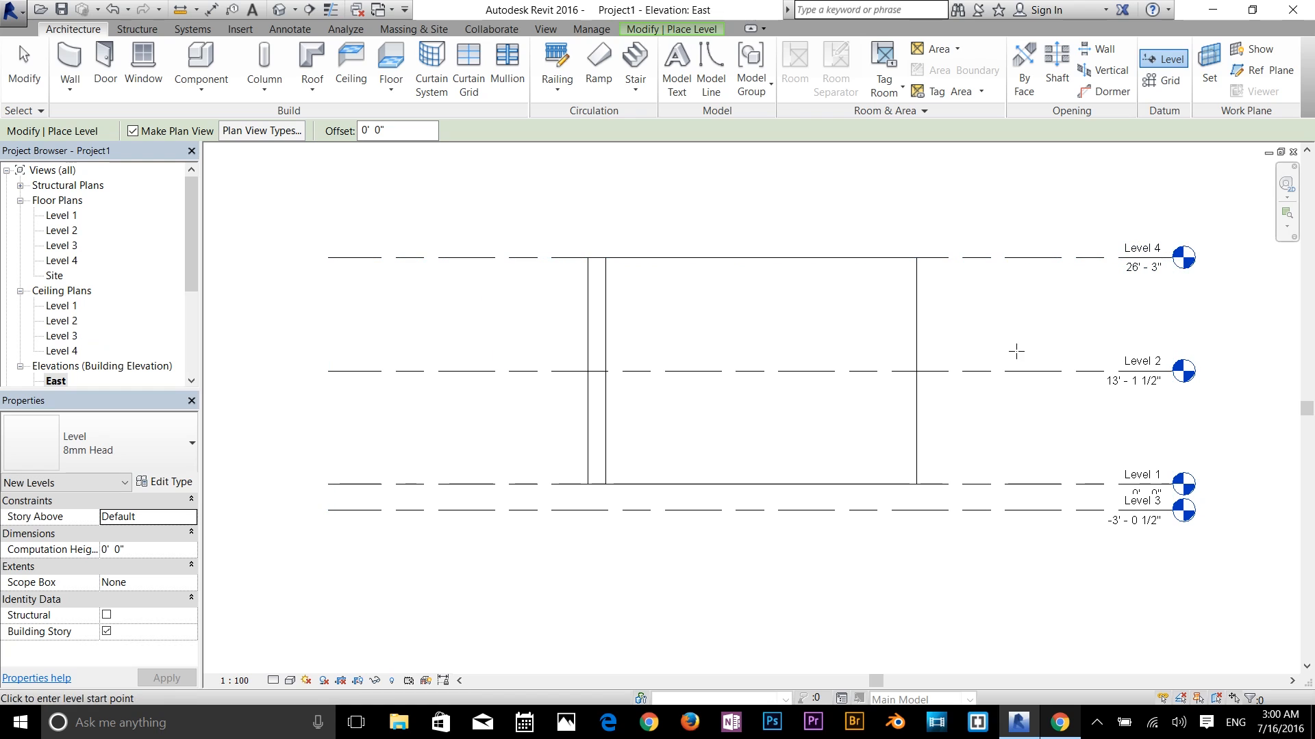
key("Escape")
key("Escape")
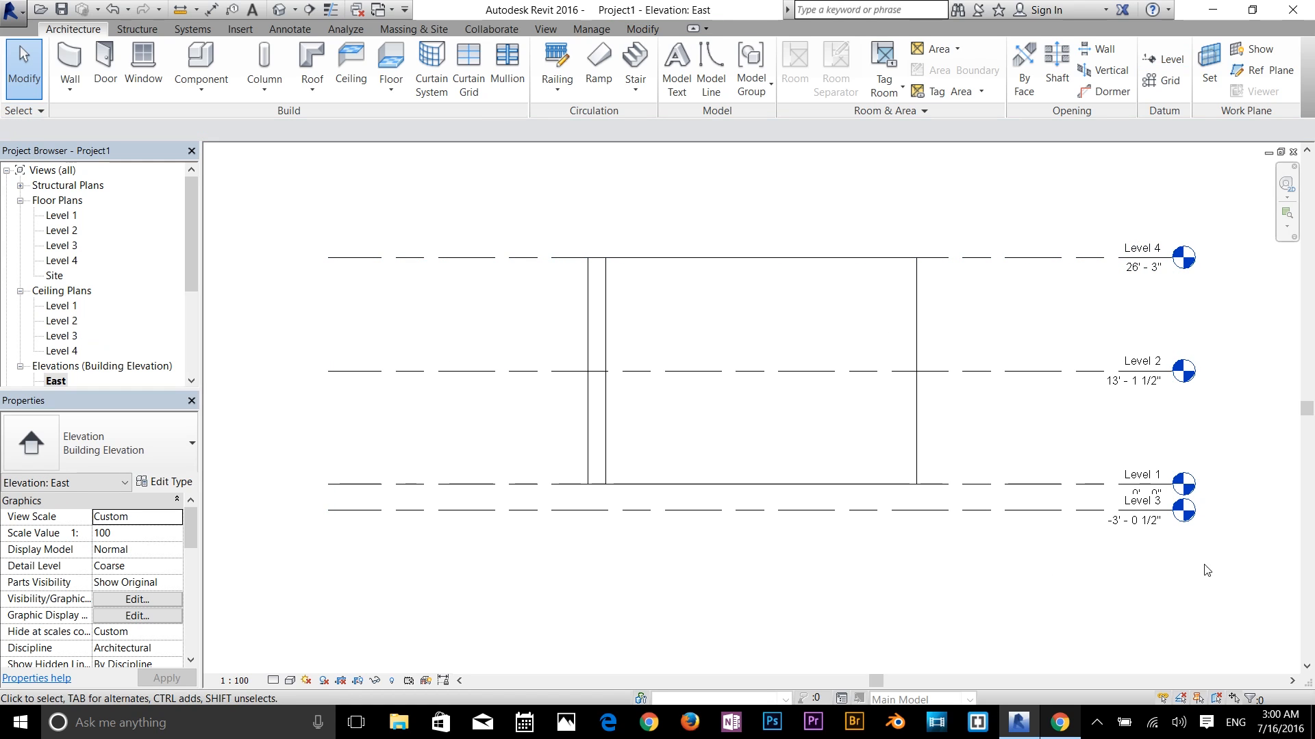
Set the elevation of the level below Level 1 to -2'
left_click(1151, 508)
scroll(1176, 548, "up", 2)
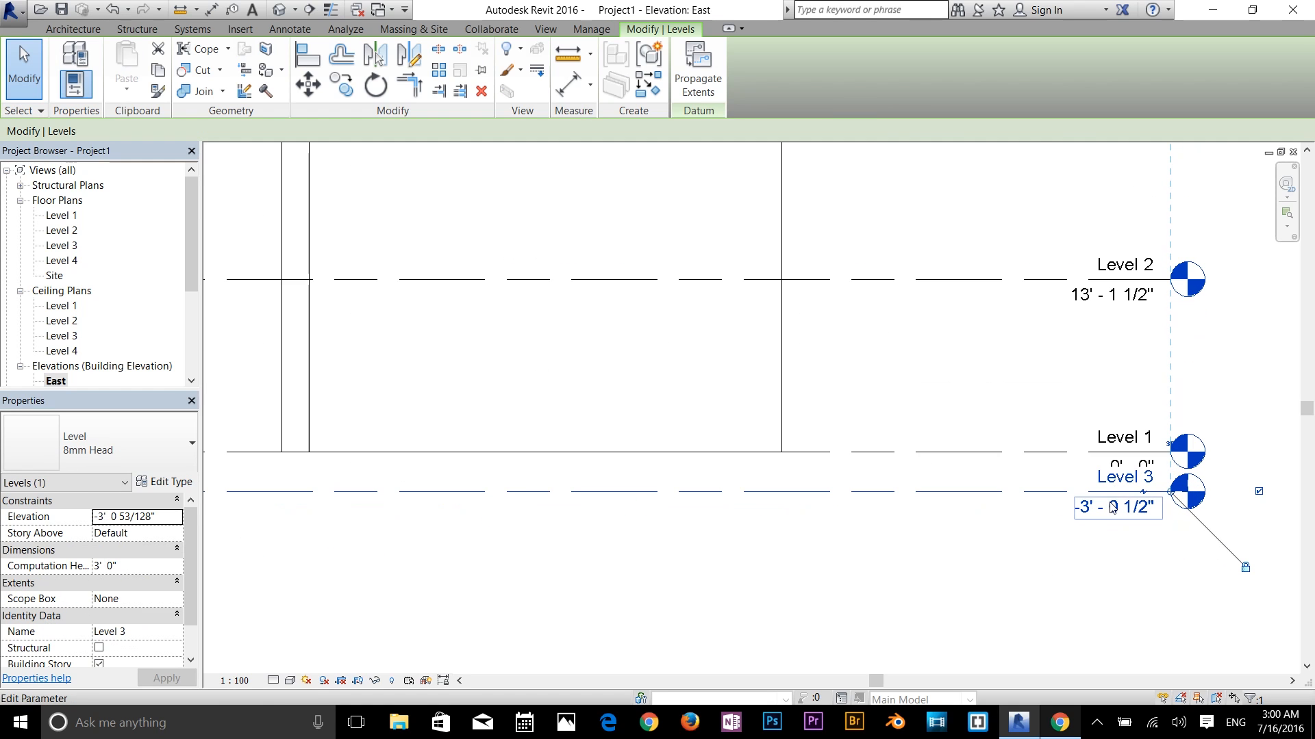
left_click(1117, 507)
type("2")
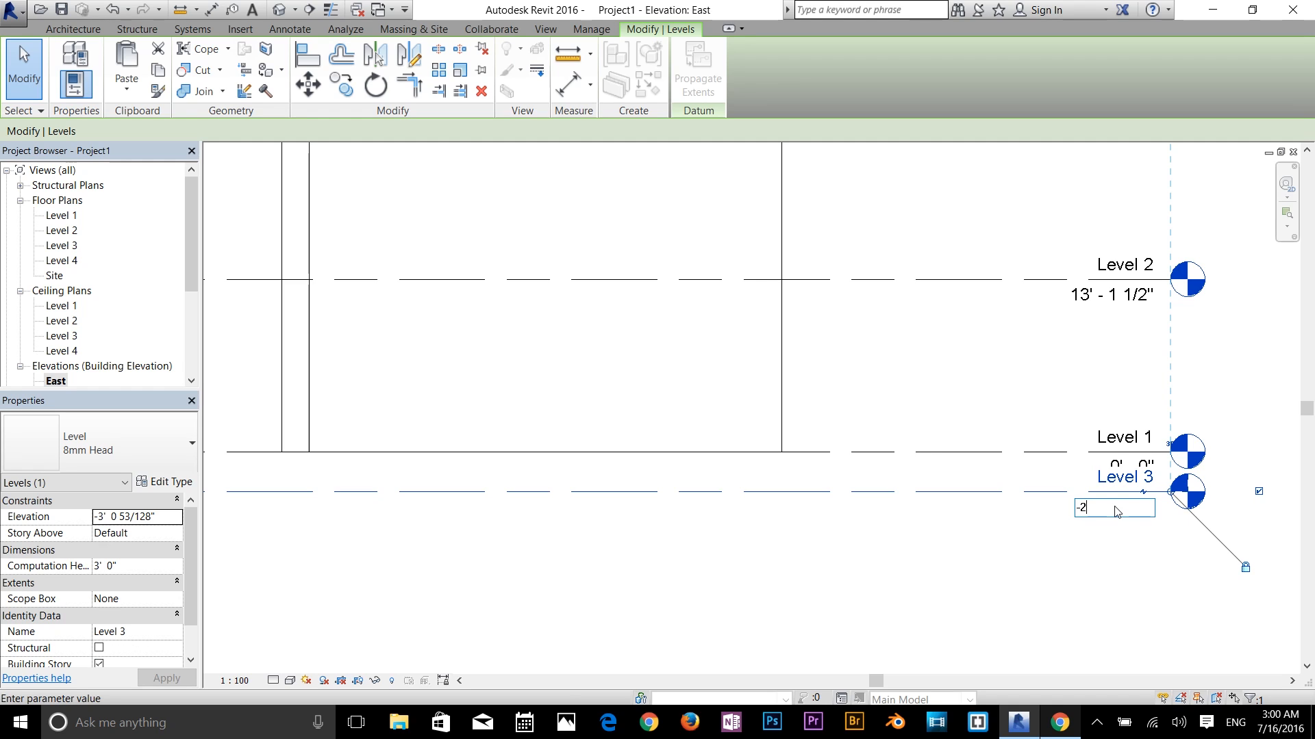
key("Return")
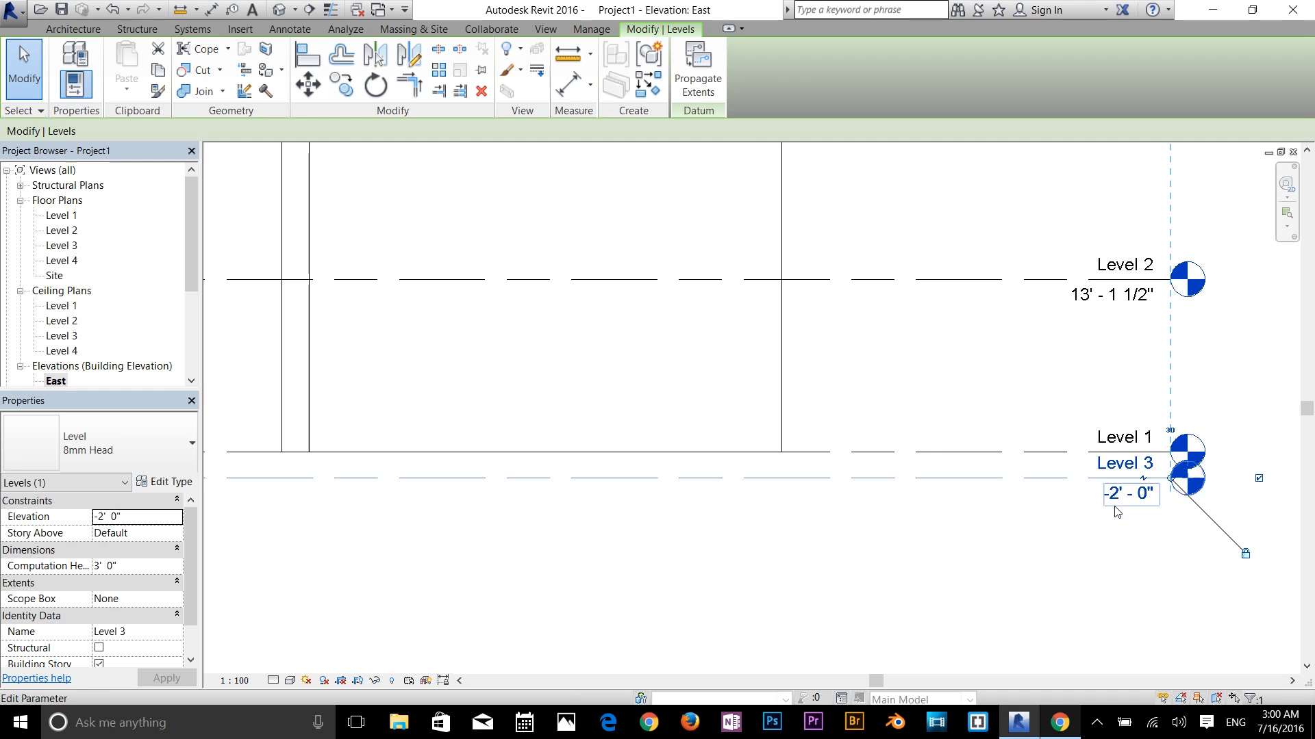
Rename the -2' level as Foundation and rename its corresponding views too
left_click(1147, 465)
type("Foundation")
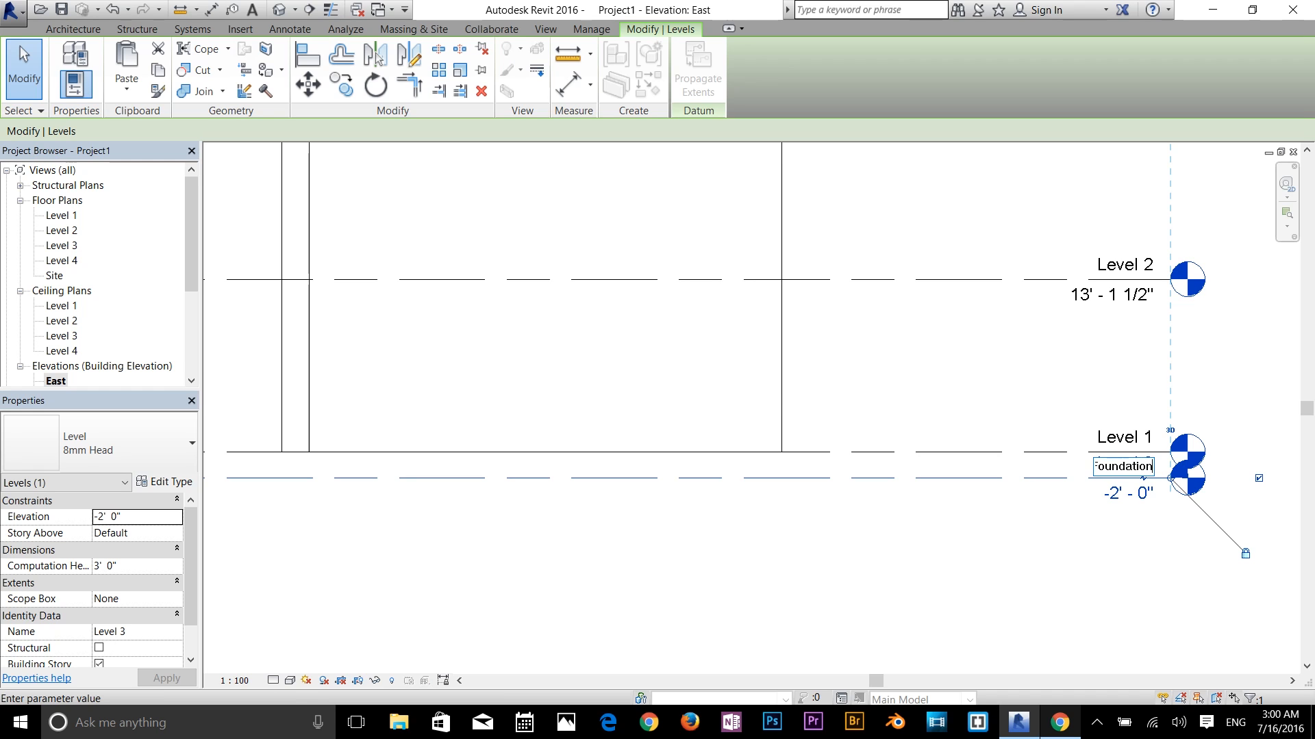
key("Return")
left_click(698, 373)
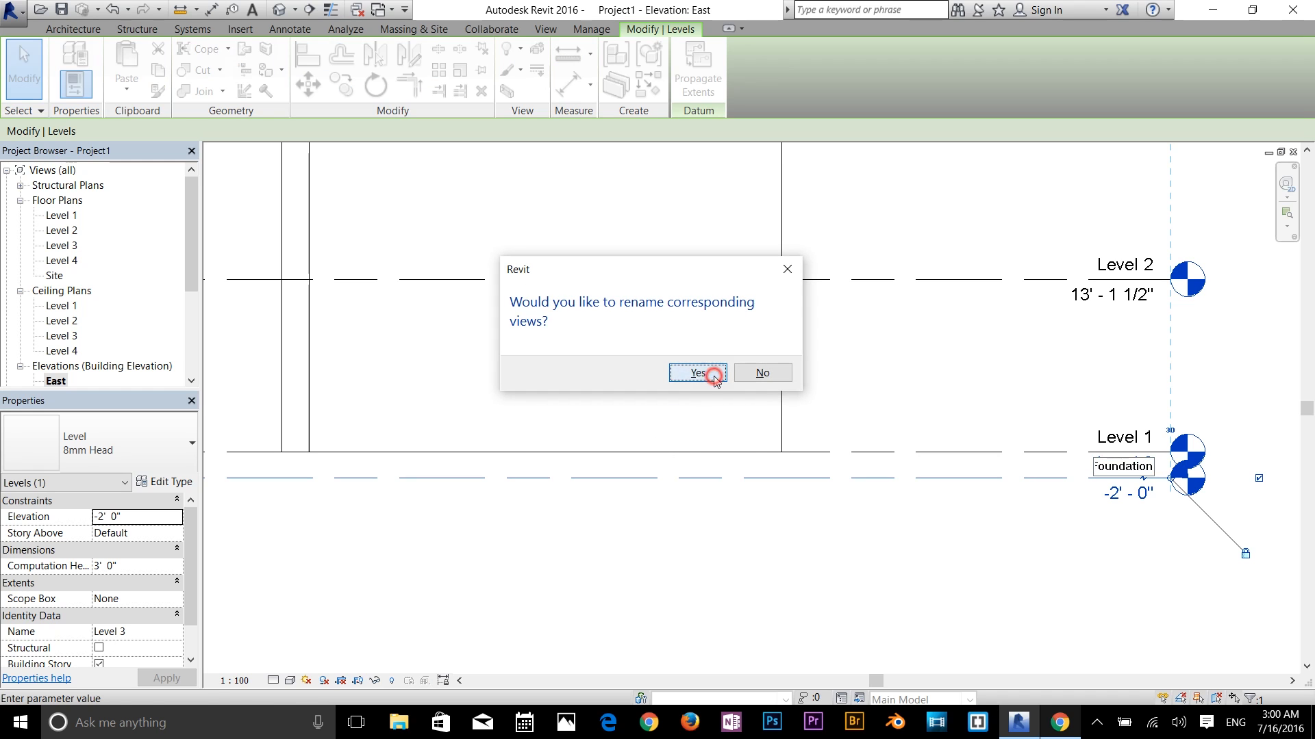
left_click(1041, 548)
left_click(1107, 437)
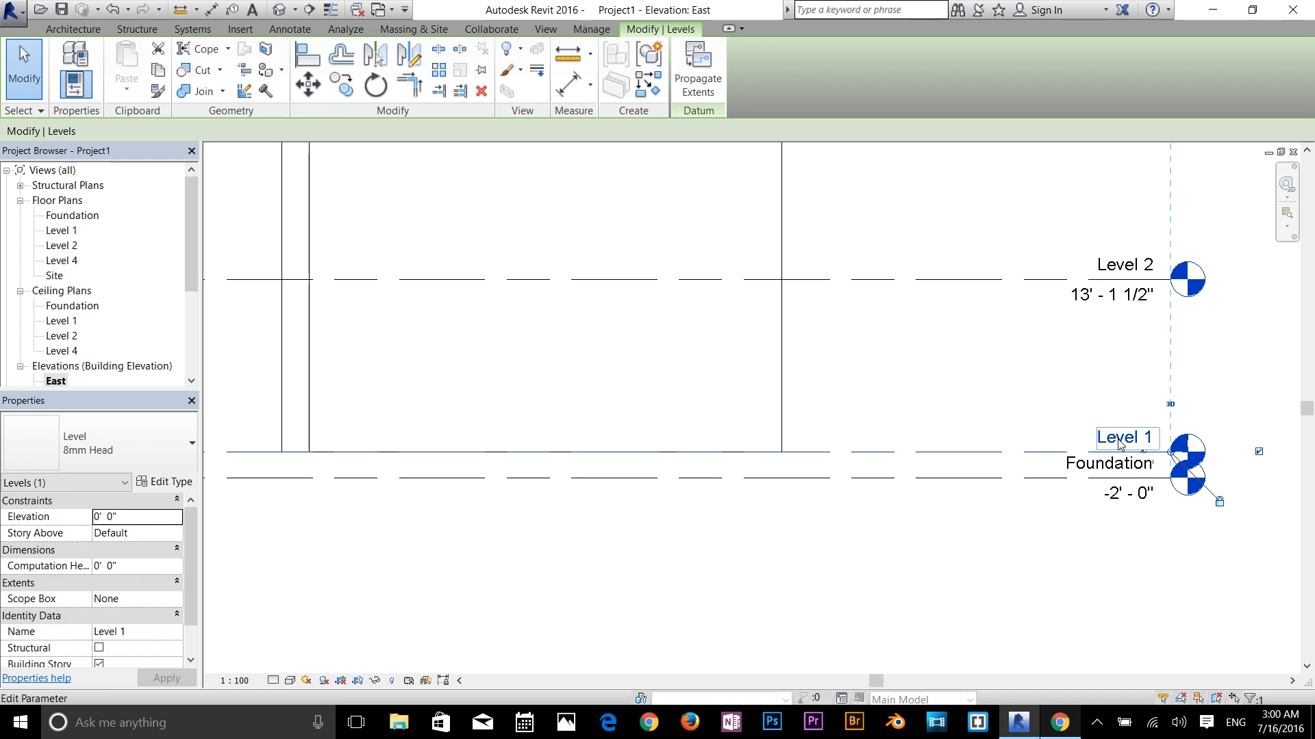
left_click(1034, 573)
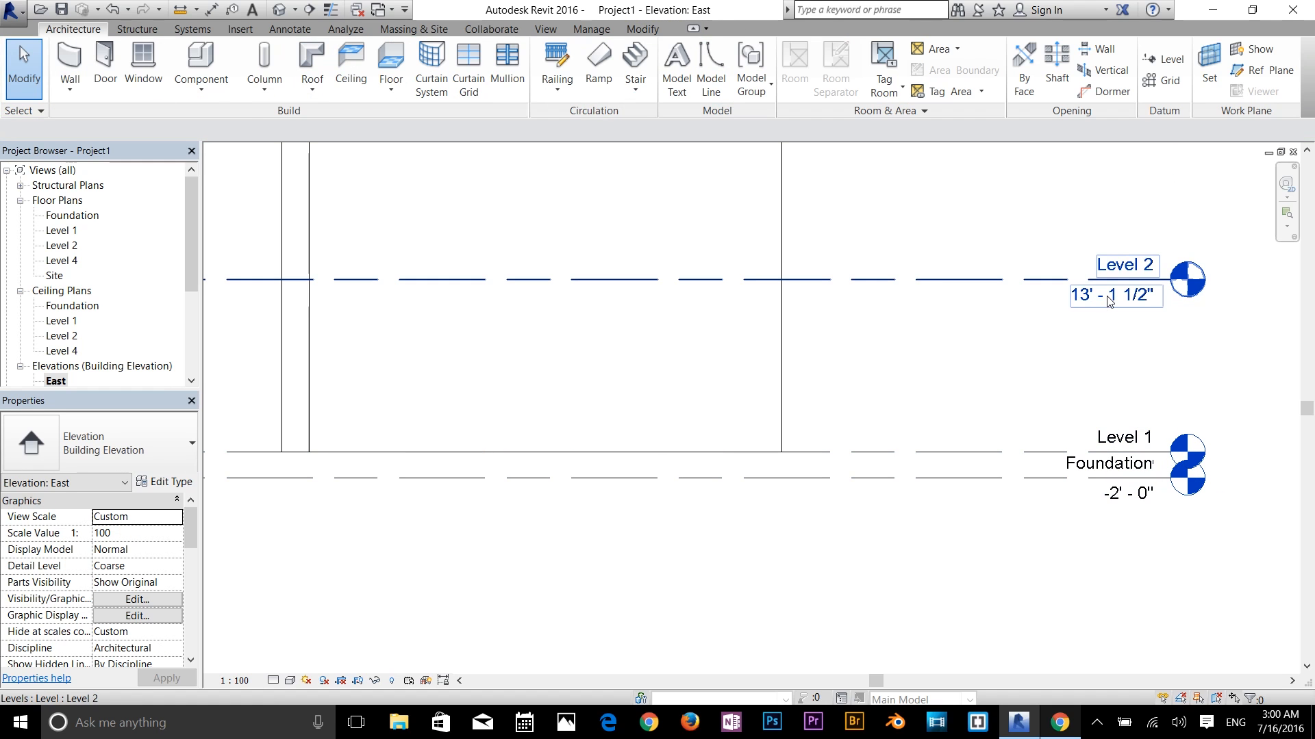
Set the elevation of Level 2 to 10'
left_click(1110, 302)
left_click(1110, 301)
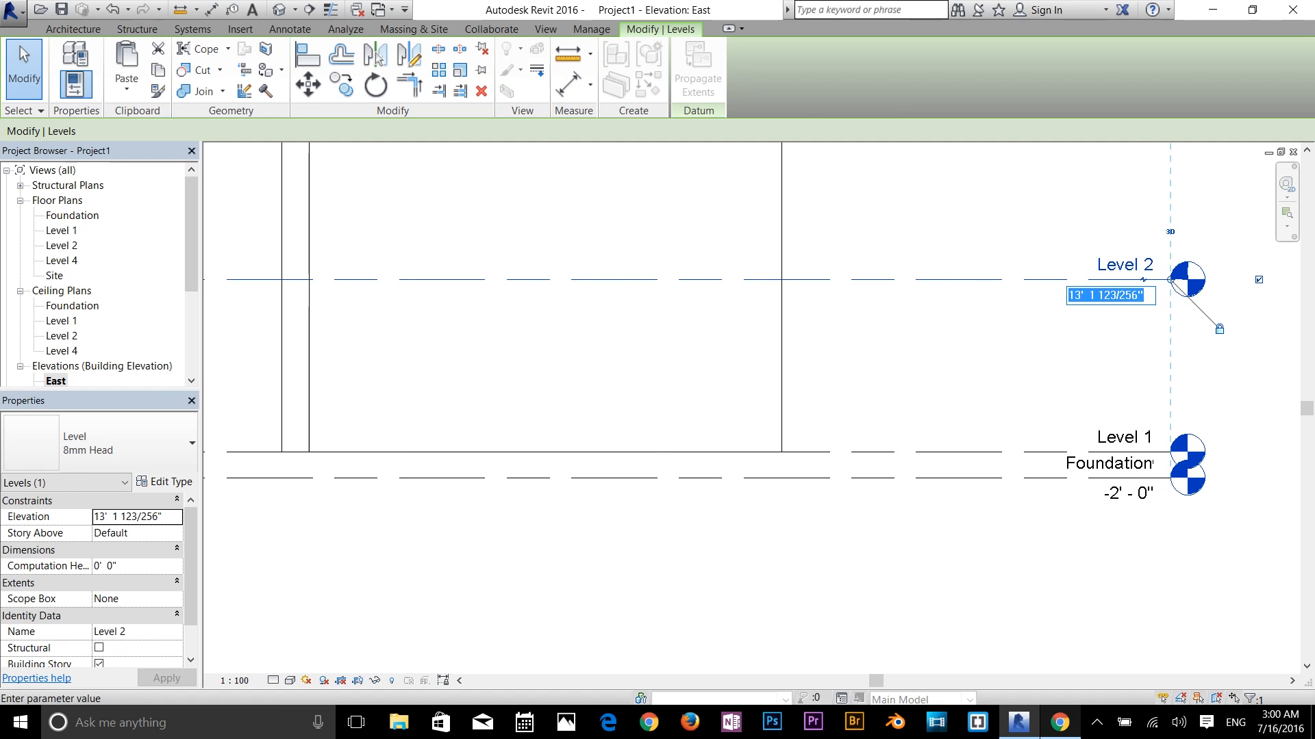
type("10")
key("Return")
left_click(1075, 263)
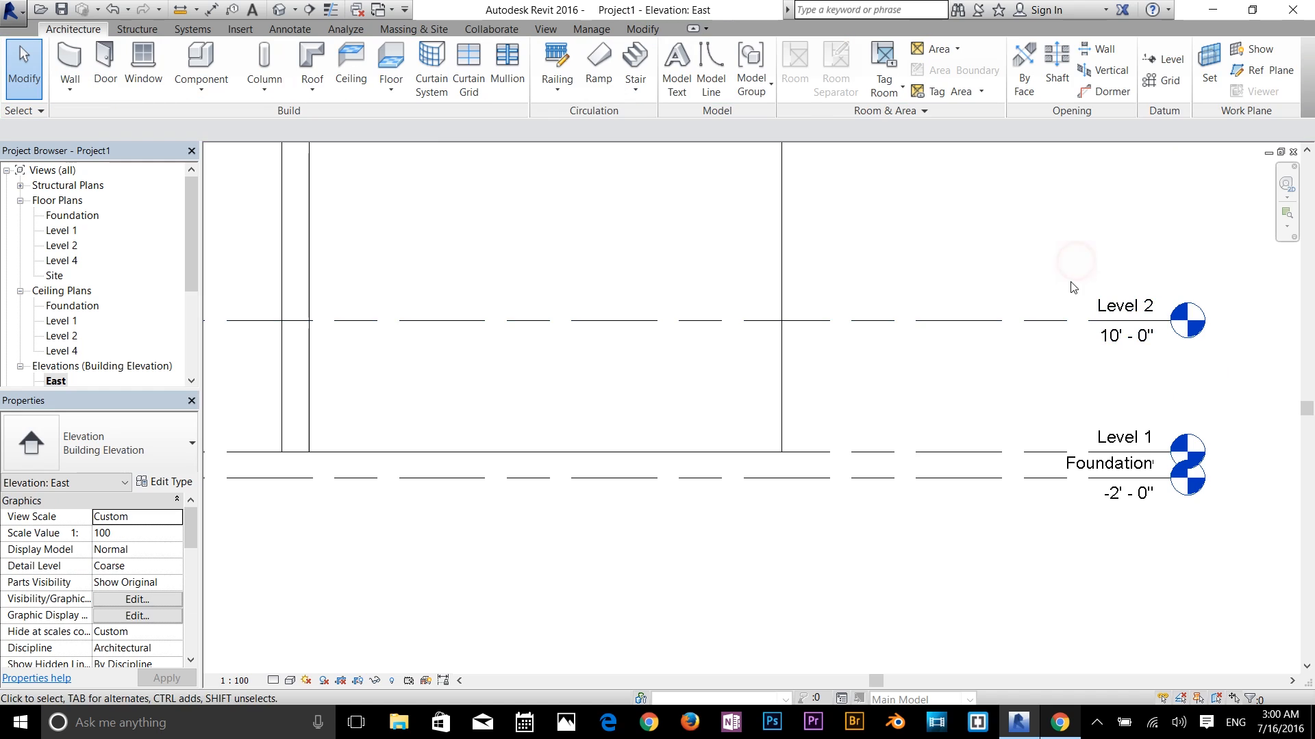
Set the elevation of the topmost level to 20'
scroll(1071, 285, "up", 4)
scroll(1070, 285, "down", 6)
middle_click_drag(1063, 262, 1029, 338)
scroll(1028, 334, "up", 1)
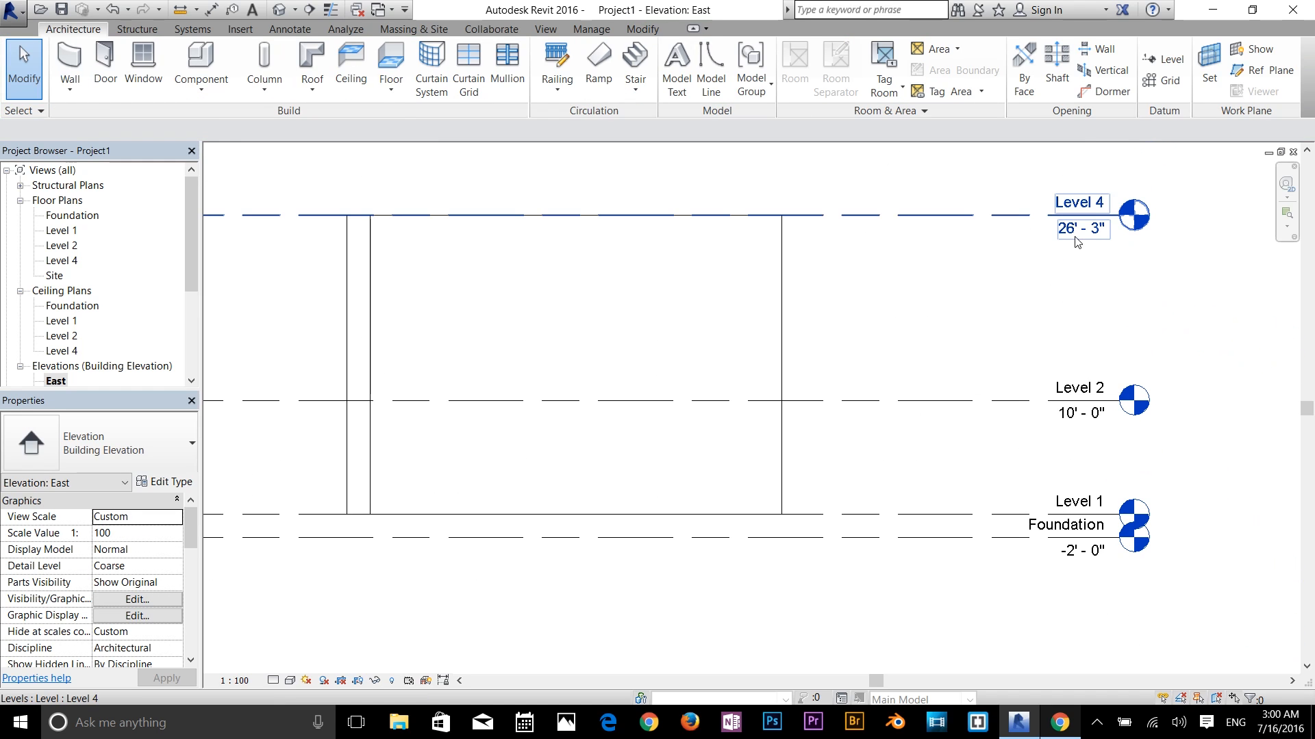
left_click(1077, 241)
left_click(1073, 230)
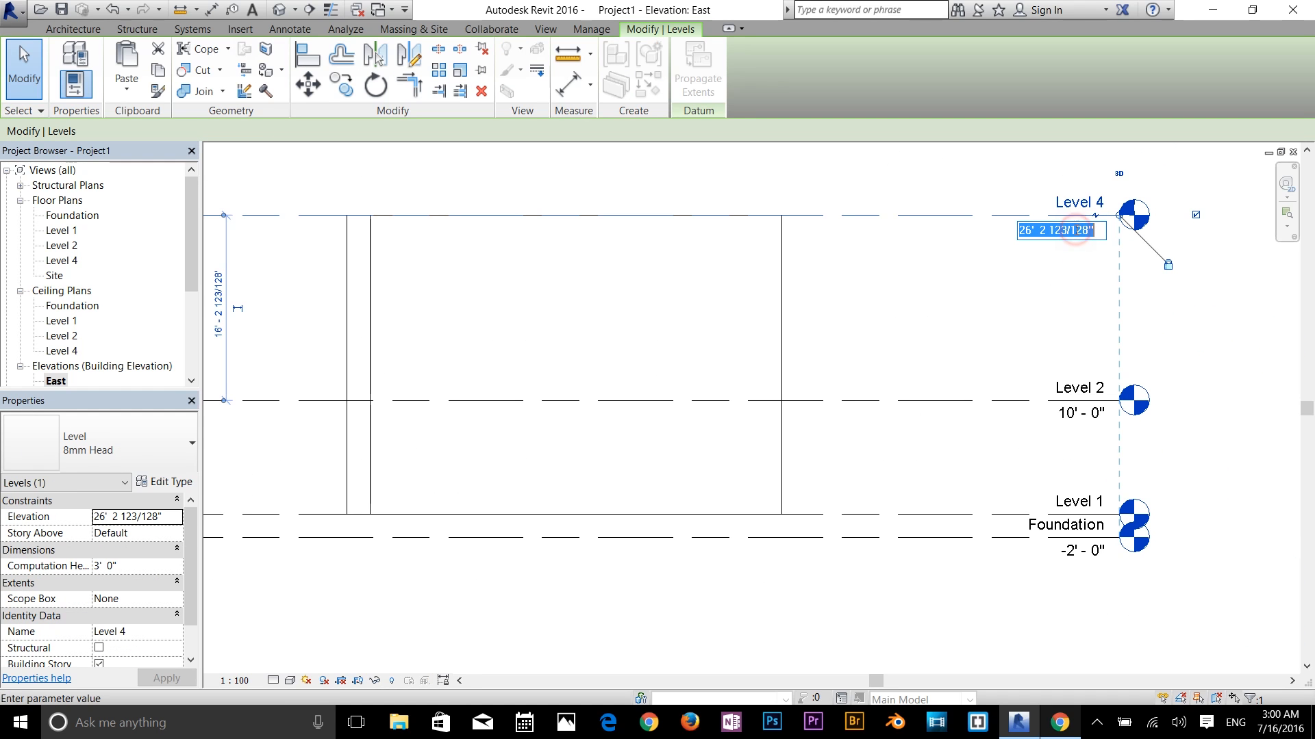
type("20")
key("Return")
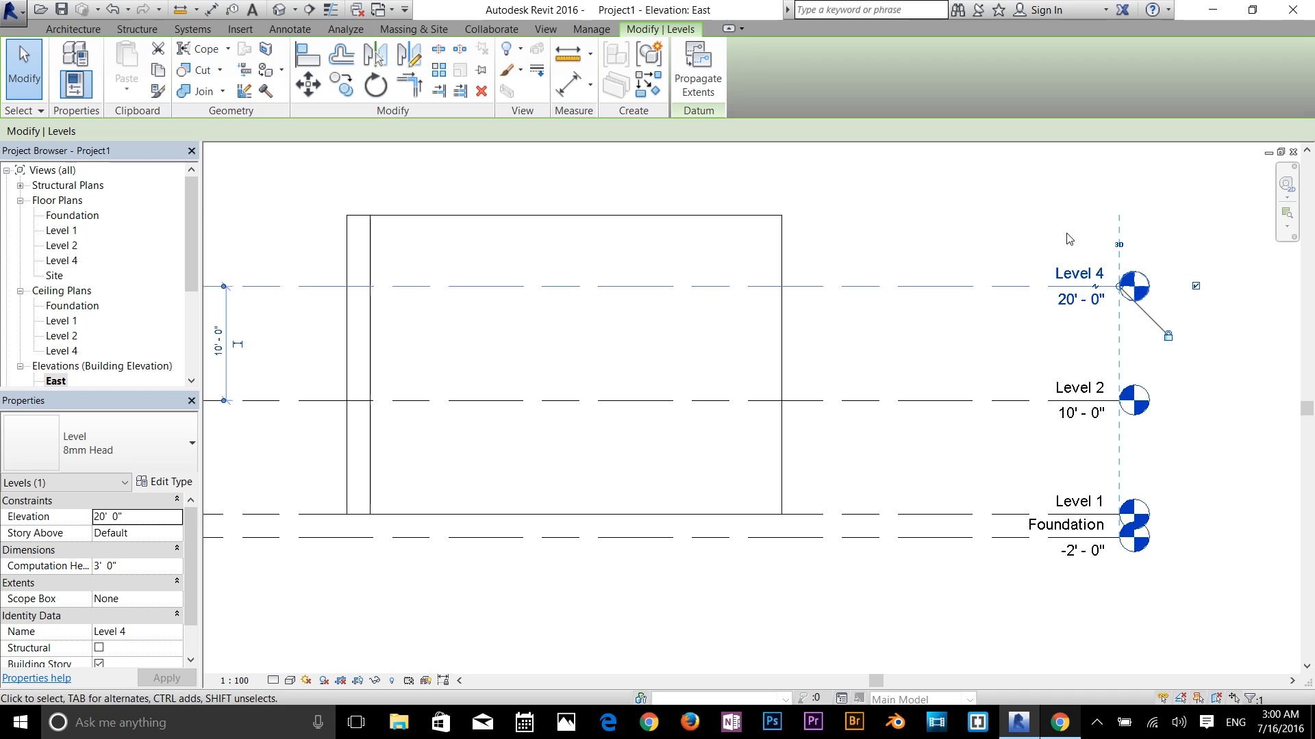
left_click(1047, 242)
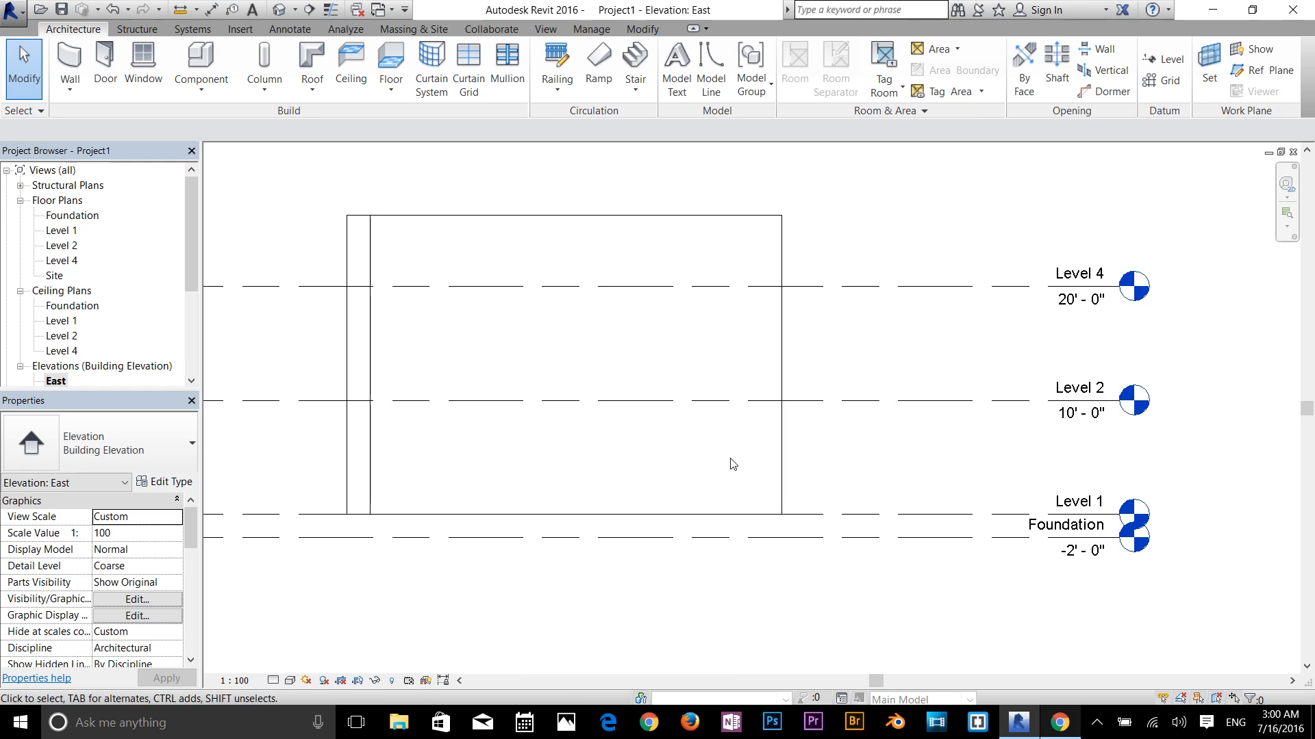
middle_click_drag(662, 444, 754, 458)
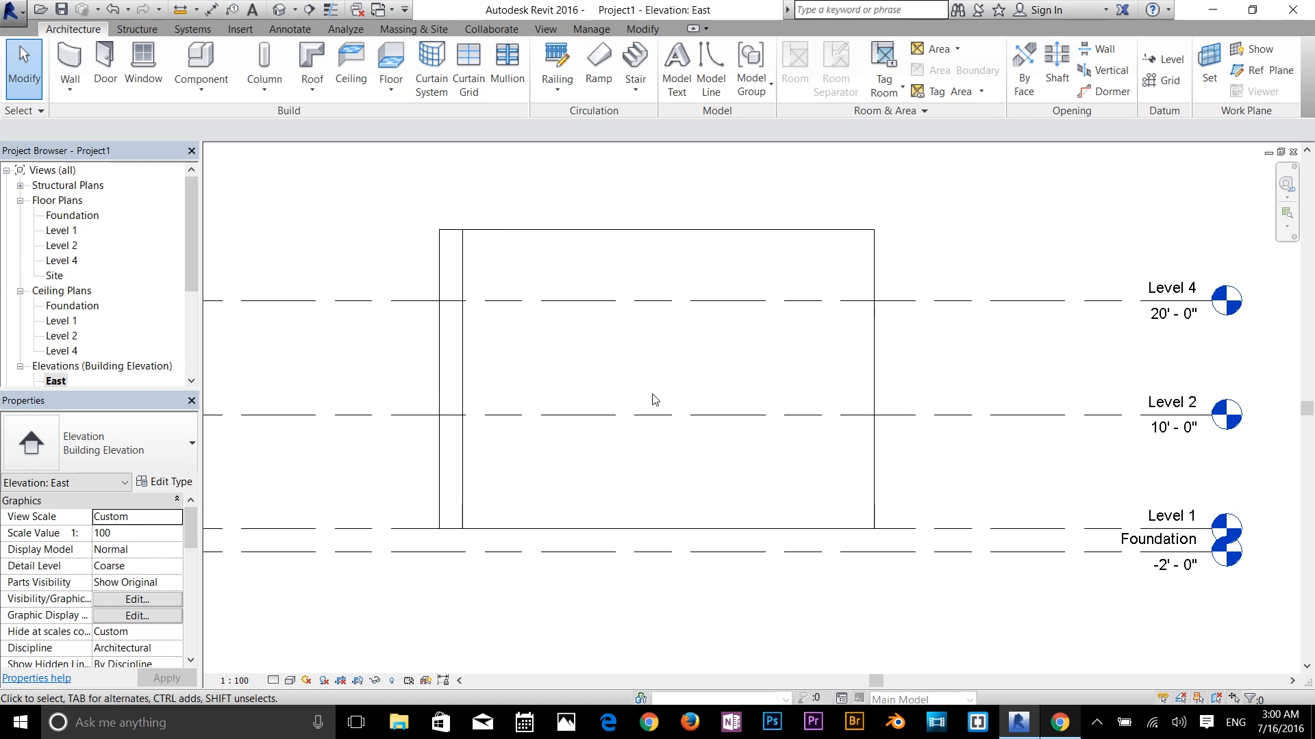
left_click(666, 485)
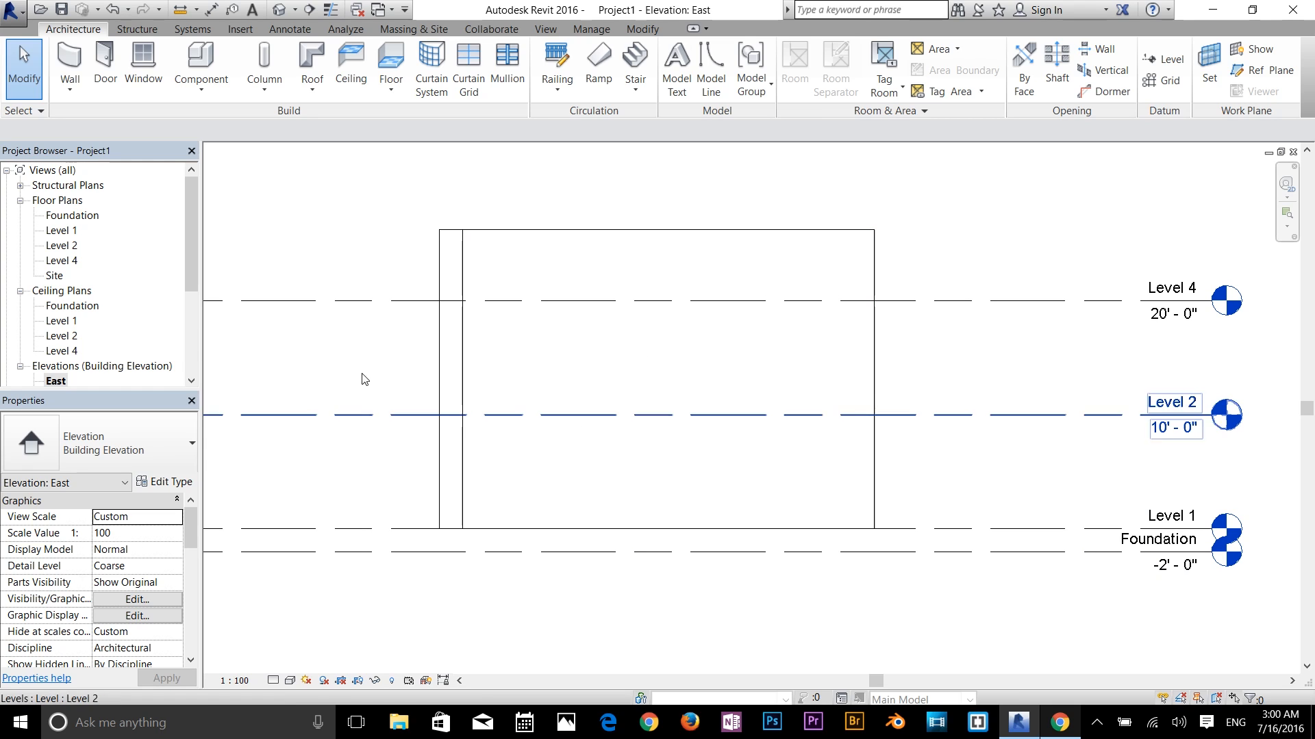
In the Level 1 floor plan, constrain all walls with their base at Level 1 and their top up to Level 2
double_click(72, 231)
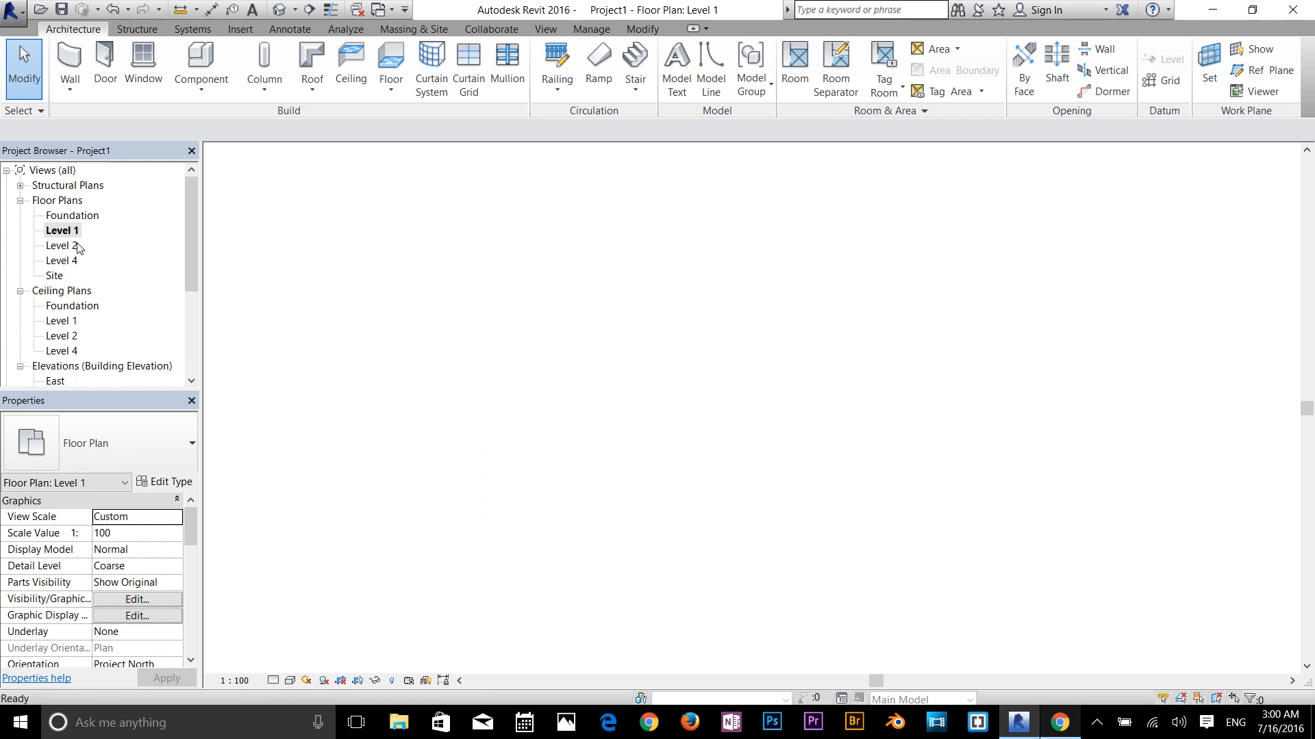
left_click_drag(1099, 171, 358, 640)
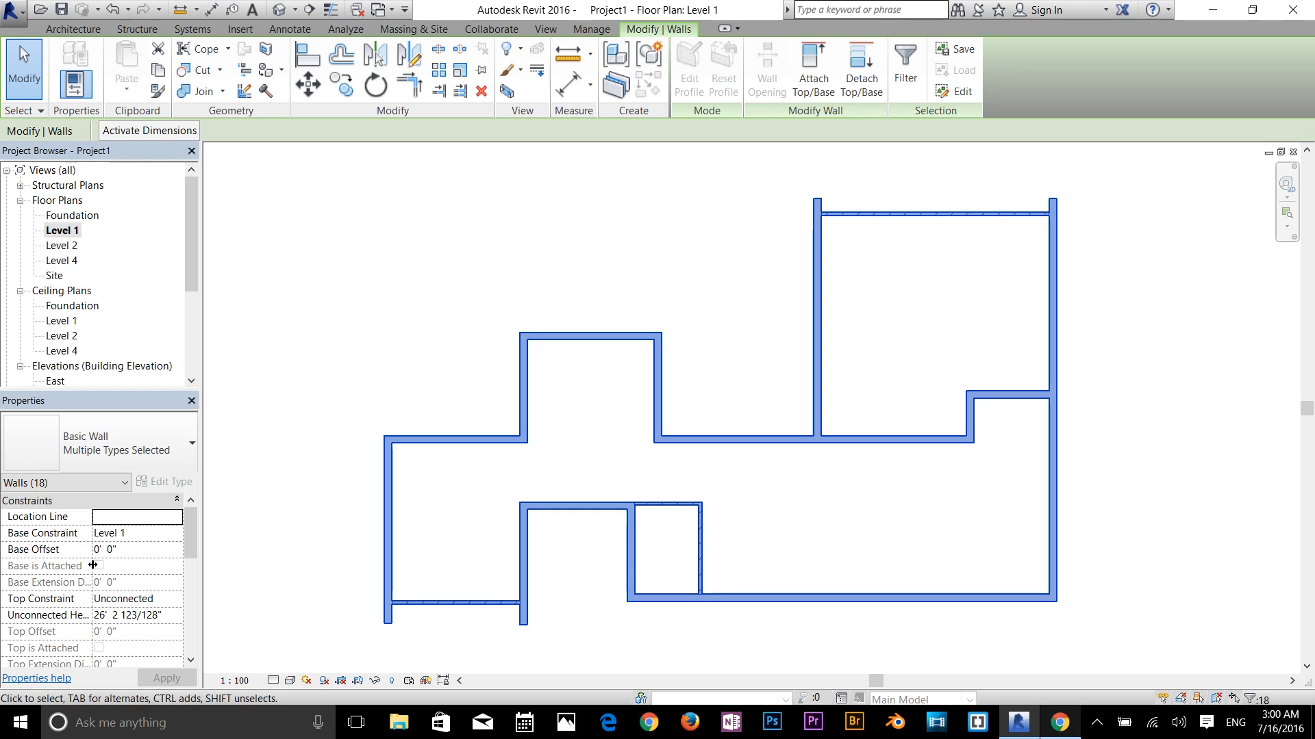
left_click(133, 534)
left_click(133, 535)
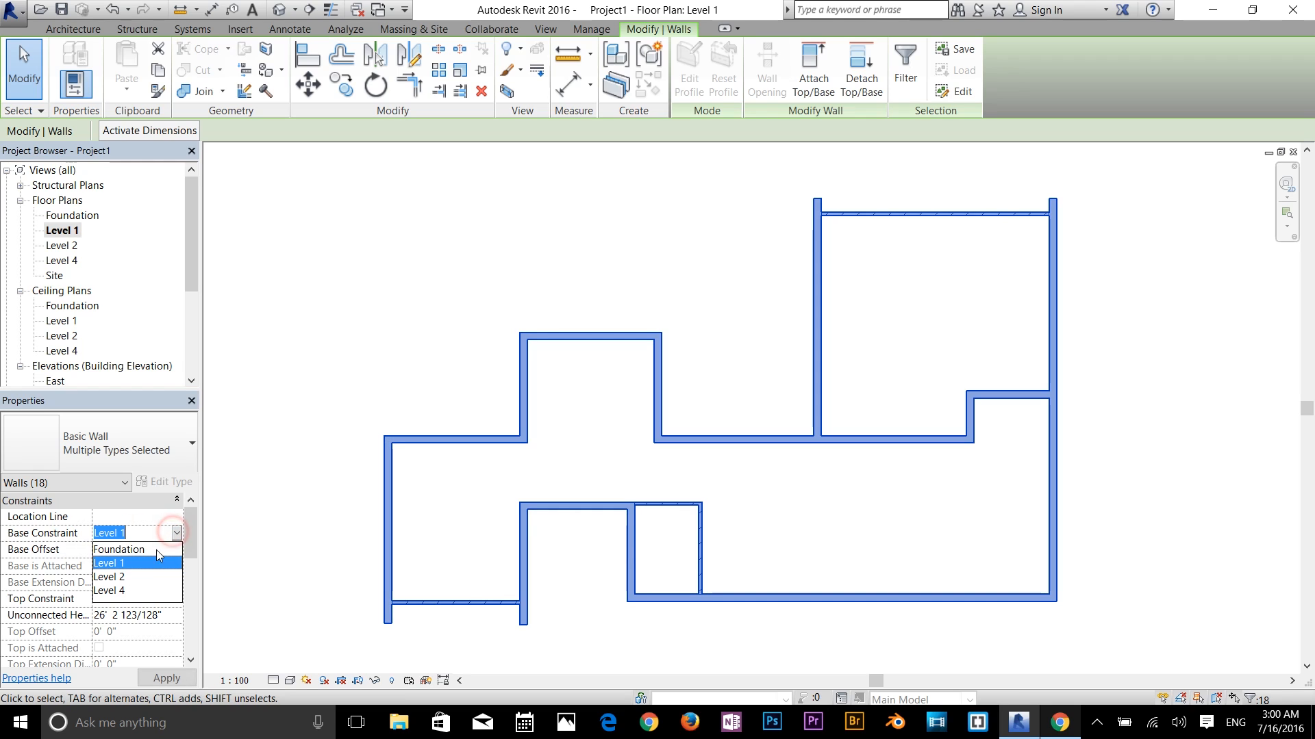
left_click(123, 564)
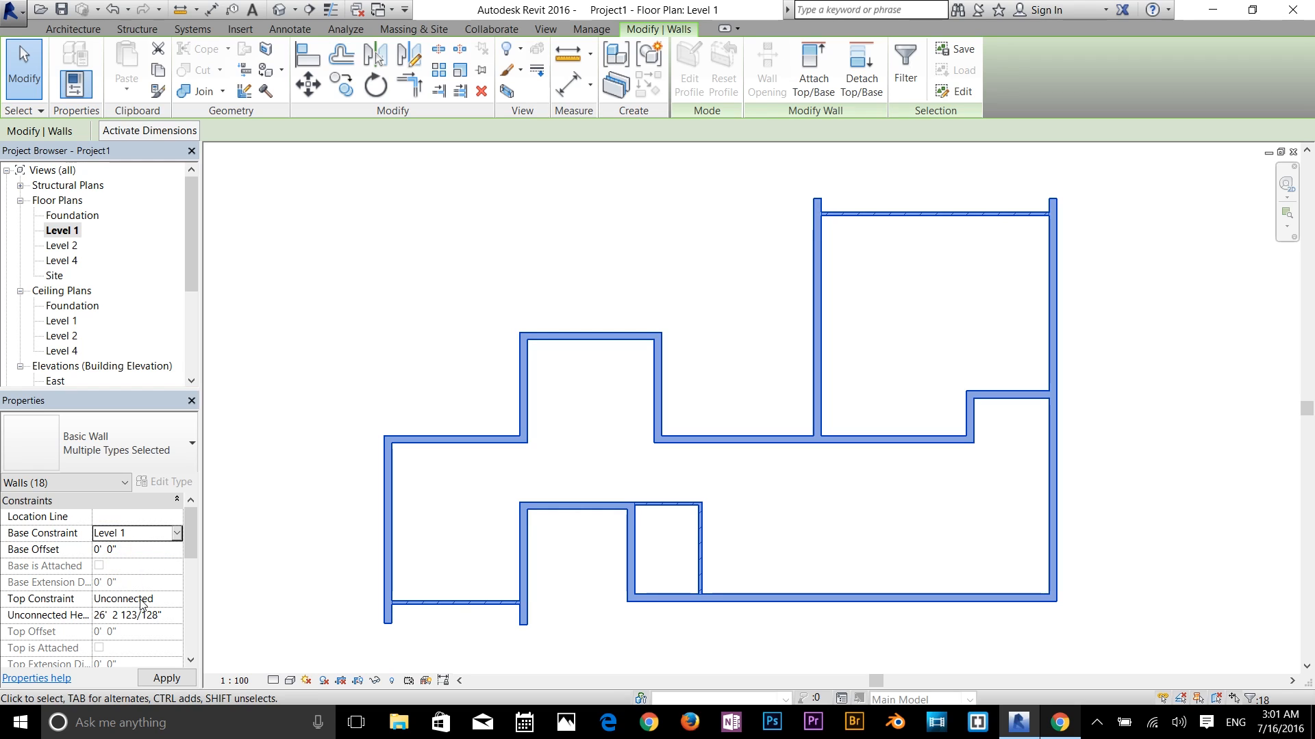
left_click(142, 601)
left_click(176, 599)
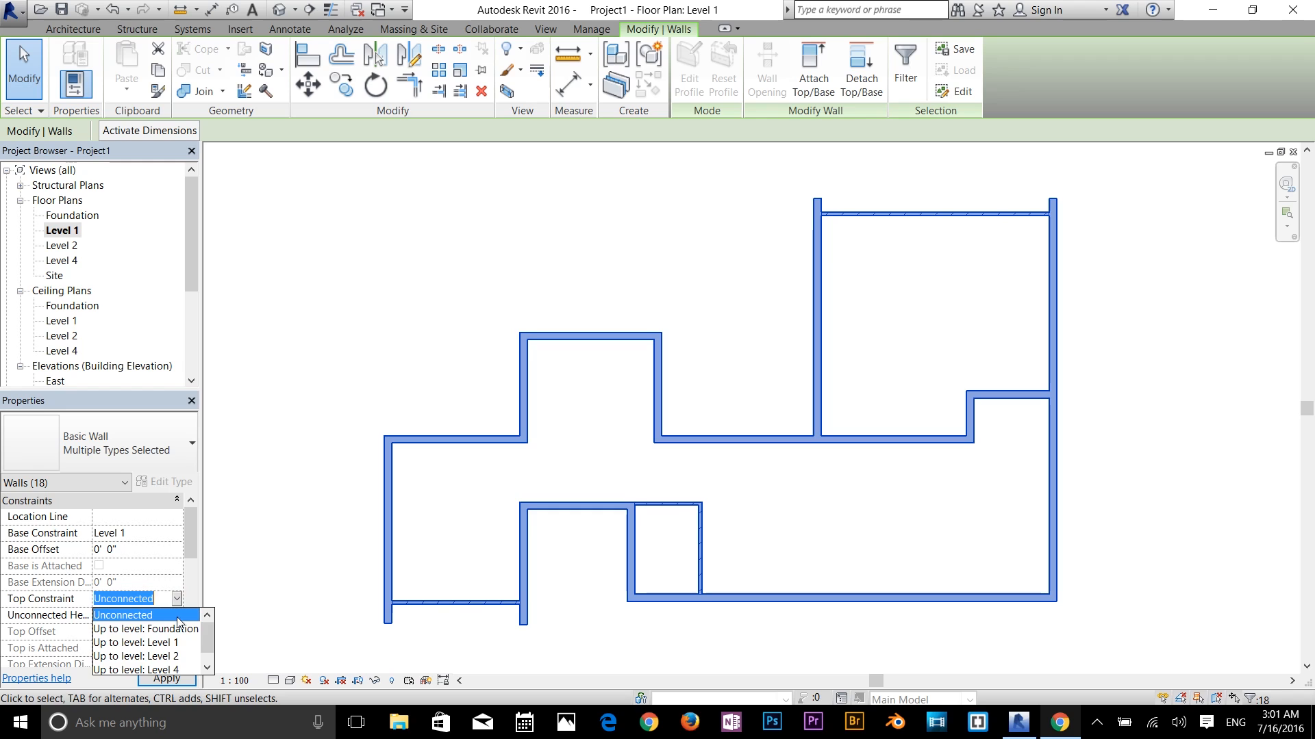
left_click(171, 657)
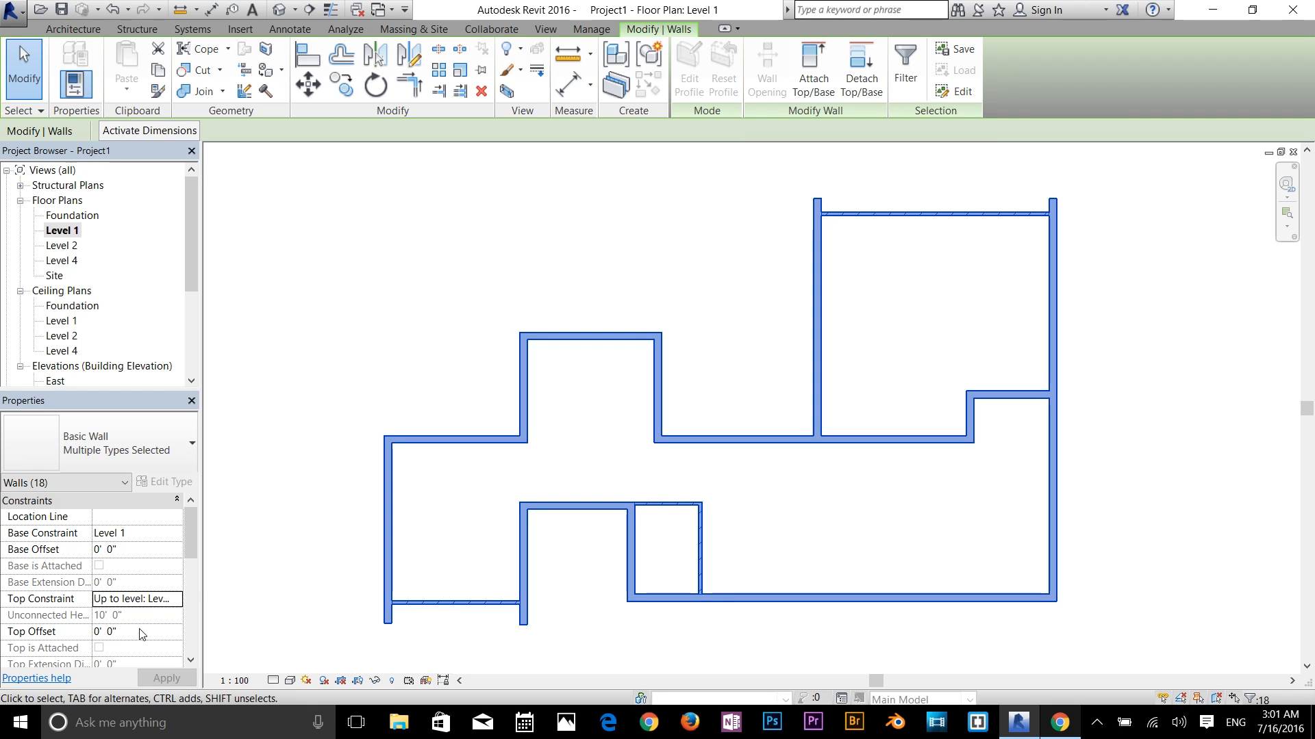
scroll(142, 634, "down", 3)
left_click(156, 680)
left_click(337, 492)
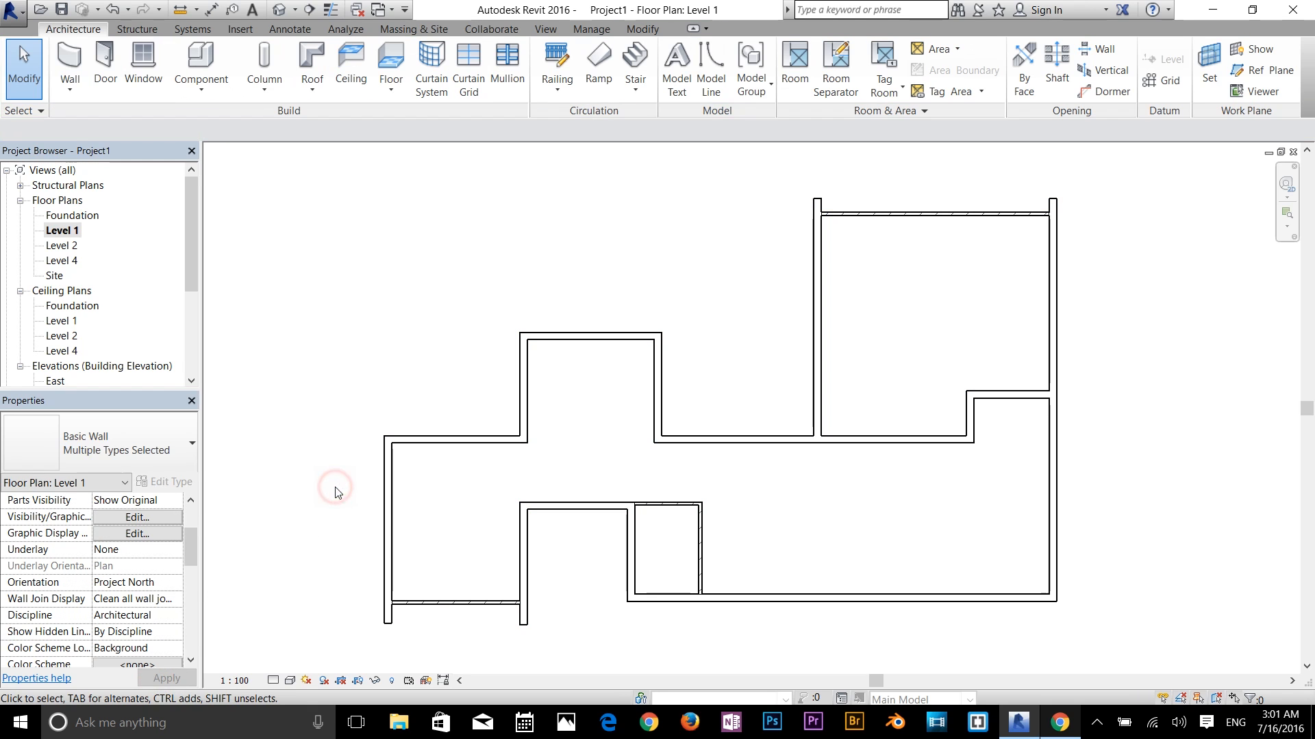
Check the wall heights against the level lines in the East elevation
scroll(68, 327, "down", 2)
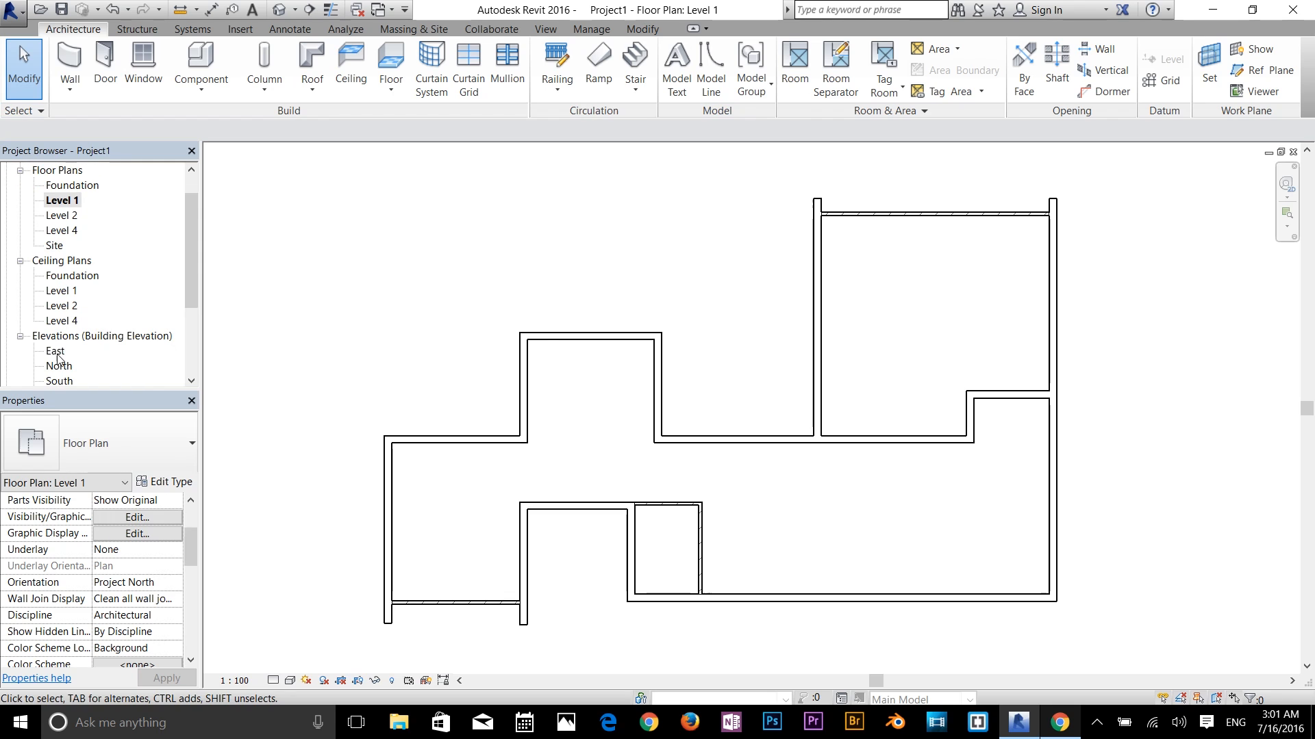
double_click(55, 351)
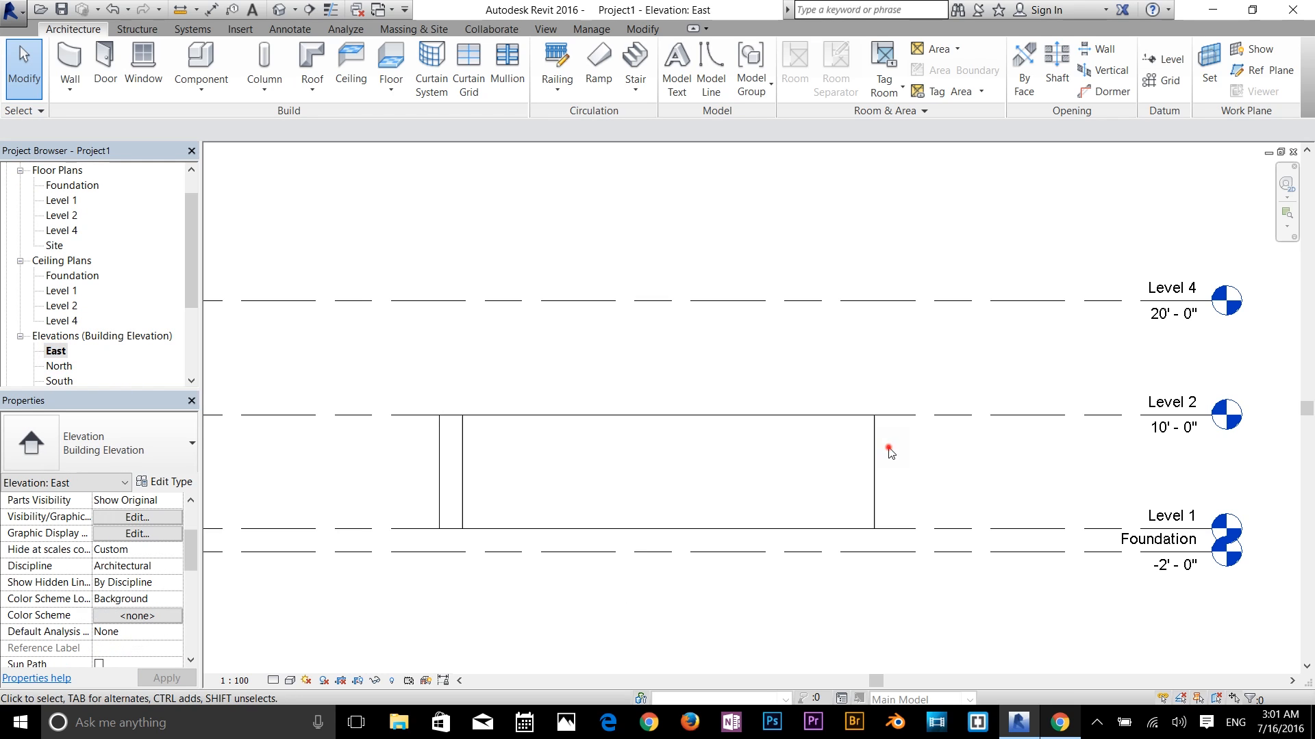
left_click_drag(888, 452, 373, 470)
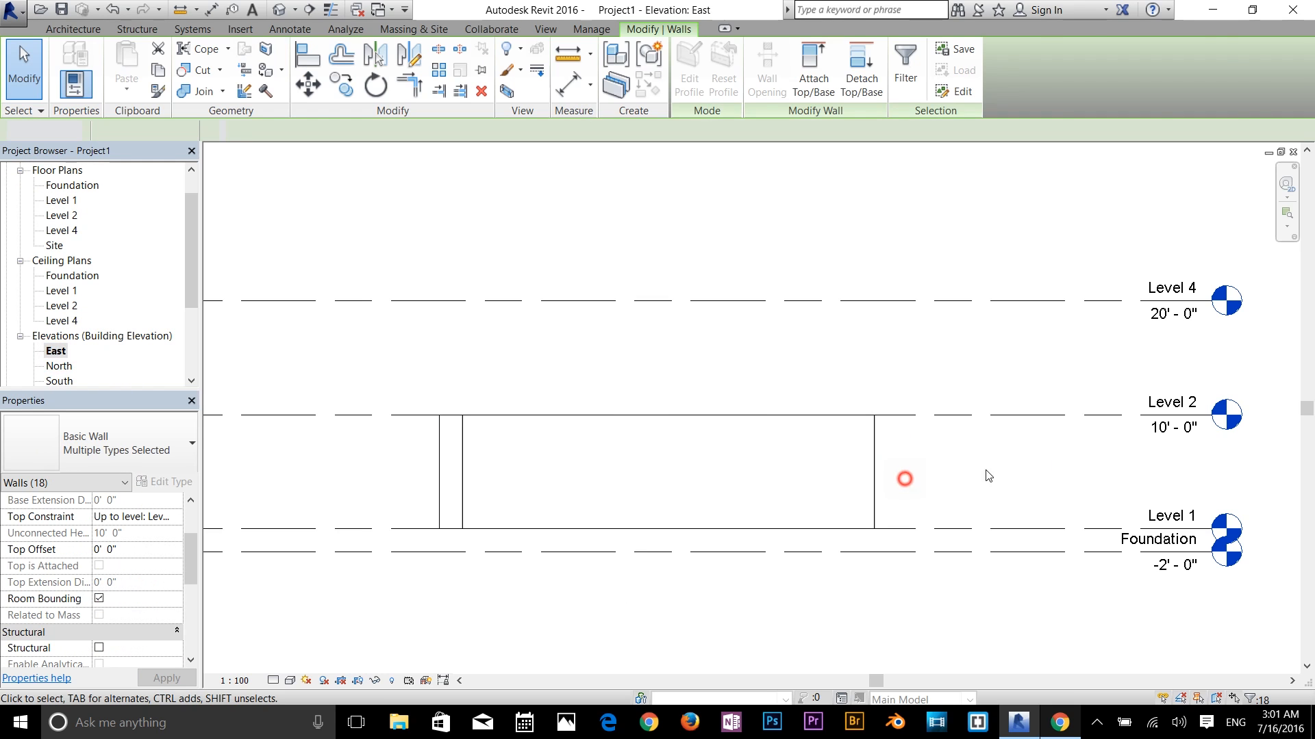
left_click(904, 479)
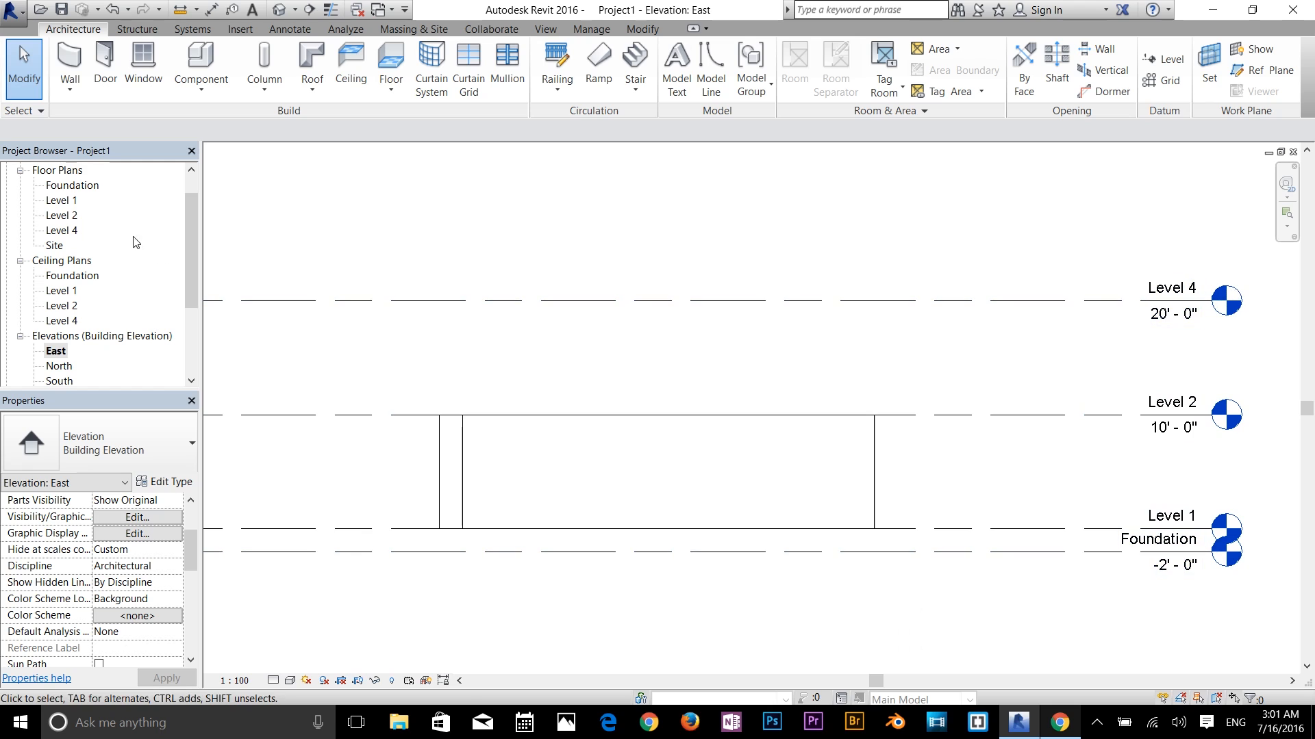
Return to the Level 1 floor plan and bring the whole wall layout into view
double_click(61, 200)
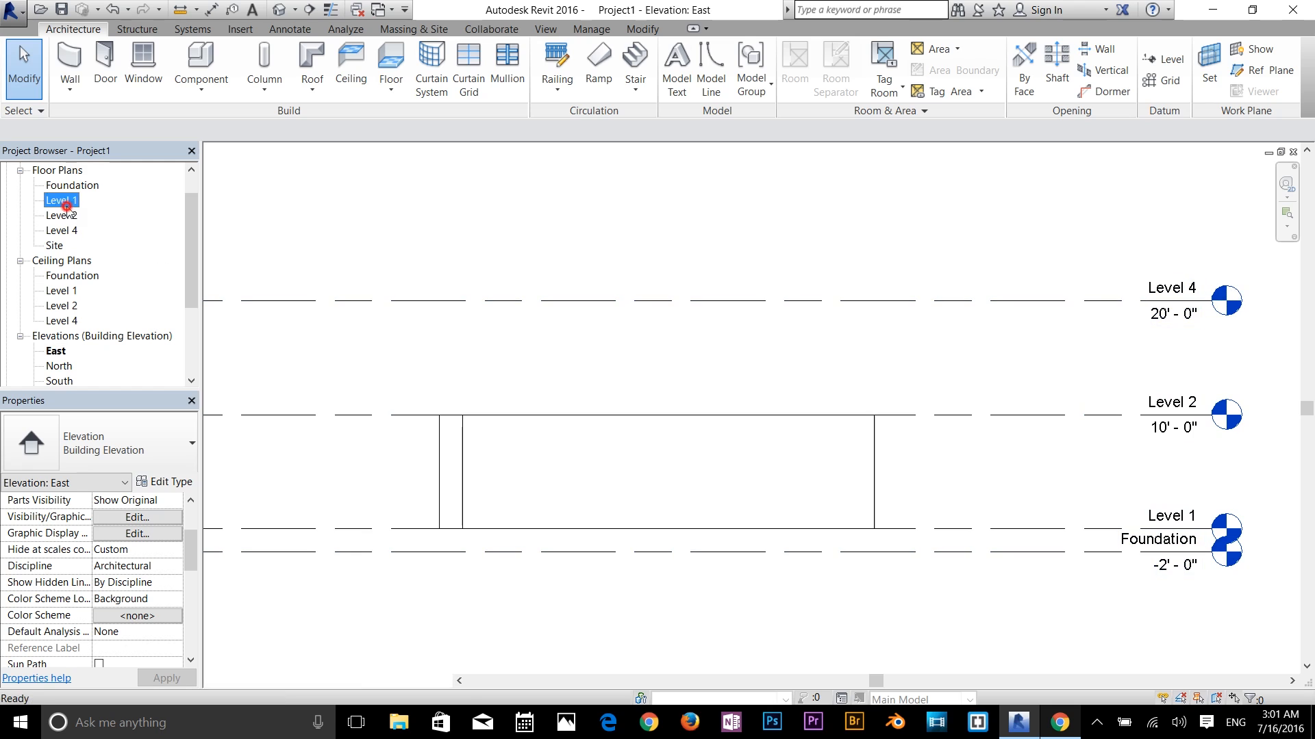
left_click(843, 506)
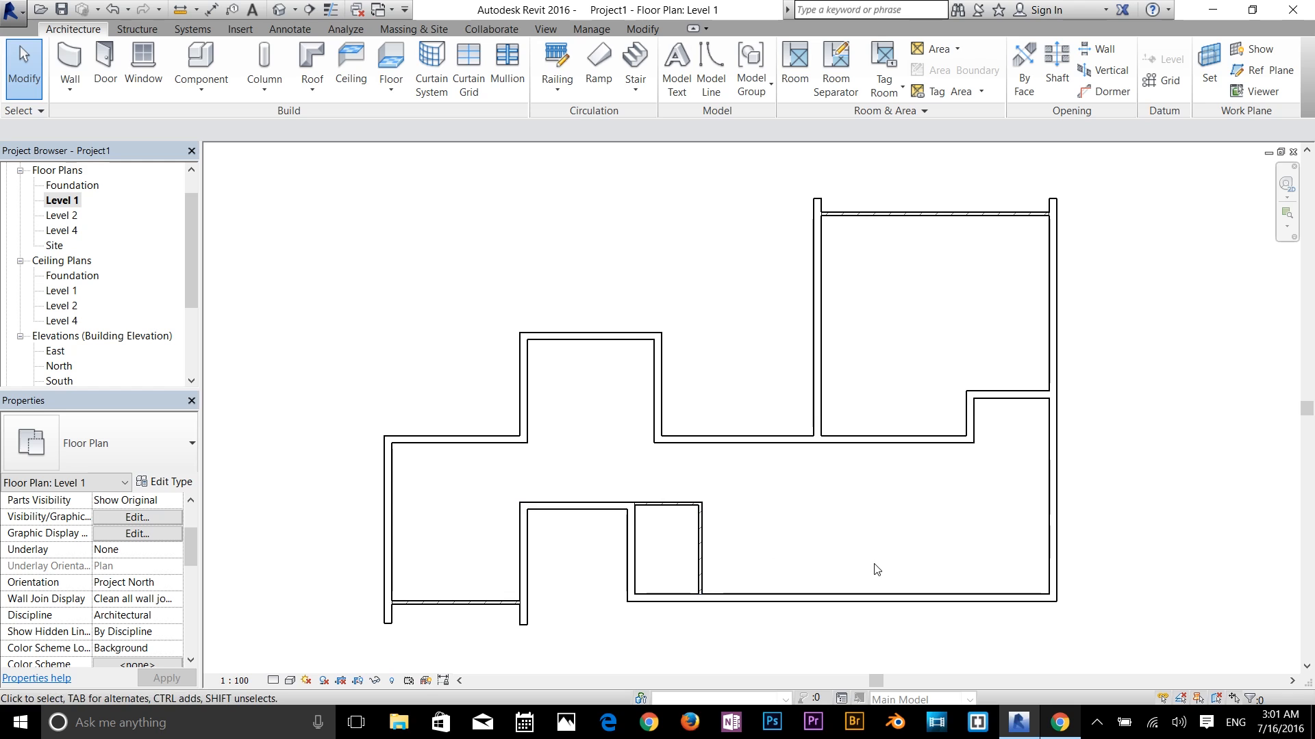
middle_click_drag(872, 569, 890, 625)
middle_click_drag(637, 552, 638, 454)
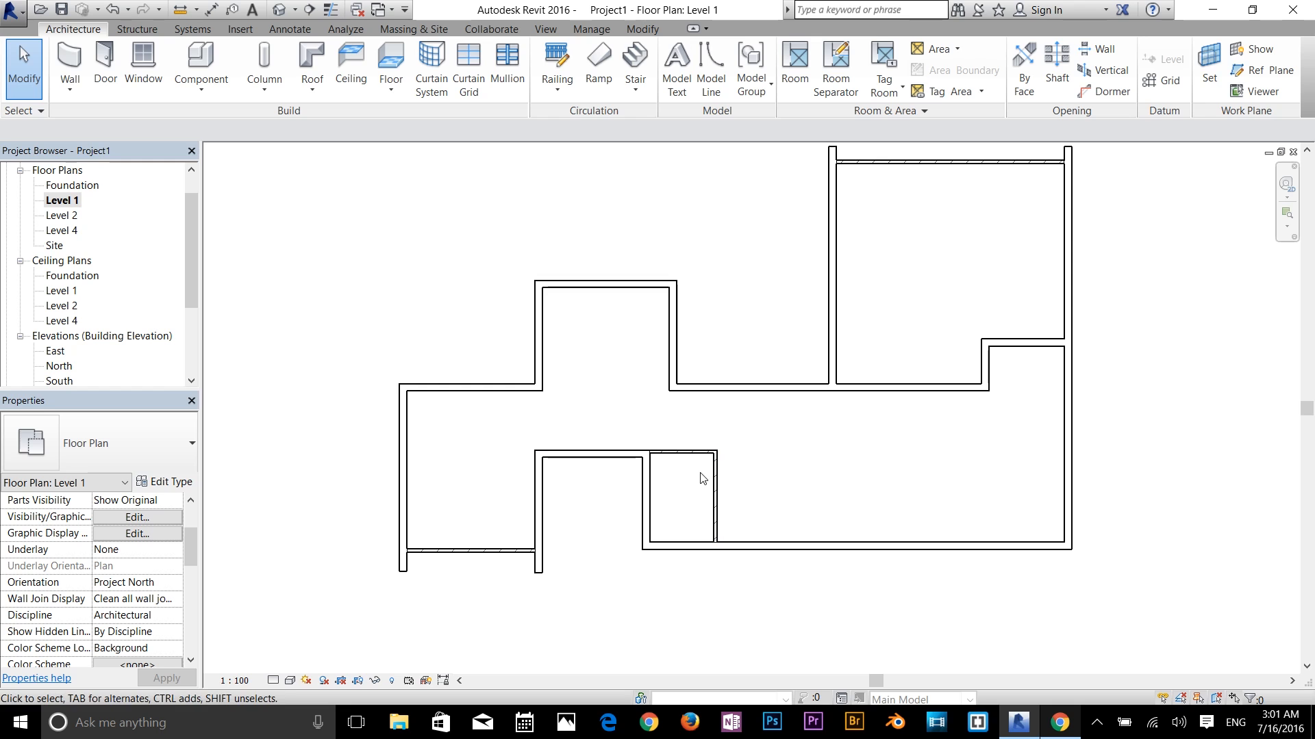
middle_click_drag(613, 416, 596, 436)
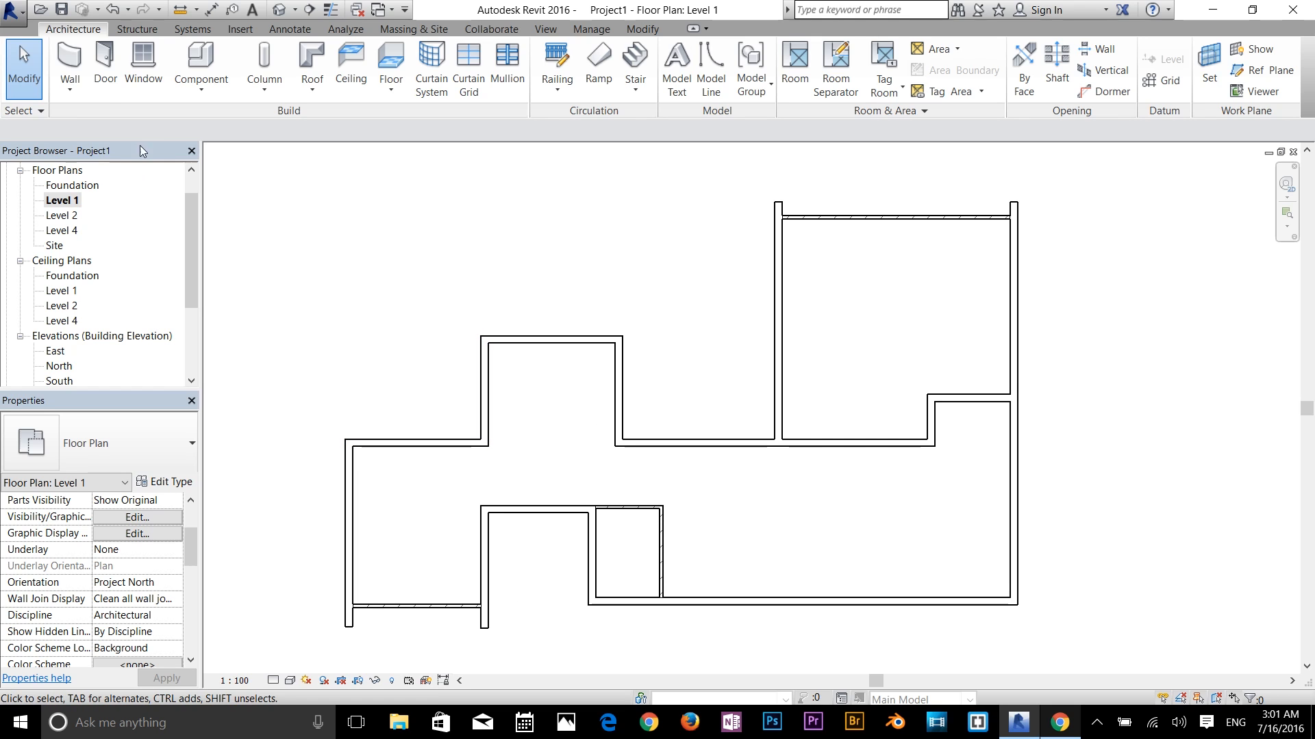
Start placing a door and review the M_Single-Flush sizes already loaded in the project
left_click(104, 75)
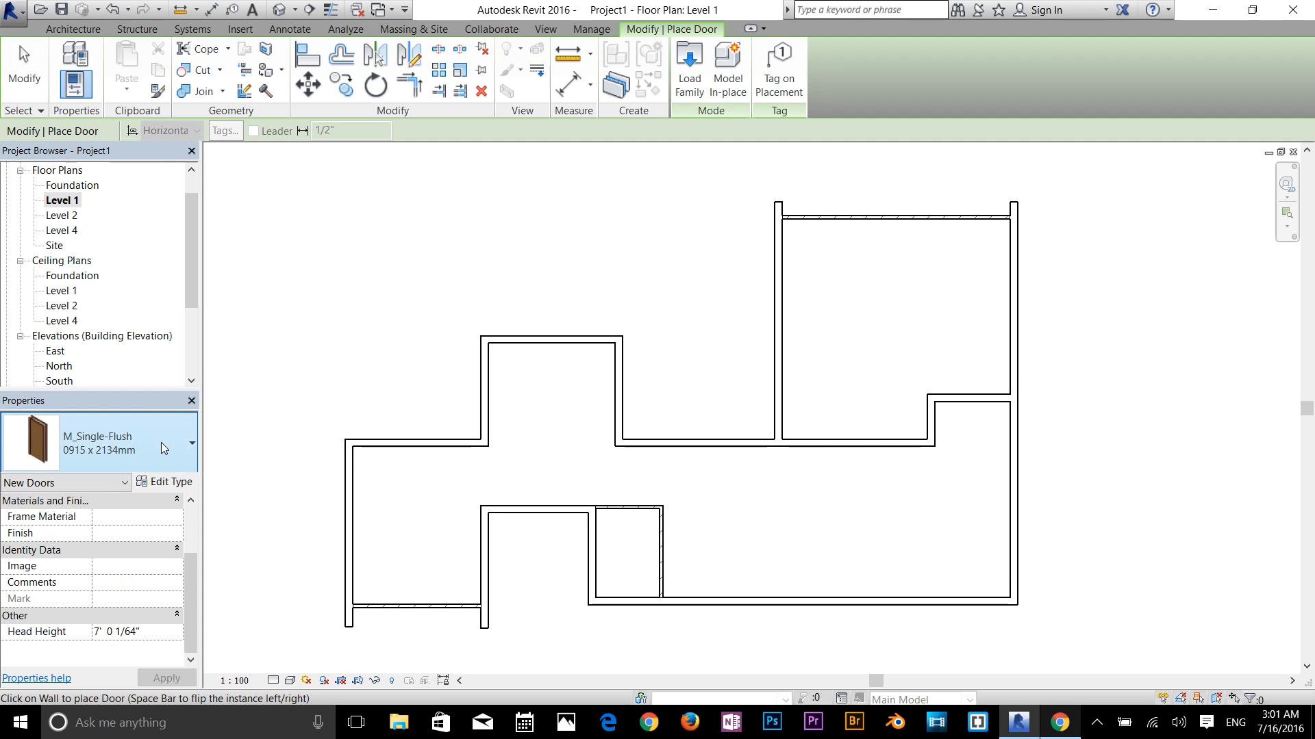
left_click(158, 446)
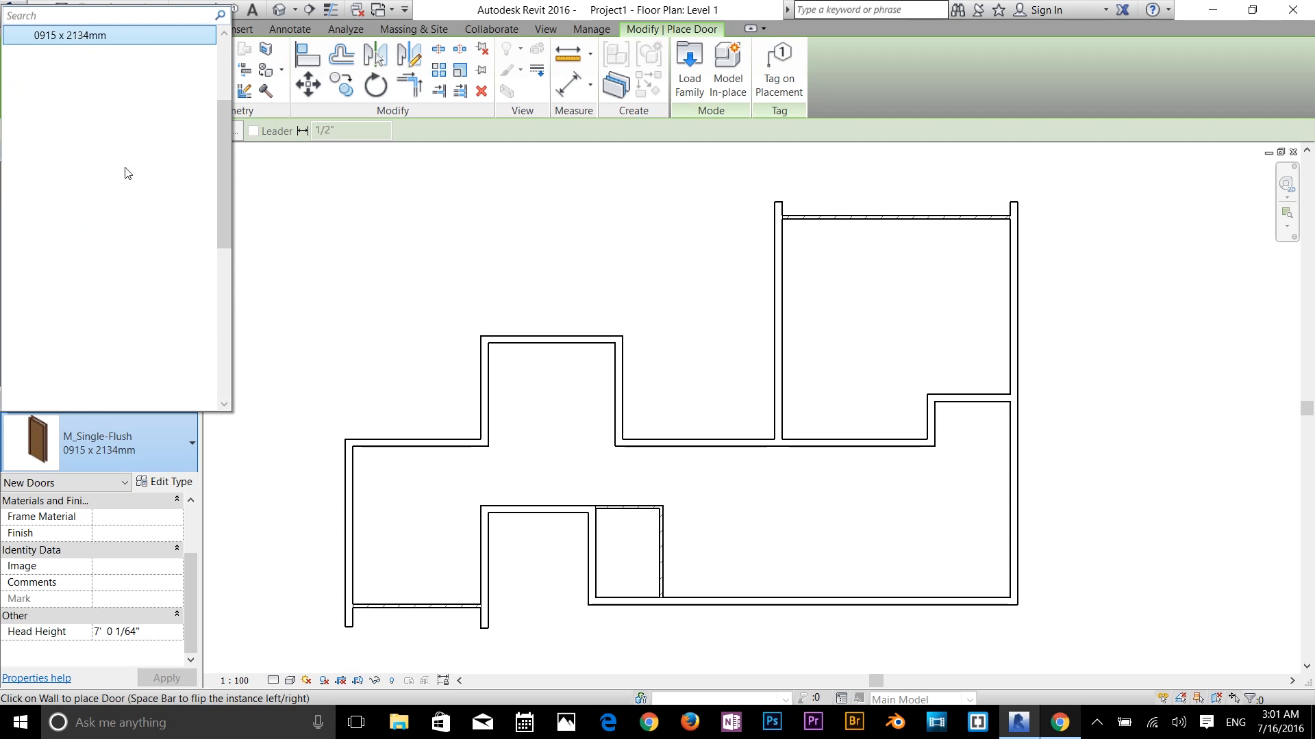
scroll(126, 171, "up", 3)
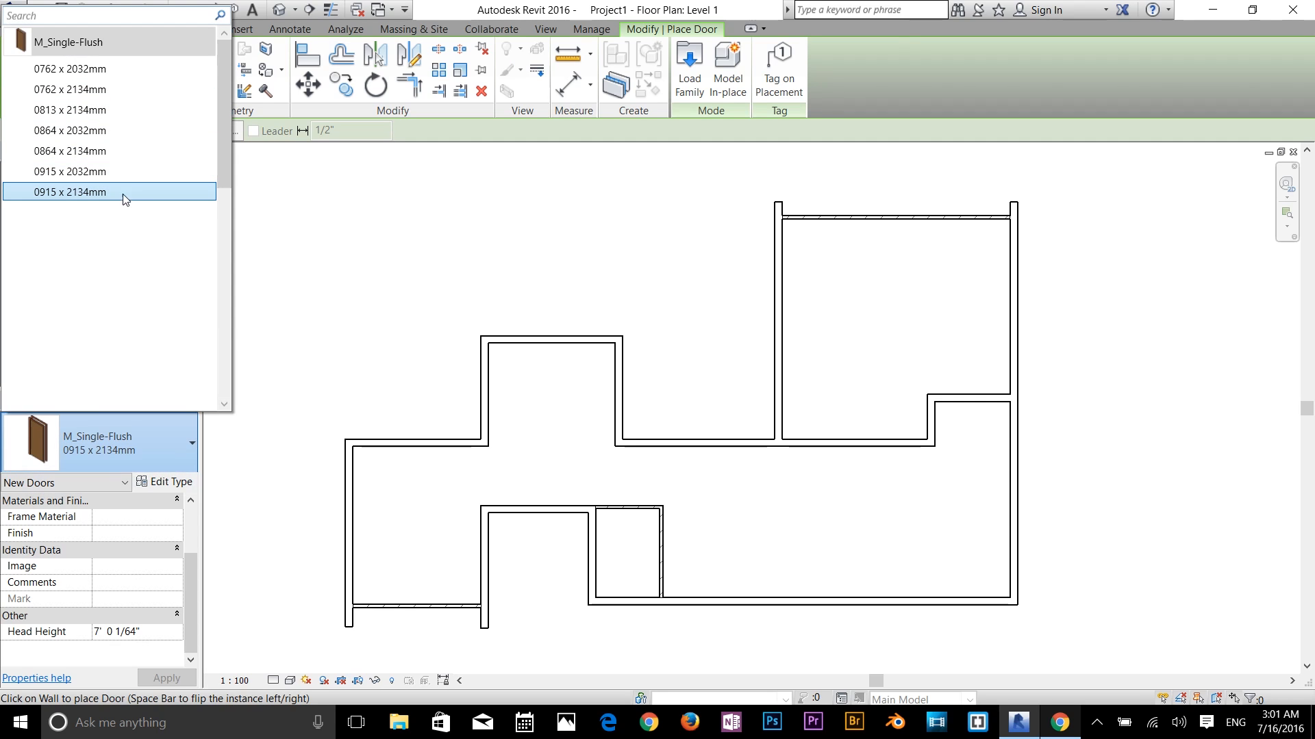
left_click(98, 440)
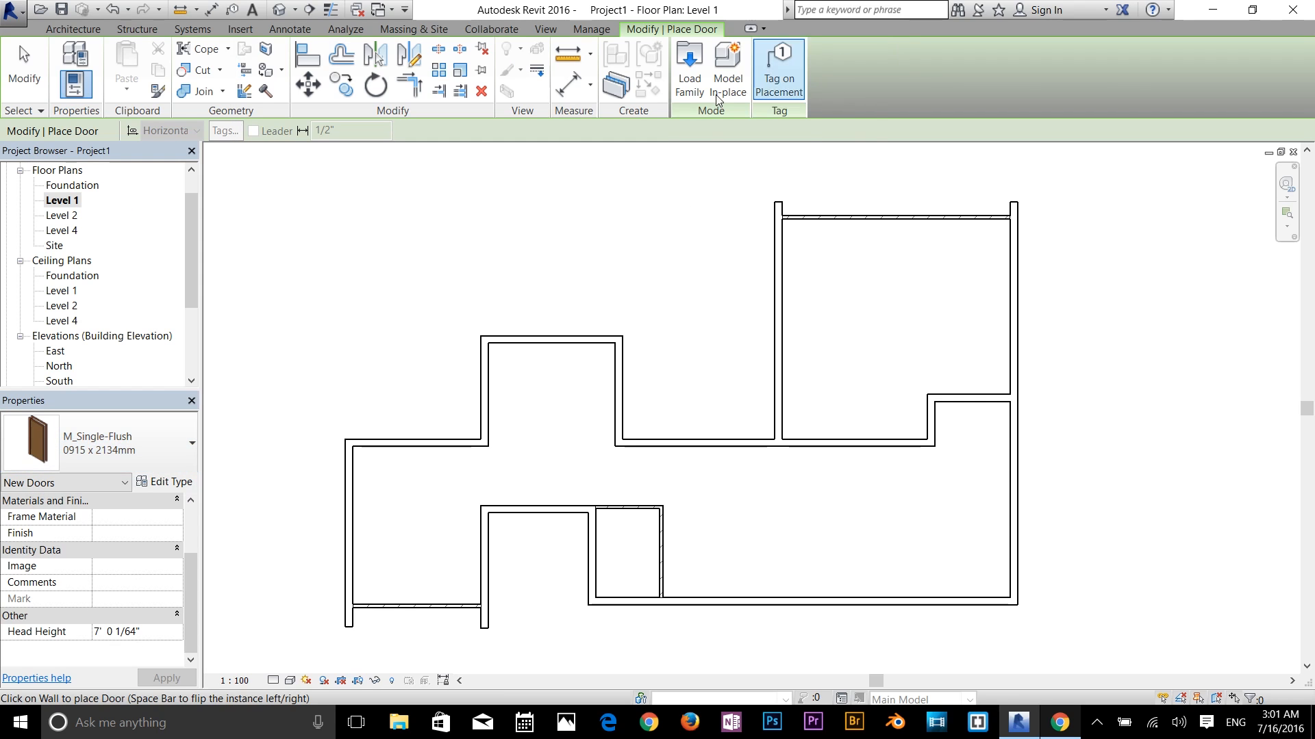
Browse for a door family to load in the Doors folder of the US Imperial library
left_click(697, 92)
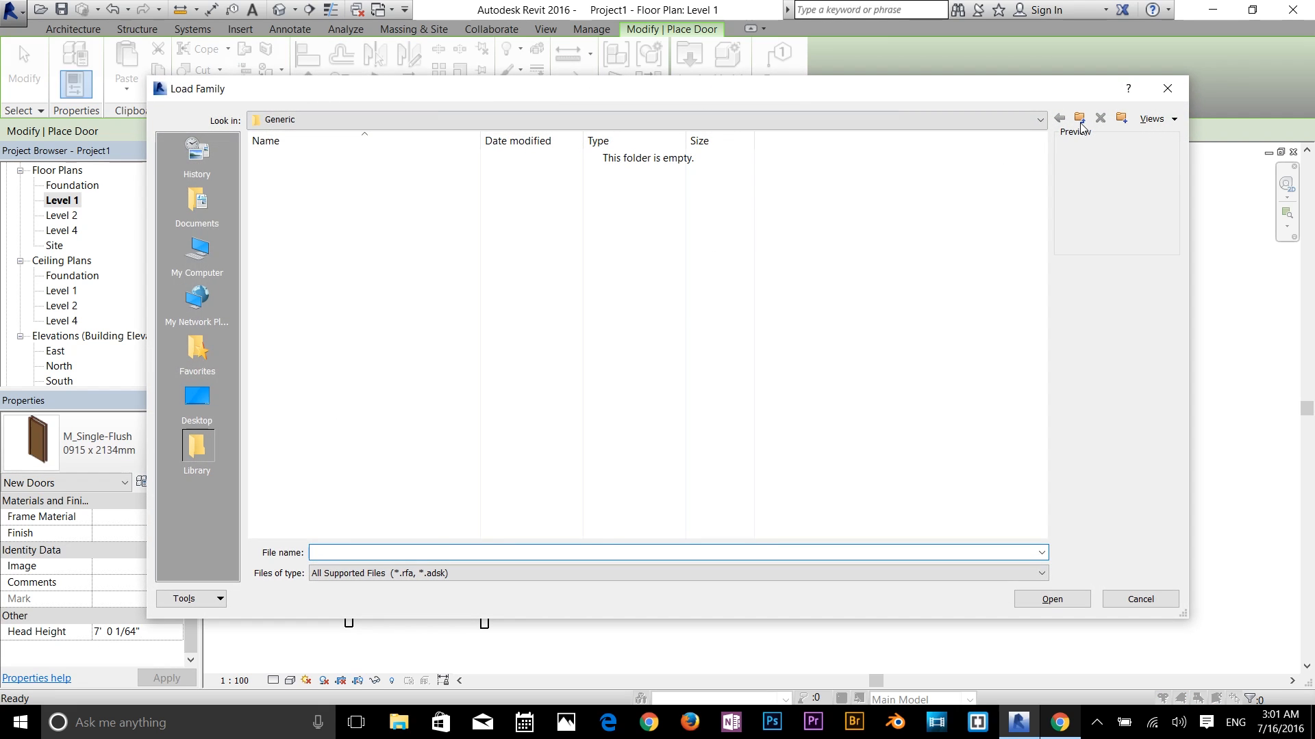
left_click(1080, 122)
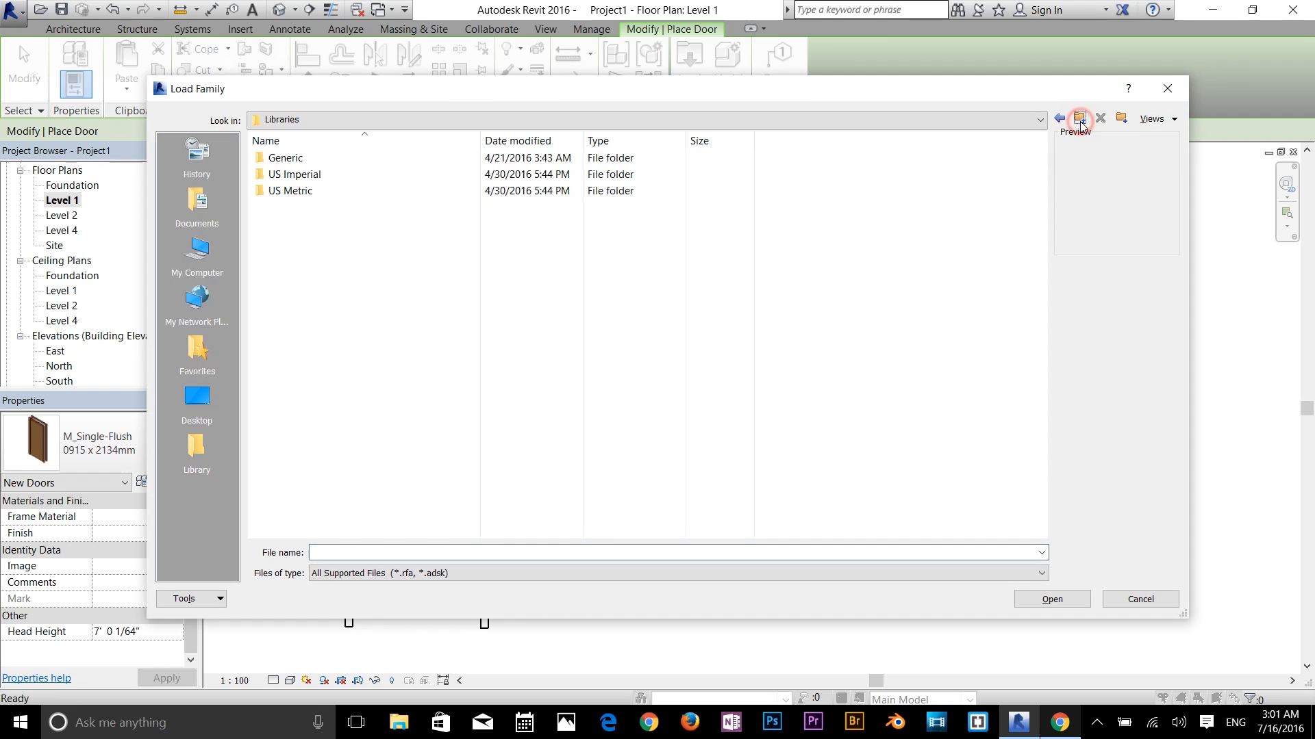
double_click(296, 176)
left_click(287, 306)
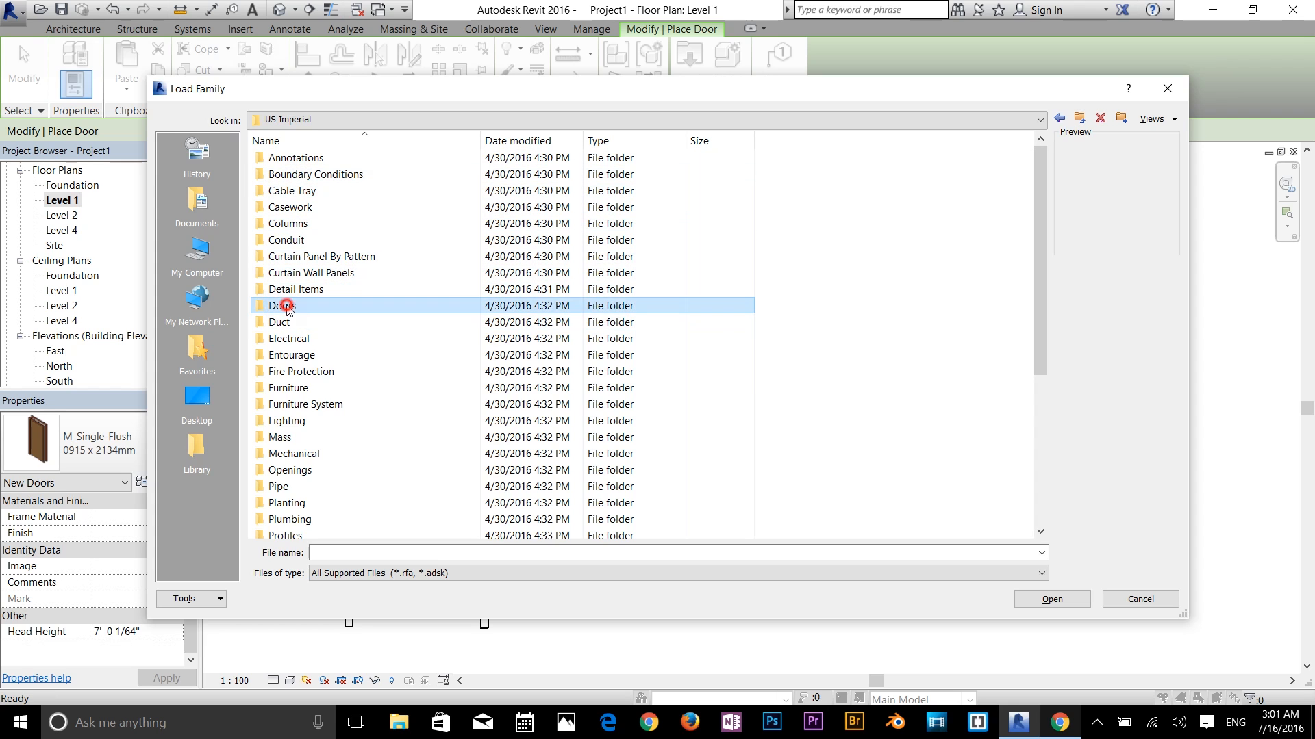
double_click(286, 306)
Preview the door families stored in the main Doors folder, from curtain wall doors to overhead and single-panel doors
left_click(336, 207)
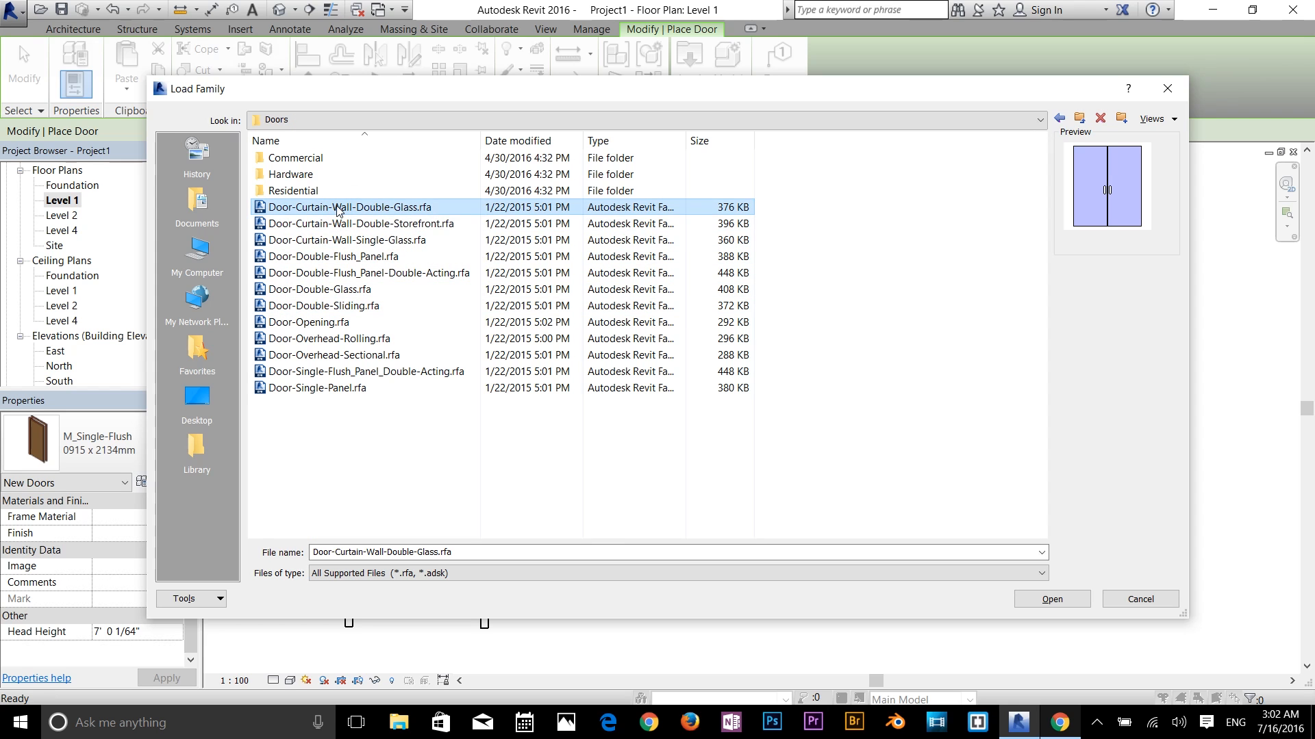
key("Down")
key("Down")
key("Down")
key("Down")
key("Down")
key("Down")
key("Down")
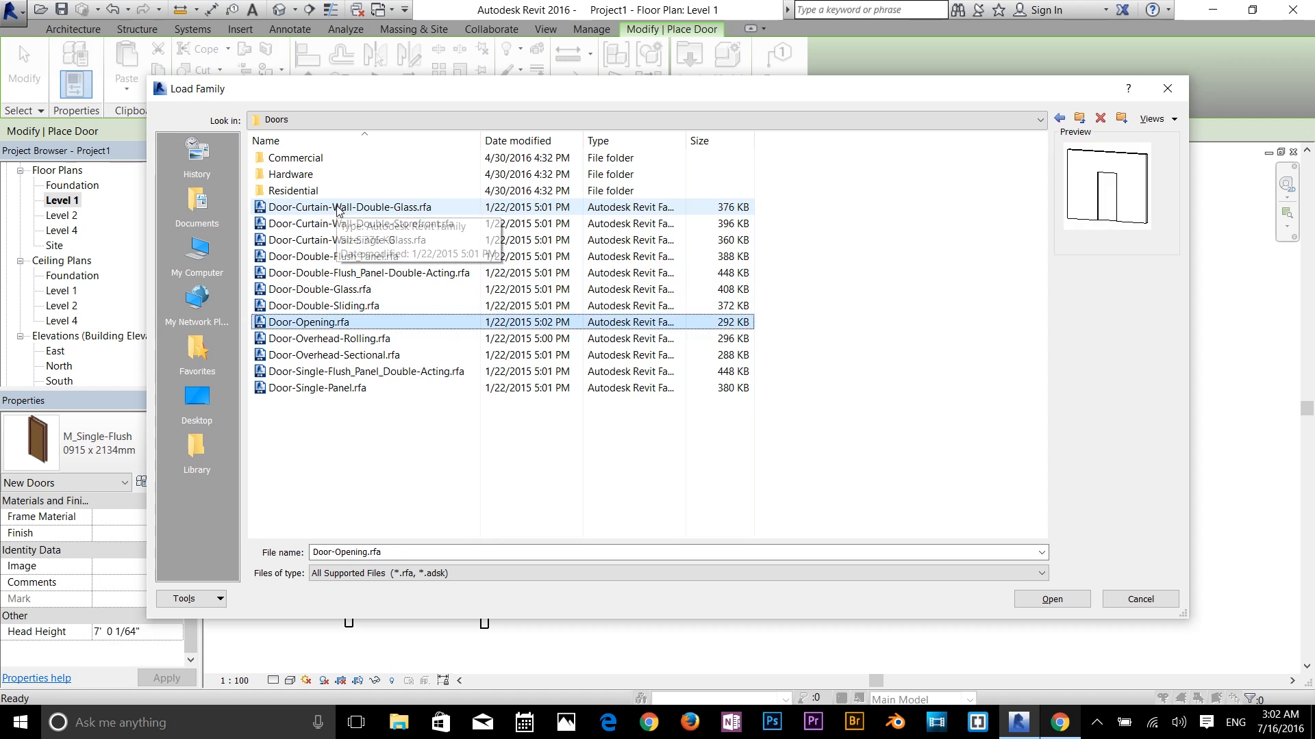
key("Down")
key("Down")
key("Down")
key("Up")
key("Up")
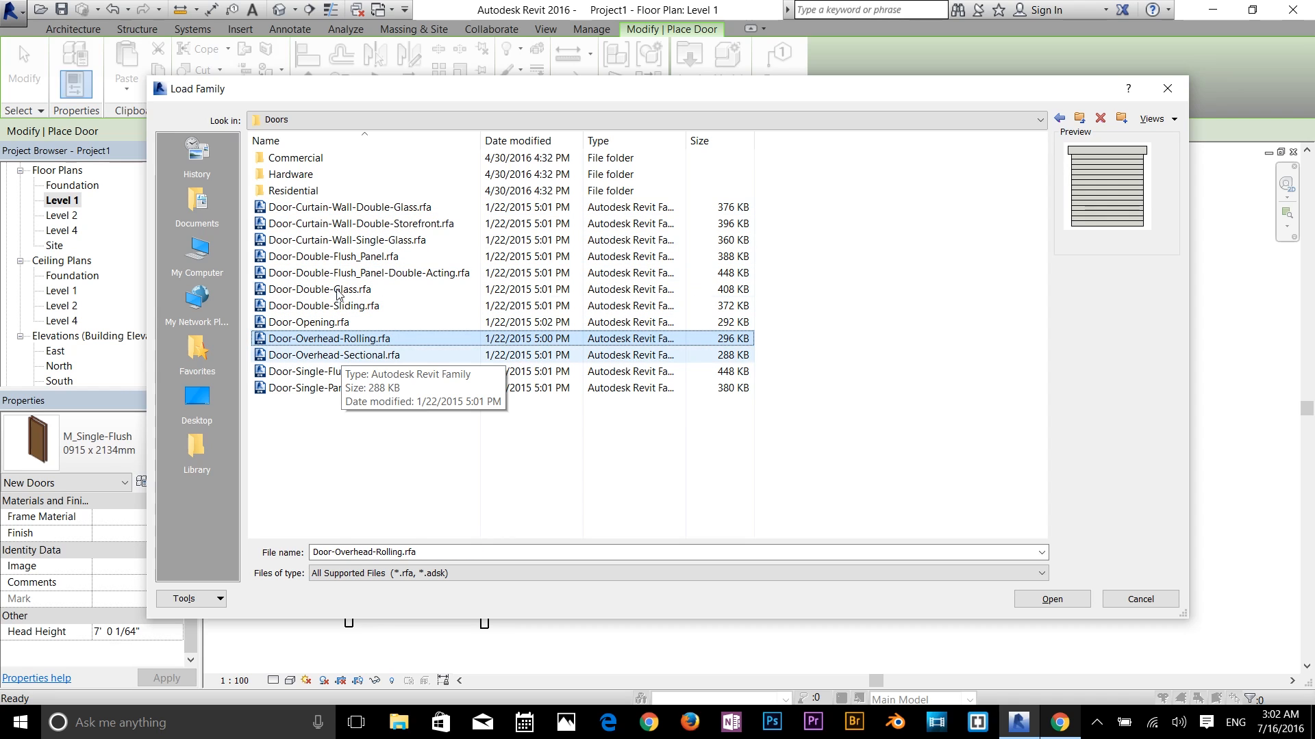
Open the Commercial door folder and preview its single passage door families
double_click(310, 158)
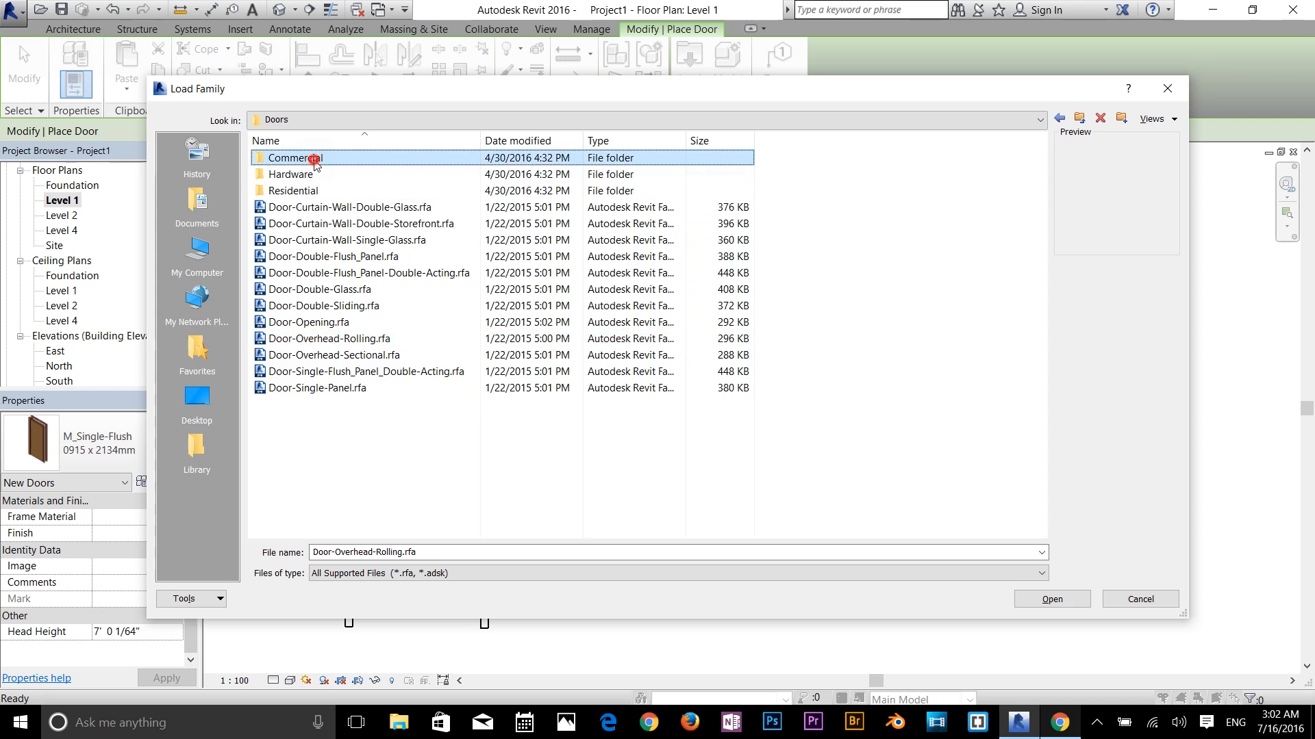
left_click(317, 239)
key("Down")
key("Down")
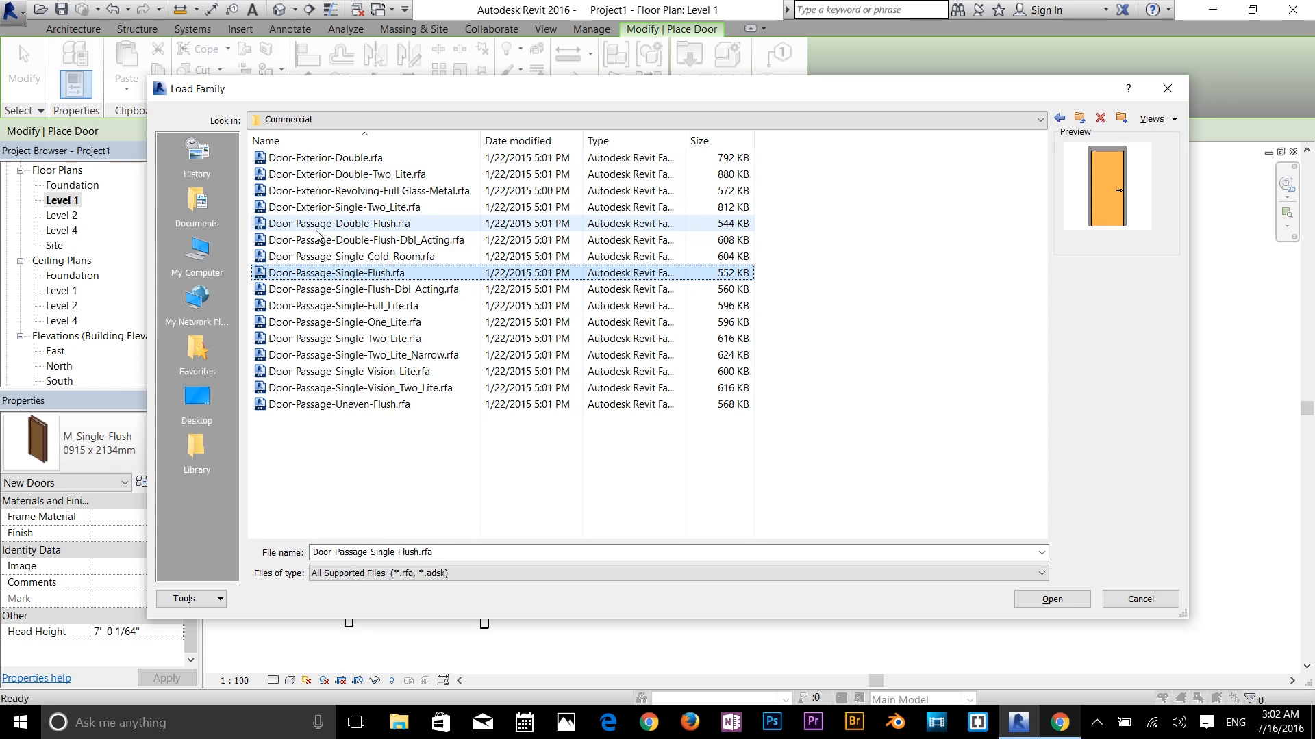
key("Up")
key("Down")
key("Down")
key("Down")
key("Down")
key("Down")
key("Down")
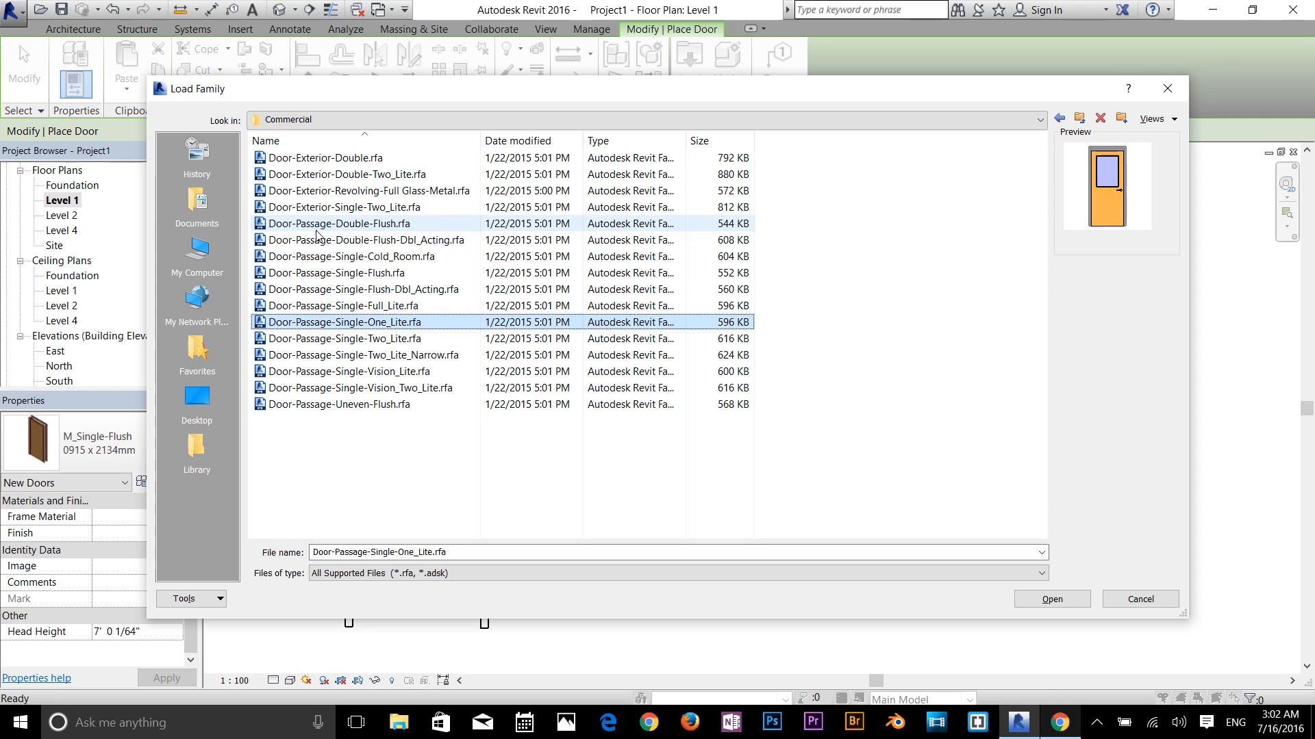
Load the Door-Passage-Single-Two_Lite_Narrow family with the types 36" x 80" and 42" x 94"
left_click(341, 354)
double_click(340, 355)
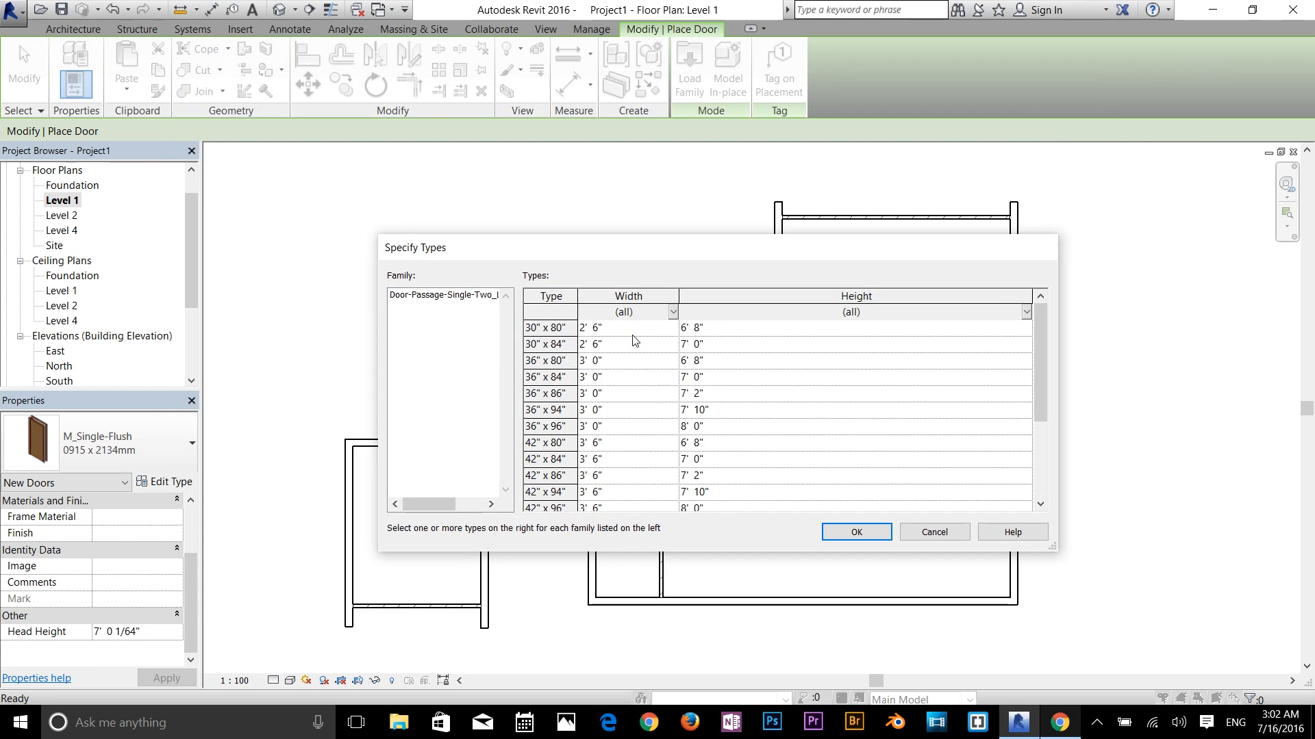
left_click(631, 363)
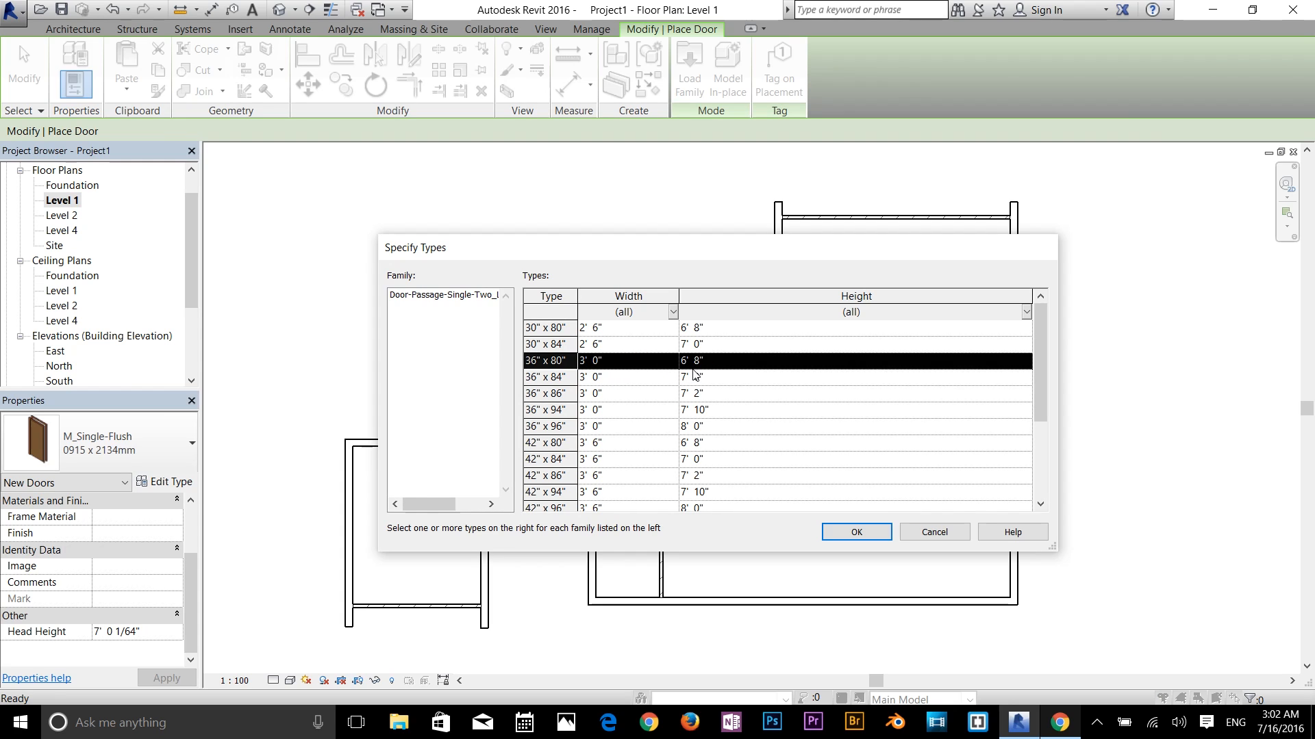
scroll(685, 448, "down", 1)
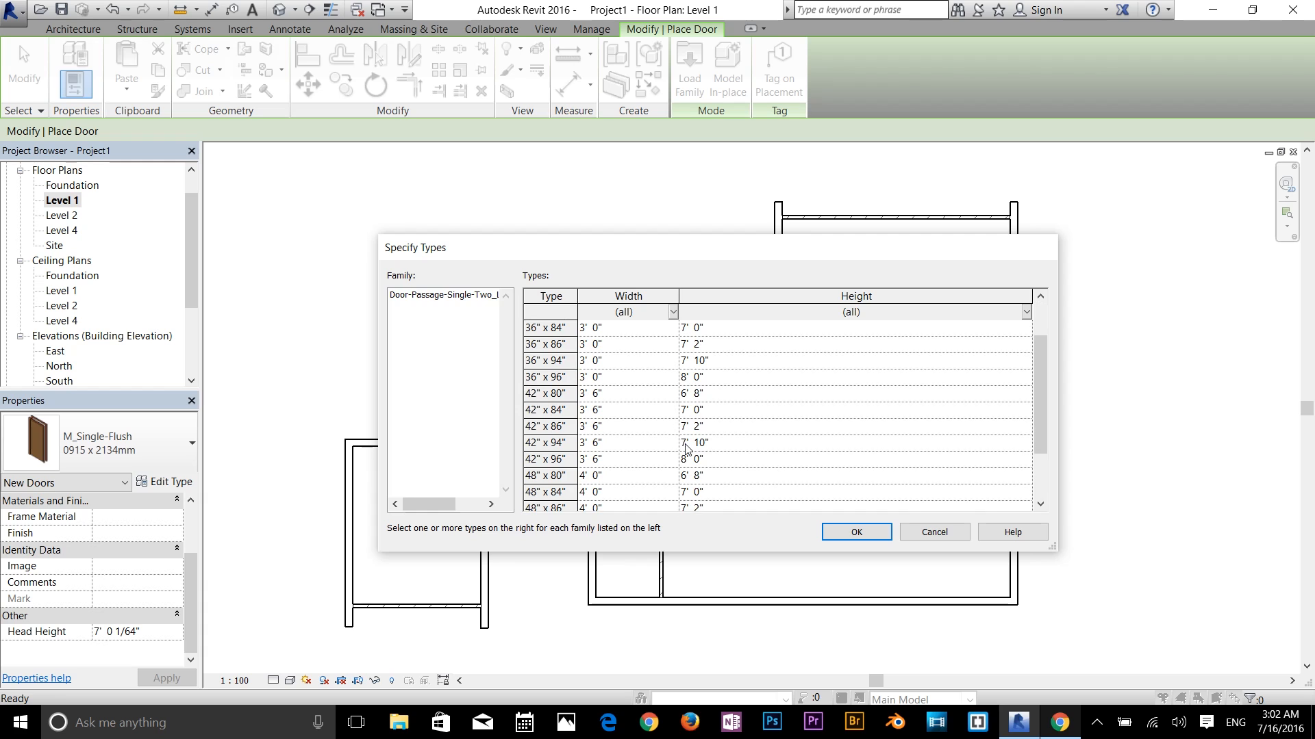
left_click(626, 444, "shift")
left_click(628, 446)
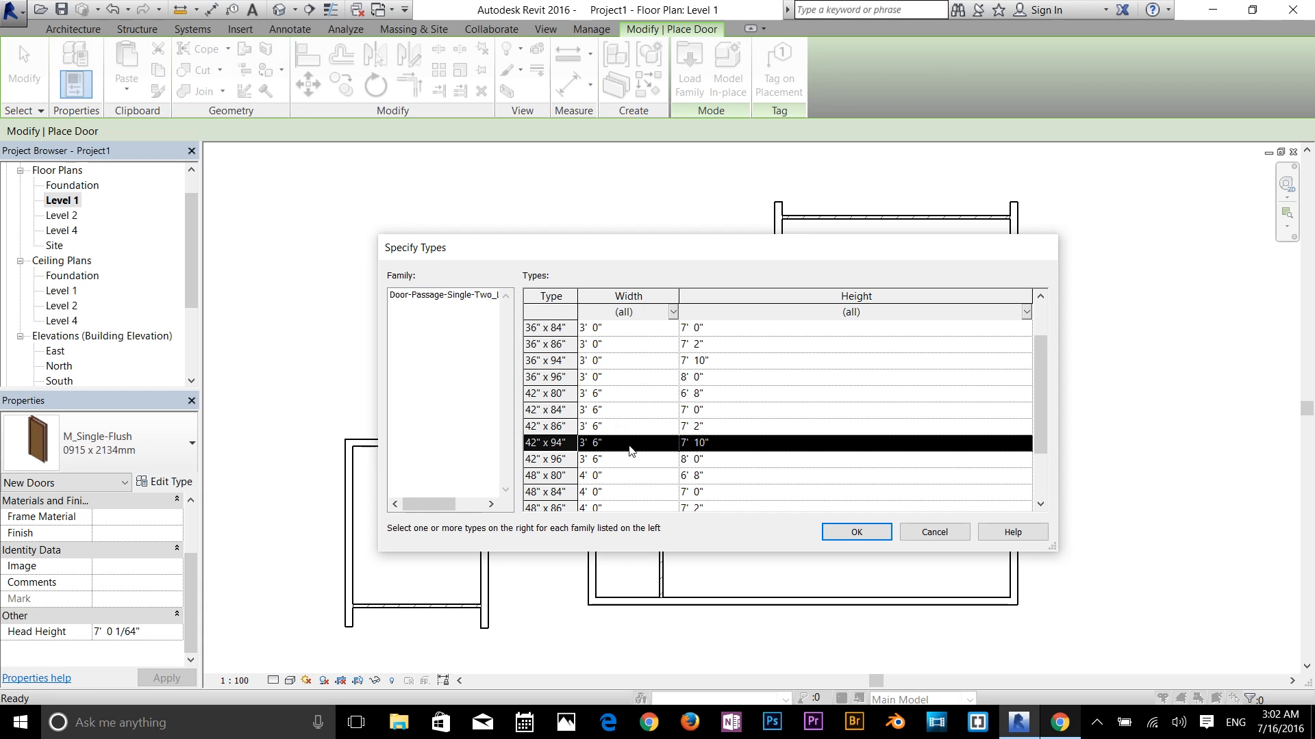
scroll(662, 419, "up", 1)
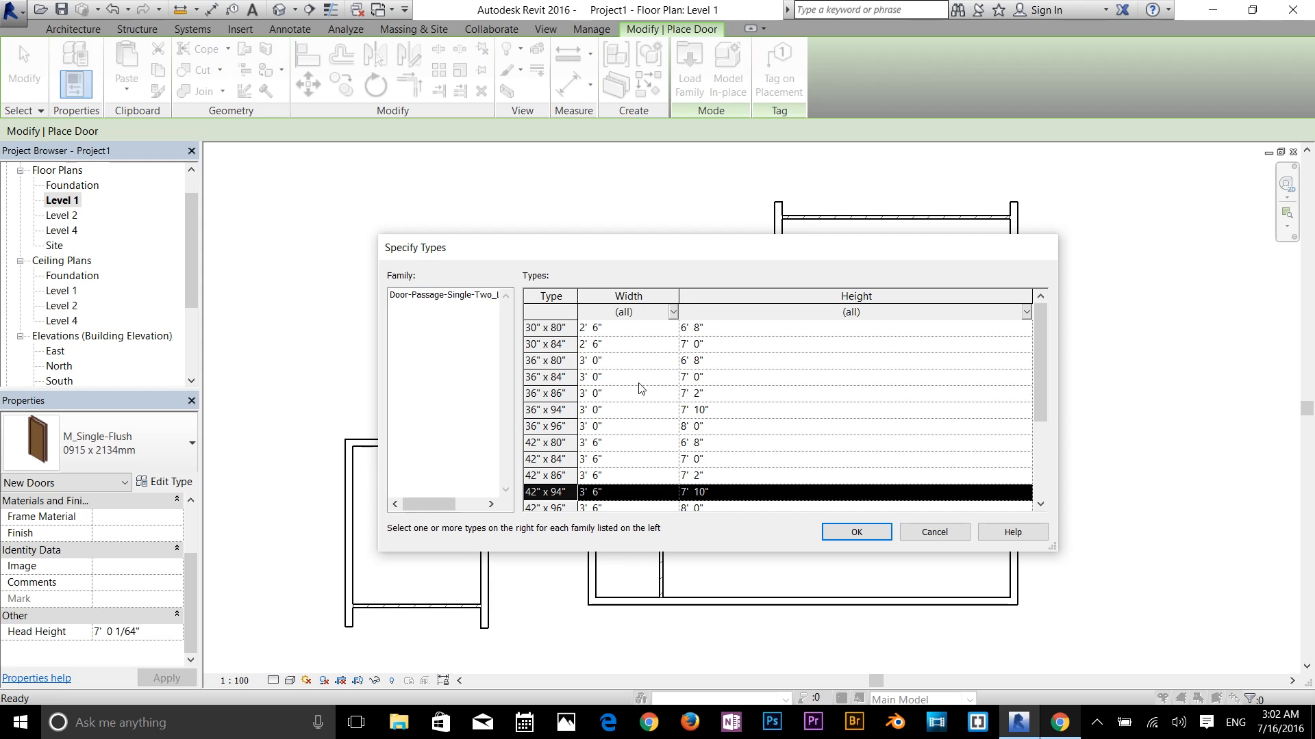
left_click(616, 365, "ctrl")
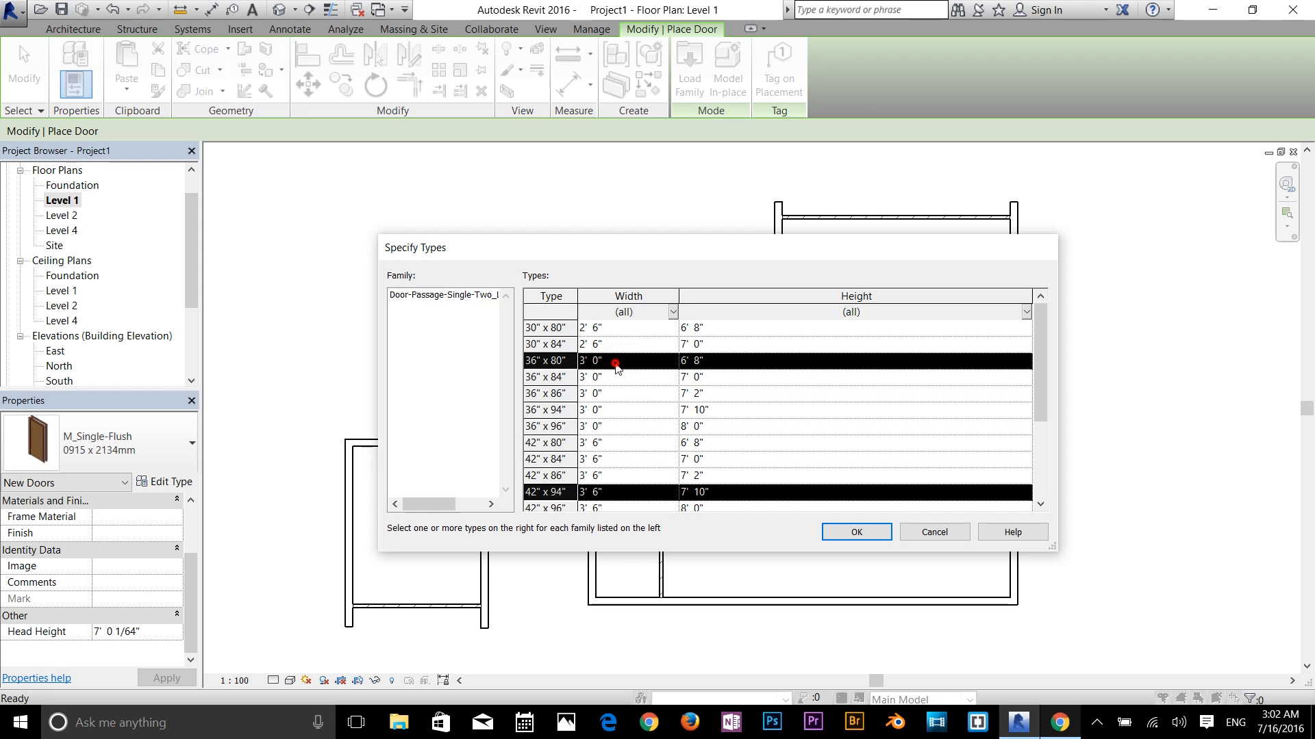
left_click(848, 540)
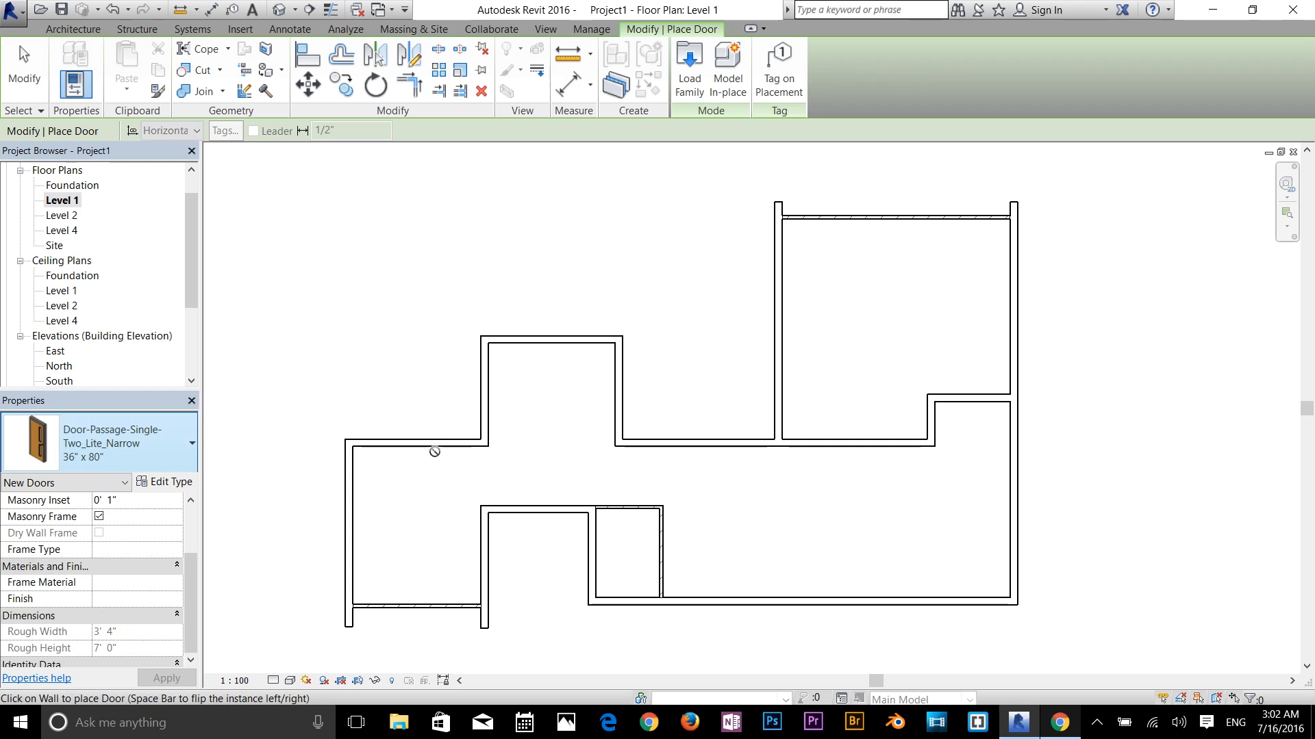
Place a 42" x 94" Two_Lite_Narrow door near the upper end of the projecting room's west wall, swinging into the room
left_click(110, 449)
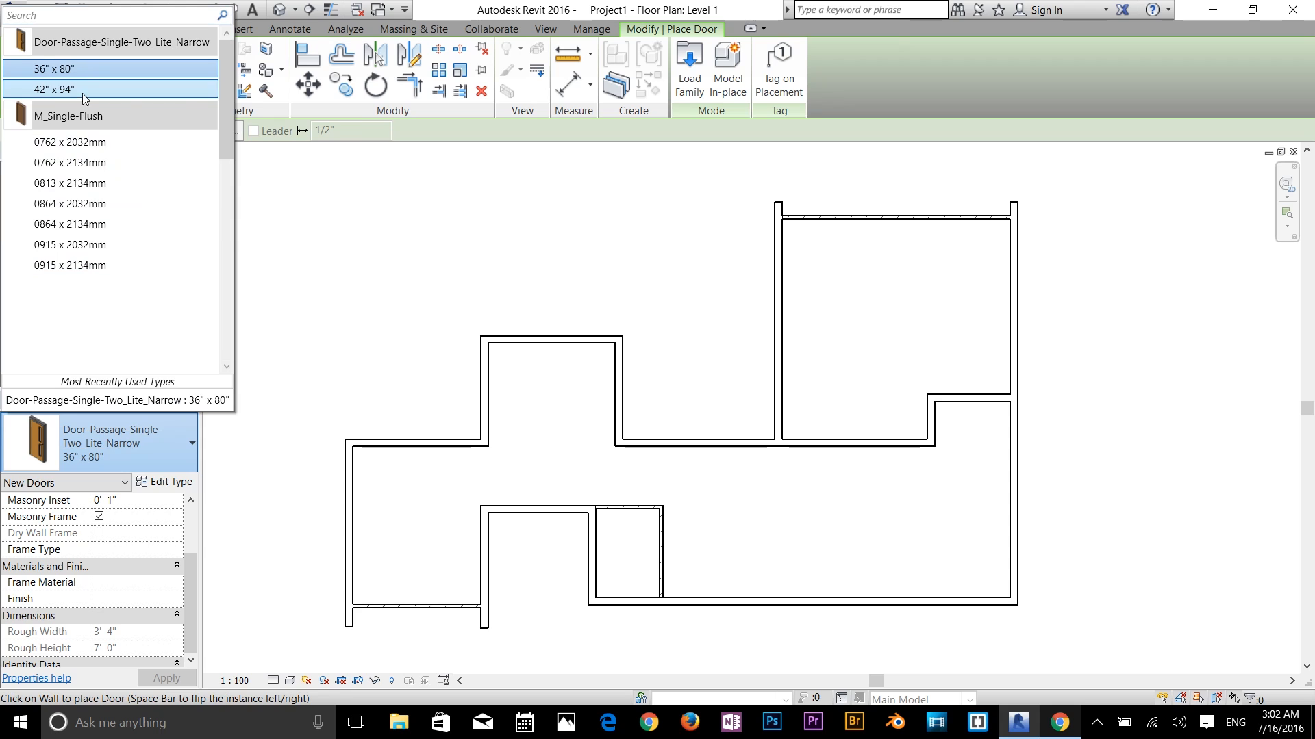
mouse_move(87, 94)
left_click(67, 89)
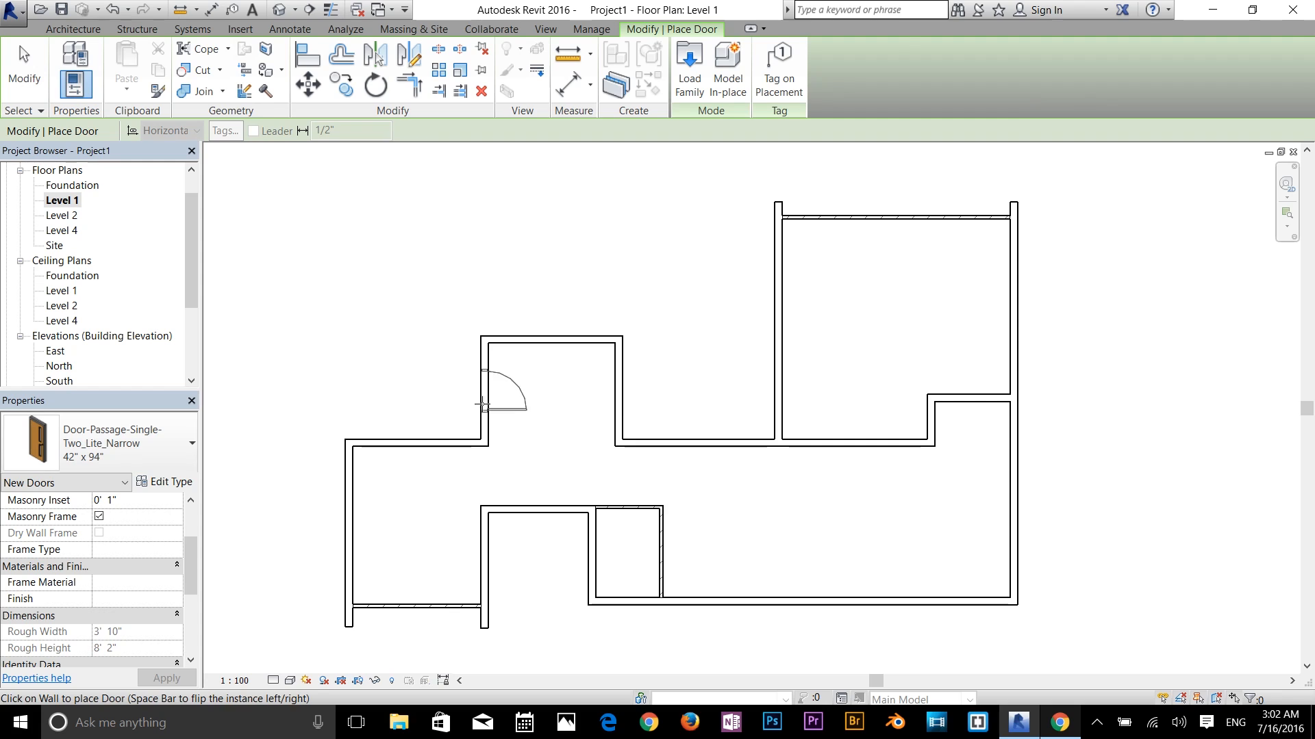
scroll(488, 389, "up", 2)
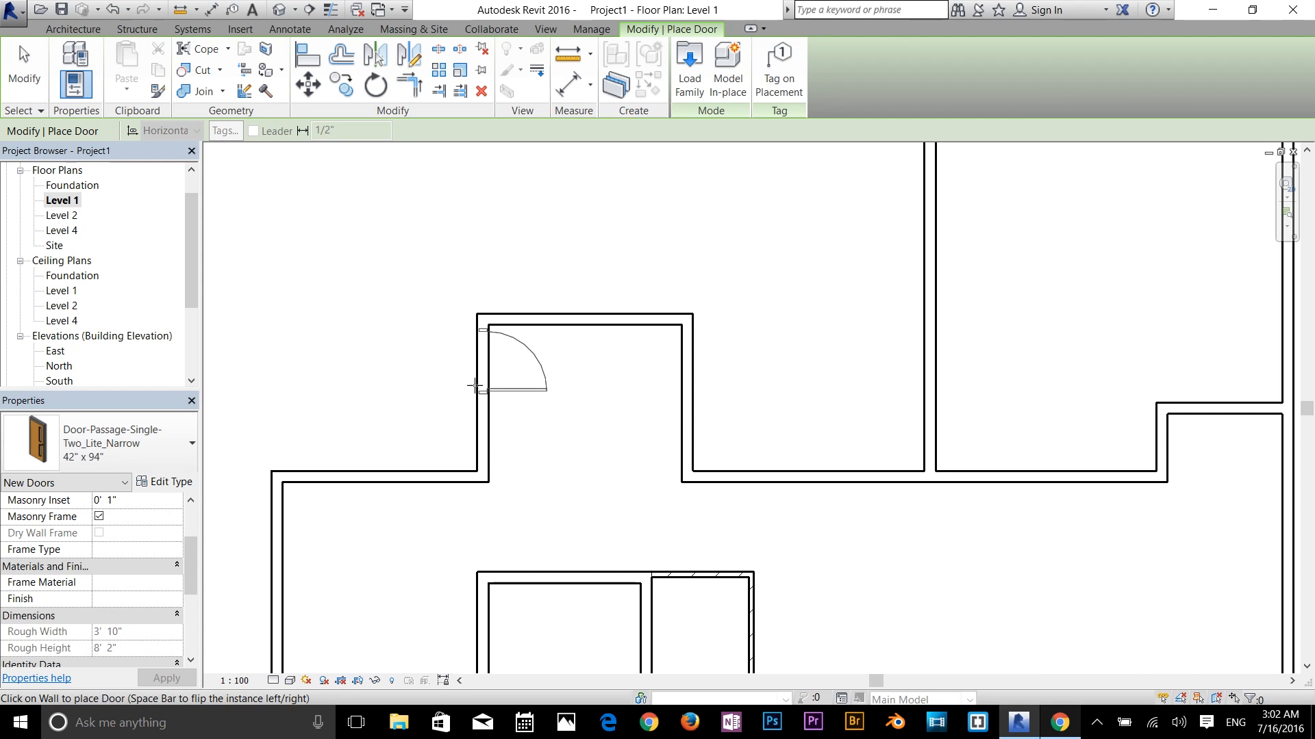
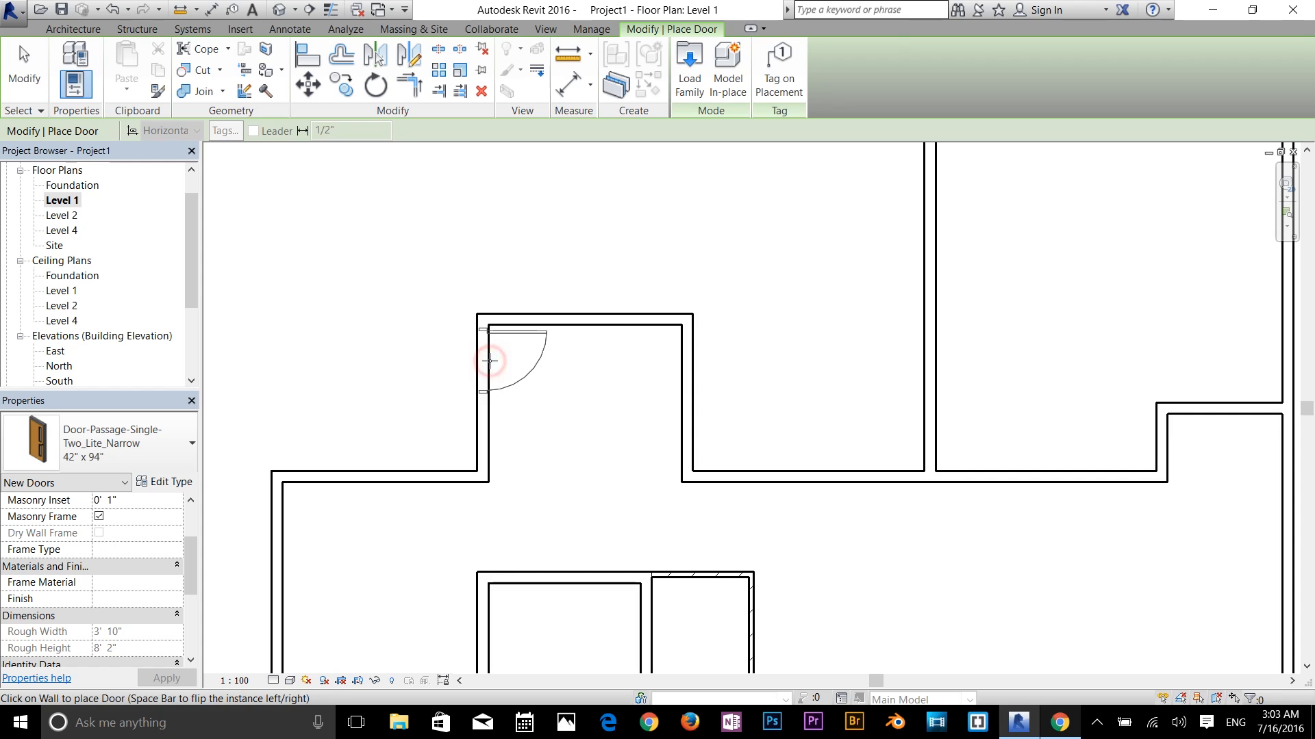
left_click(490, 360)
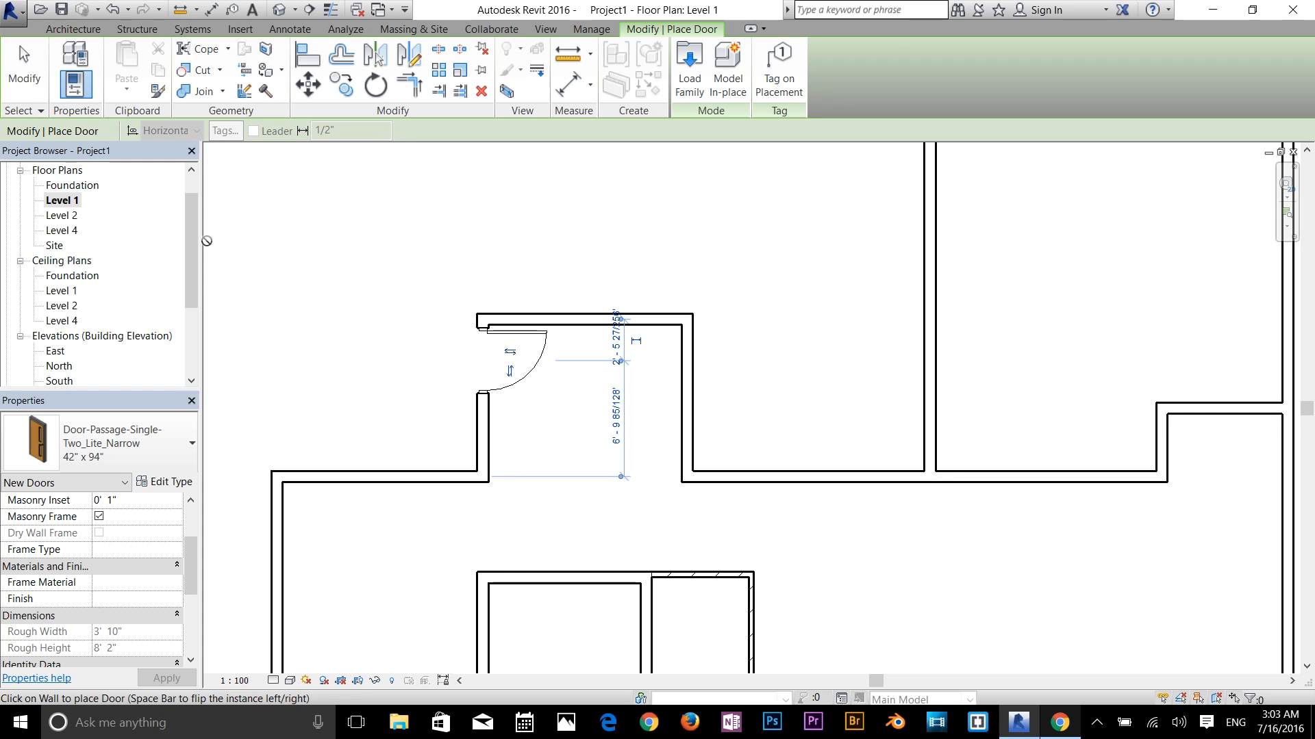
left_click(25, 72)
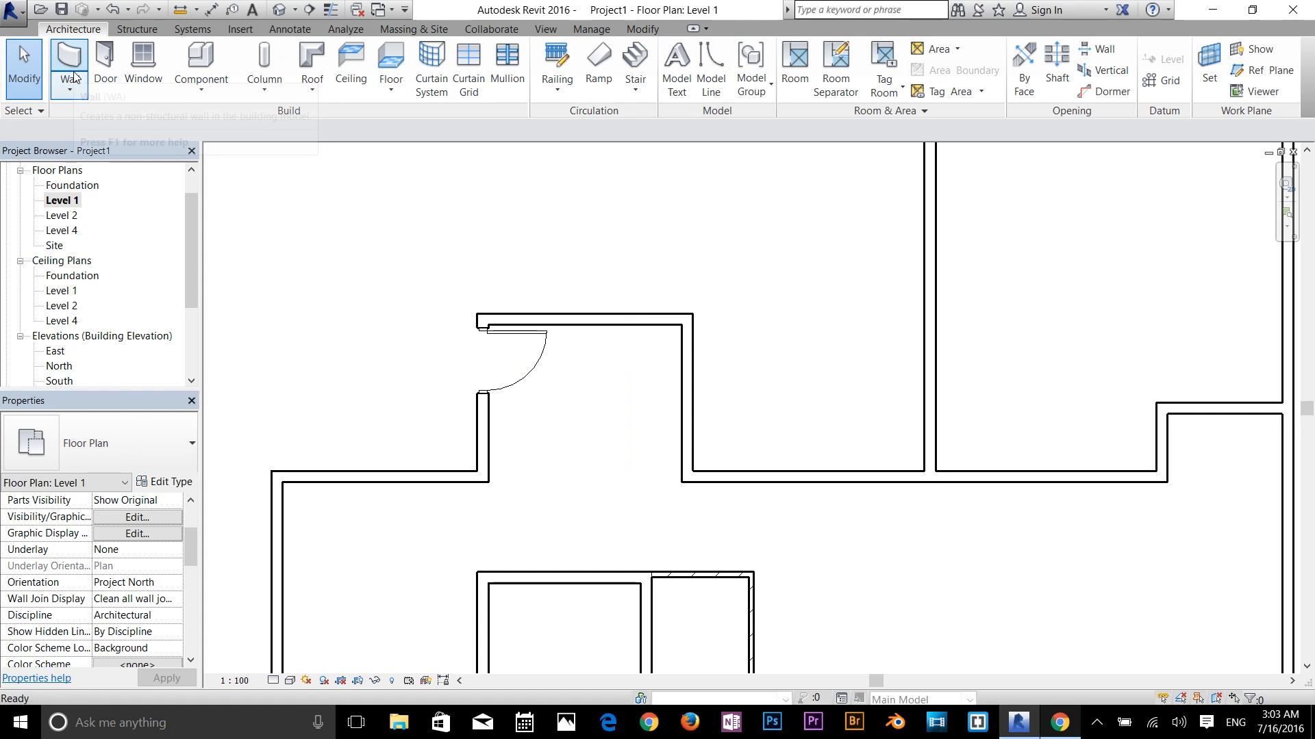
Draw a Generic - 200mm wall from the inner corner below the new door straight down to the lower room's upper-left corner
left_click(69, 88)
left_click(96, 120)
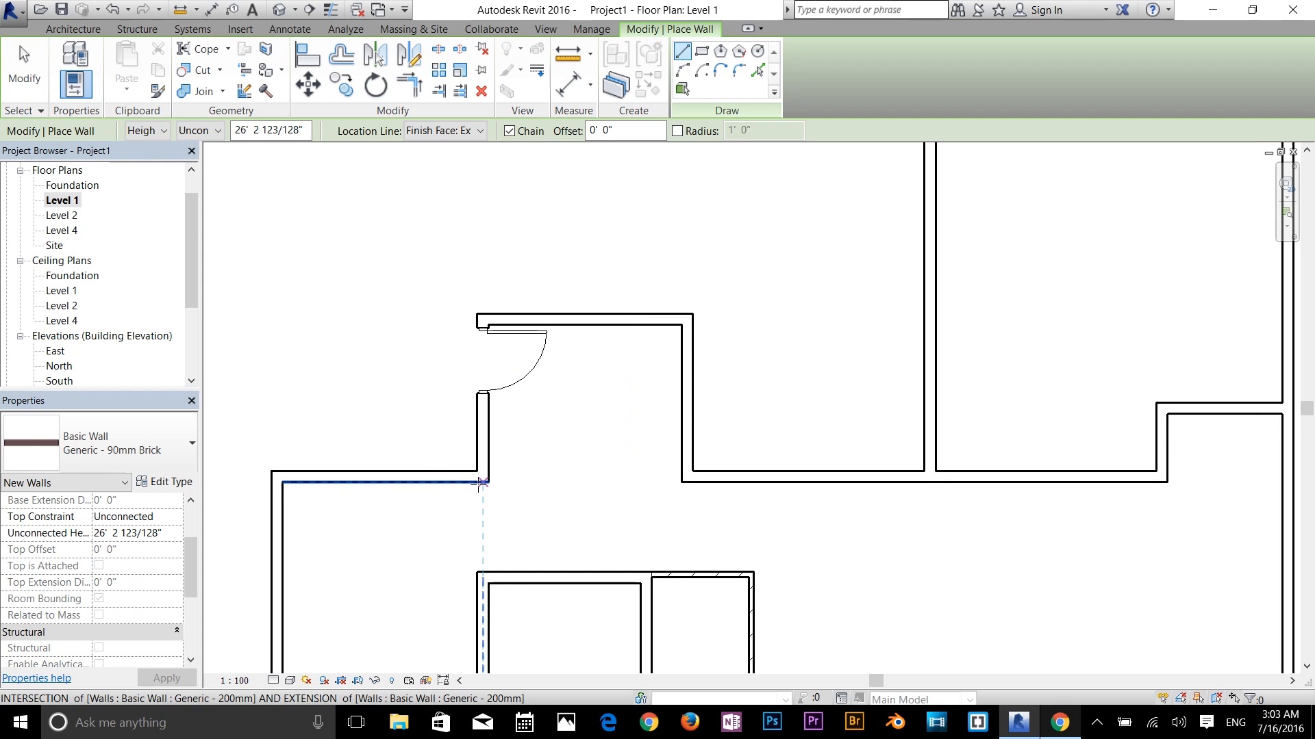
left_click(102, 444)
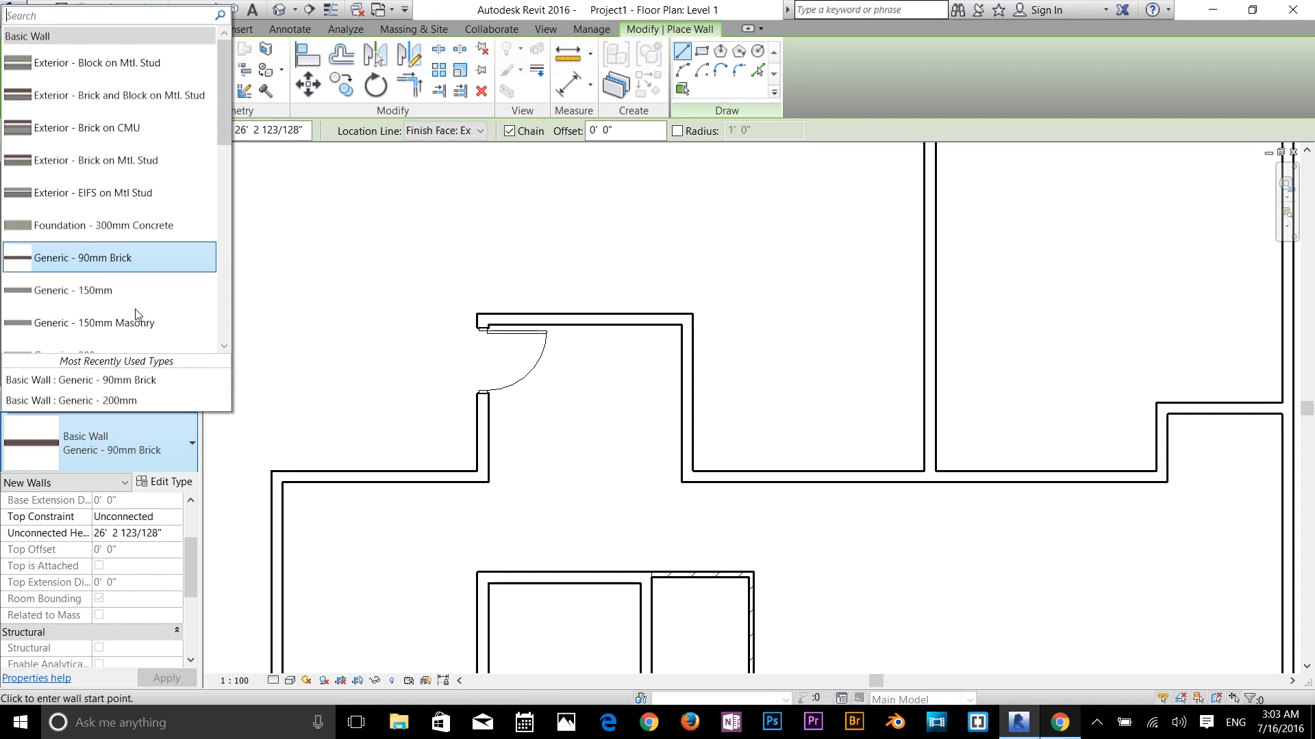
scroll(102, 281, "down", 2)
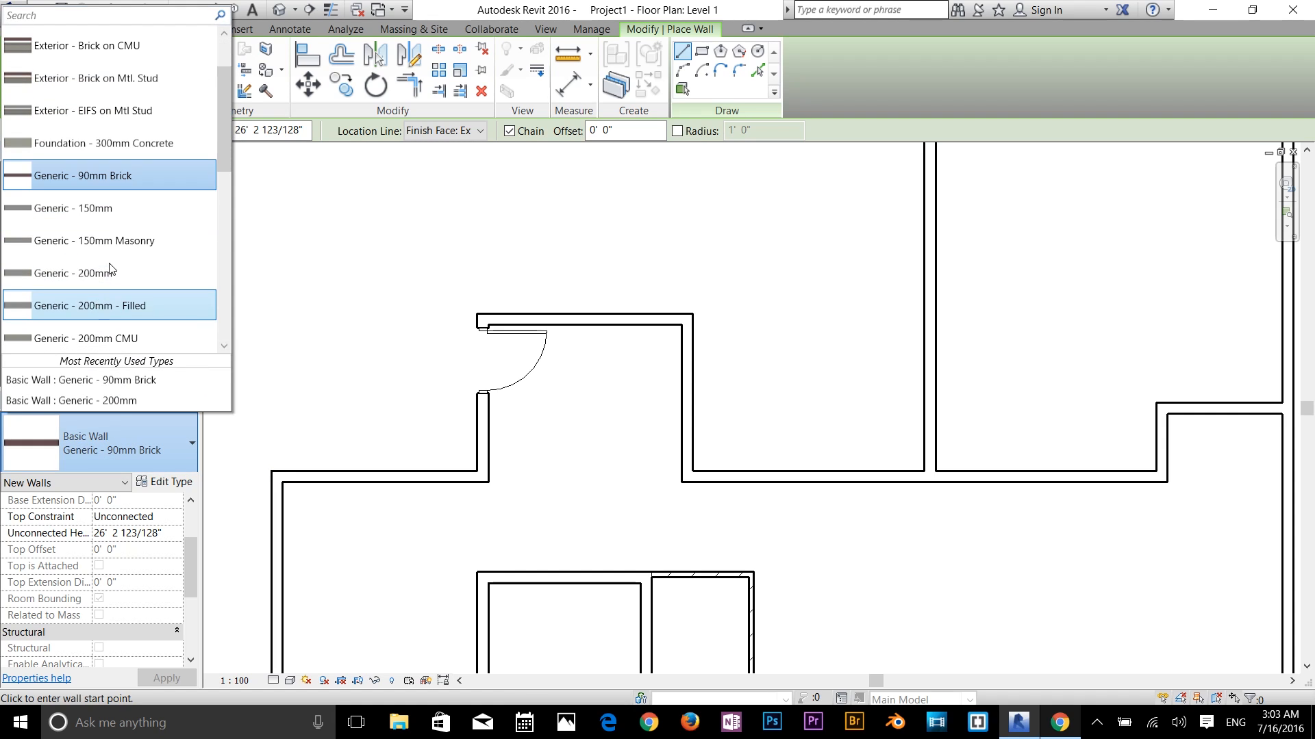
left_click(104, 271)
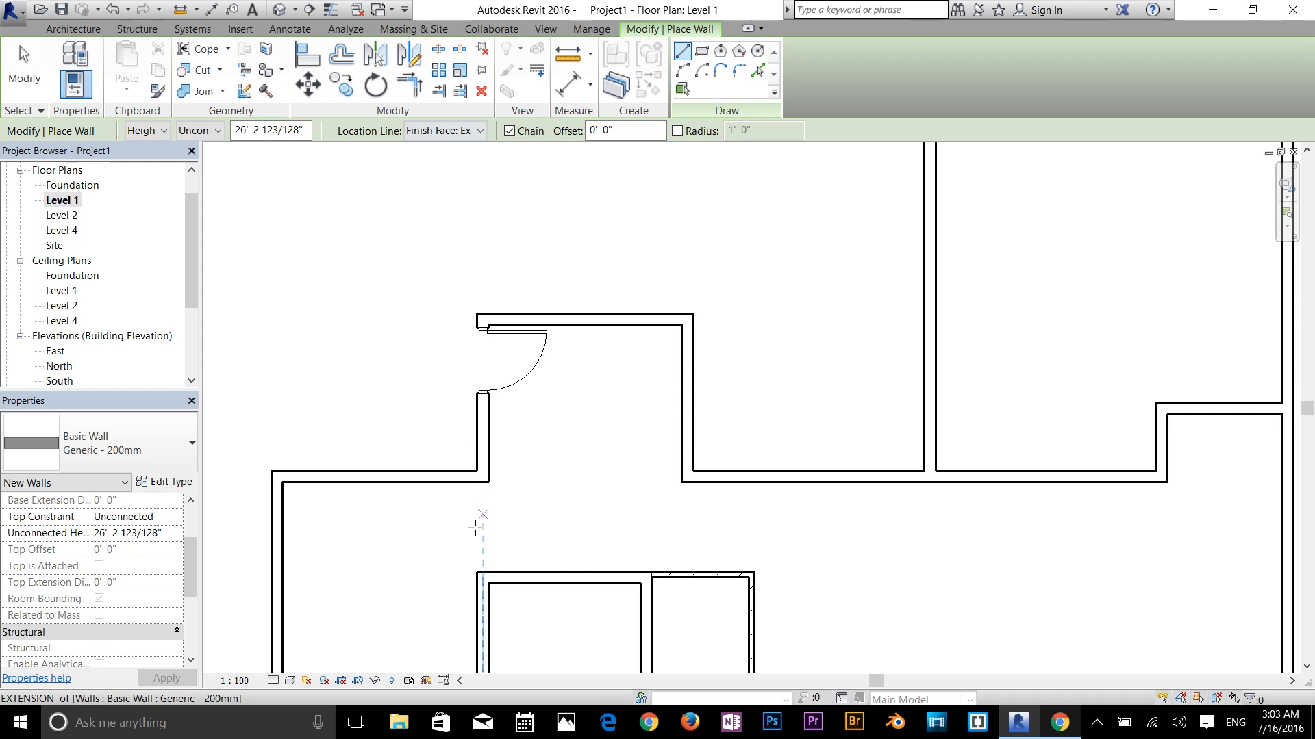
left_click(488, 482)
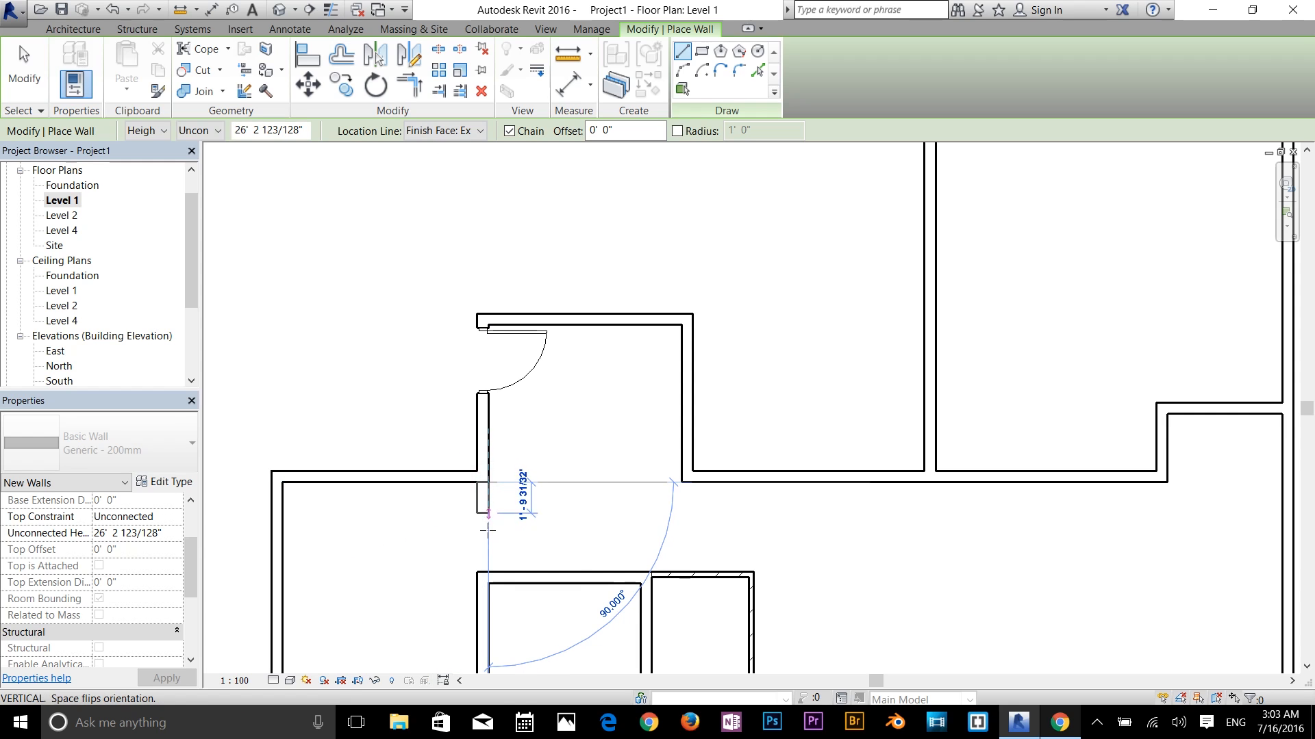
left_click(487, 572)
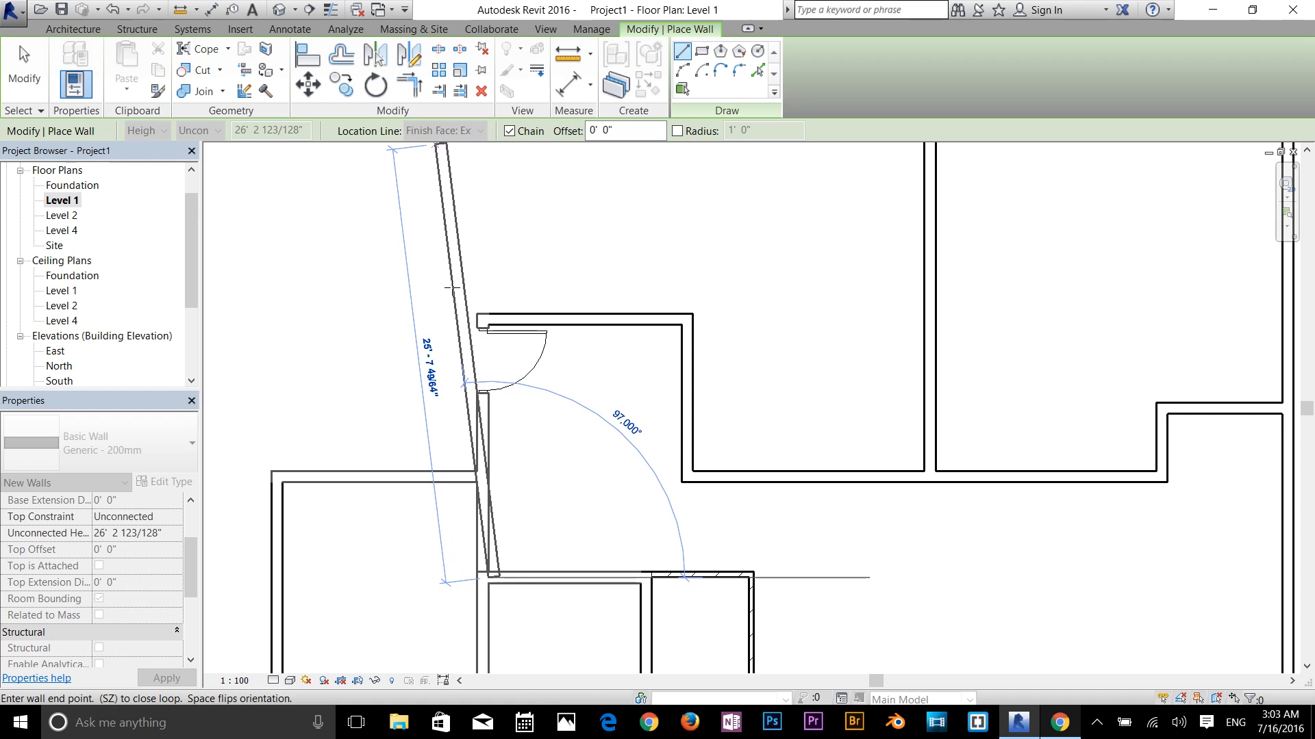
key("Escape")
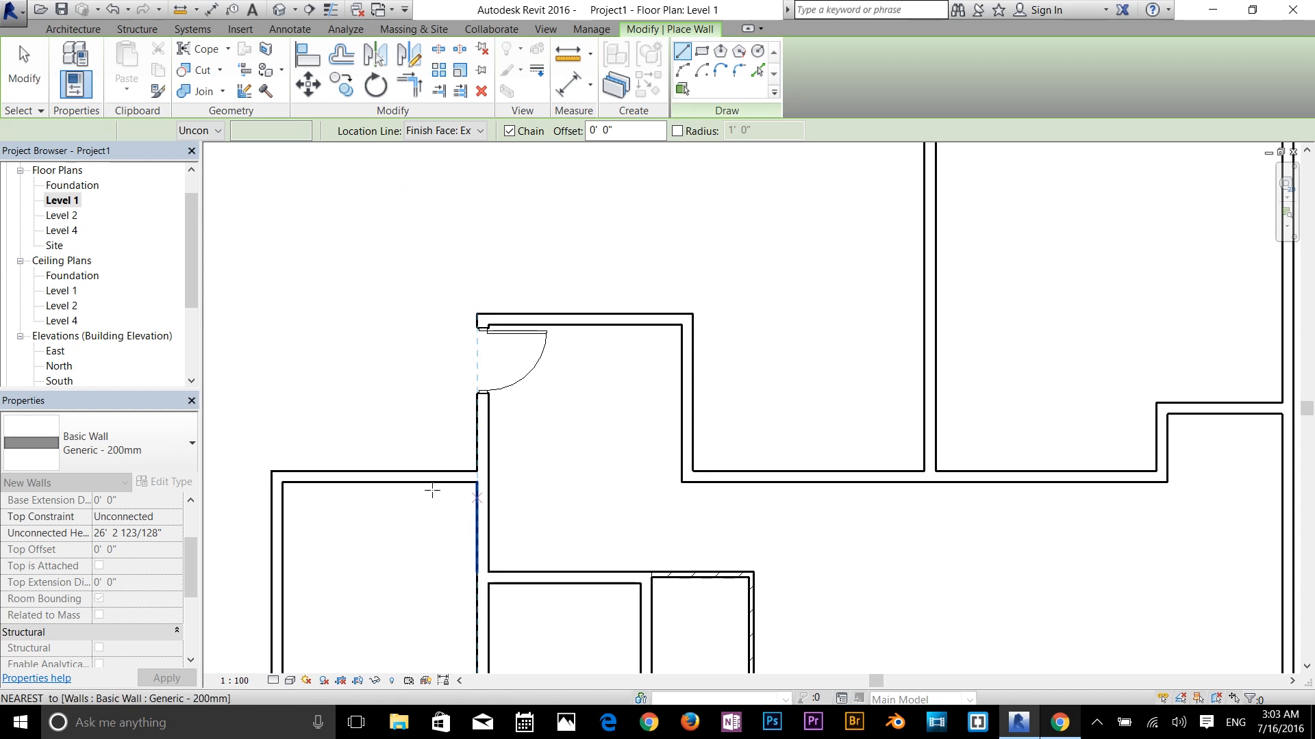
Place a 42" x 94" Two_Lite_Narrow door in the new wall segment, swinging into the west room
left_click(54, 29)
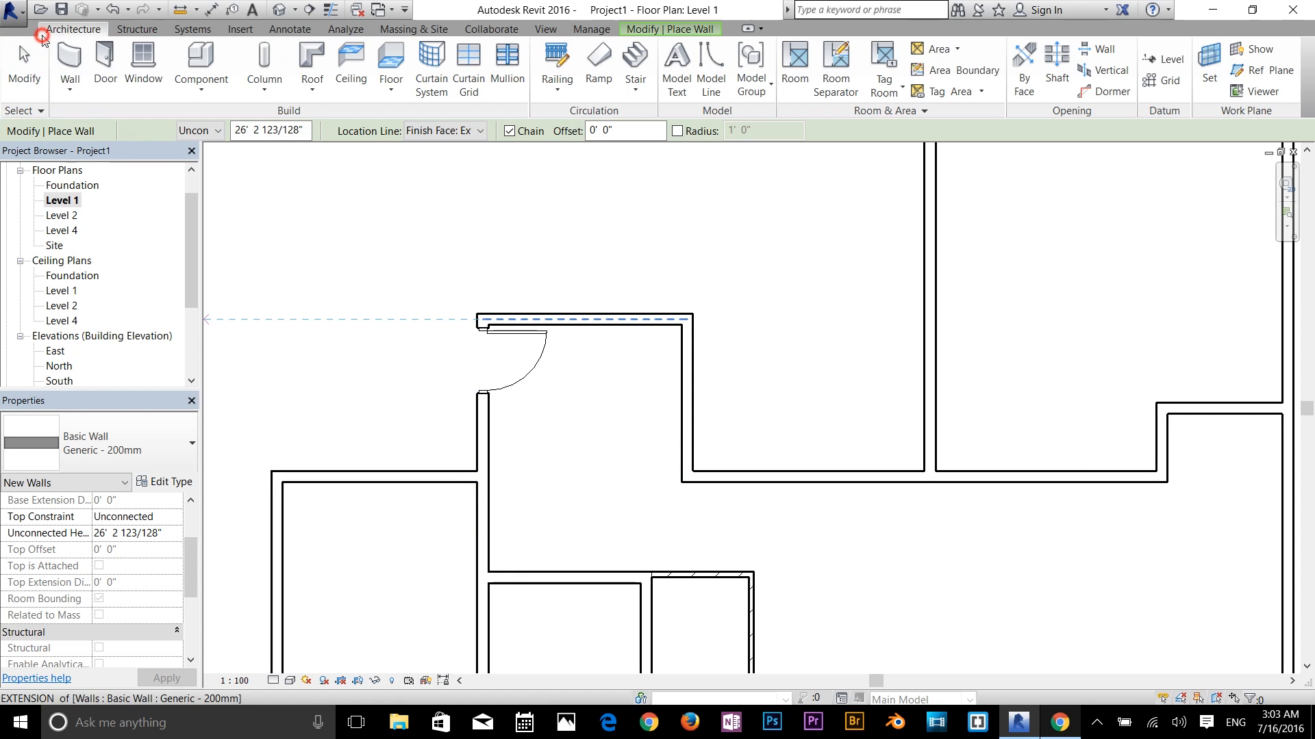
left_click(101, 69)
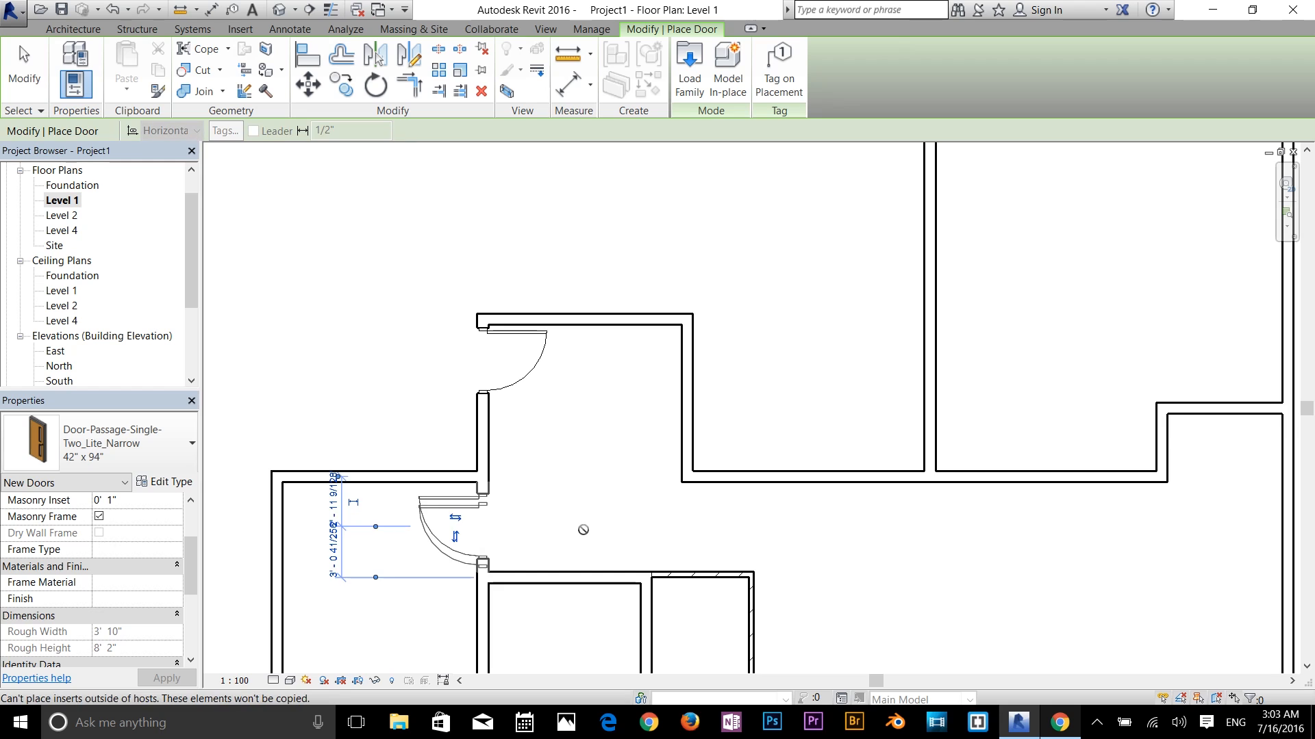
Choose the 36" x 80" type of the Two_Lite_Narrow door for placement
scroll(675, 505, "down", 2)
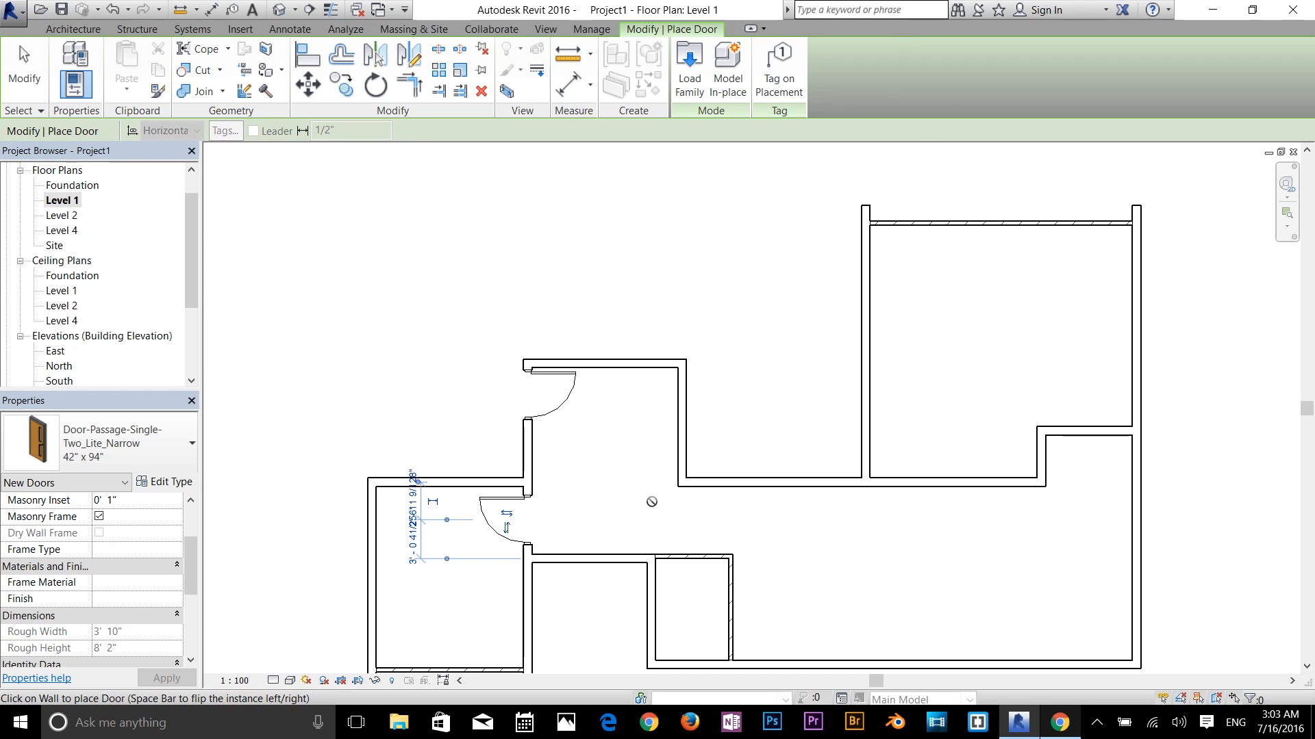
middle_click_drag(702, 626, 681, 555)
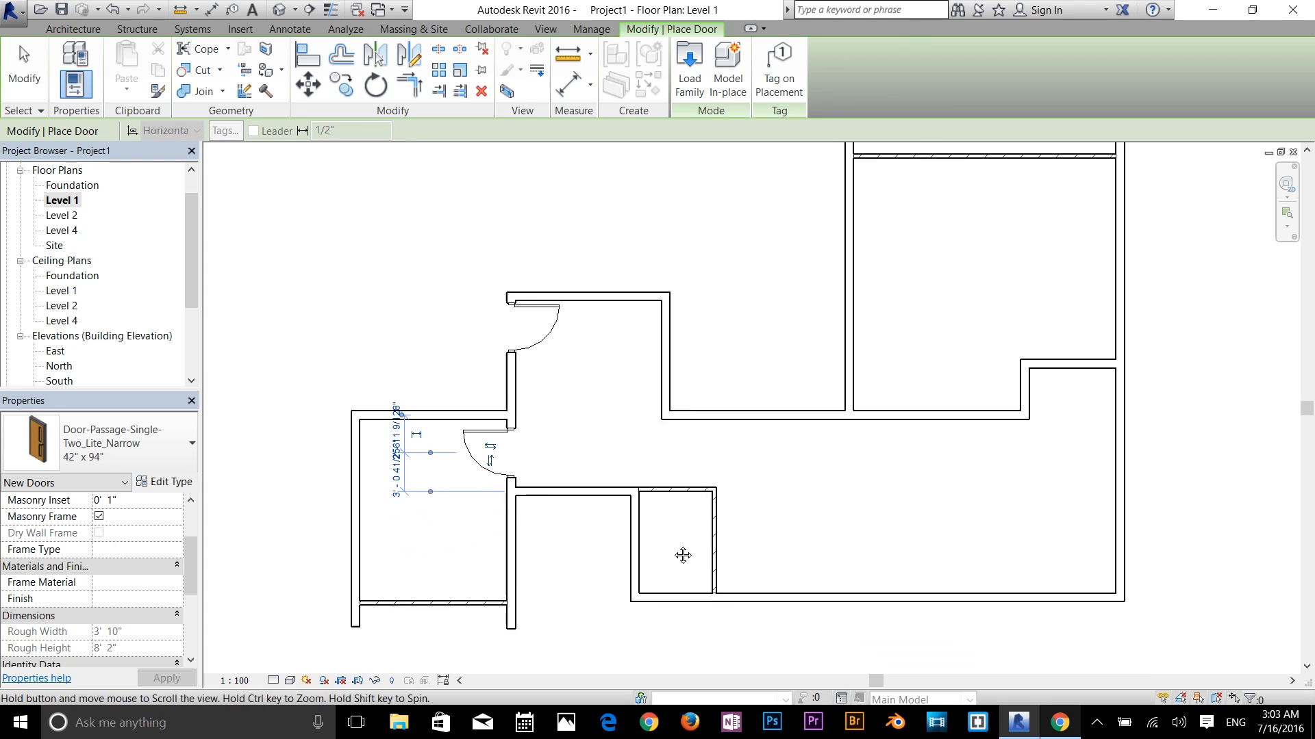
scroll(669, 528, "up", 2)
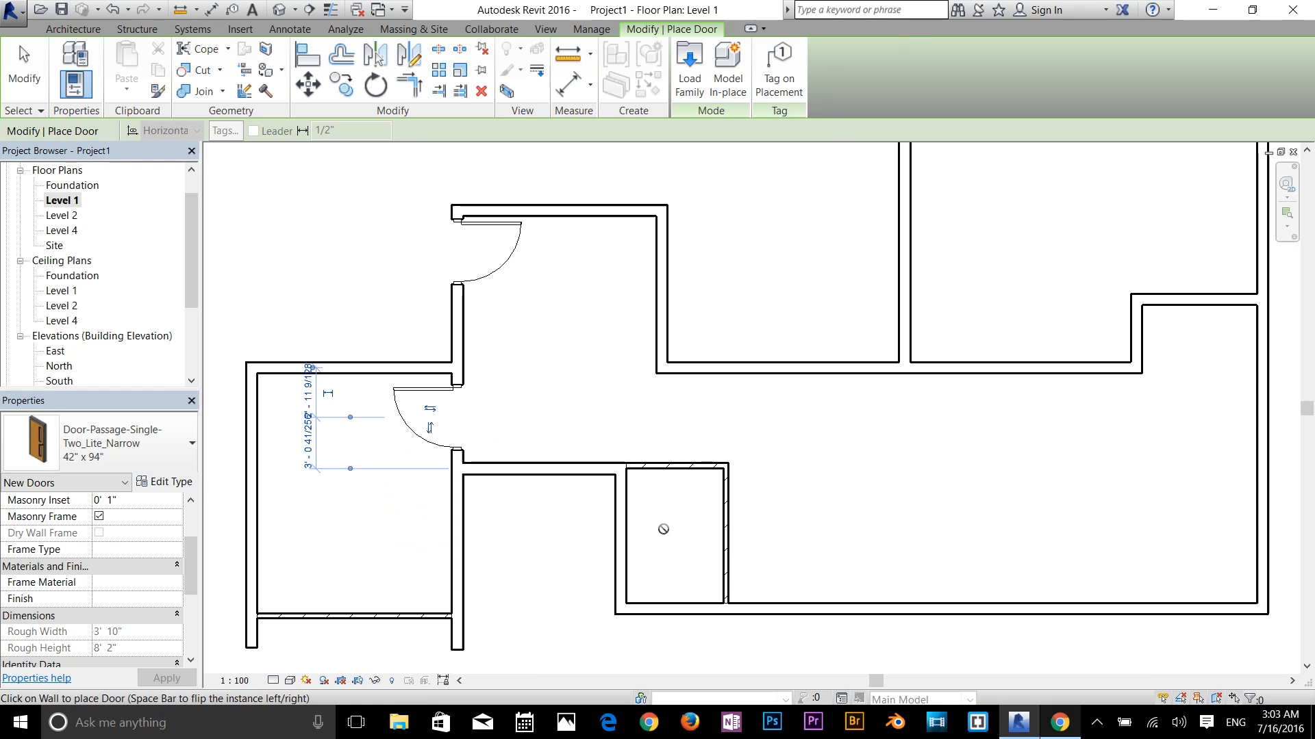
left_click(83, 422)
scroll(62, 60, "up", 1)
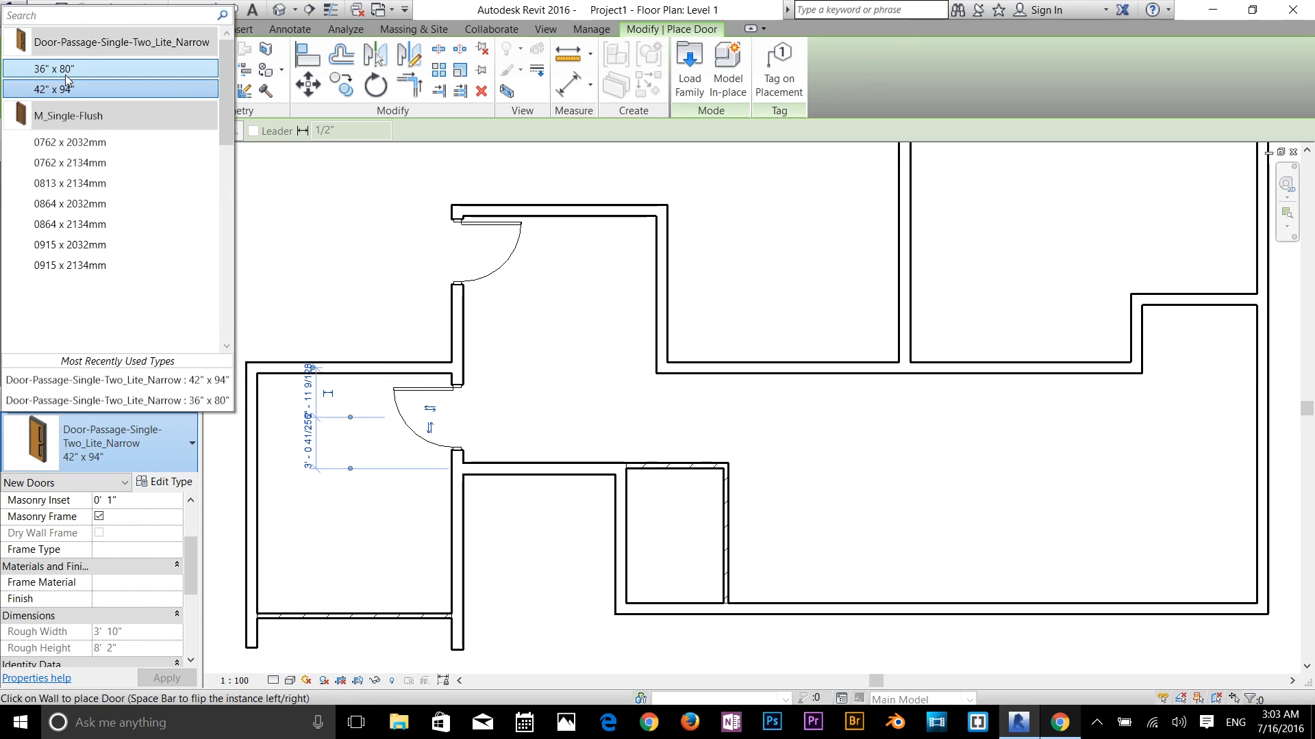
left_click(64, 71)
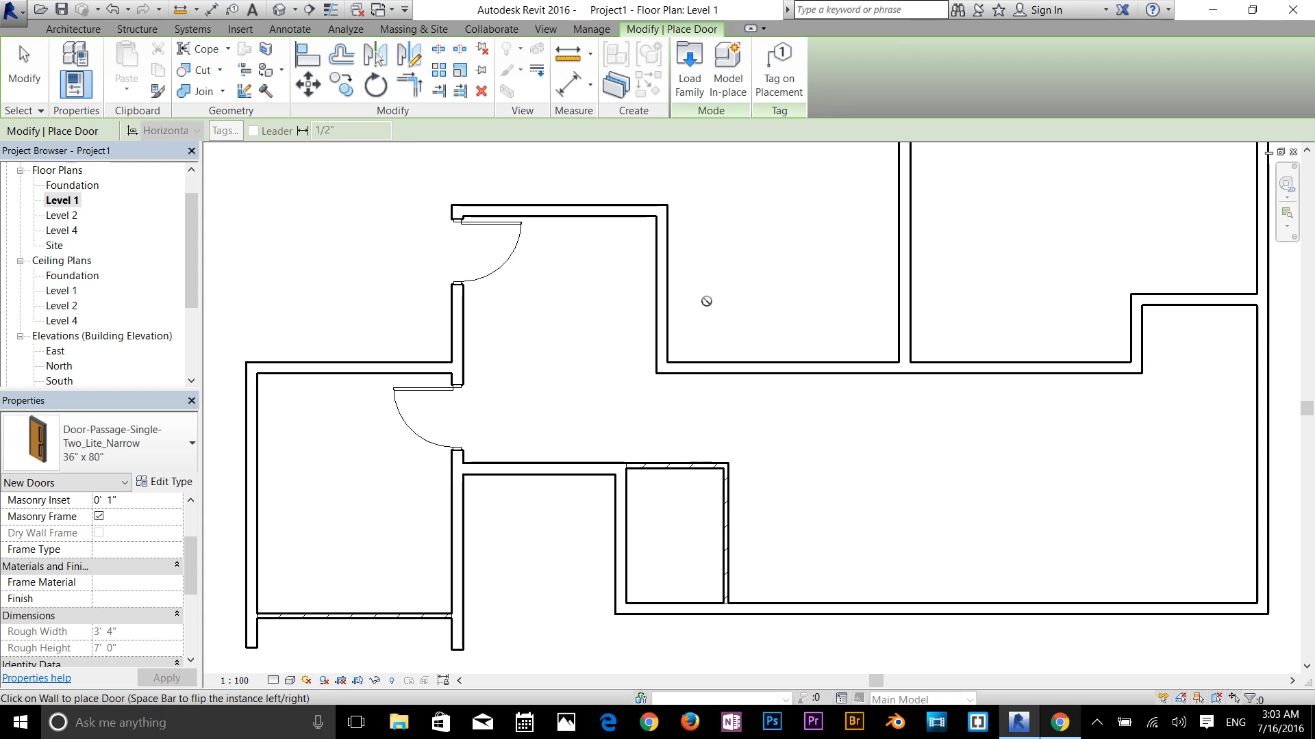
Load the 30" x 80" type of Door-Passage-Single-Two_Lite_Narrow from the US Imperial commercial door library
left_click(692, 84)
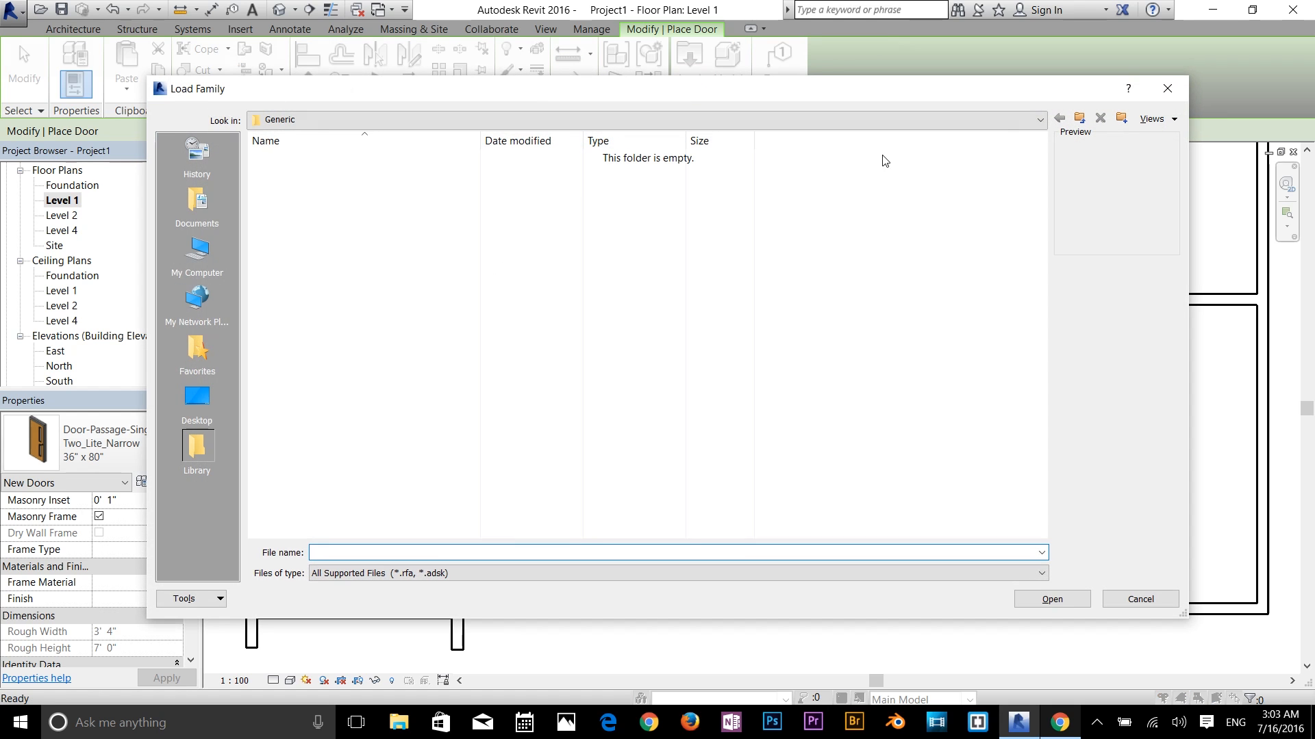
left_click(1079, 119)
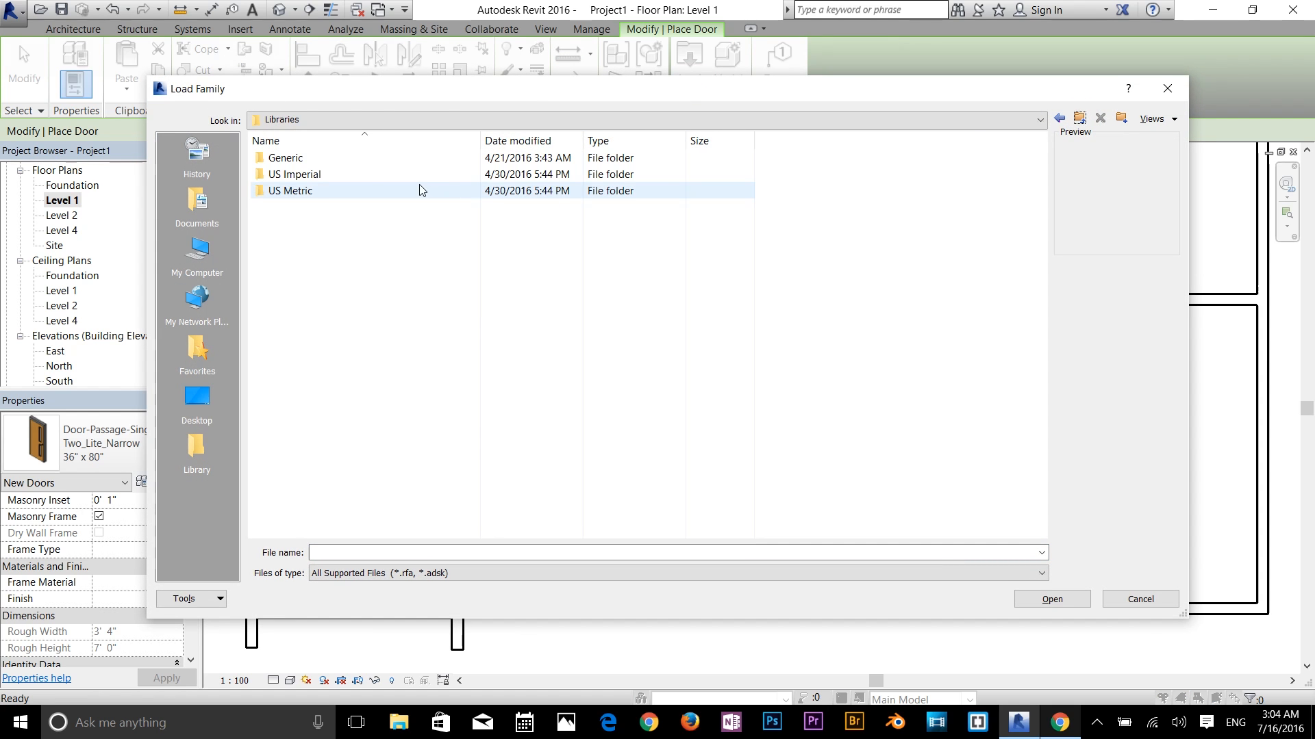
double_click(324, 176)
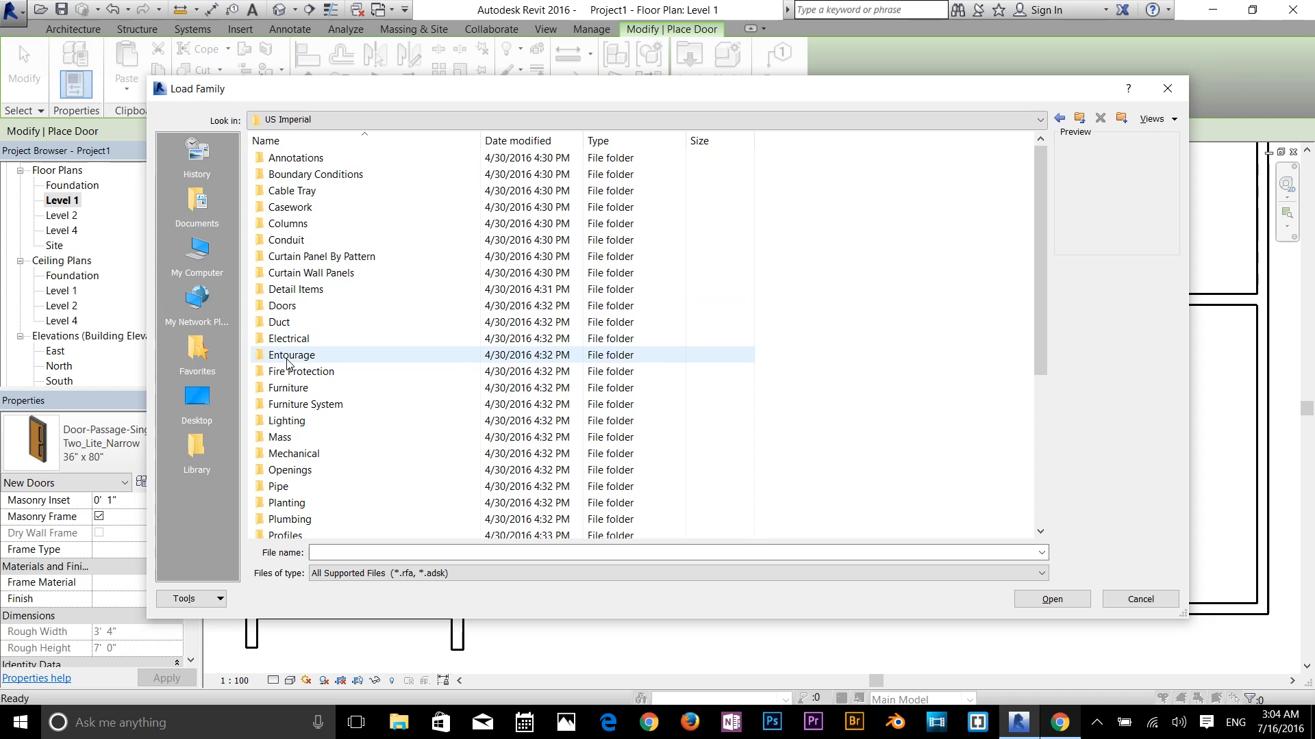
double_click(283, 306)
double_click(315, 158)
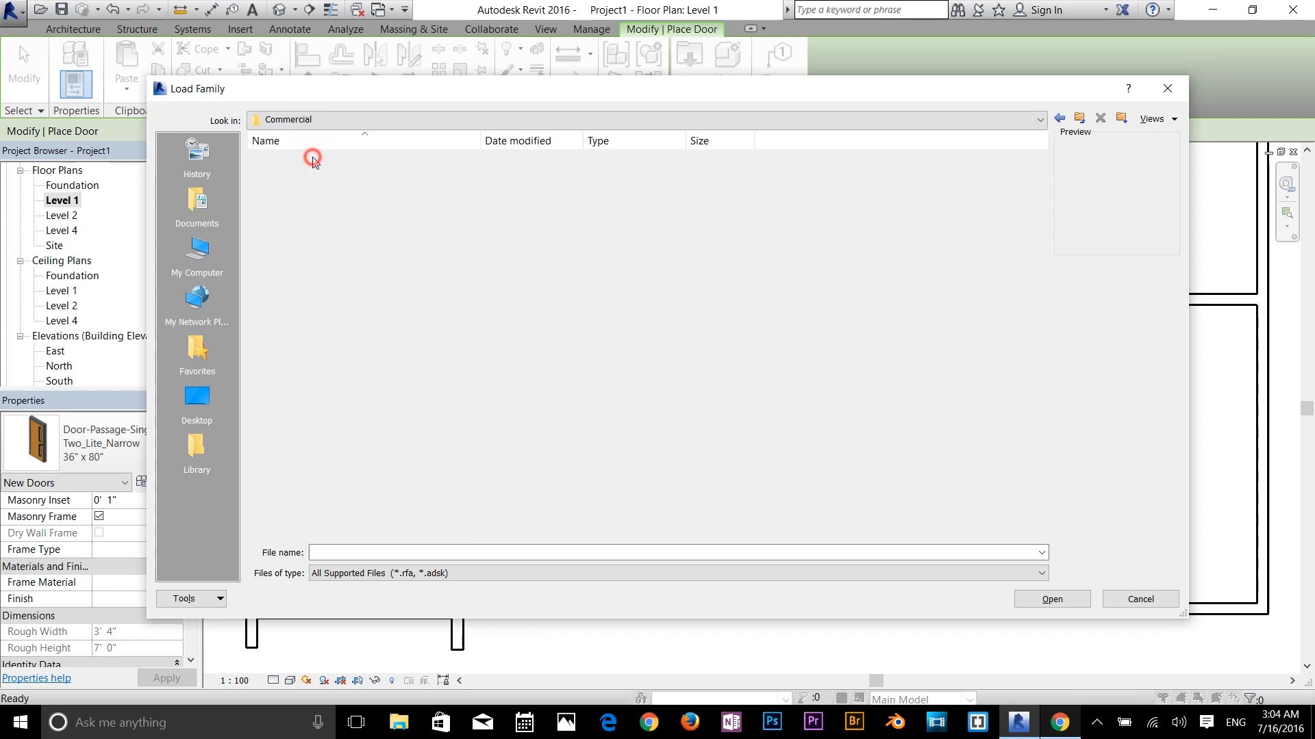
left_click(349, 336)
left_click(336, 354)
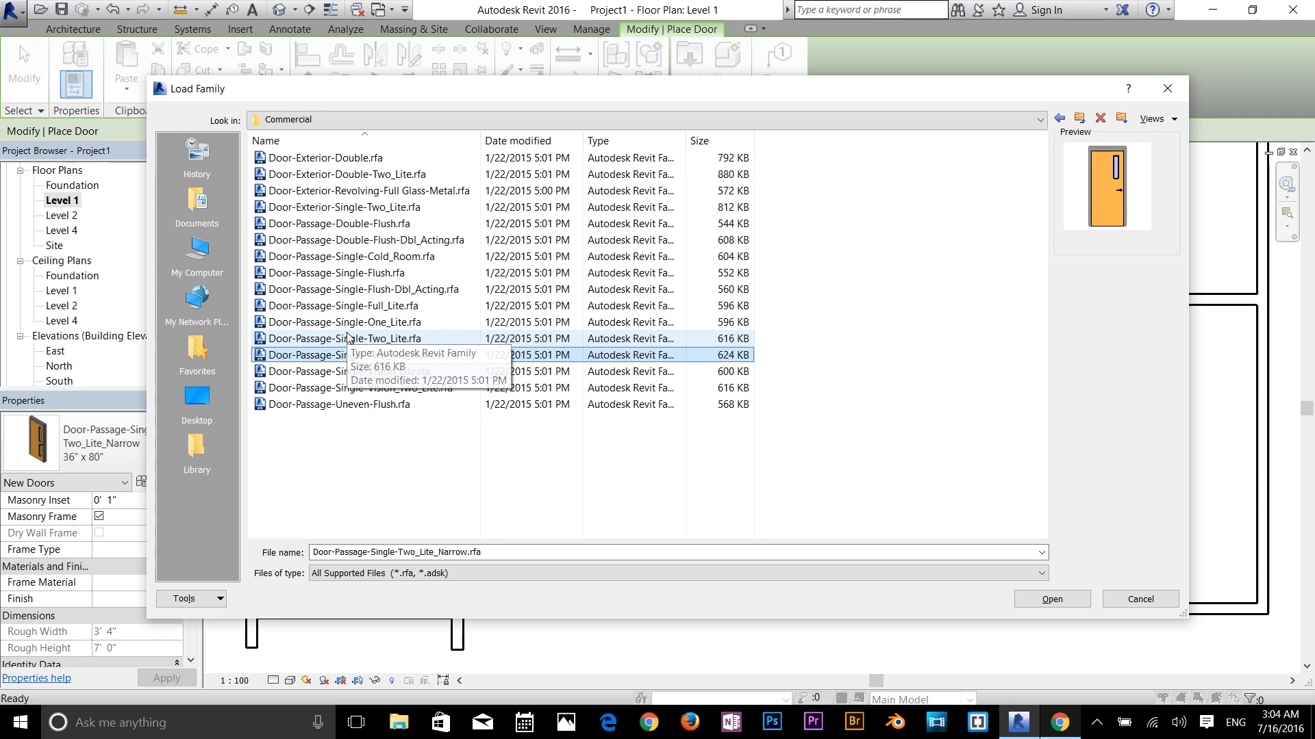
double_click(337, 354)
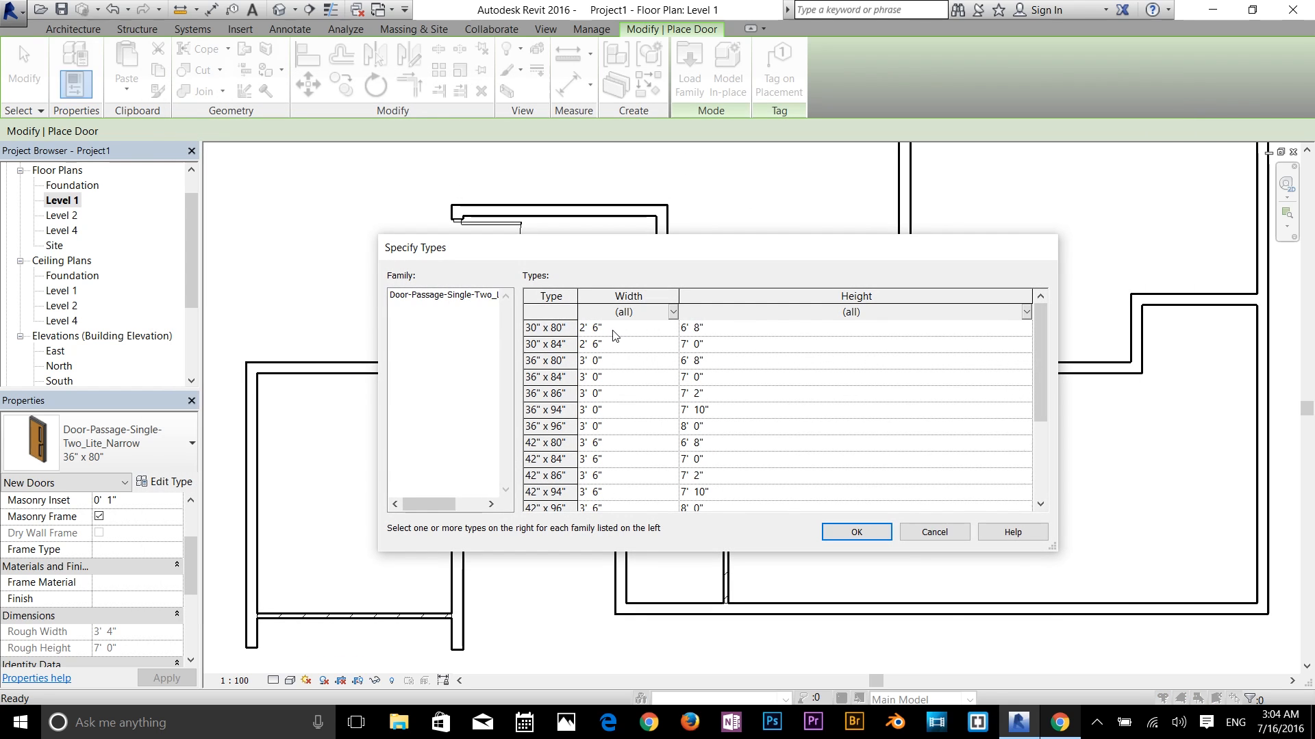
left_click(611, 329)
left_click(849, 532)
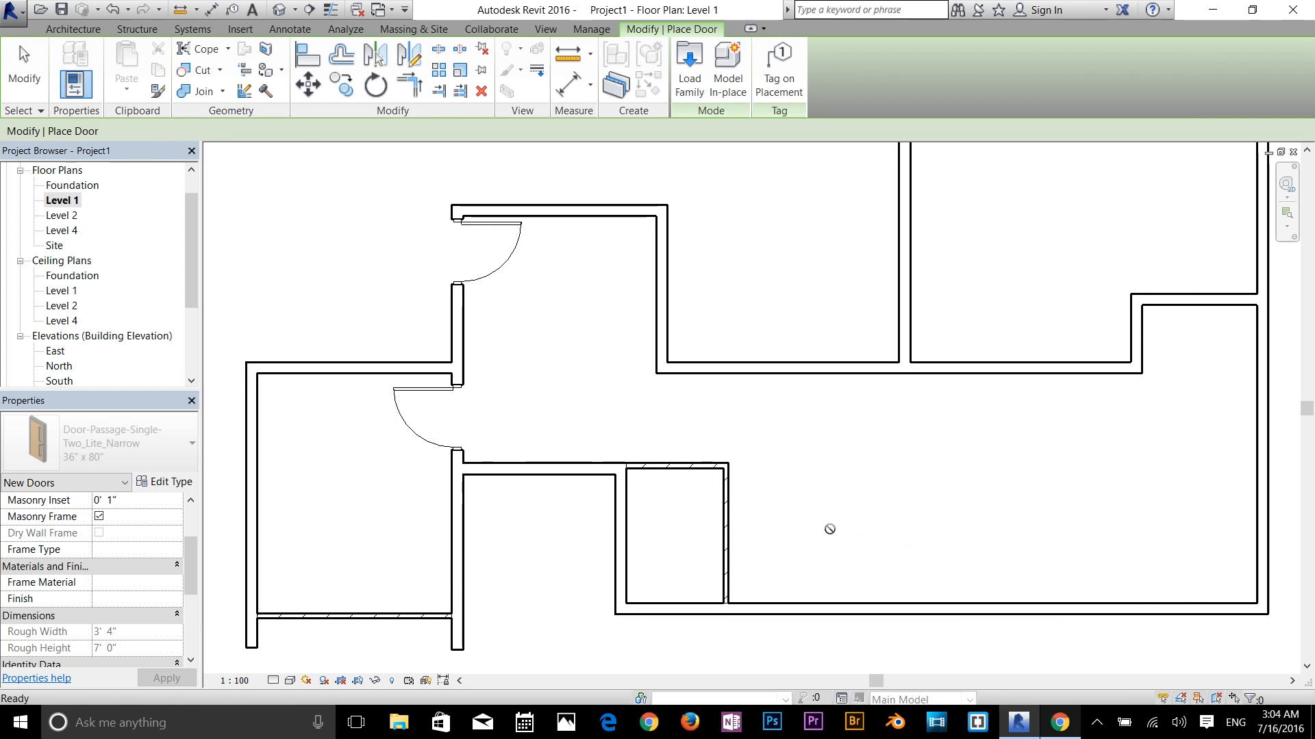
Place a 30" x 80" Two_Lite_Narrow door near the west end of the small brick-walled room's north wall, swinging into the room
left_click(140, 453)
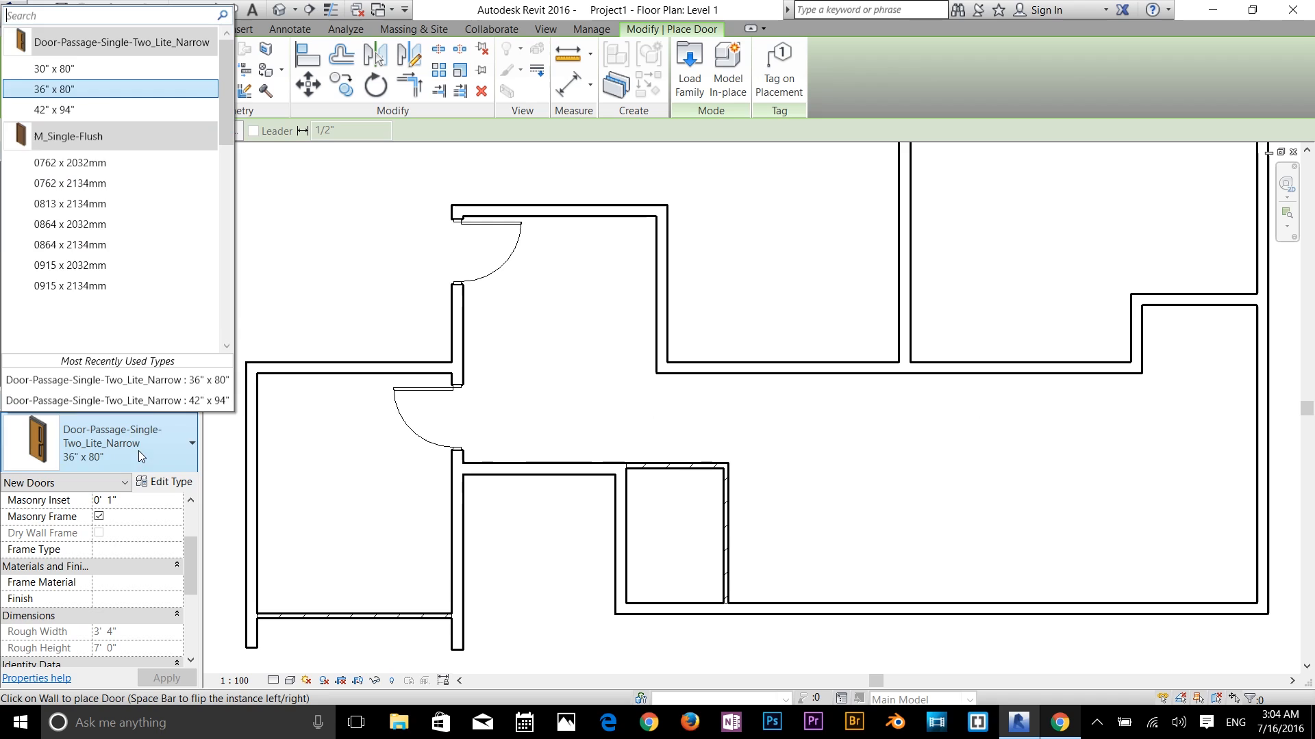
left_click(46, 69)
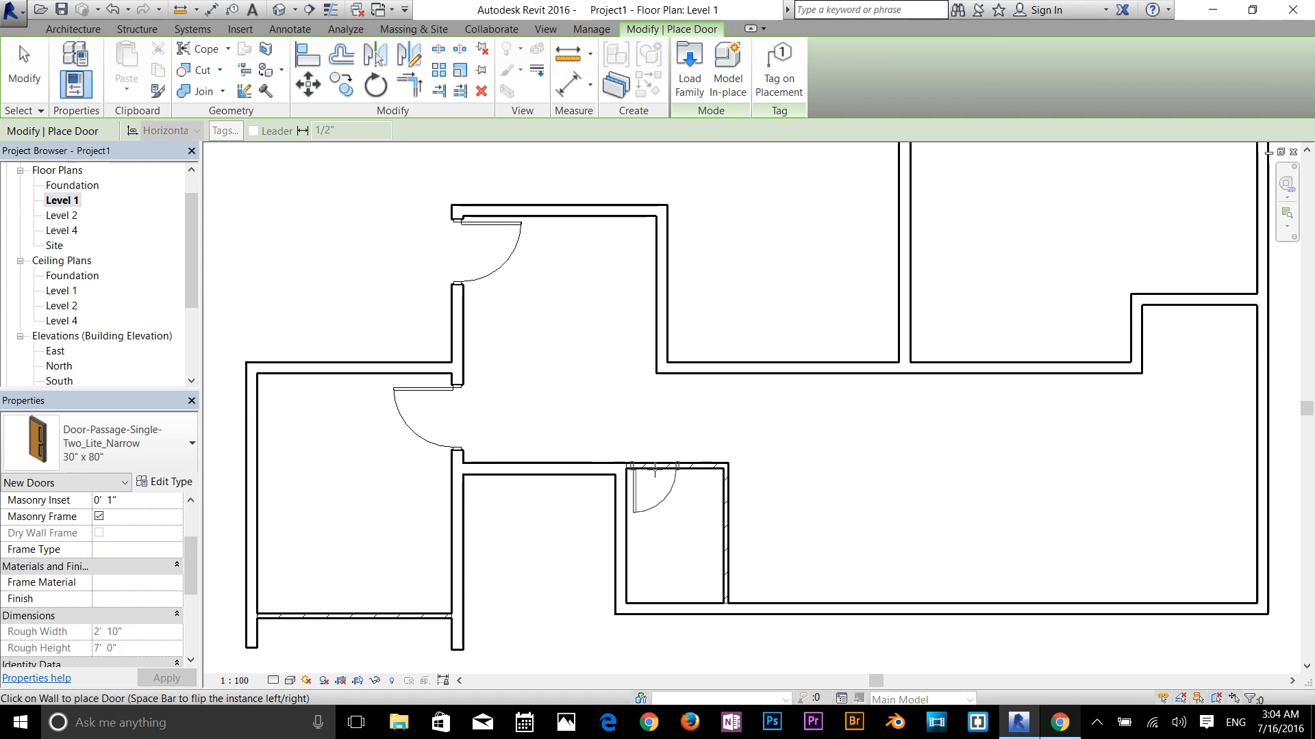
left_click(654, 470)
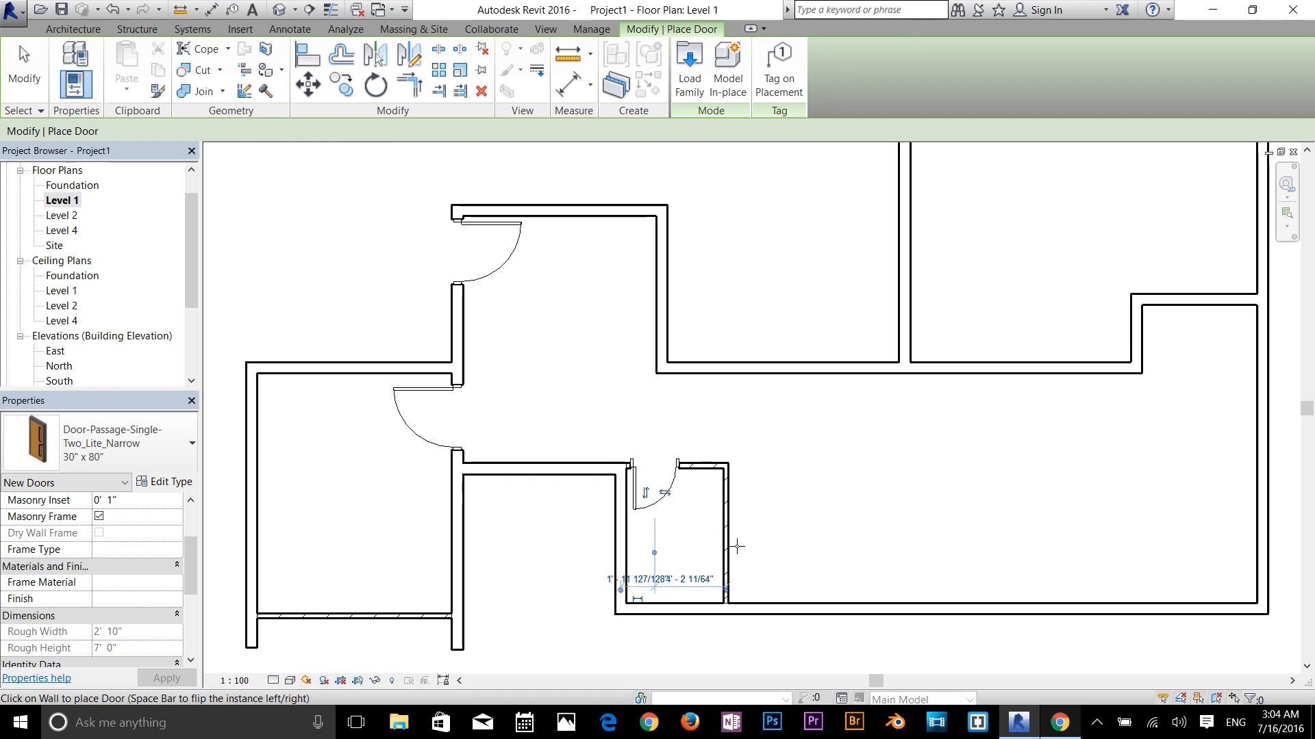
Place another 30" x 80" Two_Lite_Narrow door in the short stepped wall below the large northeast room, swinging south
scroll(504, 500, "down", 1)
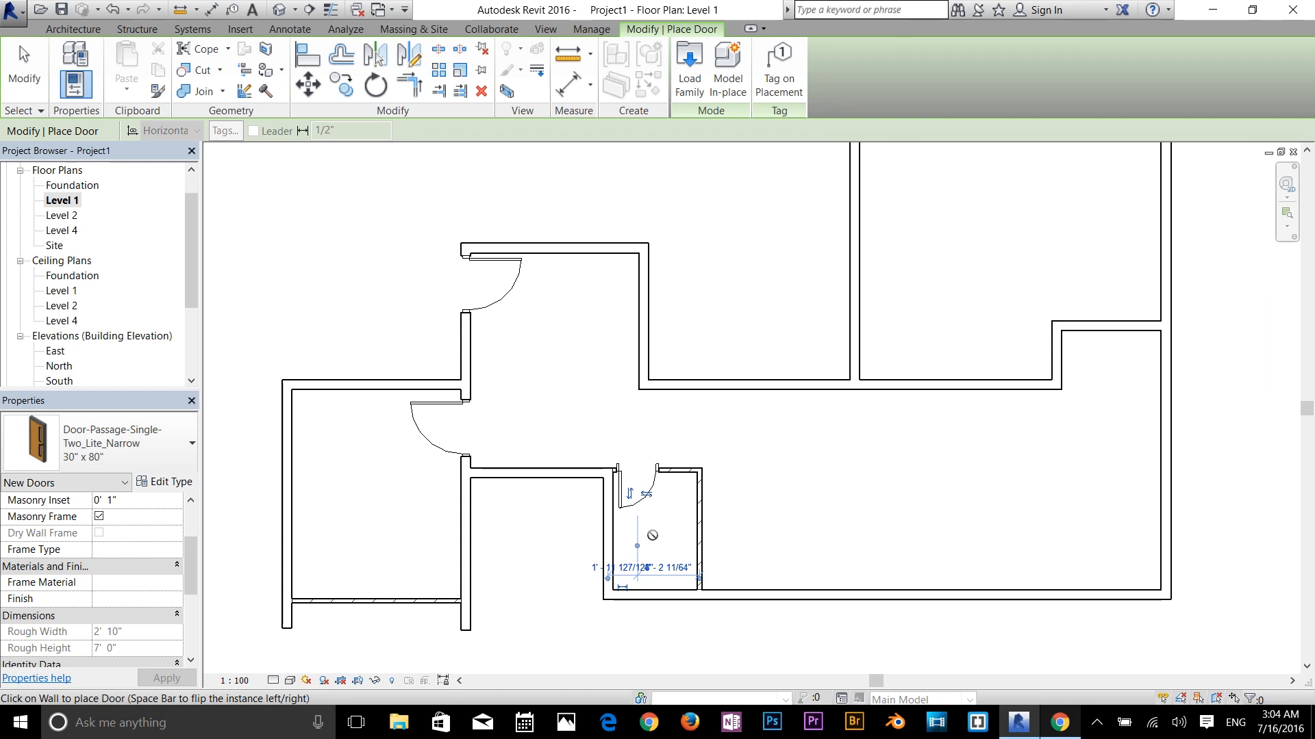
middle_click_drag(1063, 475, 890, 510)
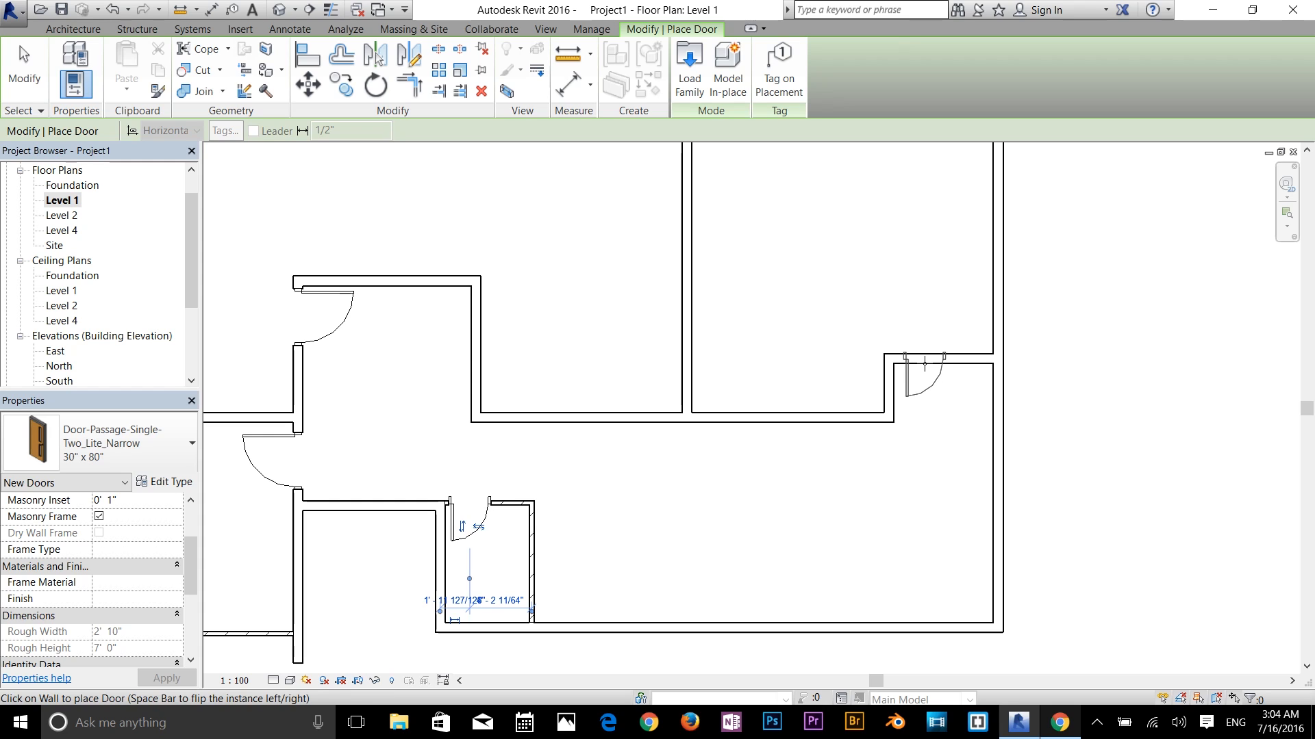
left_click(924, 365)
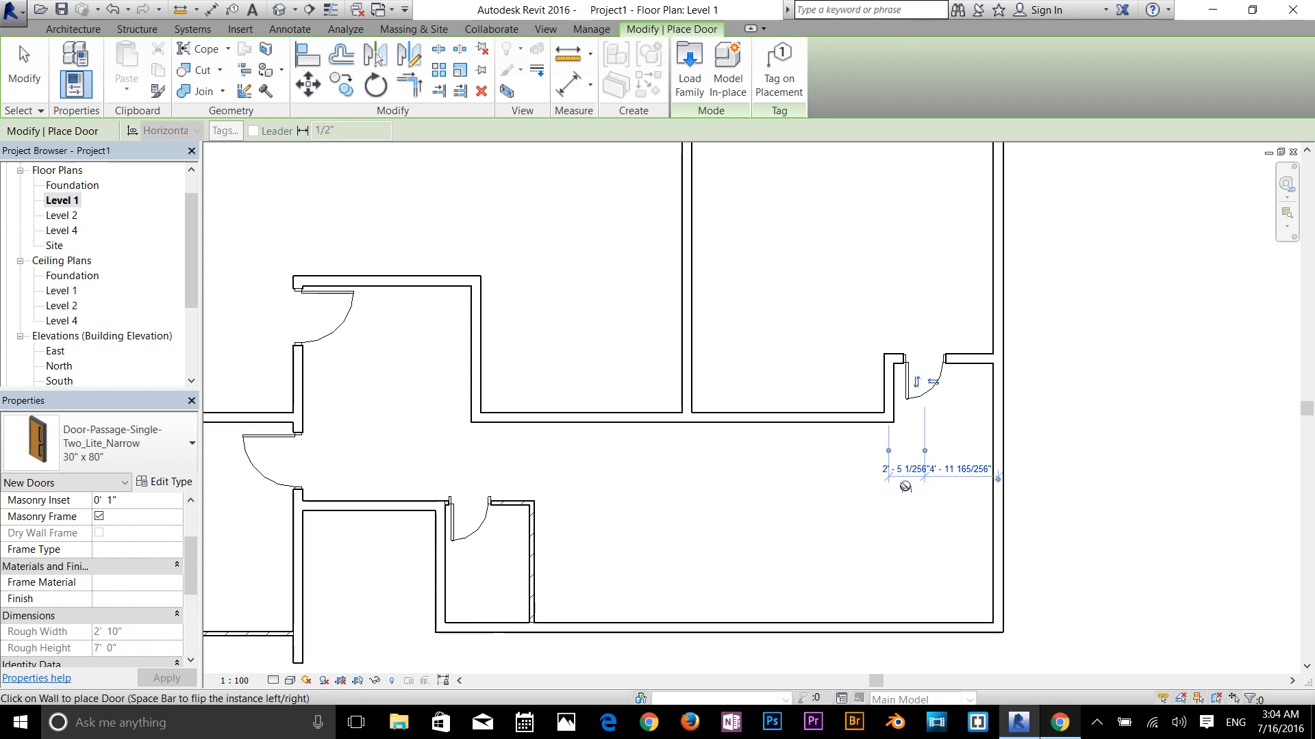
scroll(672, 572, "down", 1)
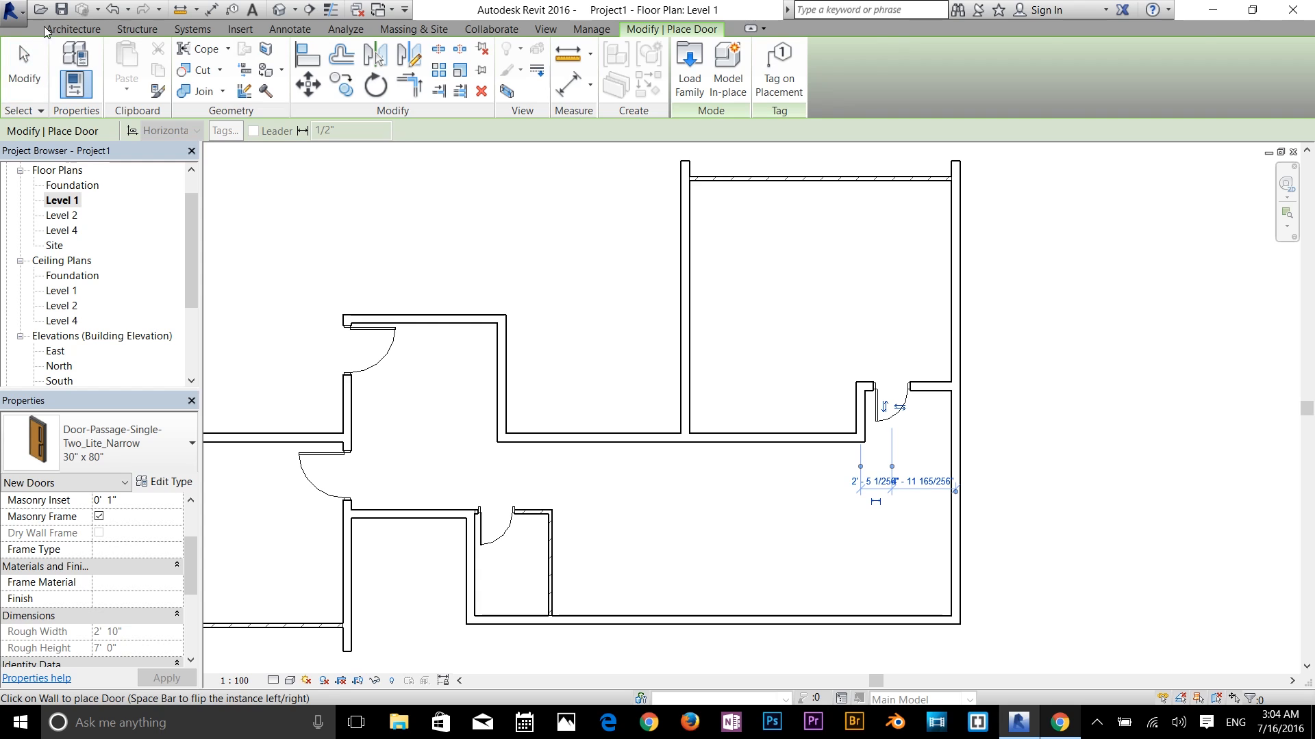
Draw a short Generic - 200mm wall stub eastward from the east wall, aligned with the long corridor wall, using the Wall Centerline location line
left_click(65, 28)
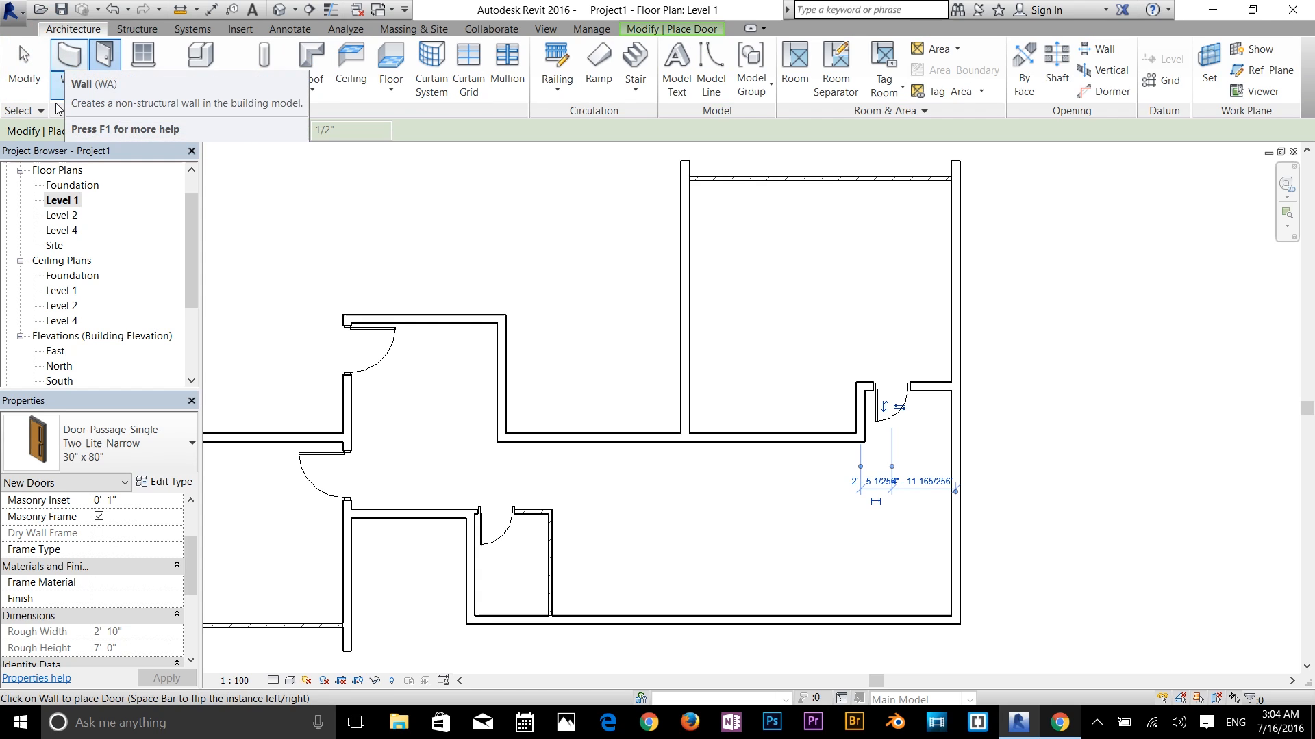
left_click(73, 60)
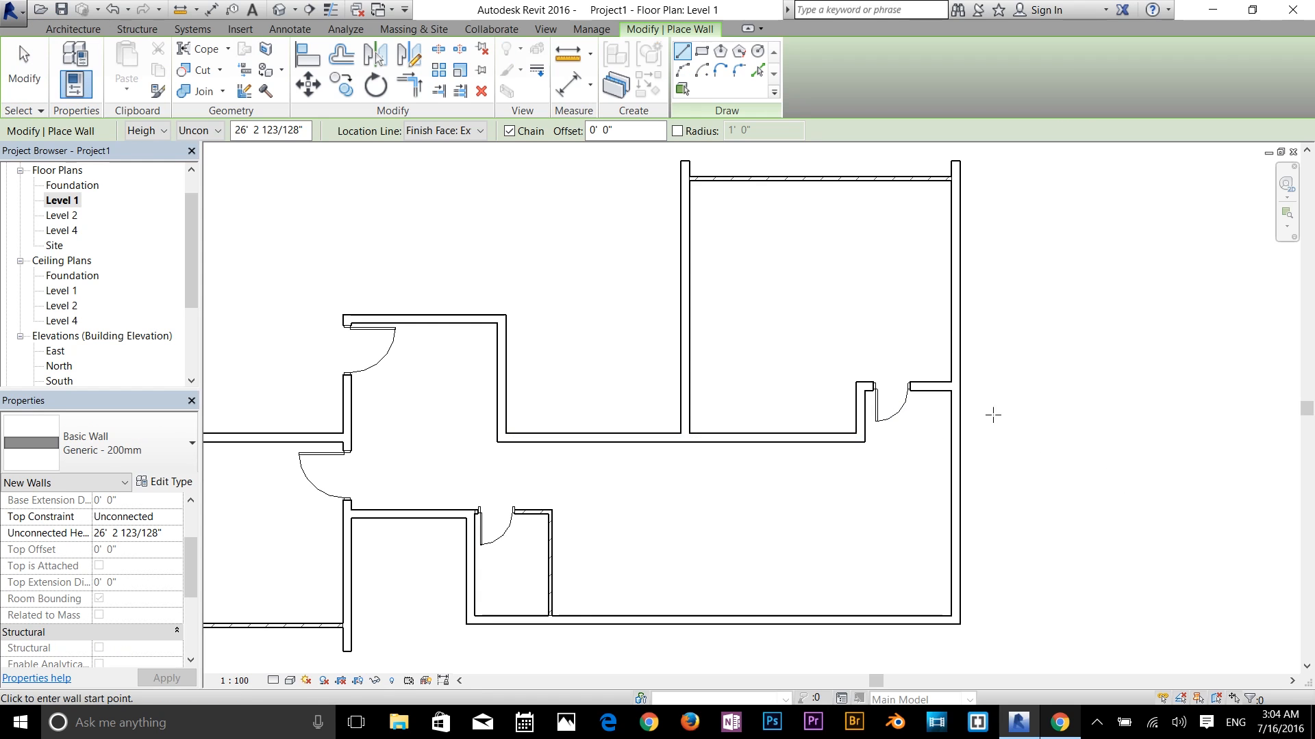
left_click(961, 436)
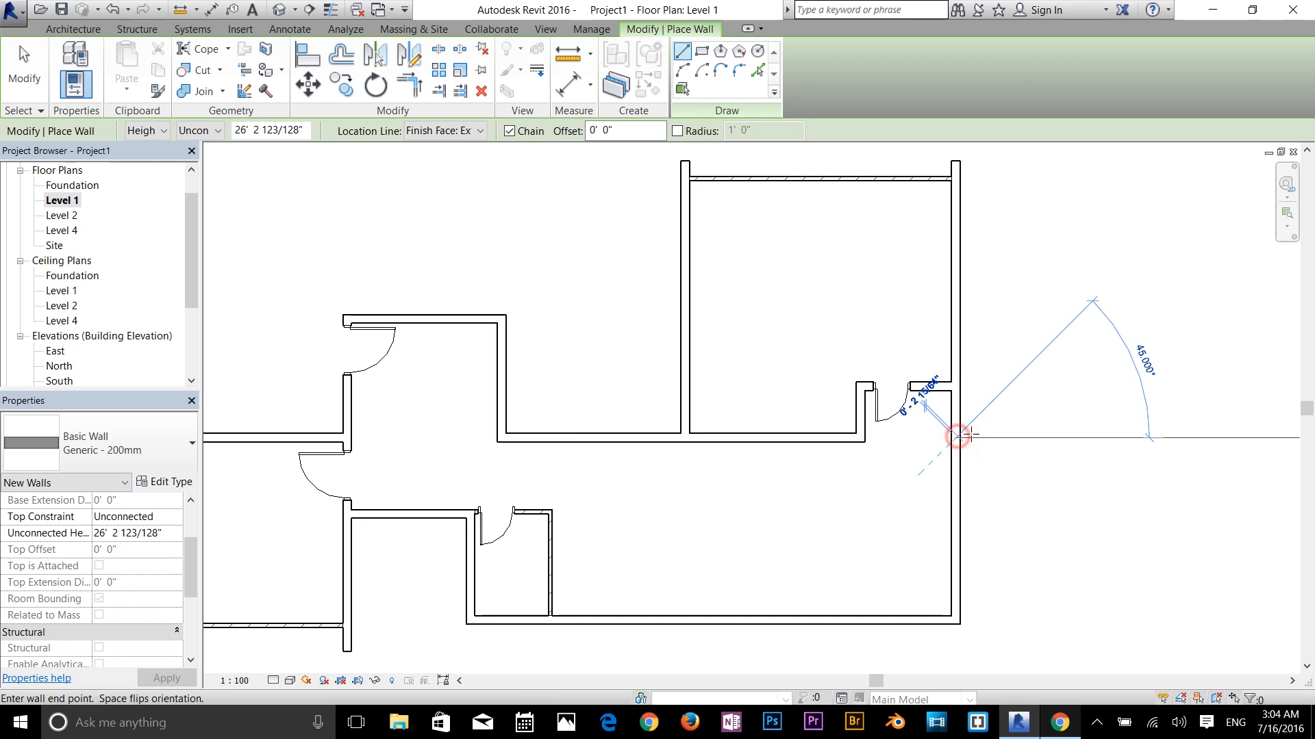
key("Escape")
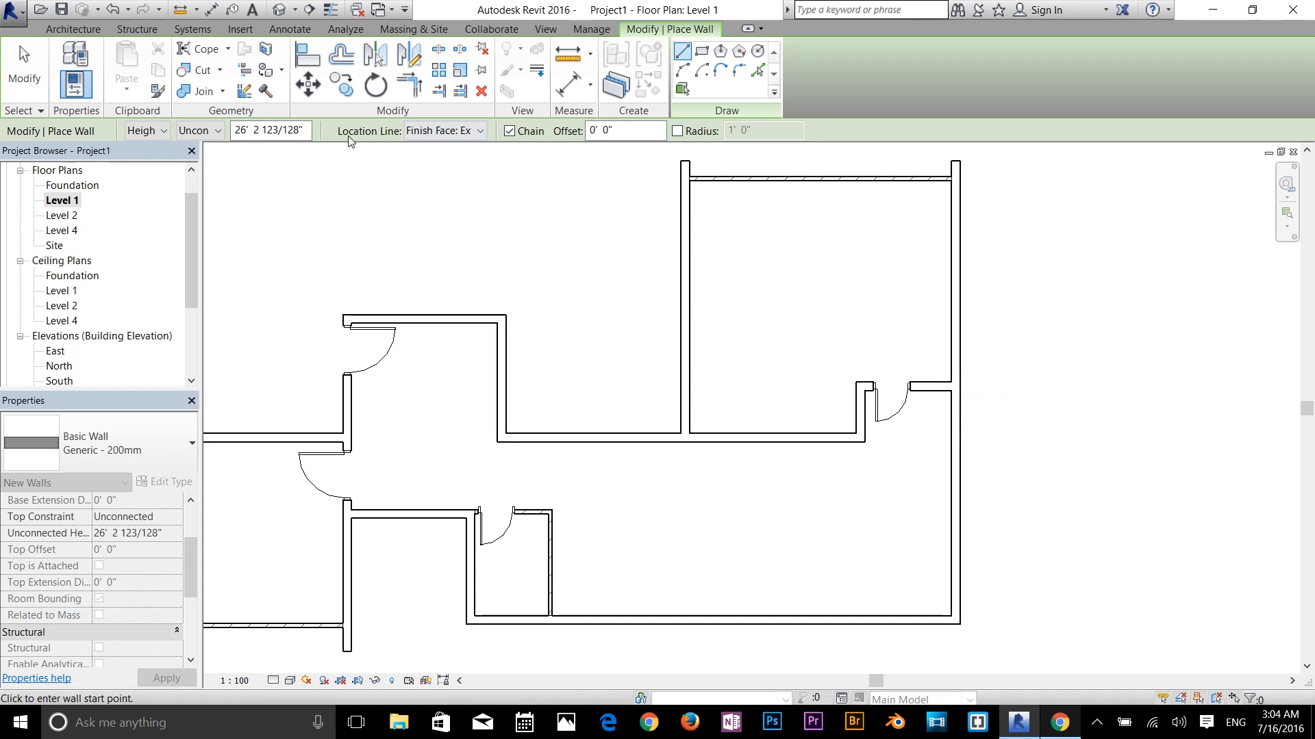
left_click(441, 130)
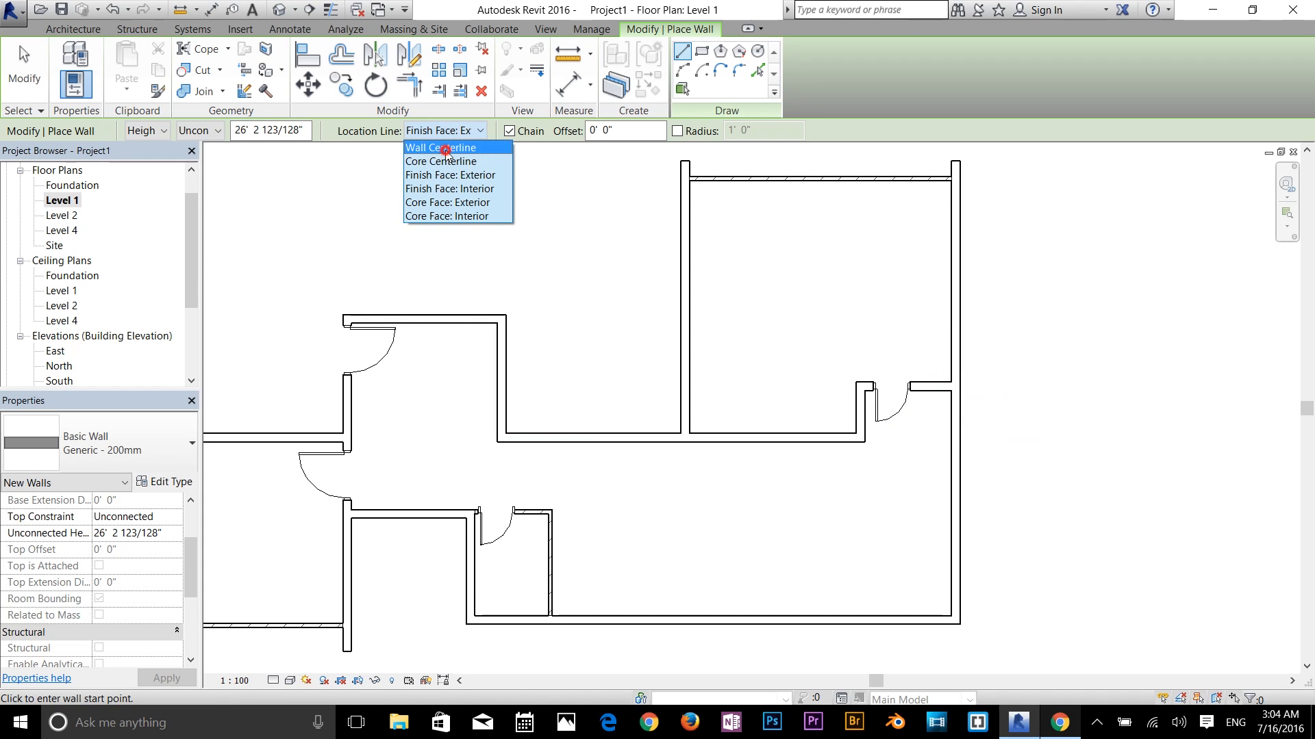
left_click(441, 148)
left_click(956, 437)
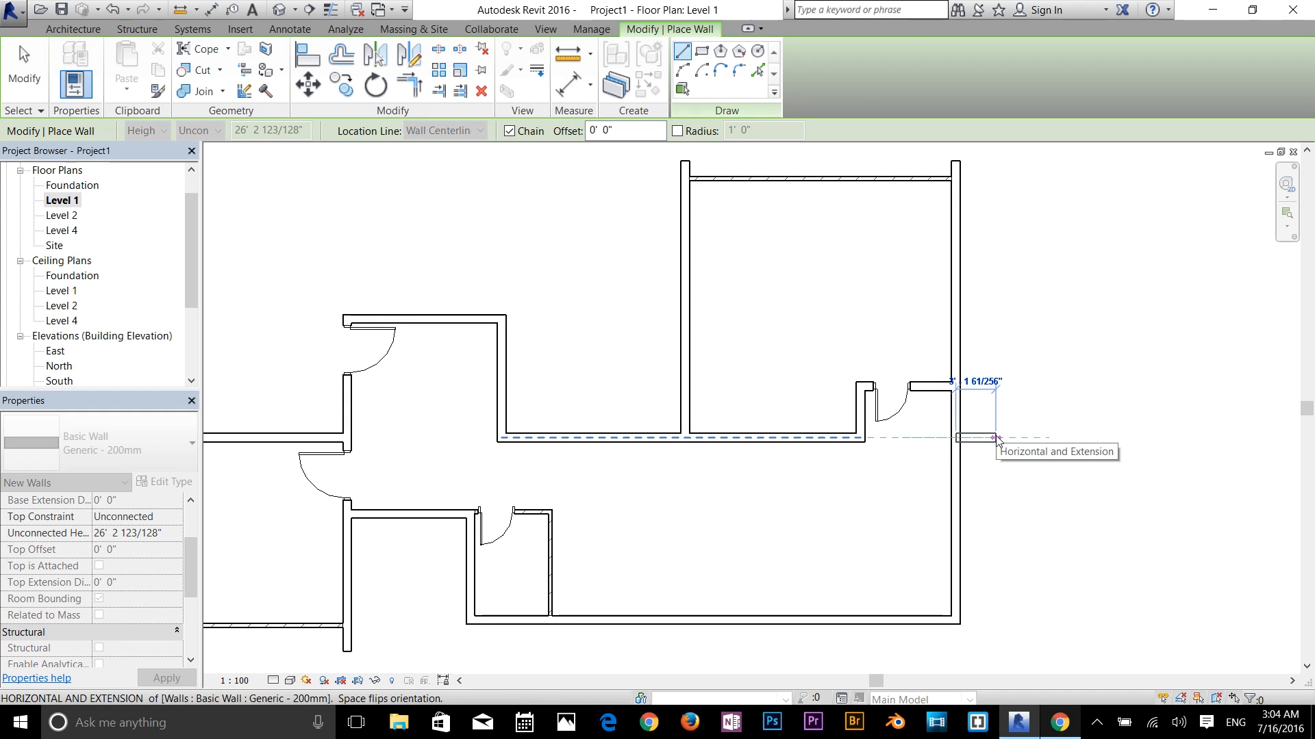
left_click(980, 437)
key("Escape")
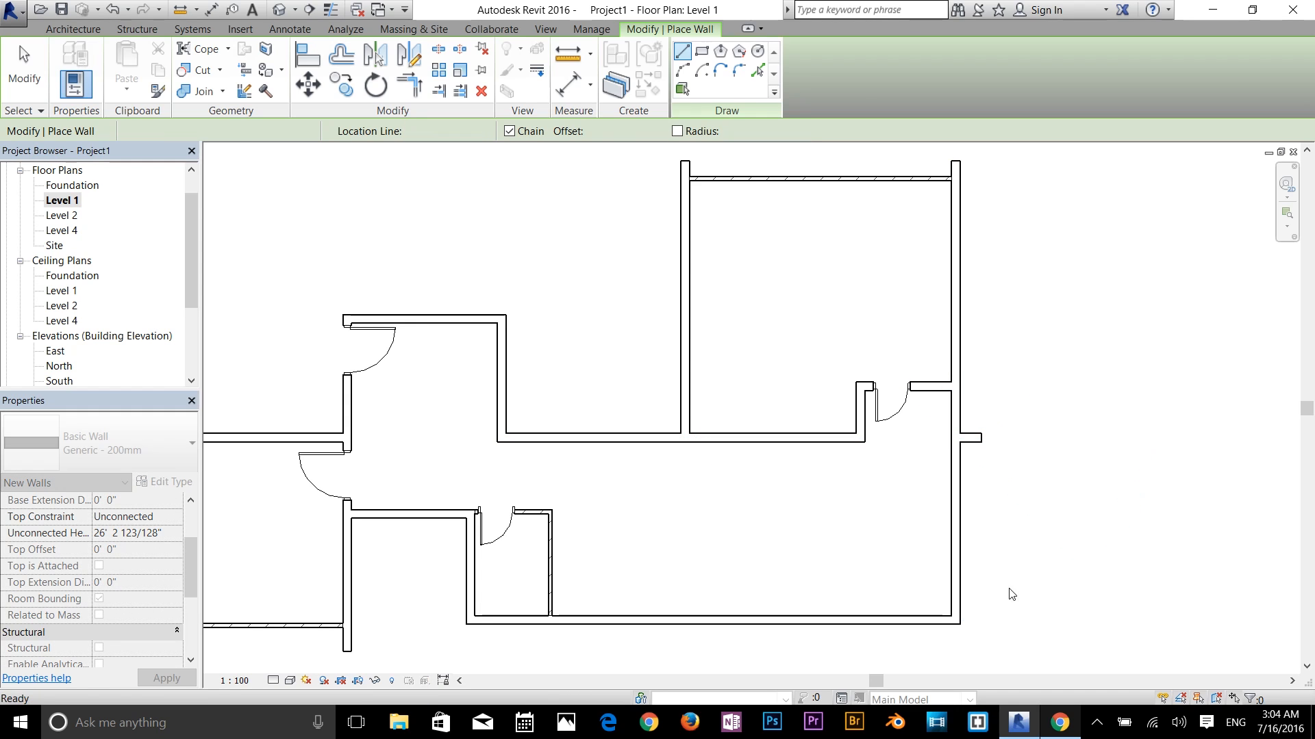
Draw a 2' Generic - 200mm wall stub eastward from the building's southeast corner and finish the wall command
left_click(955, 620)
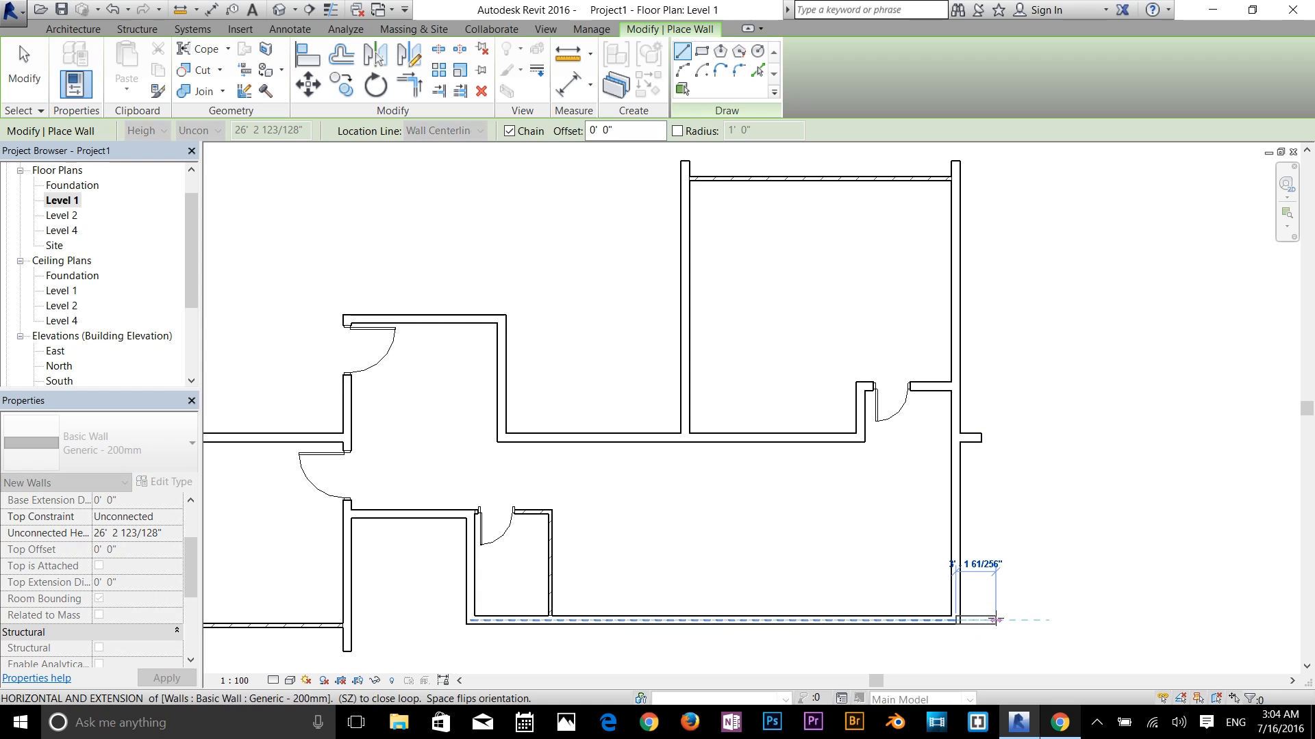
type("2")
key("Return")
key("Escape")
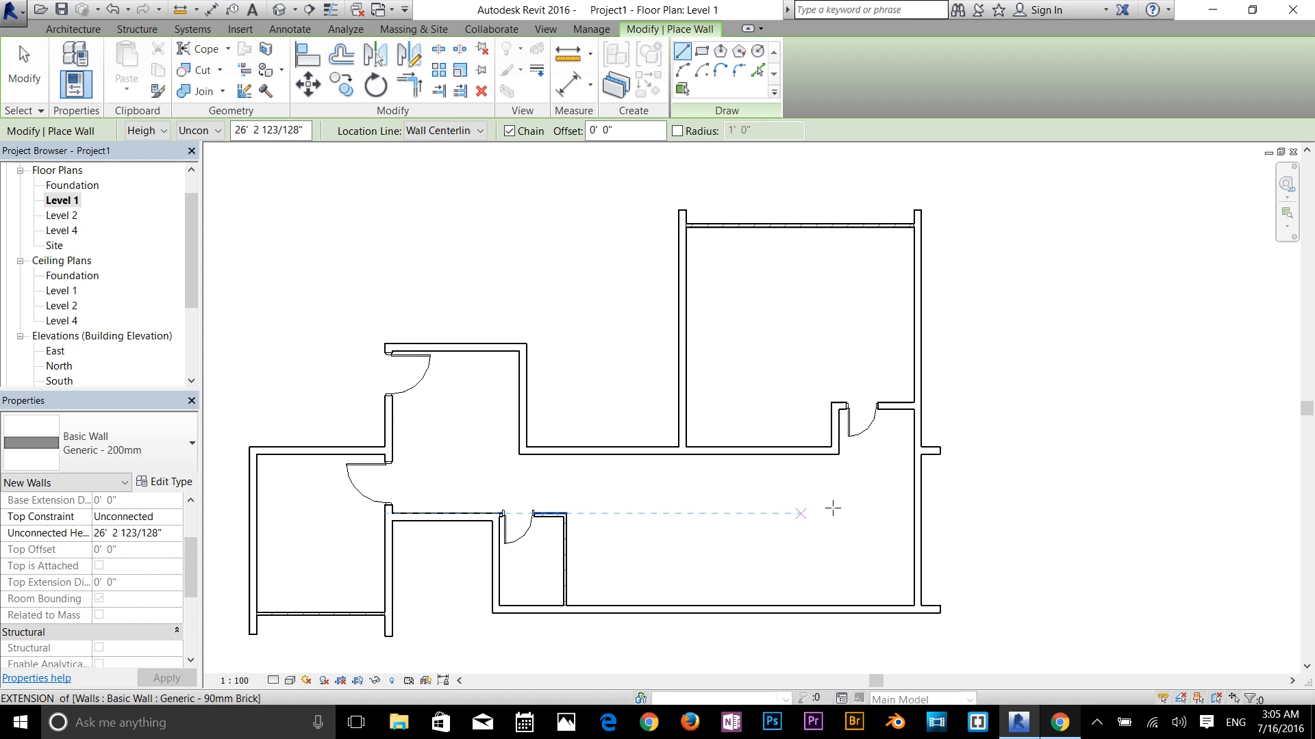
middle_click_drag(830, 510, 1006, 530)
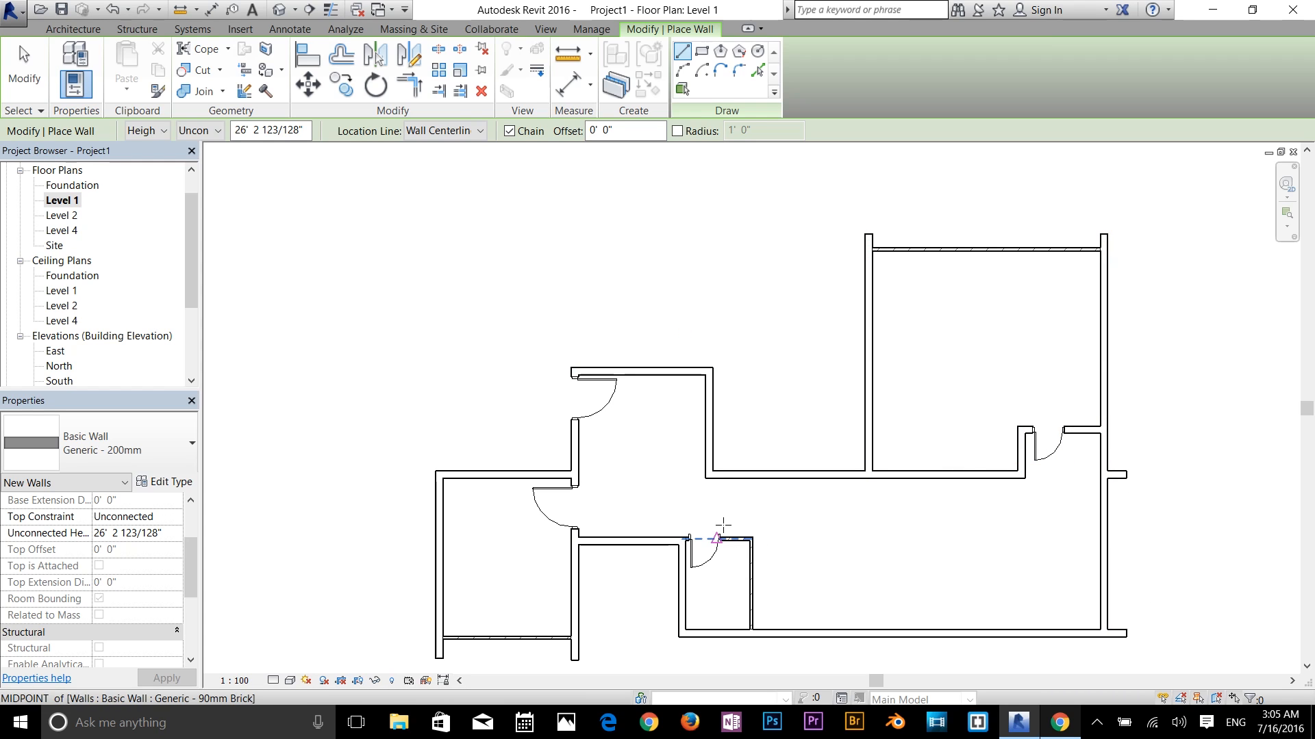
middle_click_drag(563, 534, 465, 485)
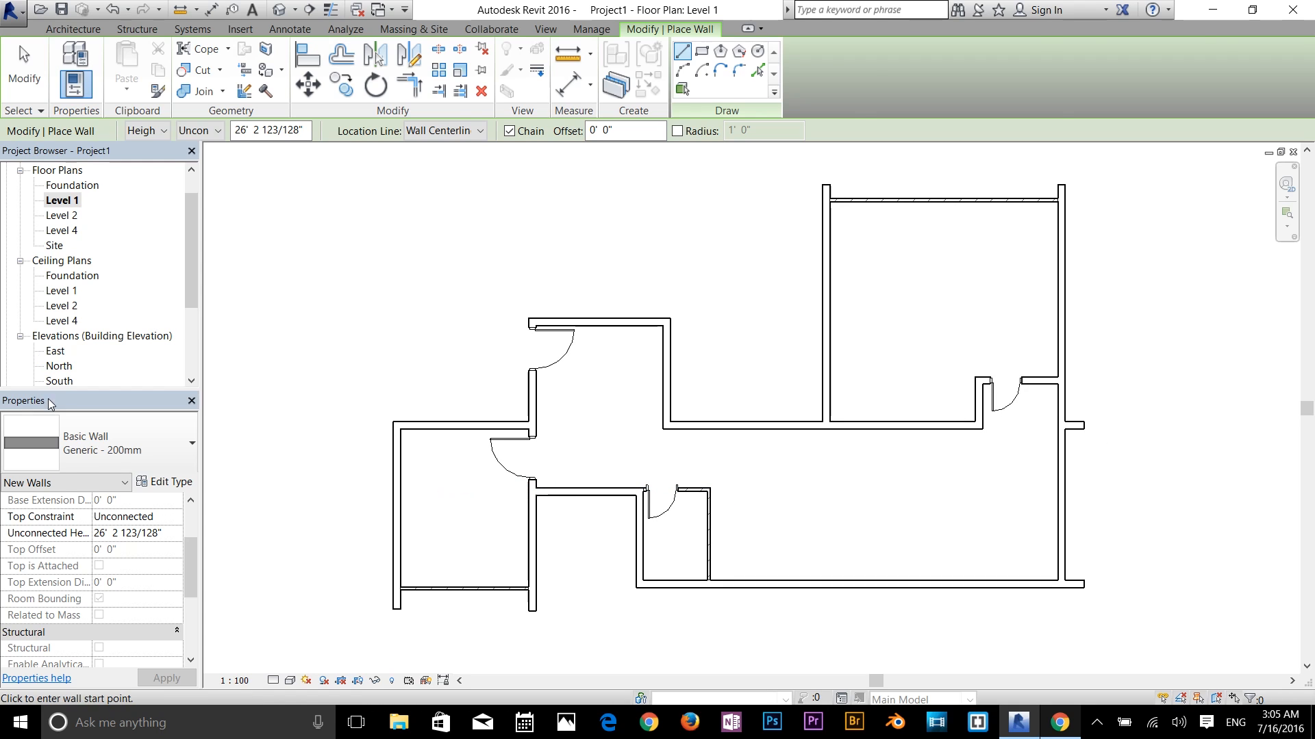
left_click(24, 68)
Start the Window command and open the US Imperial library's Windows folder for loading a family
left_click(143, 69)
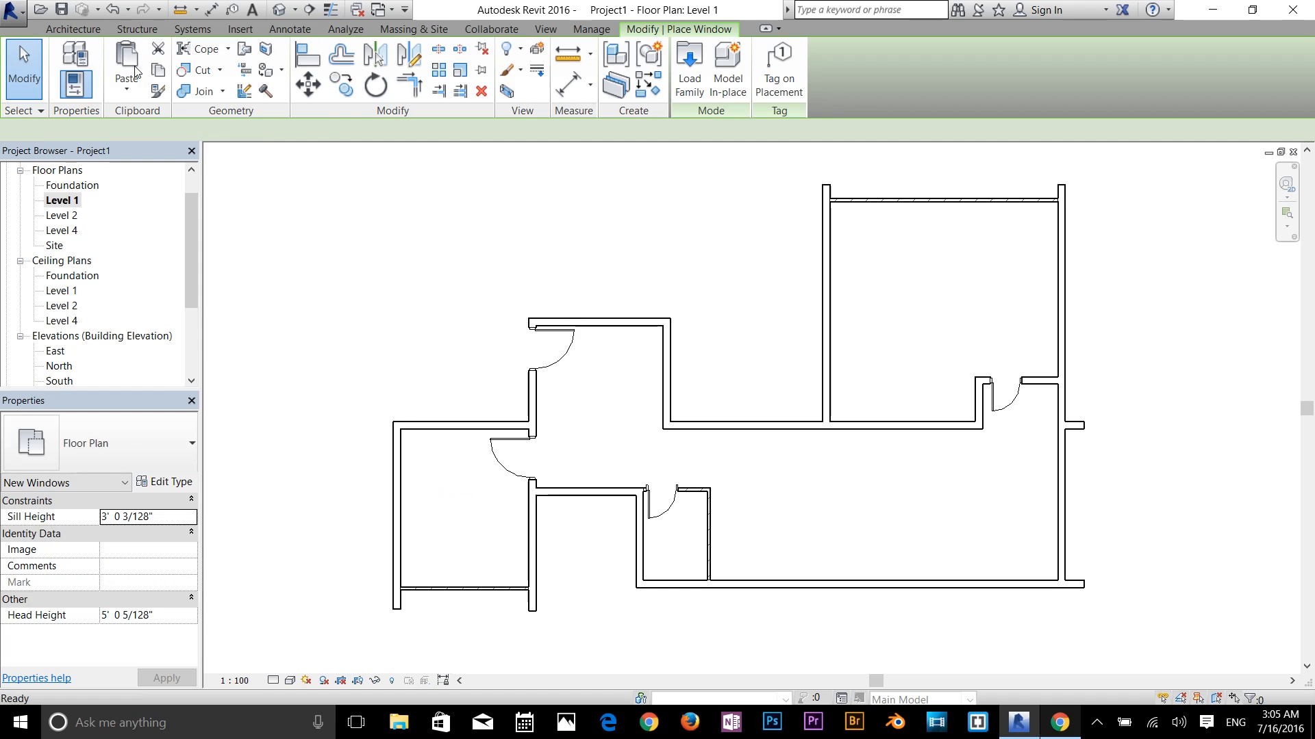
left_click(107, 463)
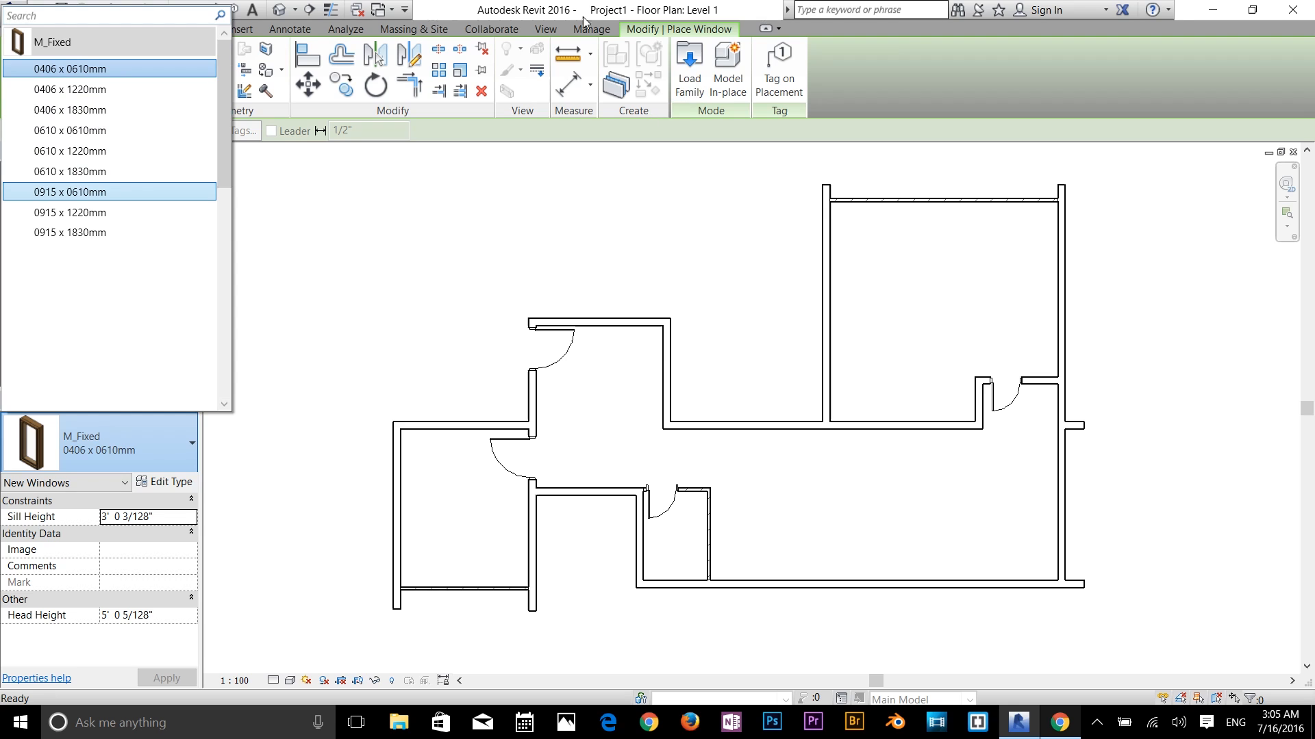
left_click(693, 80)
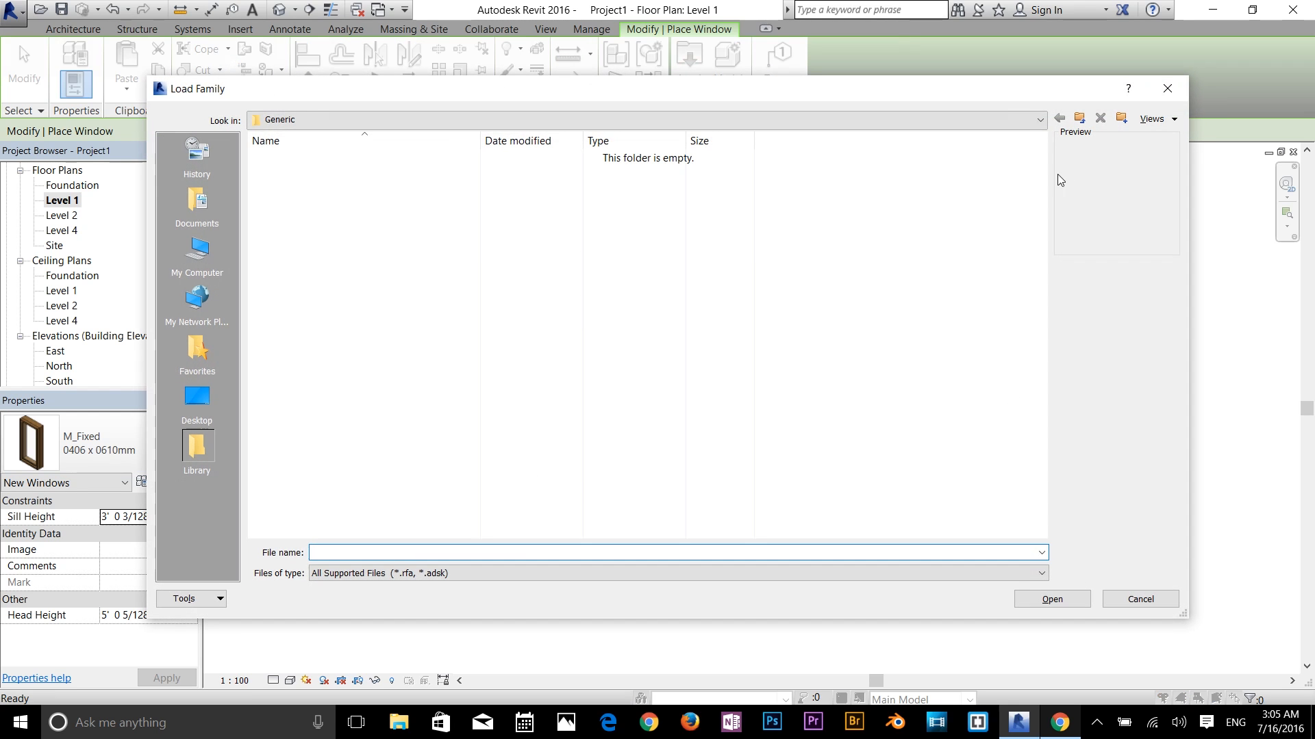
left_click(1086, 121)
double_click(339, 174)
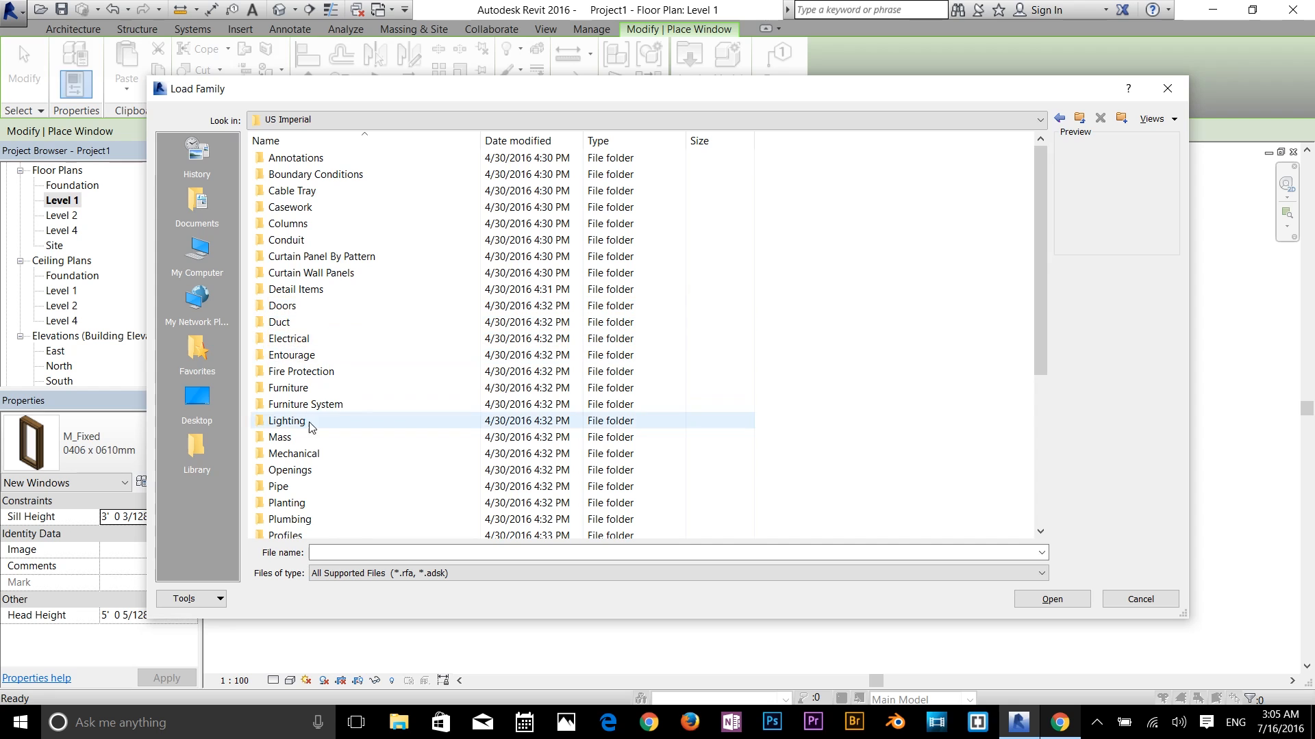
scroll(313, 448, "down", 2)
scroll(313, 447, "down", 3)
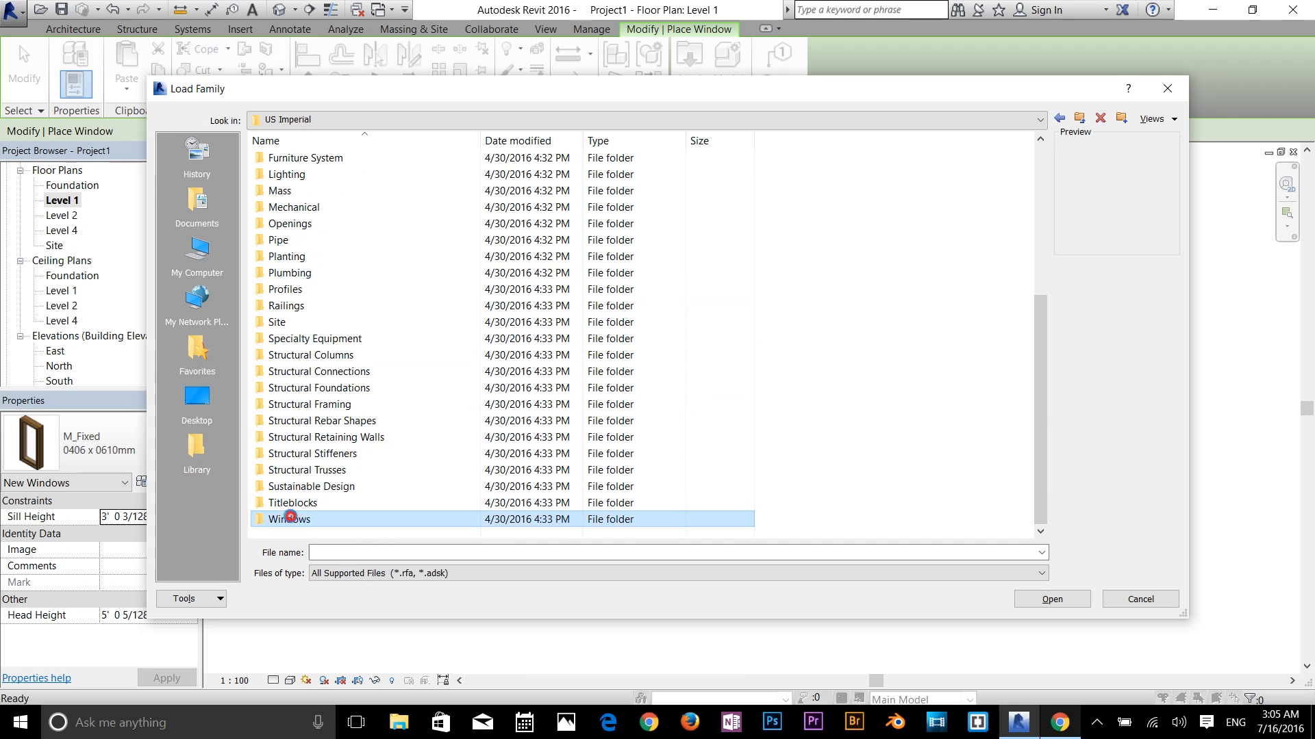
double_click(291, 520)
Preview the window families in the Windows folder, from Archtop with Trim through Slider with Trim, to compare their shapes
left_click(317, 158)
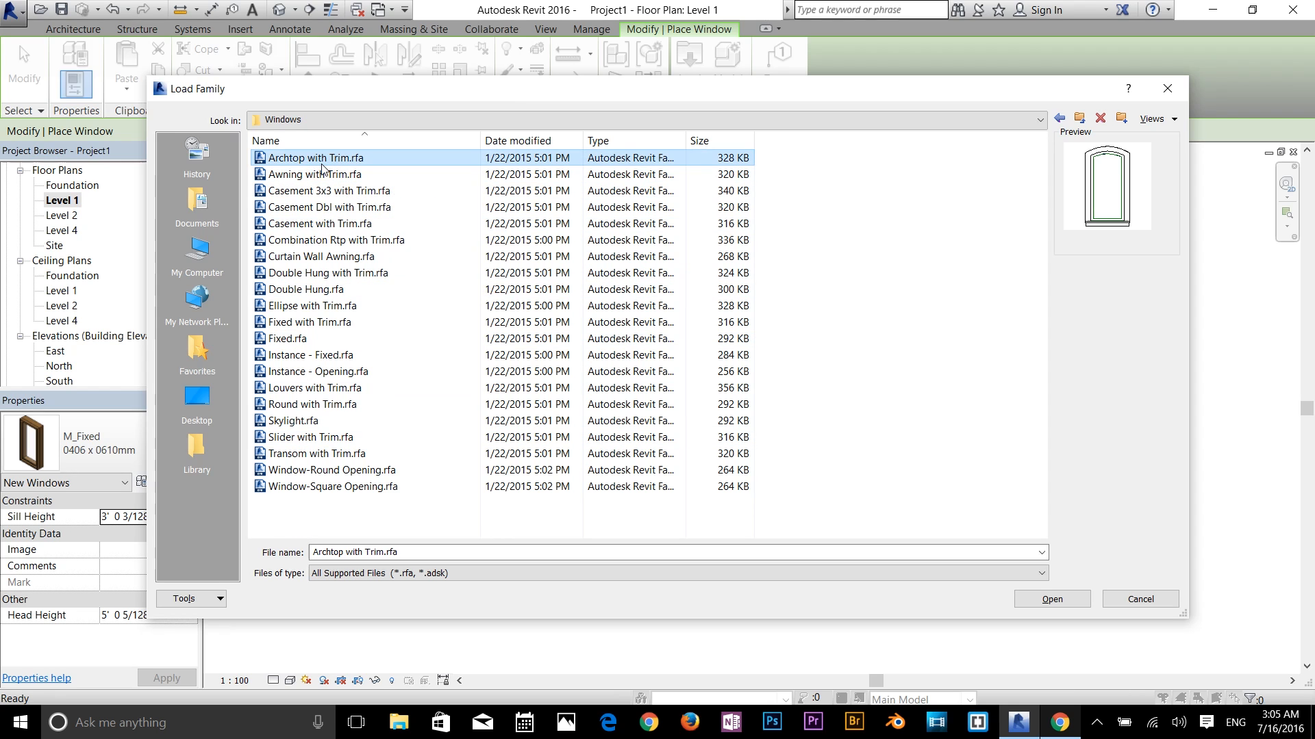
key("Down")
key("Down")
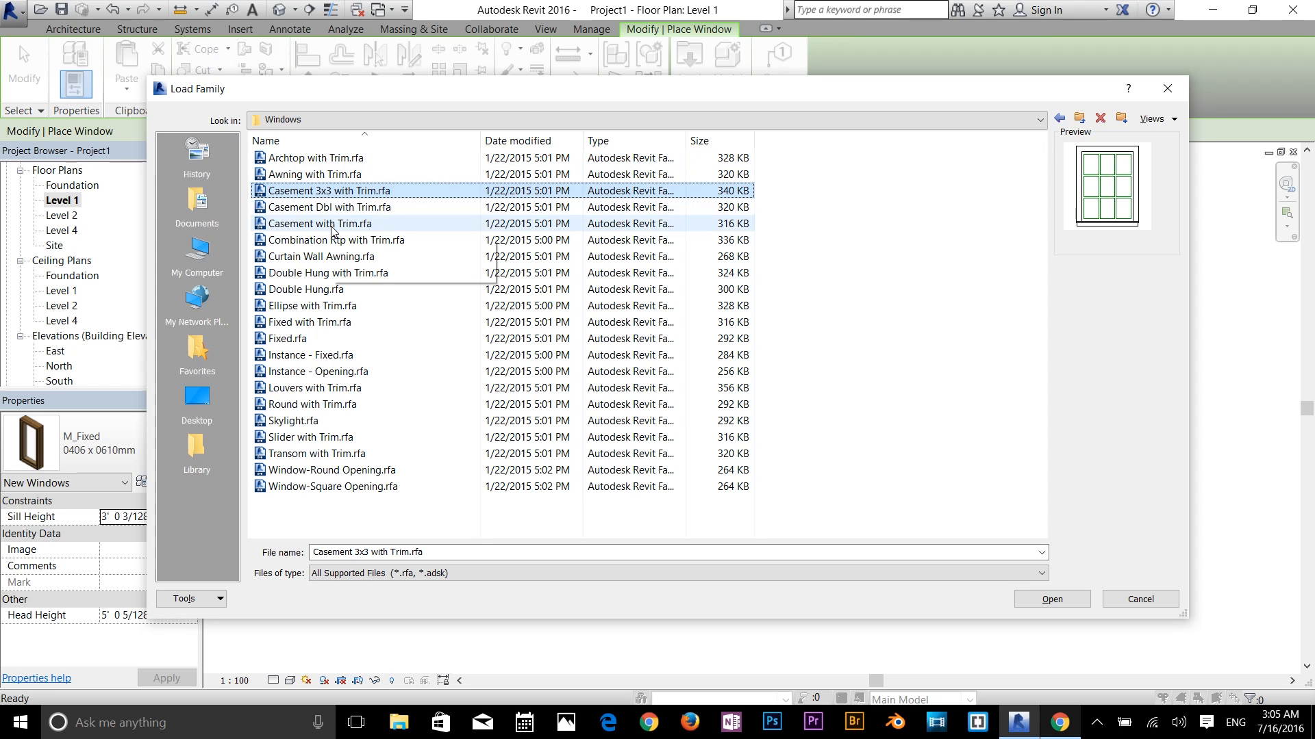
key("Down")
key("Down")
key("Down")
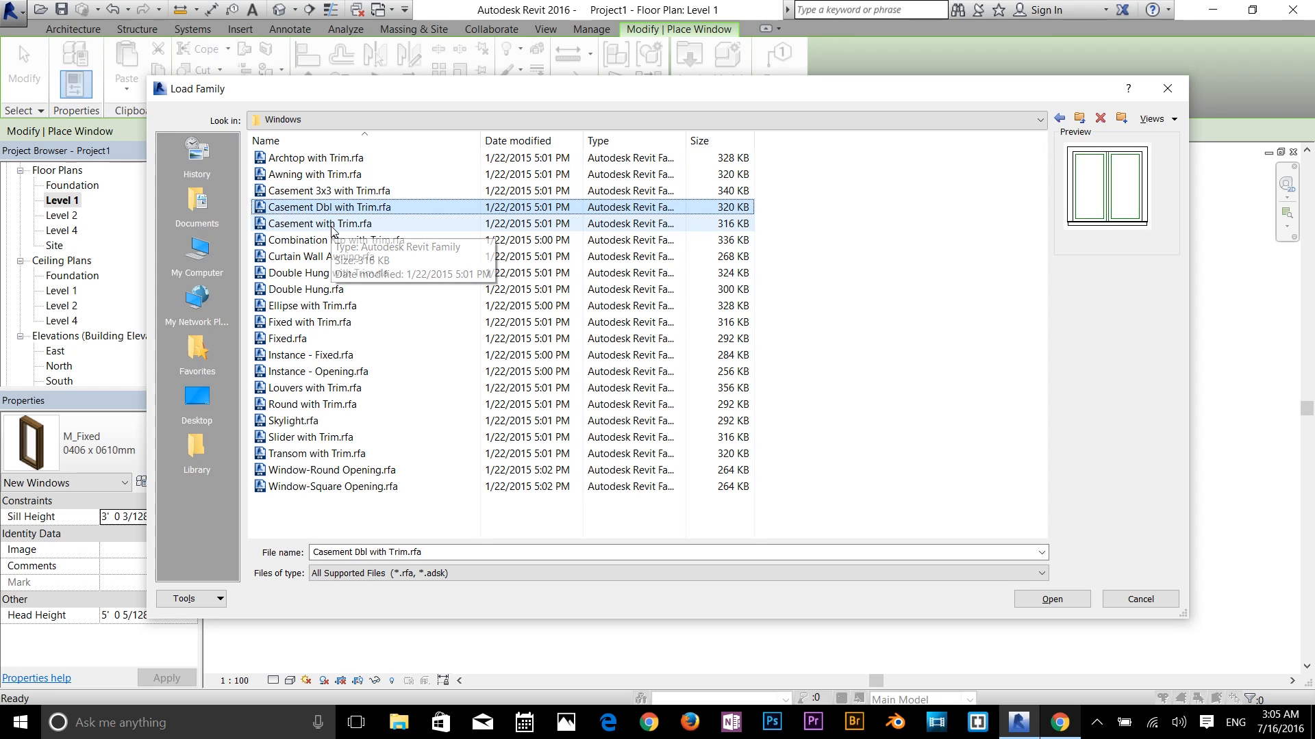
key("Up")
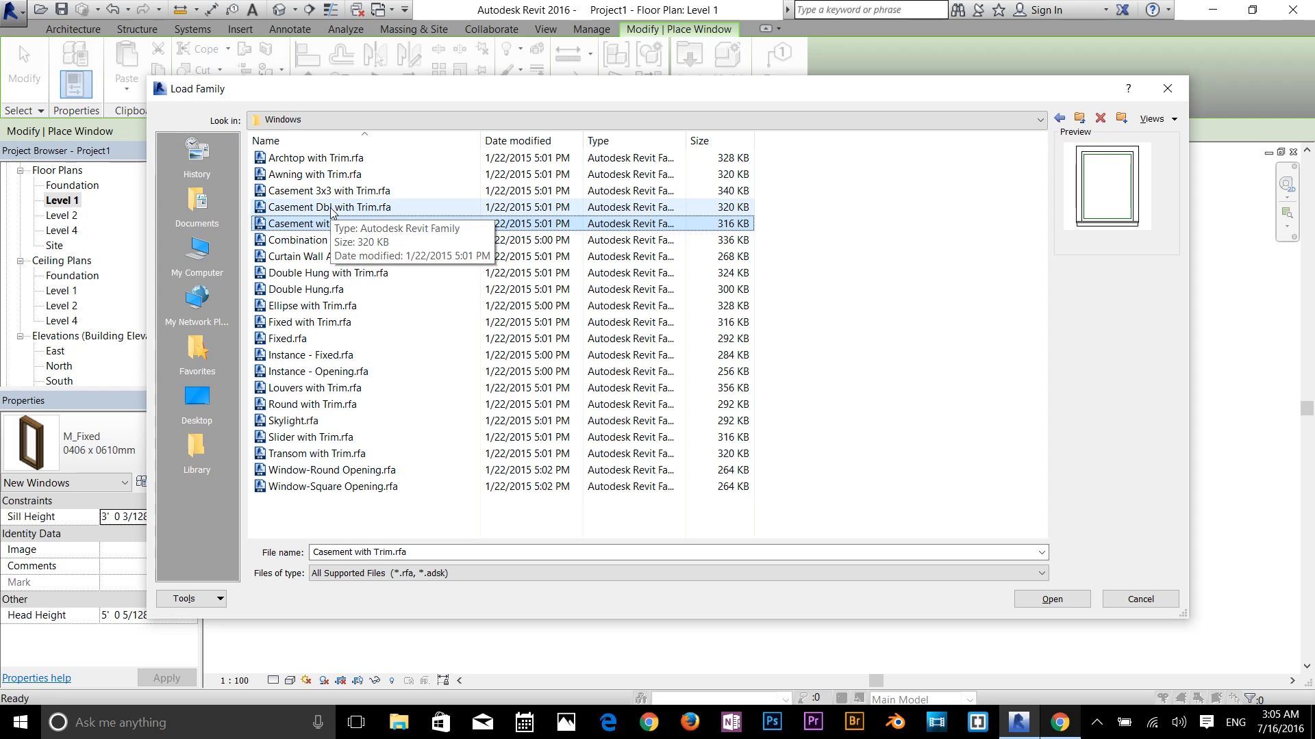
key("Down")
key("Down")
key("Down")
key("Down")
key("Down")
key("Down")
key("Down")
key("Down")
key("Down")
key("Down")
key("Down")
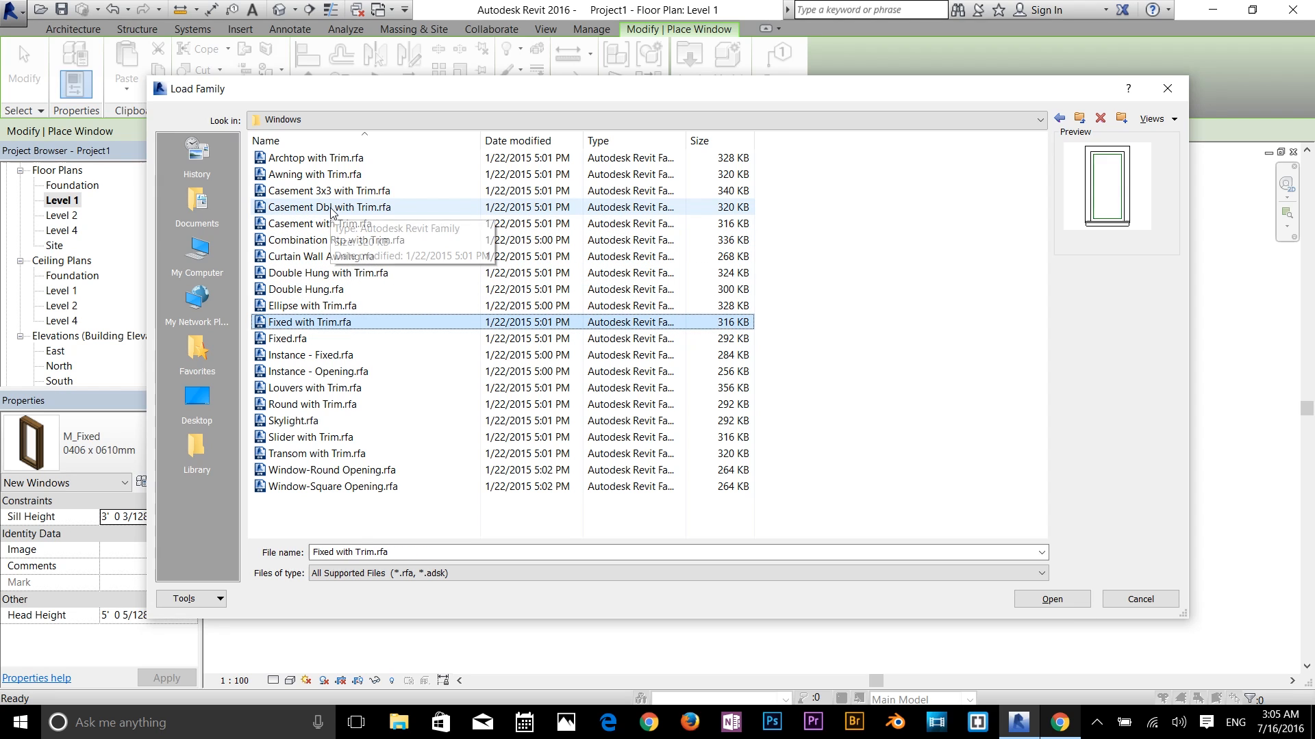
key("Down")
key("Down")
key("Down")
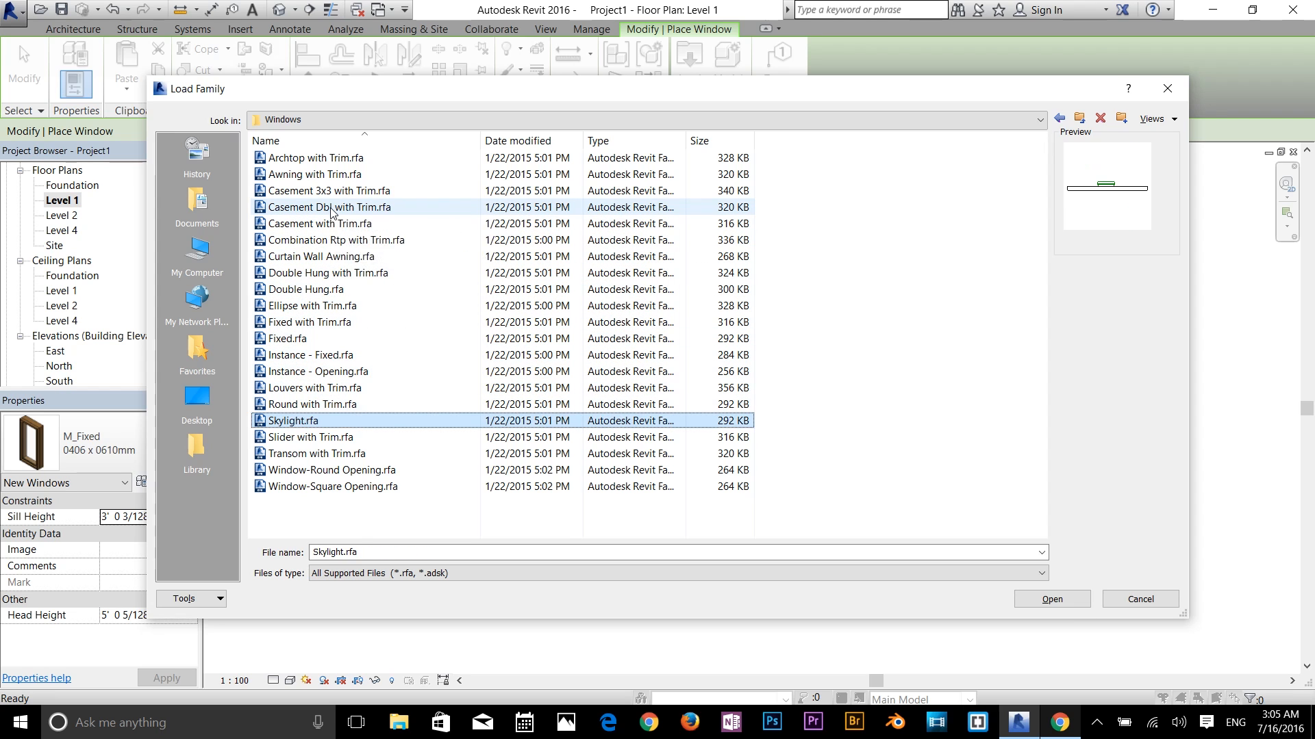
key("Up")
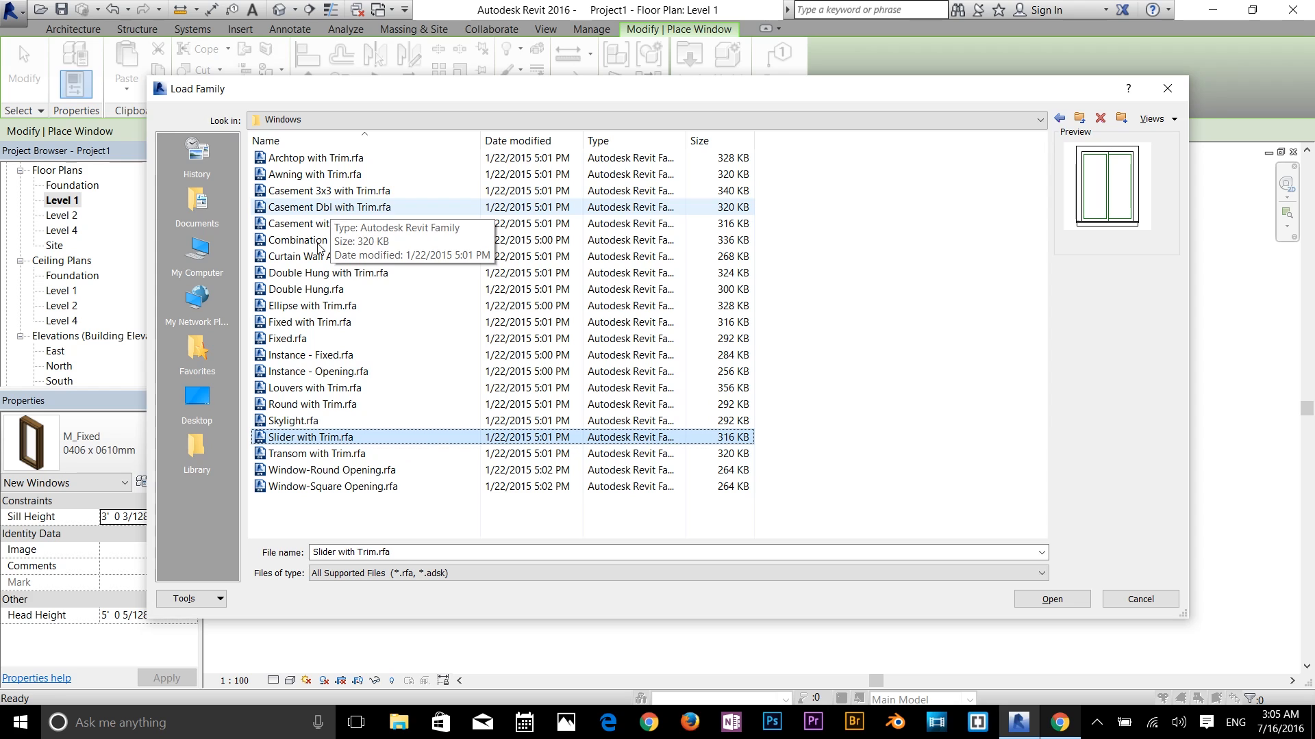
Load the Slider with Trim.rfa window family into the project
left_click(301, 460)
key("Up")
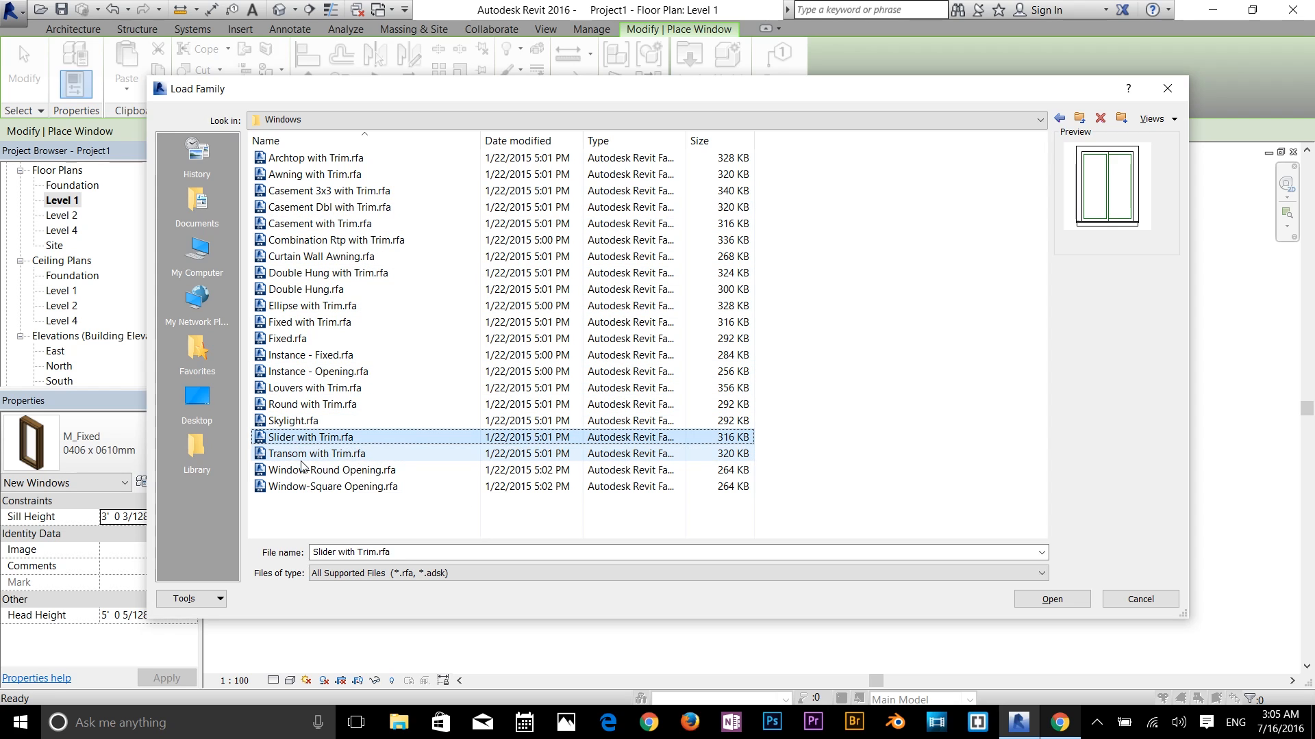
key("Up")
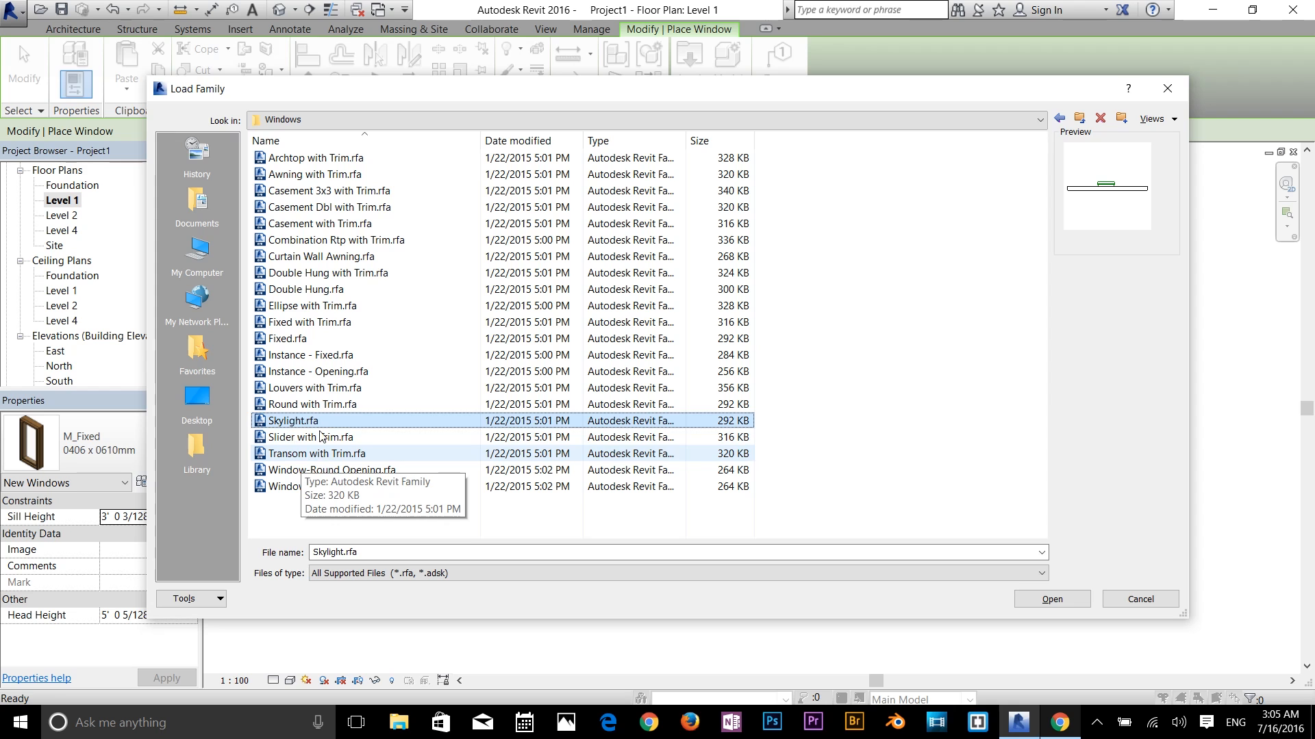
left_click(322, 436)
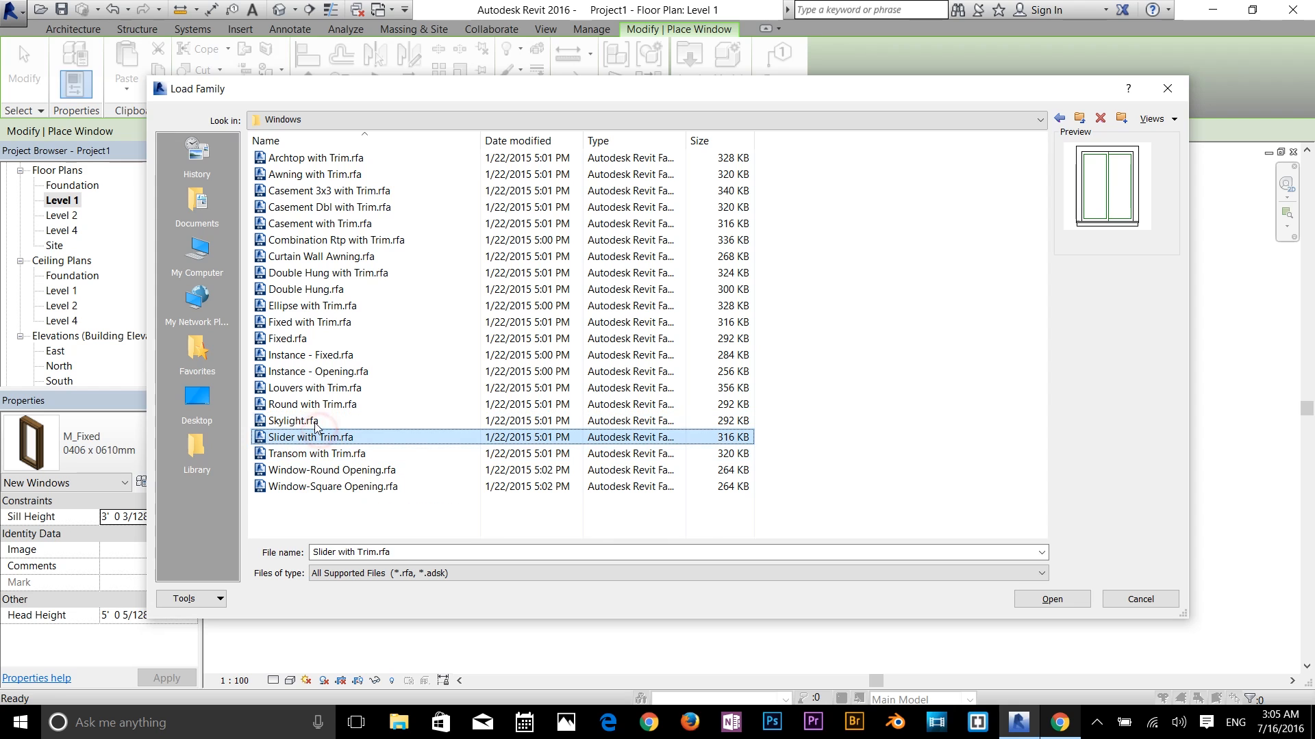
left_click(1058, 601)
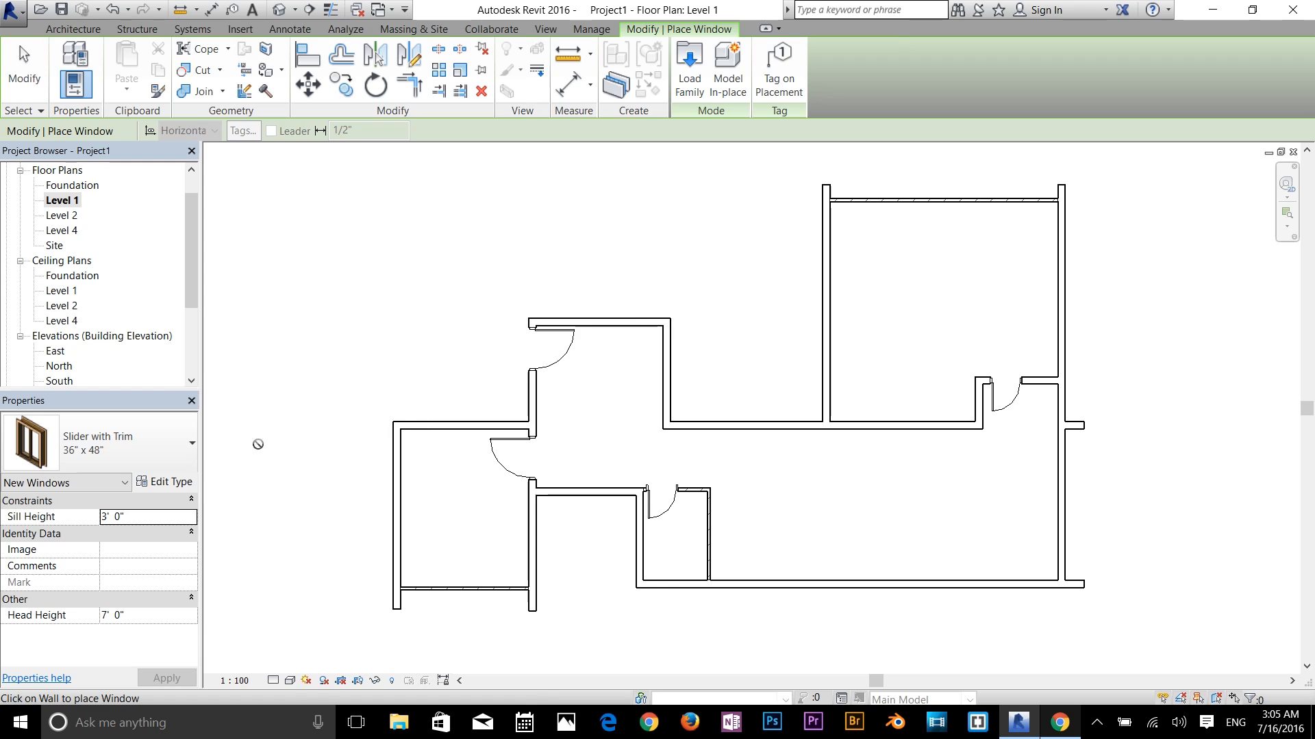
Place 60" x 24" Slider with Trim windows in the east wall between the two stubs and in the wall west of the small brick-walled room
left_click(106, 441)
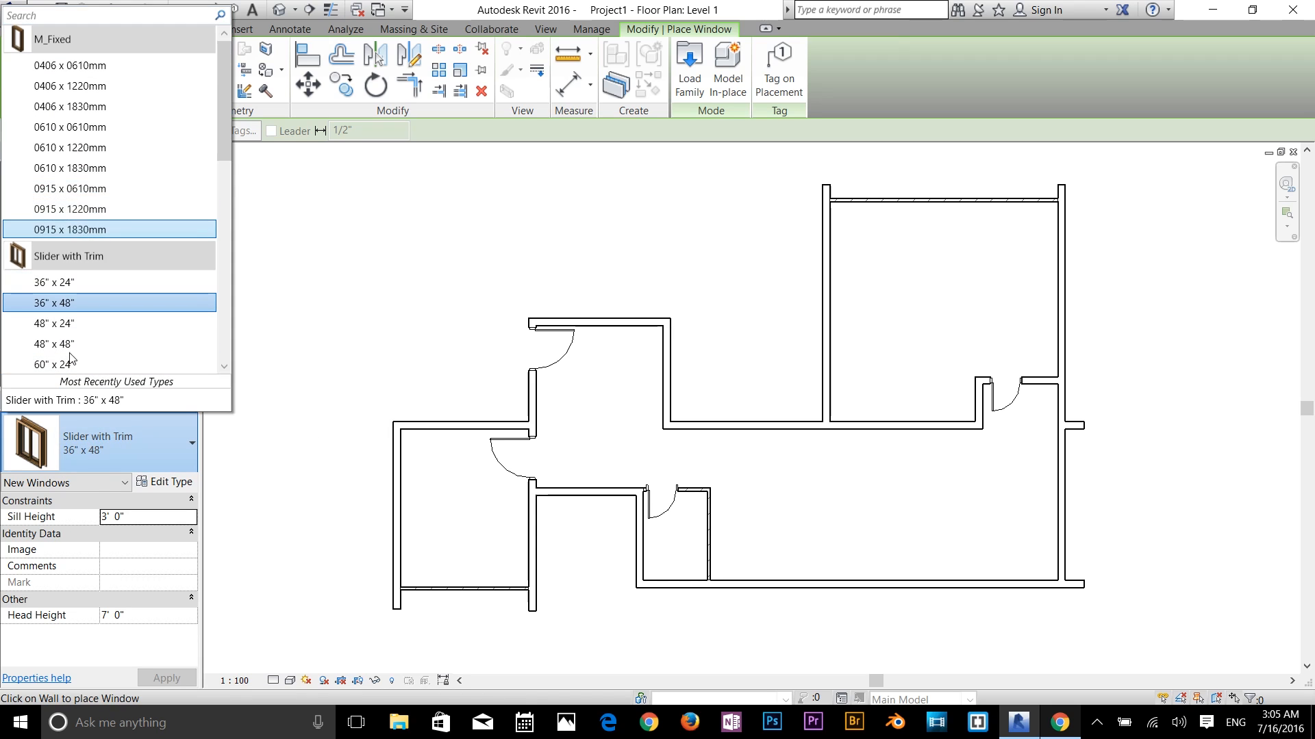
scroll(73, 351, "down", 2)
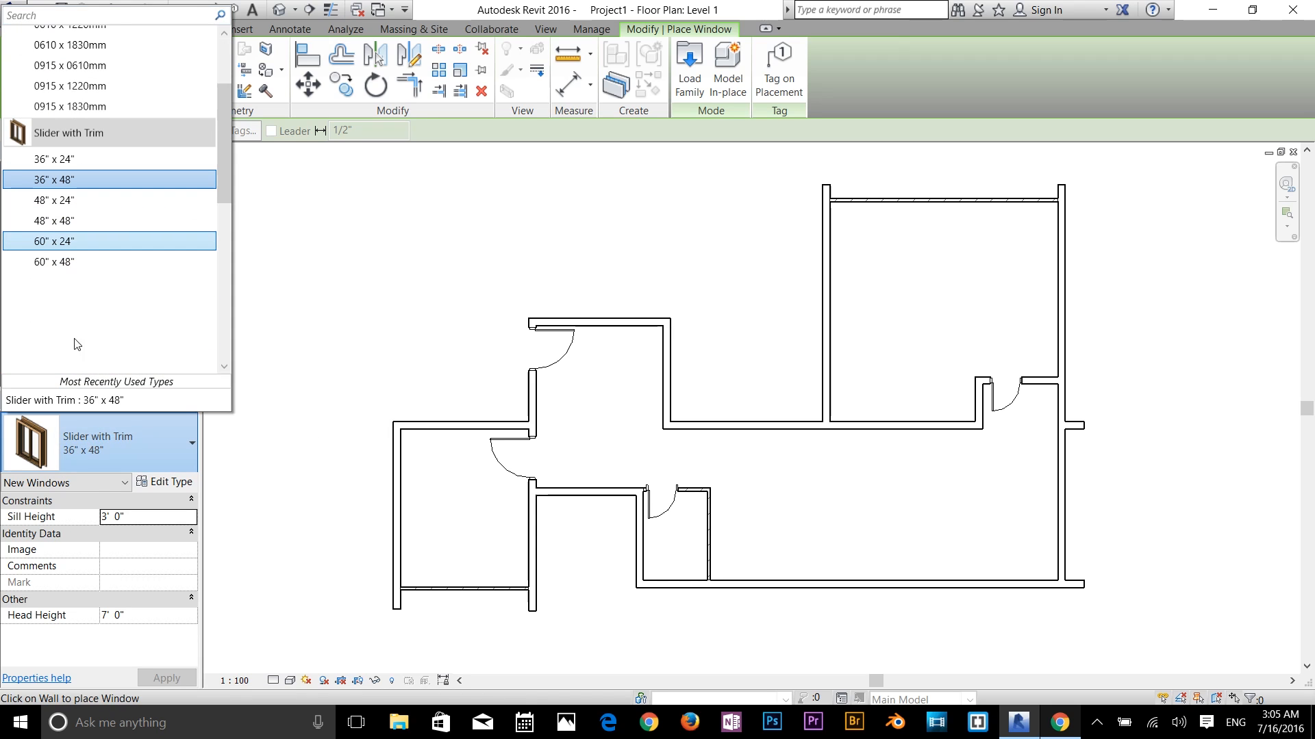
left_click(73, 245)
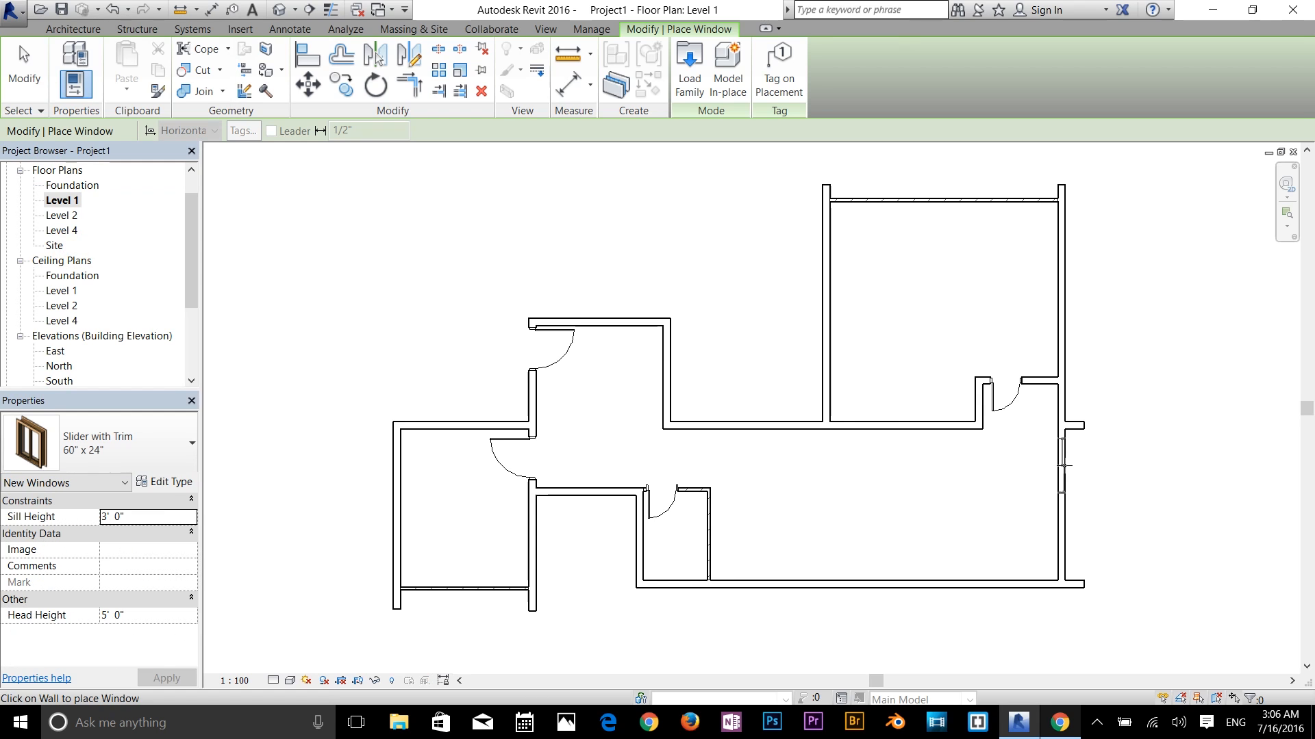
left_click(1063, 466)
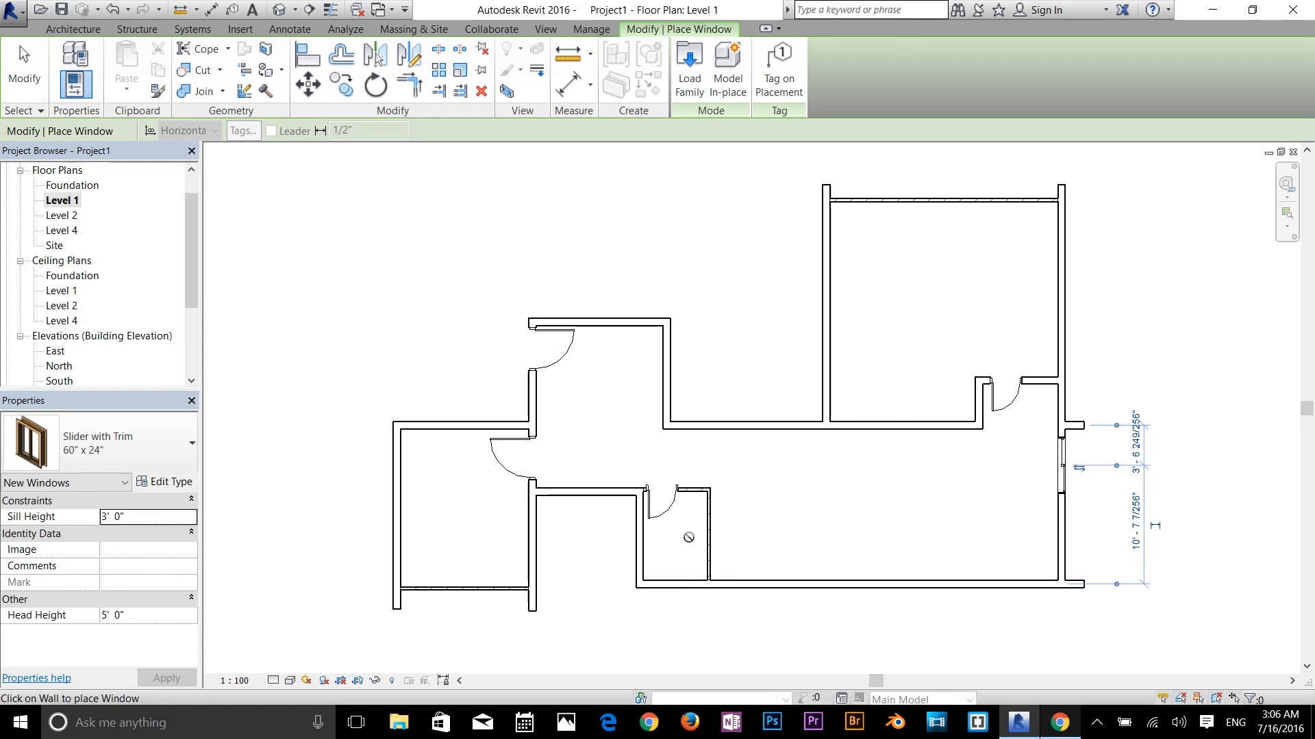
left_click(589, 502)
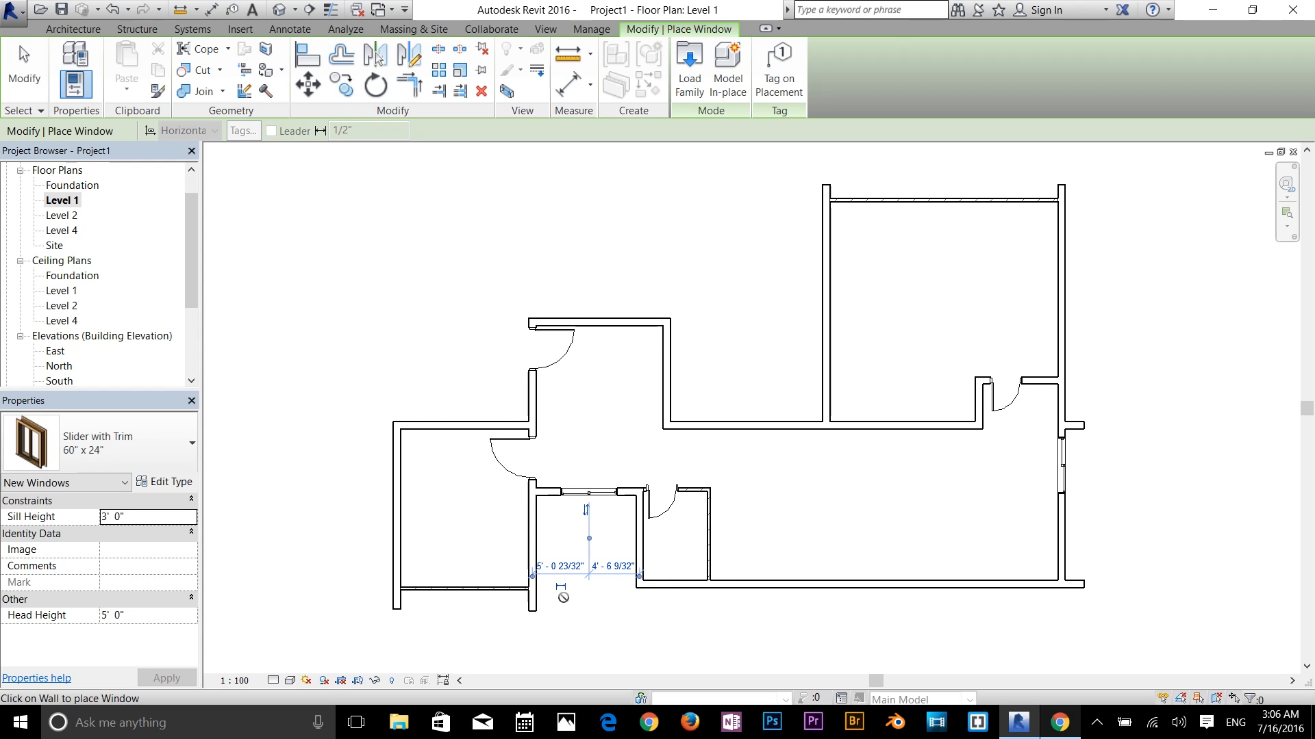
Restart window placement with the M_Fixed 0406 x 1220mm type and open the available window types
left_click(157, 443)
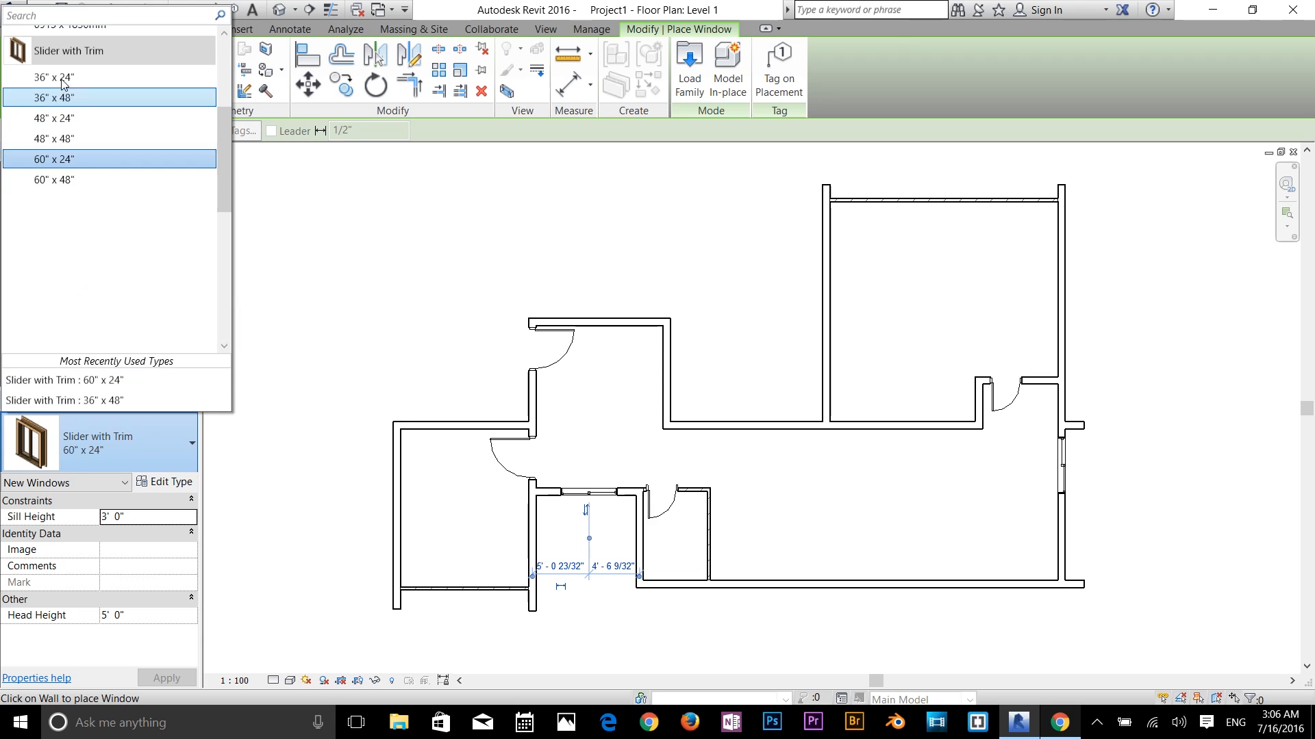
scroll(65, 139, "up", 3)
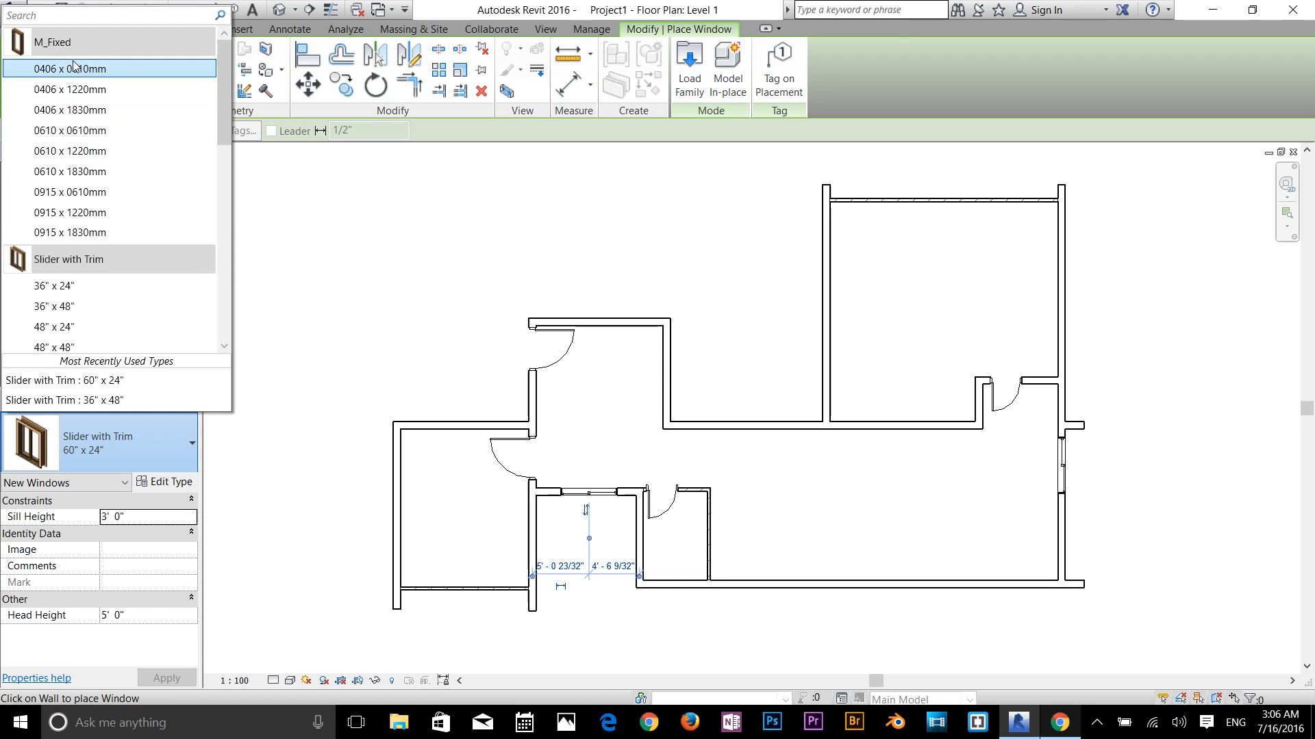
key("Escape")
key("Escape")
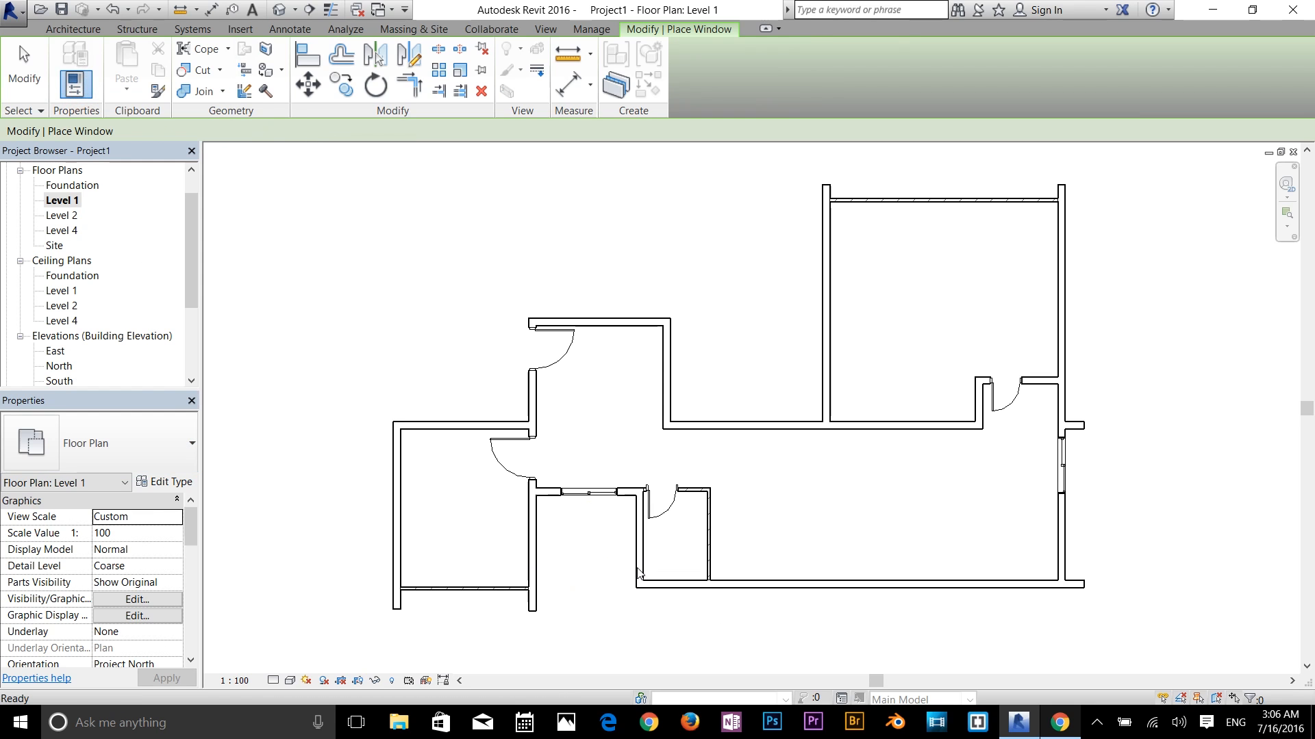
key("w")
key("n")
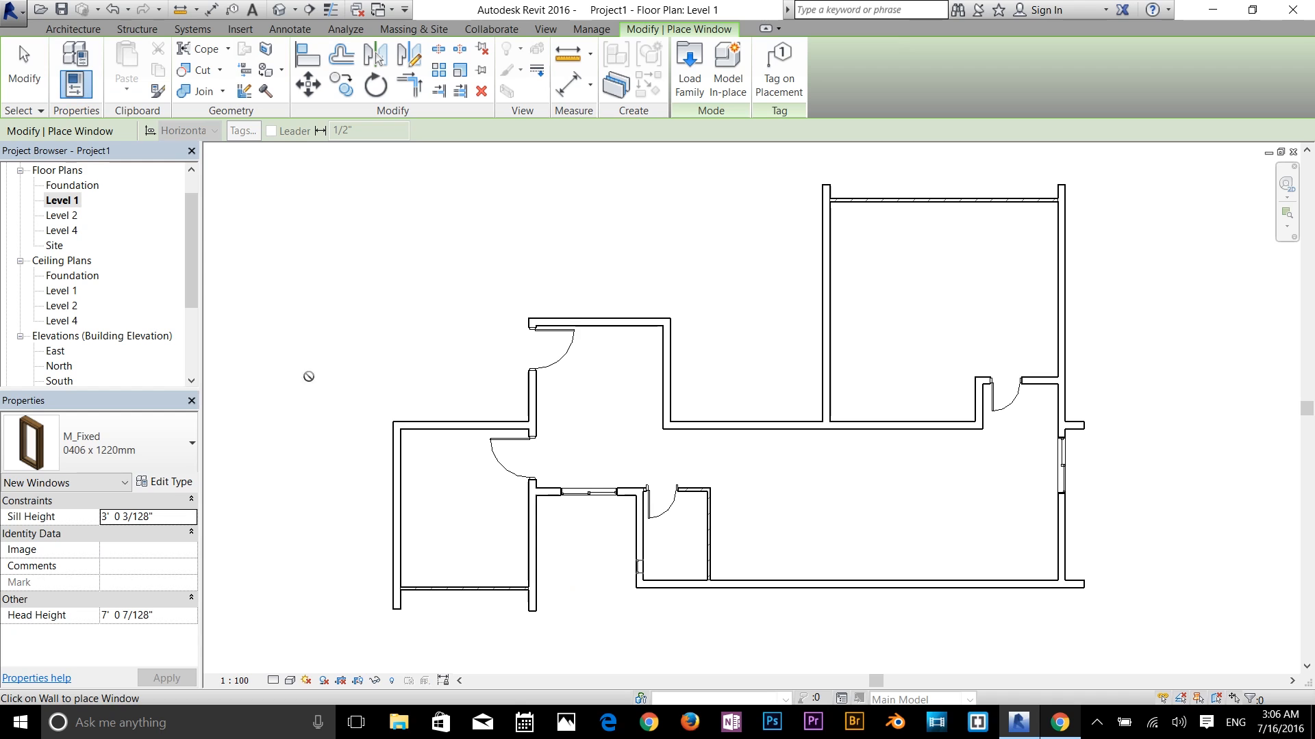
left_click(78, 444)
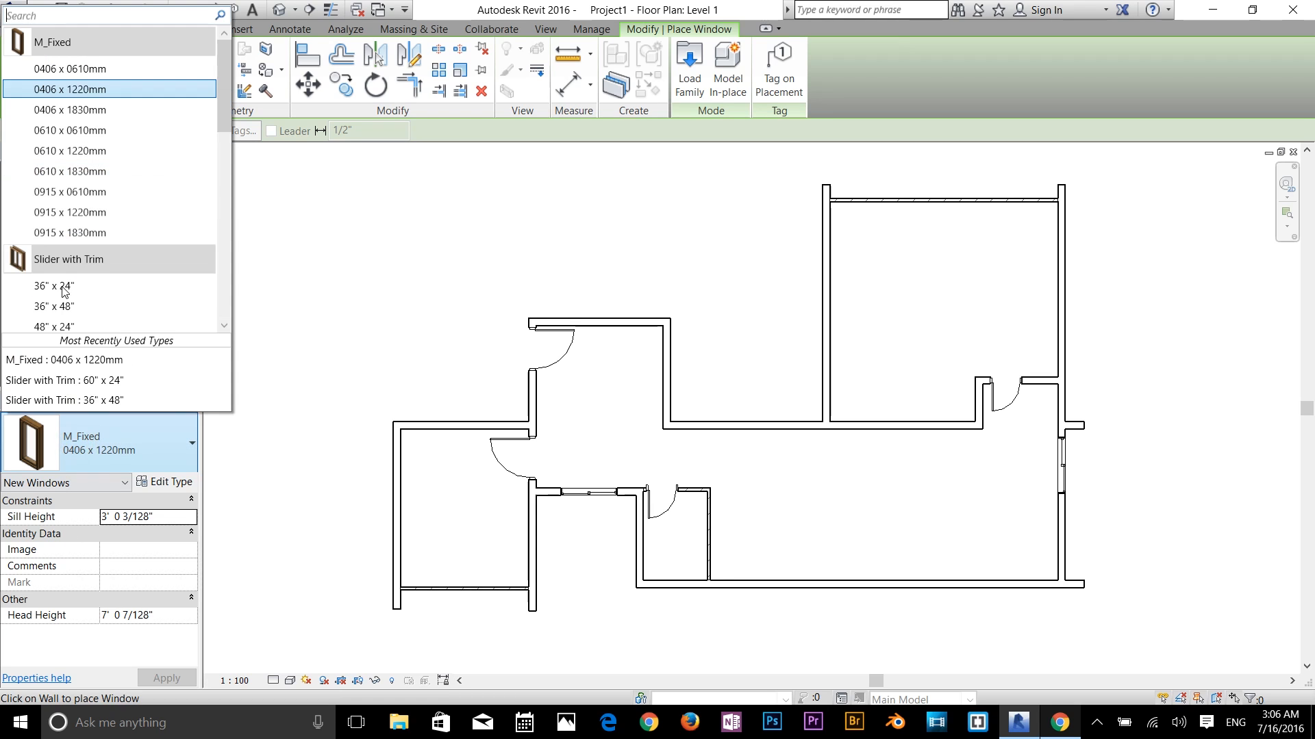
Place an M_Fixed 0610 x 1830mm window in the west wall of the small room on the south side of the Level 1 plan
left_click(58, 168)
key("Escape")
key("w")
key("n")
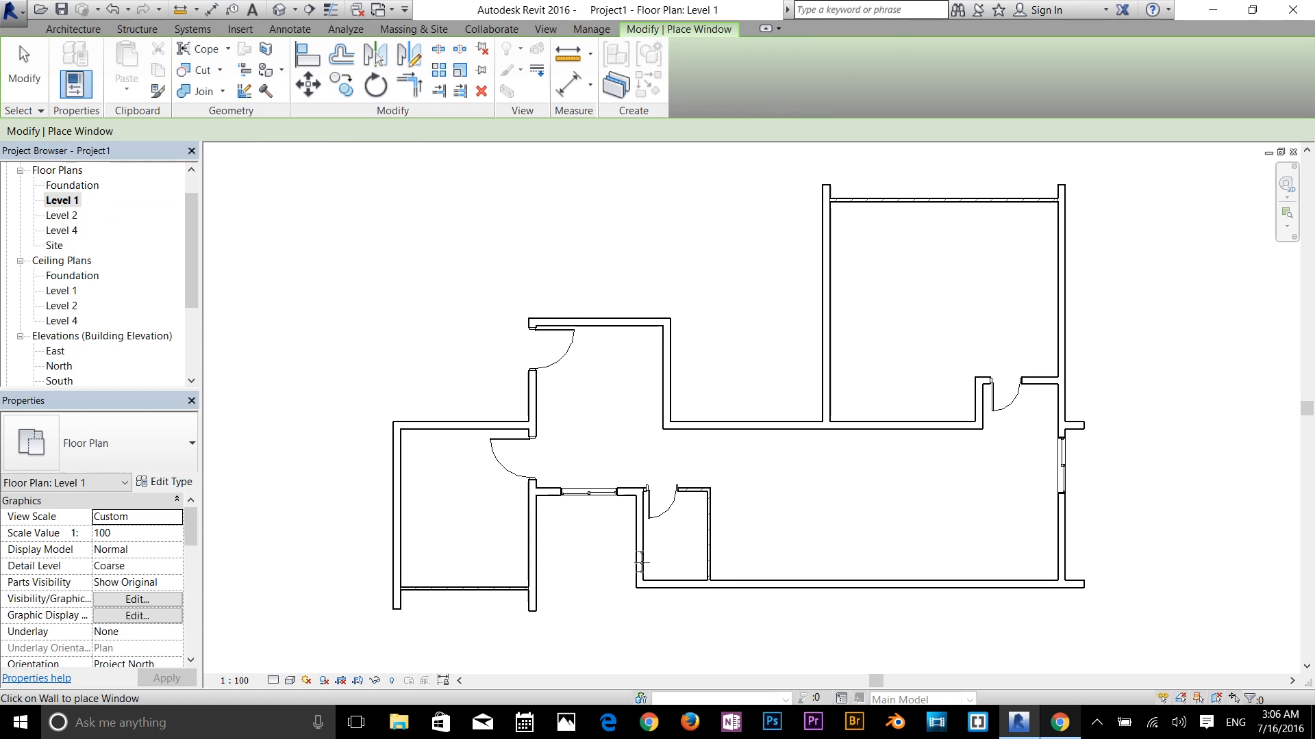
left_click(639, 562)
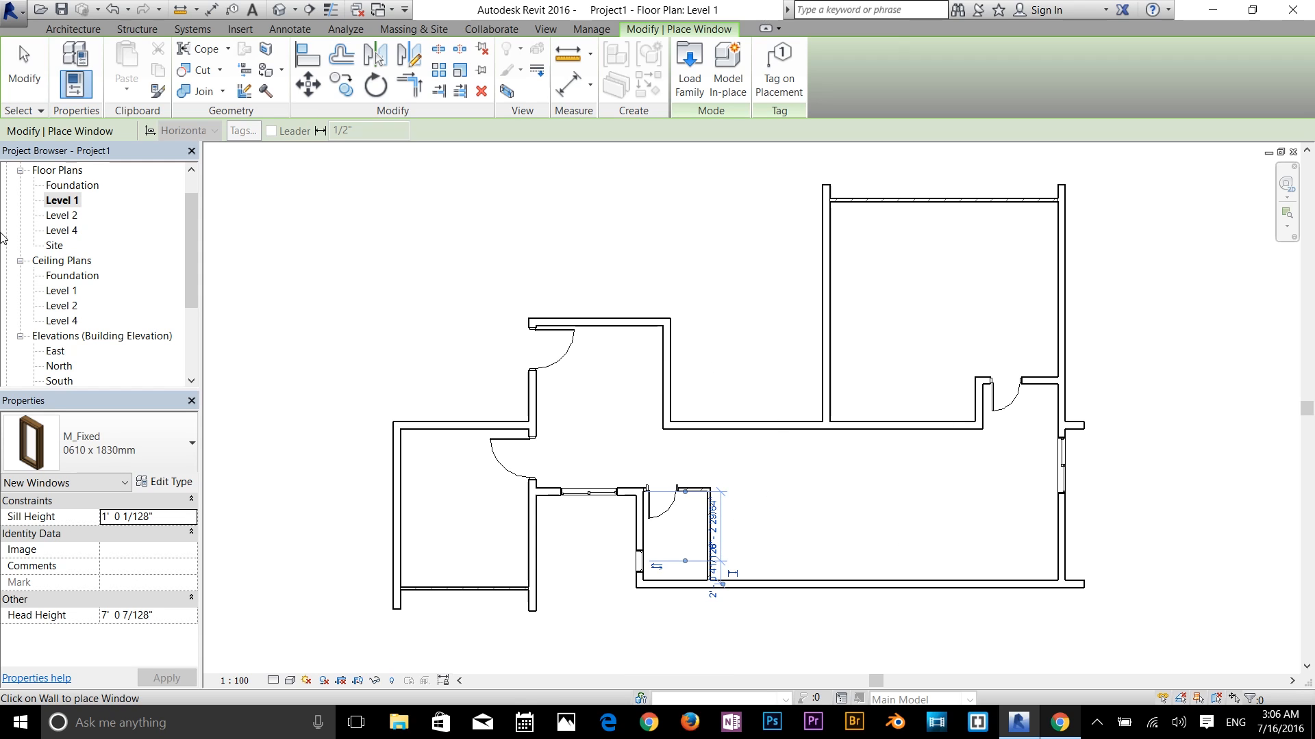
Open the default 3D view of the building
left_click_drag(193, 236, 203, 205)
scroll(115, 275, "down", 4)
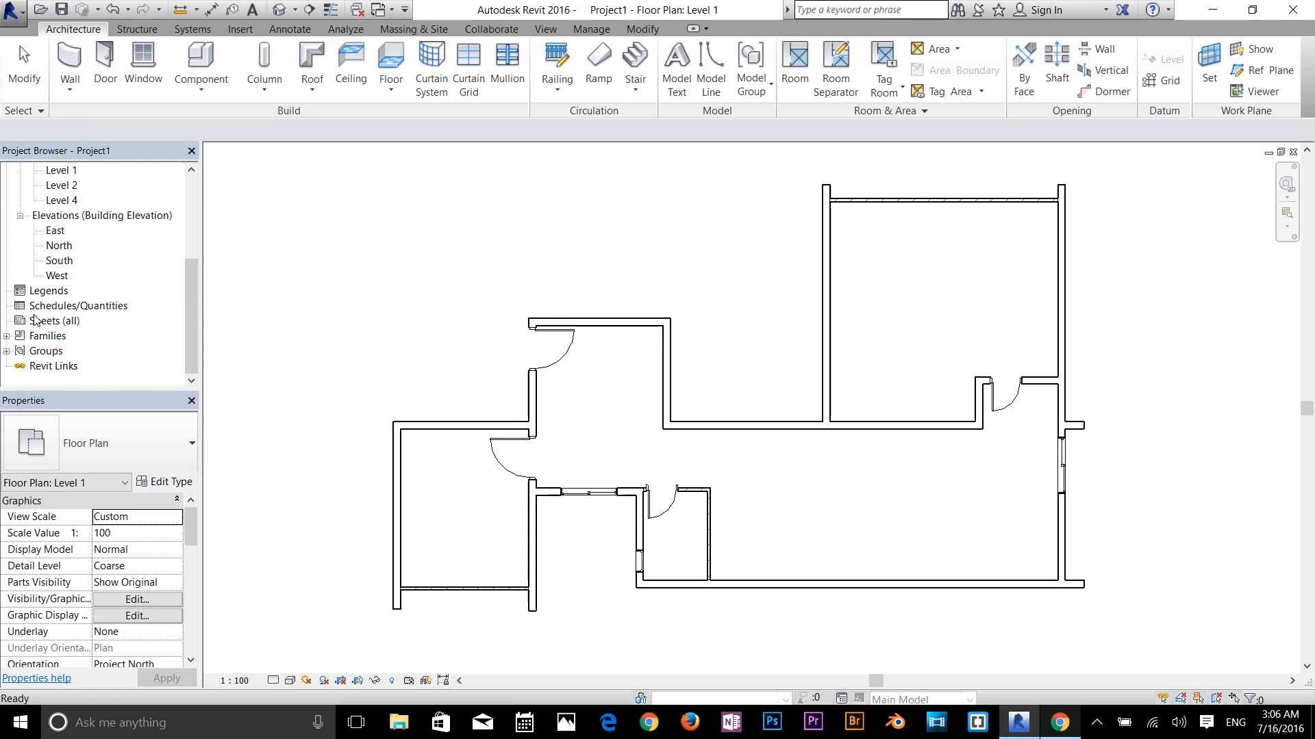
scroll(35, 319, "up", 4)
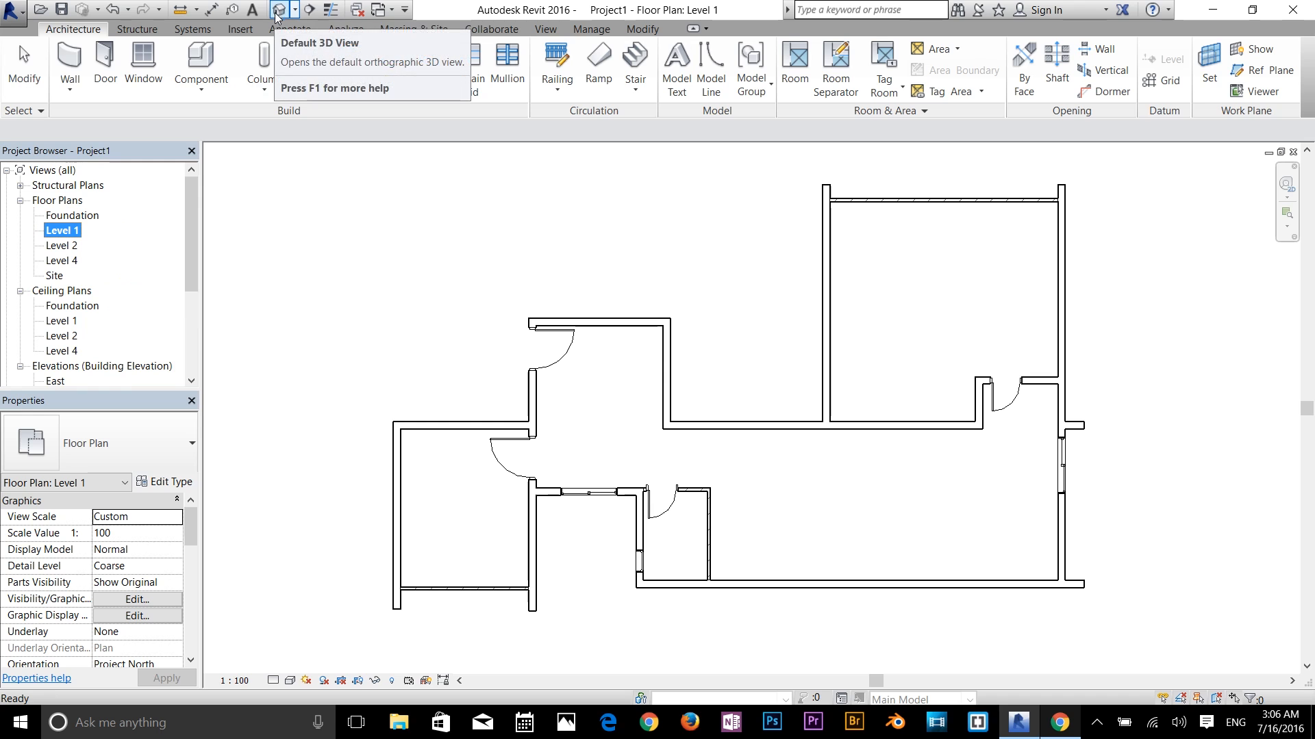
left_click(281, 15)
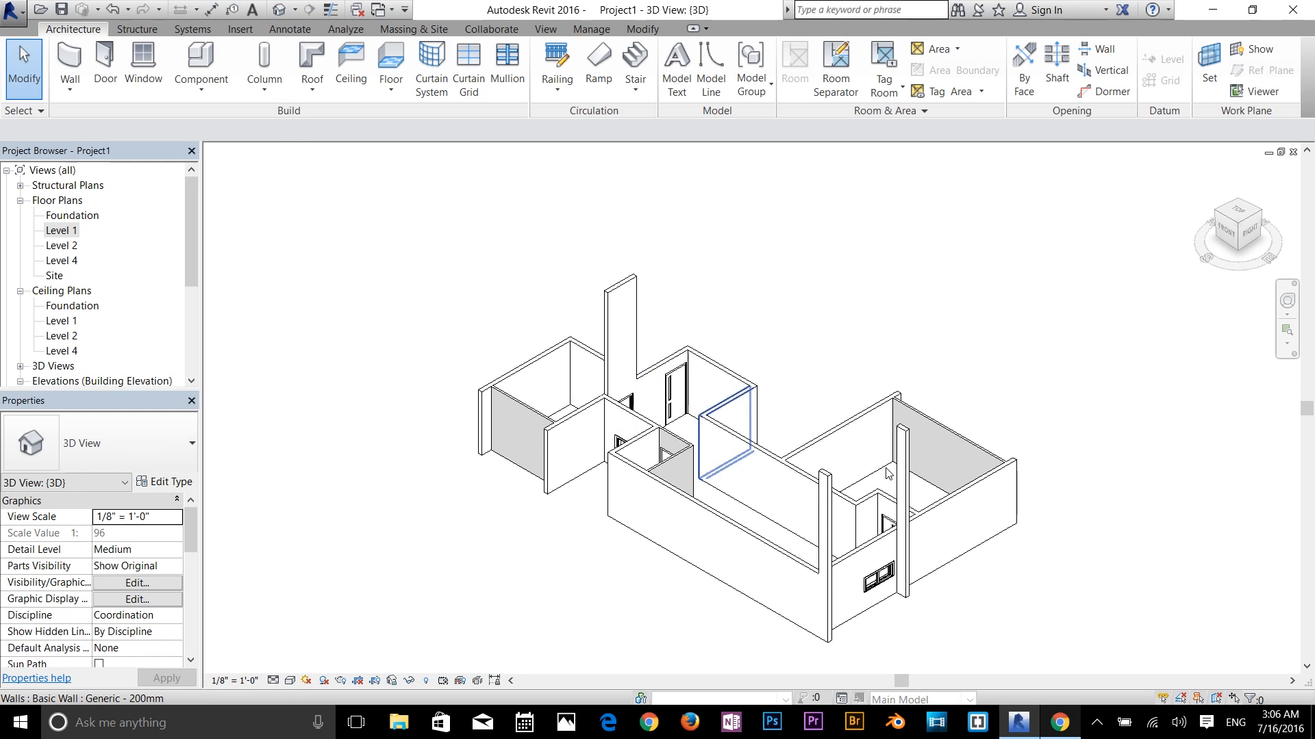
Set the top constraint of the three overly tall Generic - 200mm walls to the level 10' 0" above Level 1
scroll(1027, 469, "up", 2)
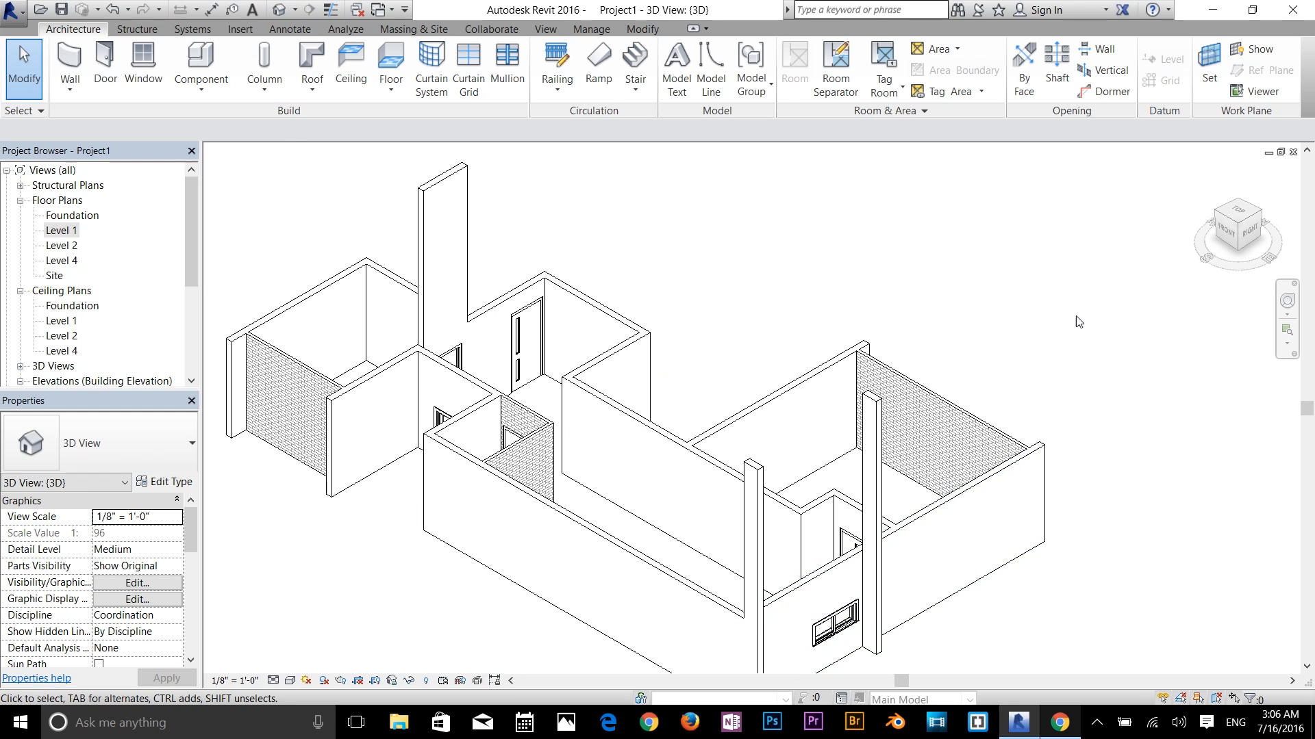
left_click(434, 193)
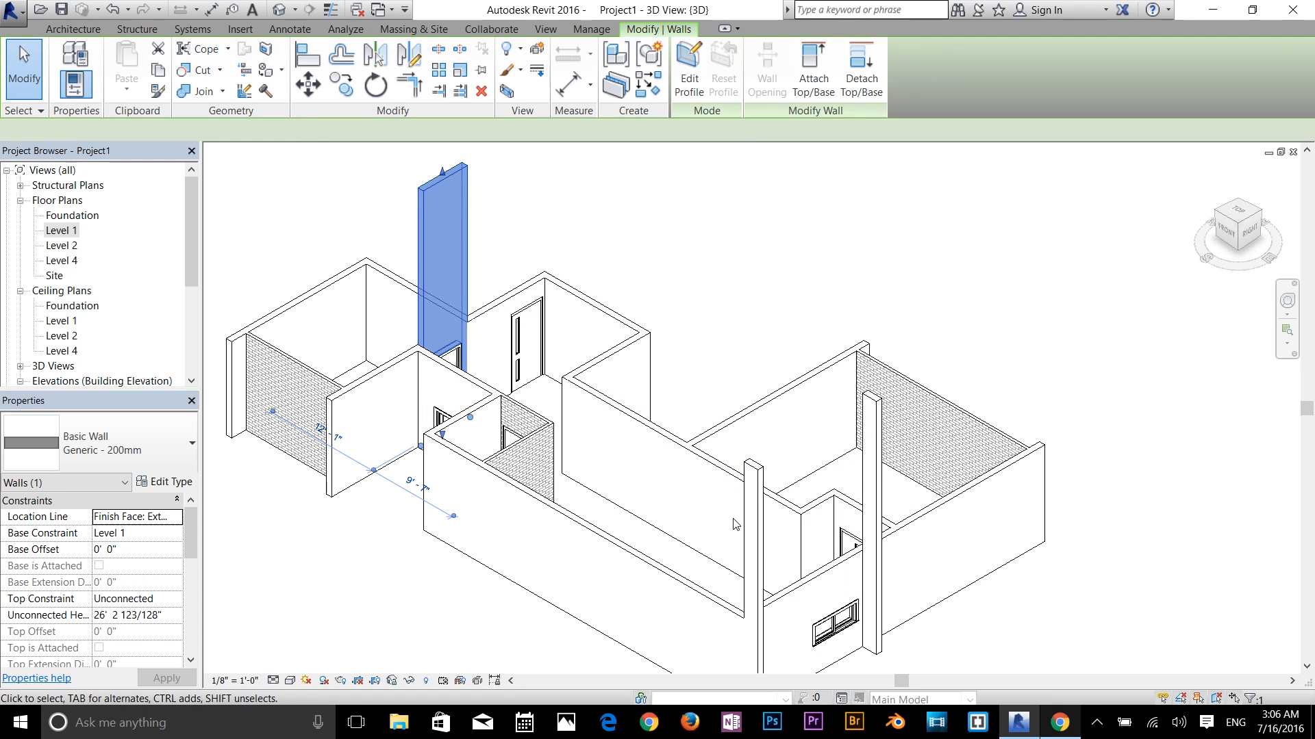
left_click(756, 503, "ctrl")
left_click(872, 464, "ctrl")
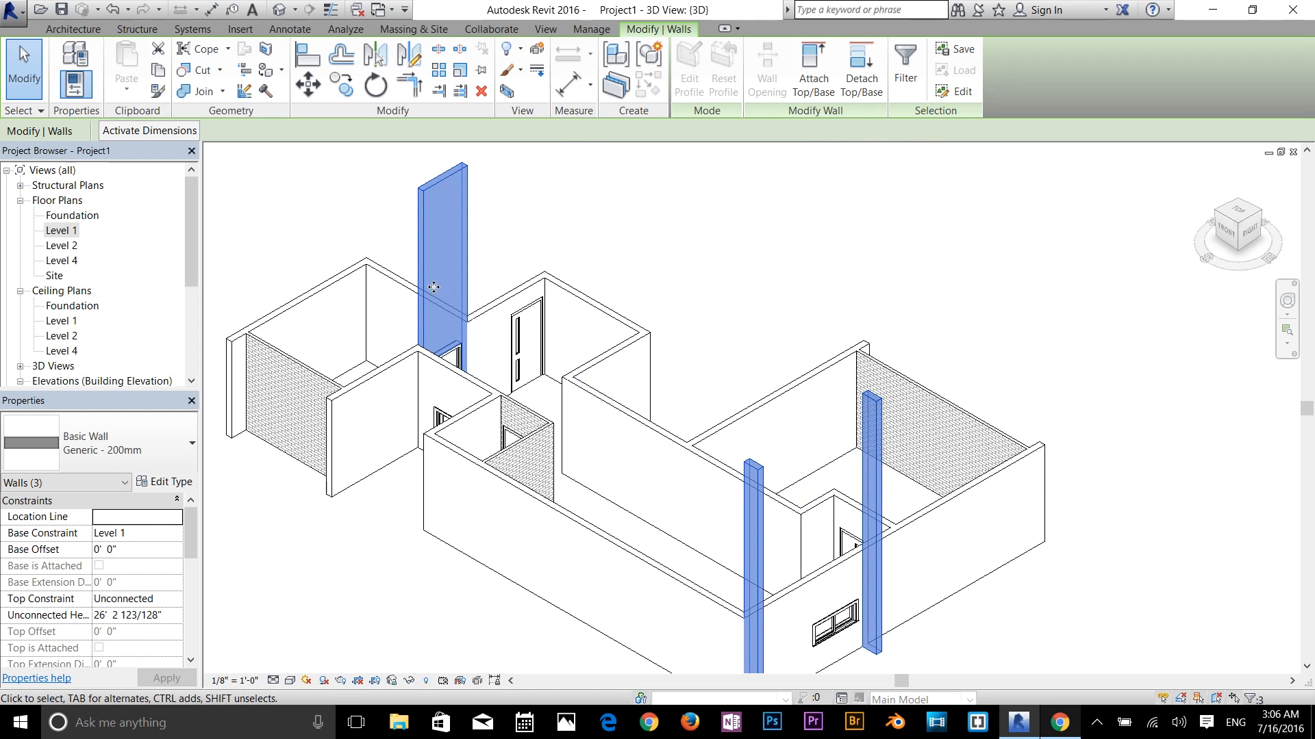
left_click(167, 600)
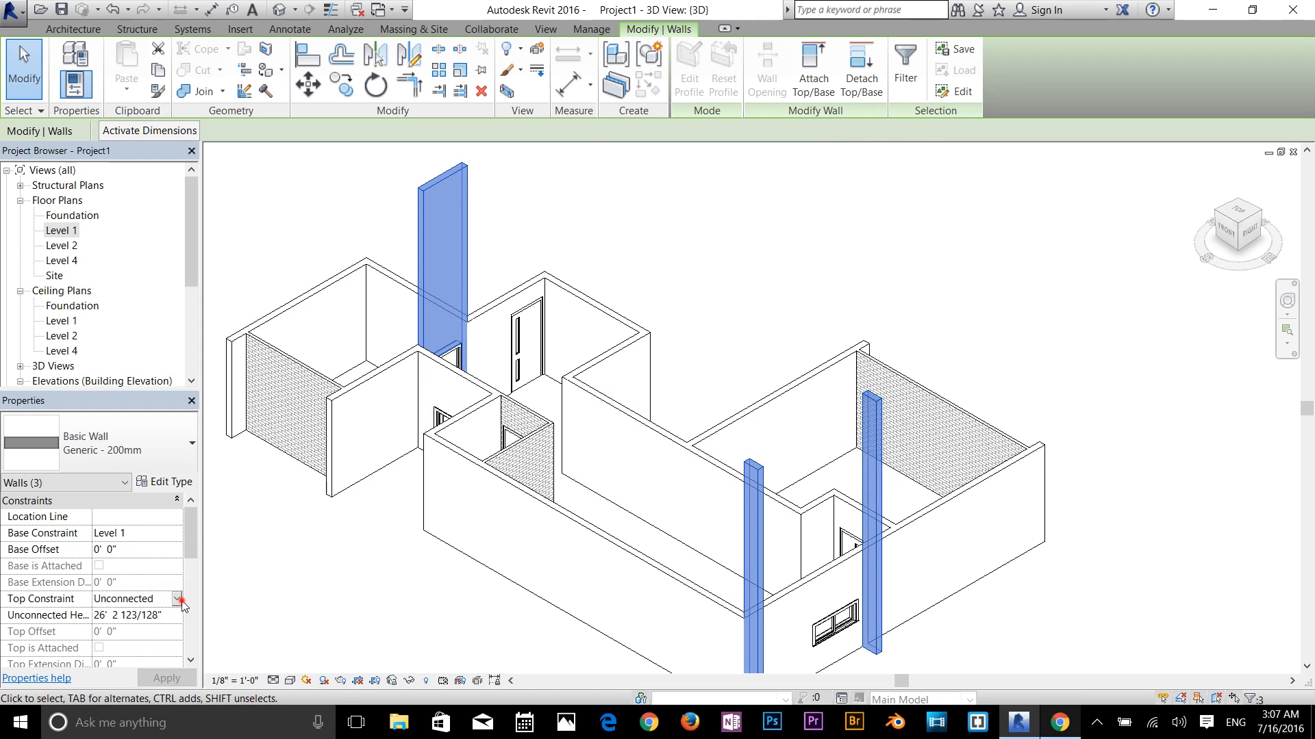
left_click(177, 599)
left_click(166, 656)
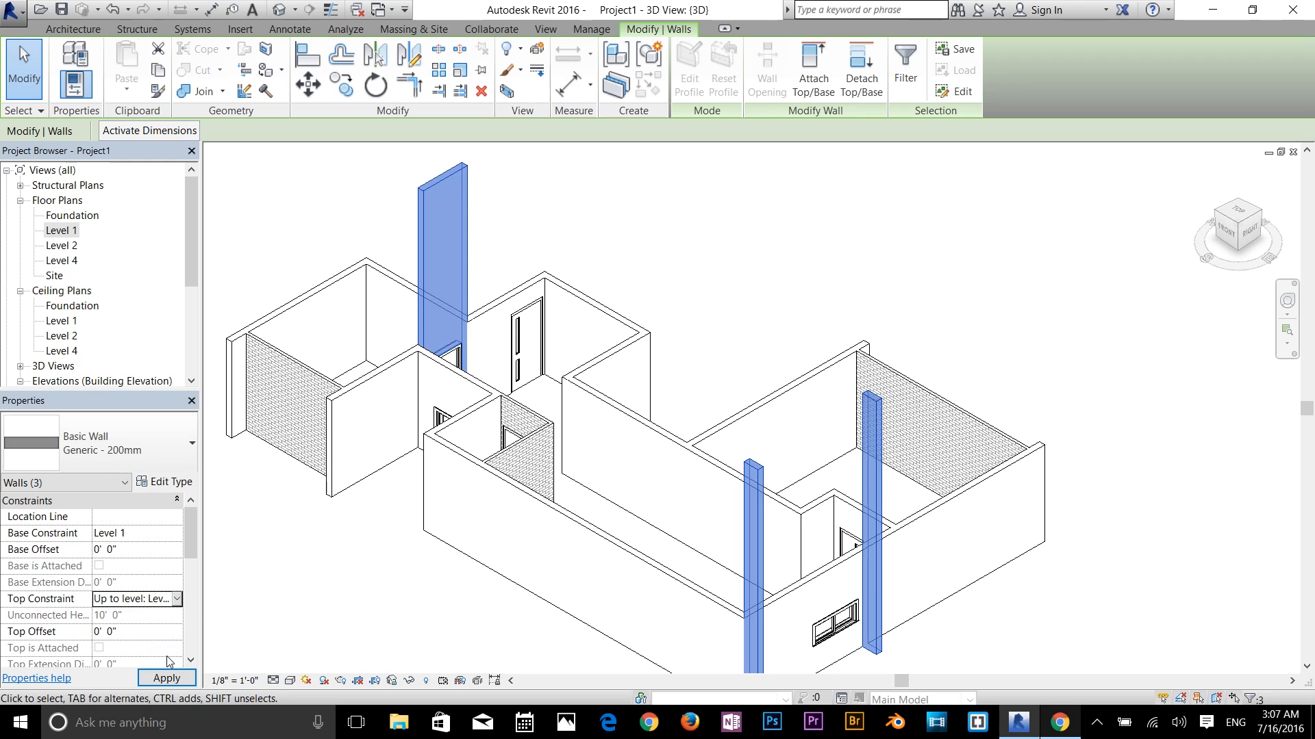
left_click(167, 678)
left_click(341, 553)
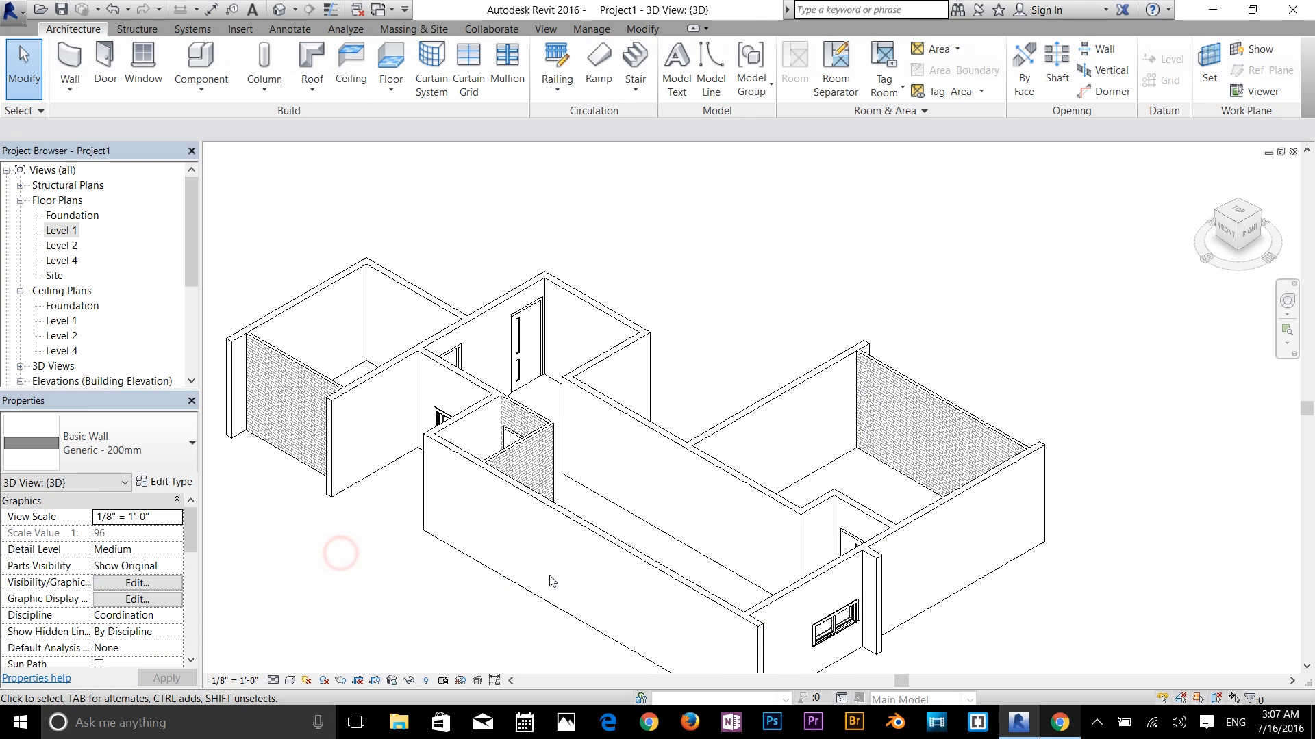
Try the Coarse detail level on the 3D view and return it to Medium
middle_click_drag(1034, 551, 1094, 503)
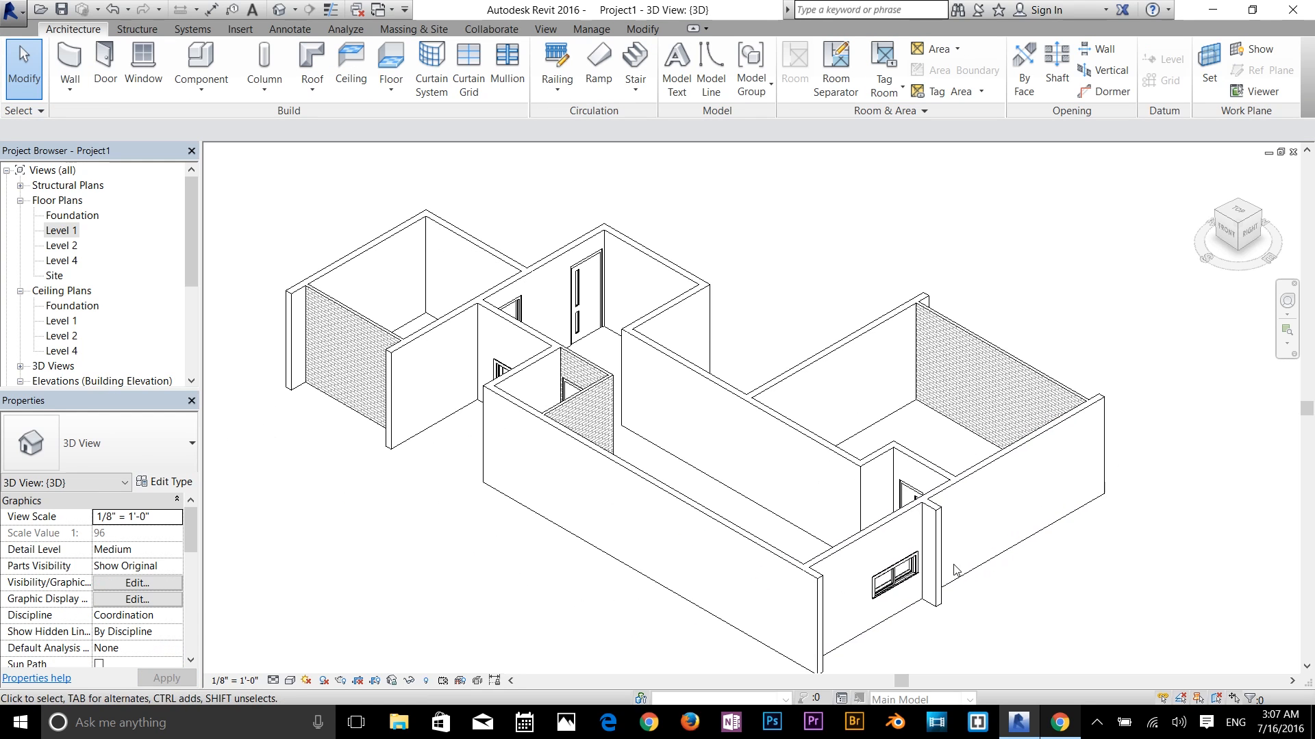
middle_click_drag(955, 569, 1066, 580, "shift")
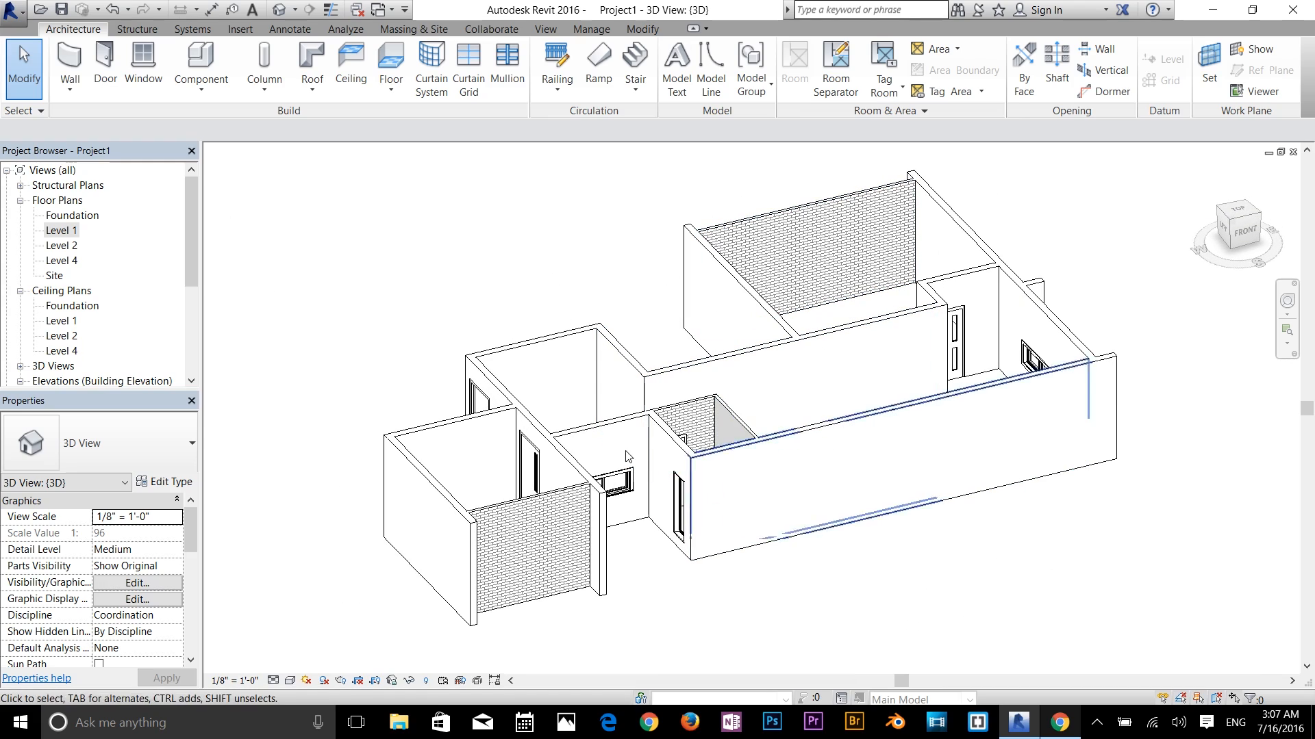
middle_click_drag(628, 457, 1096, 527, "shift")
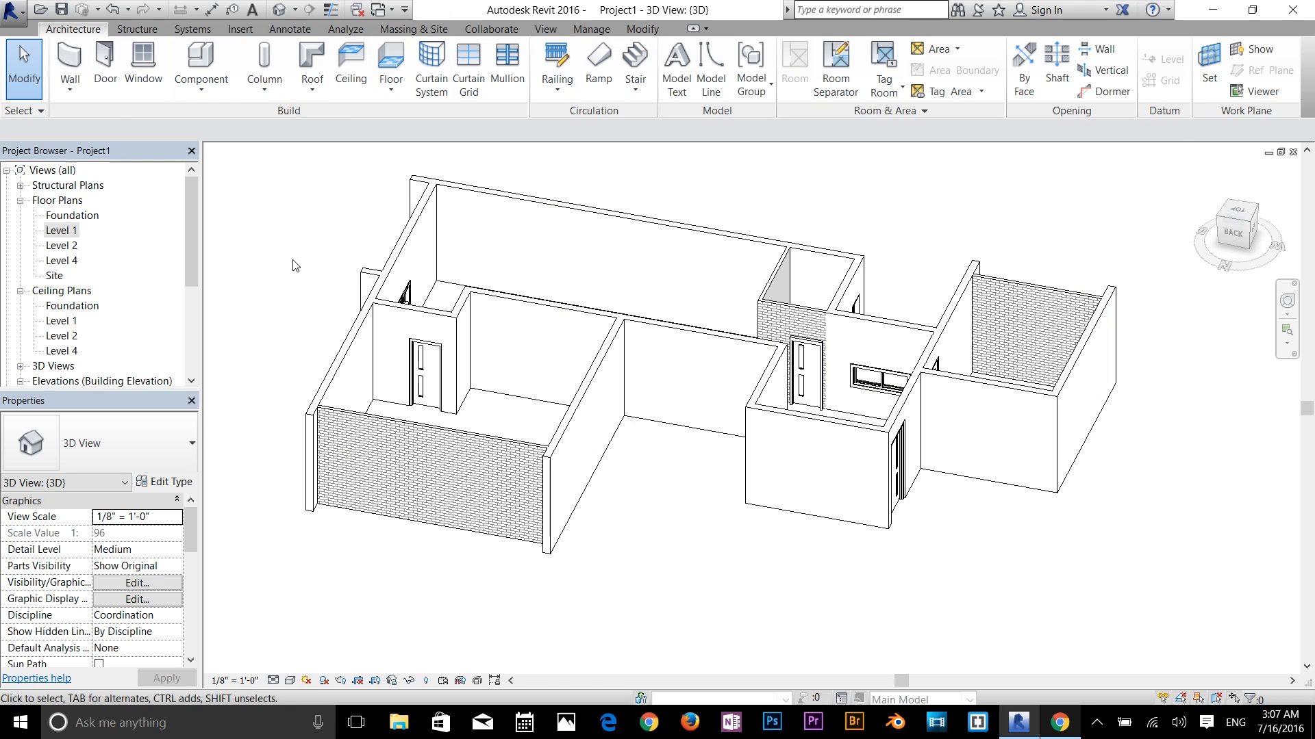
left_click(273, 681)
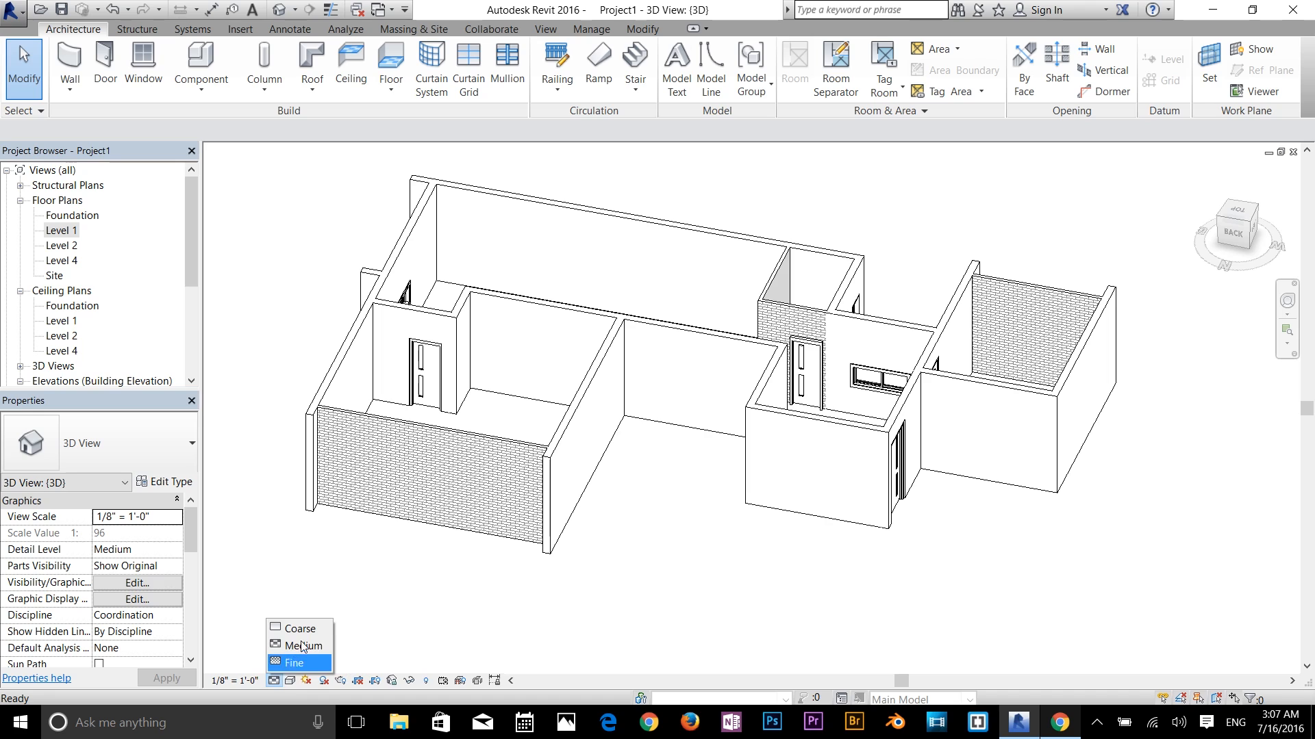
left_click(301, 629)
left_click(273, 681)
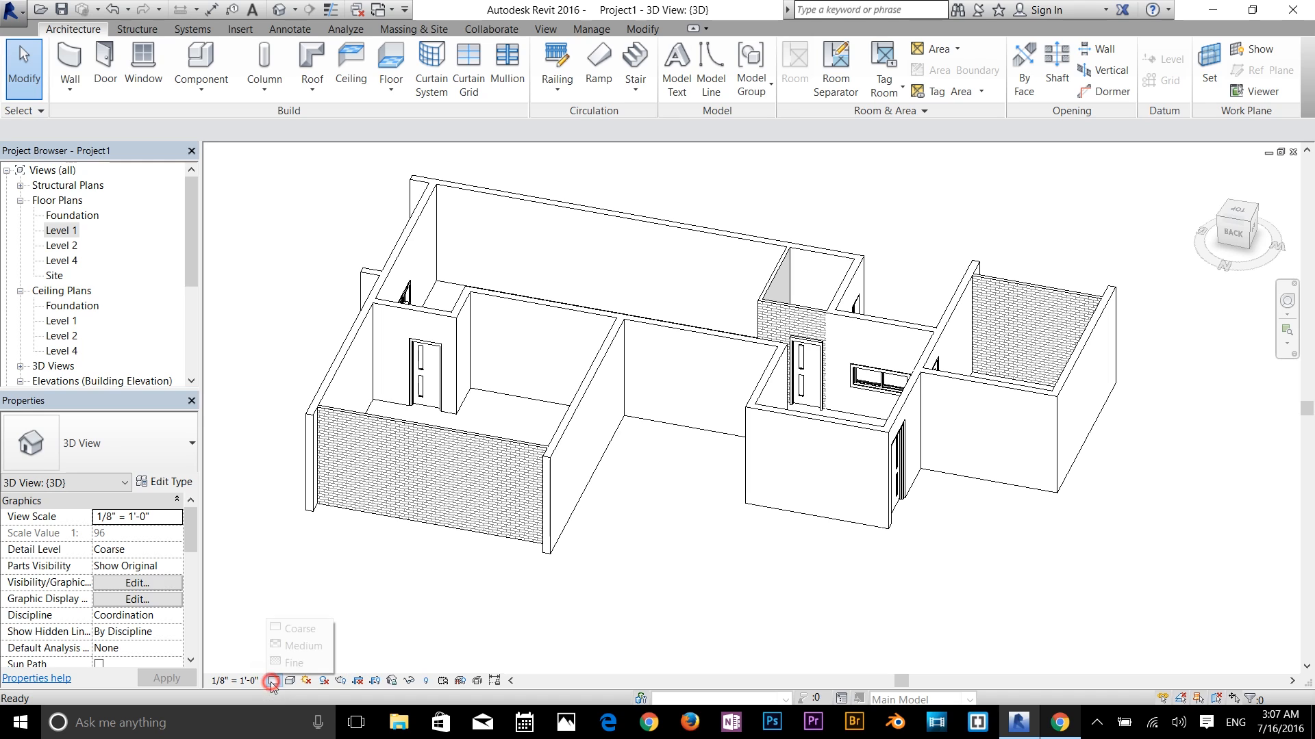
left_click(301, 645)
Preview the 3D model in the Wireframe and Shaded visual styles
left_click(290, 680)
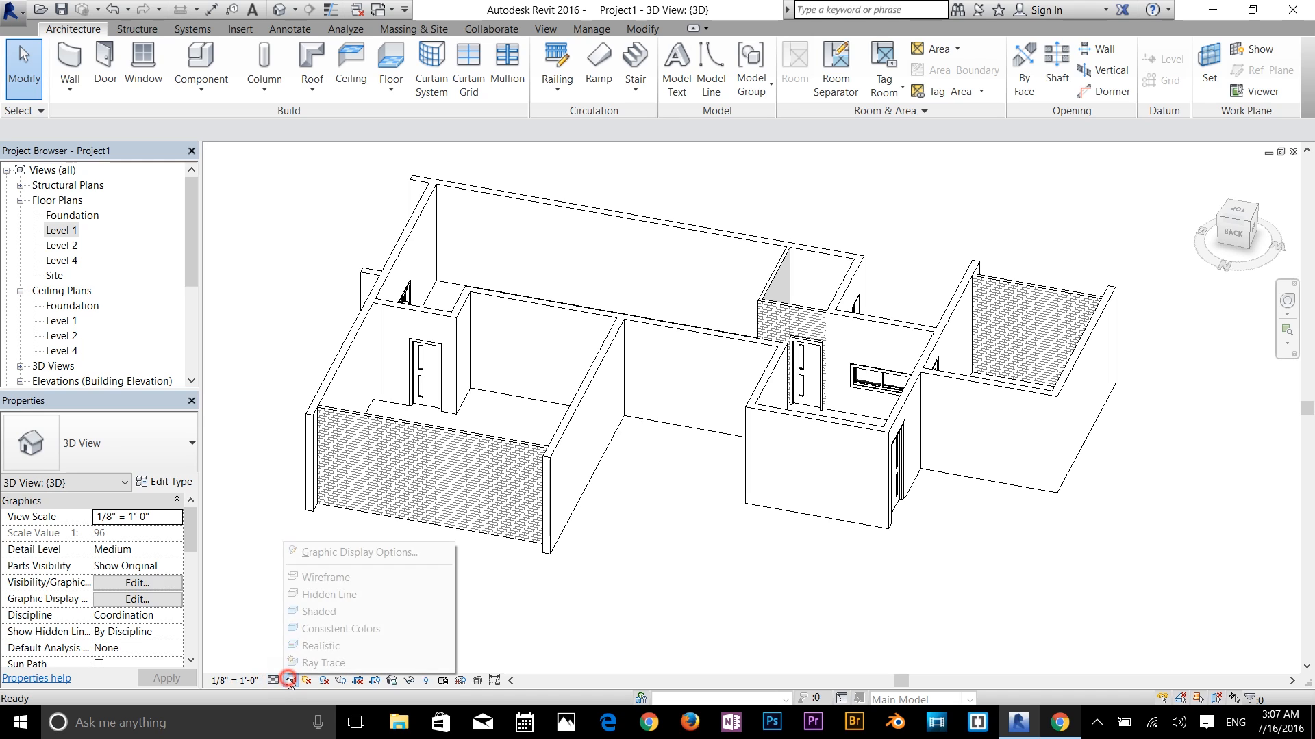
left_click(326, 577)
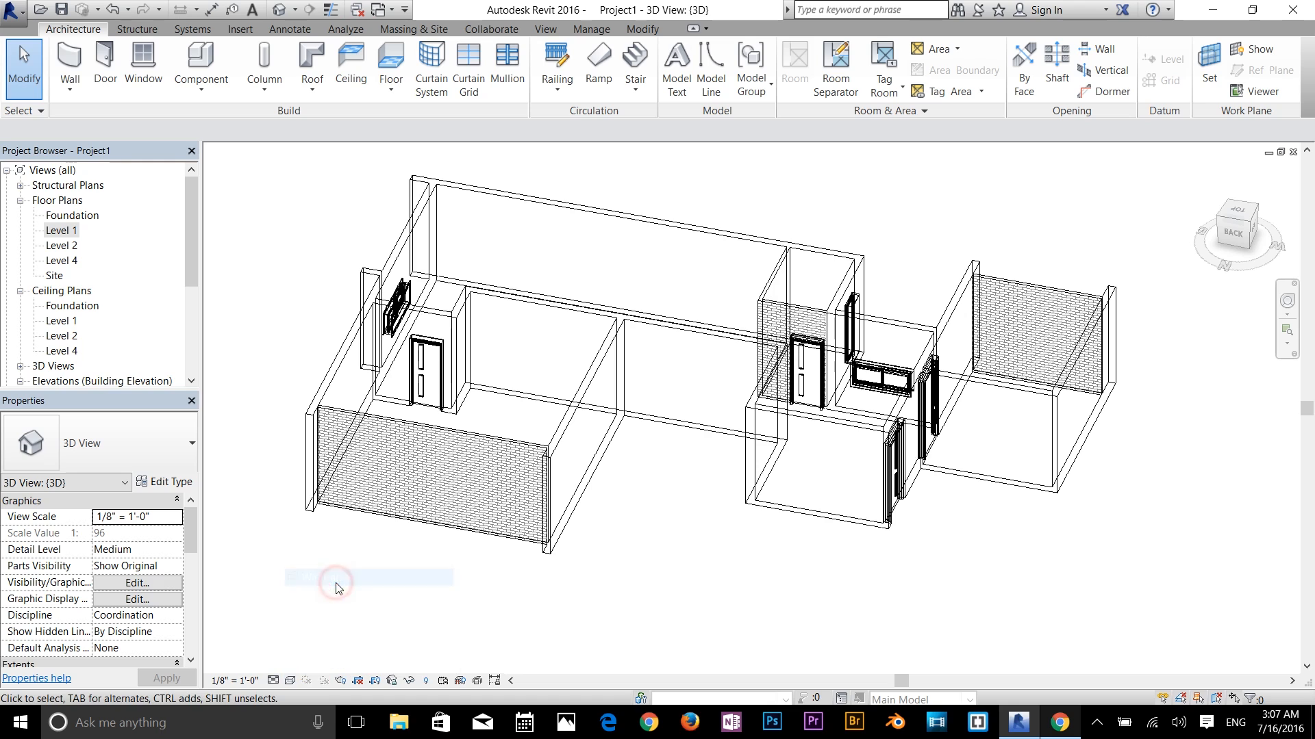
left_click(293, 680)
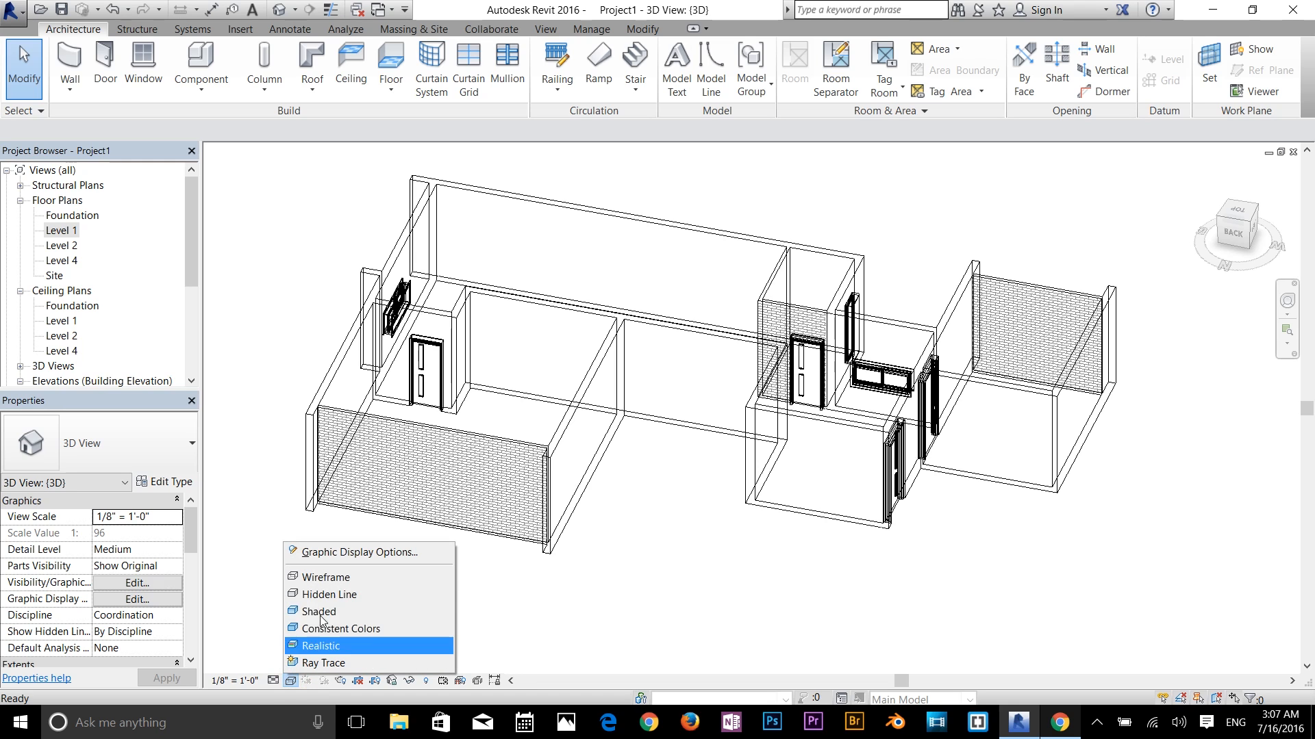
left_click(327, 612)
mouse_move(762, 526)
middle_mouse_down()
mouse_move(806, 532)
mouse_move(792, 531)
middle_mouse_up()
Set the 3D view's visual style to Realistic and inspect the model from the back
left_click(293, 680)
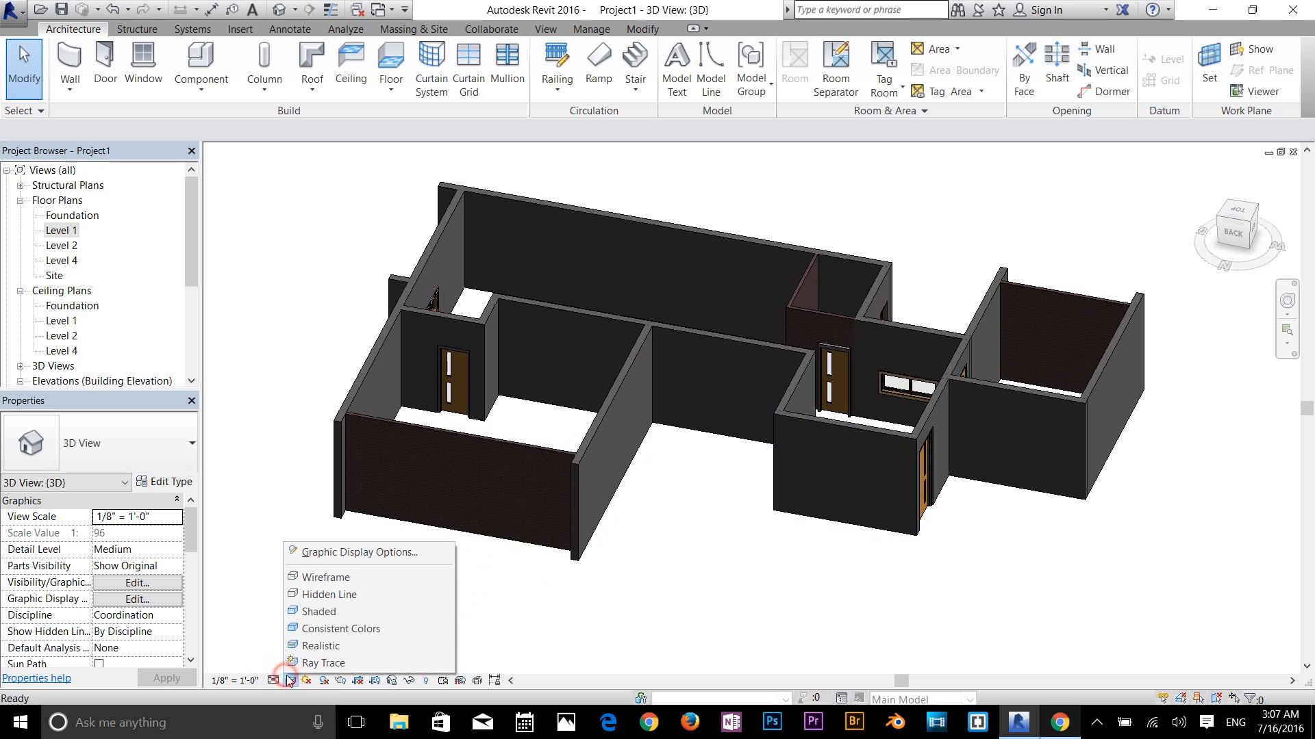
left_click(334, 647)
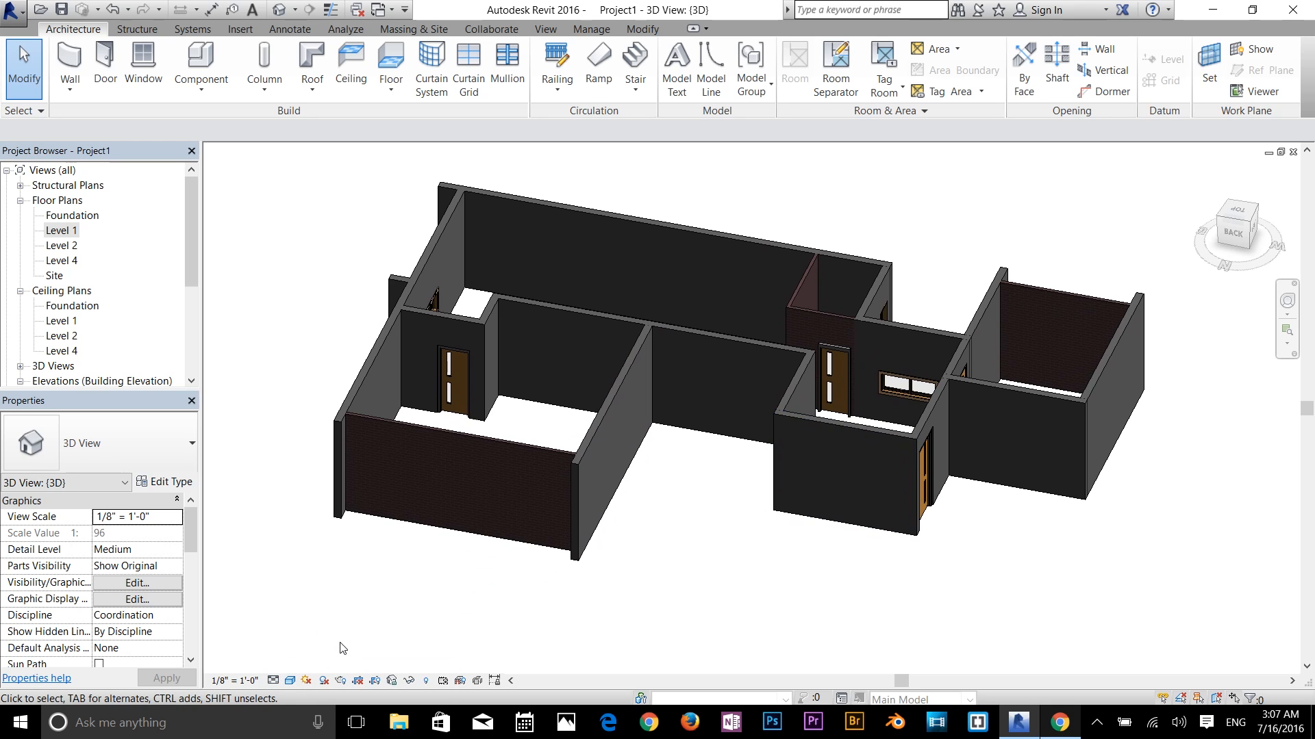
middle_click_drag(986, 523, 947, 537)
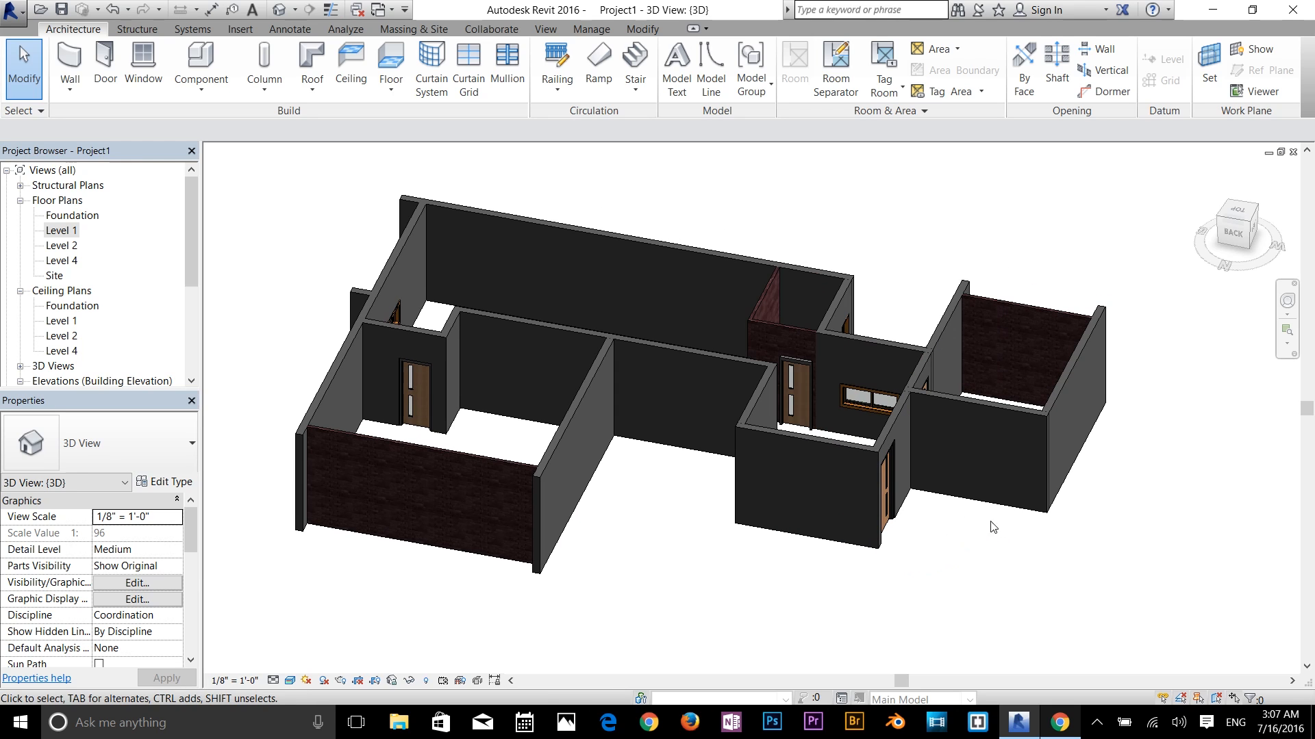
middle_click_drag(1031, 557, 1048, 519, "shift")
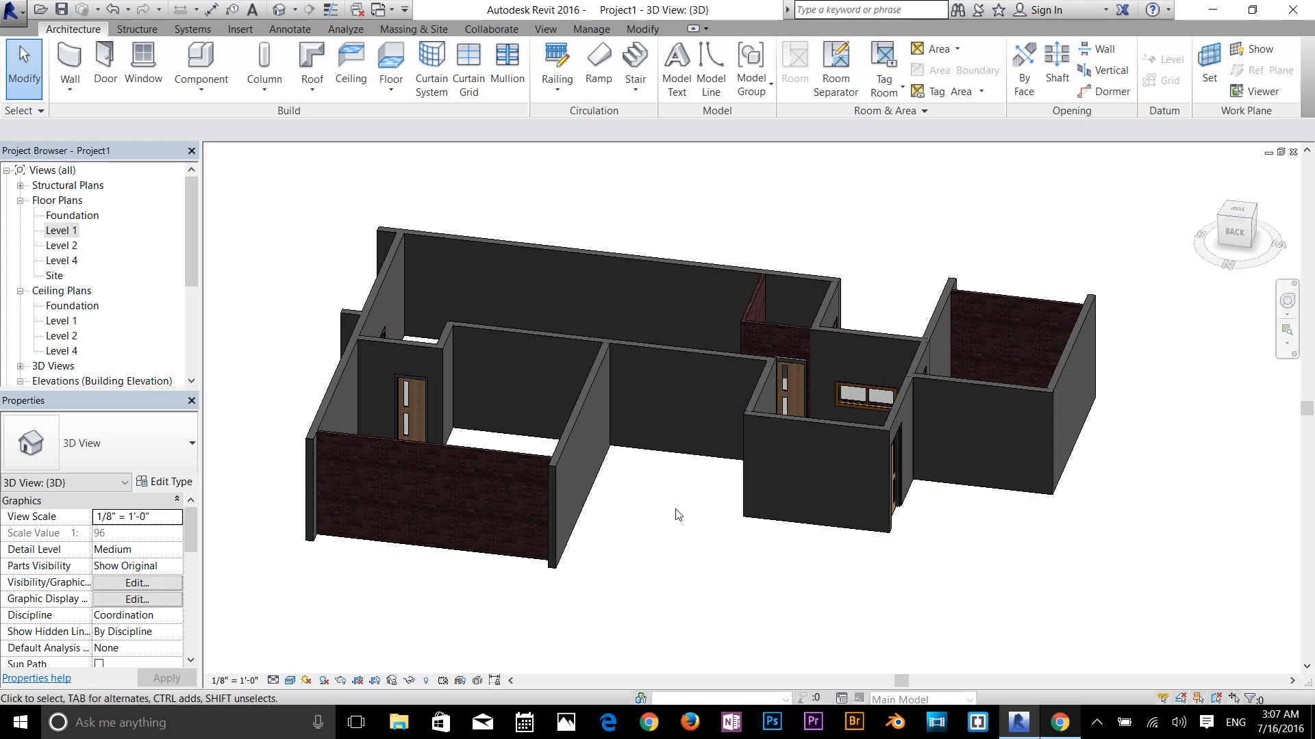
Open the Foundation floor plan and start an architectural wall
double_click(72, 216)
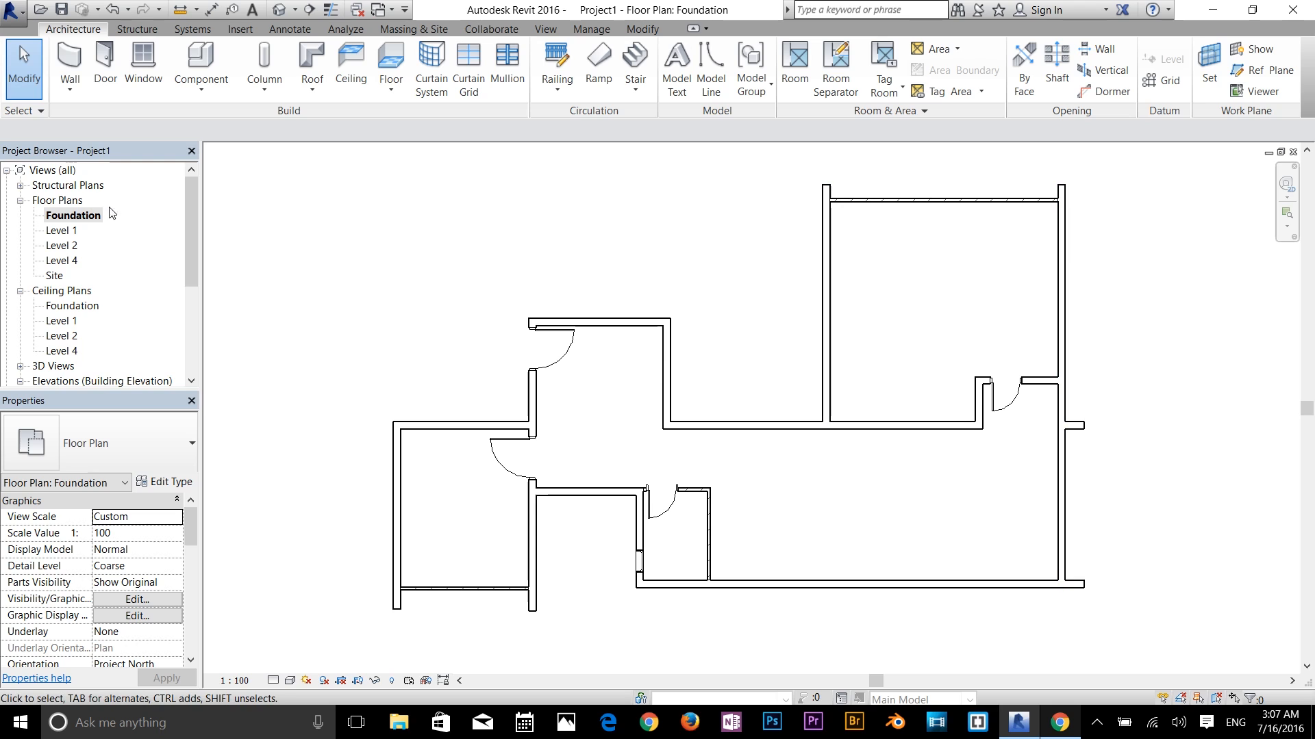
left_click(71, 90)
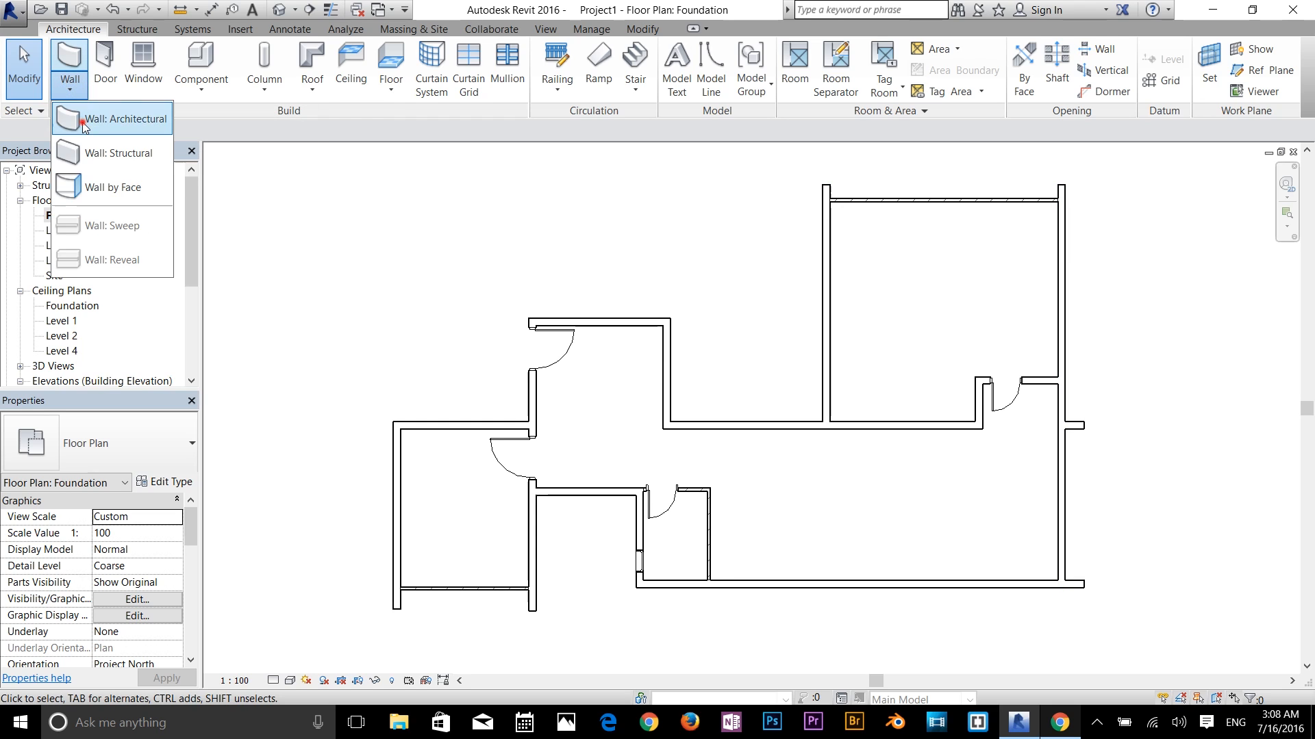
left_click(96, 115)
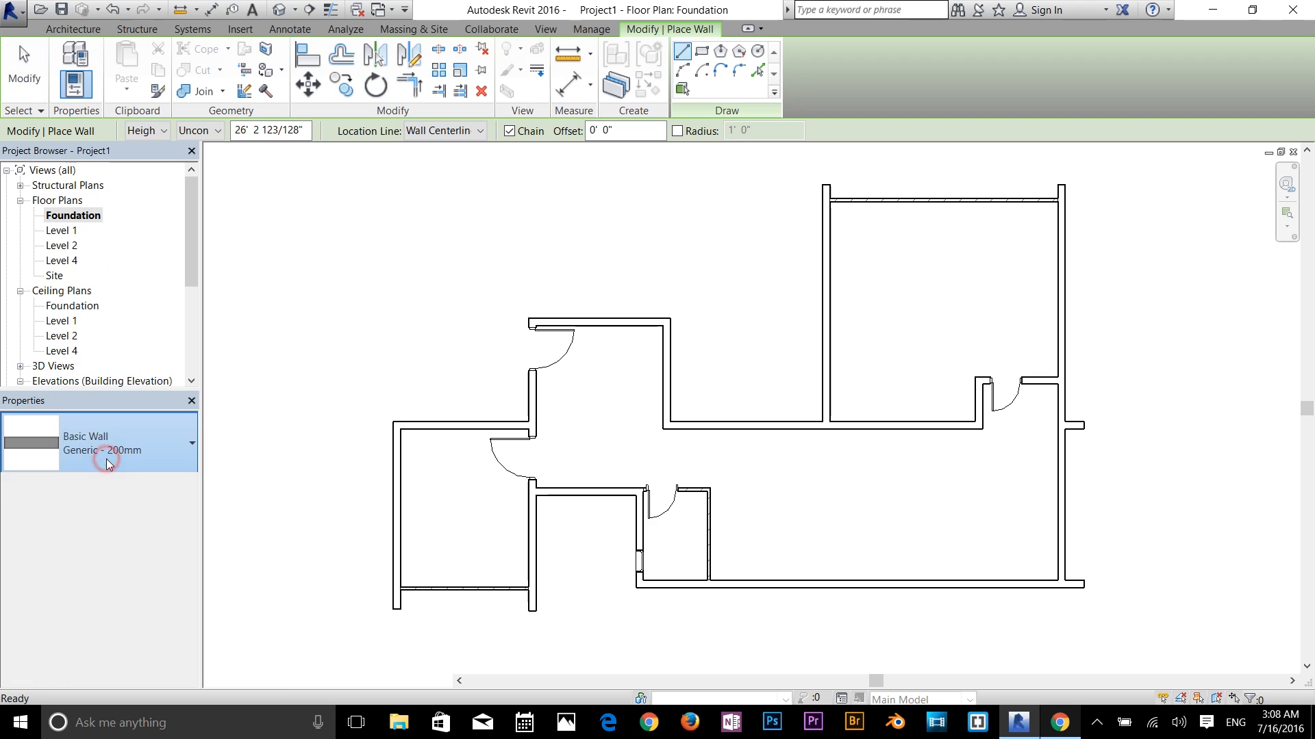
Duplicate the Generic - 200mm wall type under the name "Foundation - 200mm 2"
left_click(115, 467)
left_click(116, 466)
left_click(119, 448)
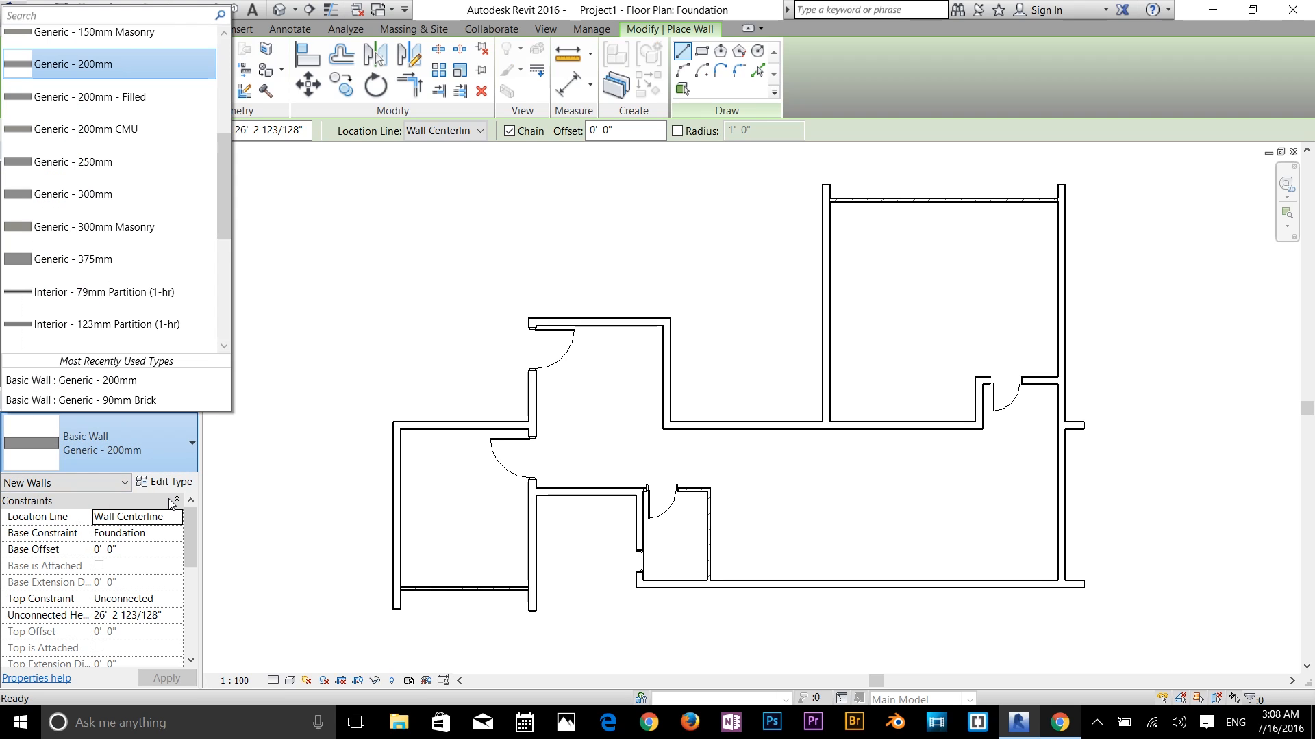
left_click(175, 486)
left_click(174, 485)
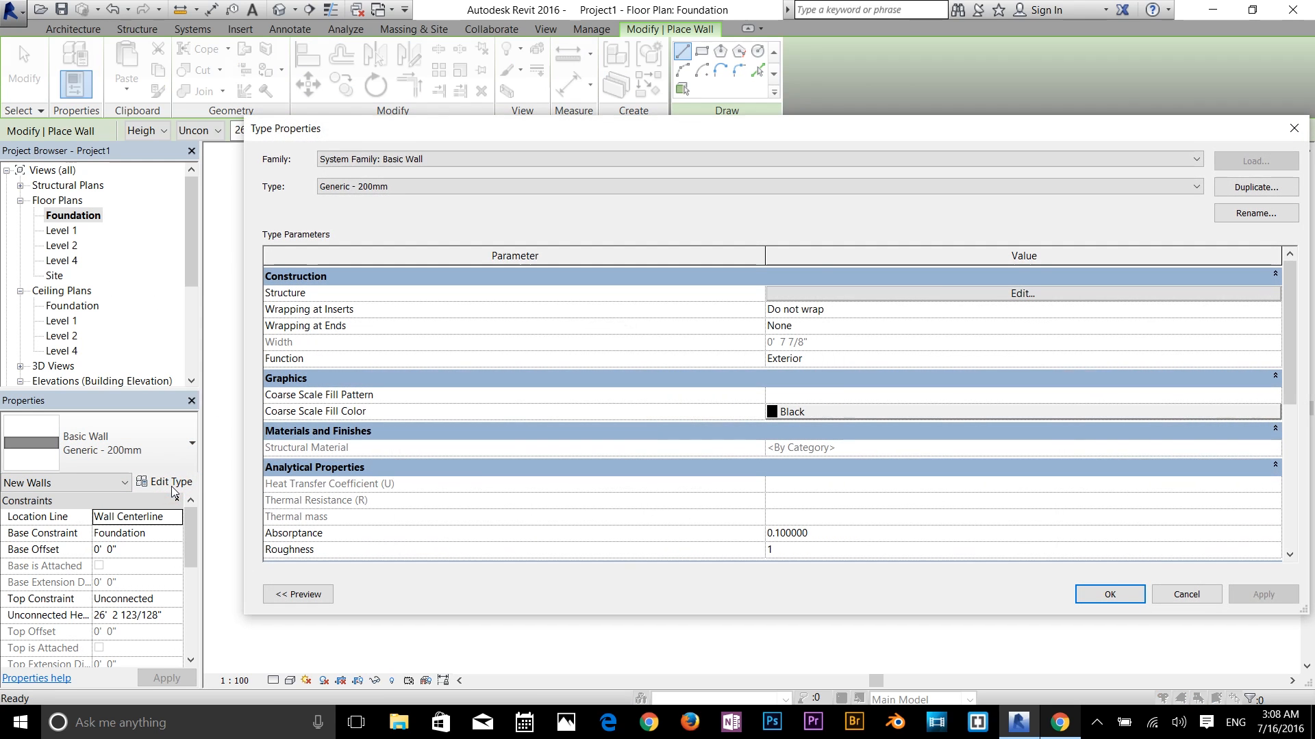
left_click(1256, 187)
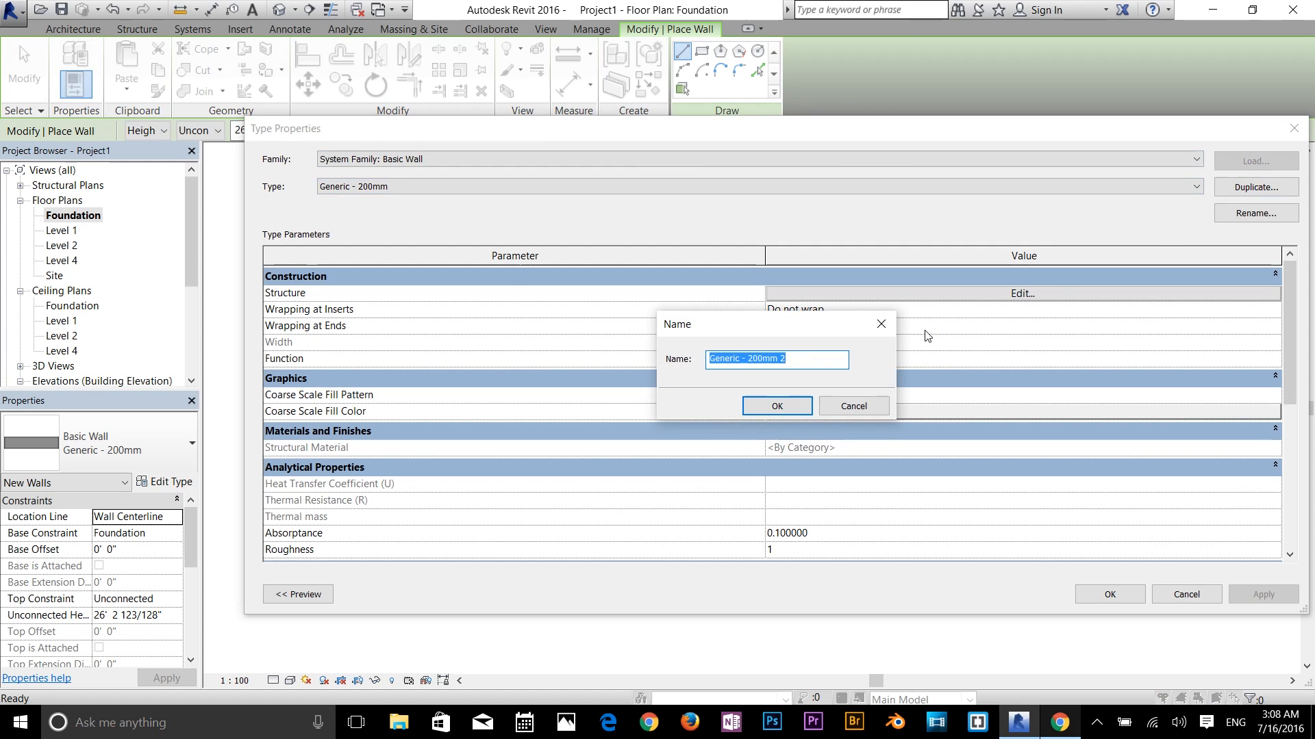
key("Left")
type("Foundation")
key("Return")
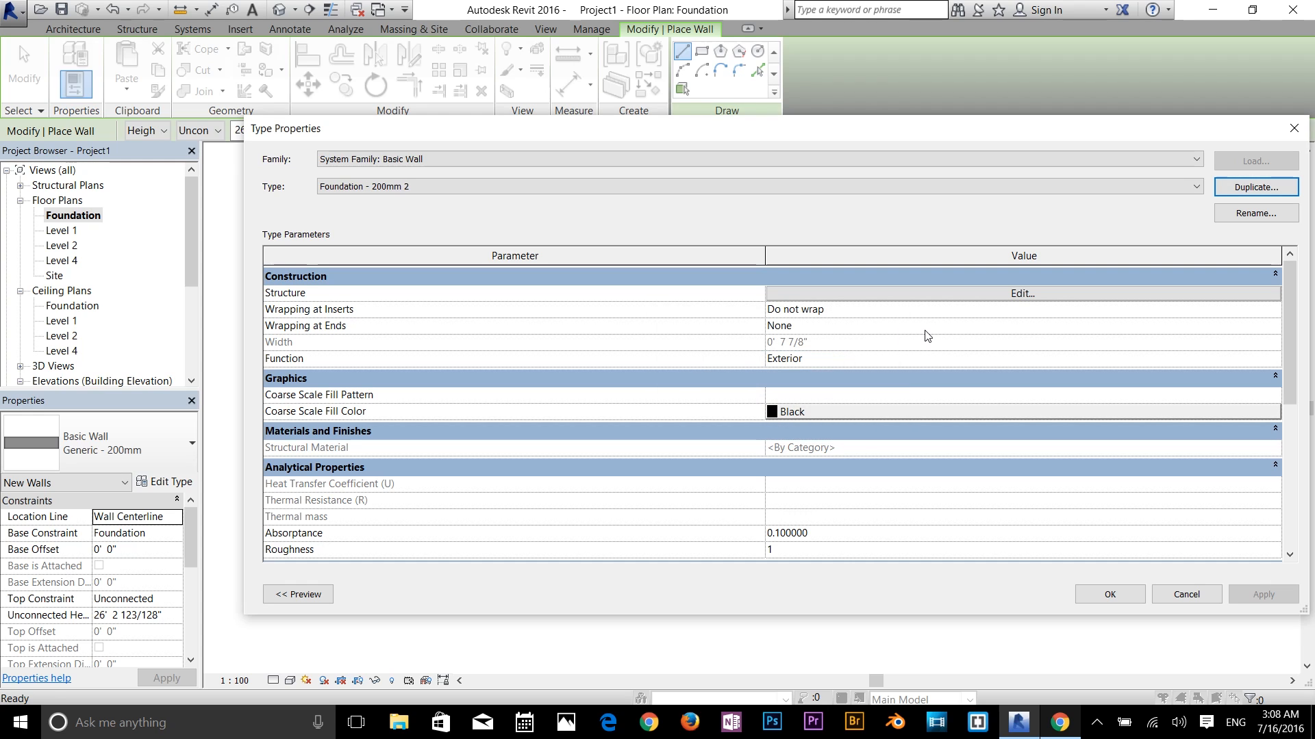
Assign the Brick, Common material to the Structure [1] layer of the Foundation - 200mm 2 wall type
left_click(979, 293)
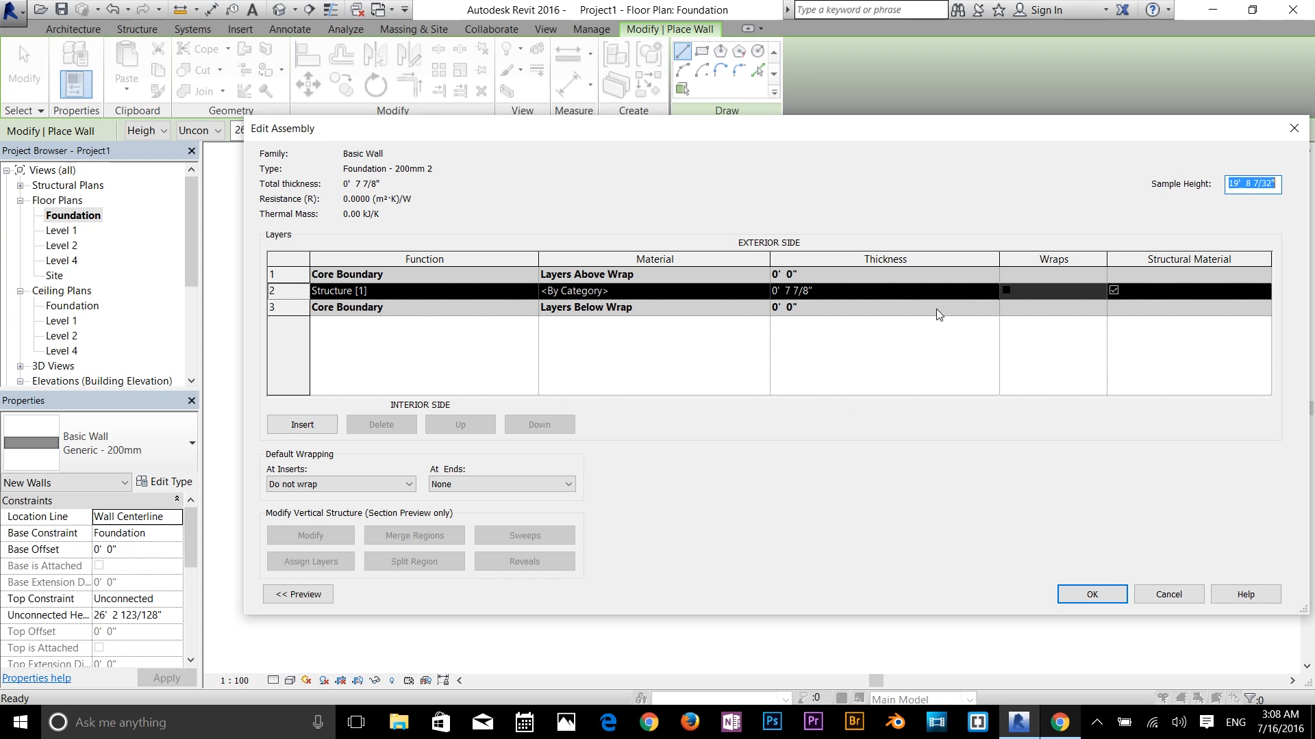
left_click(658, 291)
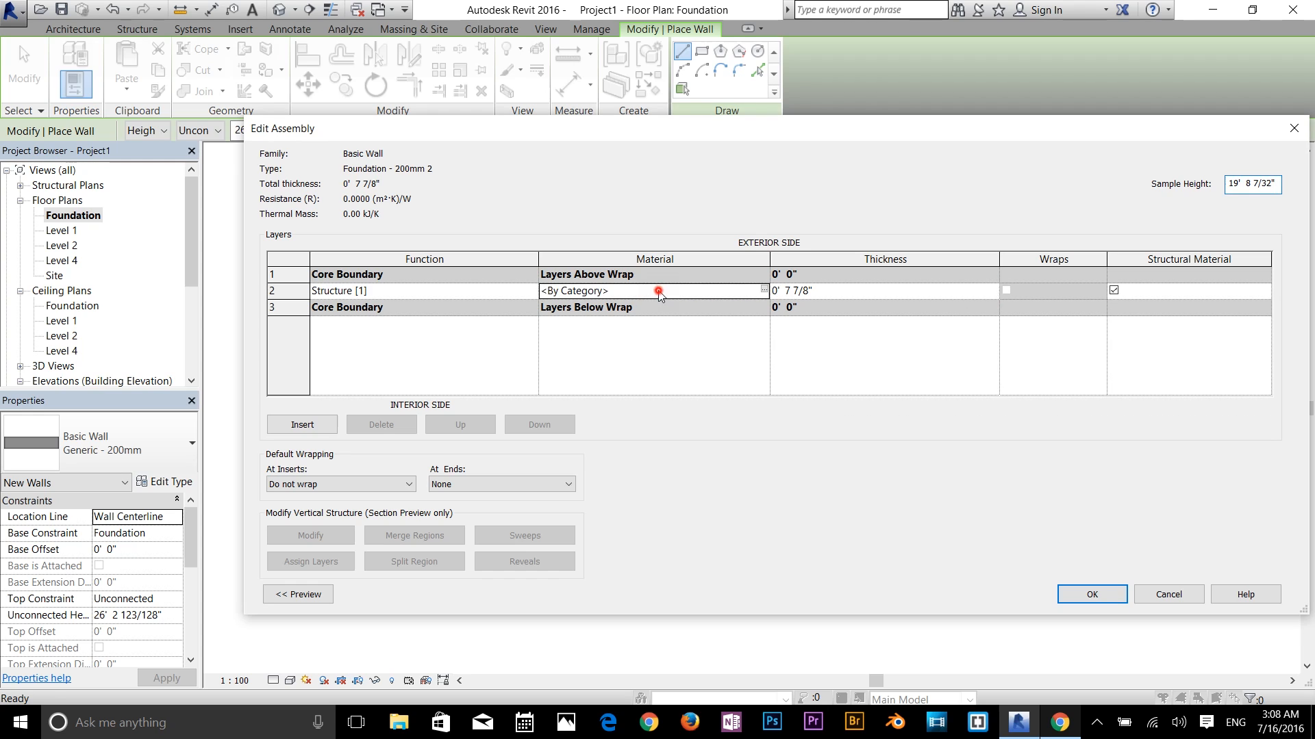
left_click(765, 290)
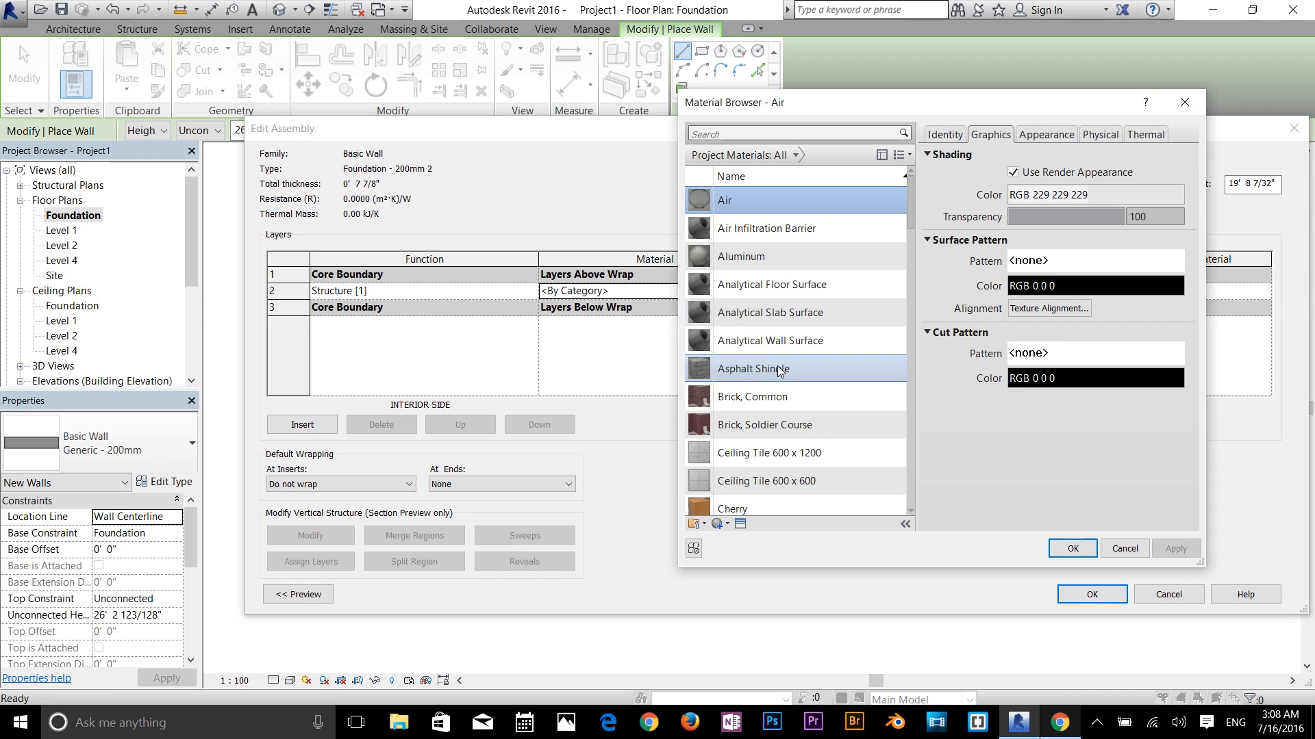
left_click(763, 369)
scroll(754, 367, "down", 10)
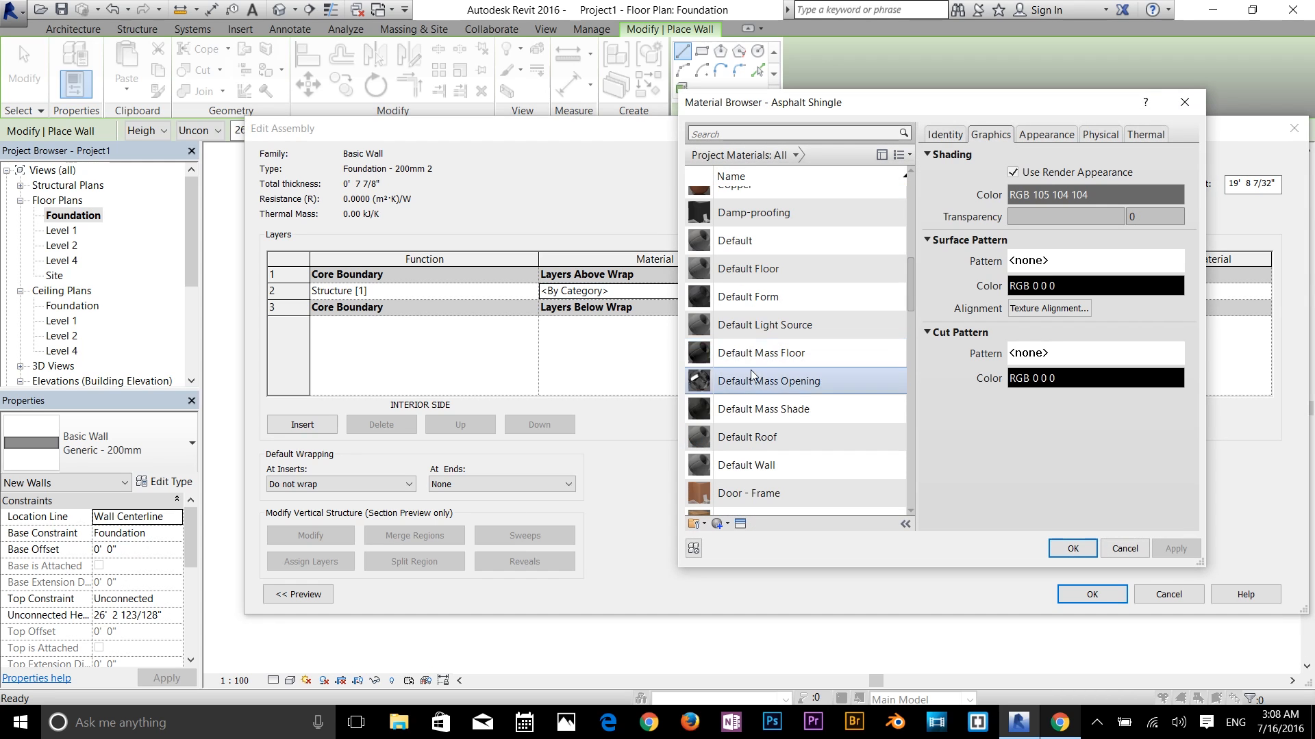
left_click(749, 369)
scroll(750, 371, "down", 8)
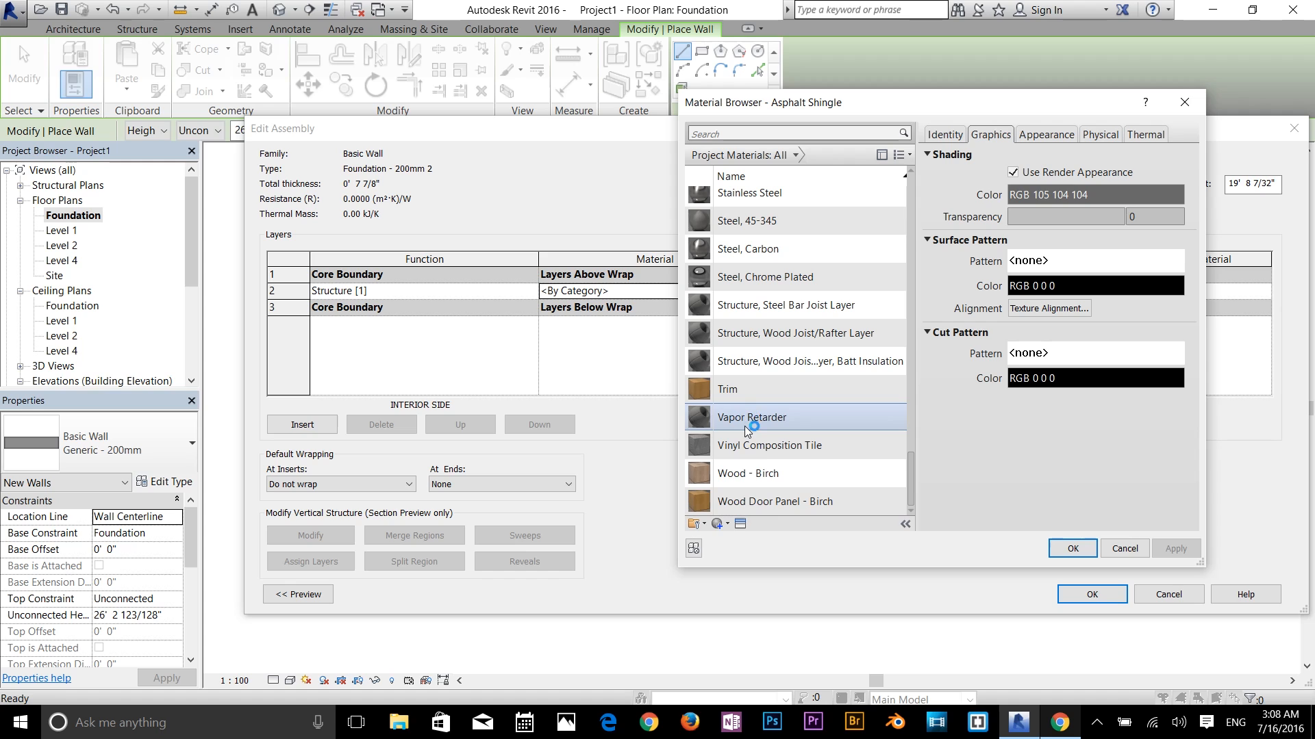
scroll(743, 397, "up", 5)
scroll(751, 375, "up", 10)
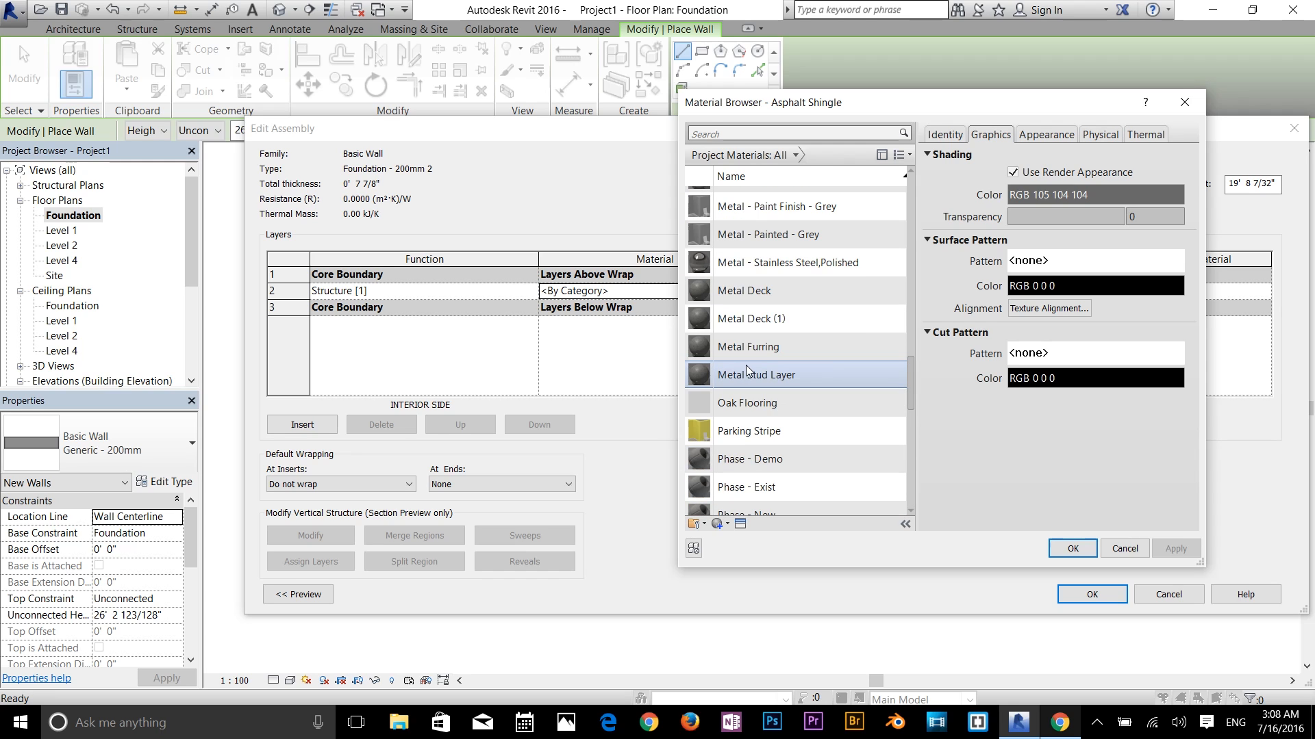
scroll(744, 317, "up", 5)
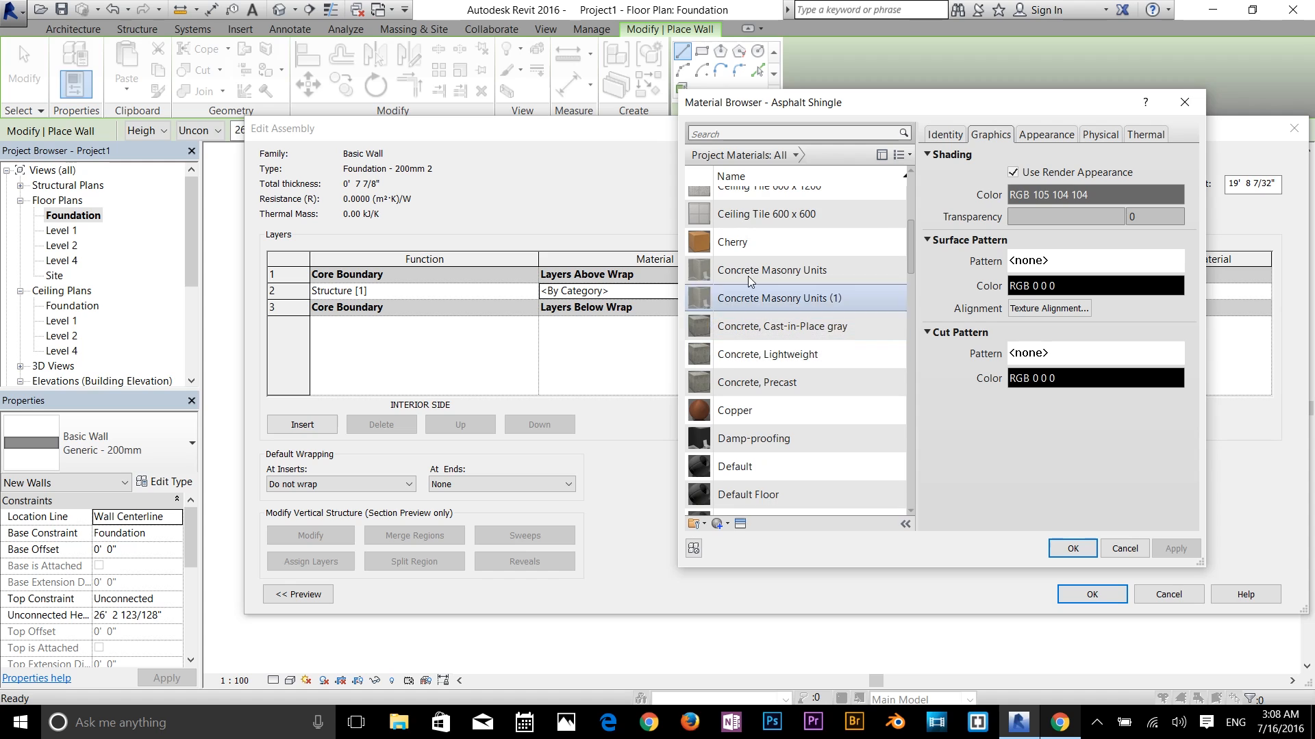
scroll(760, 301, "up", 3)
scroll(757, 274, "up", 3)
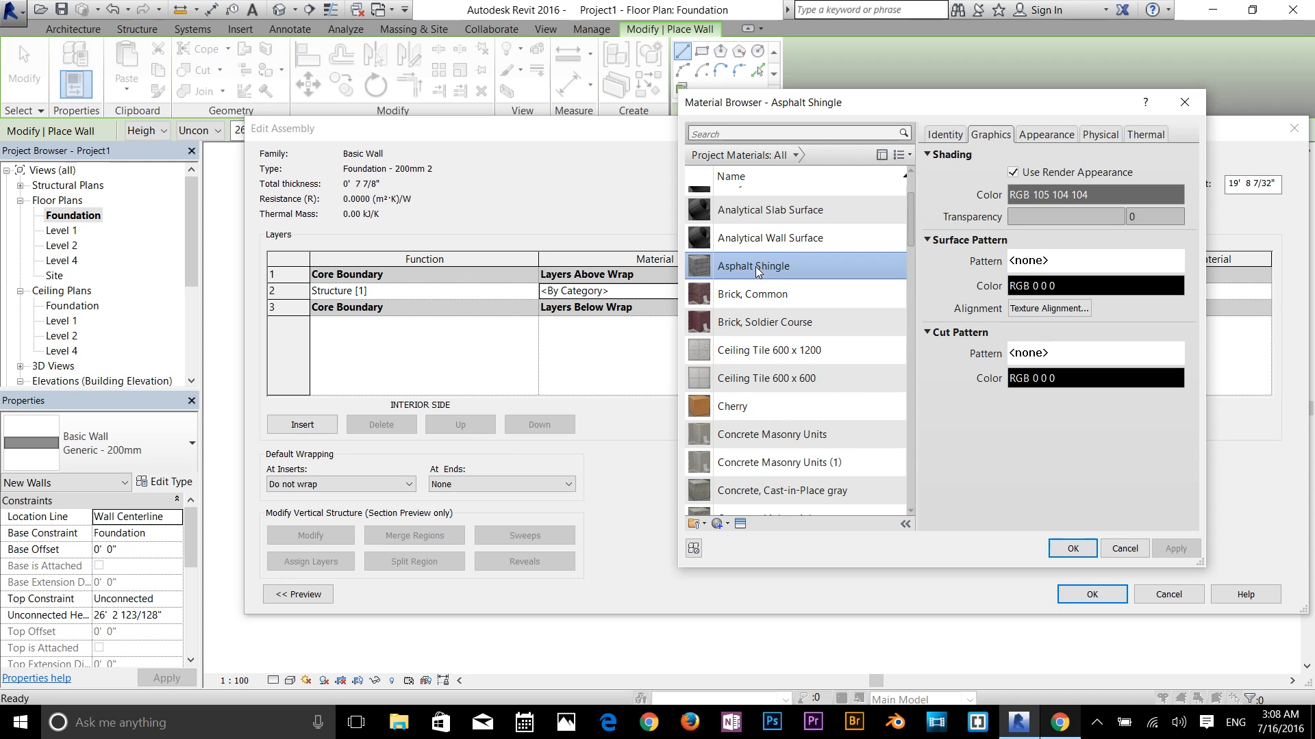
left_click(762, 296)
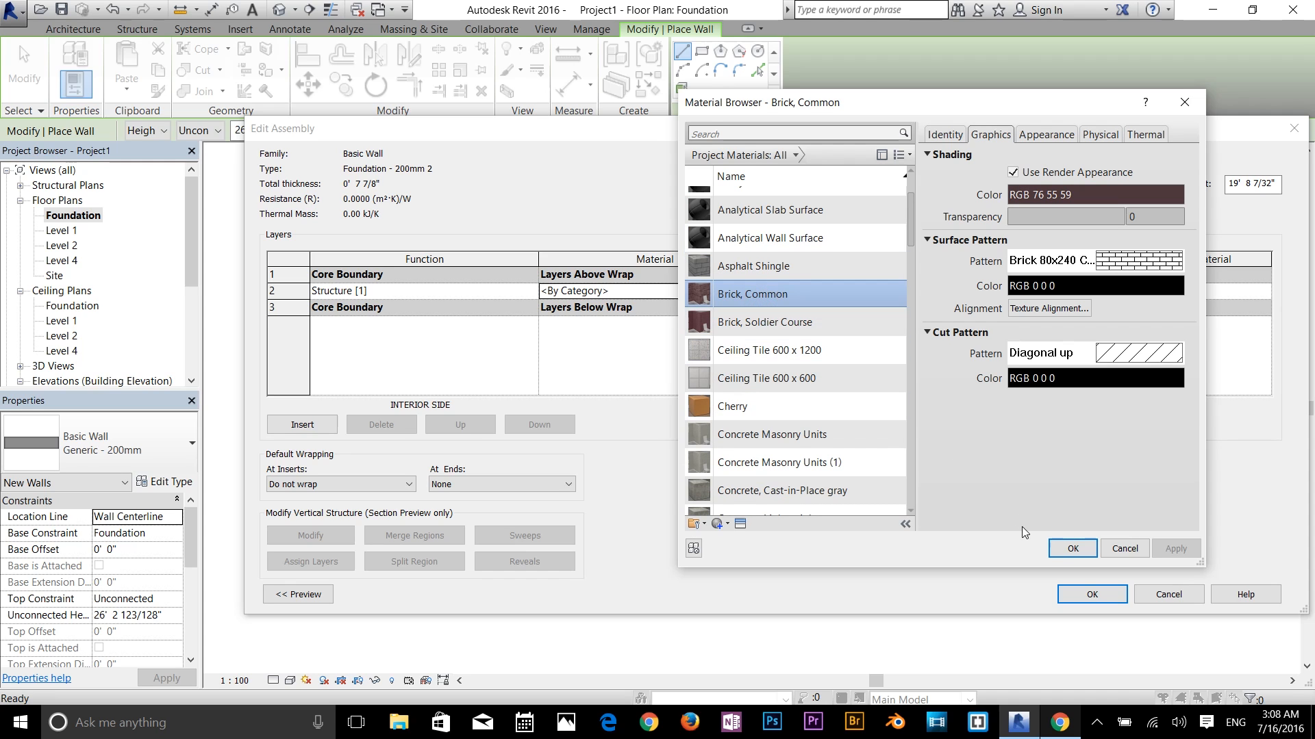
left_click(1071, 549)
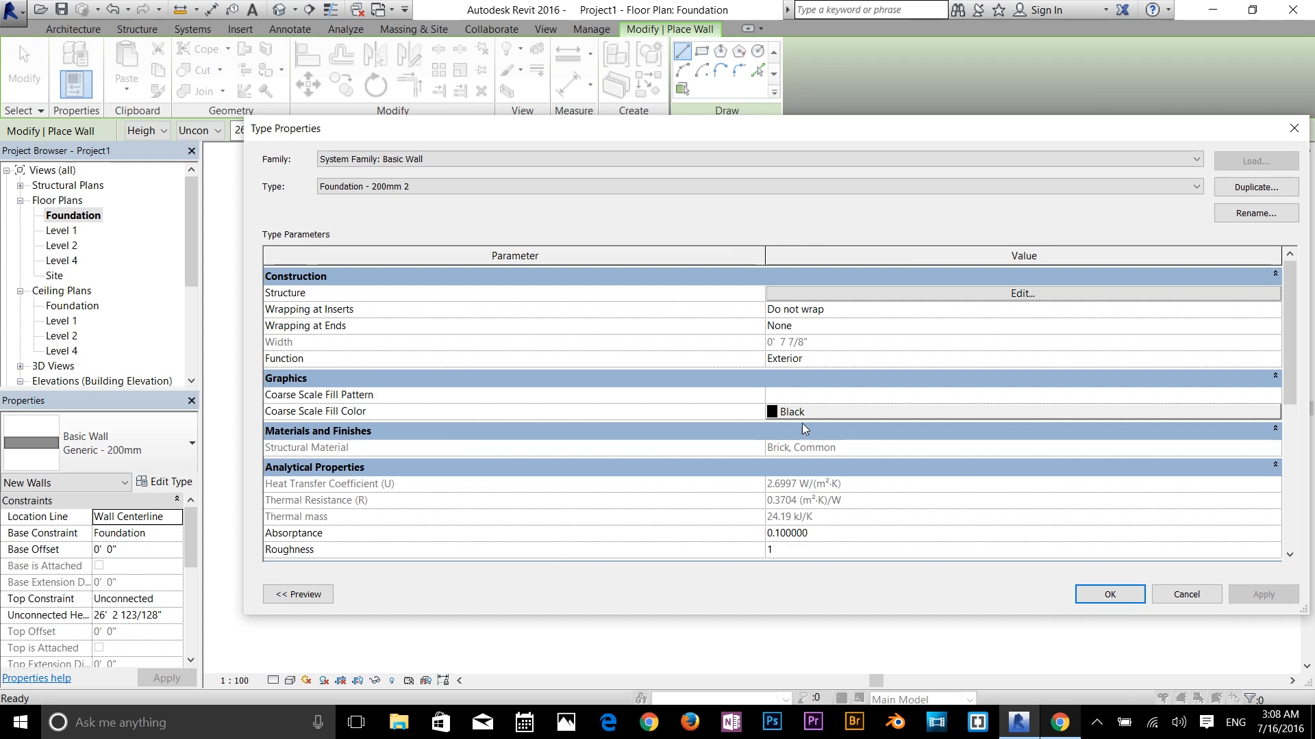
left_click(1092, 599)
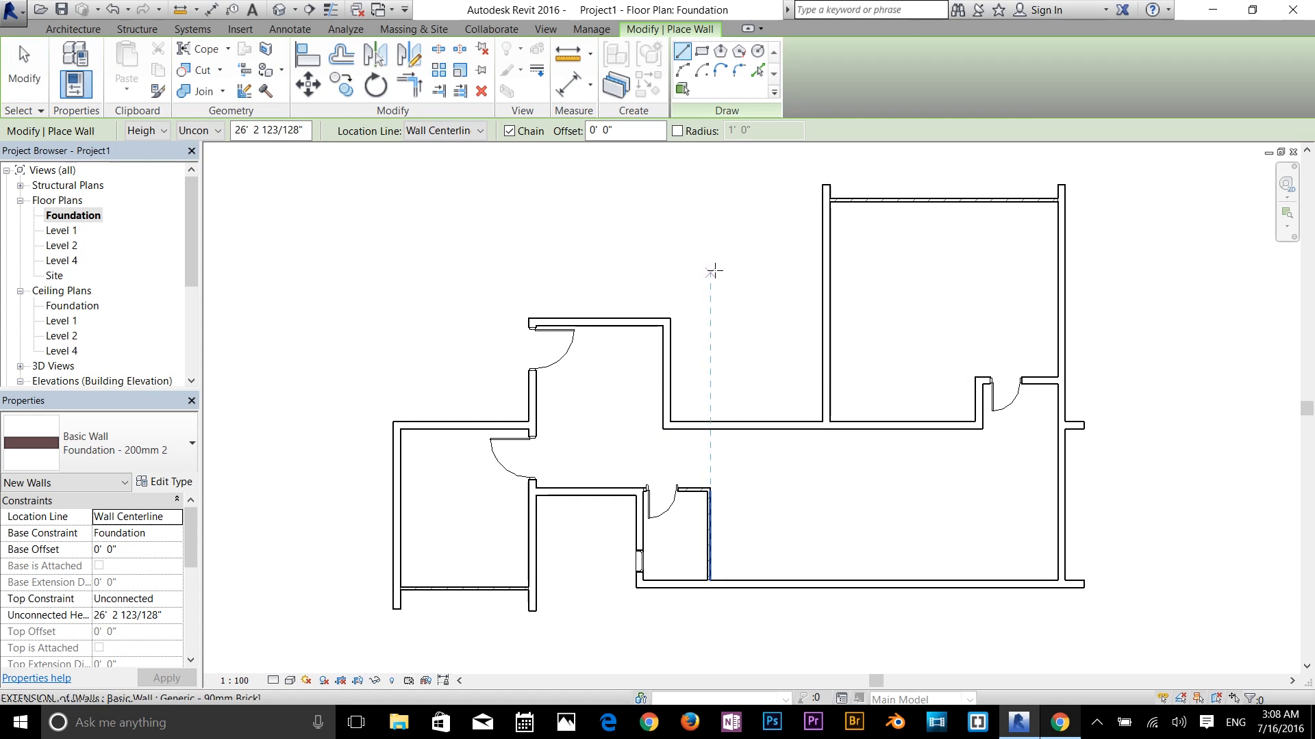
left_click(464, 137)
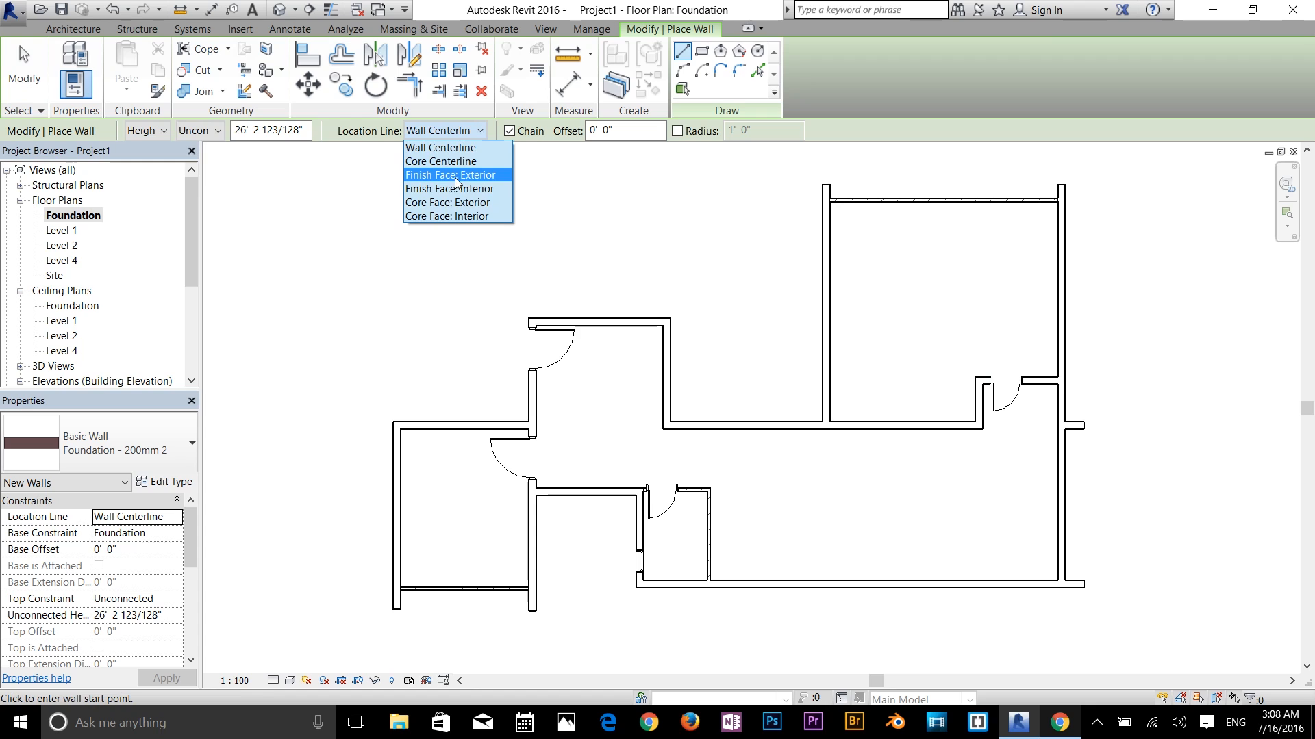
left_click(456, 177)
scroll(734, 372, "up", 2)
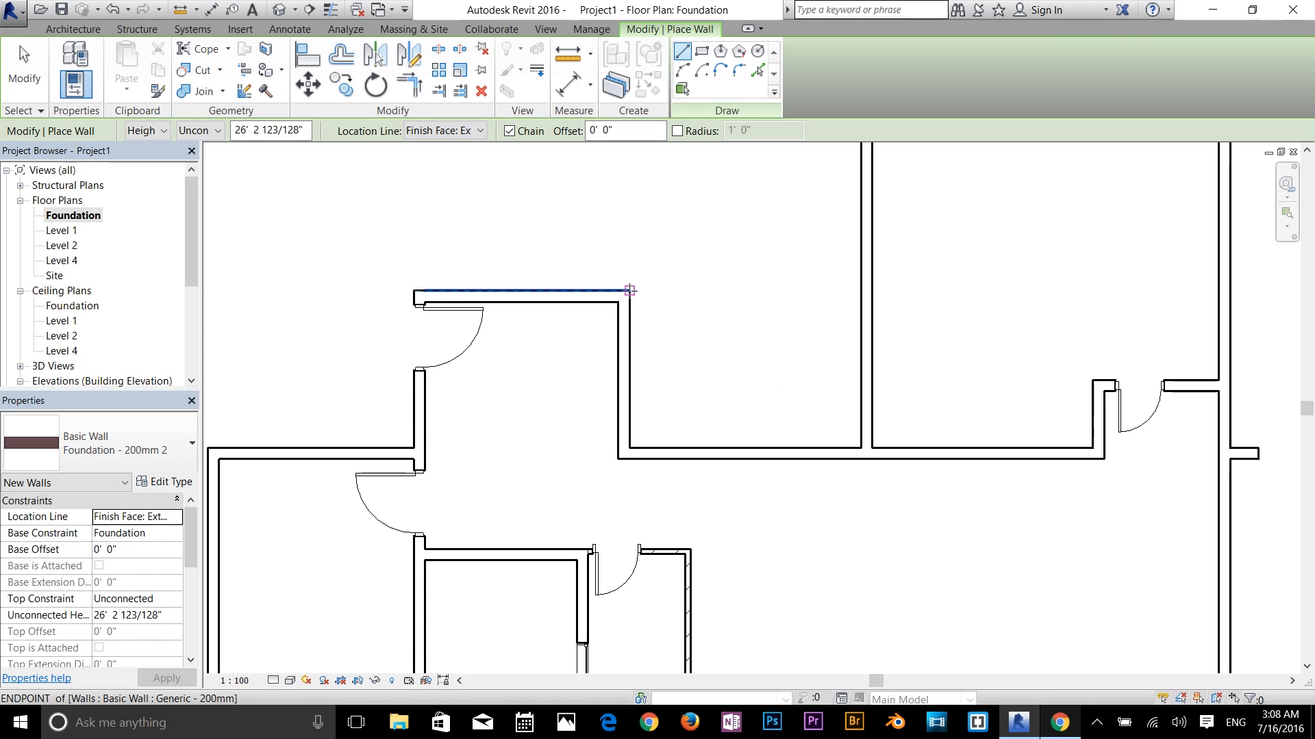
left_click(629, 290)
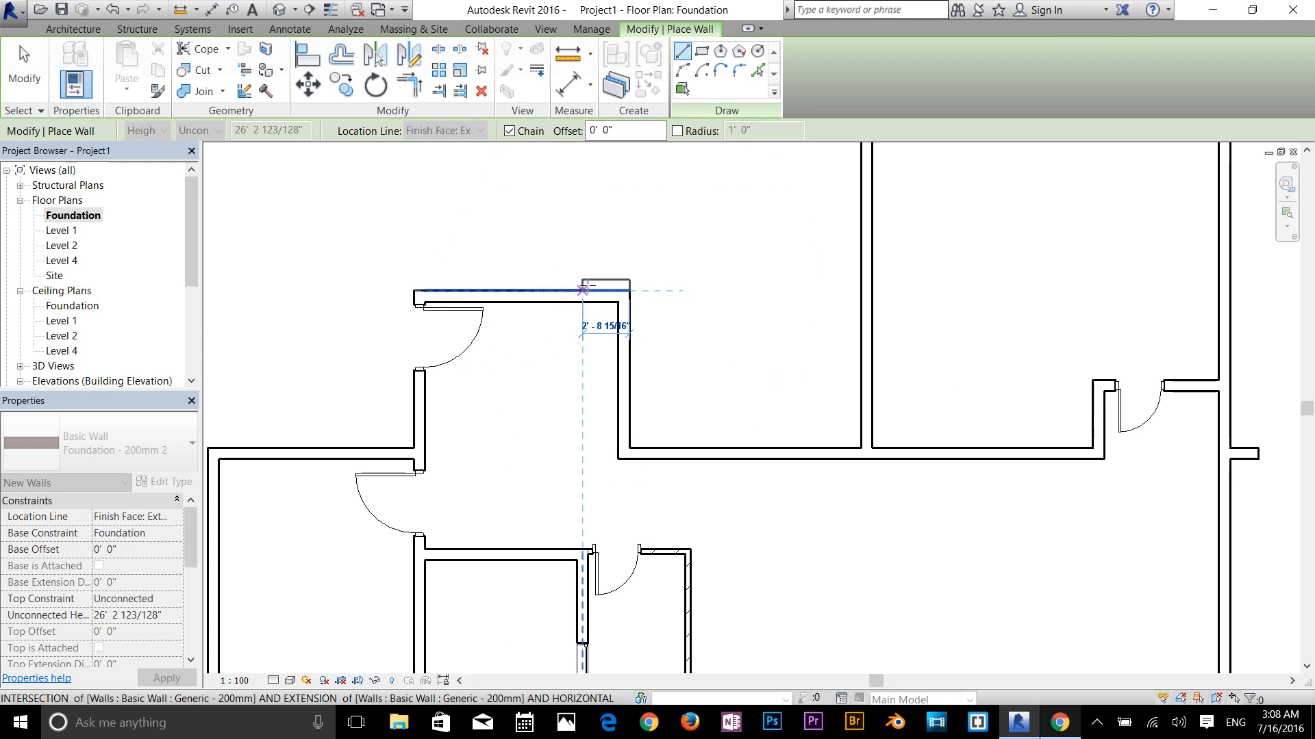
left_click(588, 290)
key("Escape")
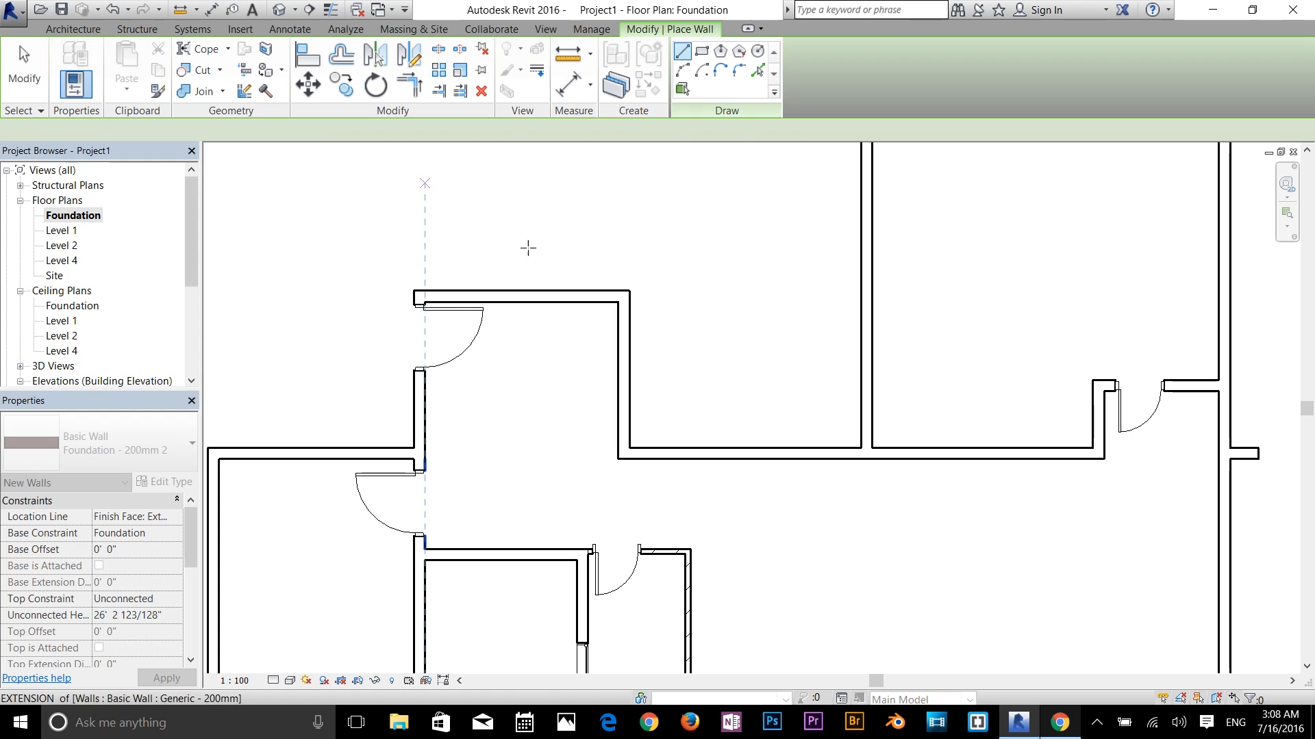
left_click(22, 69)
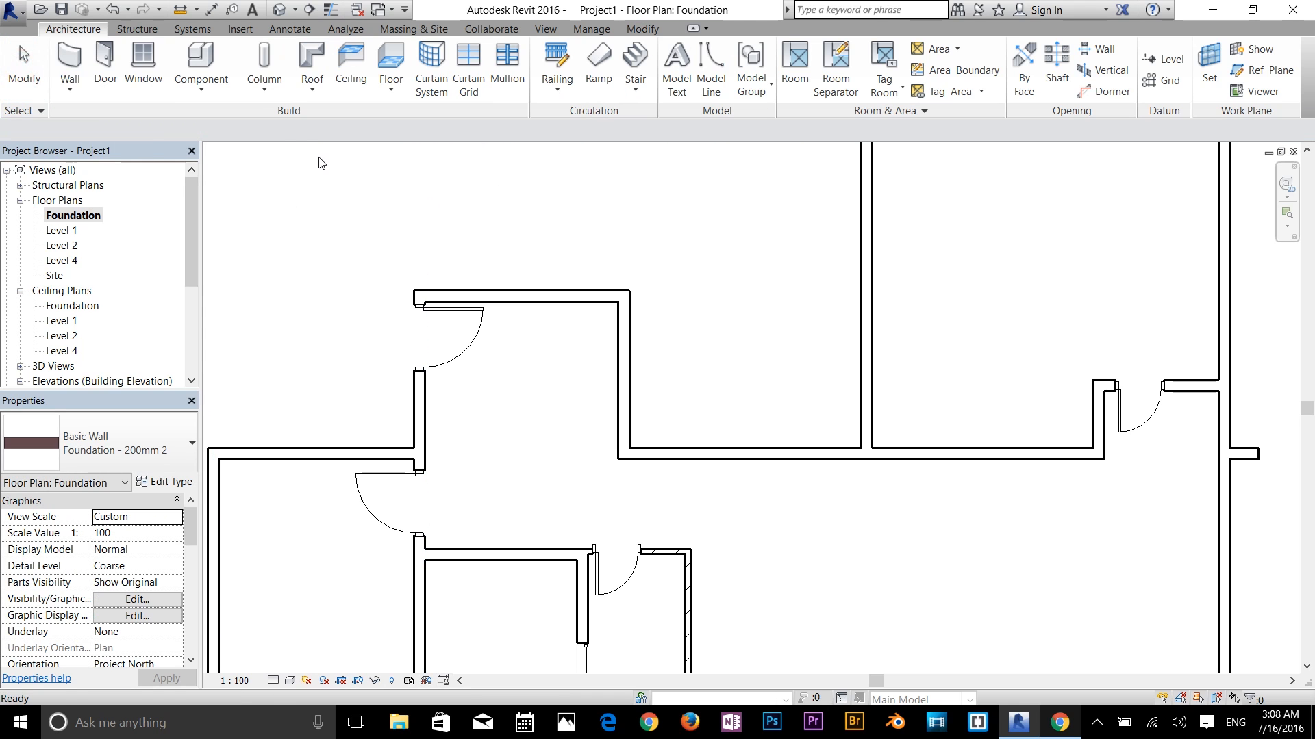
Draw a Foundation - 200mm 2 wall about 12' 7 7/8" long over the entry's upper wall, using the Finish Face: Interior location line
left_click(70, 88)
left_click(81, 116)
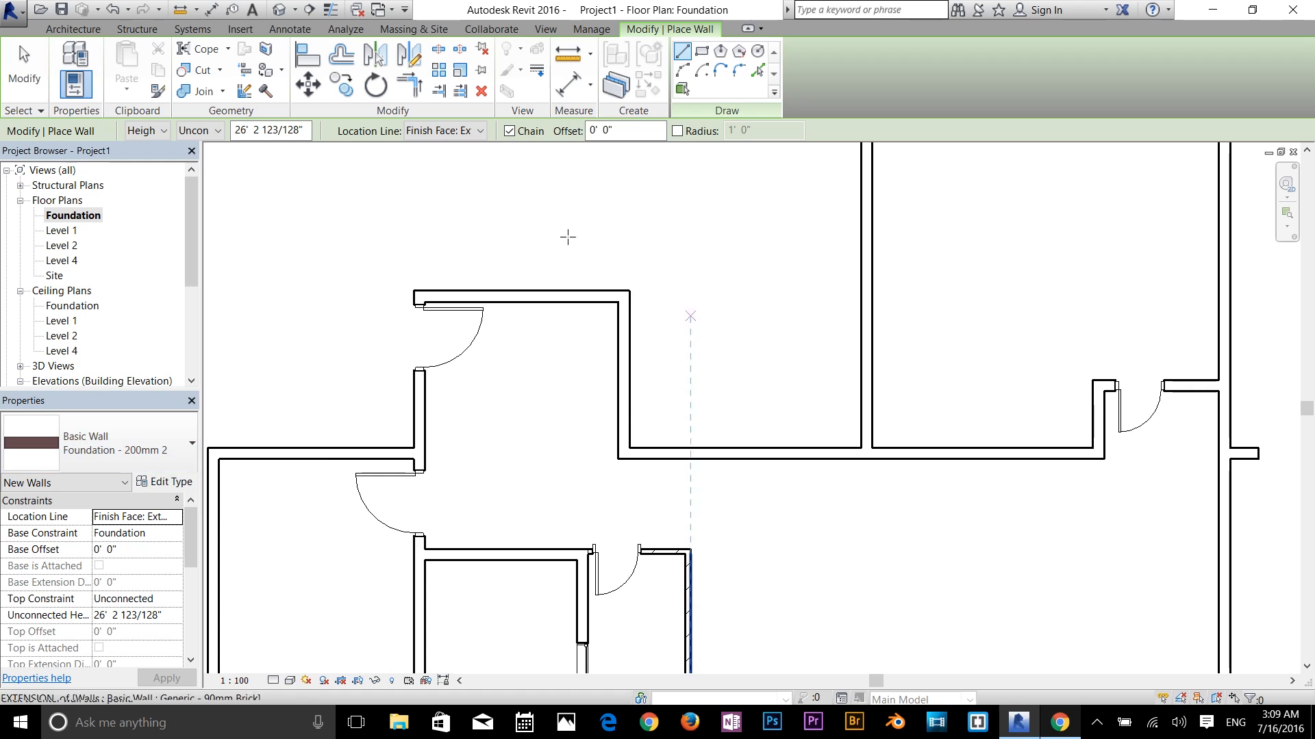
left_click(417, 130)
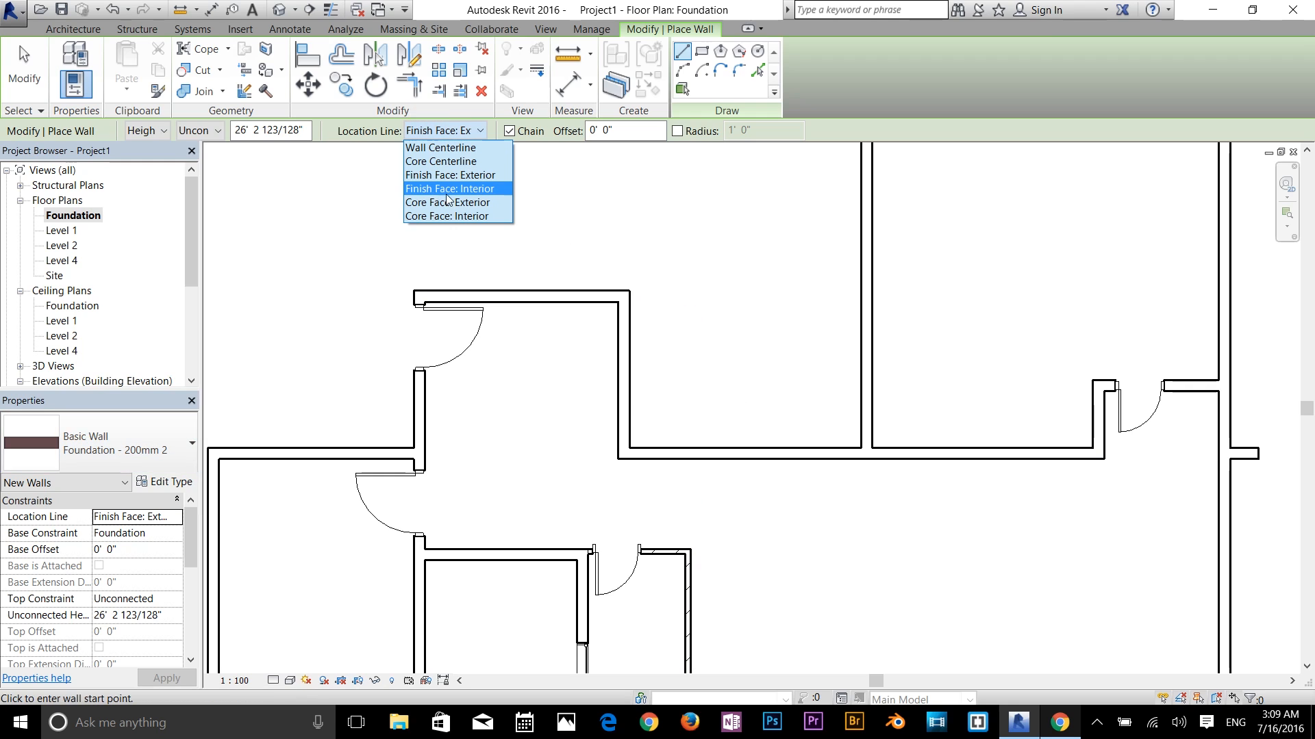
left_click(466, 195)
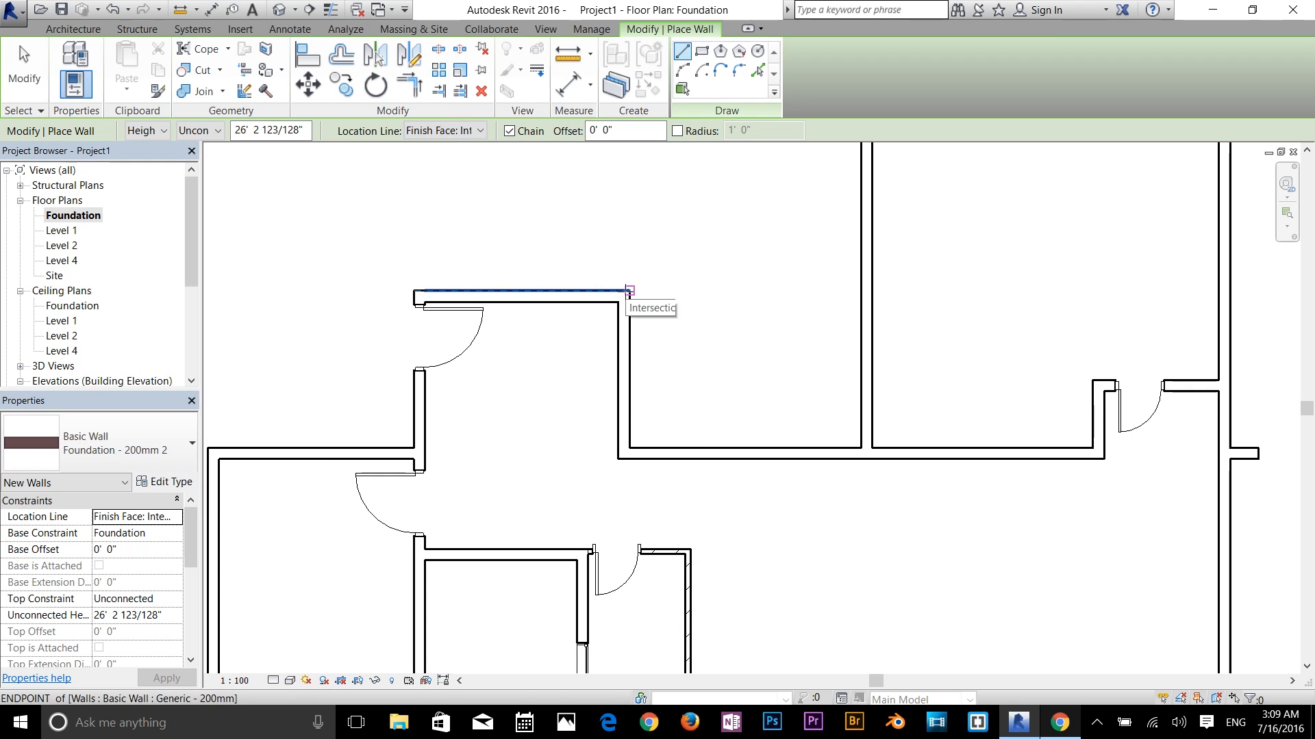
left_click(627, 291)
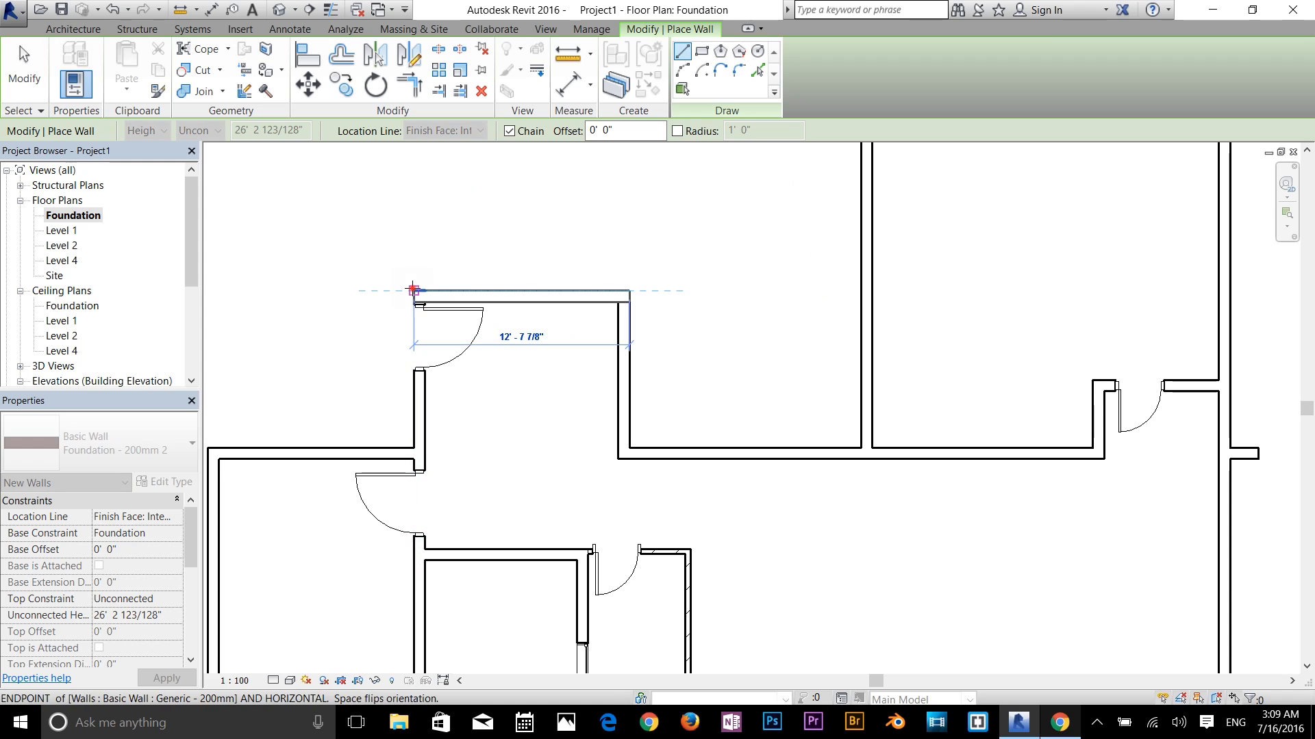
left_click(414, 291)
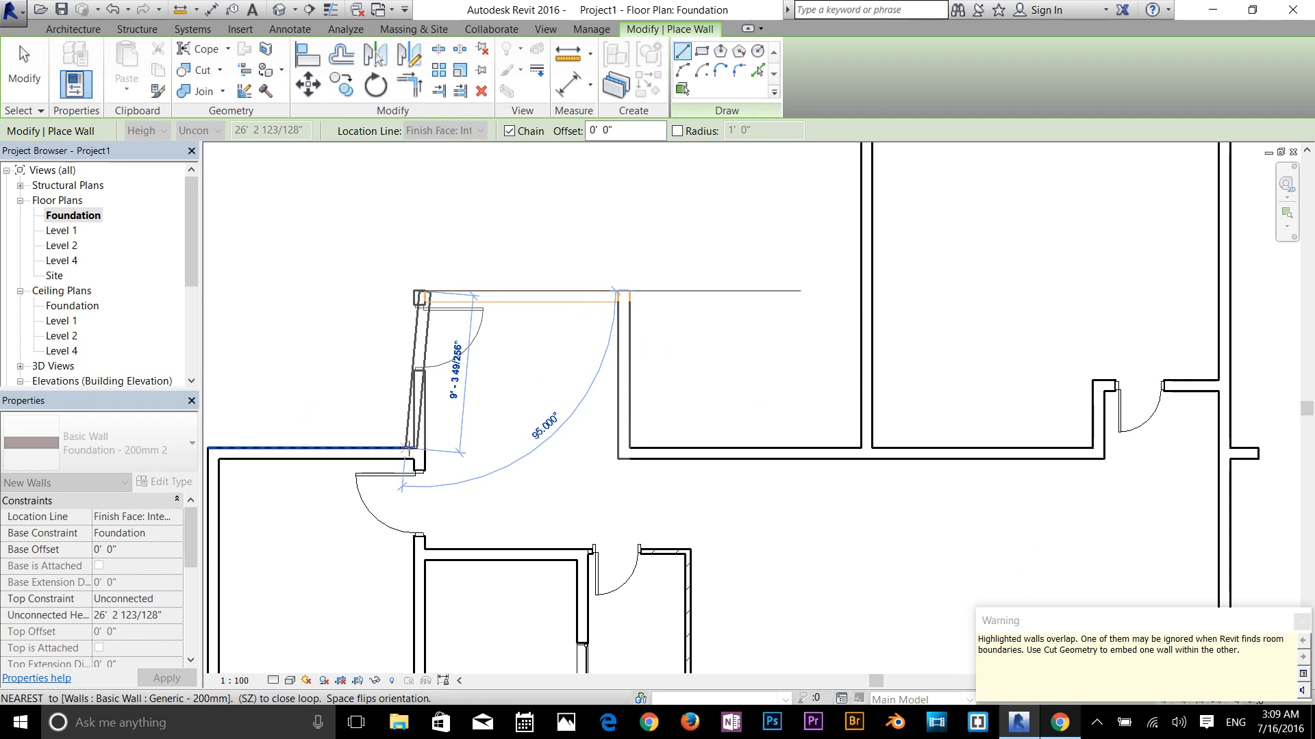
Try to continue the foundation wall past the entry door to the adjoining horizontal wall, about 9' 3" long
left_click(419, 448)
scroll(499, 376, "down", 2)
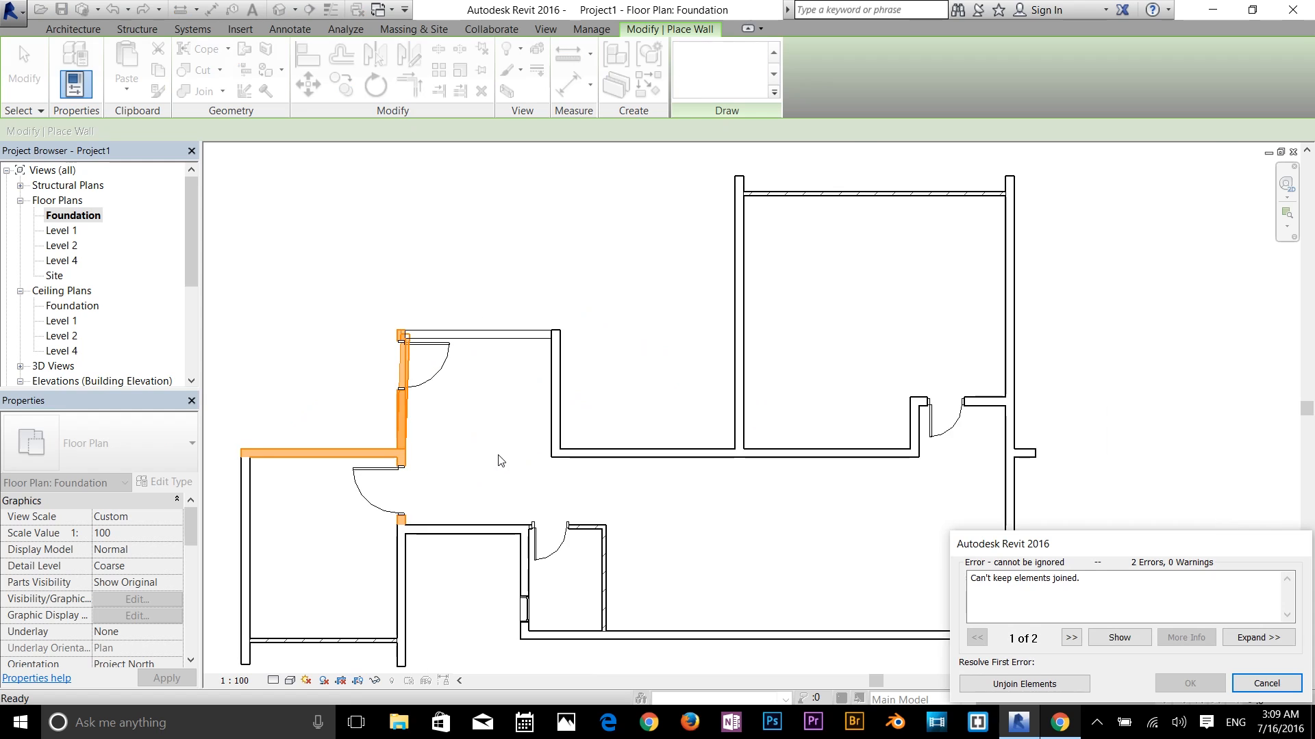
scroll(499, 425, "up", 1)
scroll(376, 343, "up", 1)
scroll(455, 381, "up", 1)
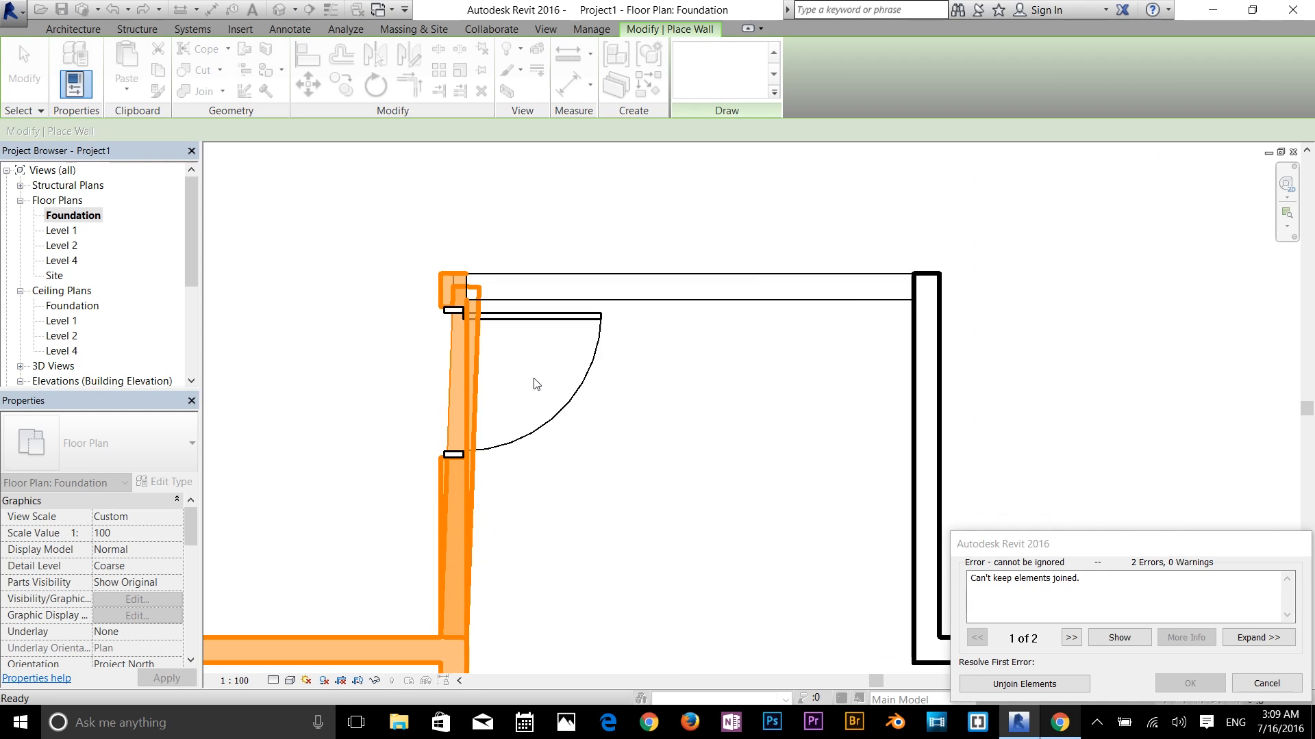
scroll(488, 360, "up", 1)
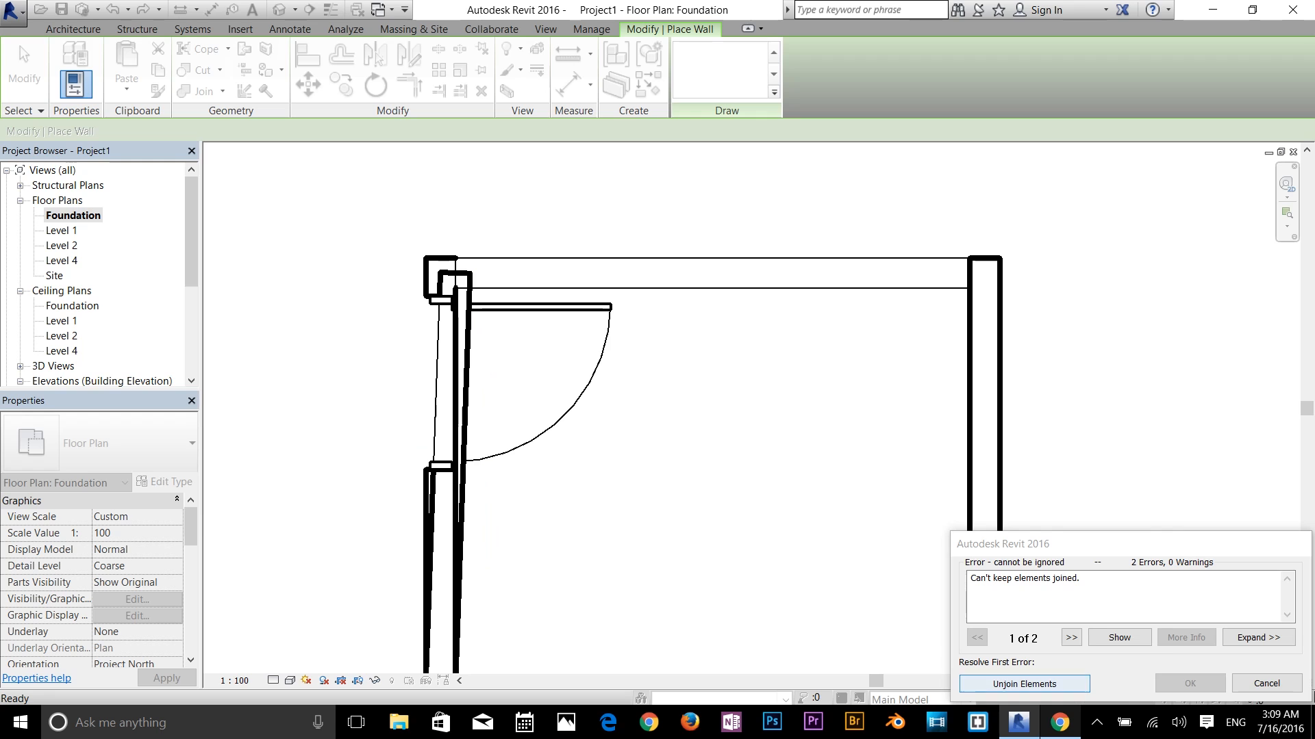
left_click(1266, 684)
key("Escape")
left_click(552, 302)
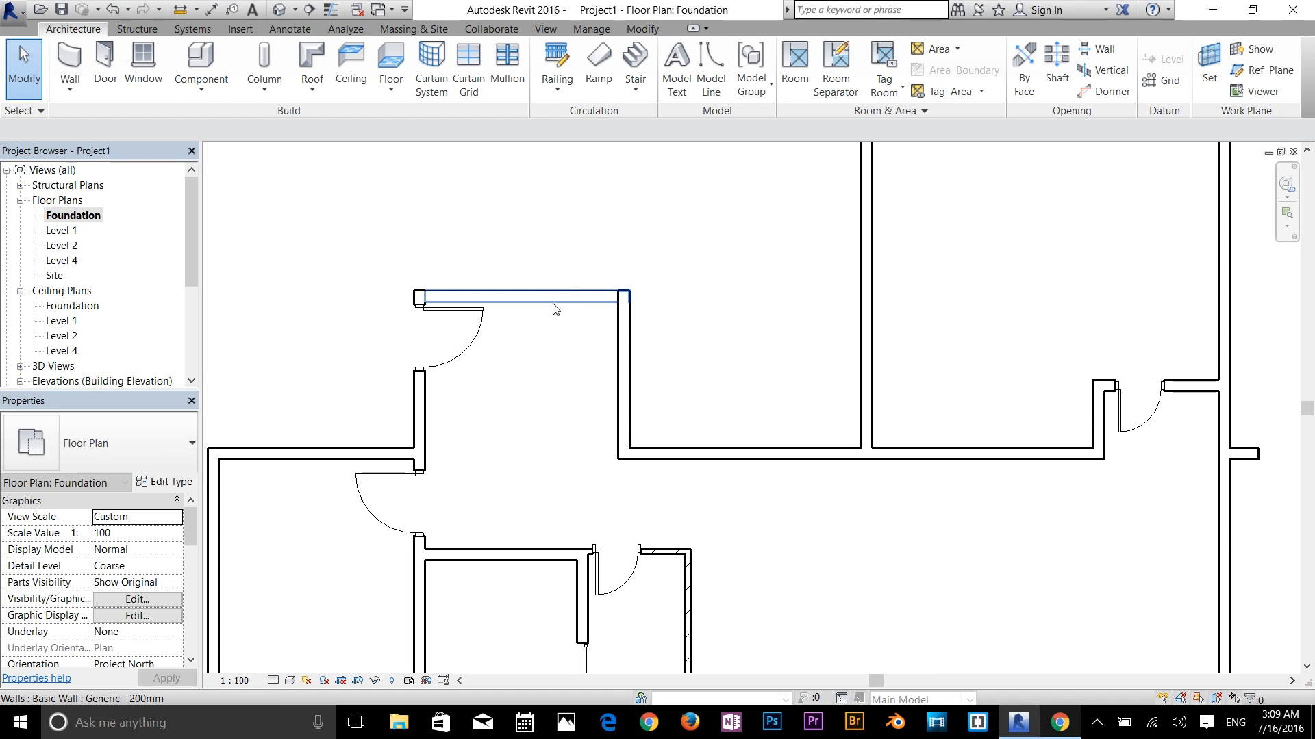
left_click(582, 353)
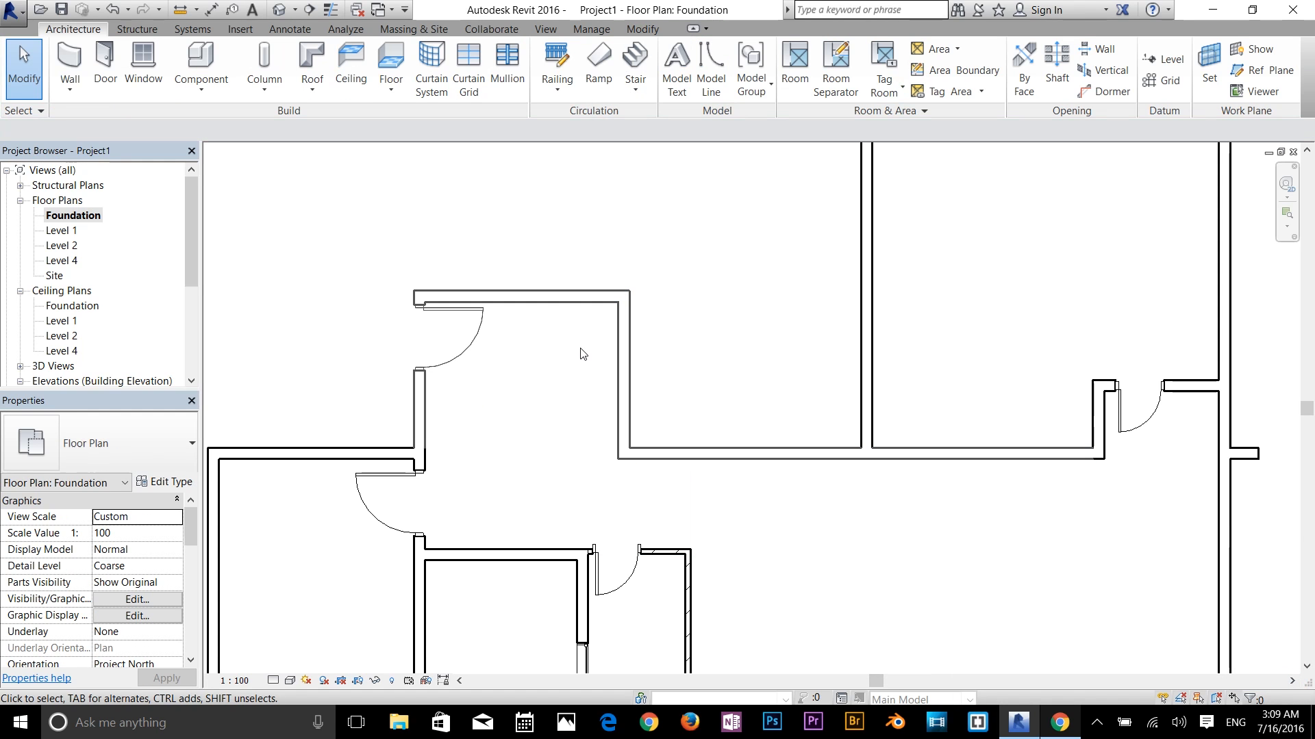
Draw a Foundation - 200mm 2 wall about 37' 8" long over the house's long lower wall, using the Wall Centerline location line and Foundation base constraint
middle_click_drag(585, 354, 661, 264)
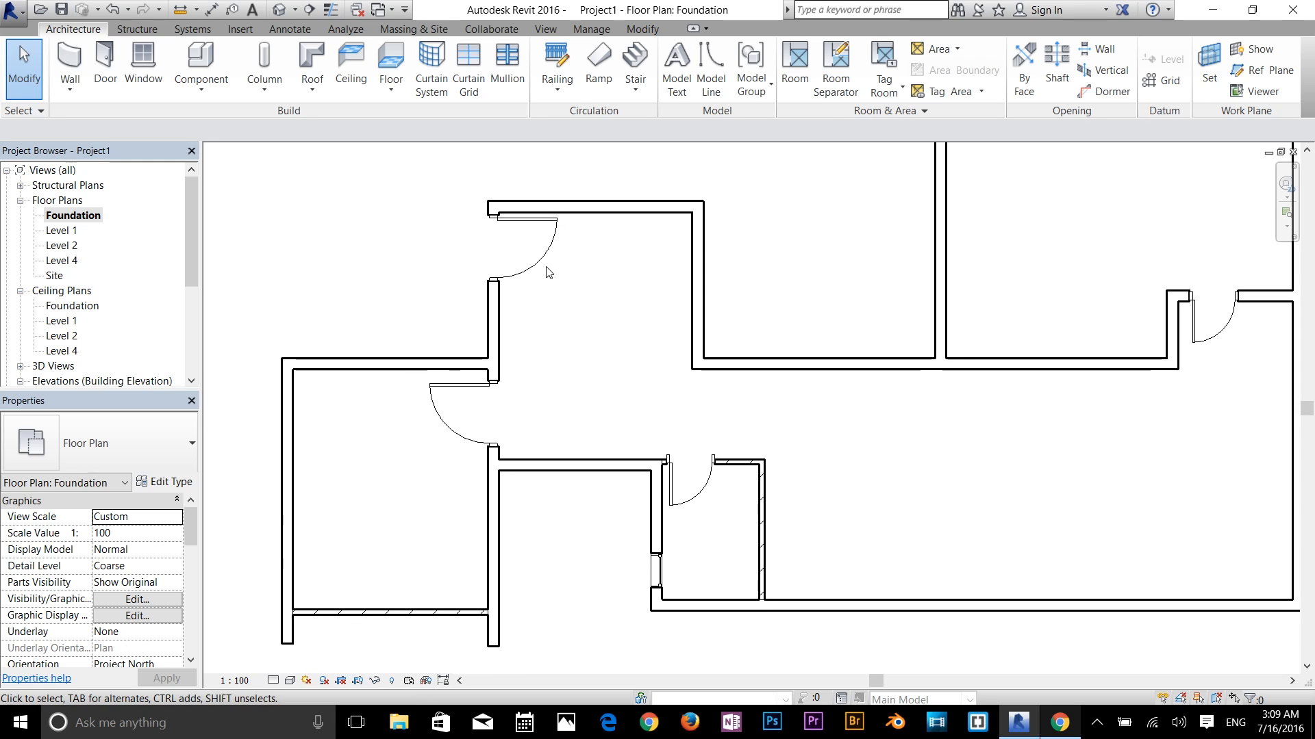
left_click(65, 98)
left_click(76, 86)
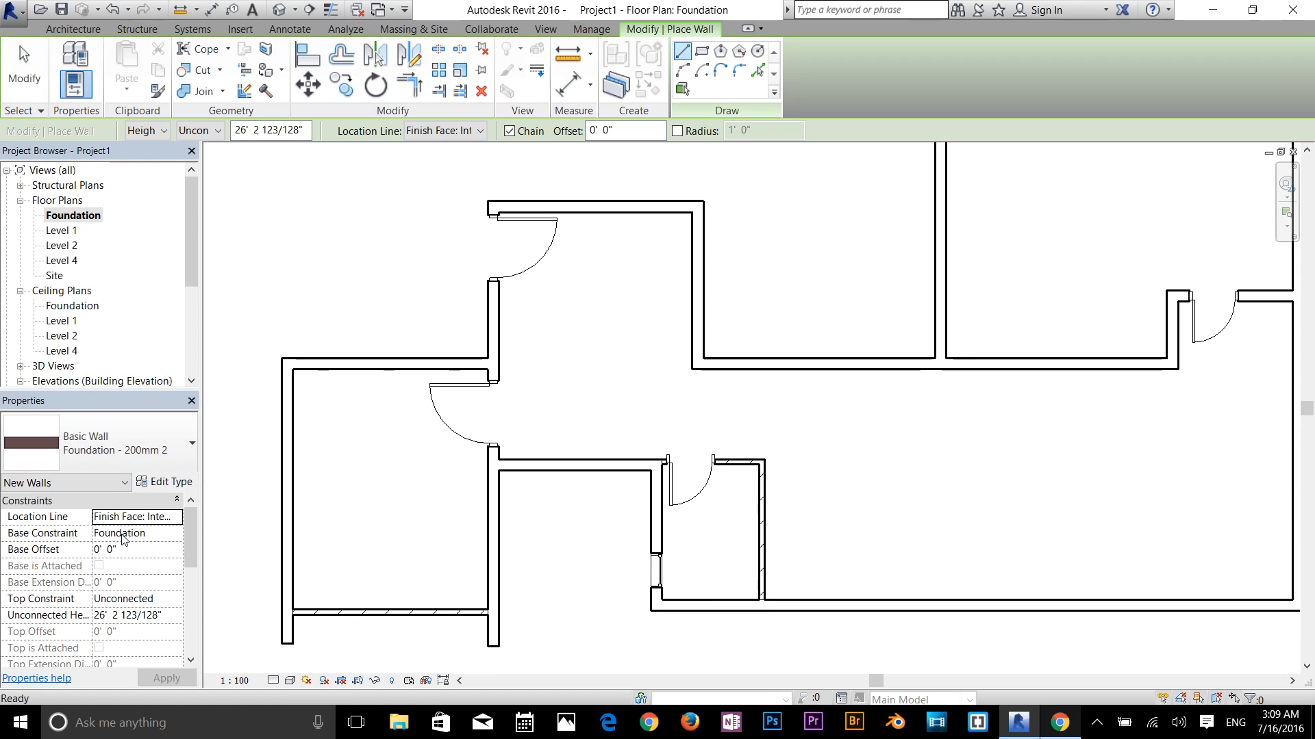
left_click(177, 533)
left_click(147, 545)
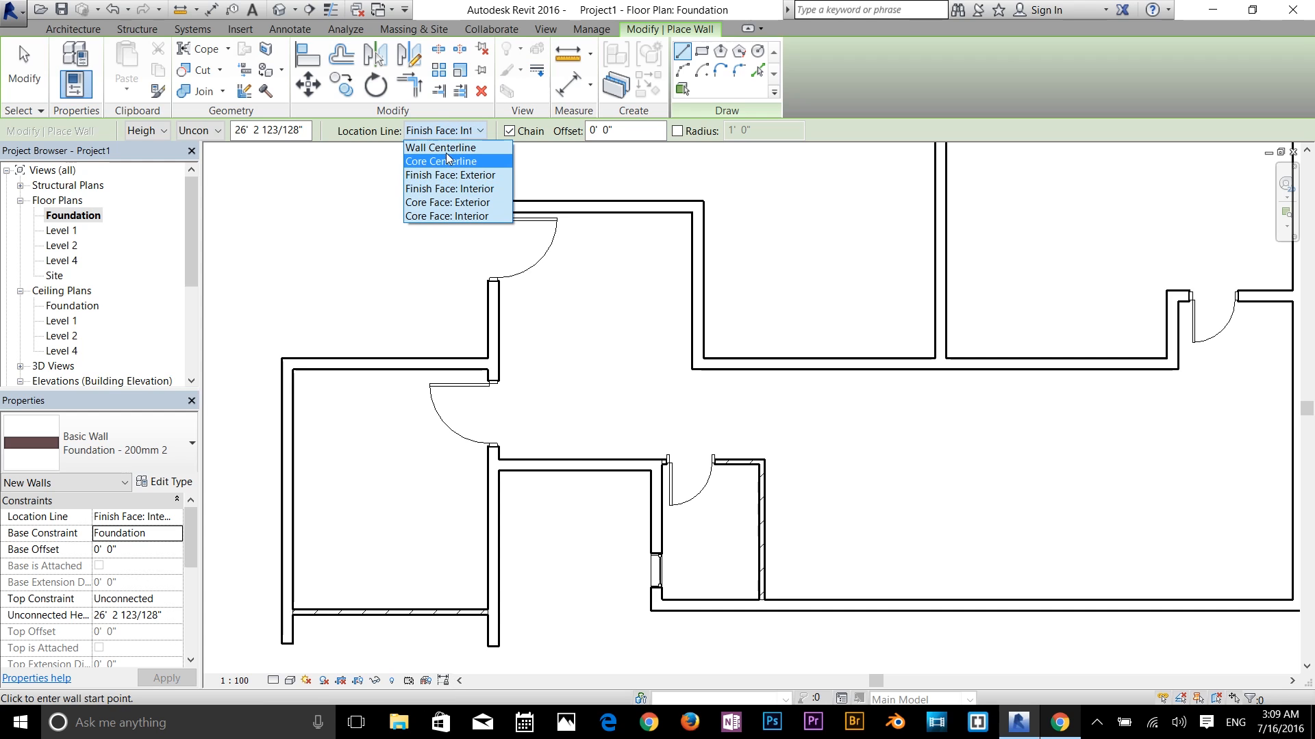
left_click(449, 149)
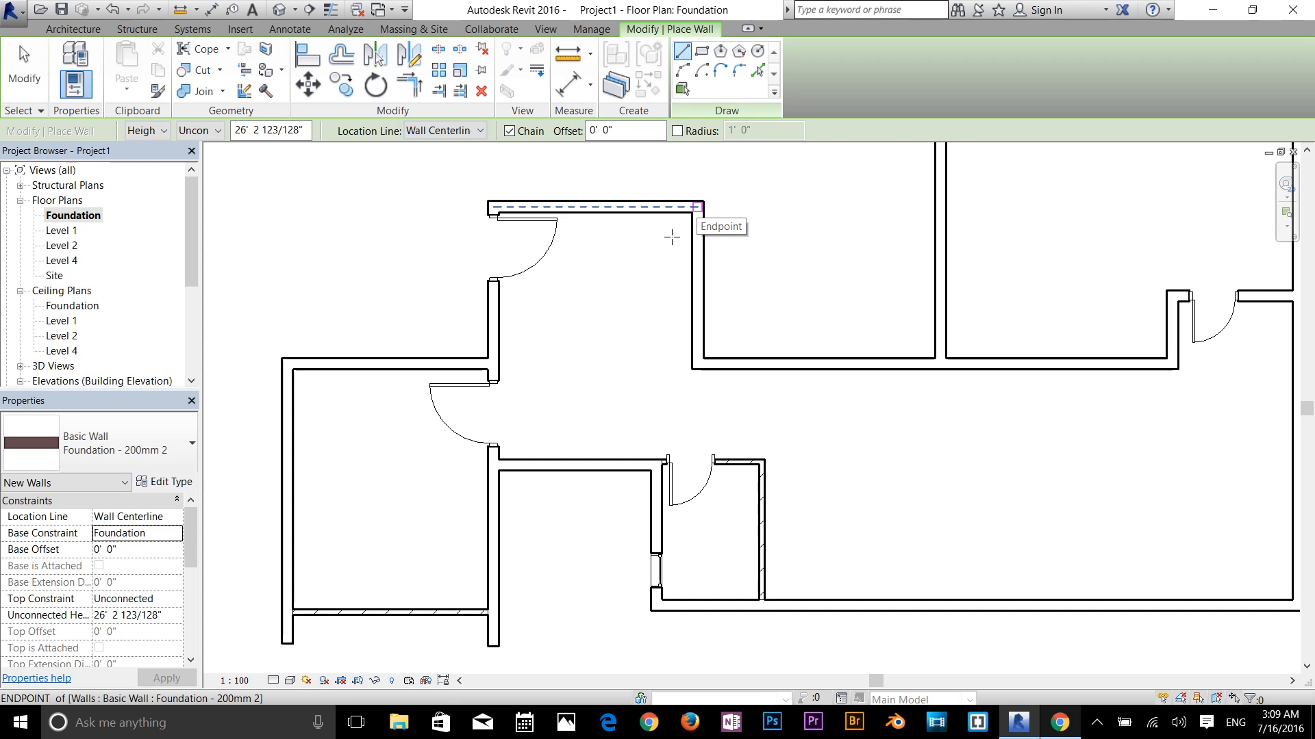
scroll(672, 237, "down", 3)
scroll(1024, 491, "up", 2)
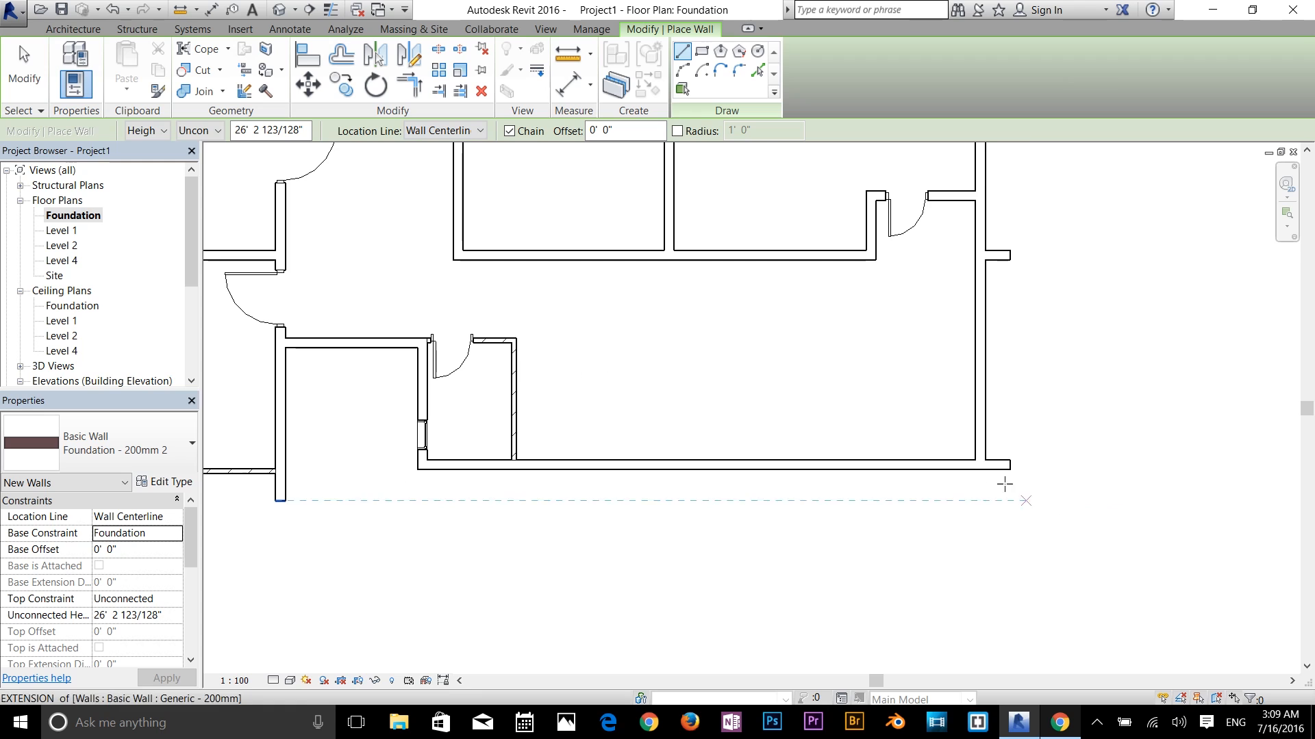
left_click(983, 467)
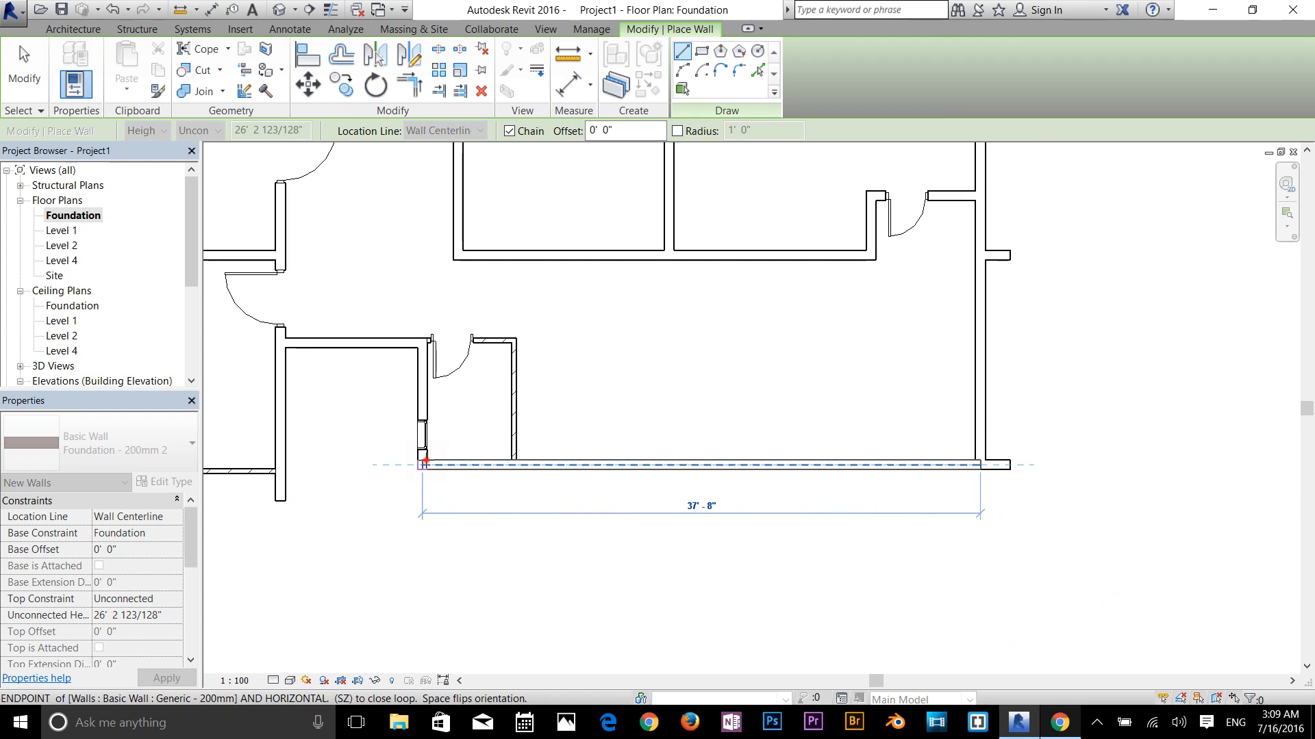
left_click(422, 465)
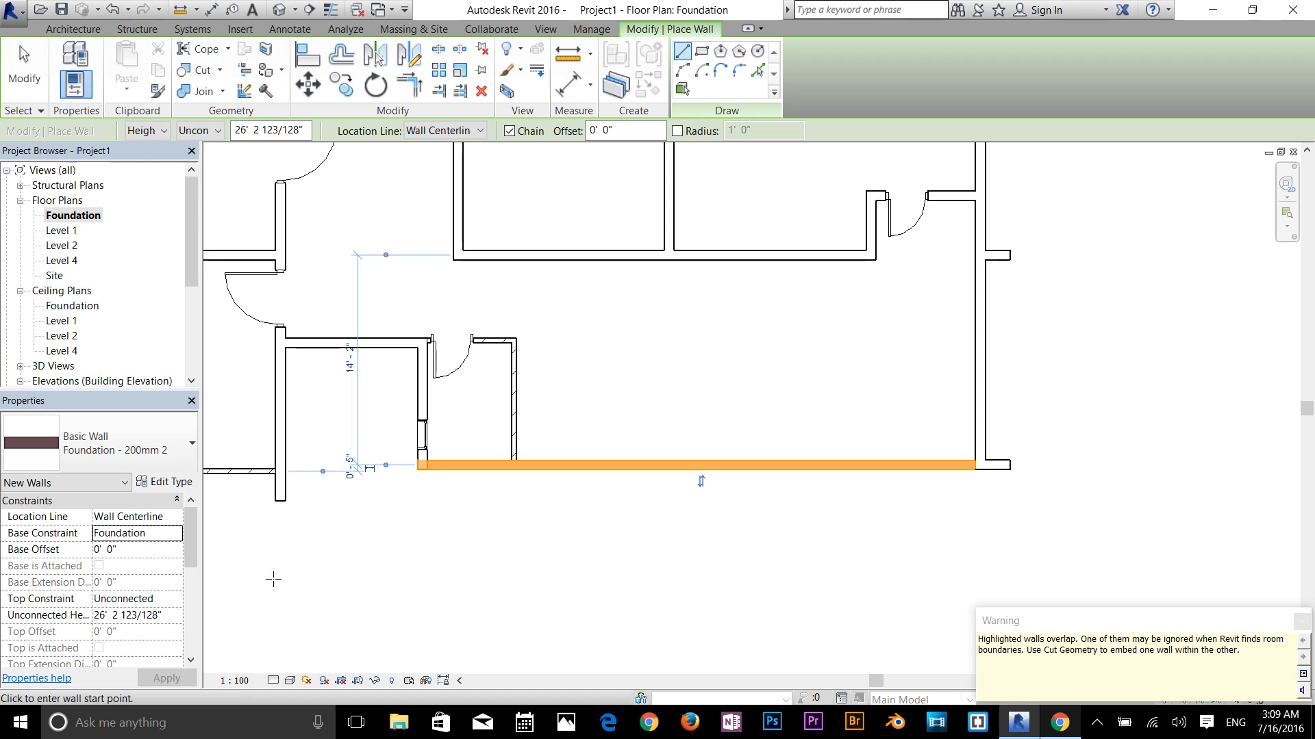
Set the top constraint for new foundation walls to Up to level: Level 1
left_click(168, 600)
left_click(180, 600)
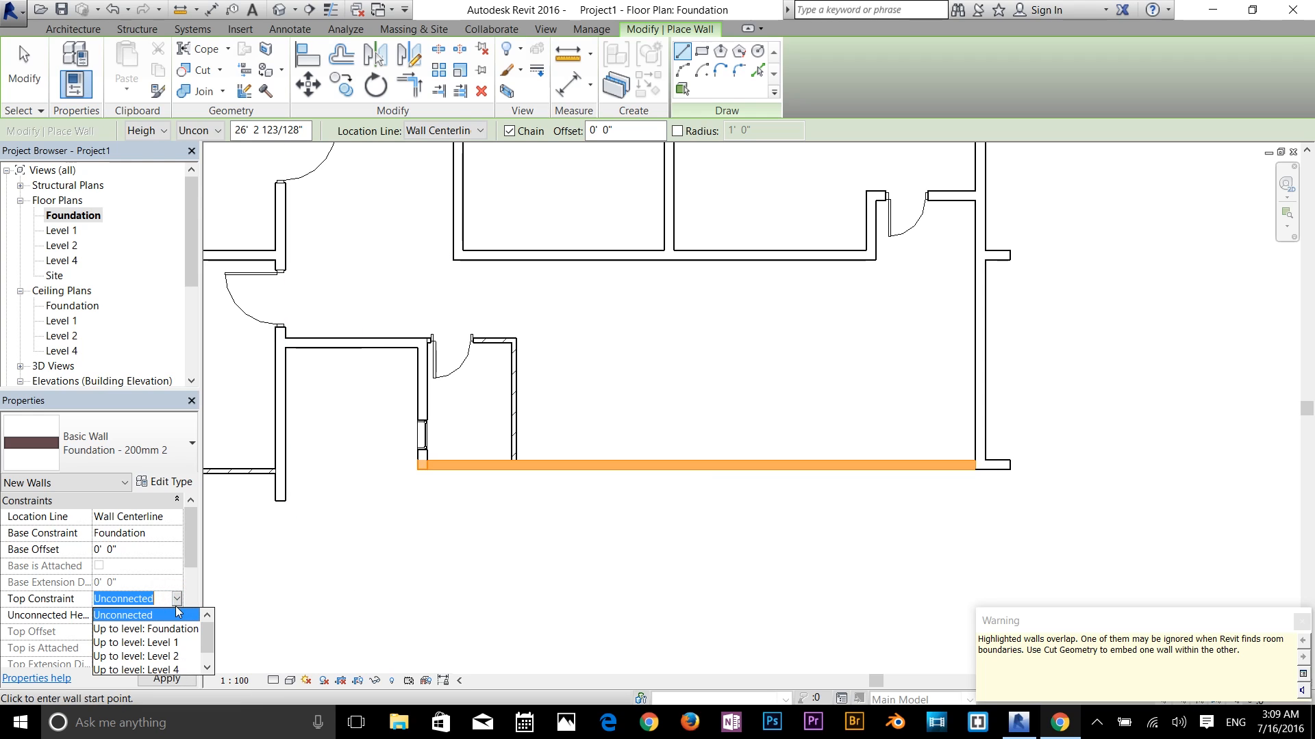
left_click(170, 644)
left_click(167, 679)
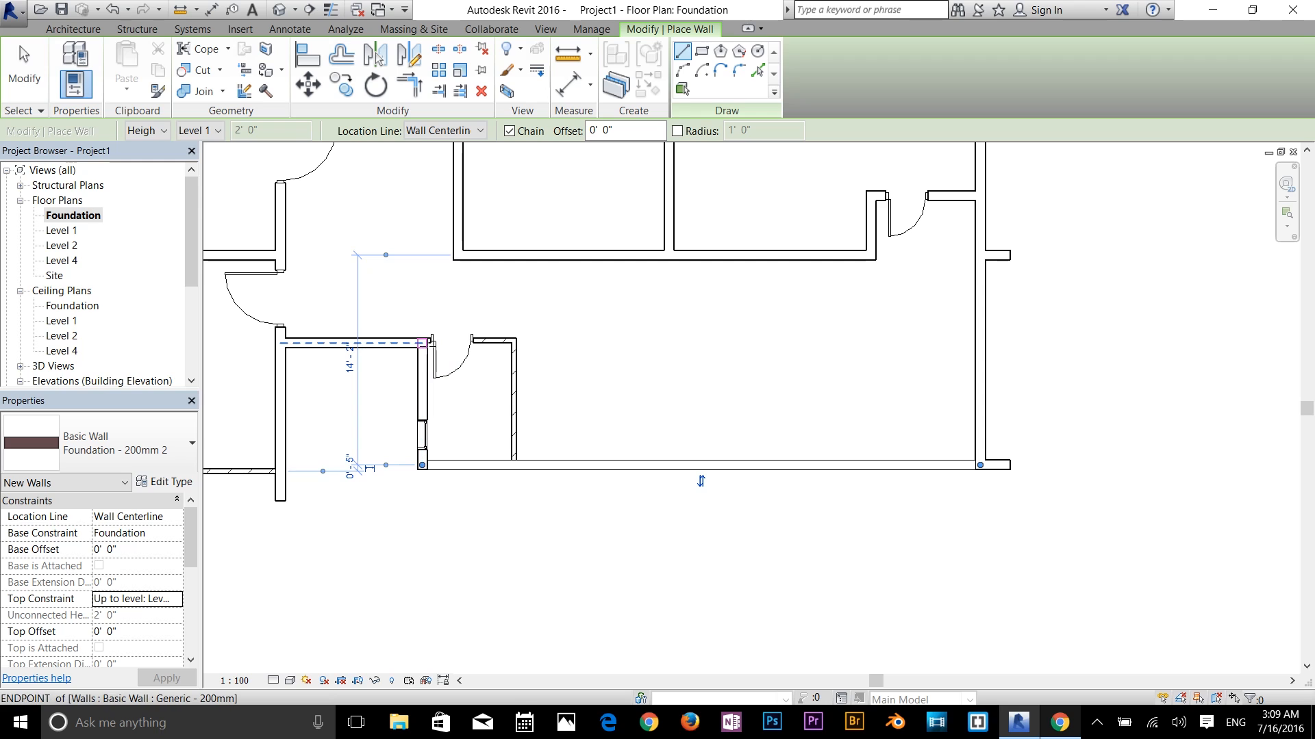
Draw chained Foundation - 200mm 2 walls along the entry's upper wall, about 9' 7" long, and about 8' 7" down the adjoining side wall
left_click(425, 344)
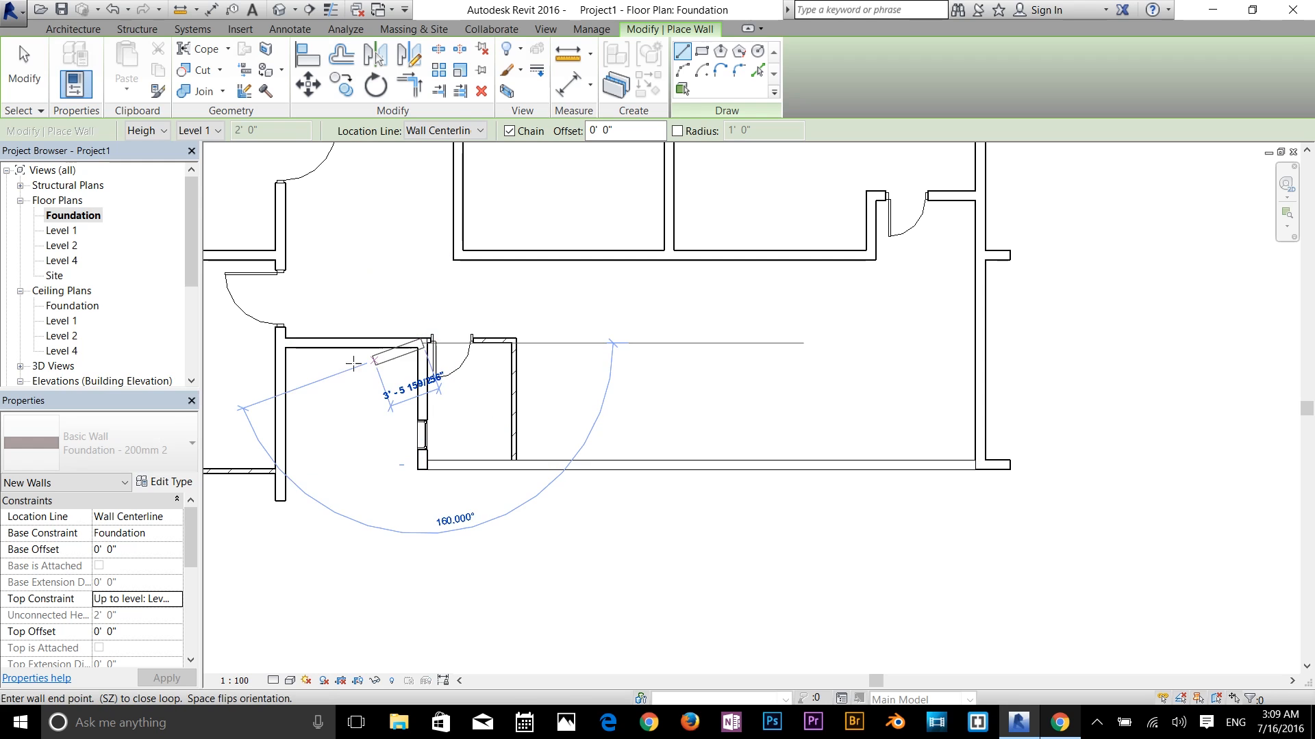
left_click(283, 342)
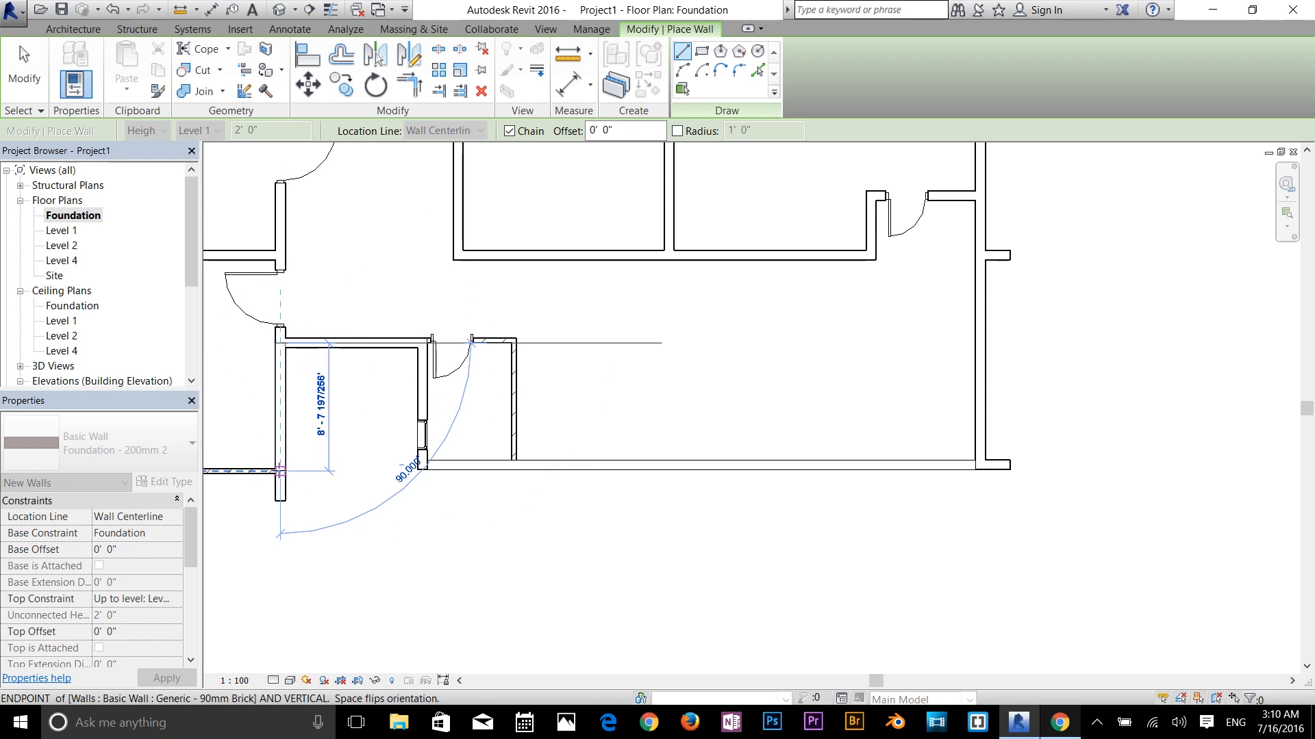
left_click(279, 471)
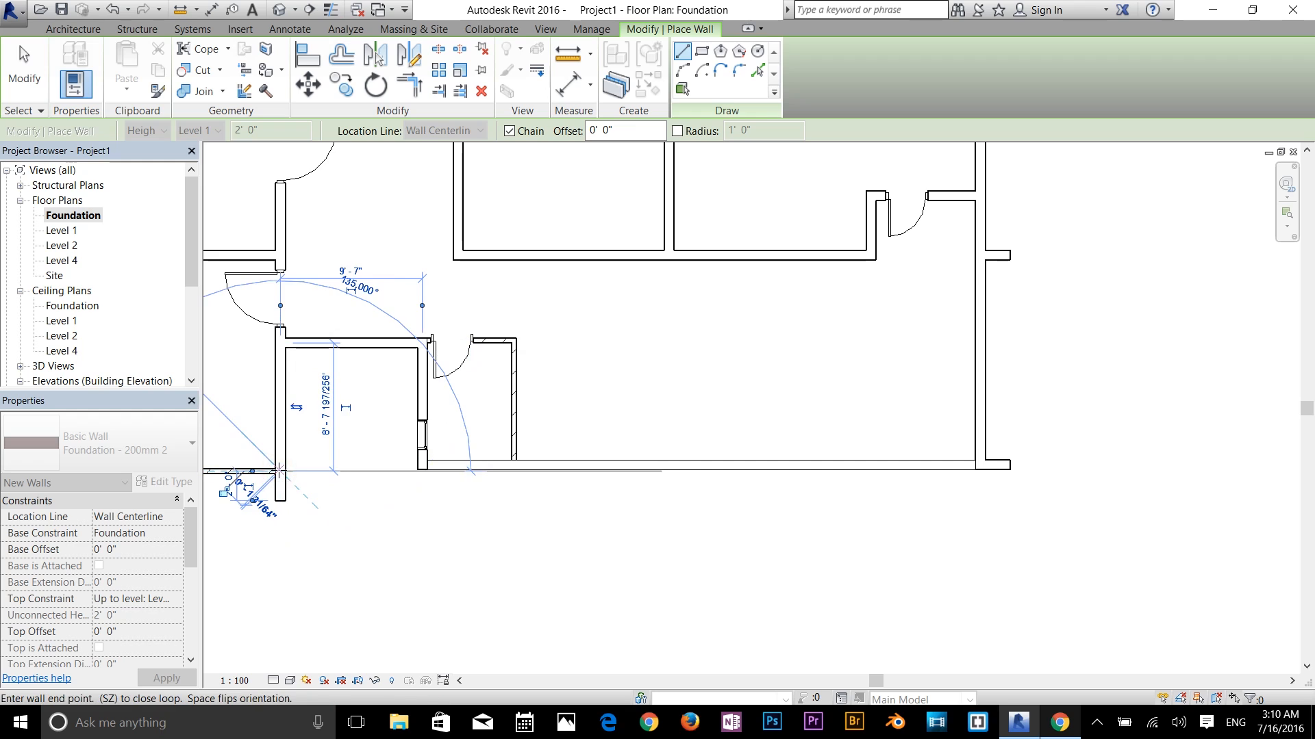
Continue the foundation wall around the lower-left room: about 12' 1" along its brick wall, up its outer side, and 12' 1" across its upper wall
middle_click_drag(274, 467, 883, 509)
scroll(884, 509, "up", 1)
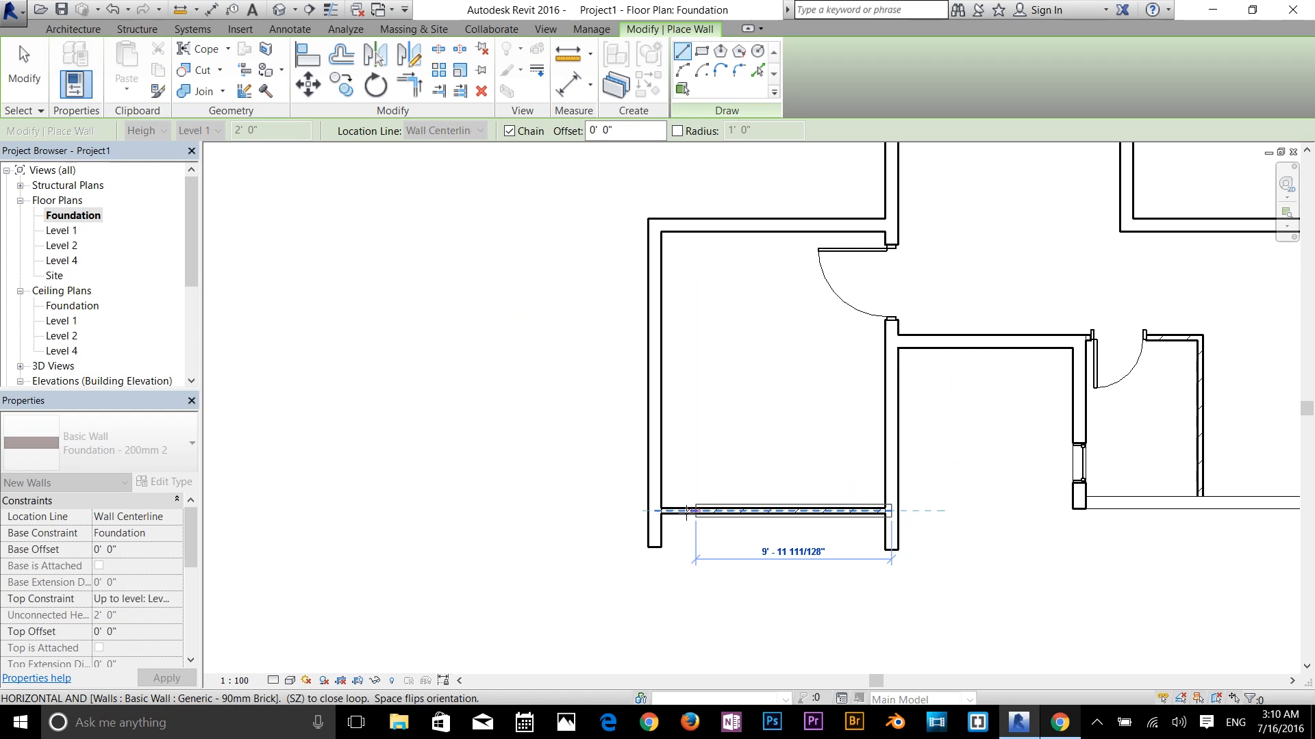
left_click(685, 511)
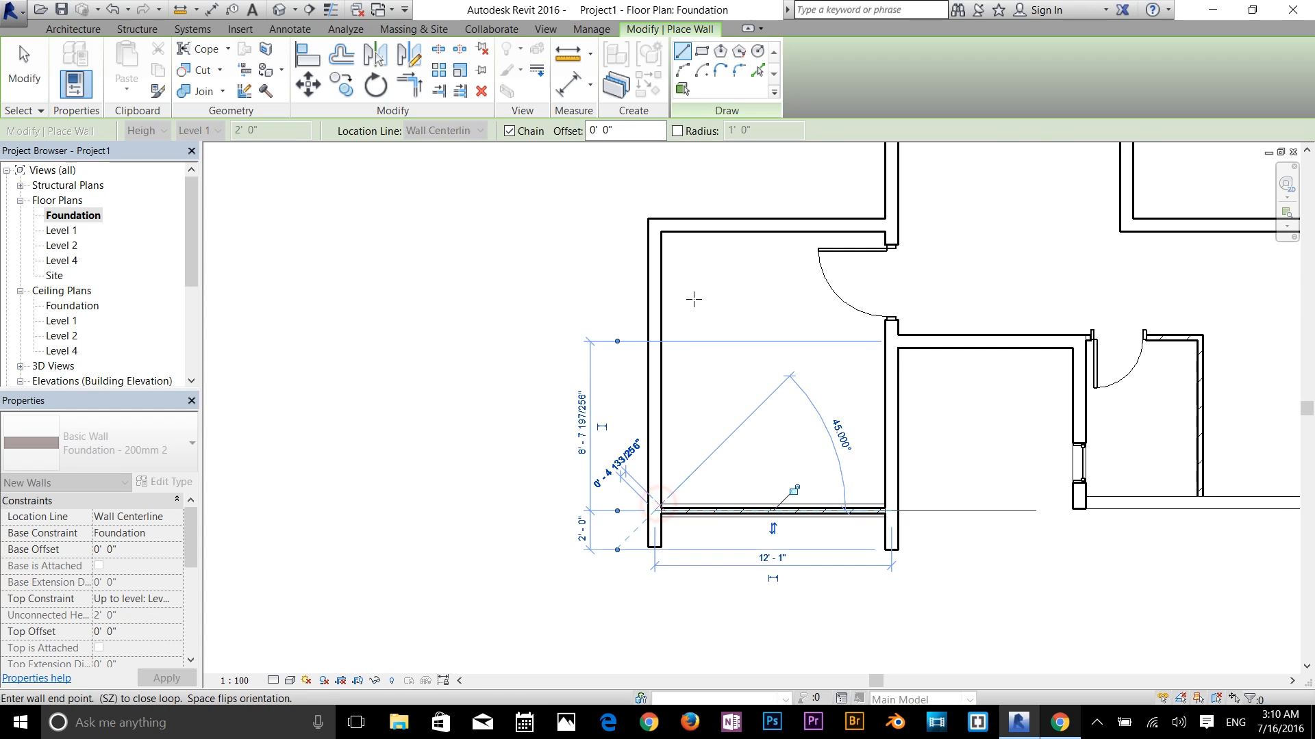
left_click(654, 224)
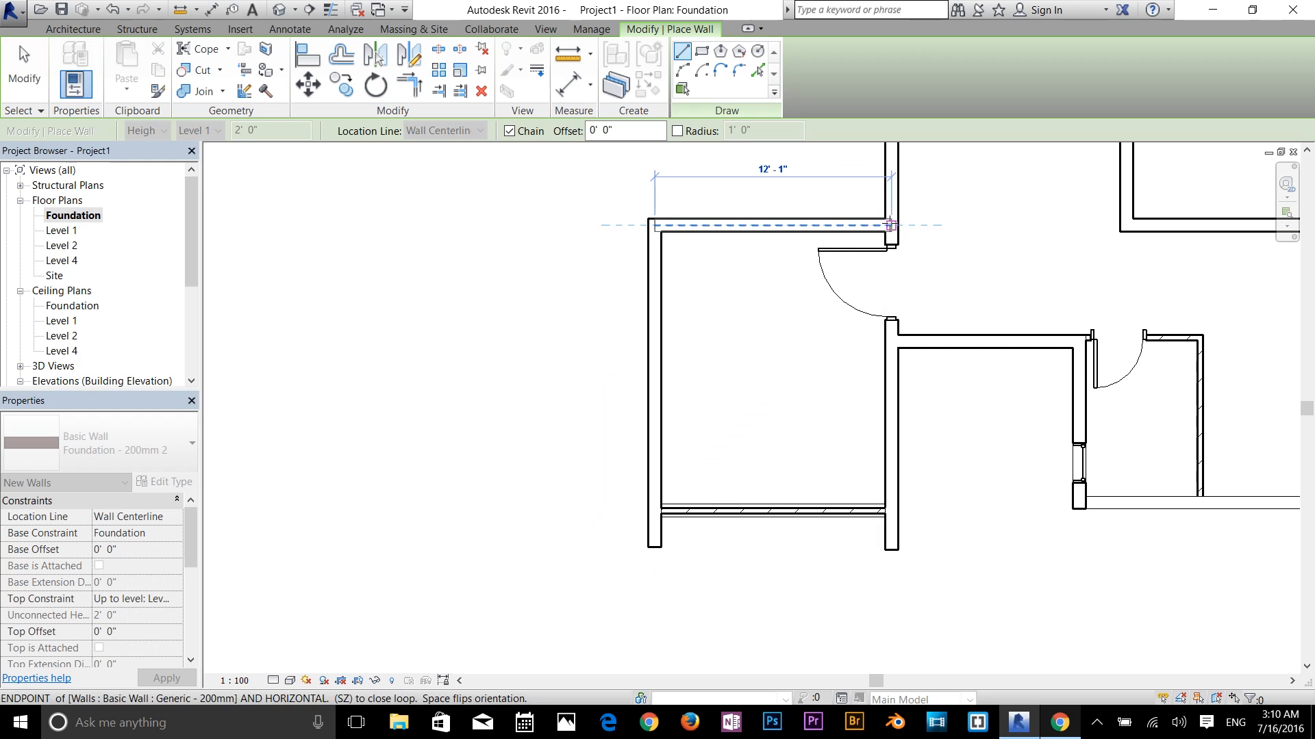
left_click(889, 224)
Continue the foundation wall up past the exterior door and about 11' 8" across the projecting room's upper wall, ending the chain at its far corner
scroll(917, 258, "down", 2)
middle_click_drag(918, 258, 761, 450)
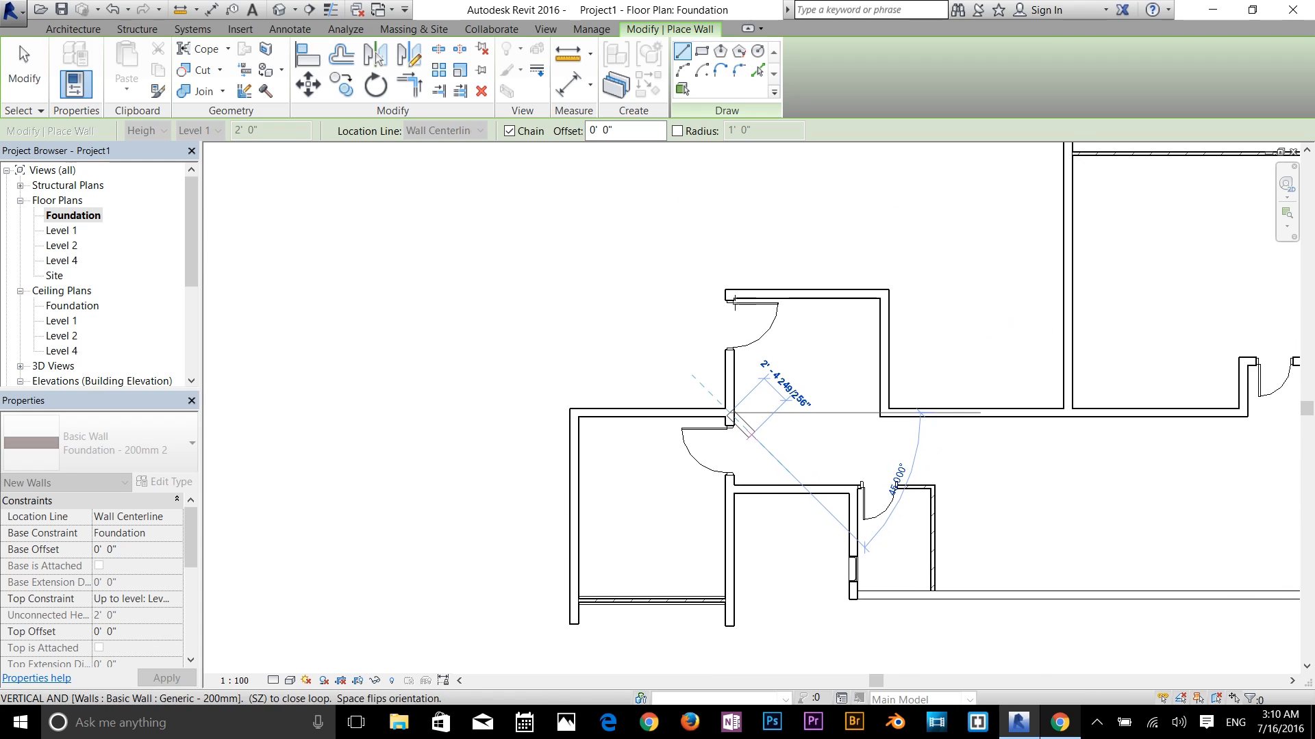
scroll(732, 308, "up", 3)
left_click(727, 291)
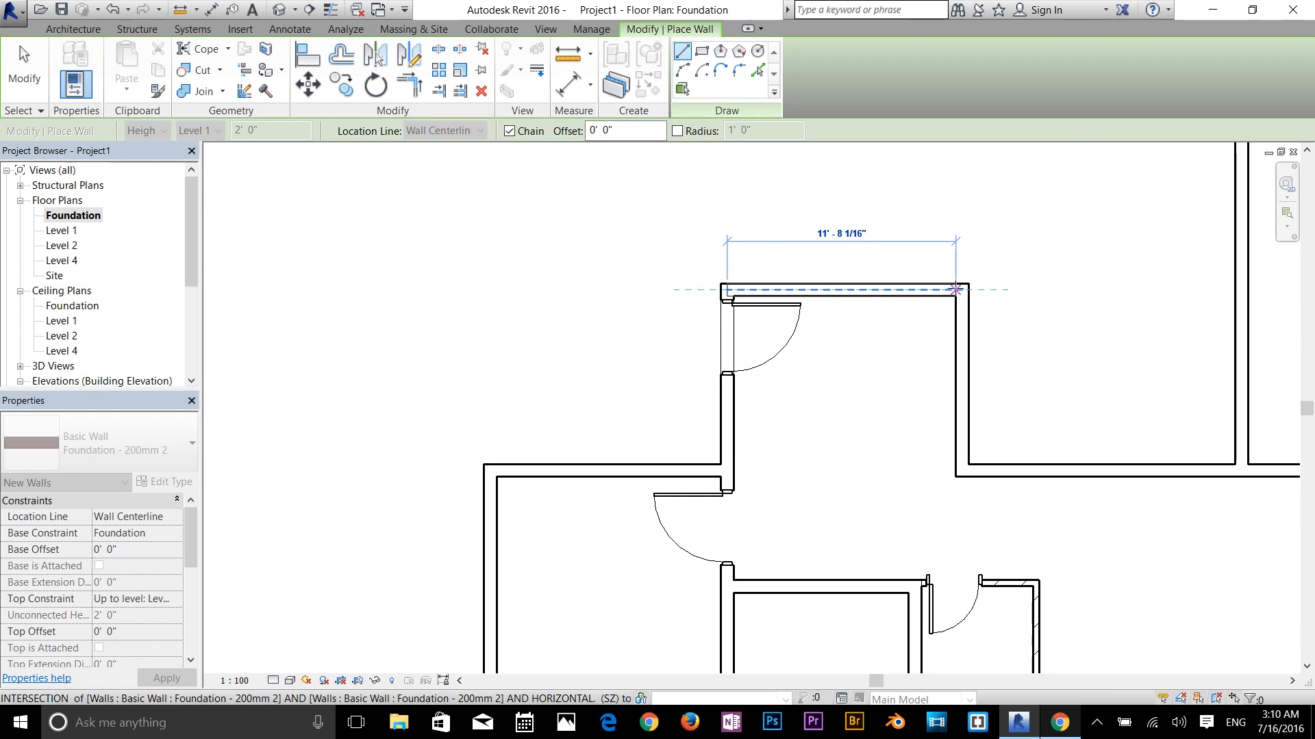
left_click(962, 290)
key("Escape")
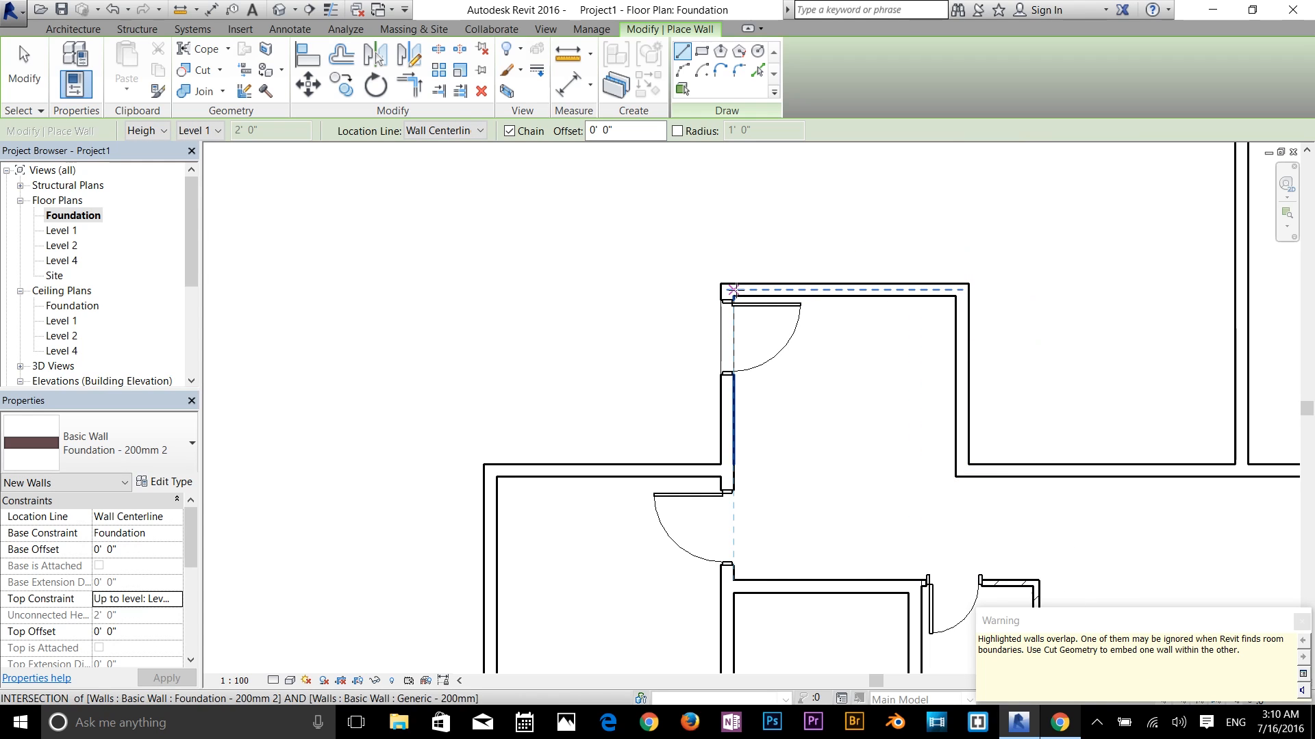
Draw foundation walls again across the projecting room's upper wall, down its far side, and about 14' 3" along the adjoining horizontal wall
left_click(727, 290)
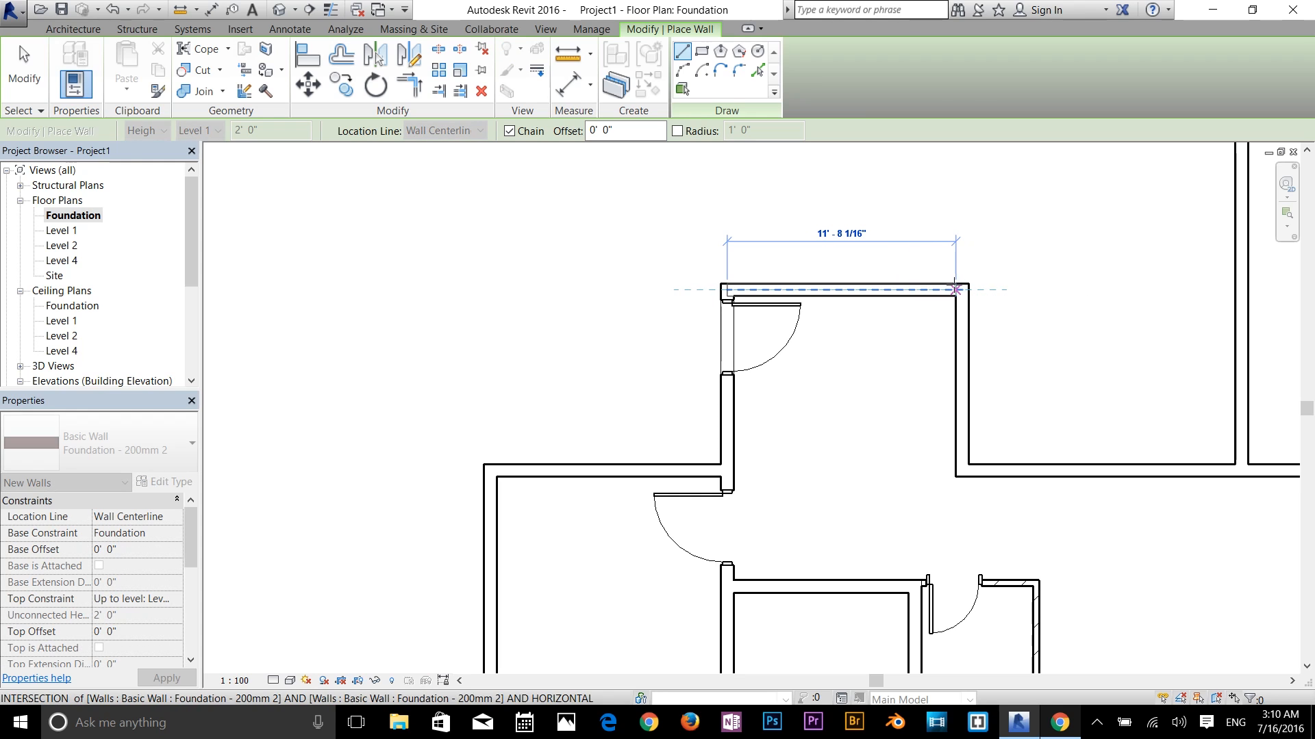
left_click(957, 291)
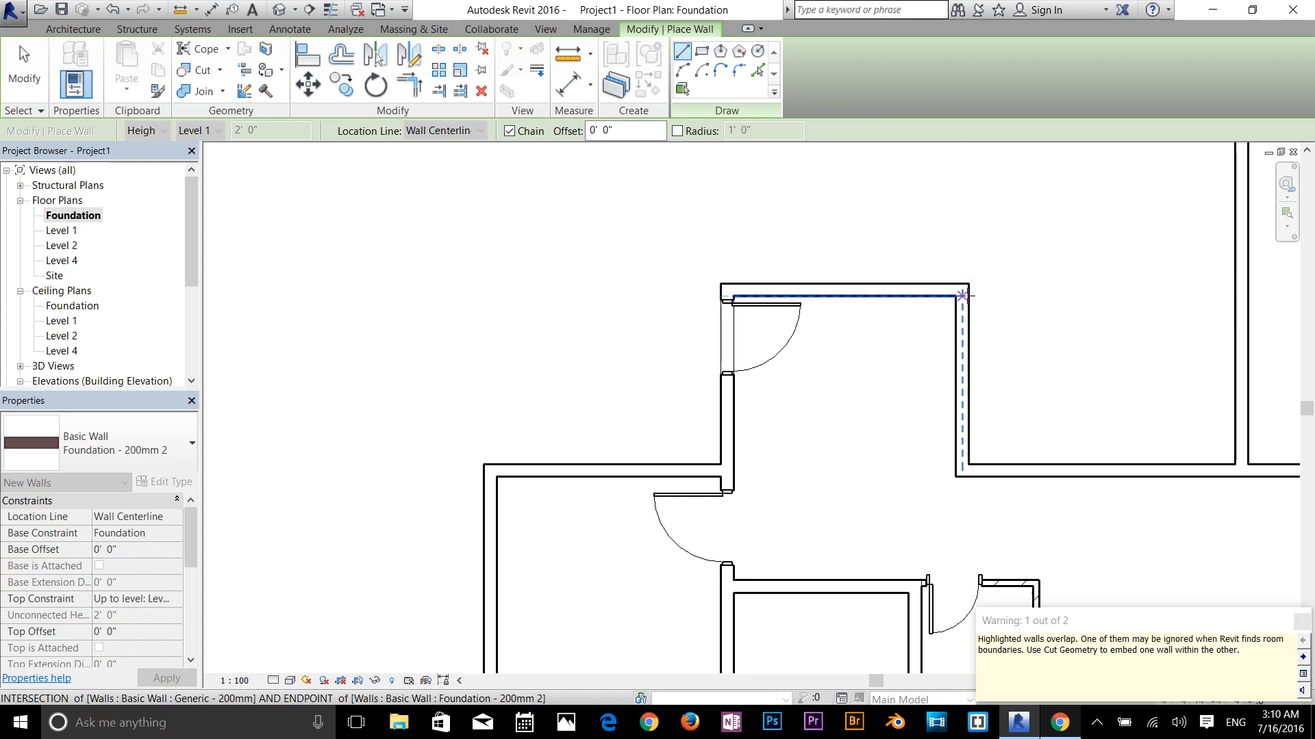
left_click(967, 292)
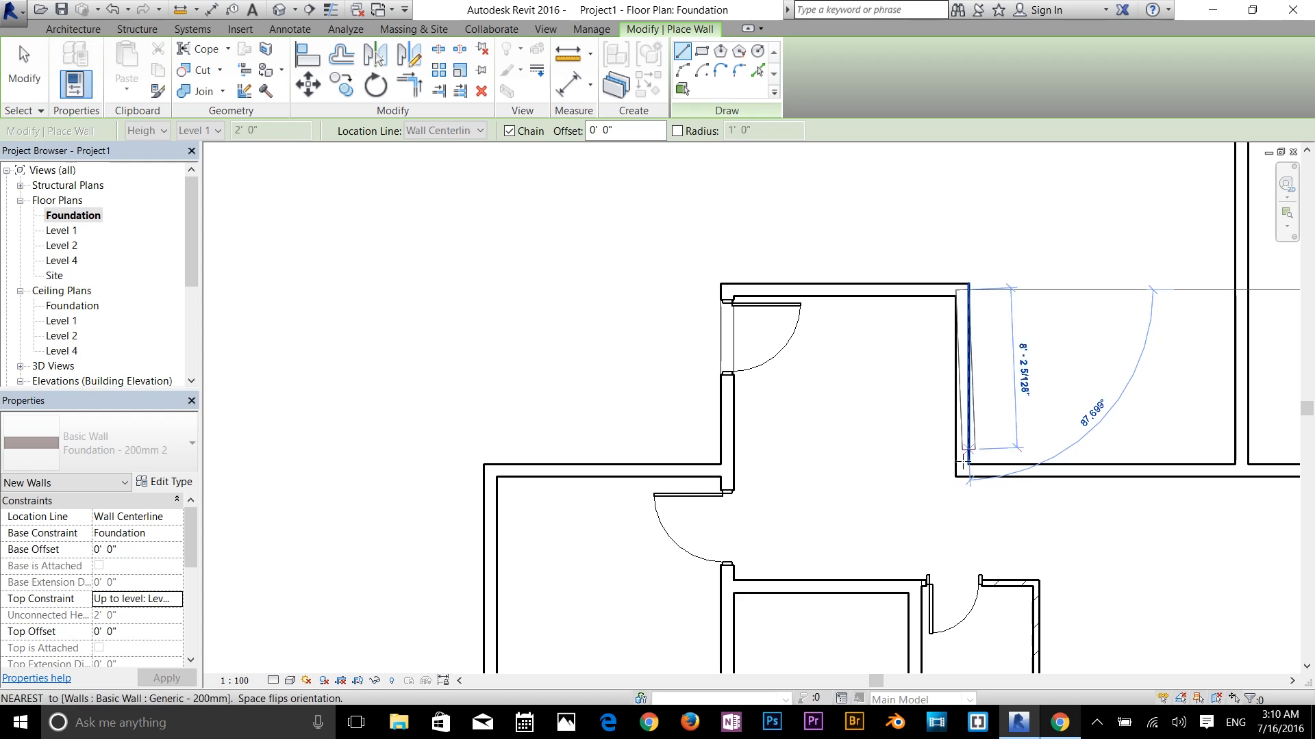
left_click(961, 470)
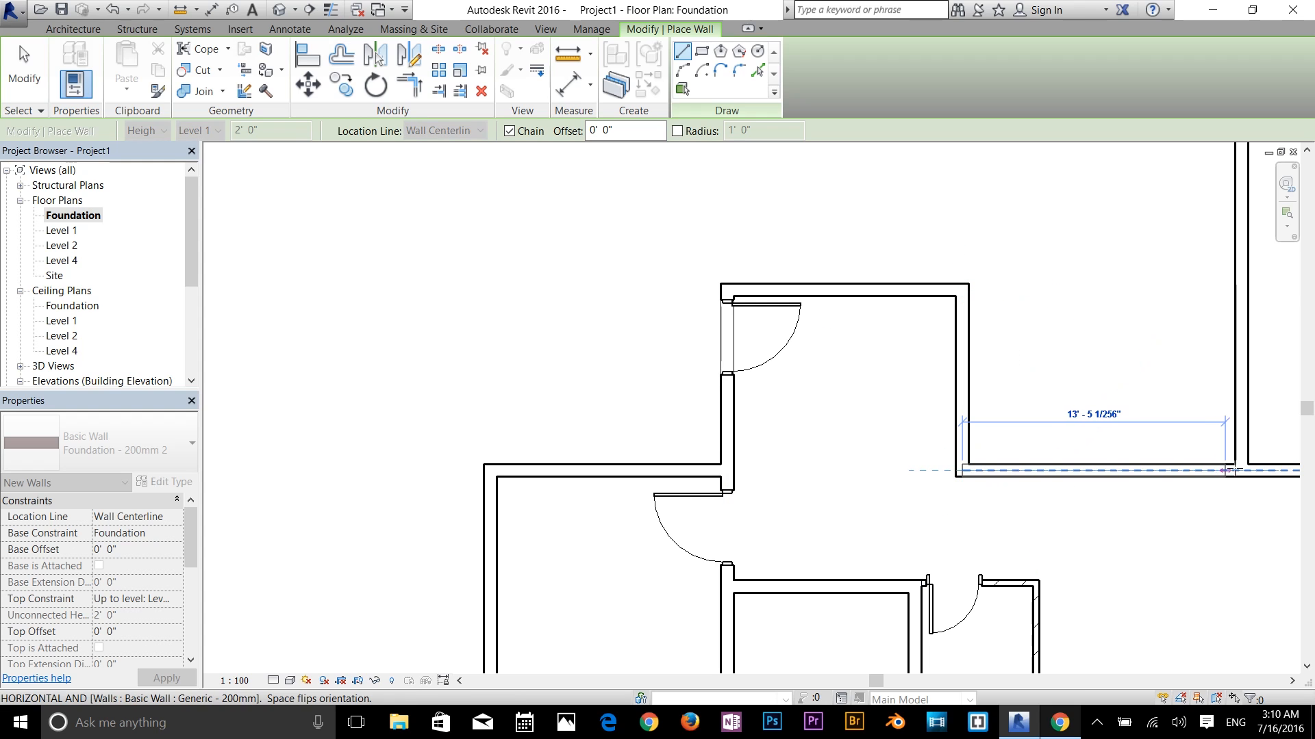
left_click(1236, 470)
Continue the foundation wall about 20' 1" up the large upper-right room's side wall and across its upper brick wall
scroll(1104, 381, "down", 3)
middle_click_drag(1064, 360, 774, 480)
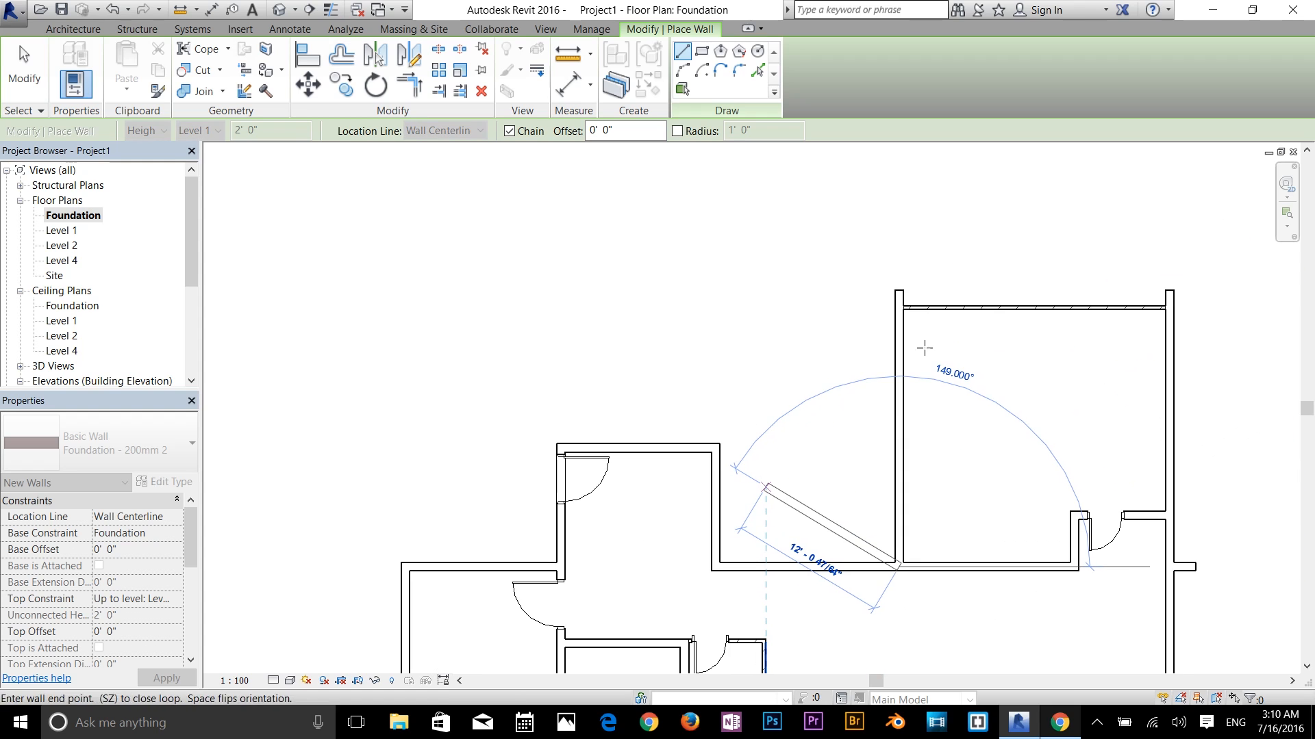
scroll(917, 311, "up", 1)
scroll(916, 312, "up", 1)
left_click(892, 299)
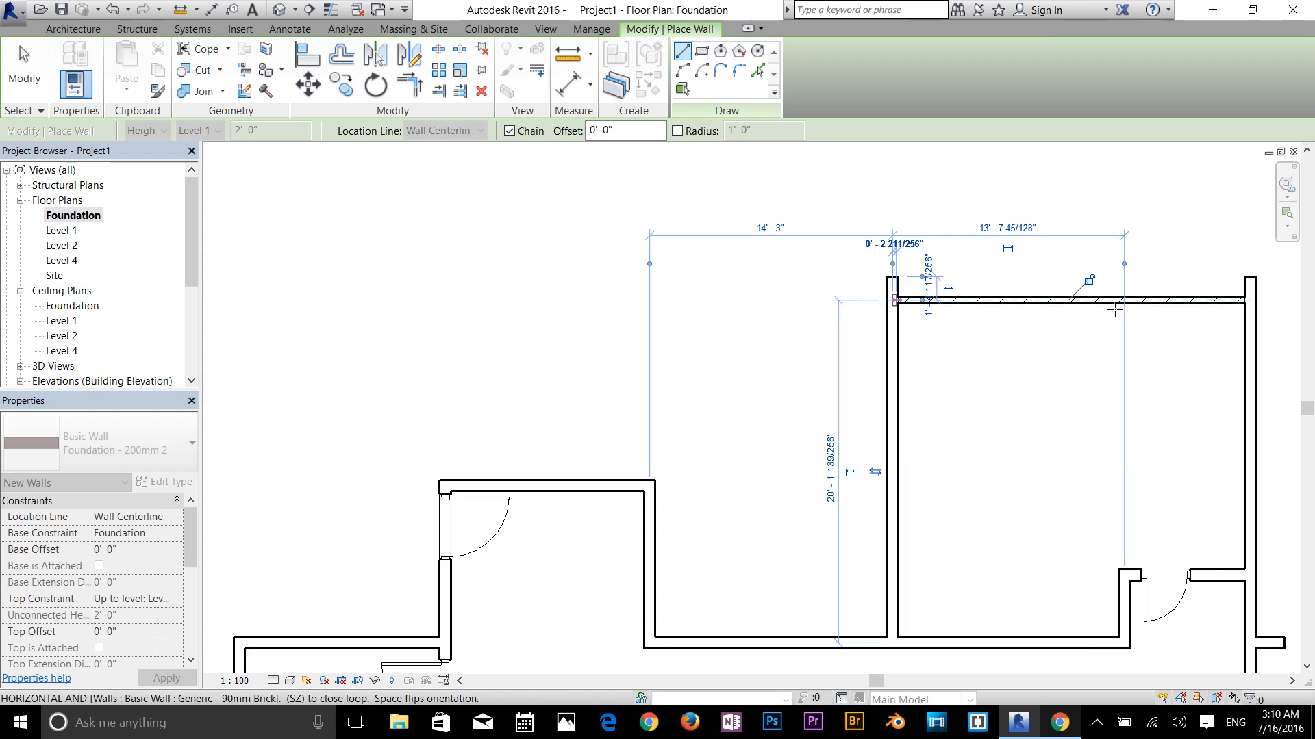
left_click(1249, 300)
Draw the last foundation wall about 34' 3" down the house's long outer side to the lower corner and end wall placement
scroll(1249, 334, "down", 1)
middle_click_drag(1229, 353, 855, 178)
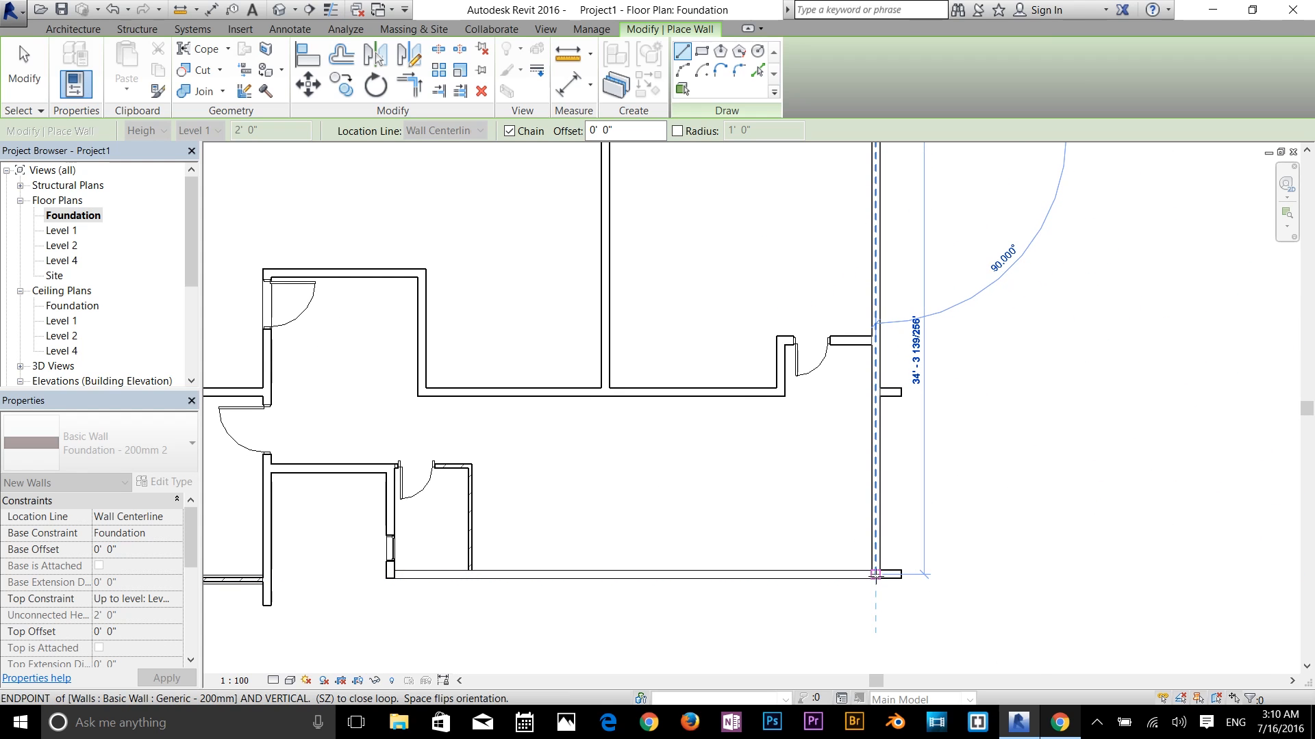
left_click(878, 576)
right_click(894, 463)
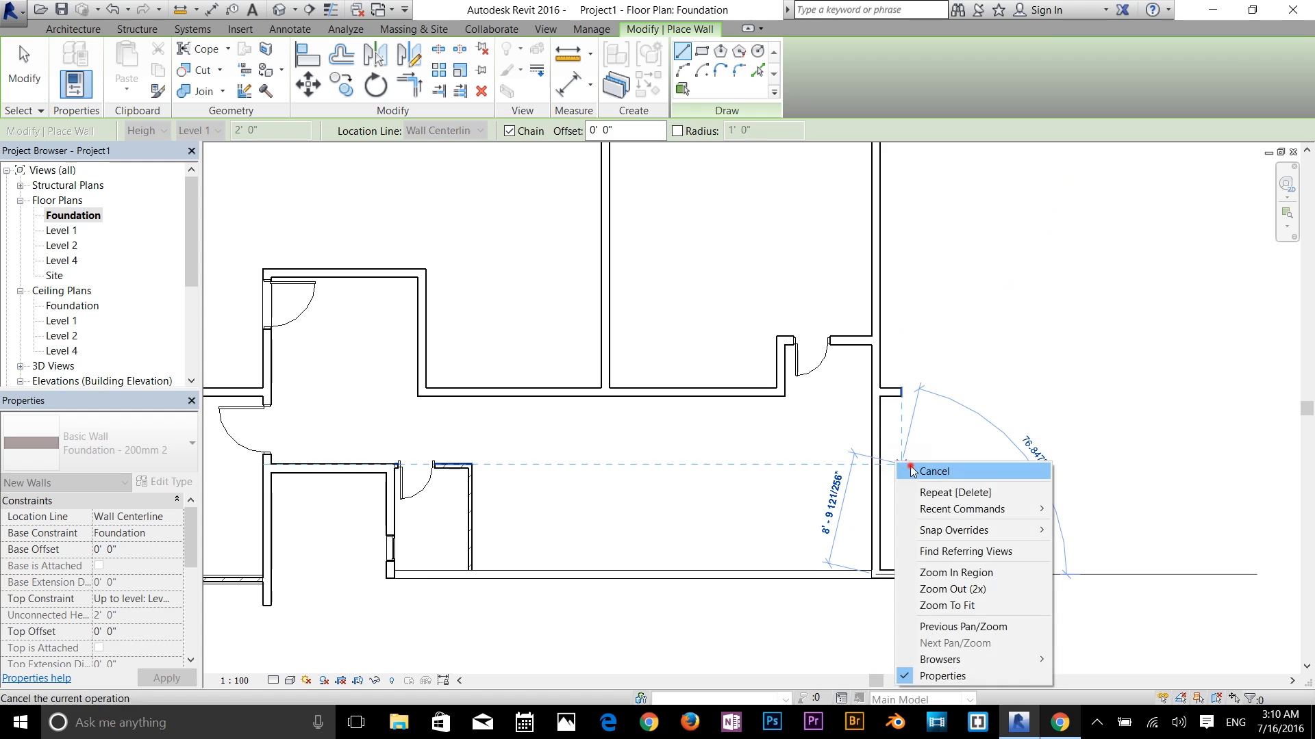
left_click(940, 472)
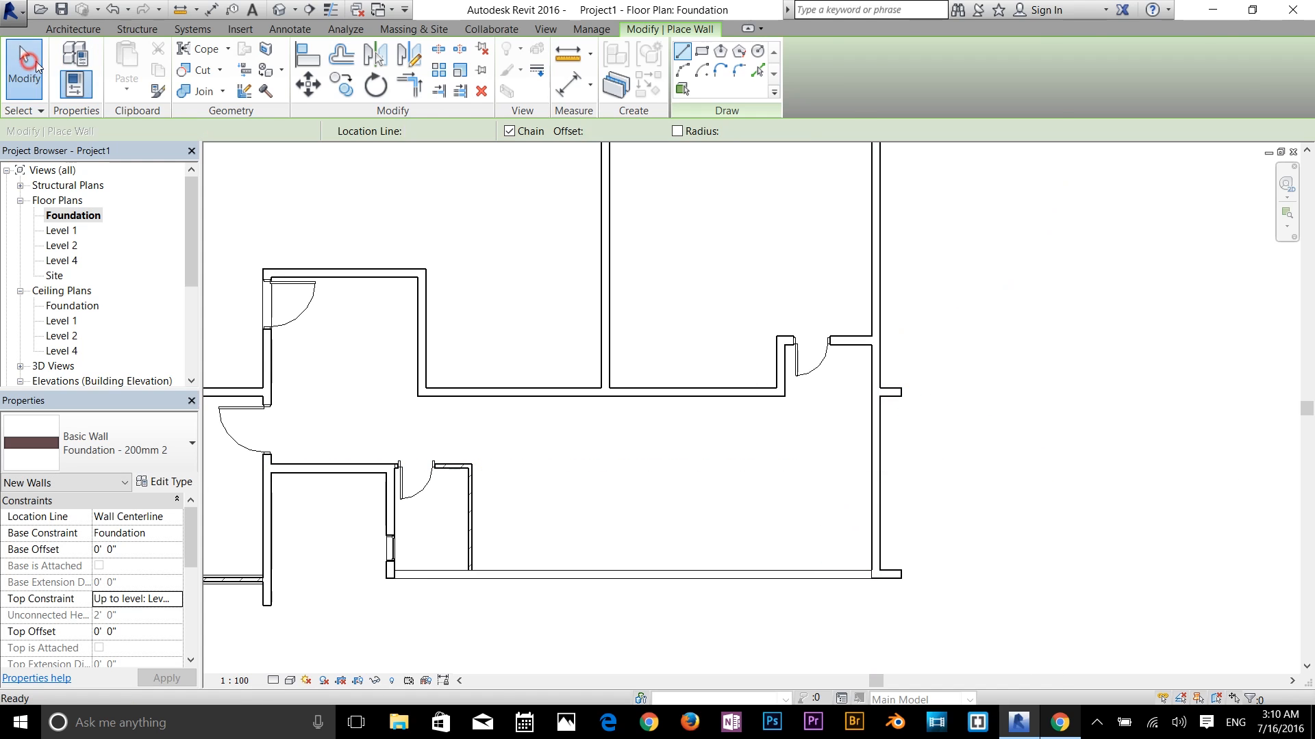
left_click(24, 68)
In the 3D view, set the top constraint of the two overly tall foundation walls to Up to level: Level 1
left_click(281, 10)
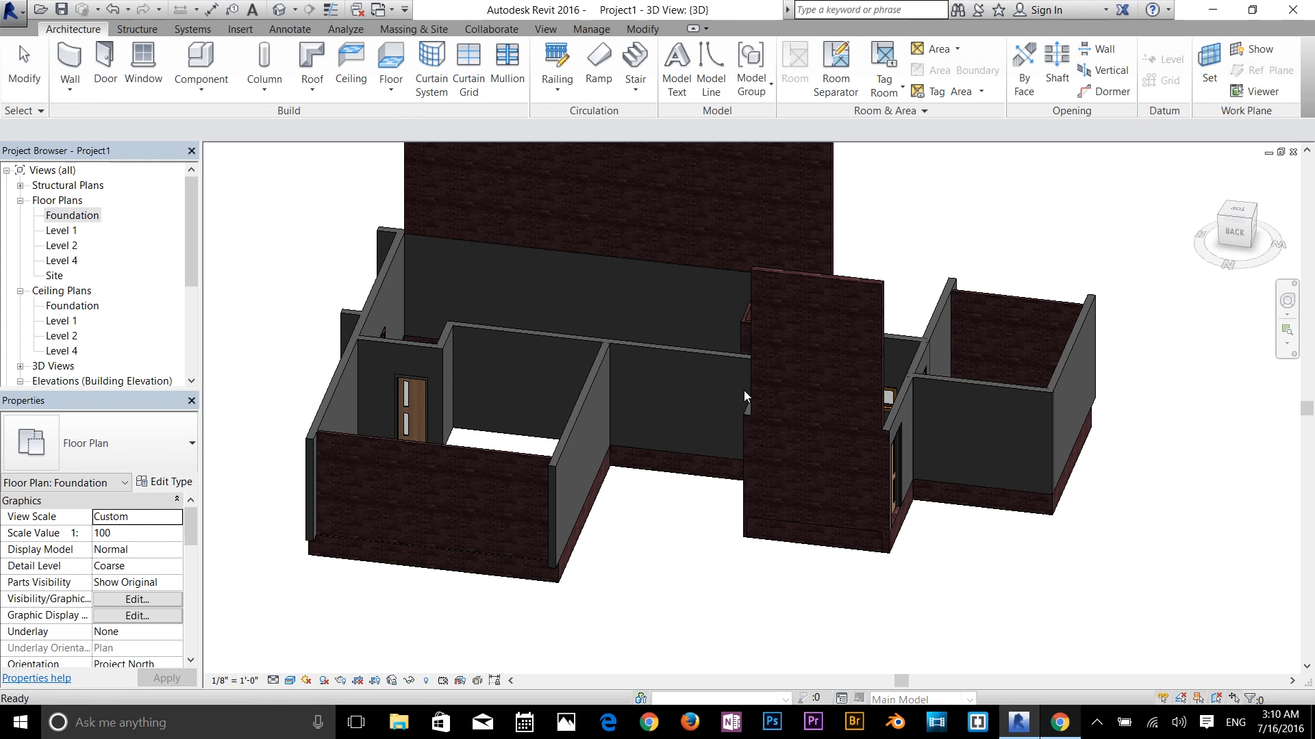
scroll(743, 391, "down", 2)
middle_click_drag(712, 418, 747, 401)
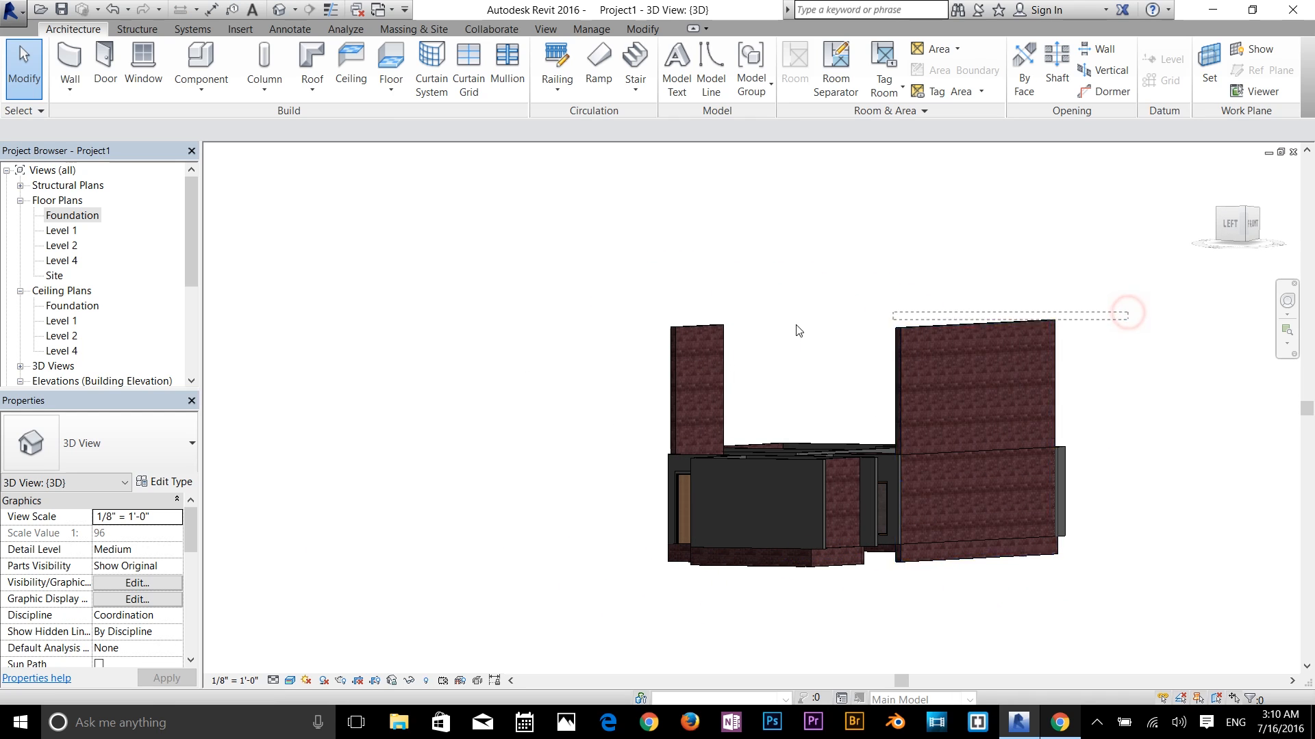
left_click_drag(796, 330, 603, 363)
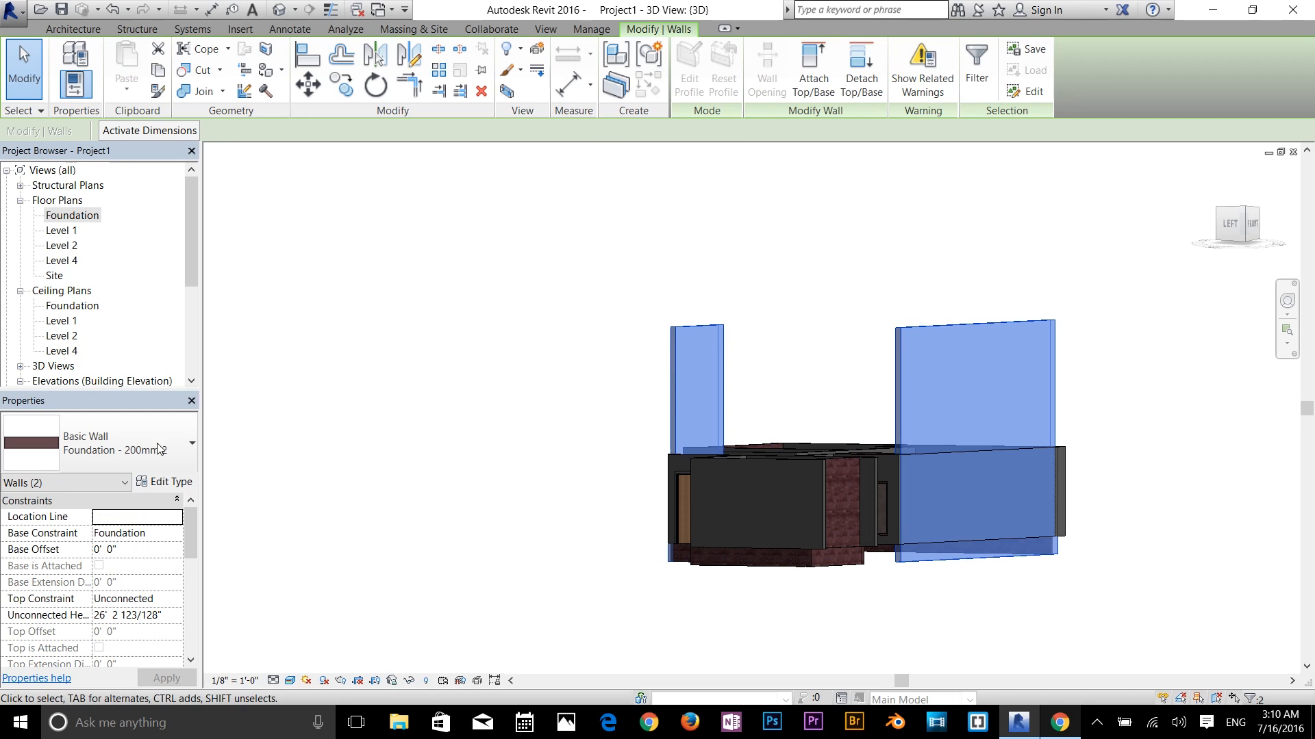
left_click(146, 597)
left_click(177, 600)
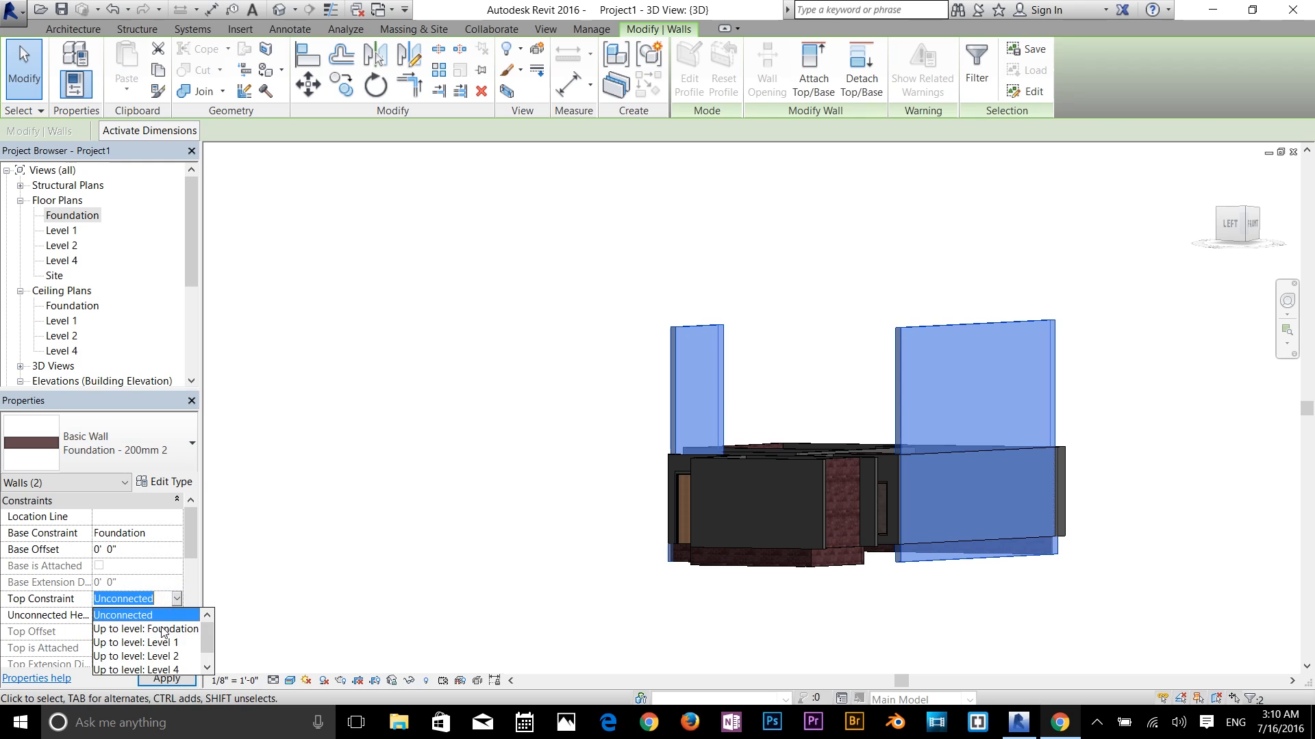
left_click(162, 639)
left_click(167, 678)
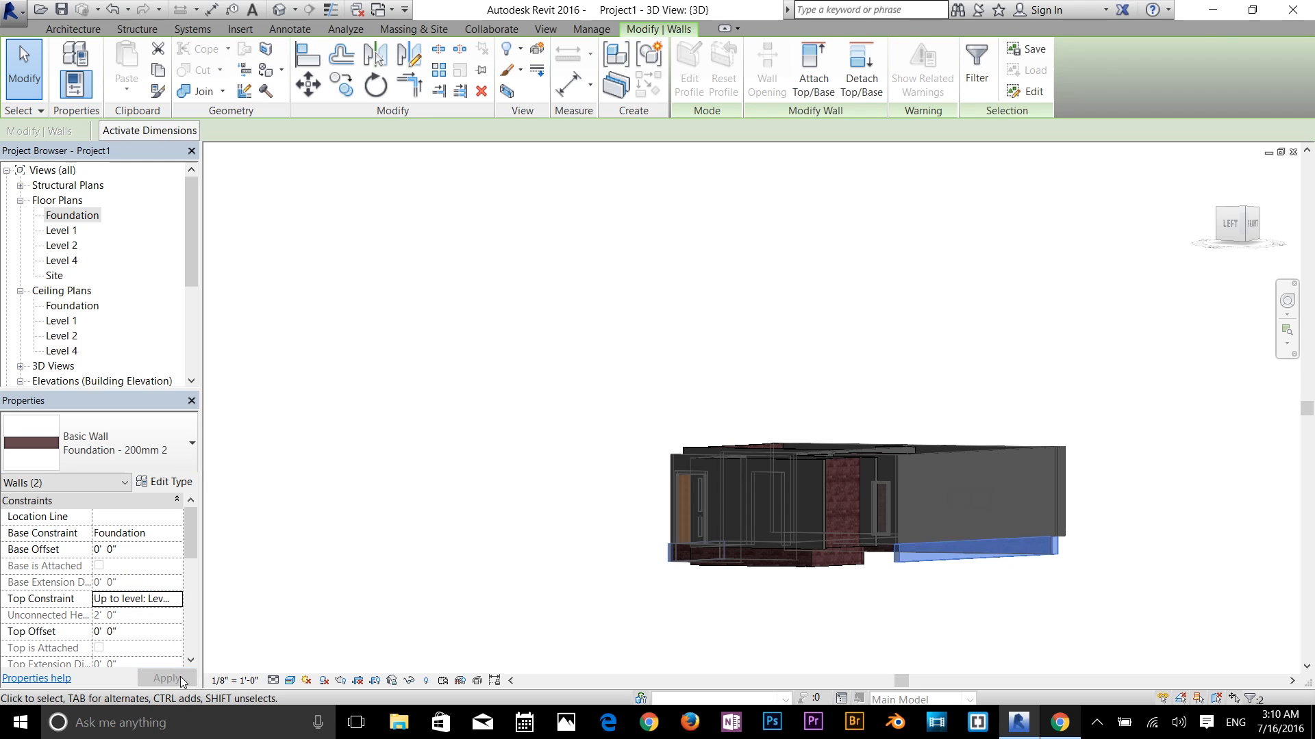
left_click(713, 588)
Examine the foundation walls in 3D from the back, left, above and underneath for gaps or height mismatches
middle_click_drag(861, 616, 901, 582, "shift")
scroll(901, 585, "up", 6)
scroll(965, 587, "up", 5)
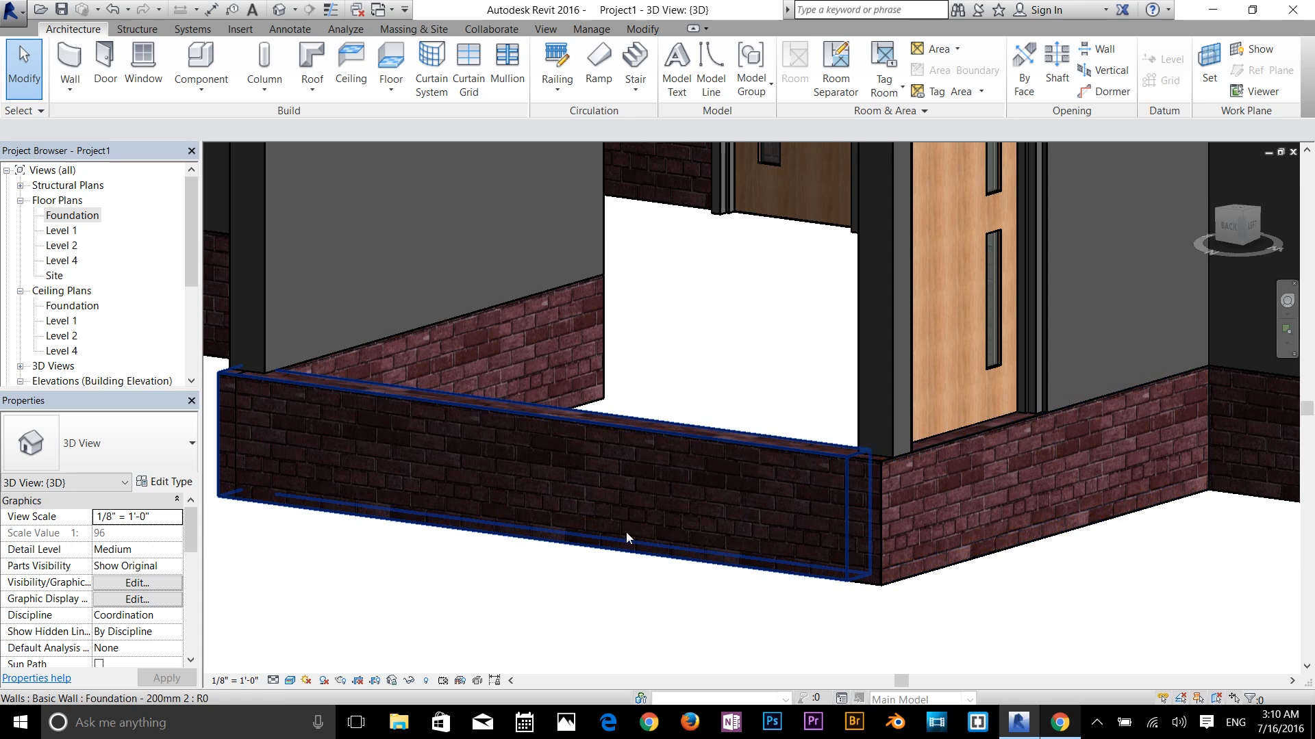
scroll(581, 521, "down", 4)
middle_click_drag(455, 529, 942, 504)
middle_click_drag(776, 470, 1078, 429, "shift")
middle_click_drag(894, 493, 1162, 365, "shift")
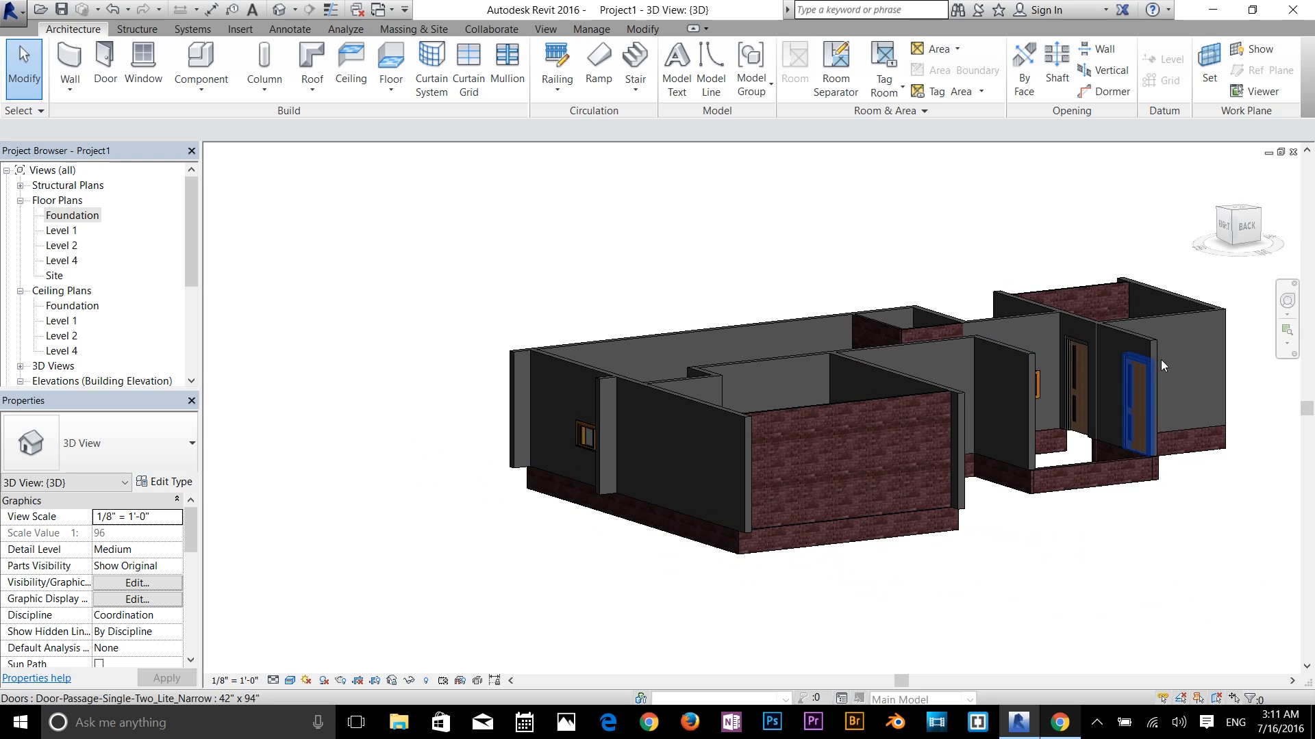
left_click(1245, 229)
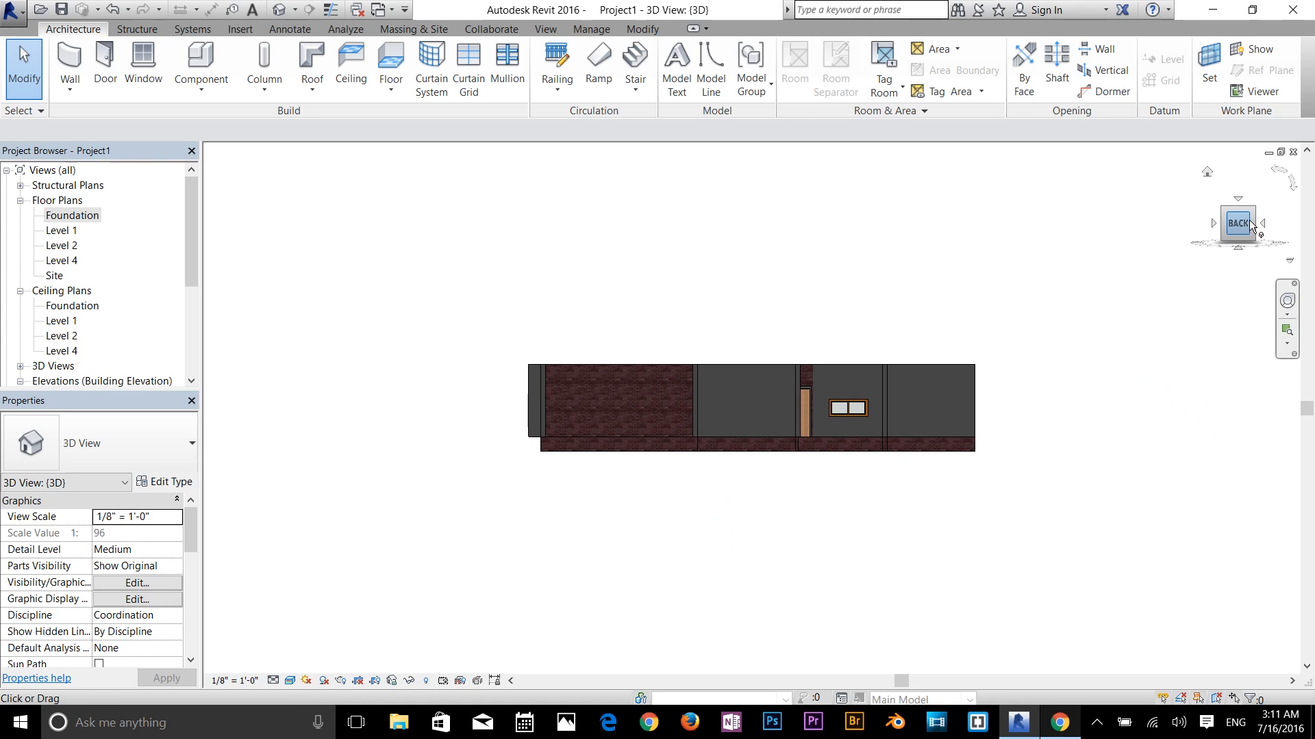
left_click(1253, 223)
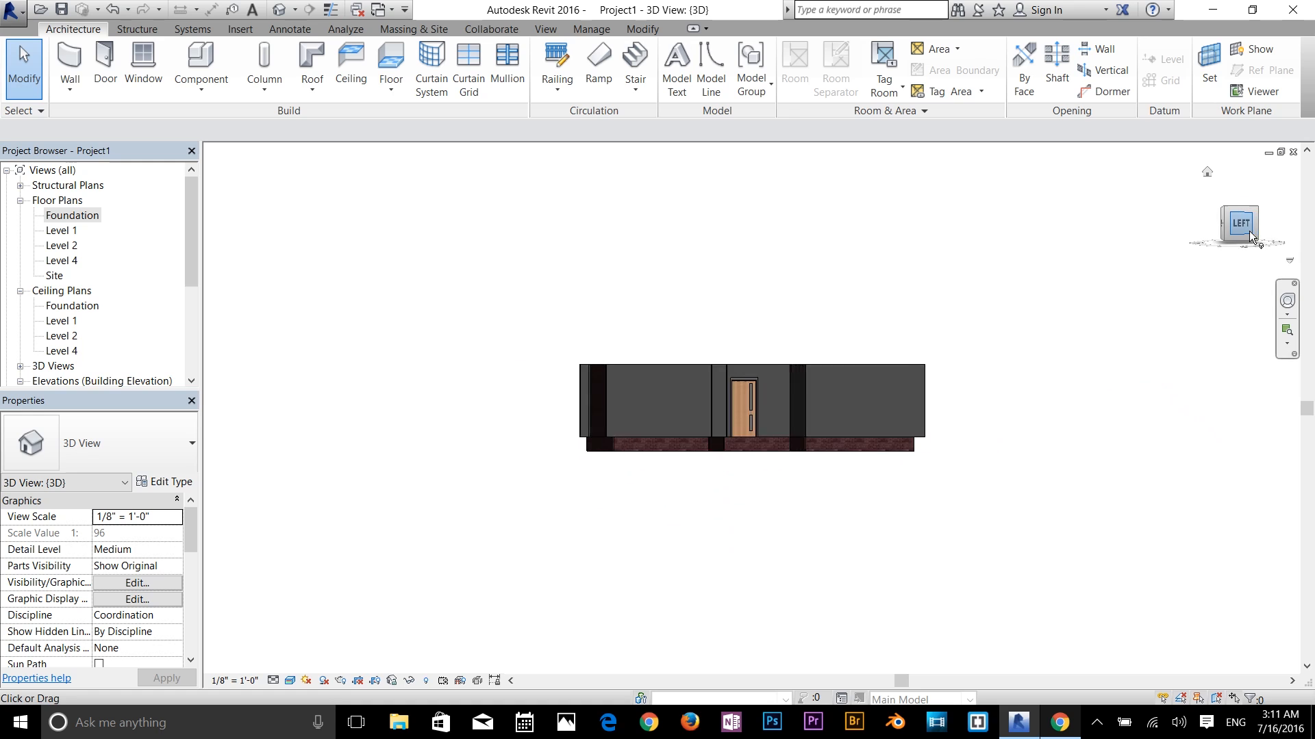
left_click(1240, 202)
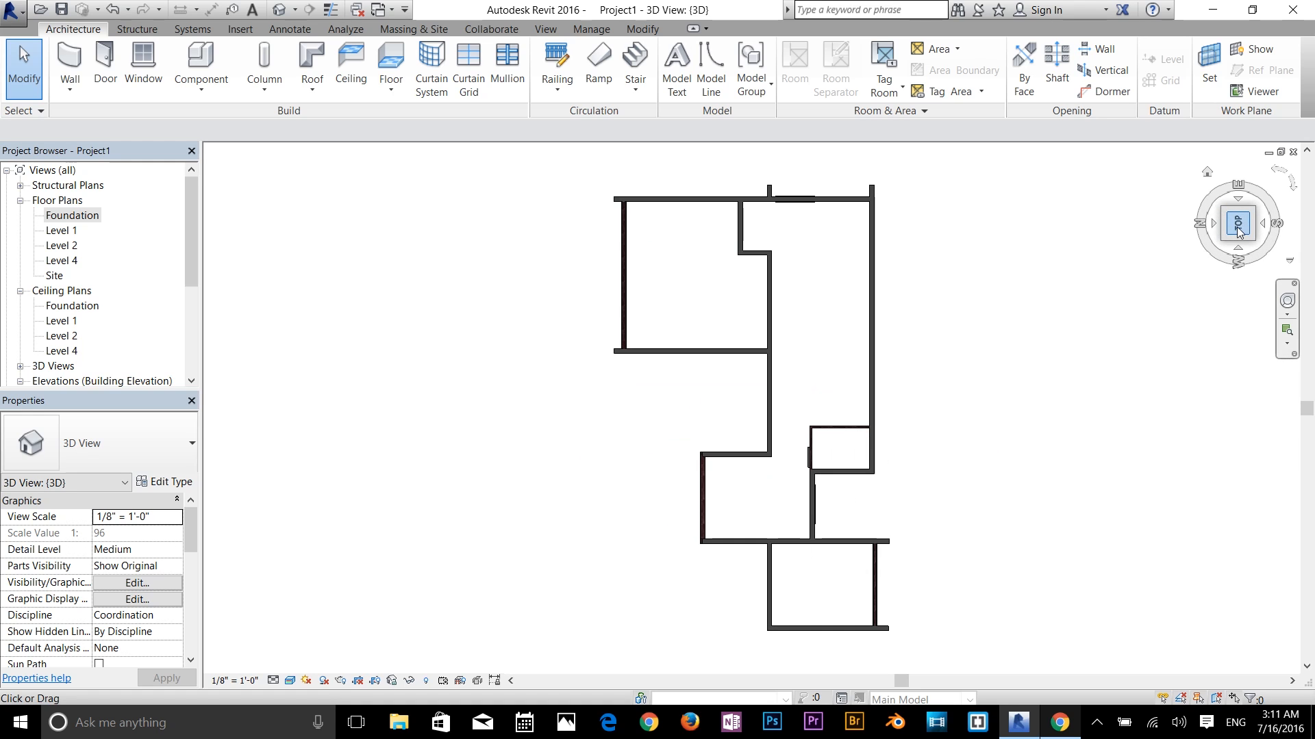
left_click(1226, 236)
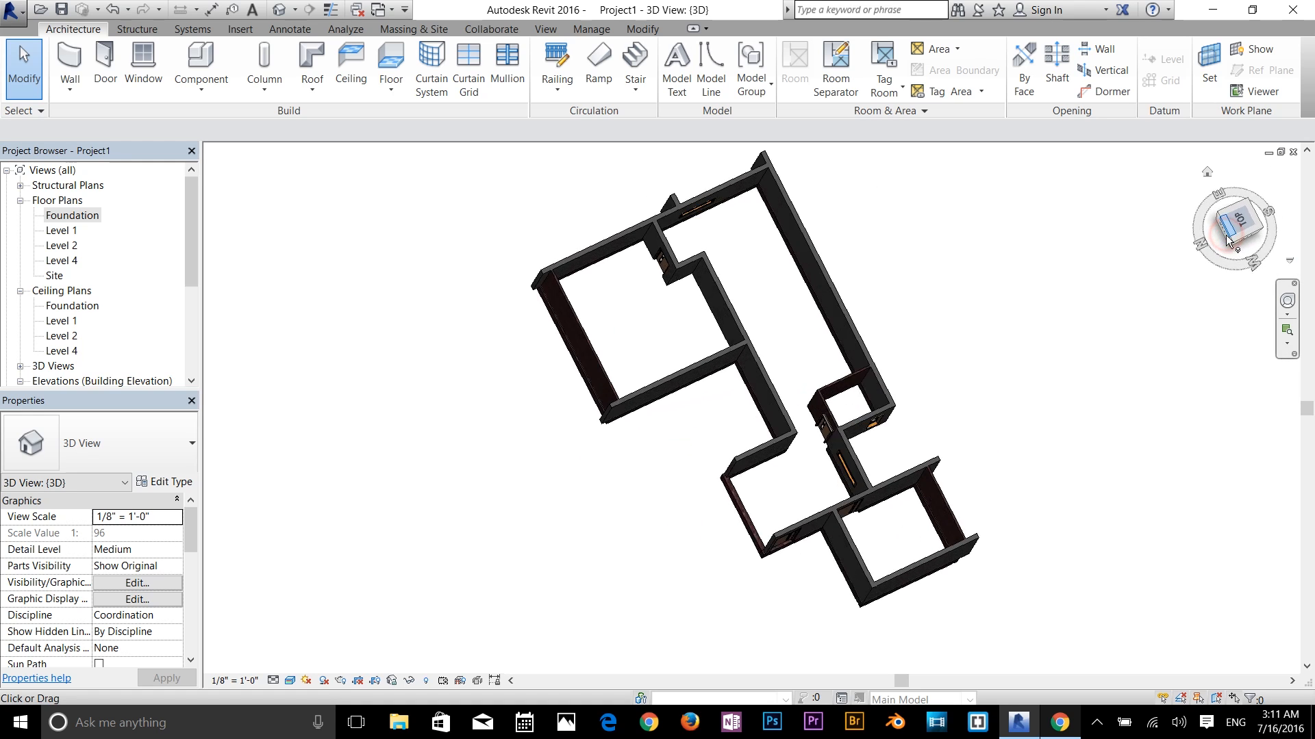
left_click(1223, 223)
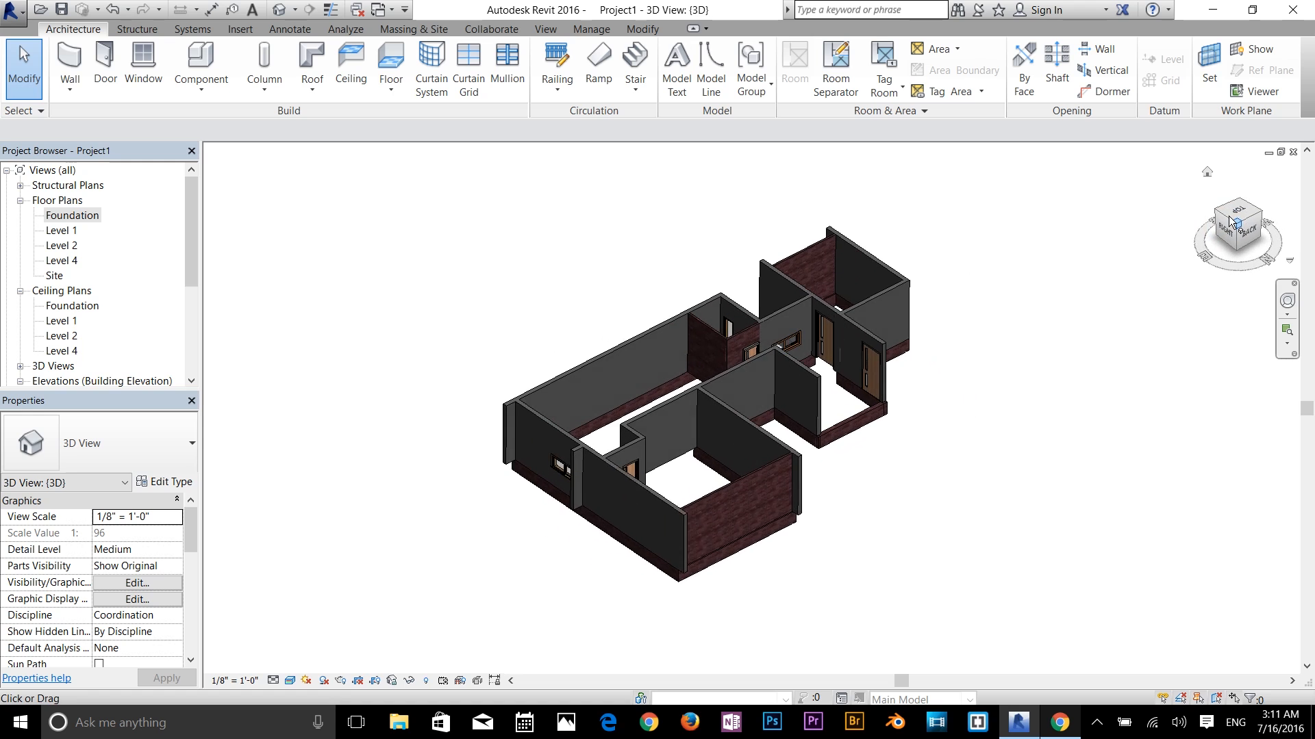
left_click(1238, 249)
scroll(651, 334, "up", 5)
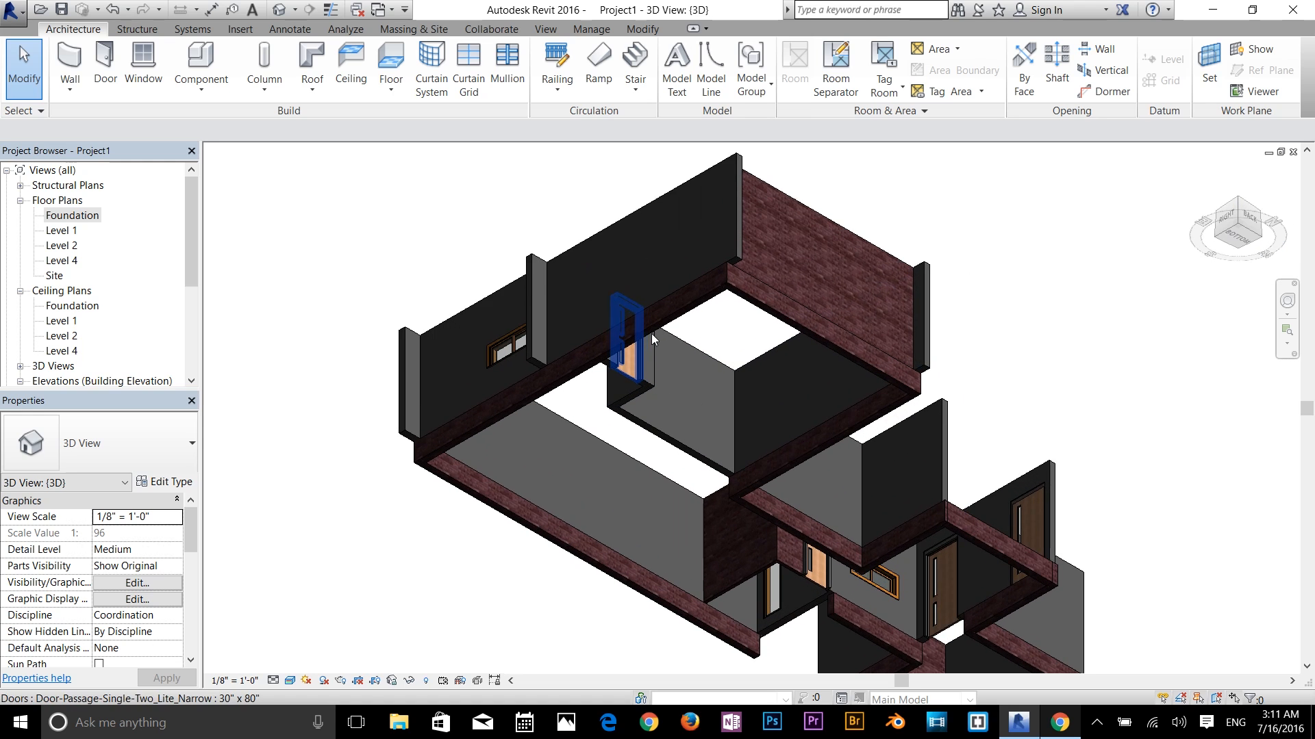
Switch the 3D view's visual style to Hidden Line
left_click(289, 681)
left_click(334, 593)
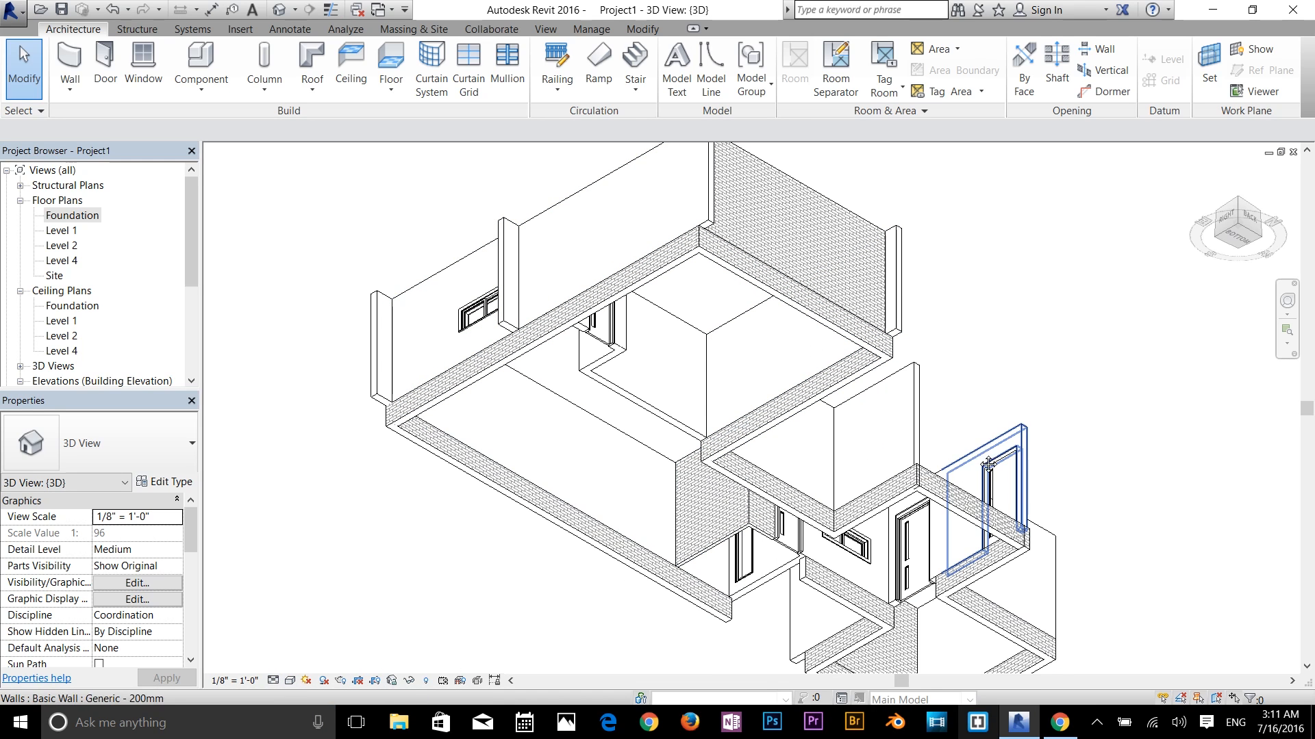
Draw a foundation wall across the open gap from the long outer foundation wall's end towards the neighbouring foundation wall and end wall placement
scroll(988, 464, "down", 2)
scroll(710, 500, "up", 4)
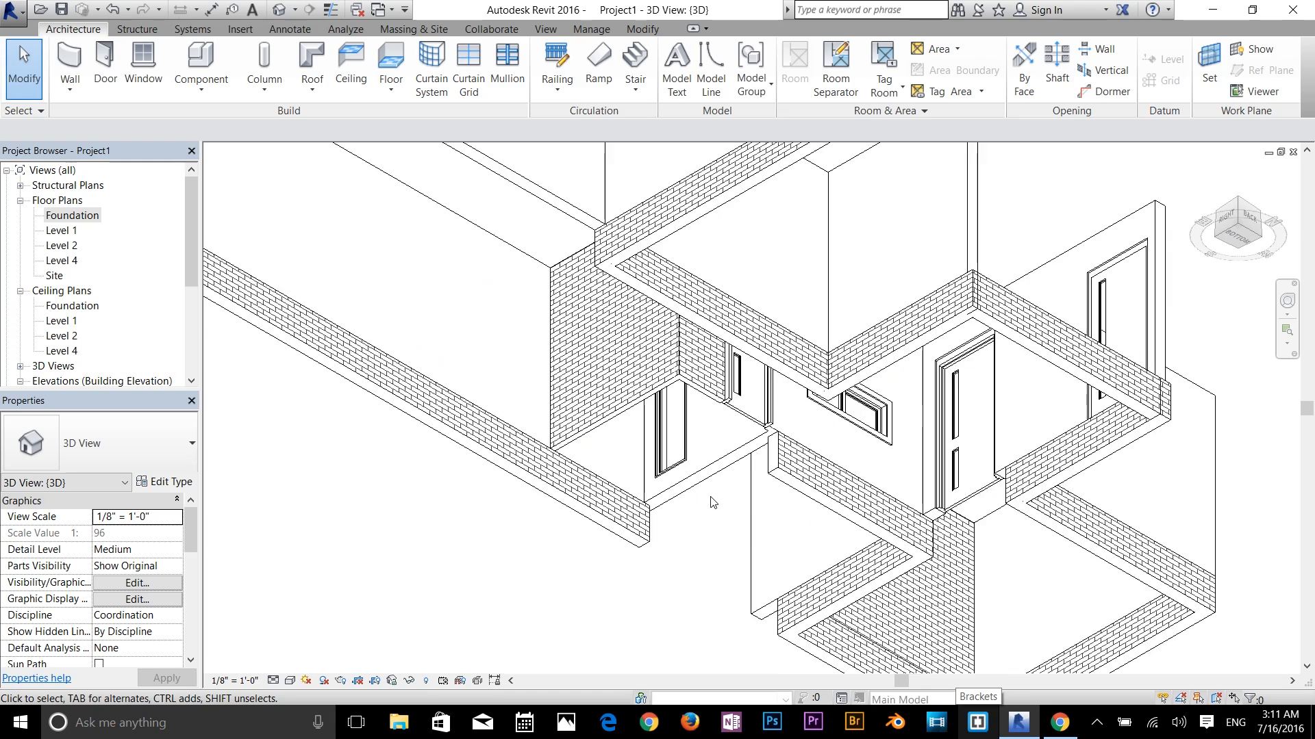
scroll(710, 502, "up", 2)
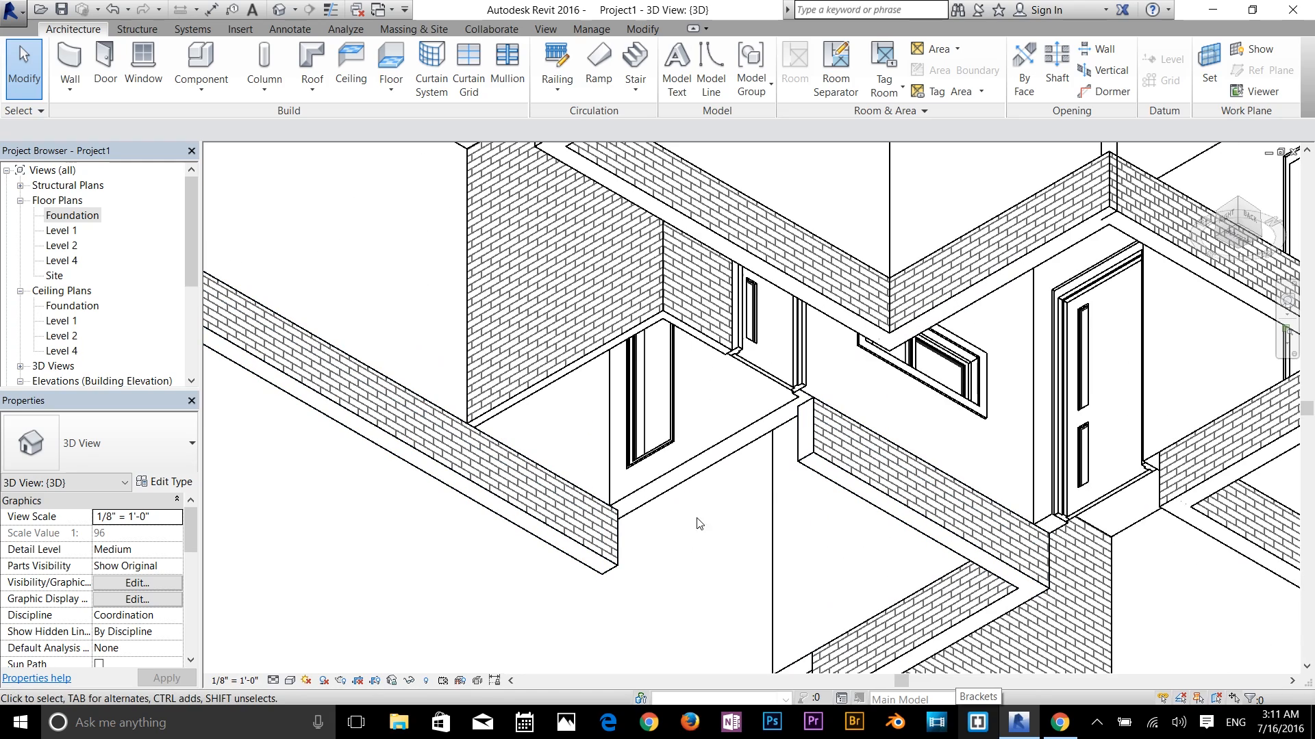
left_click(71, 69)
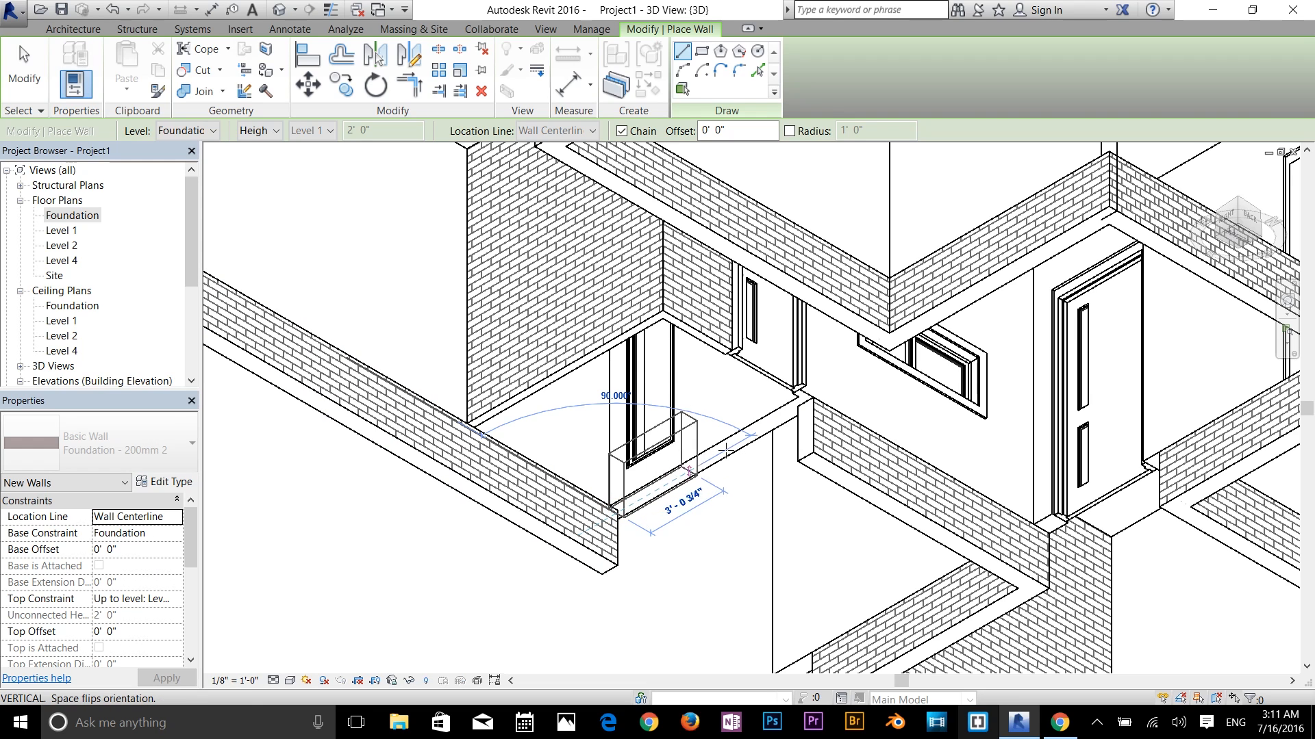
left_click(791, 411)
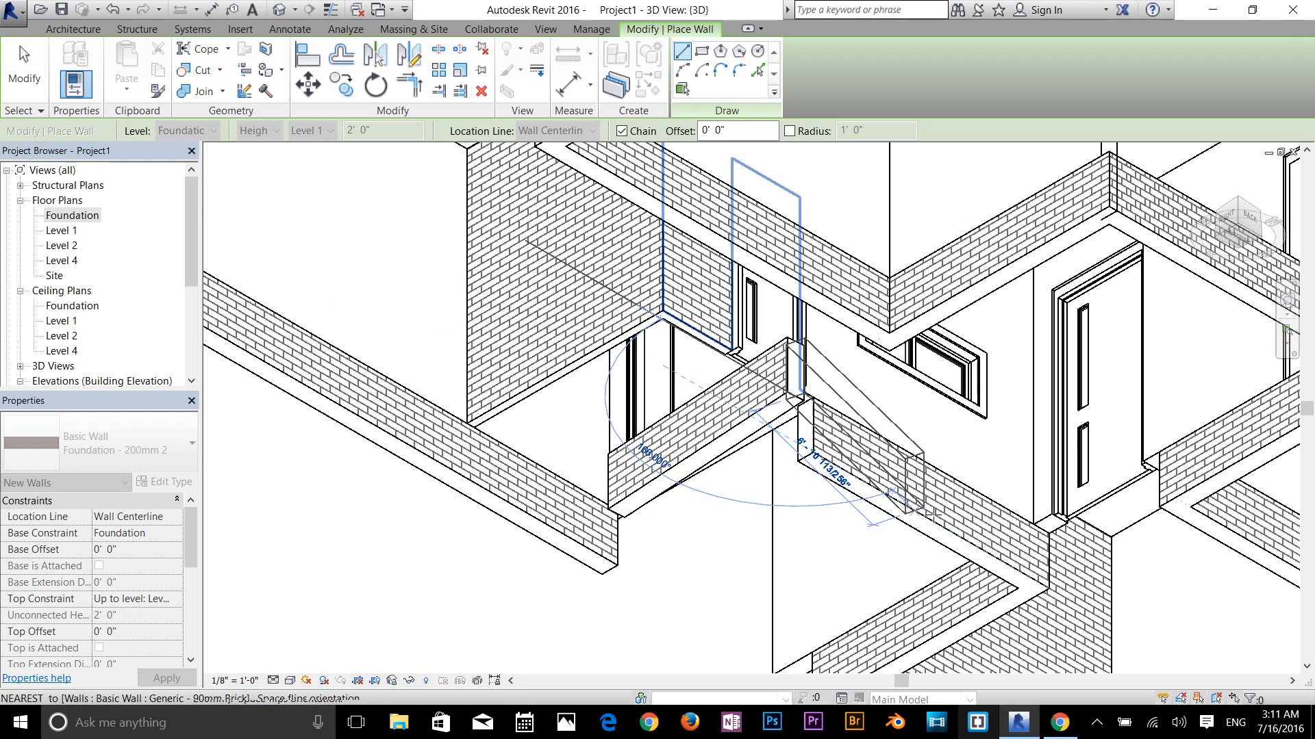
key("Escape")
key("Escape")
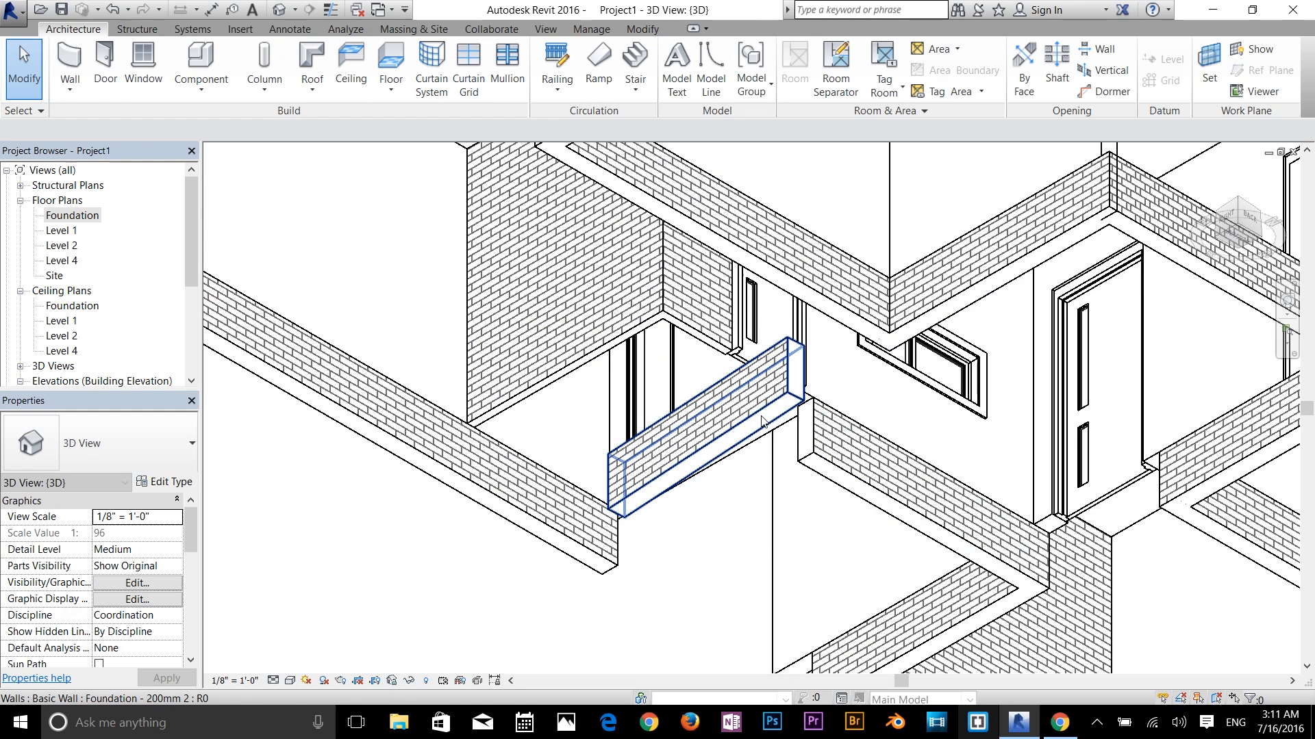
Try to trim the new gap wall and the long outer foundation wall to a corner, and undo the trim
left_click(761, 417)
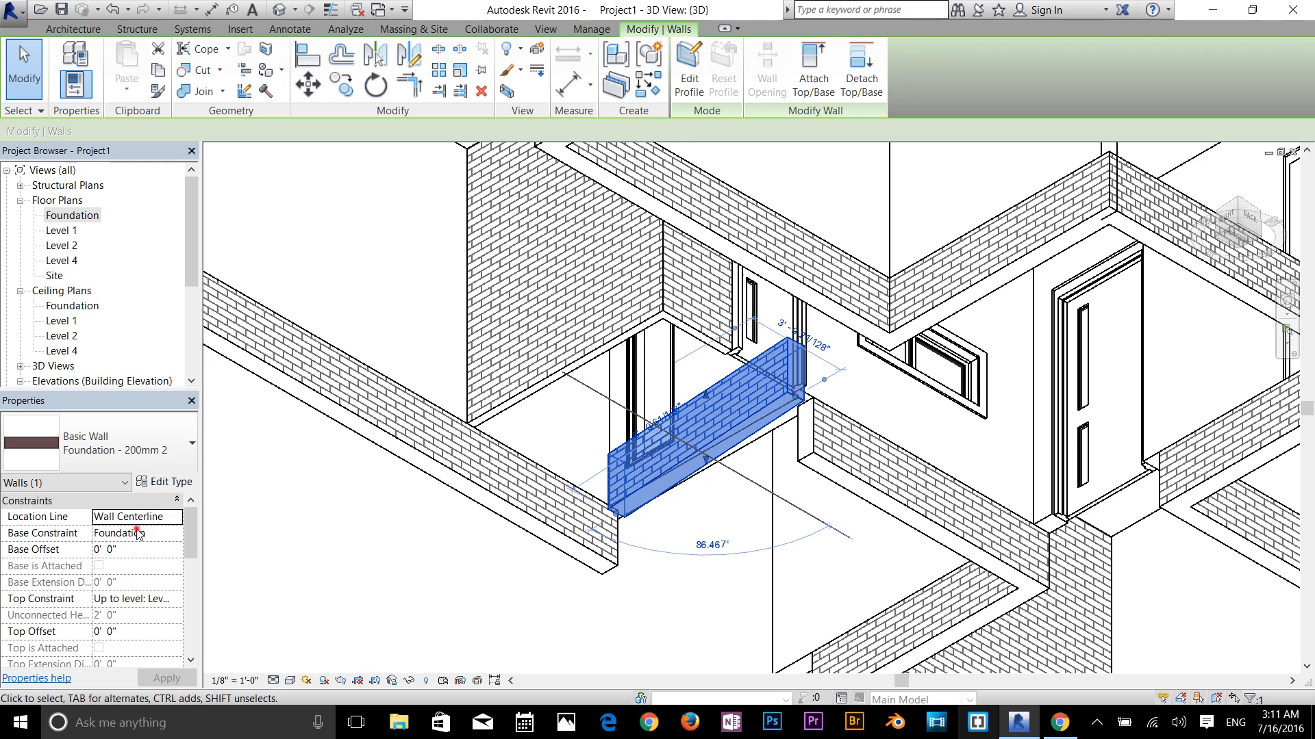
left_click(137, 533)
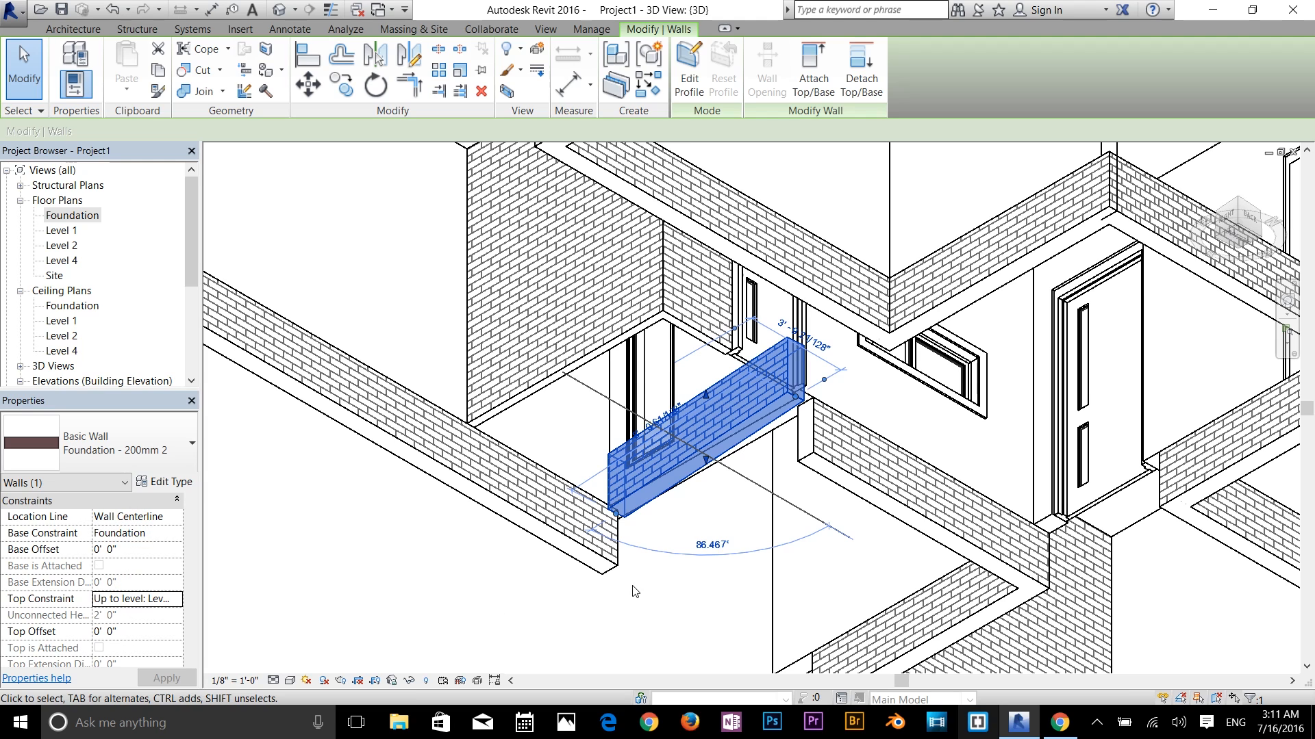
left_click(654, 601)
left_click(656, 491)
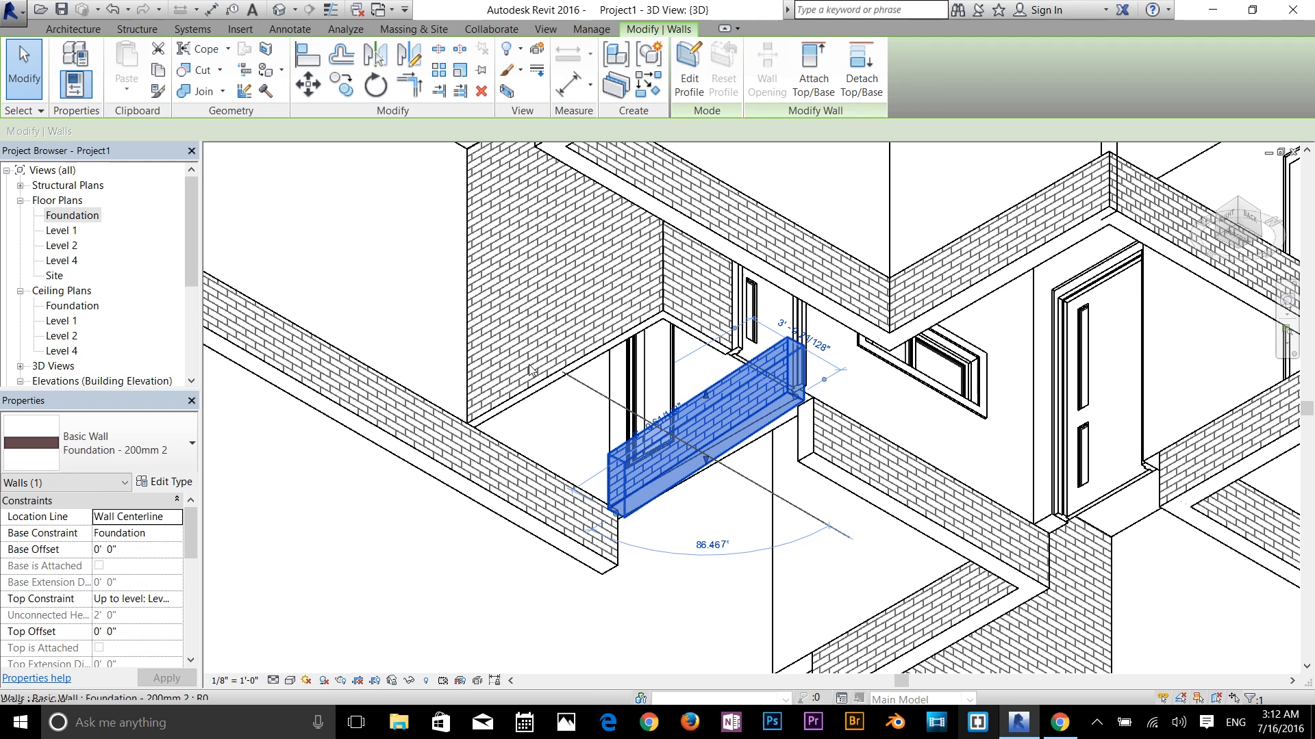
key("t")
key("r")
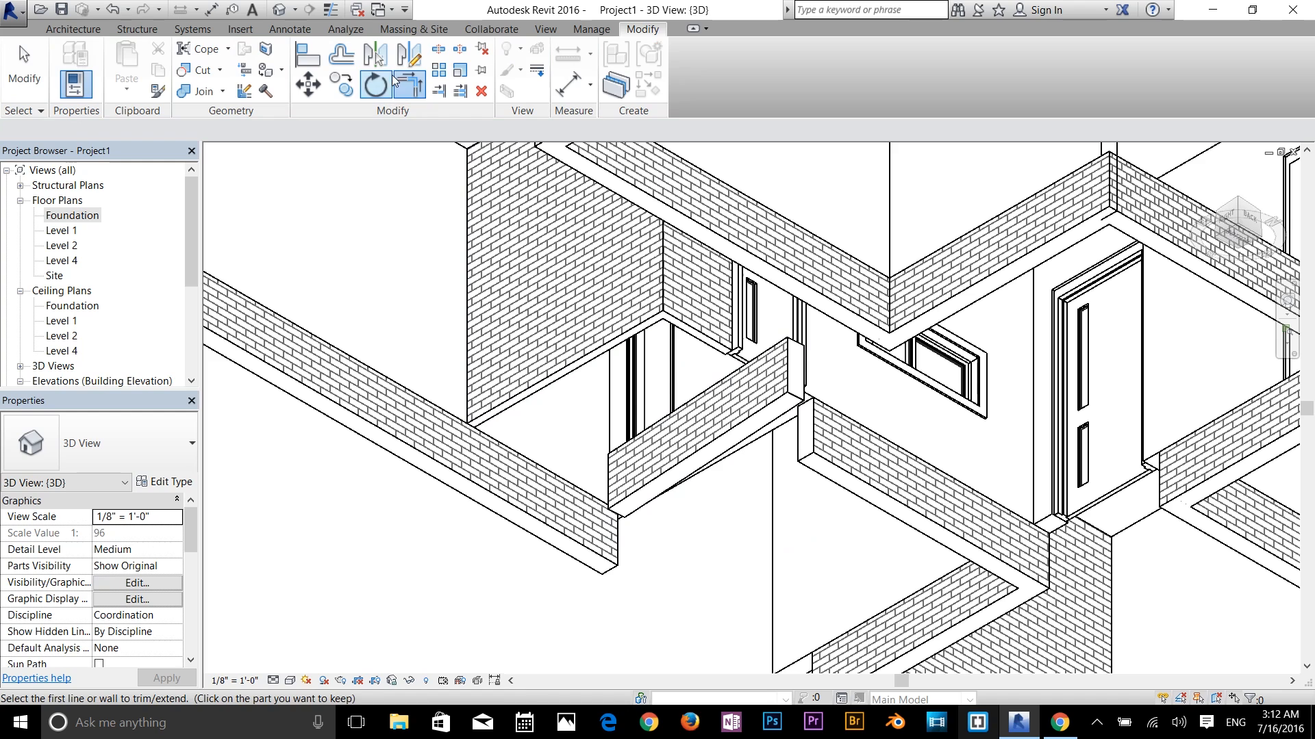
left_click(594, 556)
left_click(668, 488)
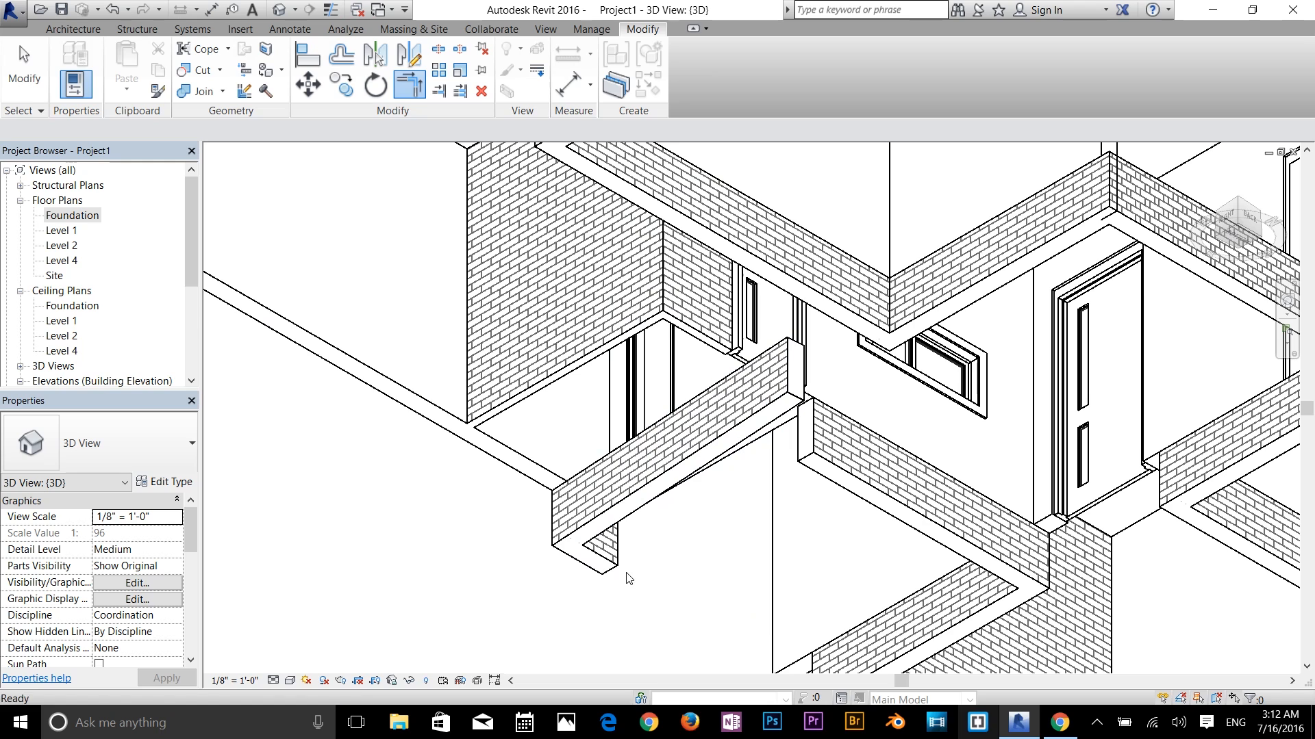
key("ctrl+z")
Try again to trim the gap wall to a corner with the long outer wall and with the neighbouring foundation wall
left_click(661, 492)
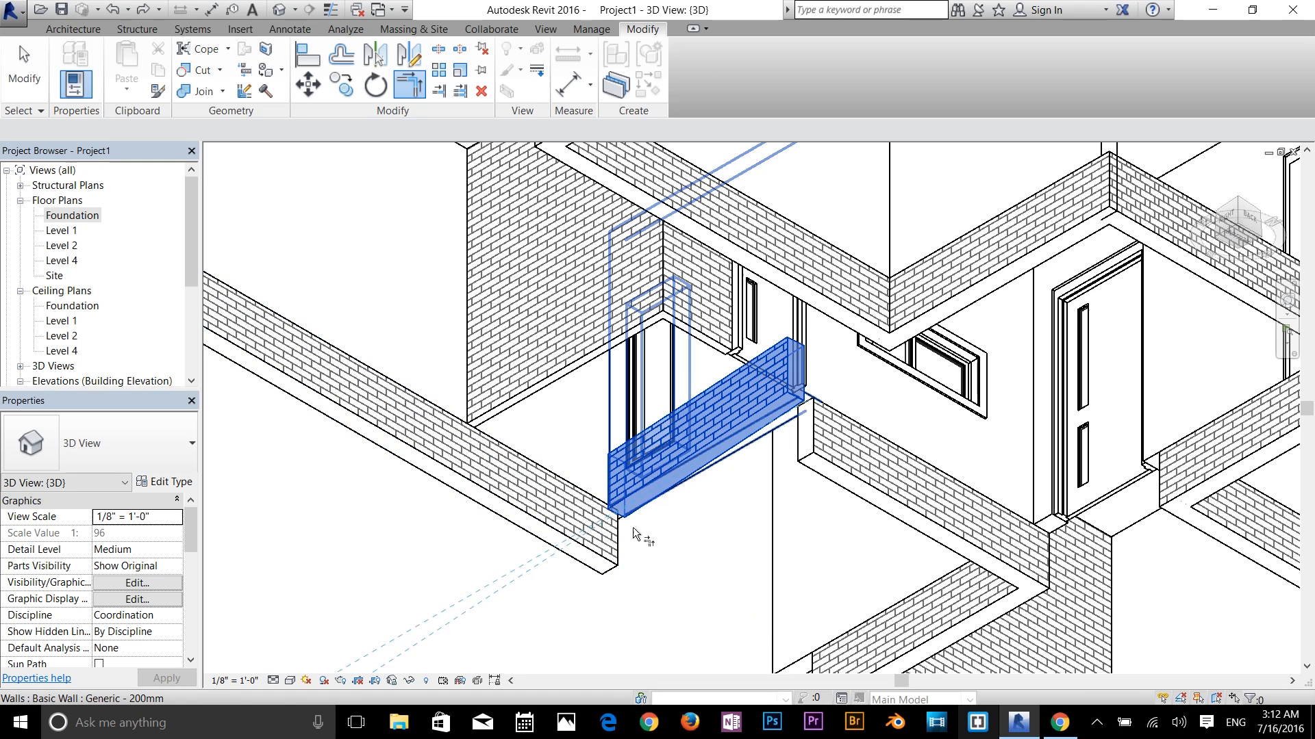
left_click(605, 562)
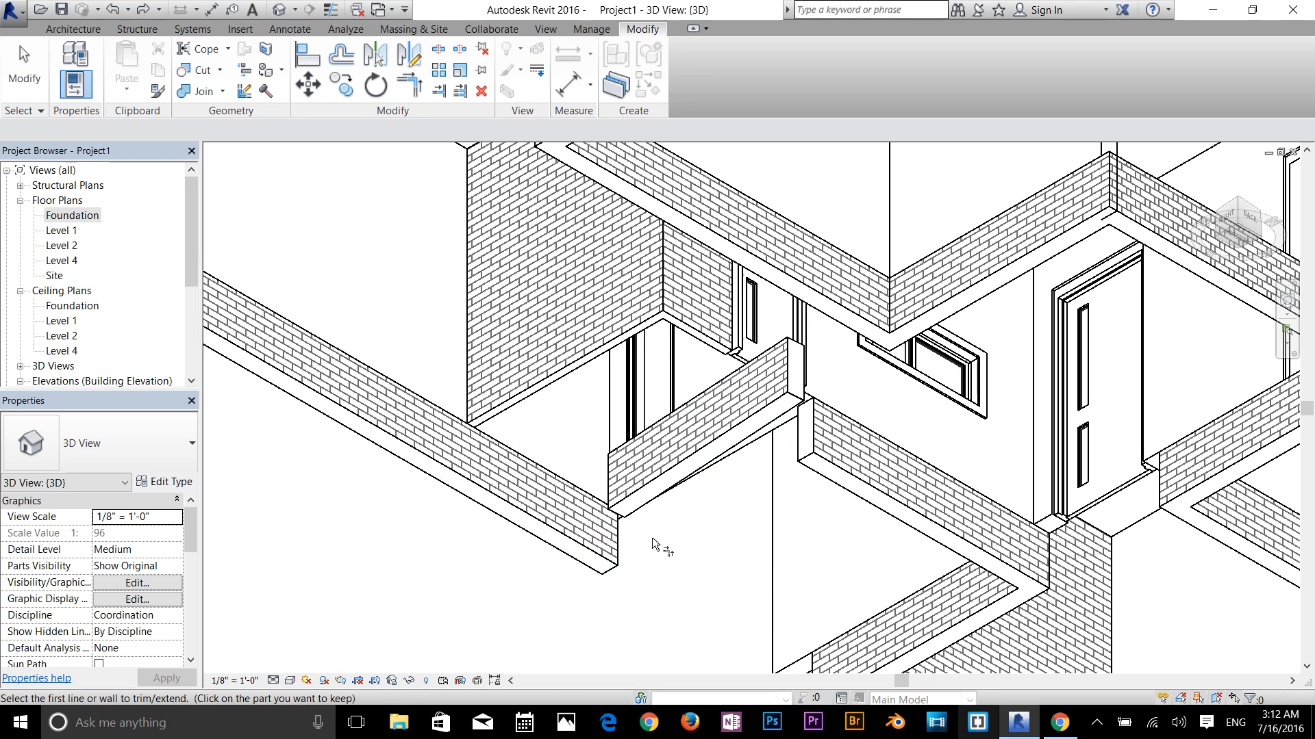
left_click(810, 434)
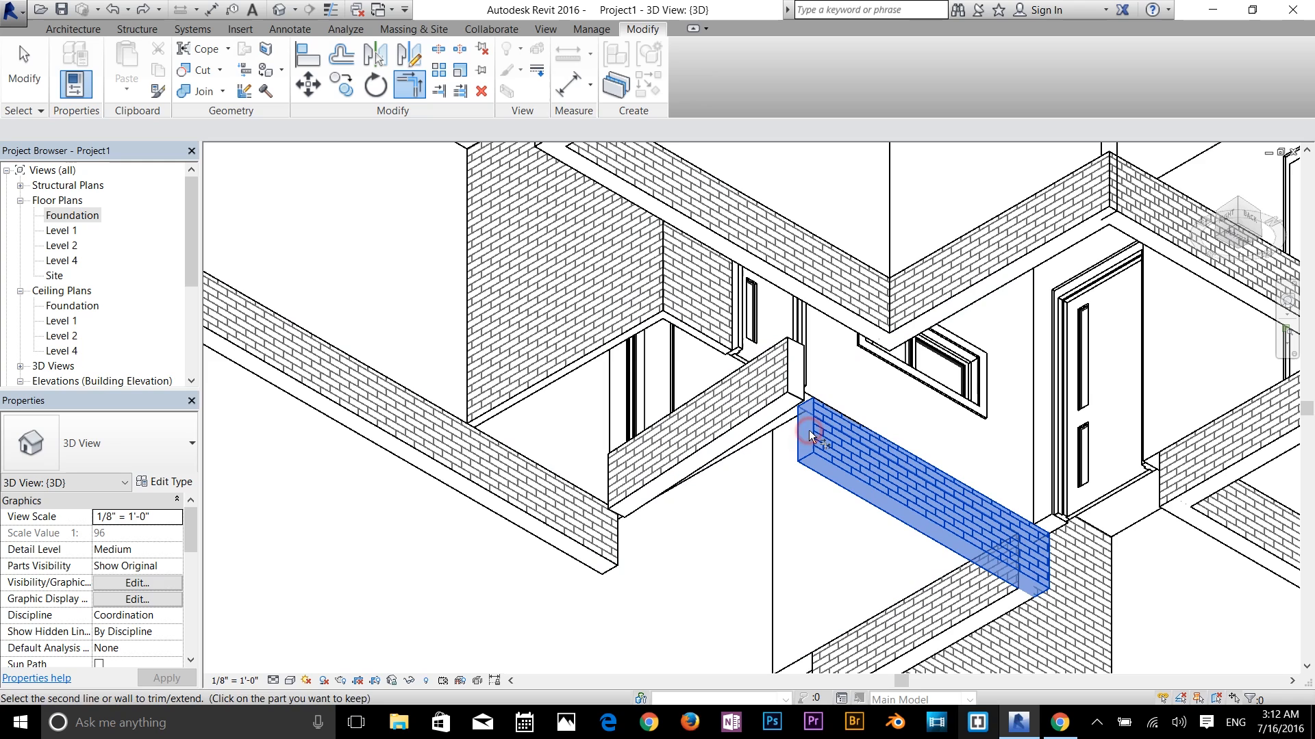
left_click(794, 384)
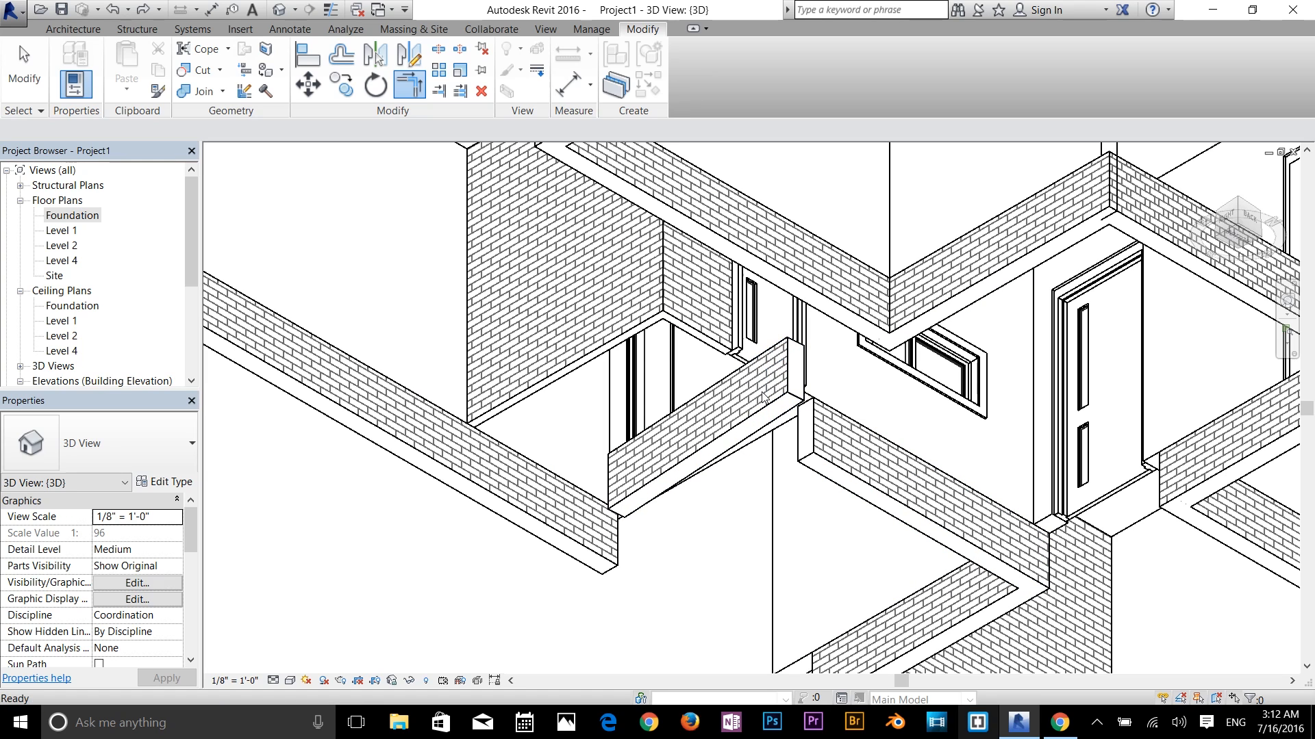
left_click(771, 375)
left_click(808, 430)
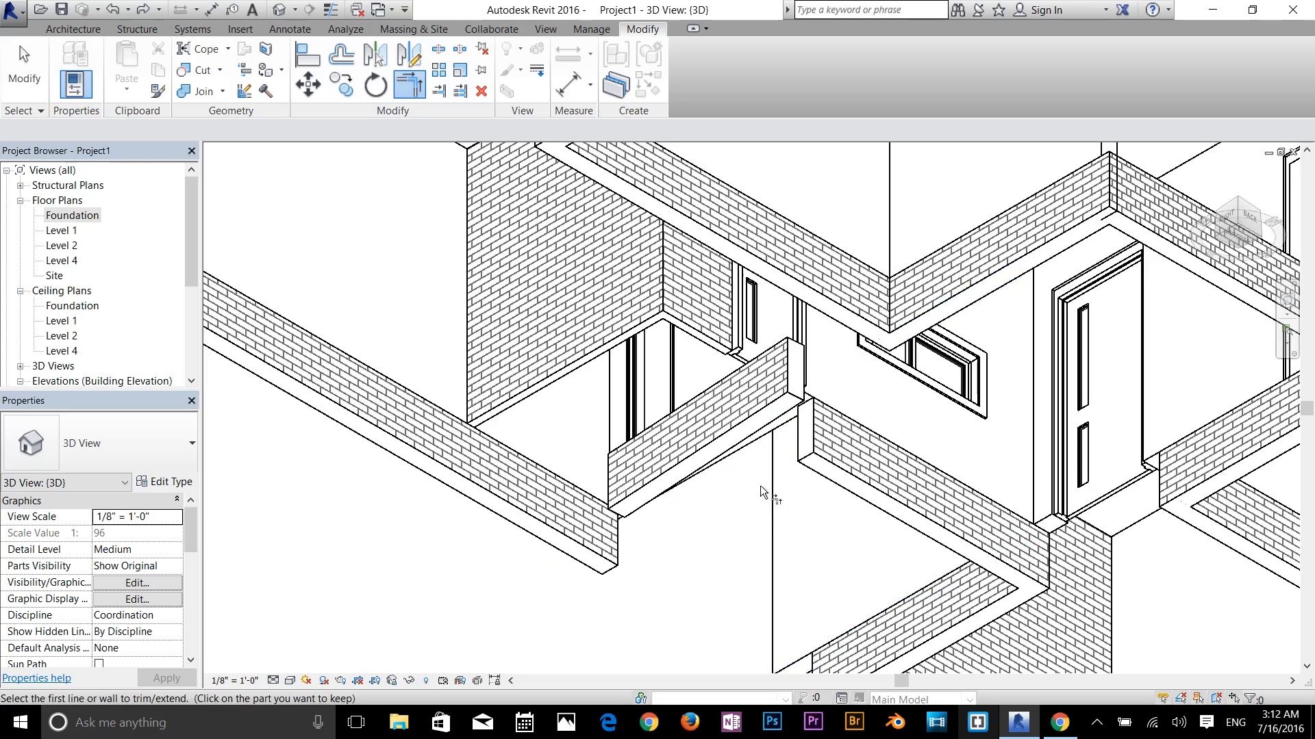
Cancel trimming and, viewing the model from below, delete the misaligned foundation wall in the gap
middle_click_drag(766, 489, 675, 391, "shift")
key("Escape")
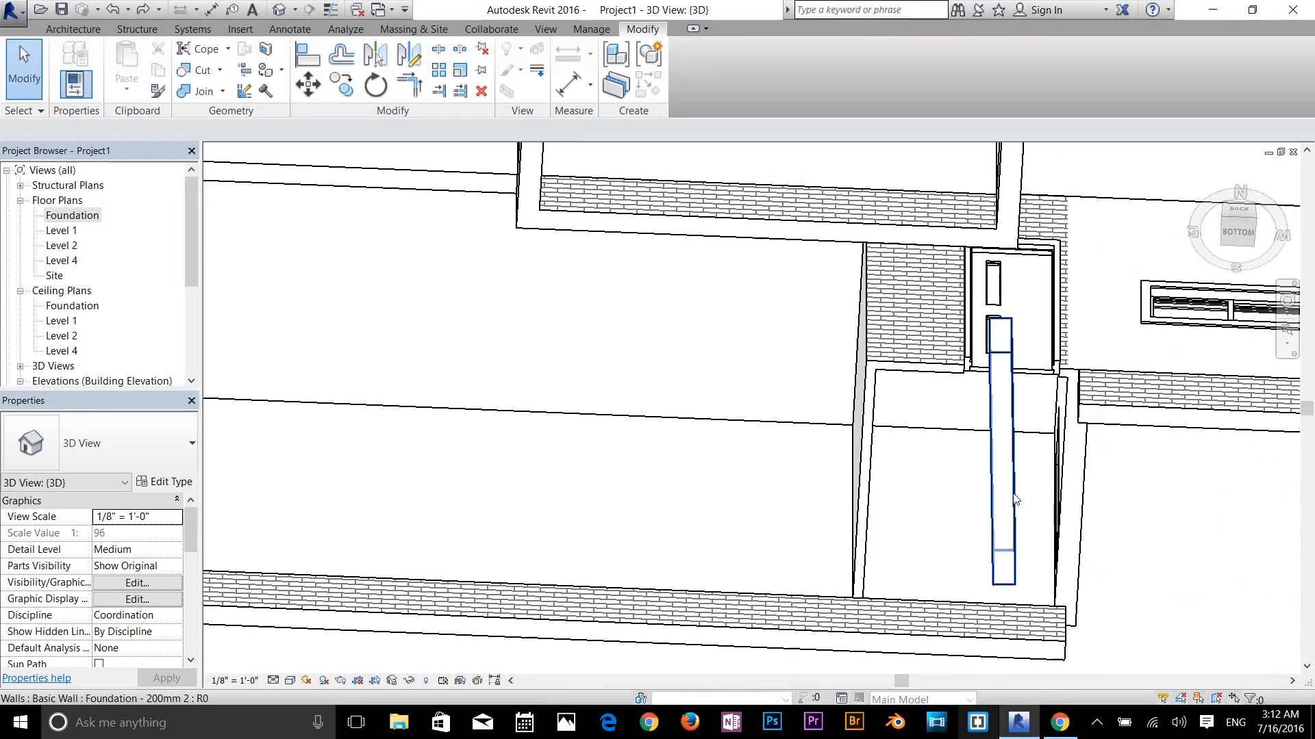
left_click(1012, 495)
key("Delete")
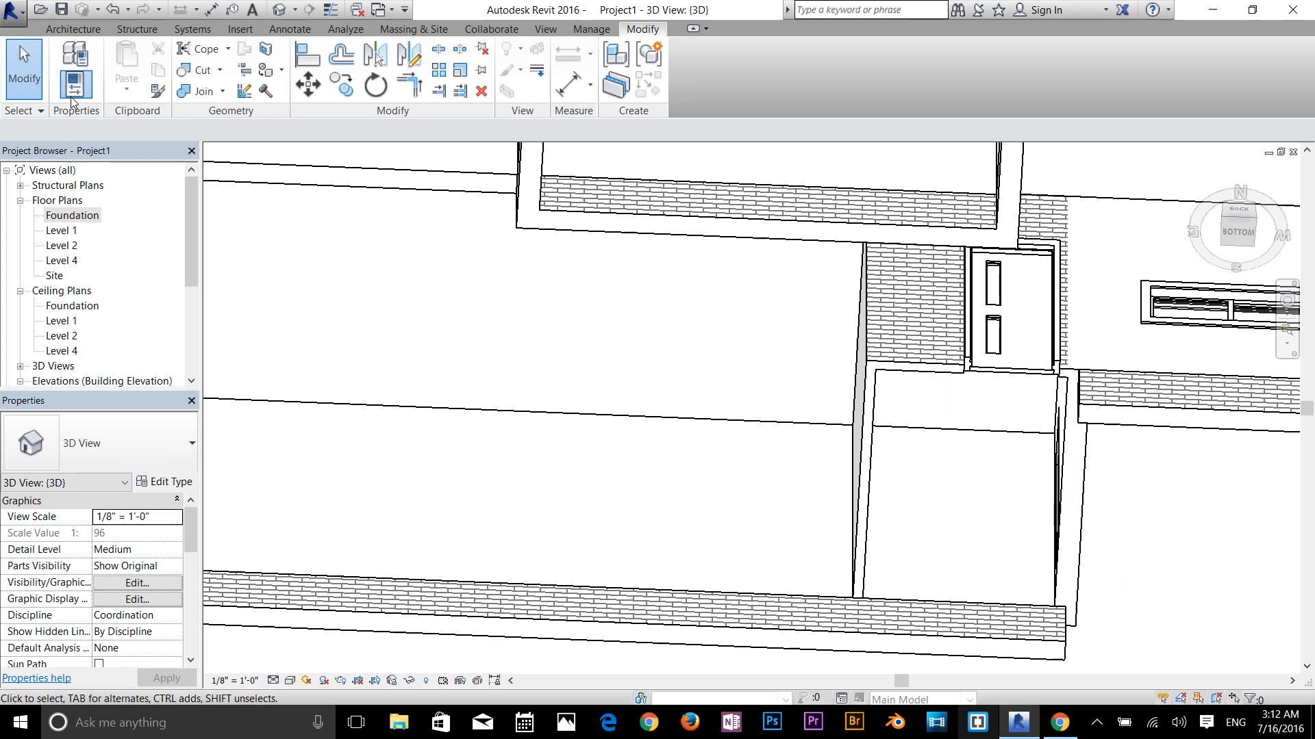
Draw a Foundation - 200mm 2 wall from the long outer wall's end straight to the neighbouring foundation wall, closing the gap
left_click(73, 28)
left_click(72, 58)
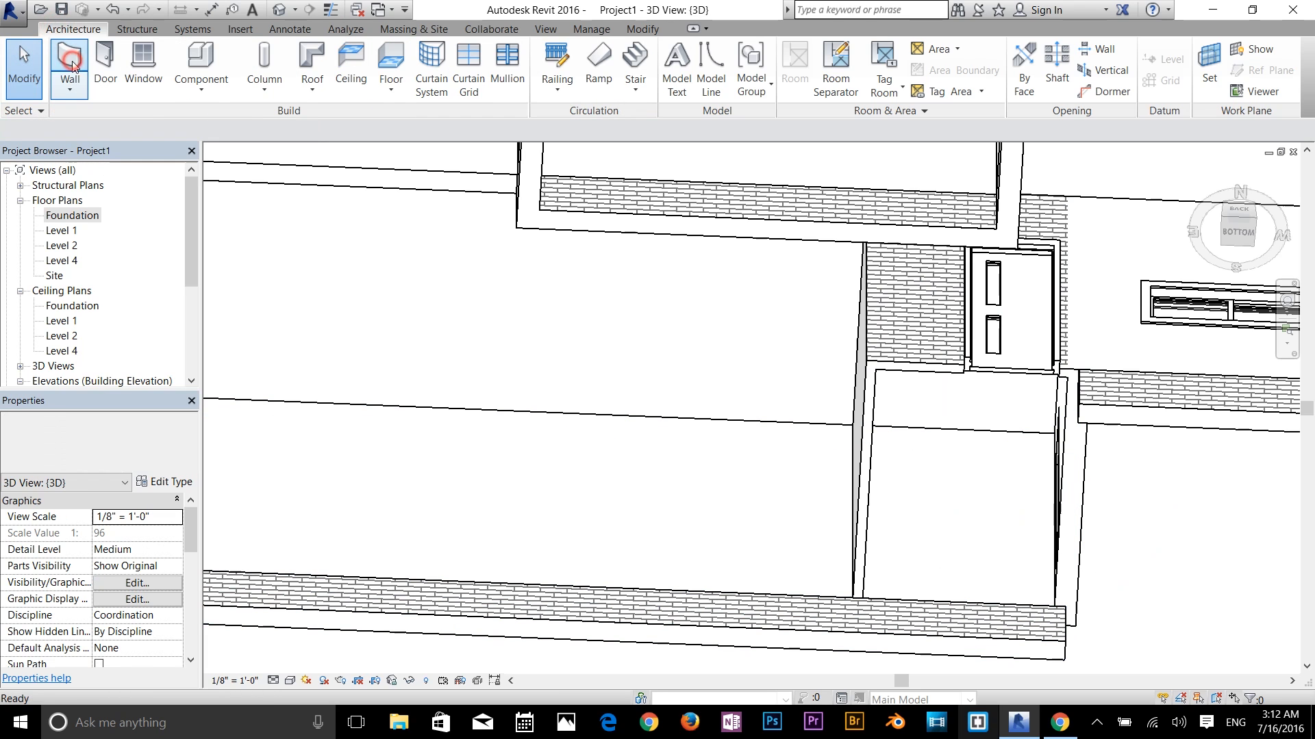
left_click(1065, 649)
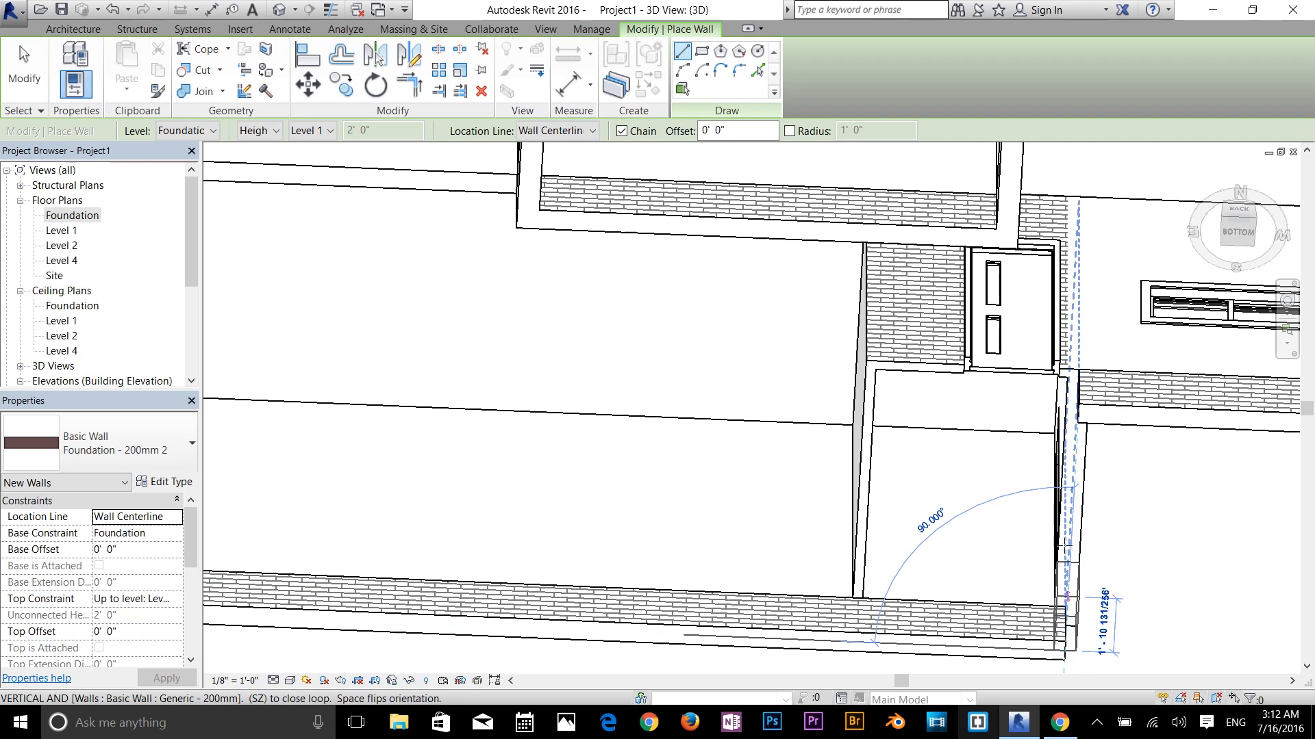
left_click(1079, 409)
key("Escape")
key("Escape")
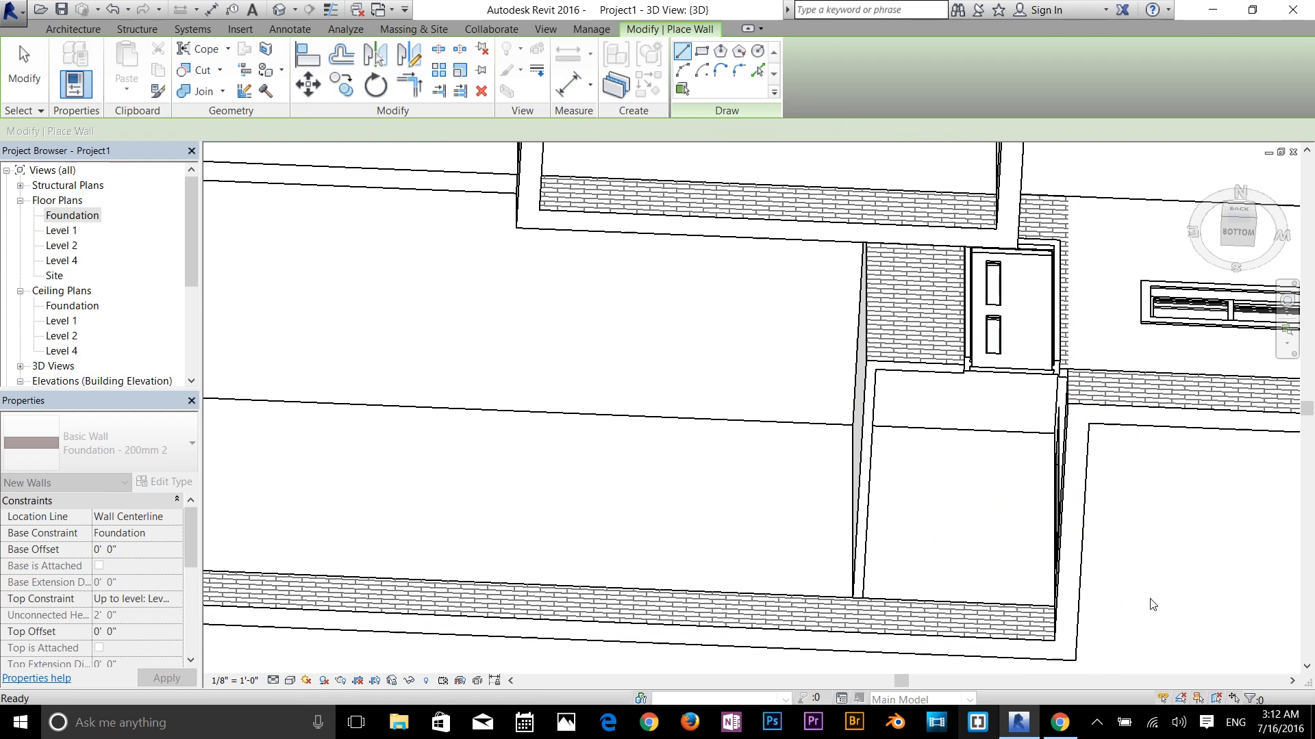
Examine the closed gap and the whole foundation wall perimeter in 3D from below
scroll(925, 517, "down", 1)
scroll(957, 548, "down", 1)
middle_click_drag(954, 529, 929, 429, "shift")
scroll(929, 426, "down", 1)
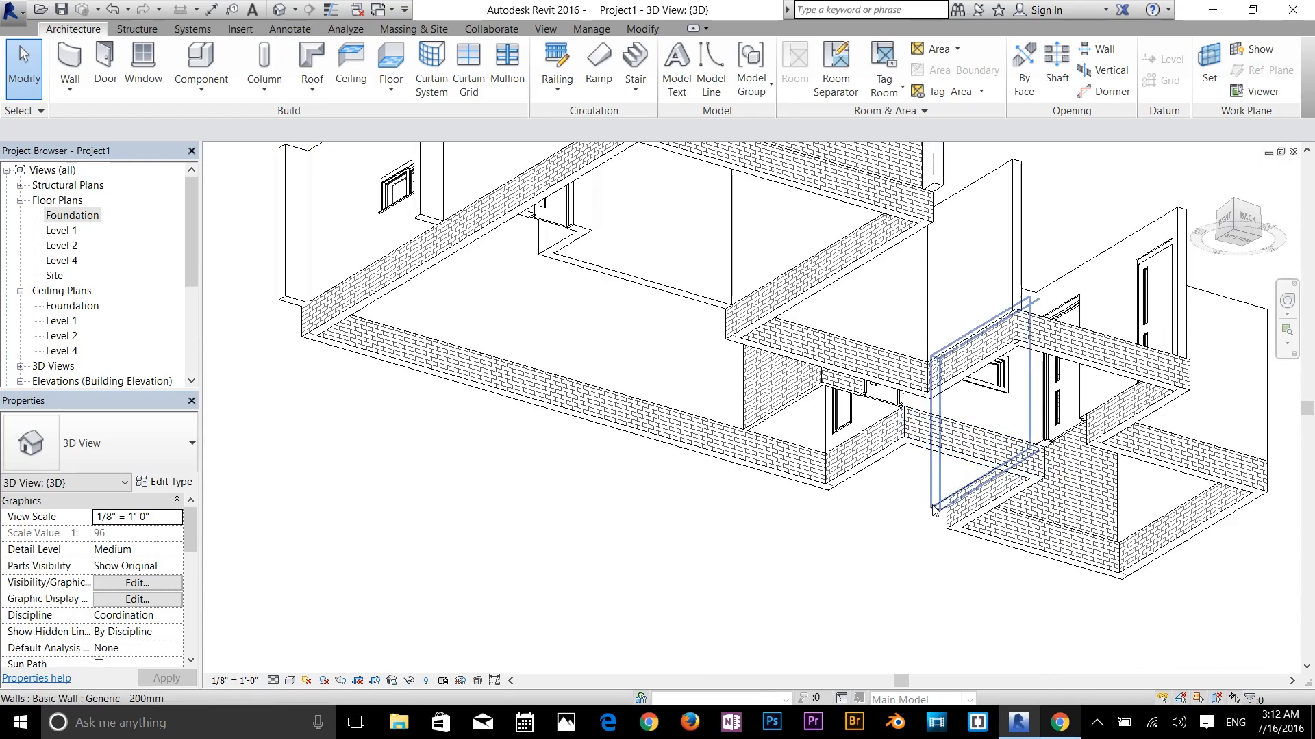
scroll(864, 376, "down", 1)
middle_click_drag(837, 367, 815, 395, "shift")
middle_click_drag(875, 440, 821, 634)
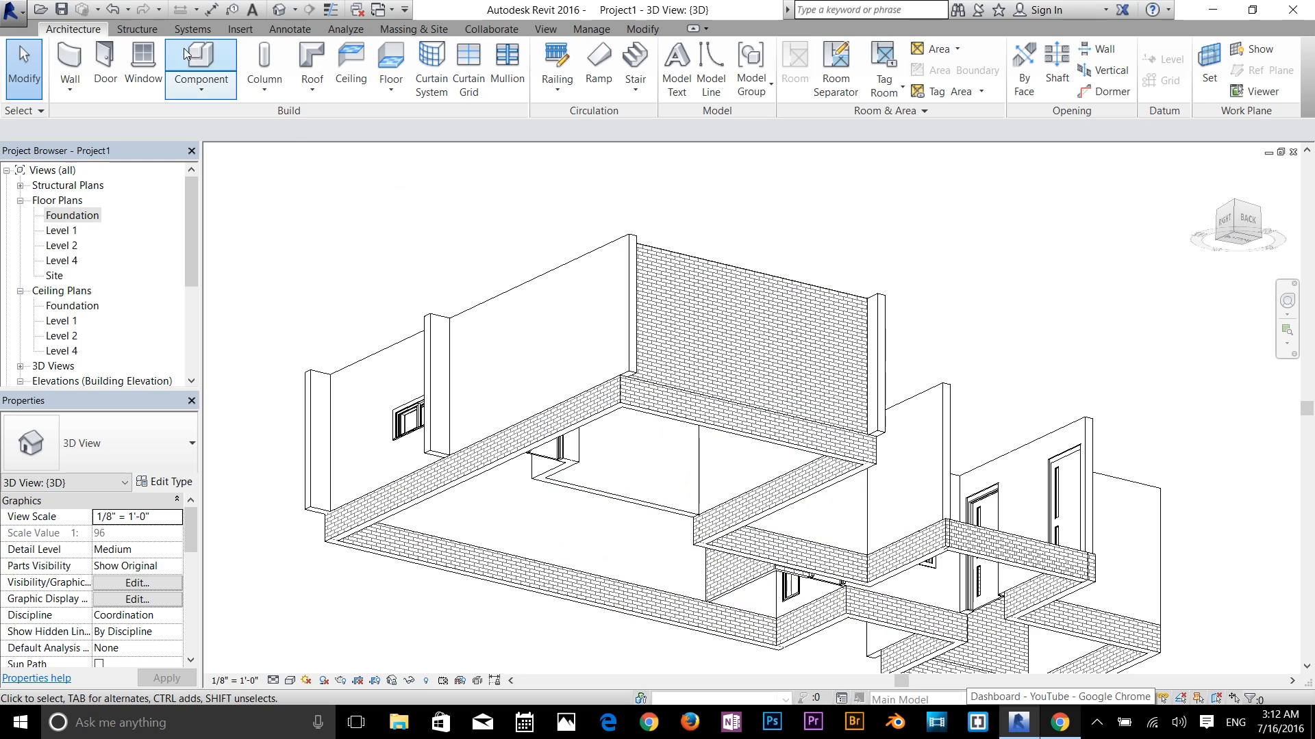
Place Bearing Footing - 900 x 300 wall foundations under the large room's back wall, adjoining side wall and long outer wall
left_click(144, 35)
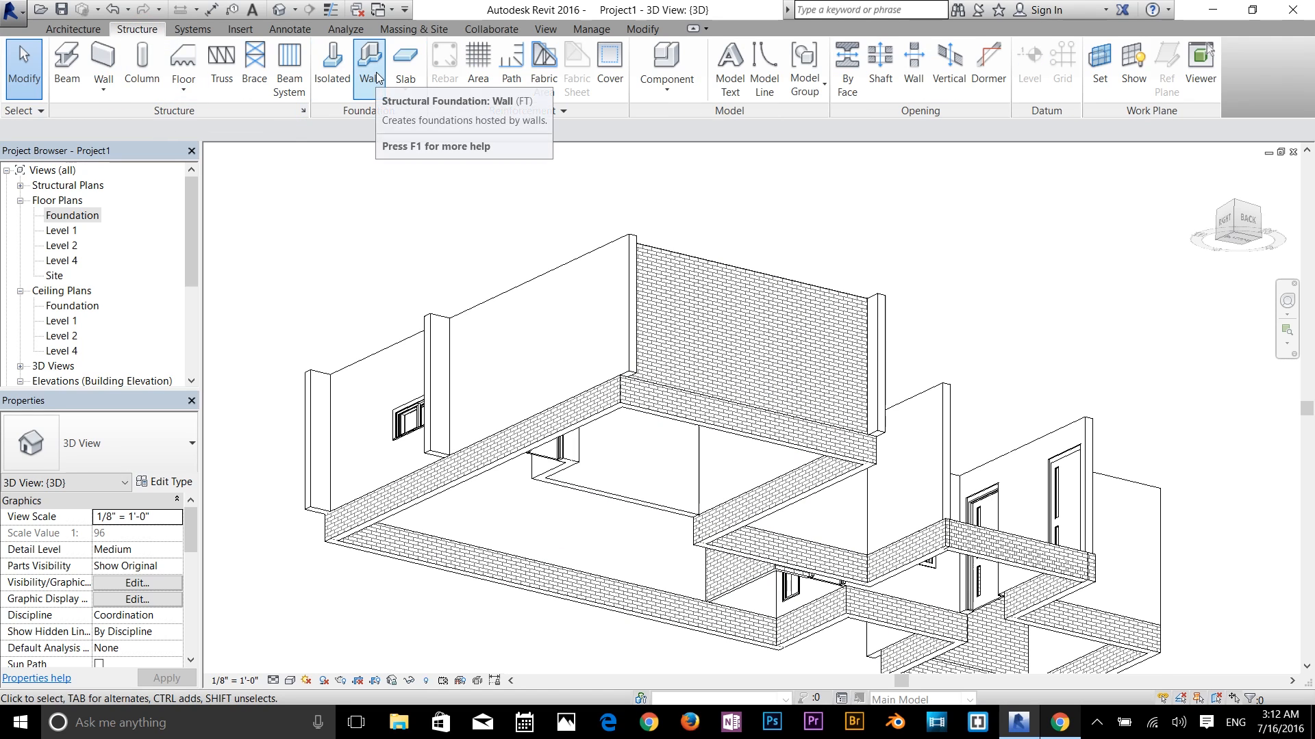
left_click(373, 75)
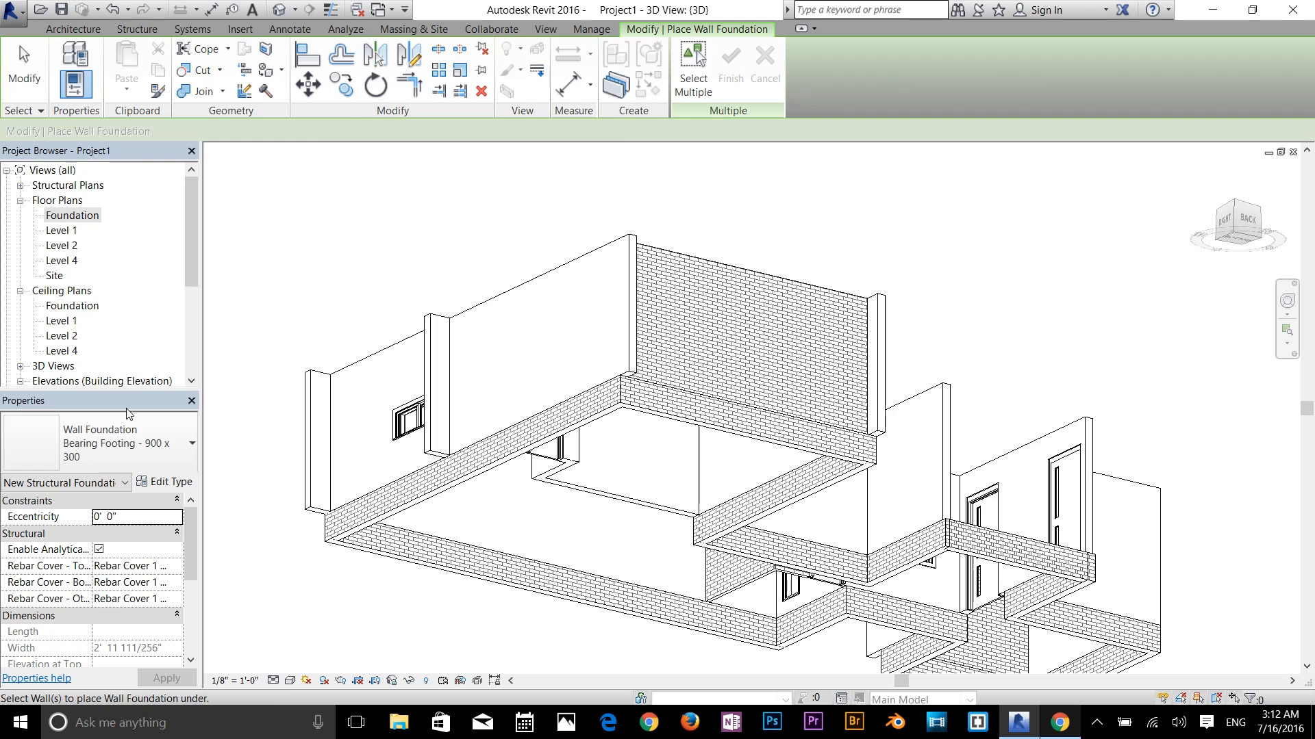
left_click(104, 444)
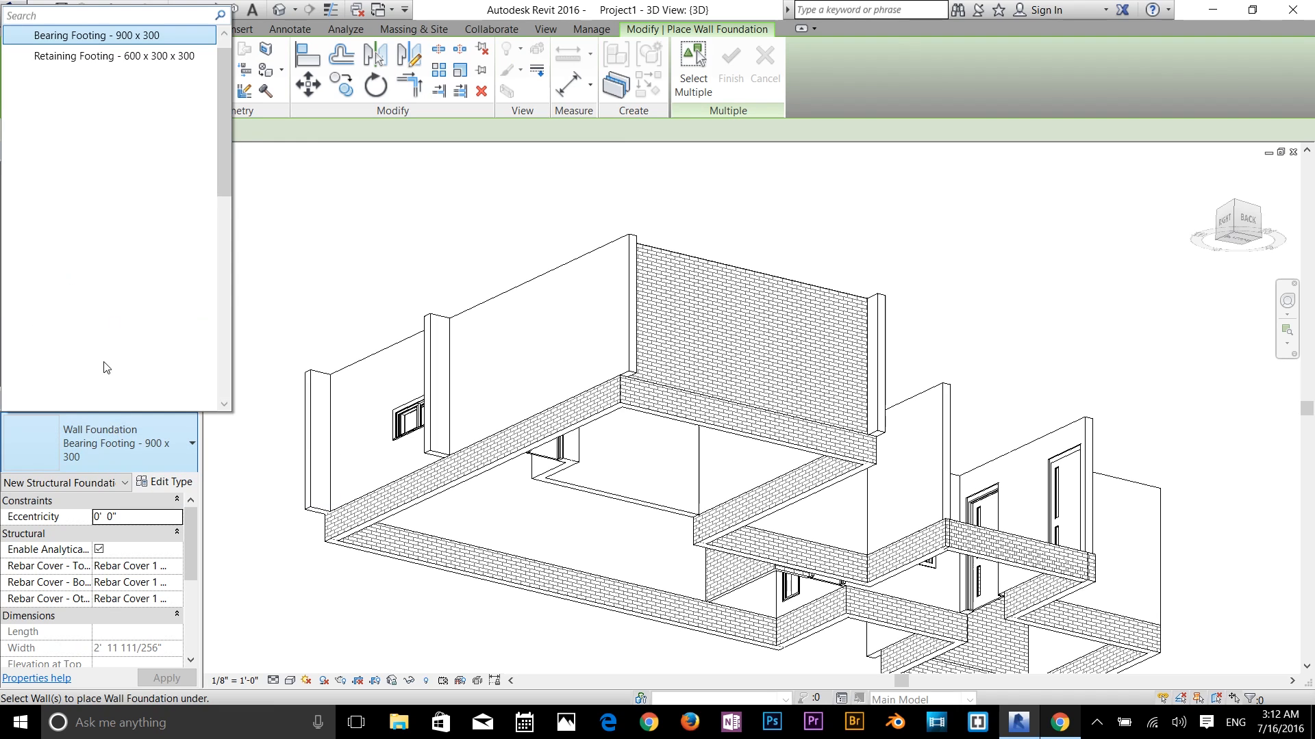
left_click(80, 37)
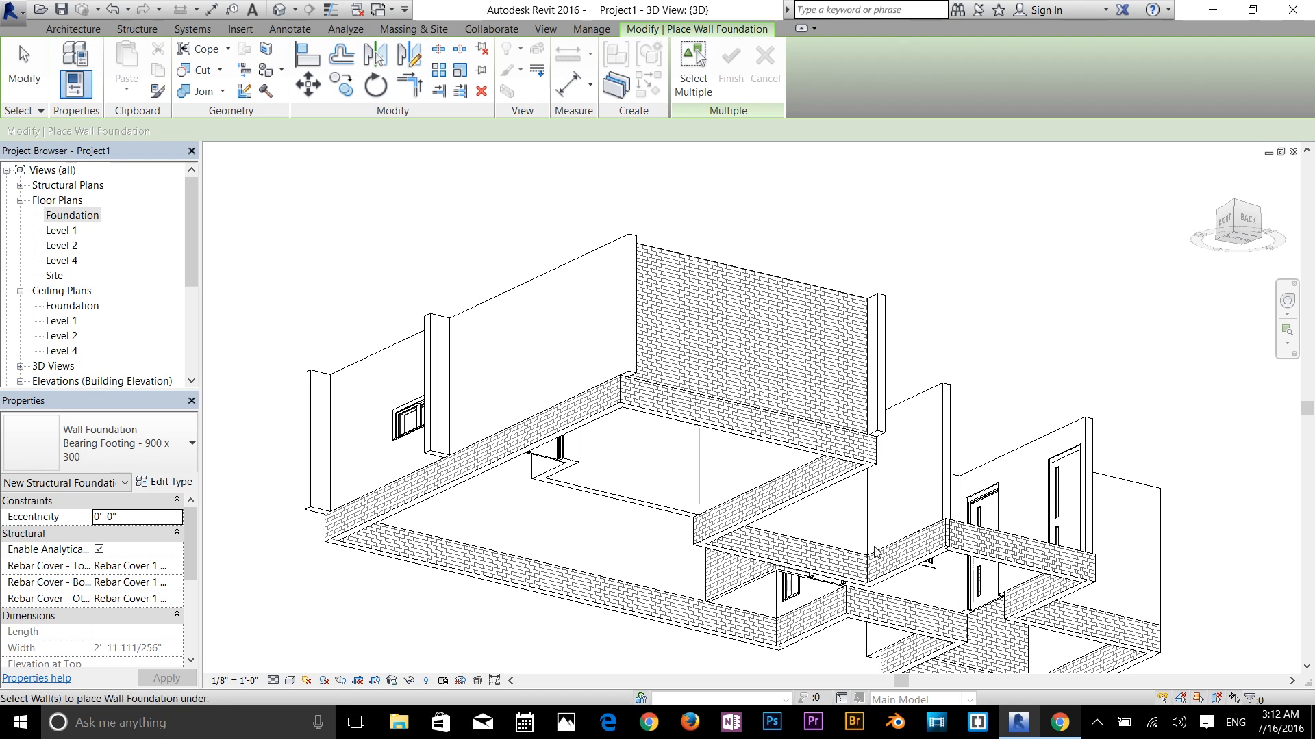
middle_click_drag(897, 540, 866, 453)
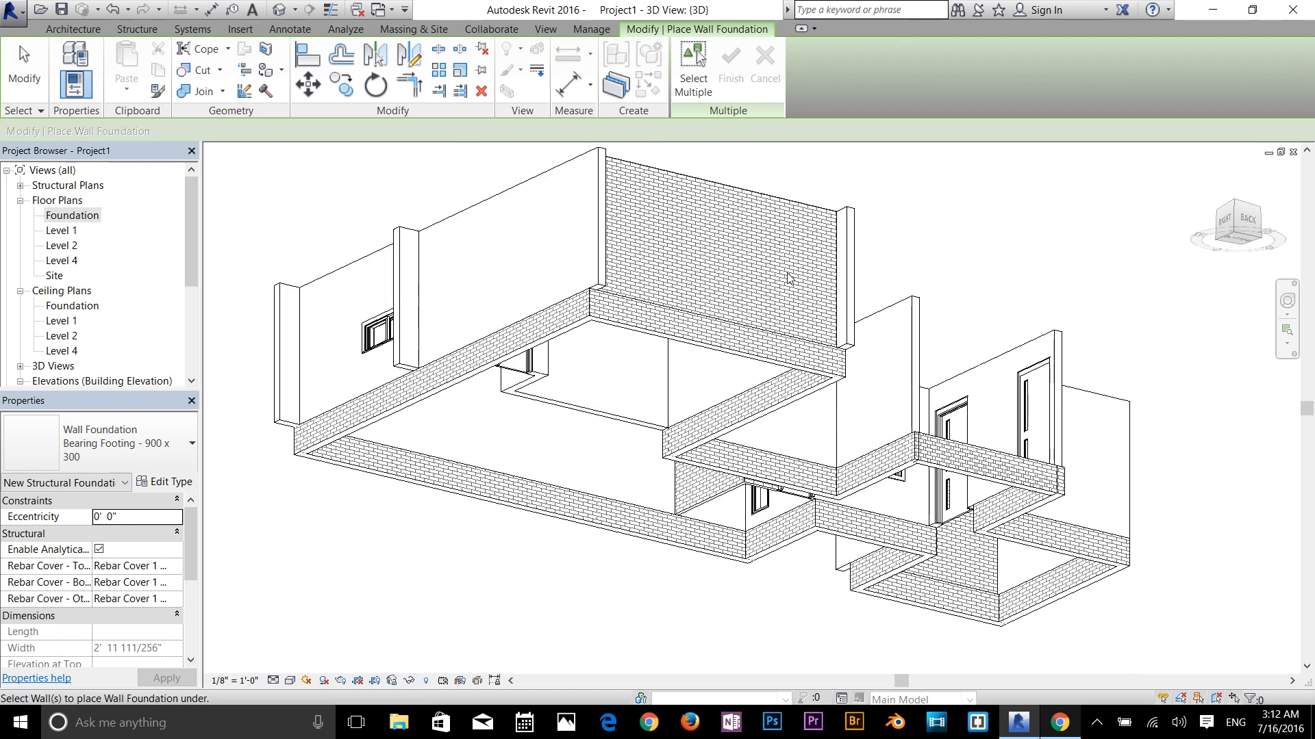
left_click(633, 332)
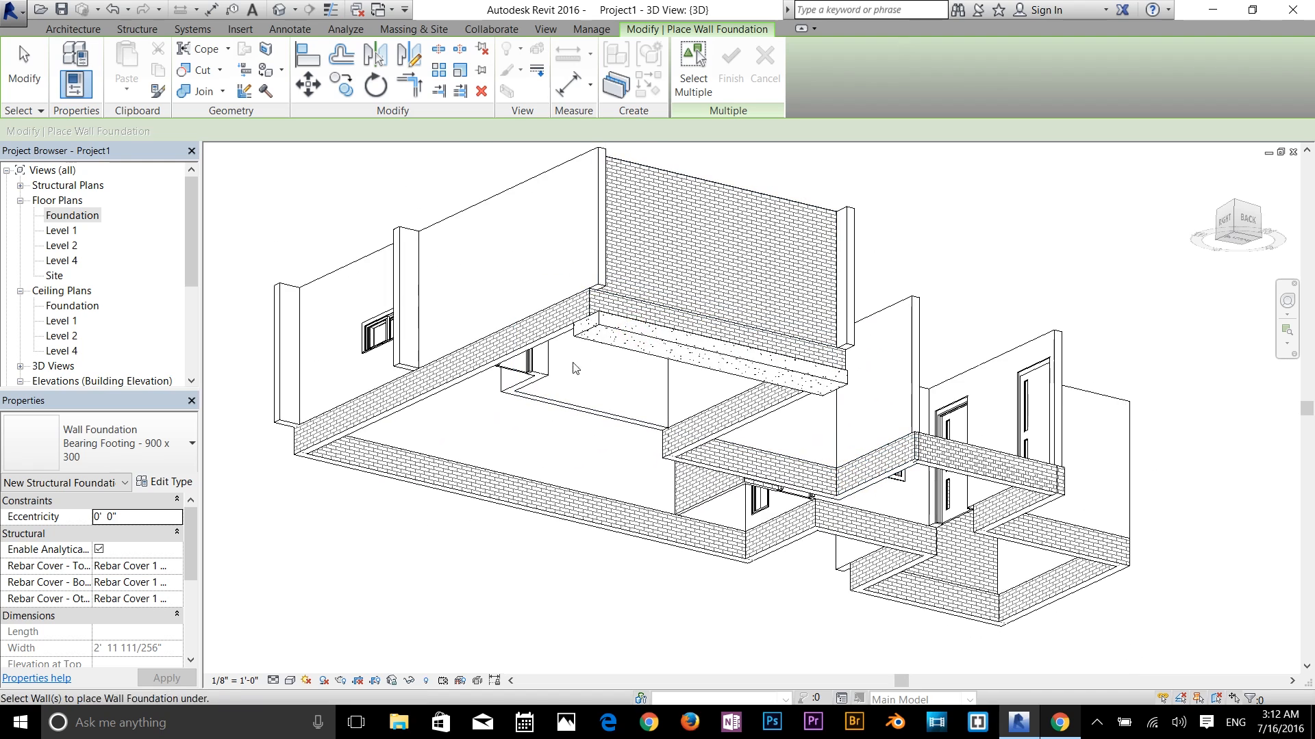
left_click(545, 335)
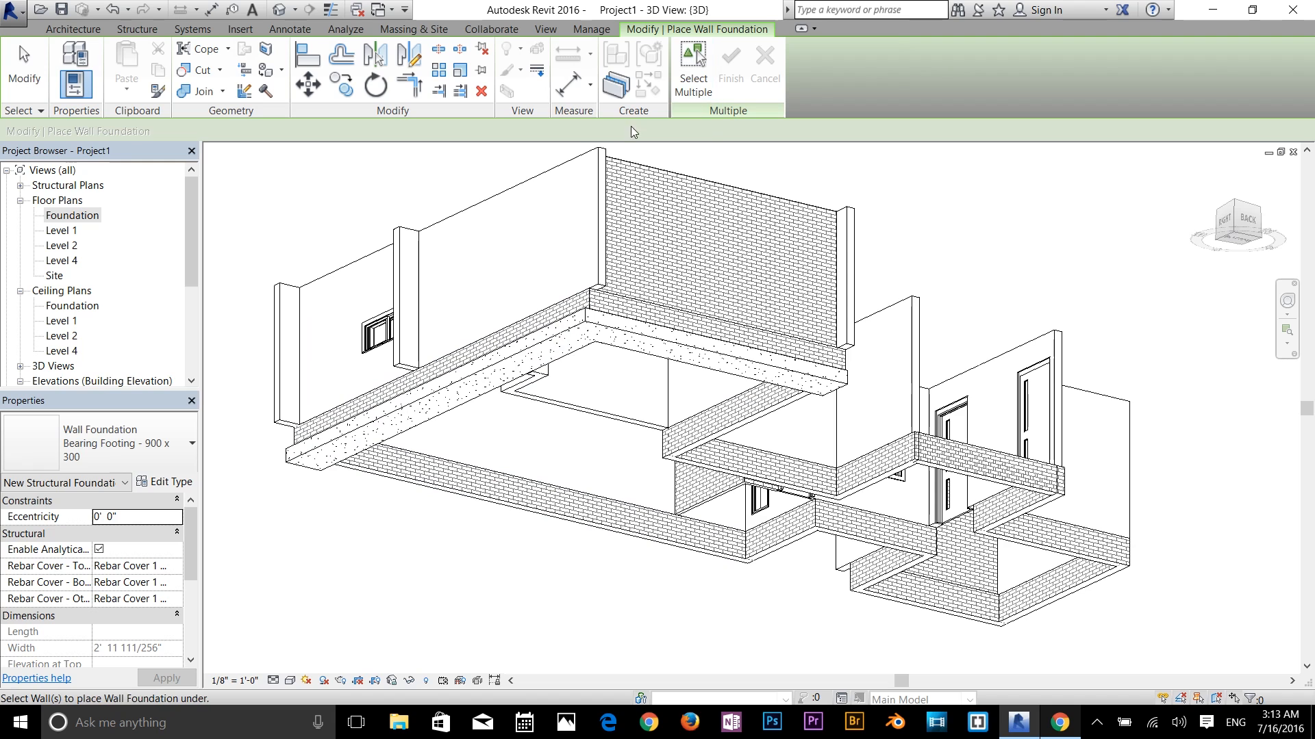
left_click(492, 496)
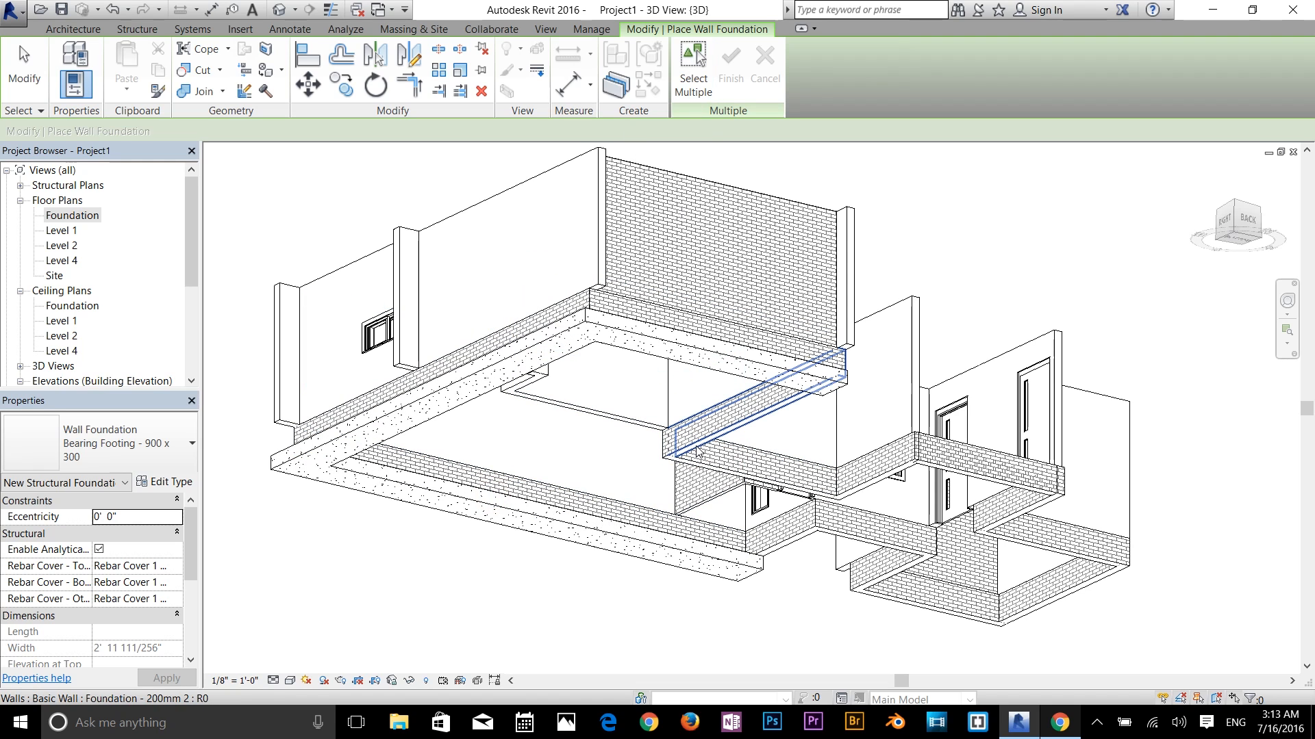
Add bearing footings under the large room's other side wall, its adjoining return wall, the 90mm brick wall and the short gap-closing wall
left_click(697, 449)
left_click(810, 463)
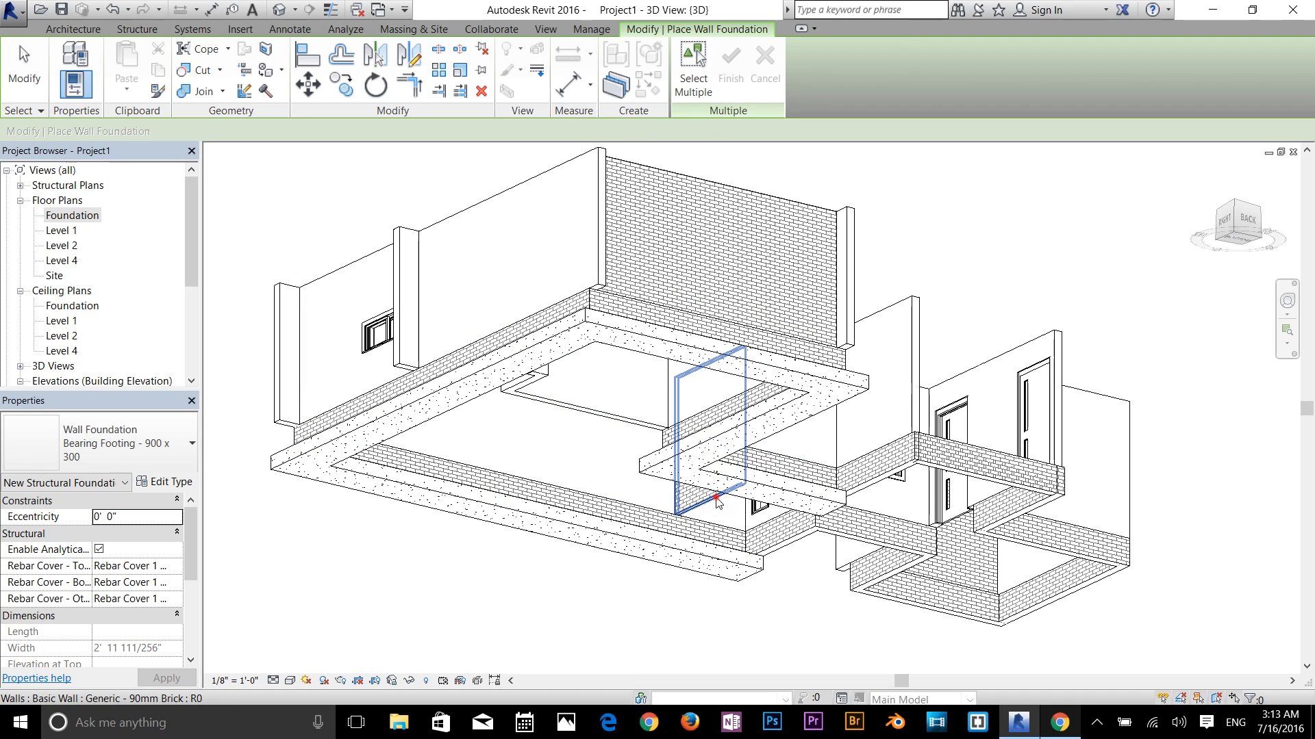
left_click(719, 502)
left_click(783, 545)
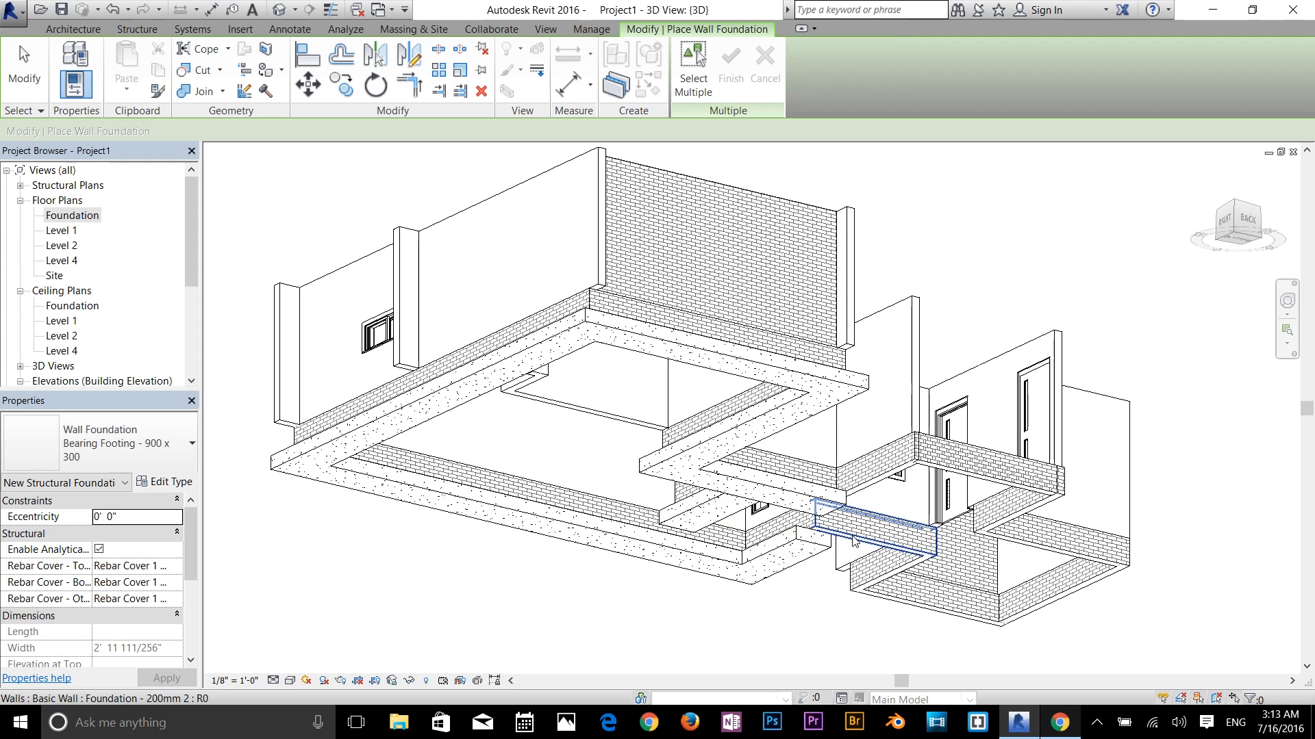
Add bearing footings under the remaining foundation walls around the house's smaller stepped end
left_click(855, 541)
left_click(871, 582)
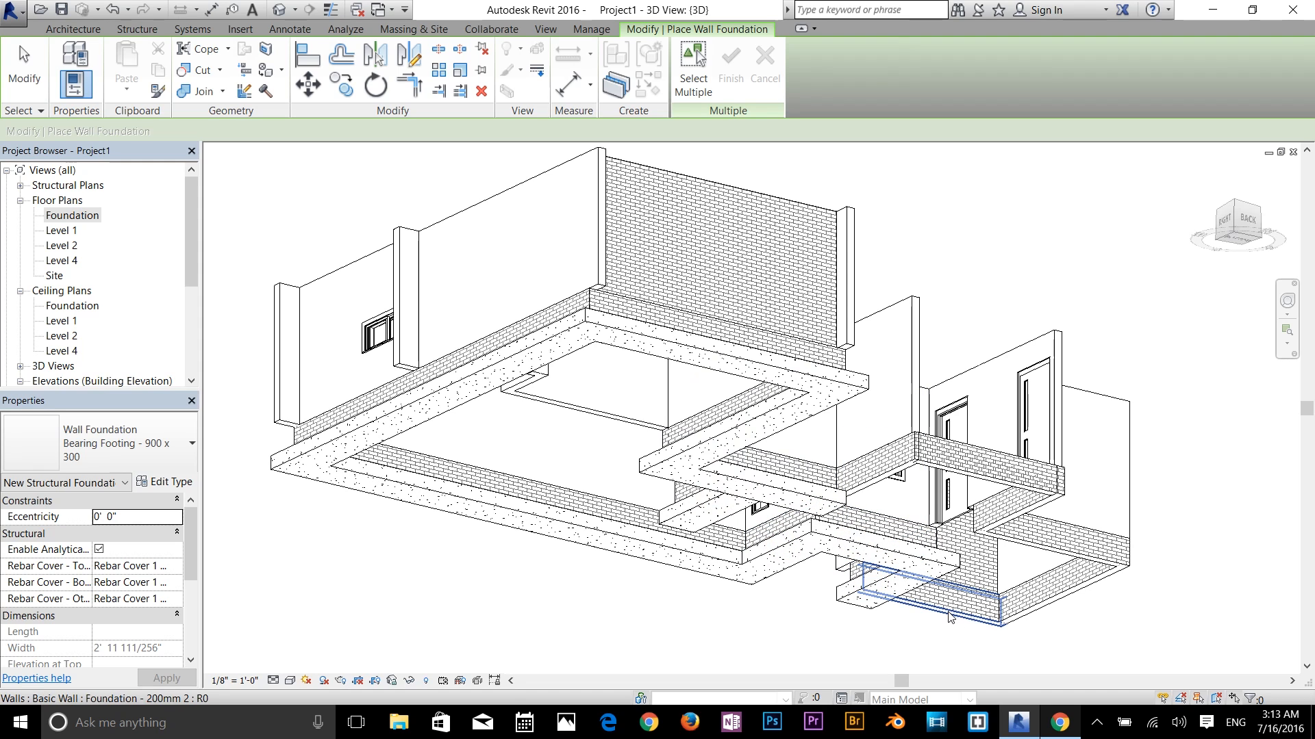
left_click(1051, 600)
left_click(1054, 542)
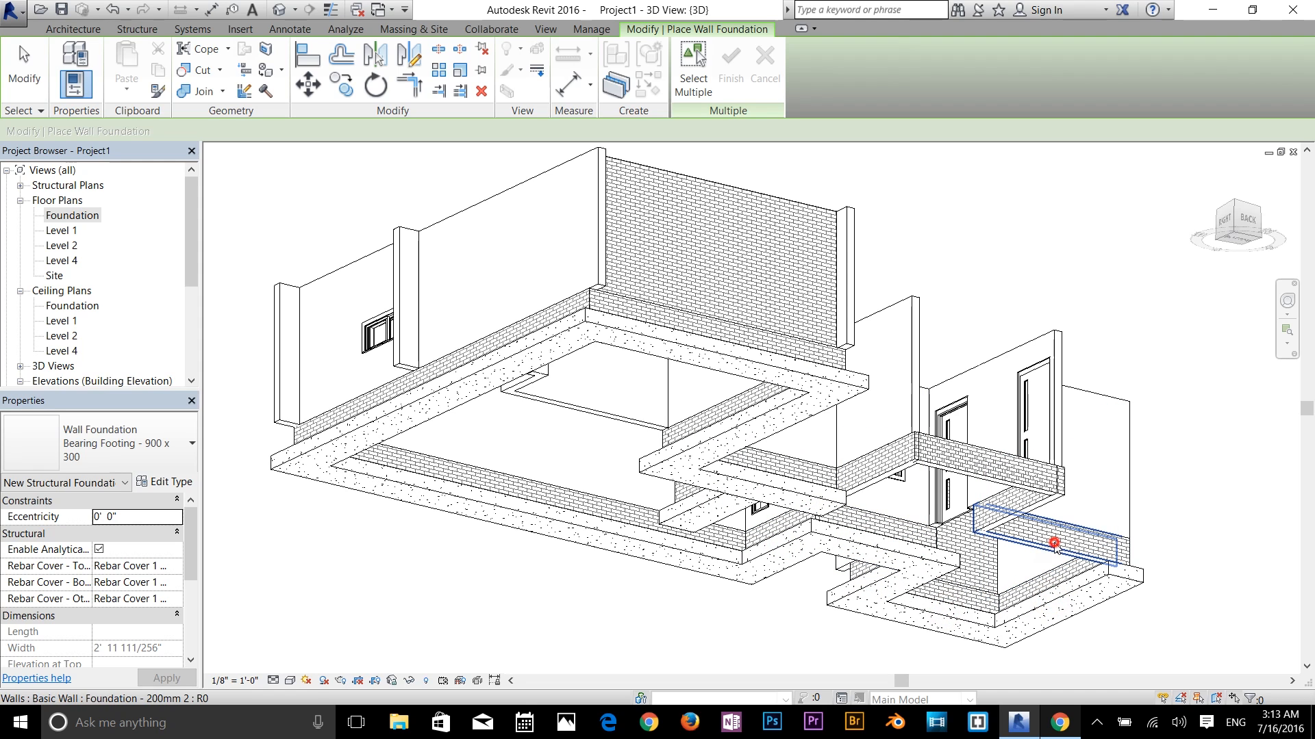
left_click(1024, 512)
left_click(1018, 490)
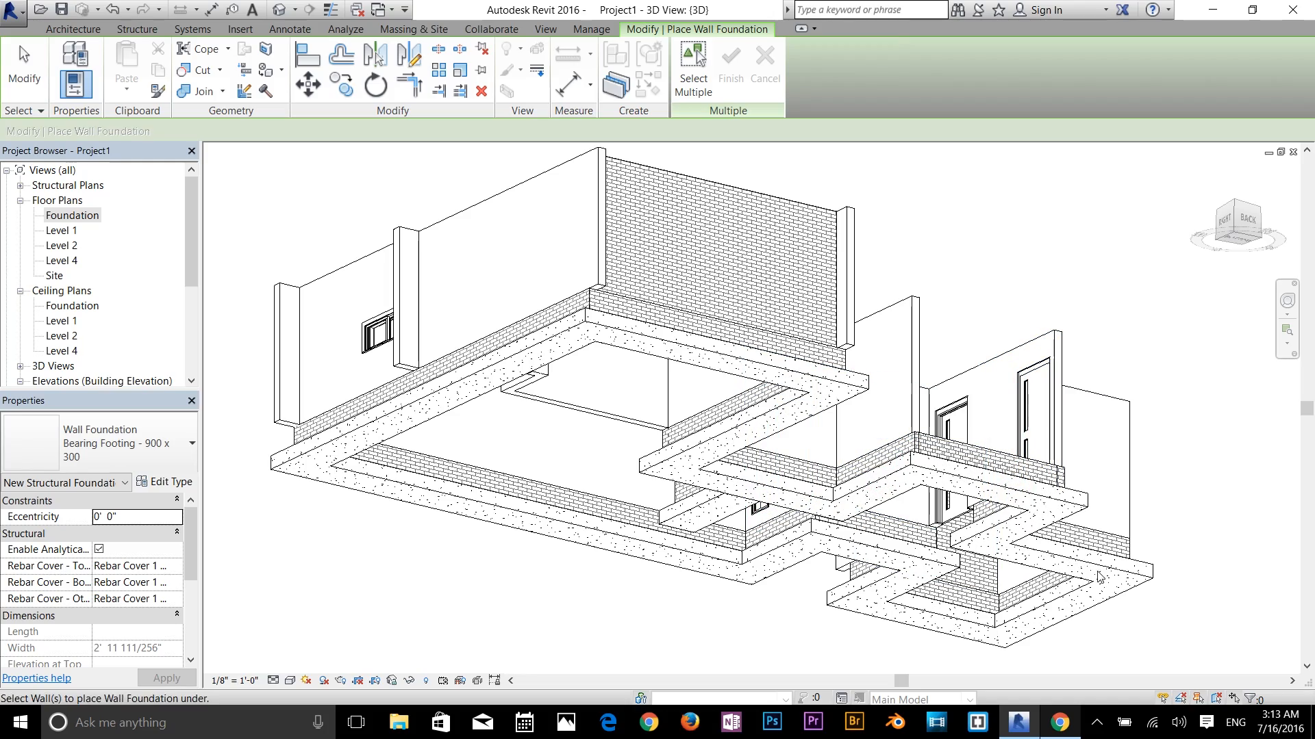
Examine the finished footings around the whole foundation perimeter in 3D, from below and from above
middle_click_drag(960, 506, 1000, 356)
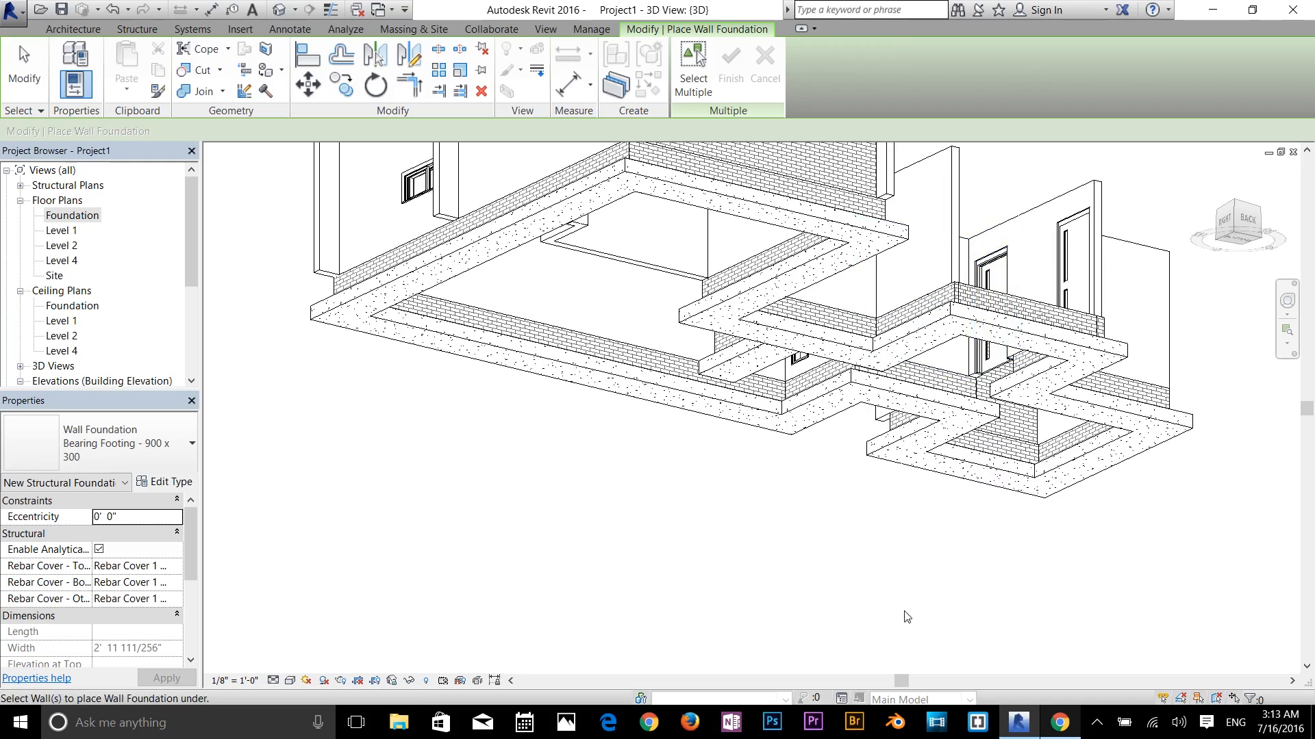
middle_click_drag(906, 616, 803, 424, "shift")
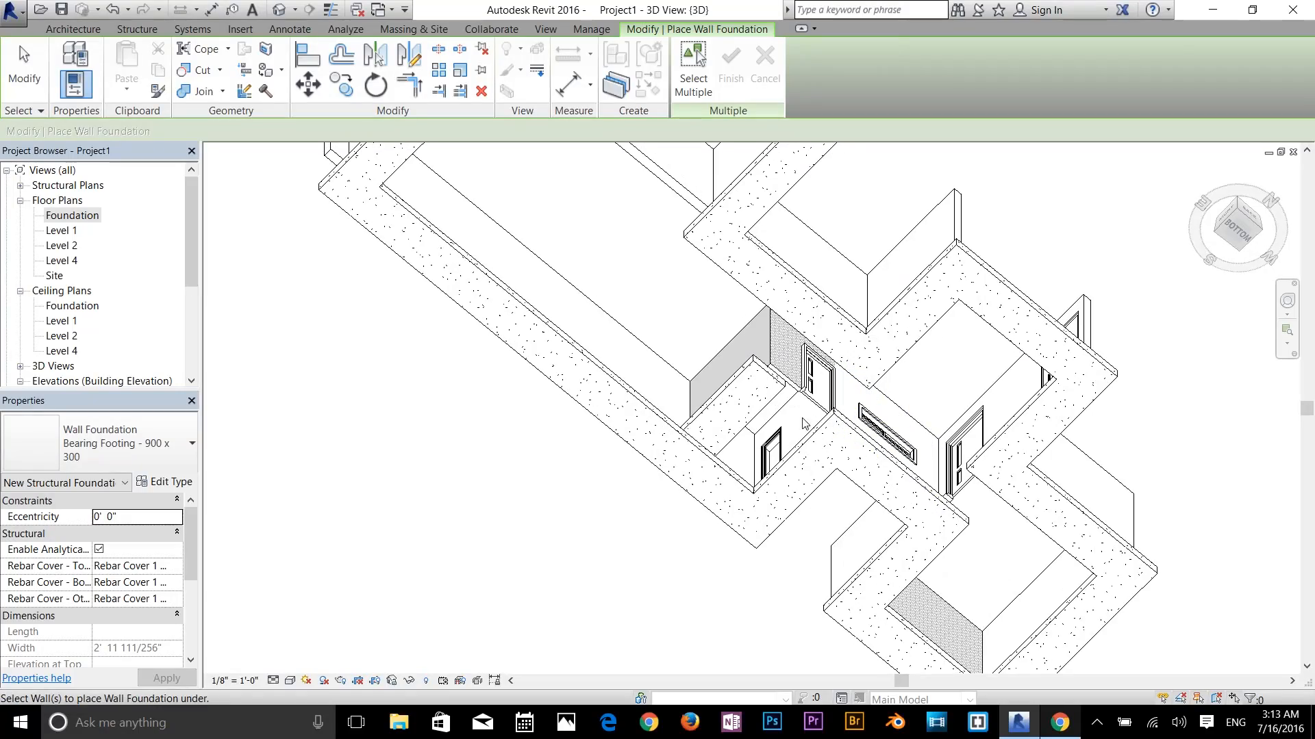
scroll(795, 411, "up", 3)
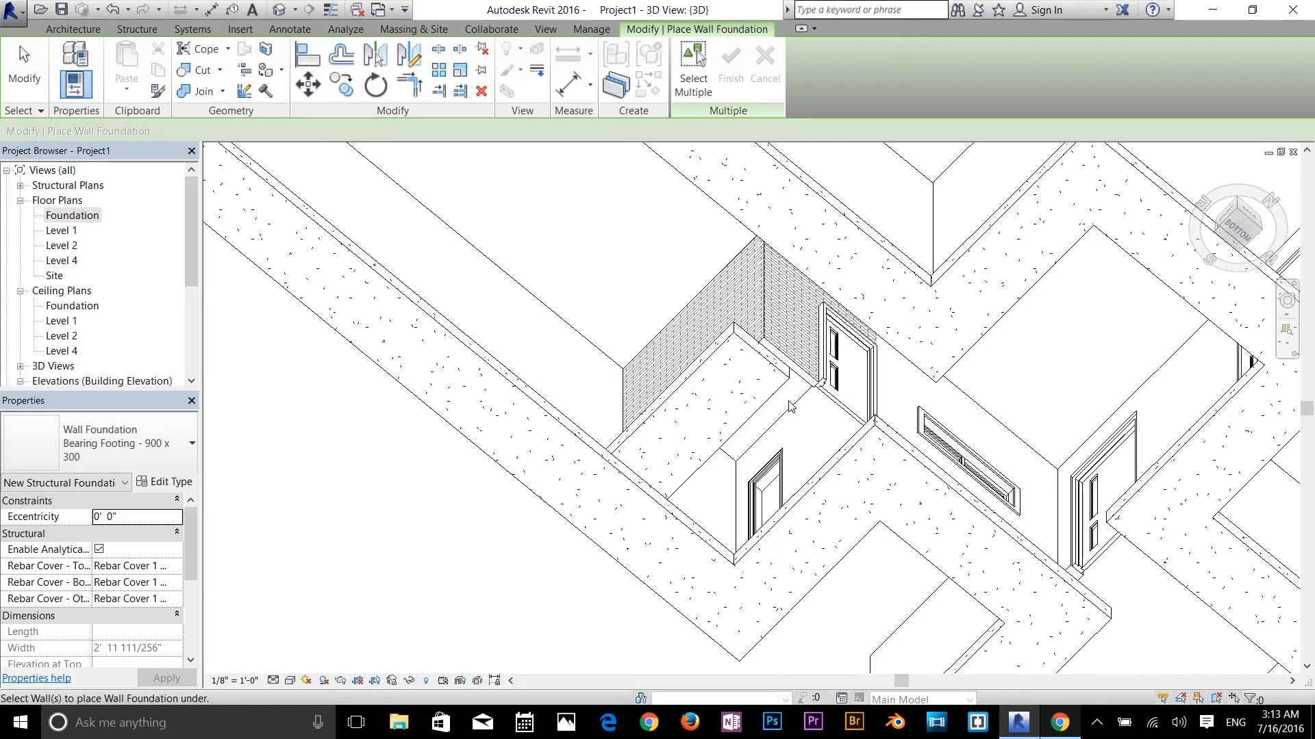
scroll(794, 408, "up", 2)
middle_click_drag(979, 474, 855, 472, "shift")
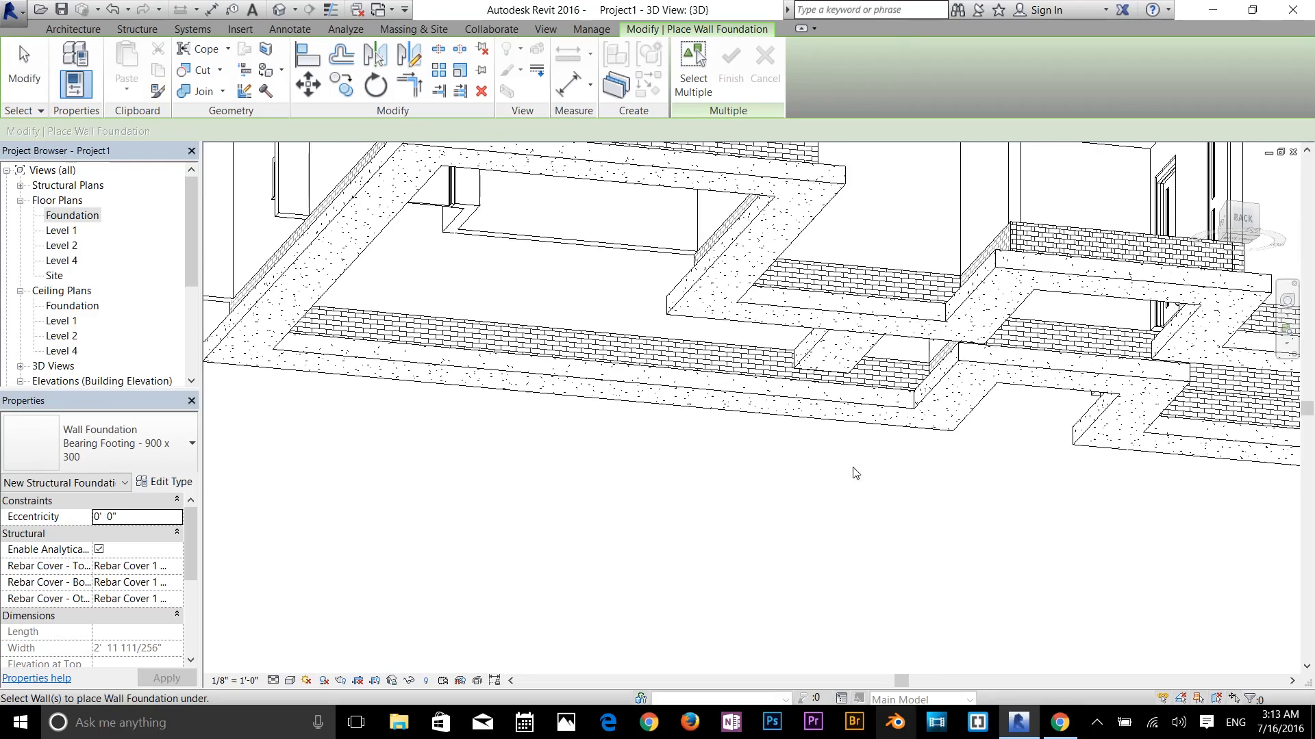
middle_click_drag(802, 370, 1006, 614, "shift")
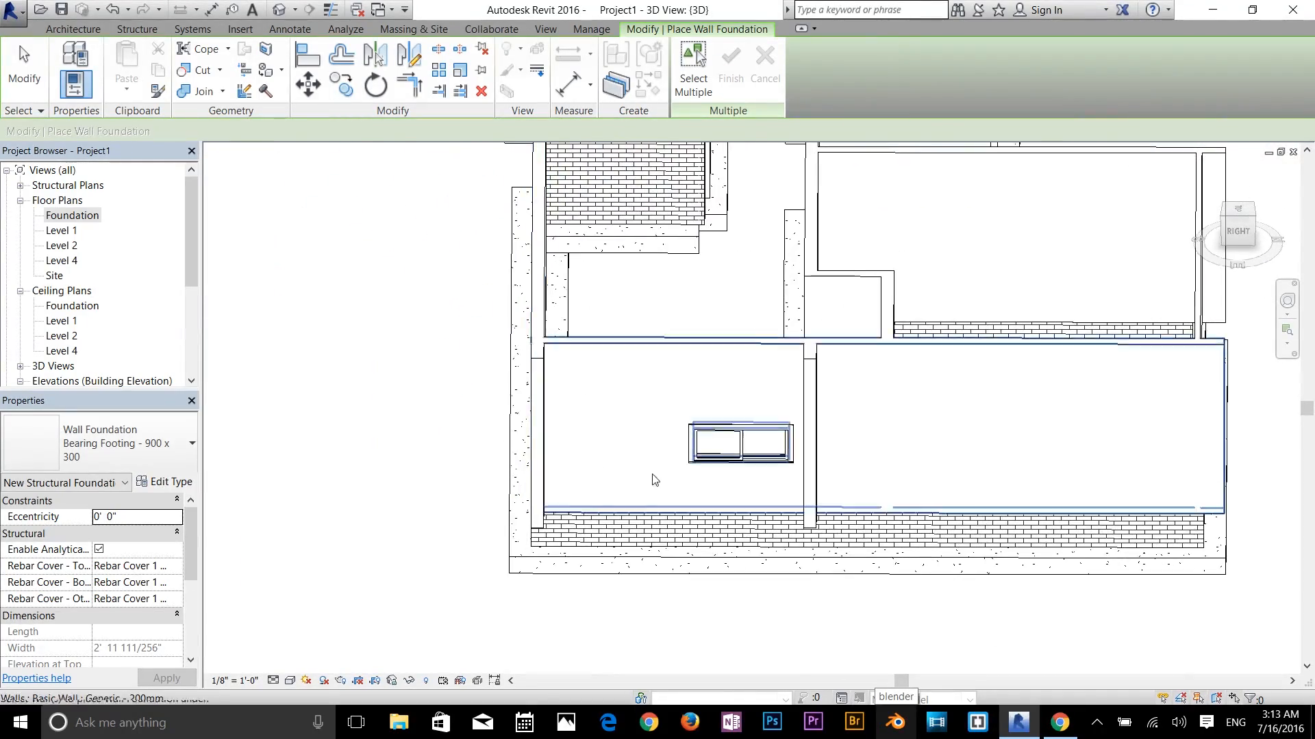
middle_click_drag(596, 506, 493, 577, "shift")
middle_click_drag(1053, 547, 963, 568)
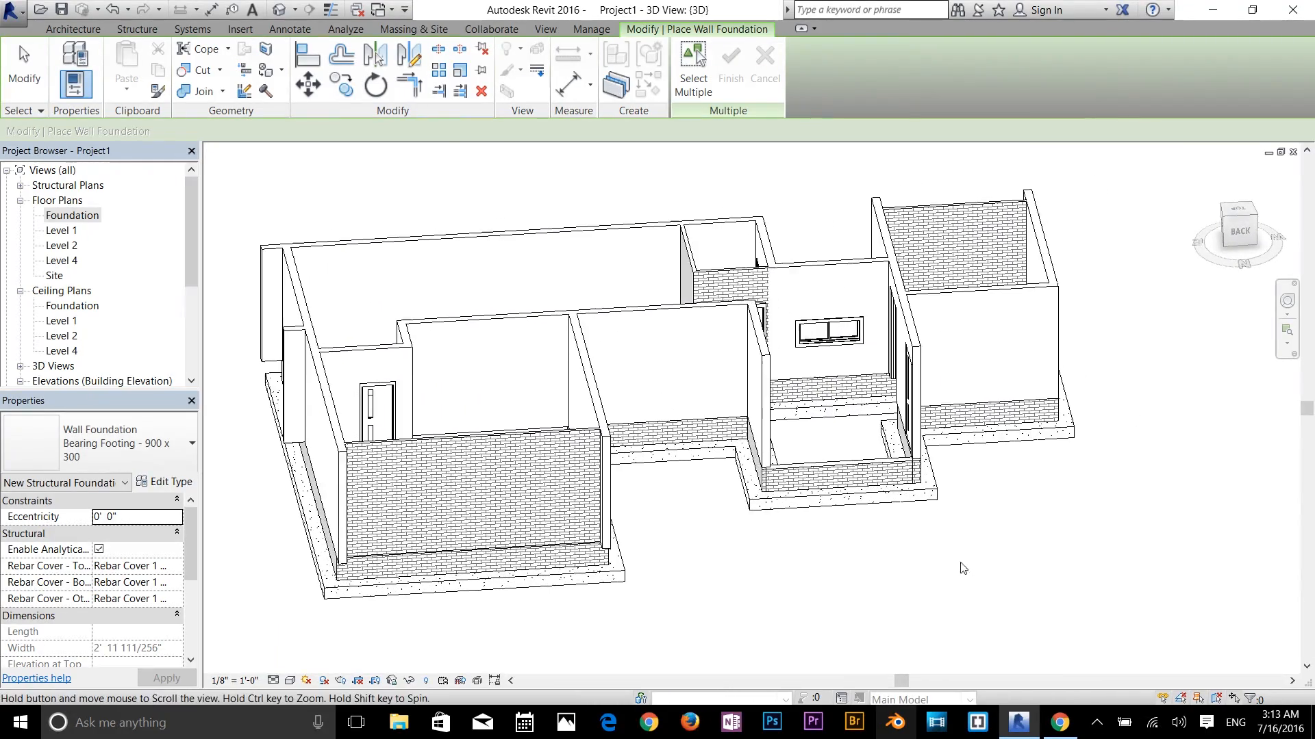
scroll(829, 416, "up", 3)
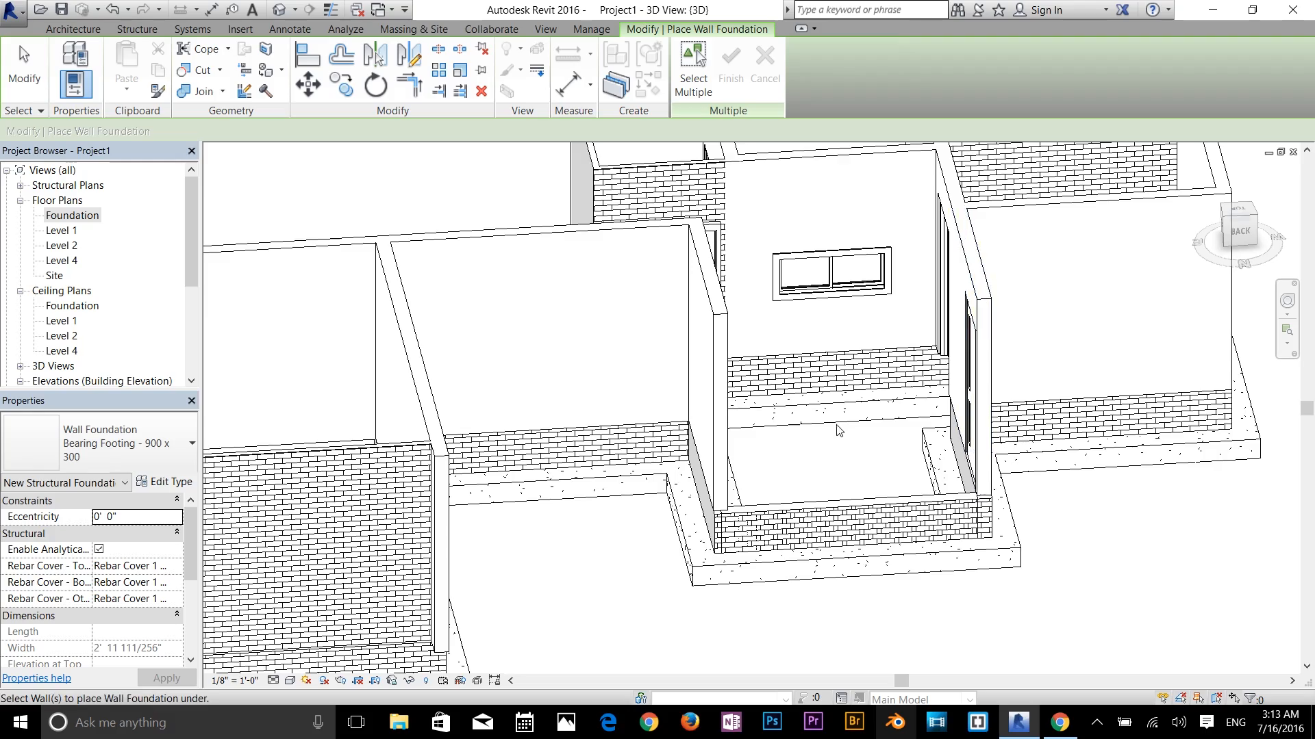
scroll(841, 430, "down", 2)
middle_click_drag(854, 450, 736, 492, "shift")
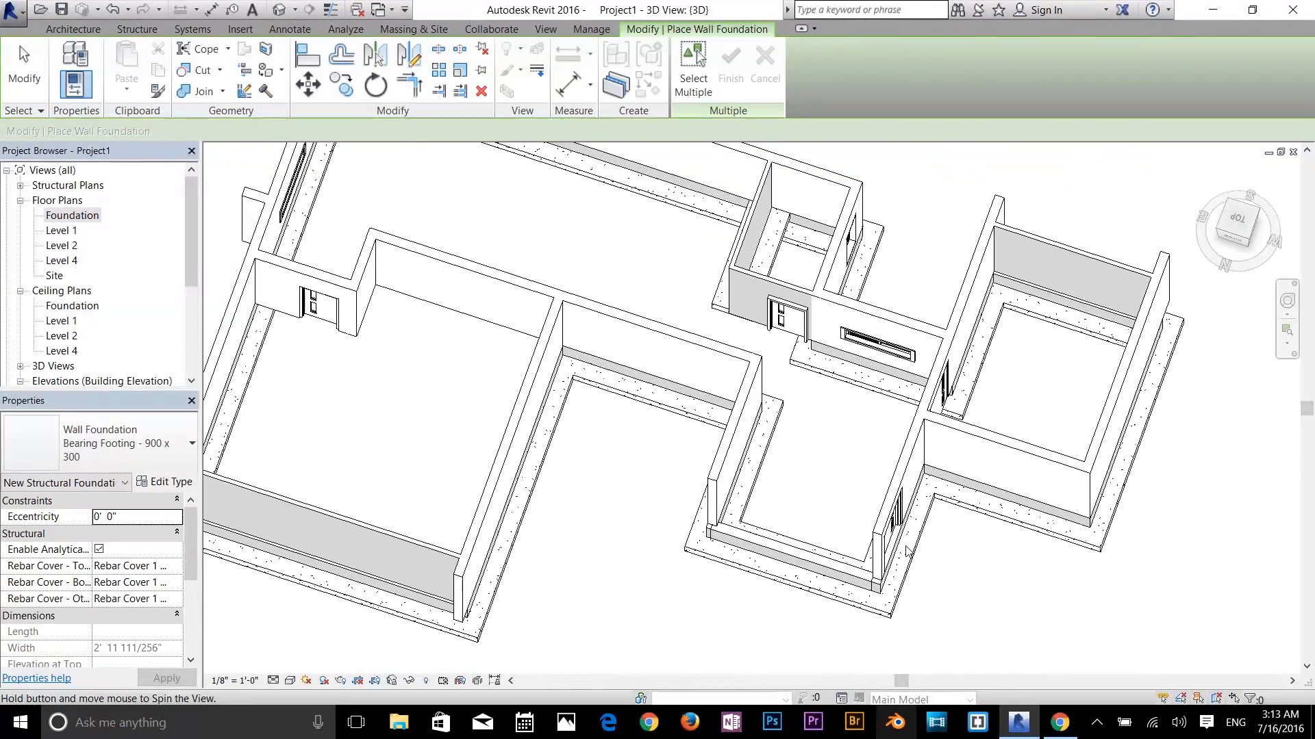
Draw a 12' Generic - 200mm wall on Level 1 across the projecting room's open end, between the door-side wall and the opposite wall
left_click(68, 31)
left_click(71, 56)
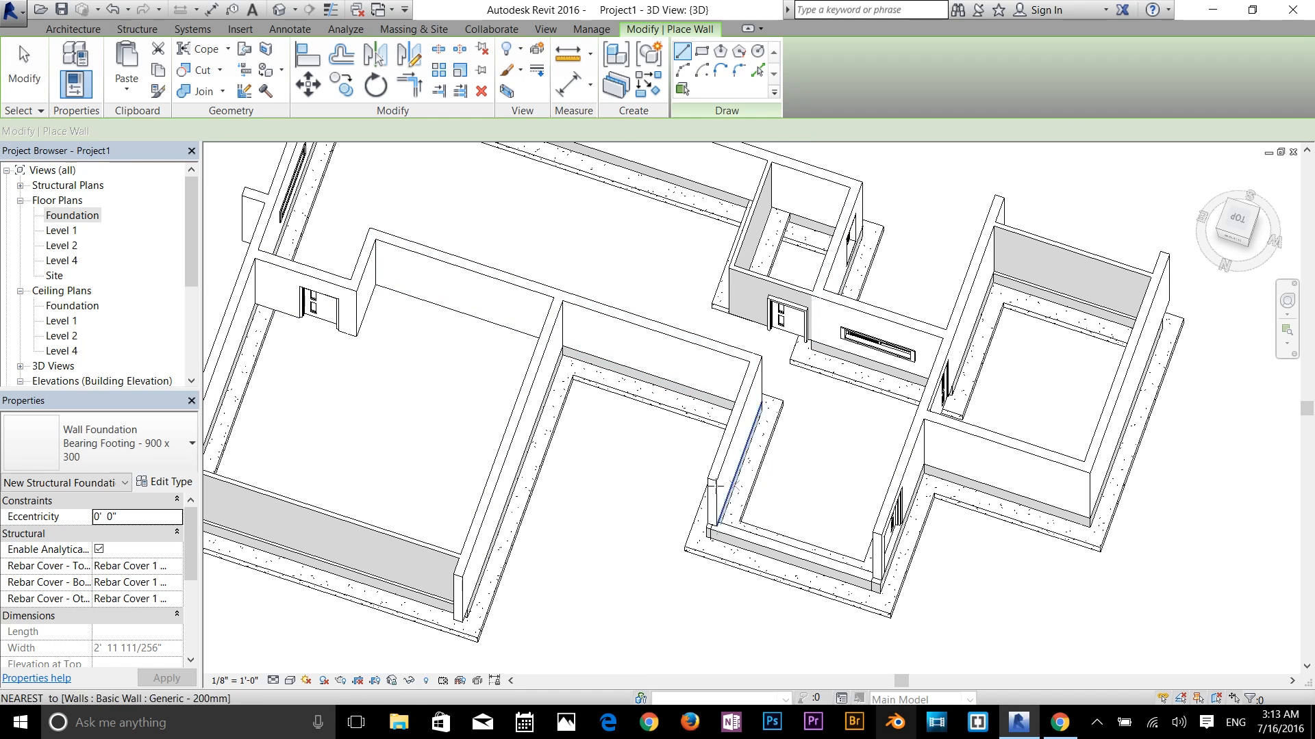
double_click(60, 231)
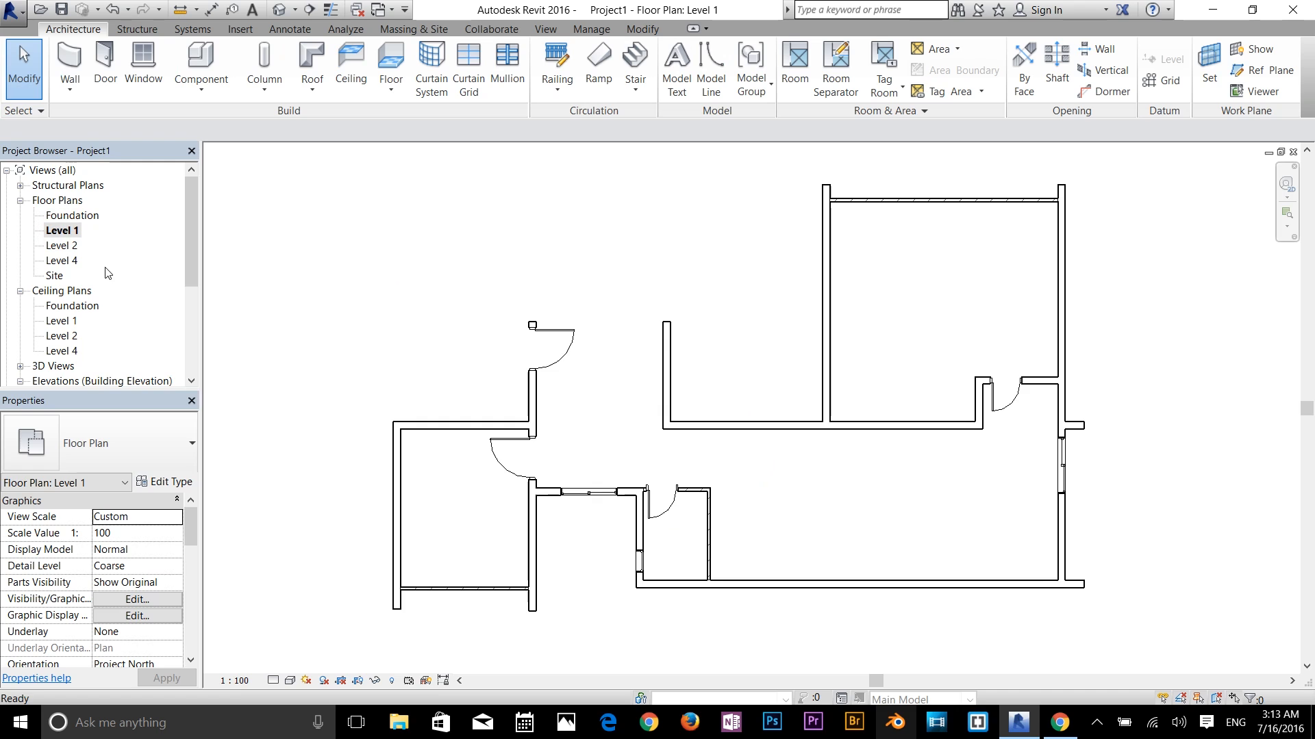
scroll(575, 315, "up", 5)
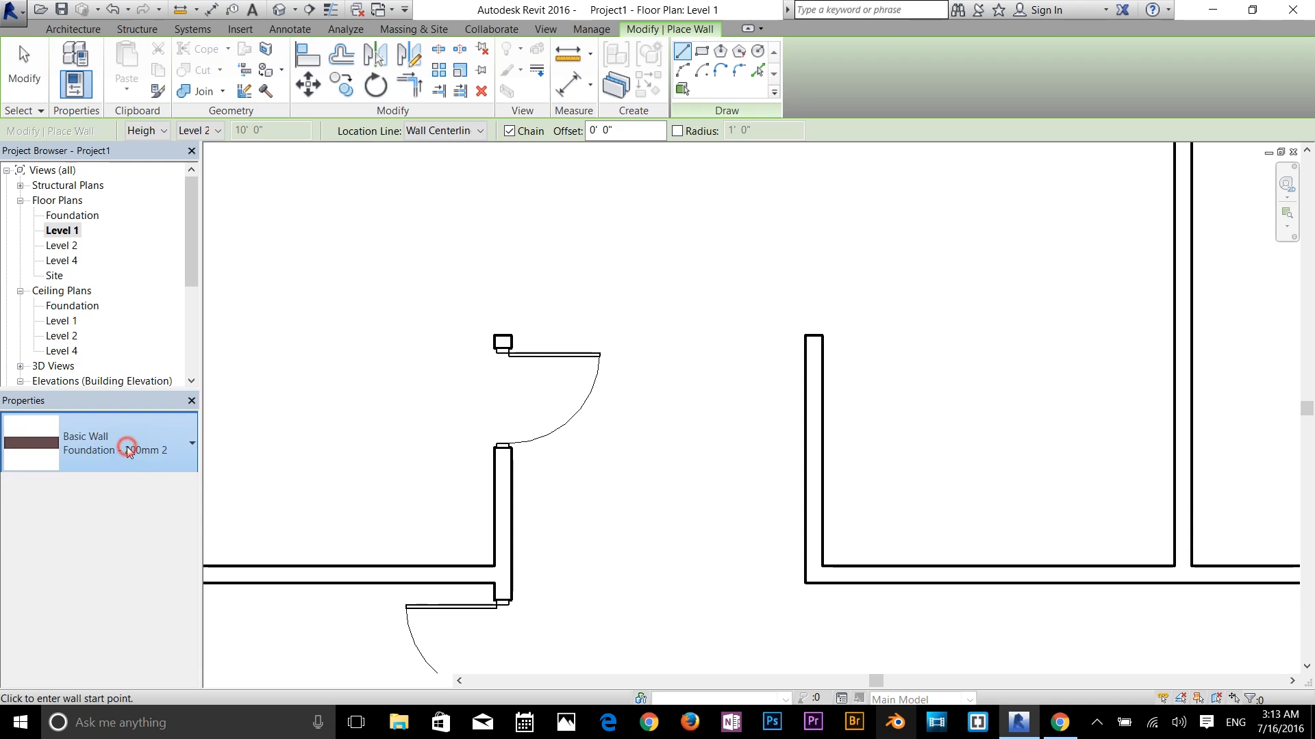
left_click(123, 445)
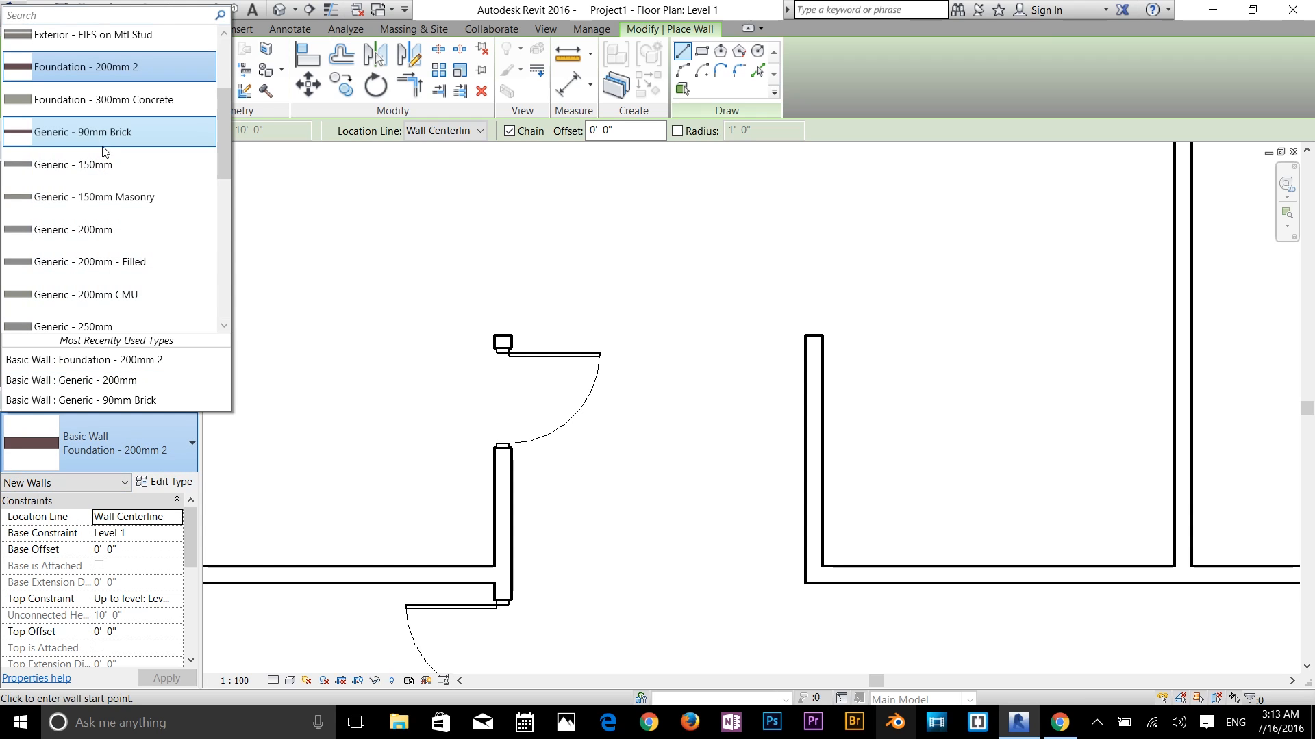
left_click(101, 230)
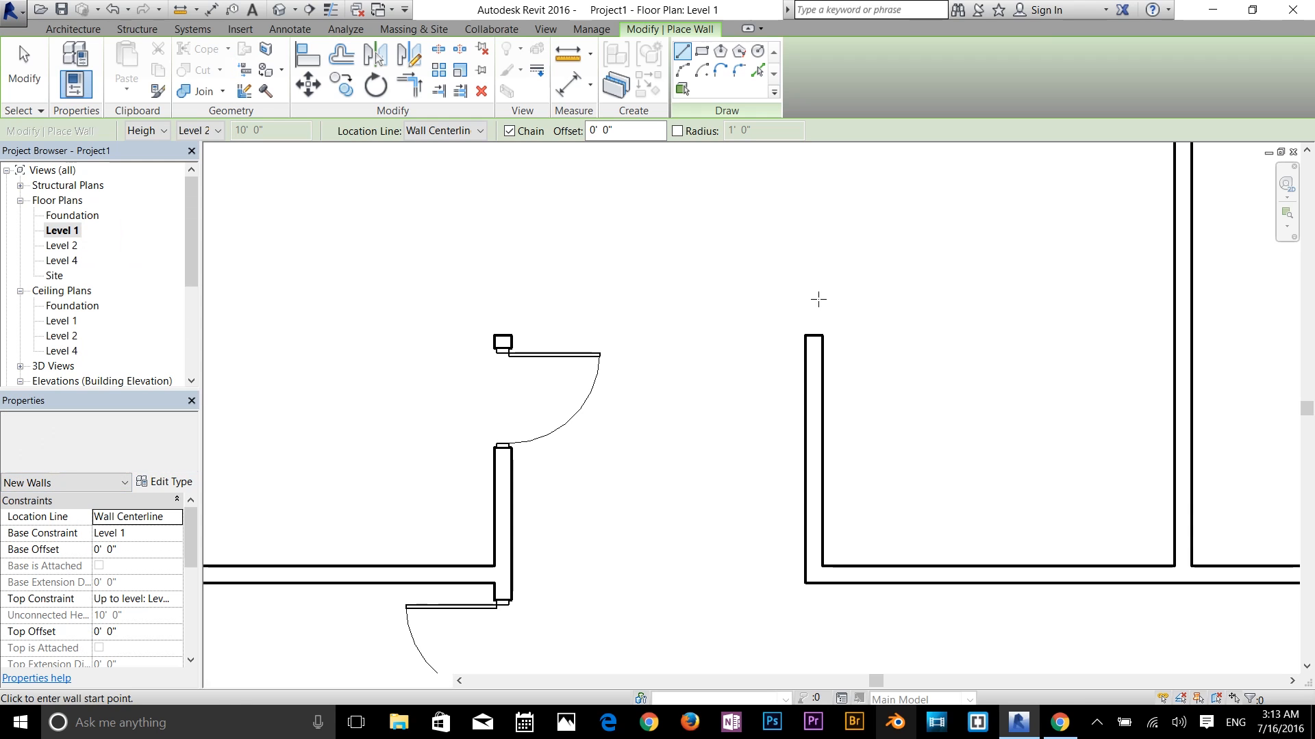
left_click(813, 339)
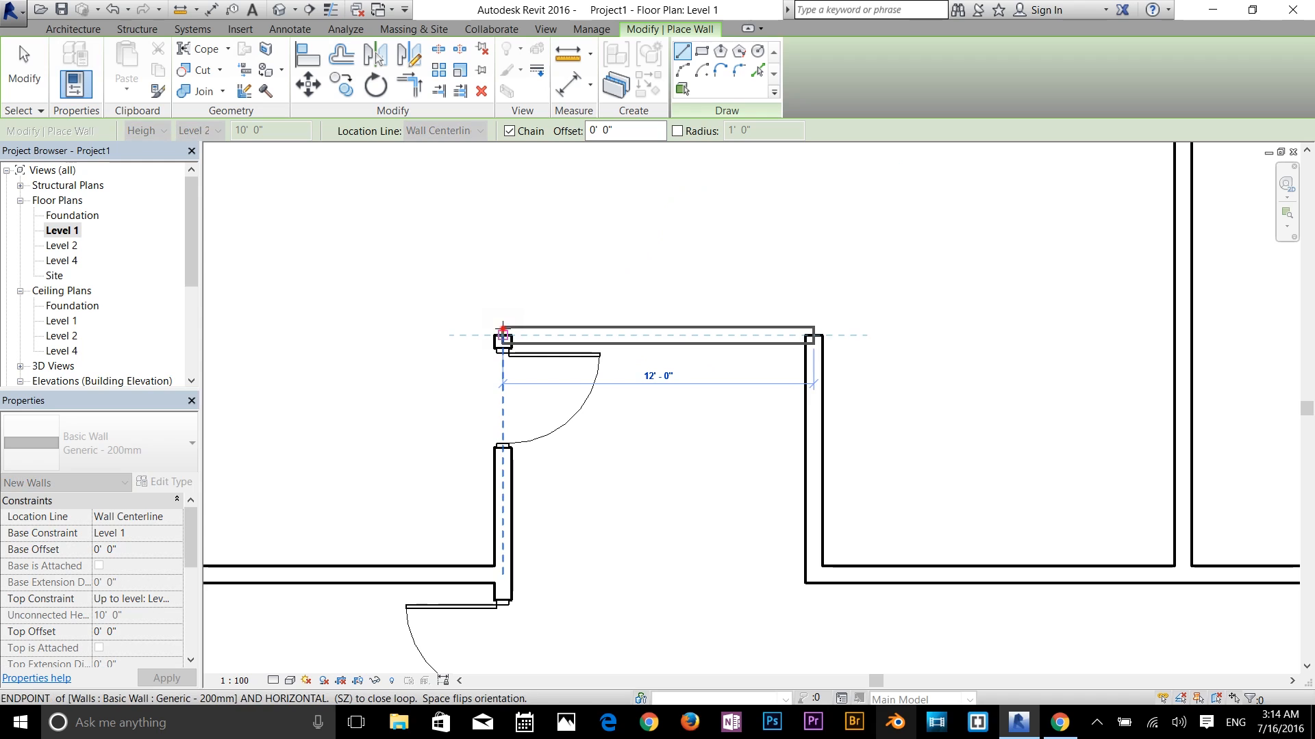
left_click(503, 333)
key("Escape")
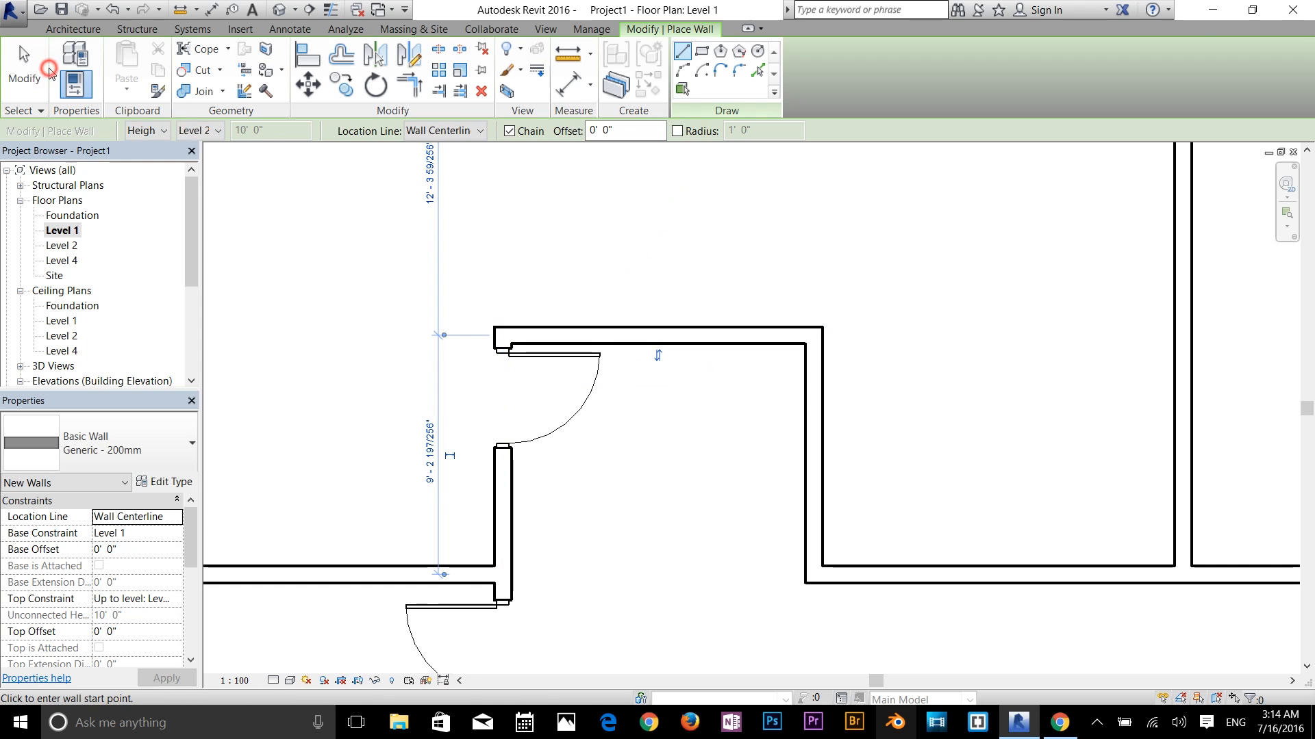
left_click(48, 70)
Review the new closing wall and the complete house in the 3D view
scroll(705, 393, "down", 5)
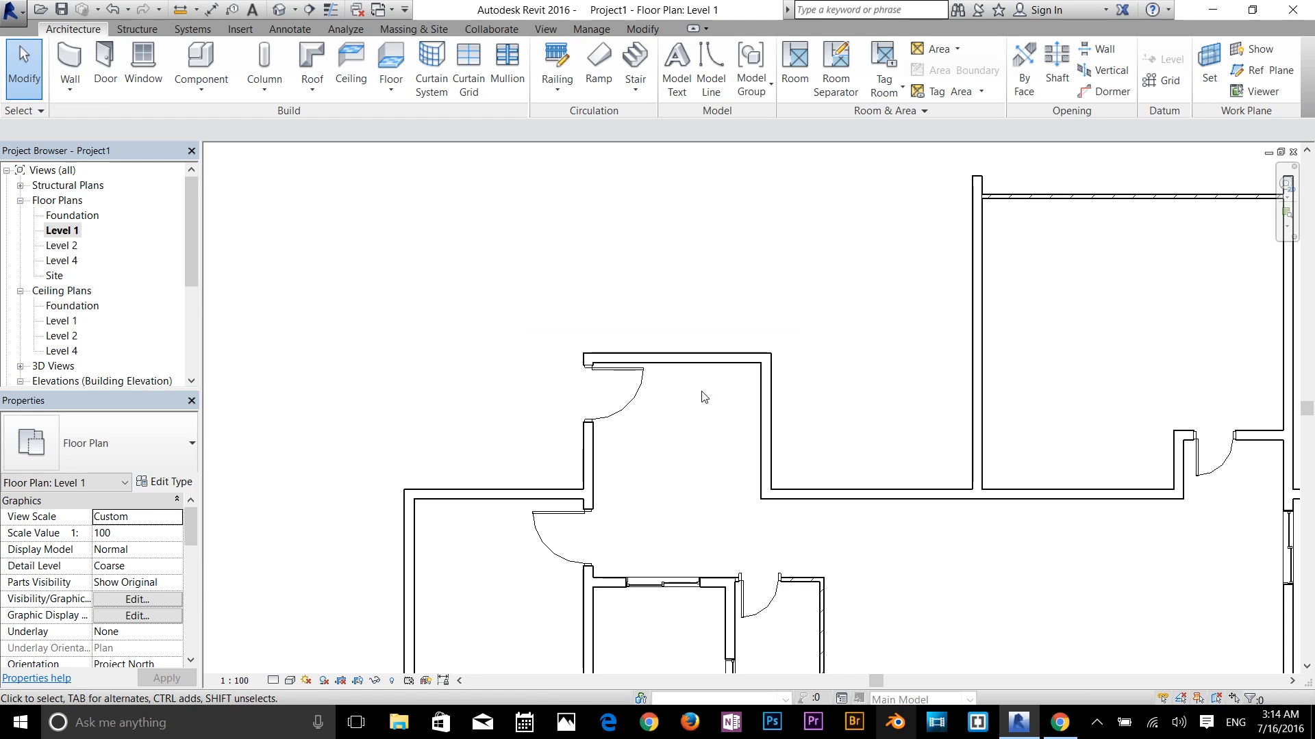
left_click(279, 9)
middle_click_drag(918, 527, 1043, 550, "shift")
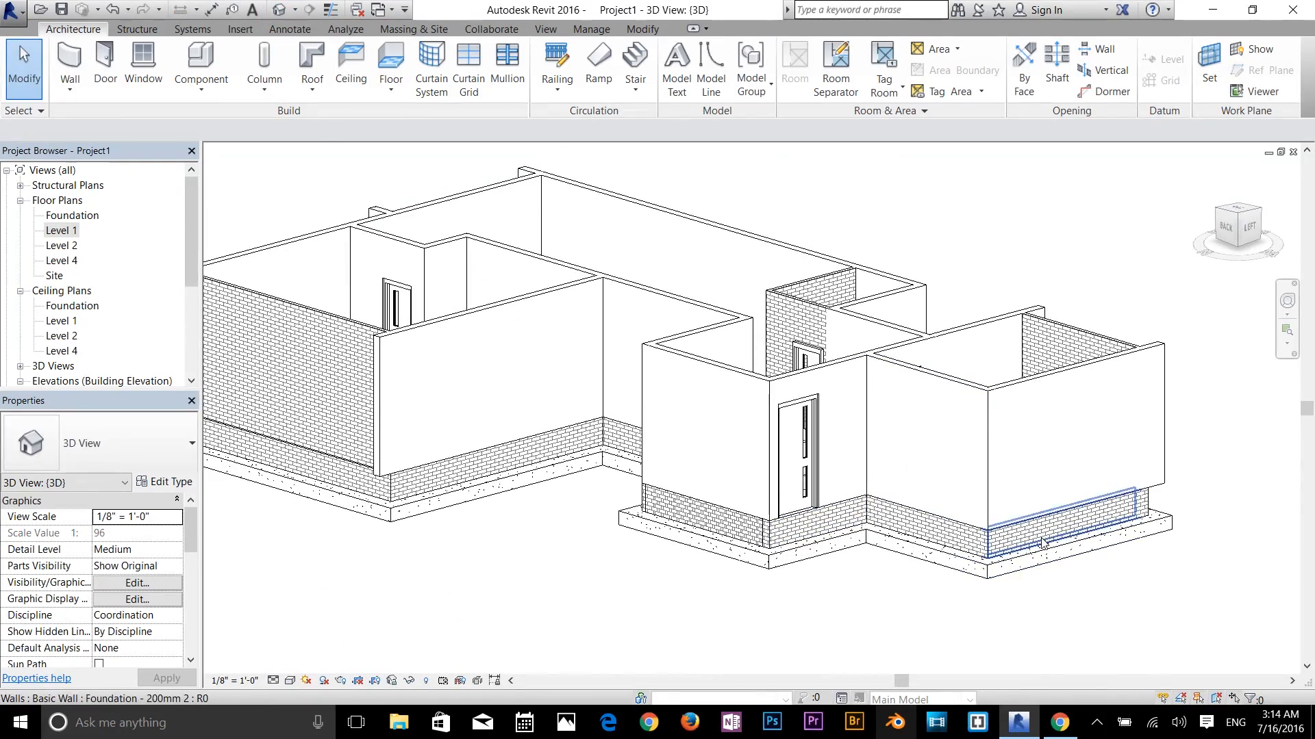
scroll(541, 508, "down", 1)
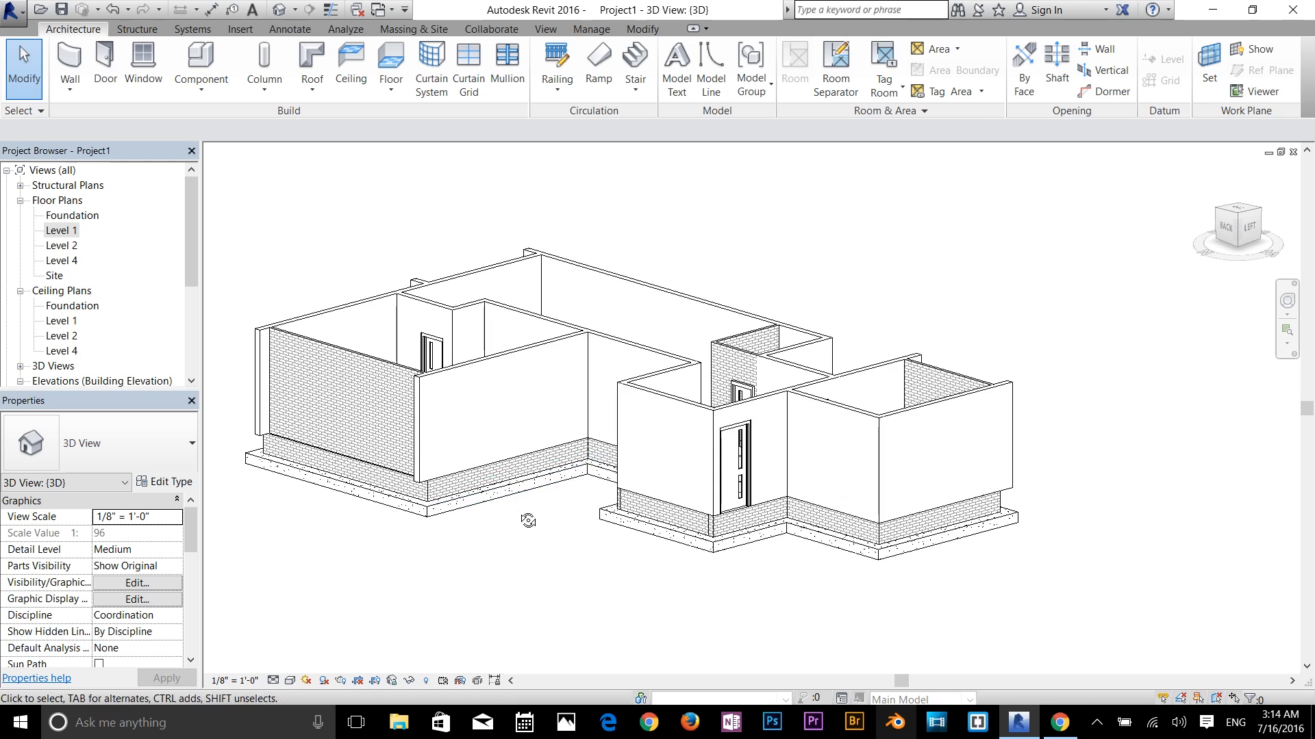
middle_click_drag(527, 521, 694, 566, "shift")
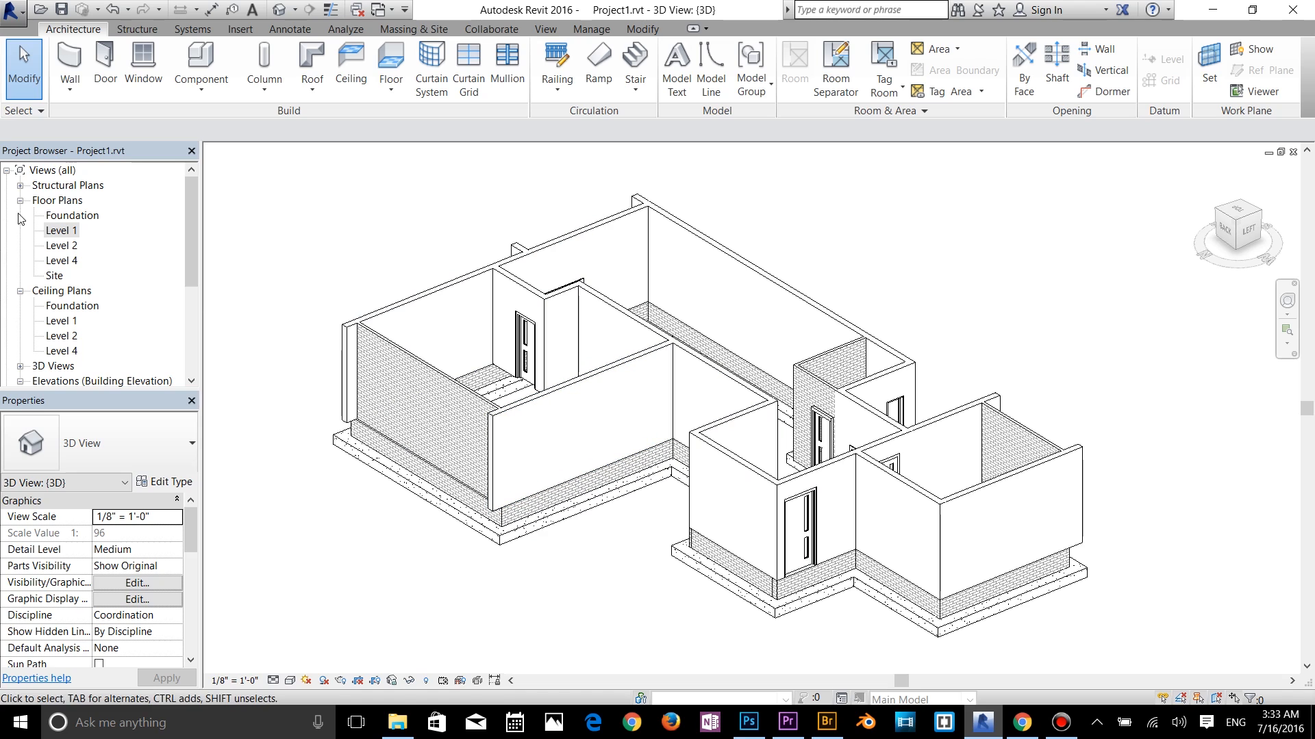
Start an architectural floor on the Level 1 plan and pick the projecting room's end wall as its first boundary line
left_click(60, 231)
double_click(60, 230)
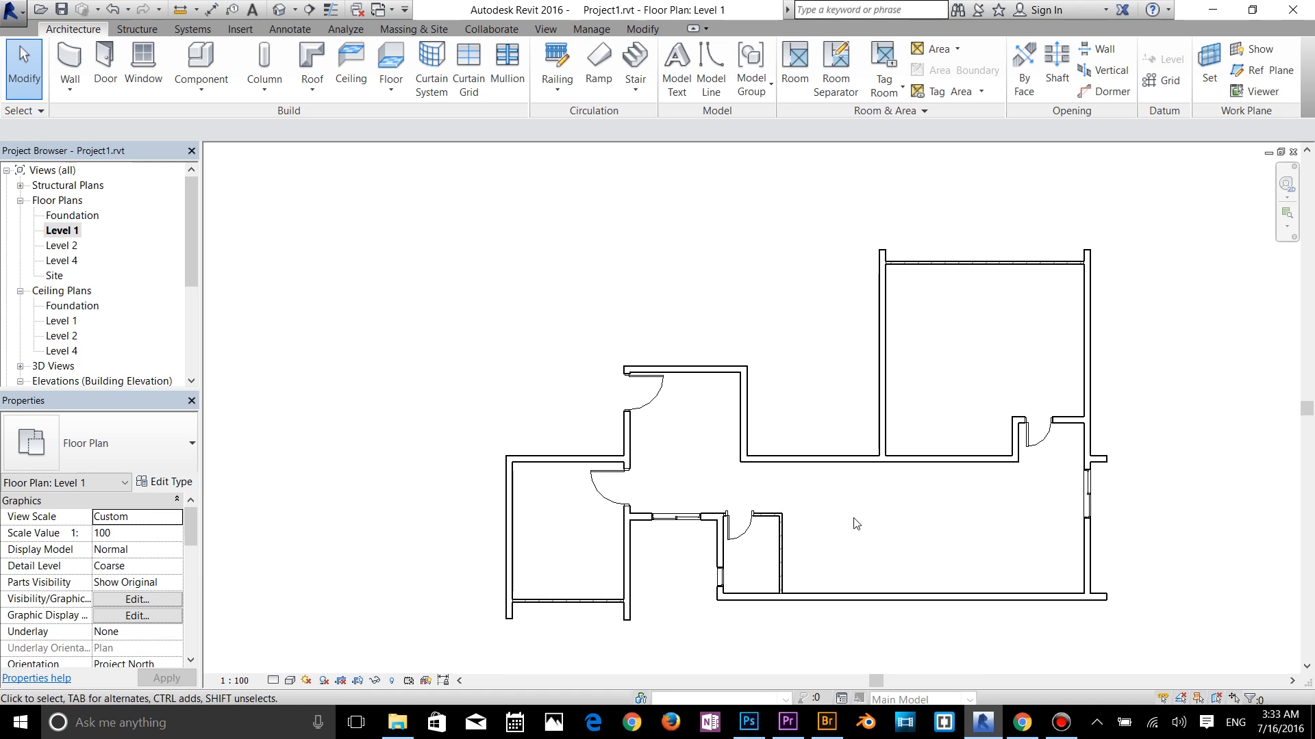
scroll(979, 534, "up", 1)
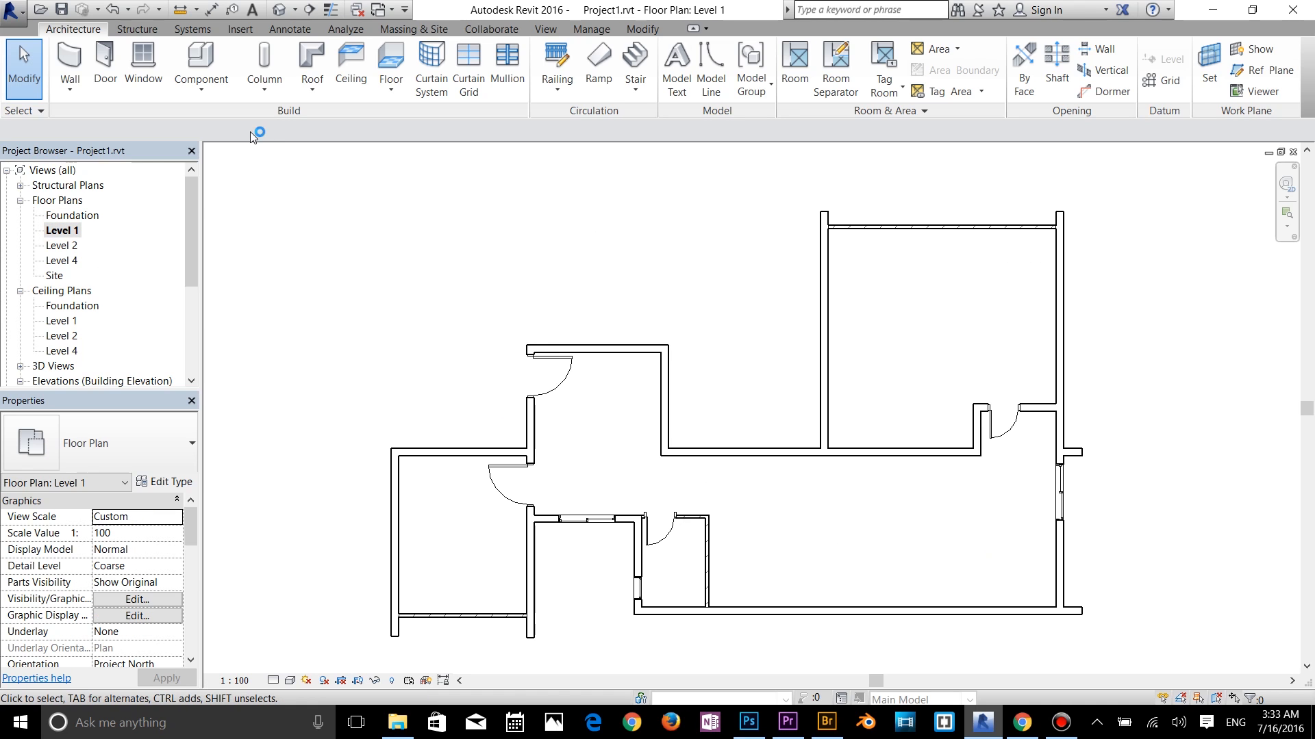
left_click(388, 94)
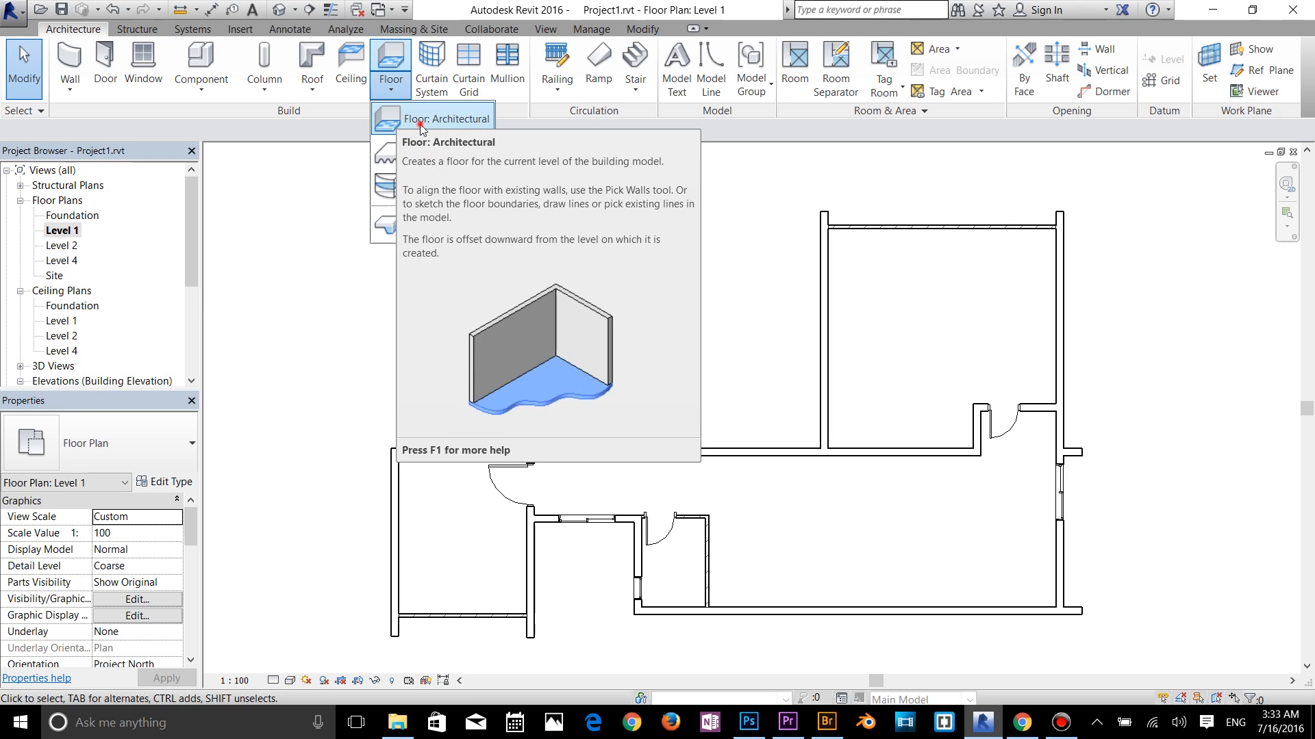
left_click(420, 125)
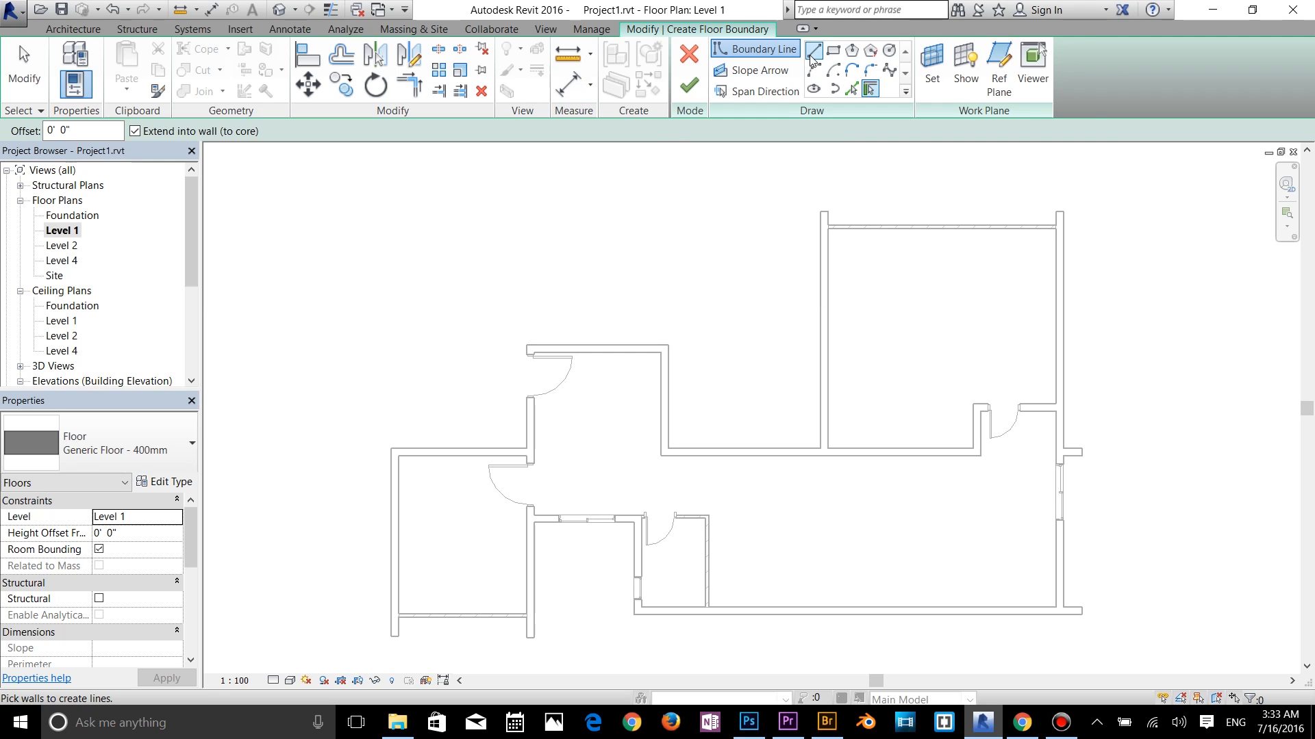
left_click(872, 95)
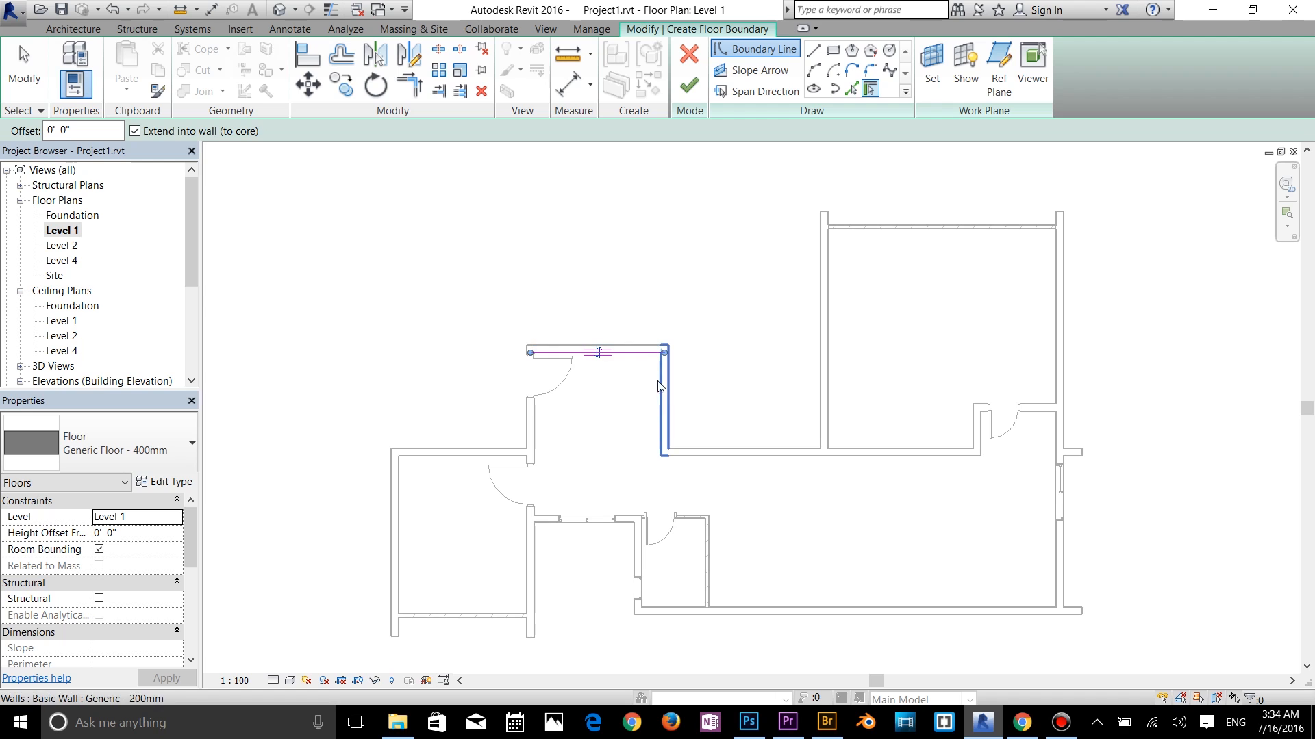
Add the projecting room's adjoining side wall to the floor boundary and flip the boundary lines to the walls' outer faces
scroll(640, 458, "up", 3)
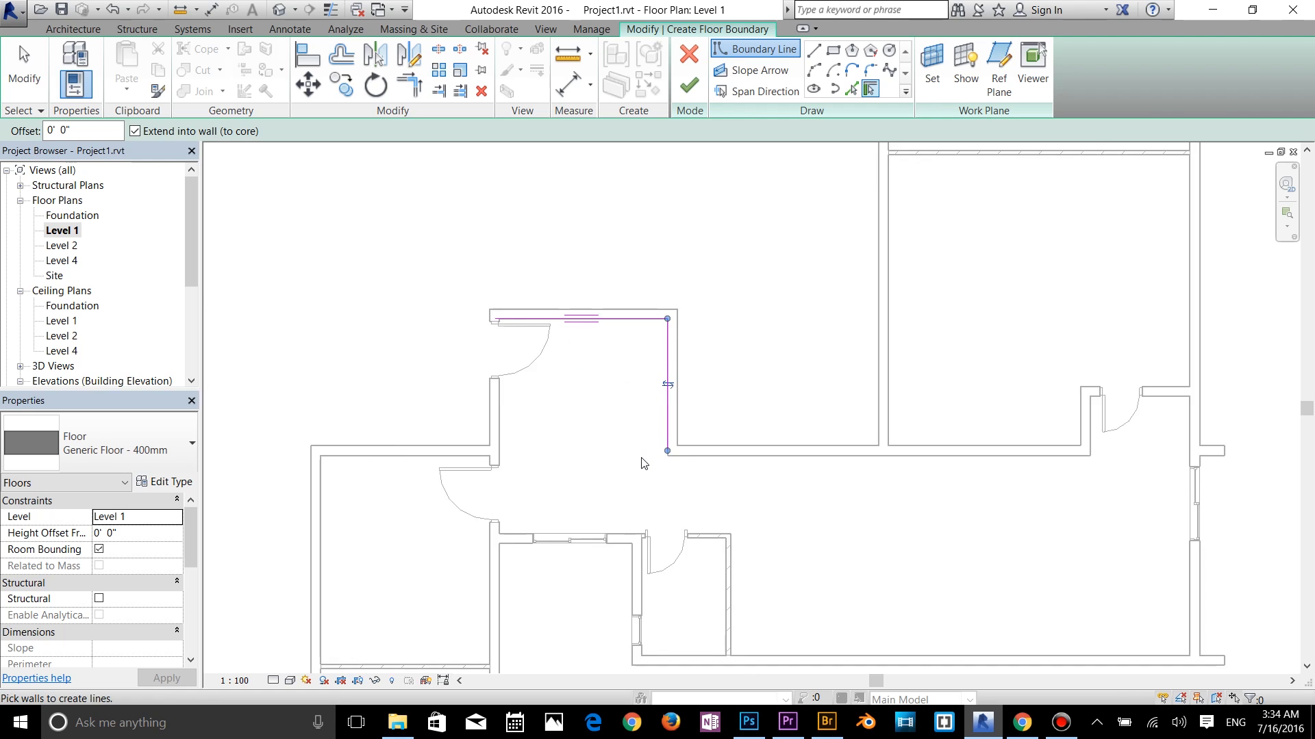
scroll(571, 326, "up", 2)
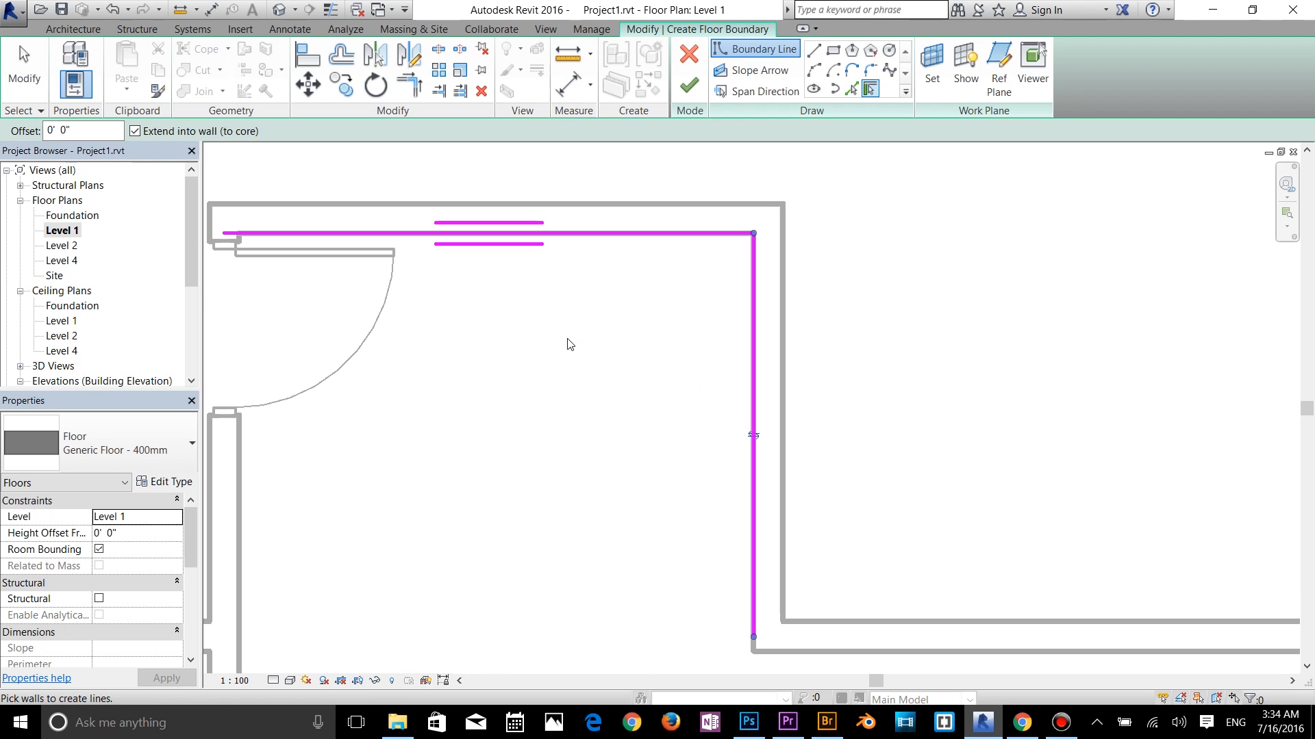
mouse_move(567, 385)
middle_mouse_down()
mouse_move(640, 402)
mouse_move(689, 367)
middle_mouse_up()
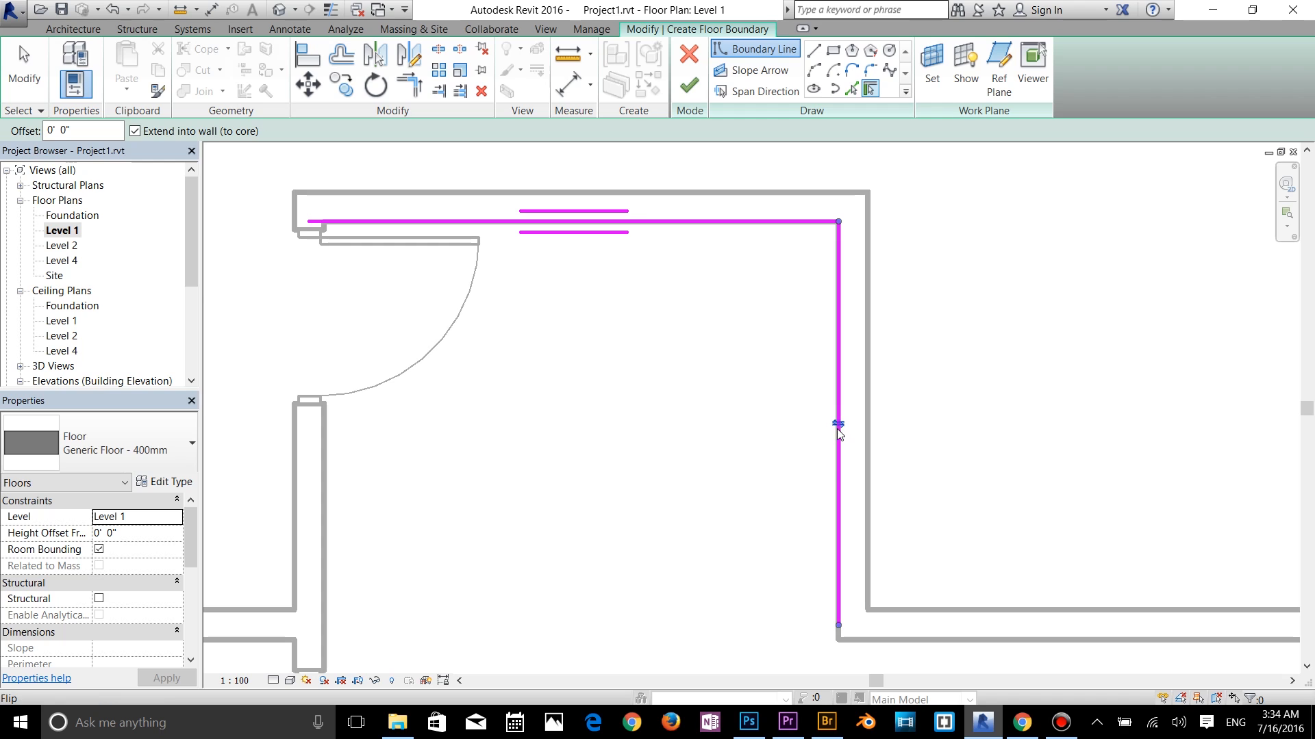
scroll(849, 422, "up", 2)
scroll(848, 427, "down", 3)
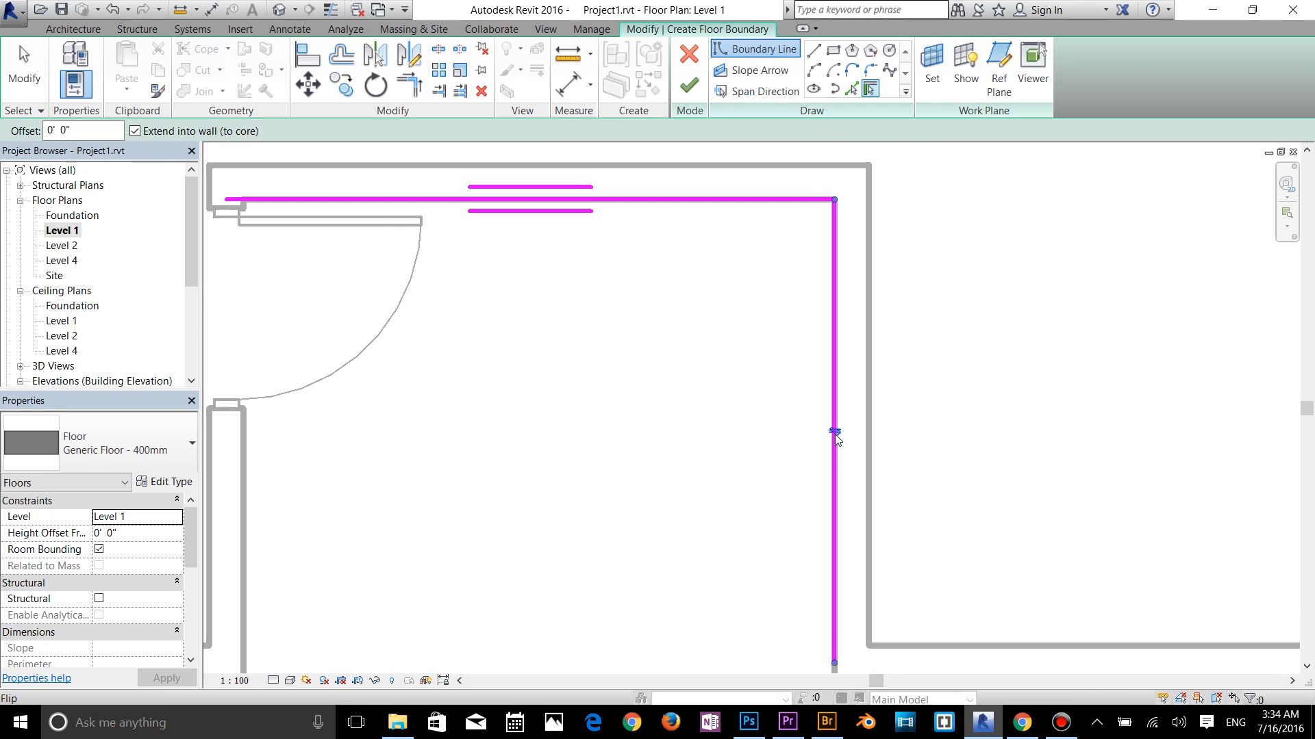
left_click(835, 432)
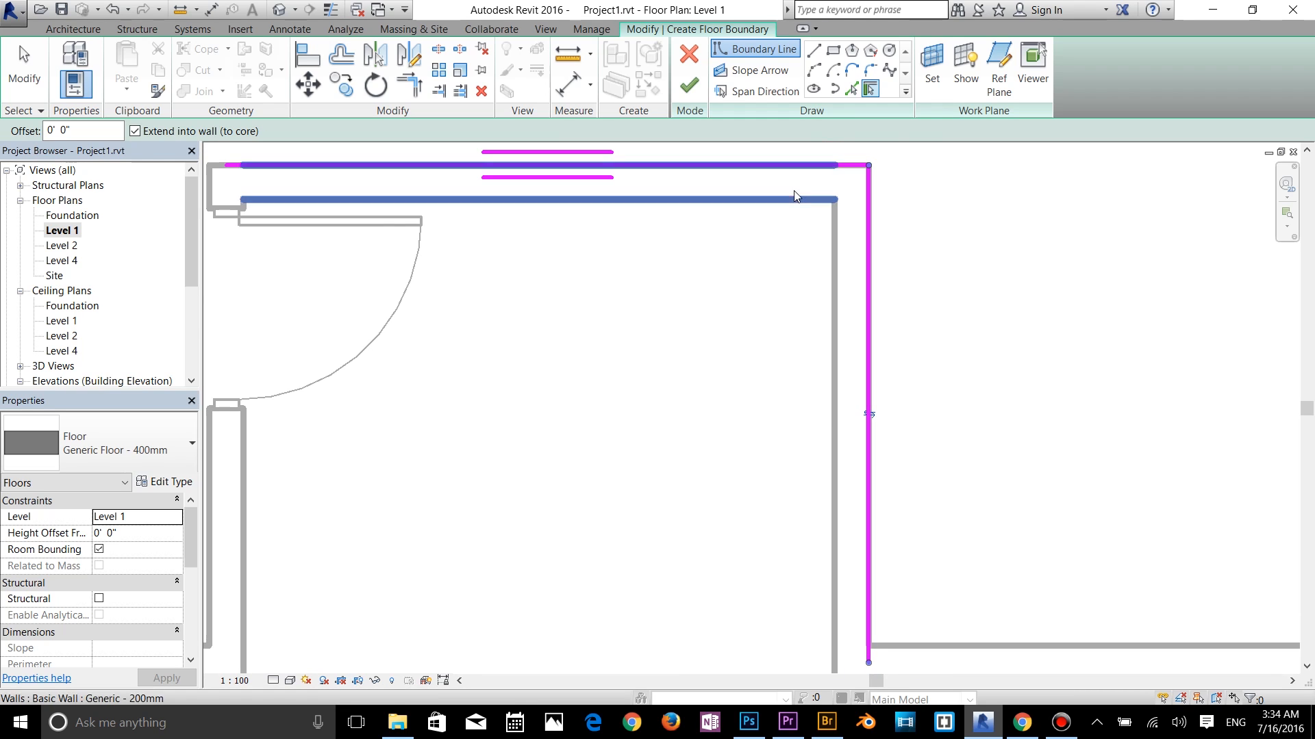
Add the long middle wall and the large room's near side wall to the floor boundary, flipping the side wall's line to its outer face
scroll(868, 355, "down", 2)
left_click(958, 521)
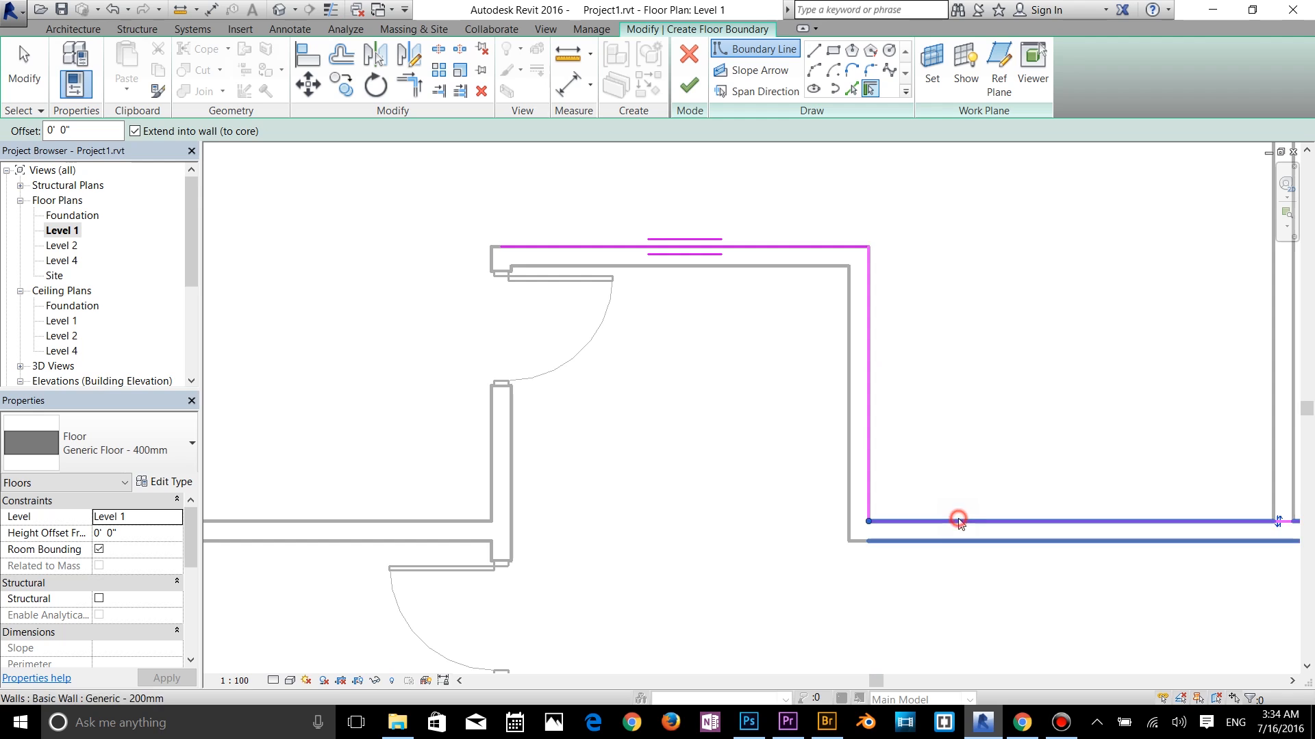
middle_click_drag(994, 480, 546, 454)
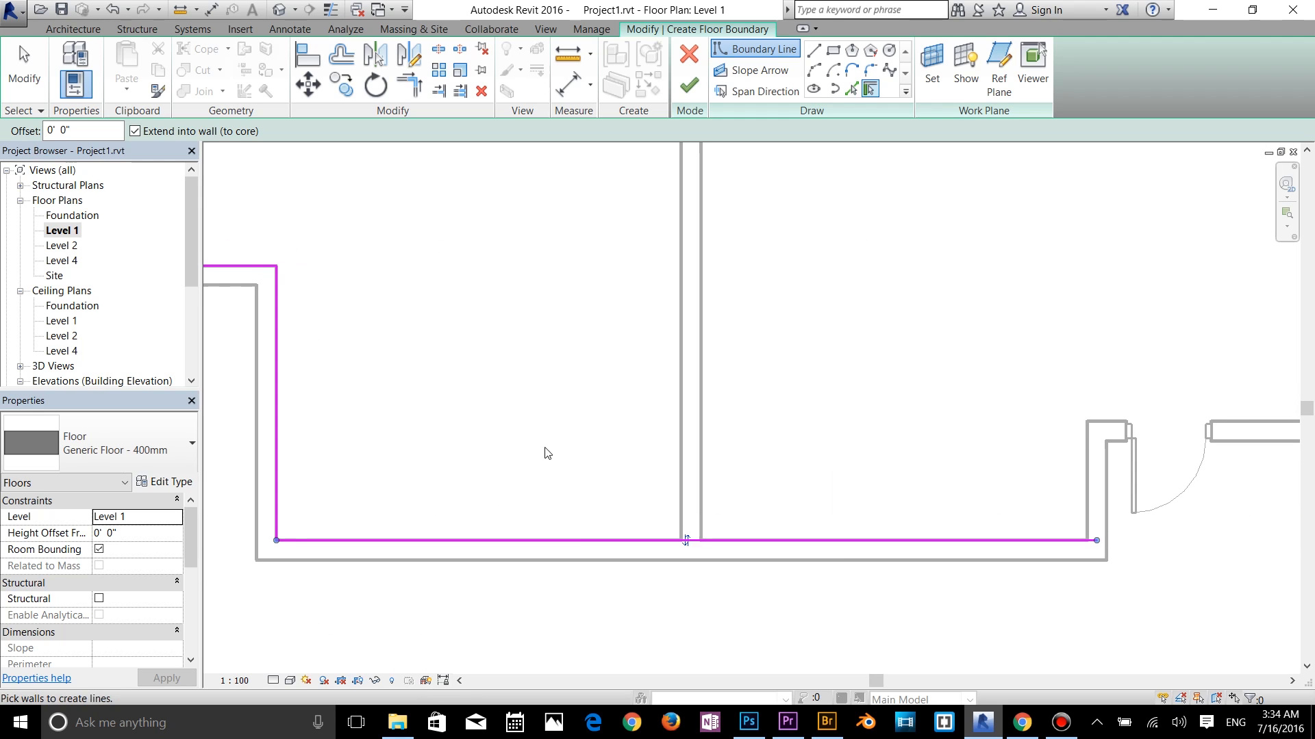
left_click(681, 428)
scroll(684, 425, "down", 2)
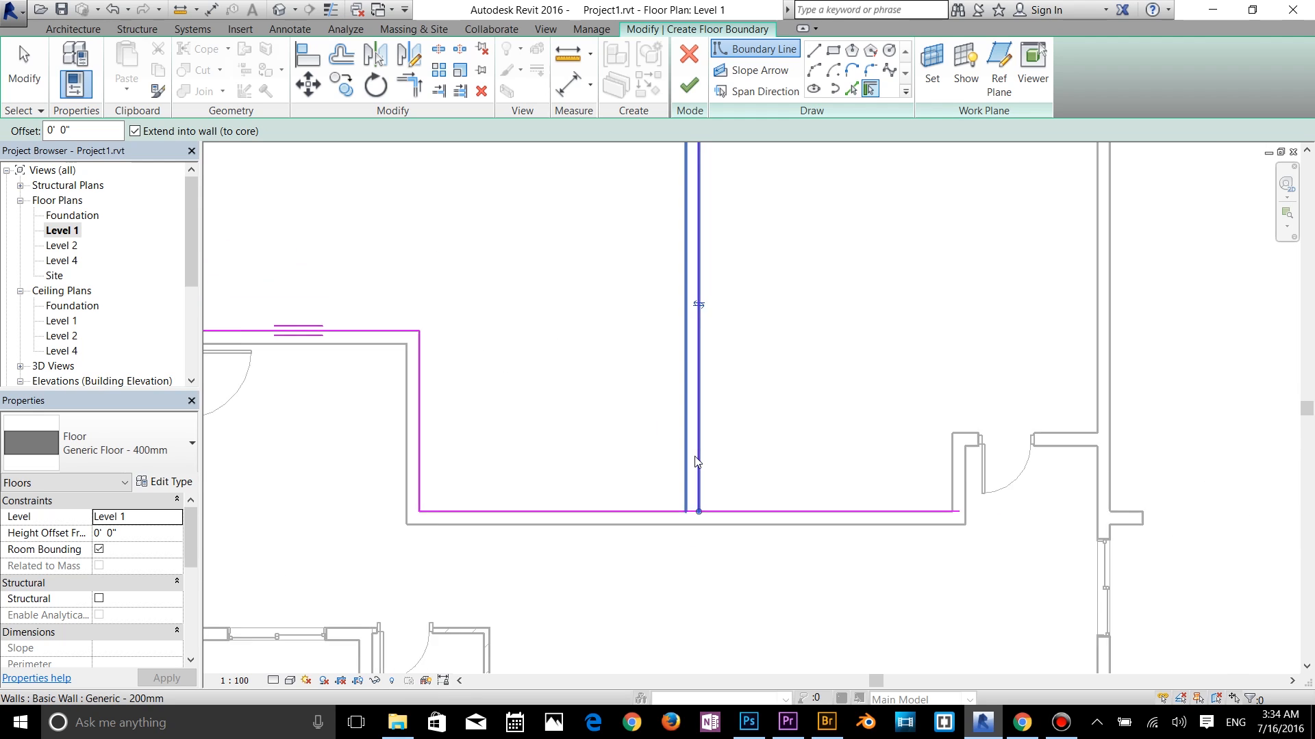
left_click(702, 322)
Pick the large room's brick end wall for the floor boundary, flip its line, and add the long outer side wall
middle_click_drag(796, 271, 687, 416)
left_click(714, 312)
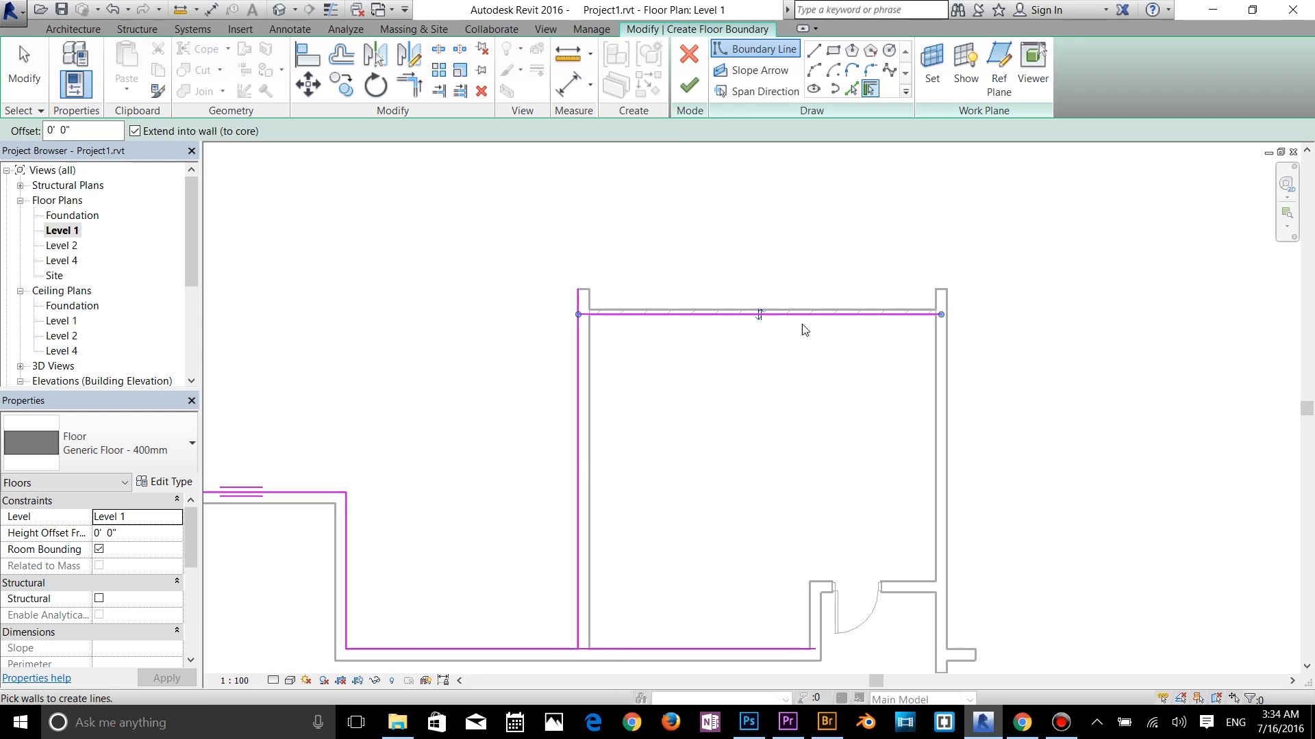
left_click(758, 313)
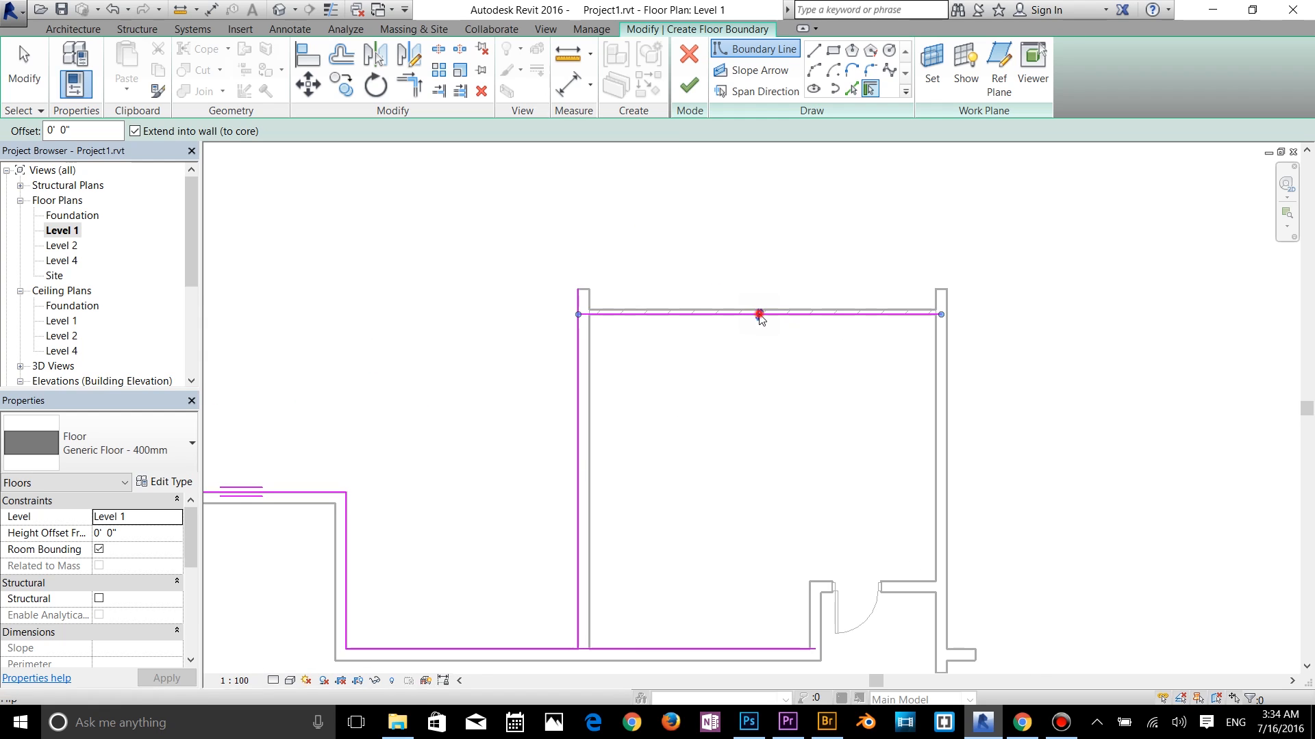
left_click(944, 358)
middle_click_drag(908, 380, 781, 131)
middle_click_drag(1033, 450, 1307, 289)
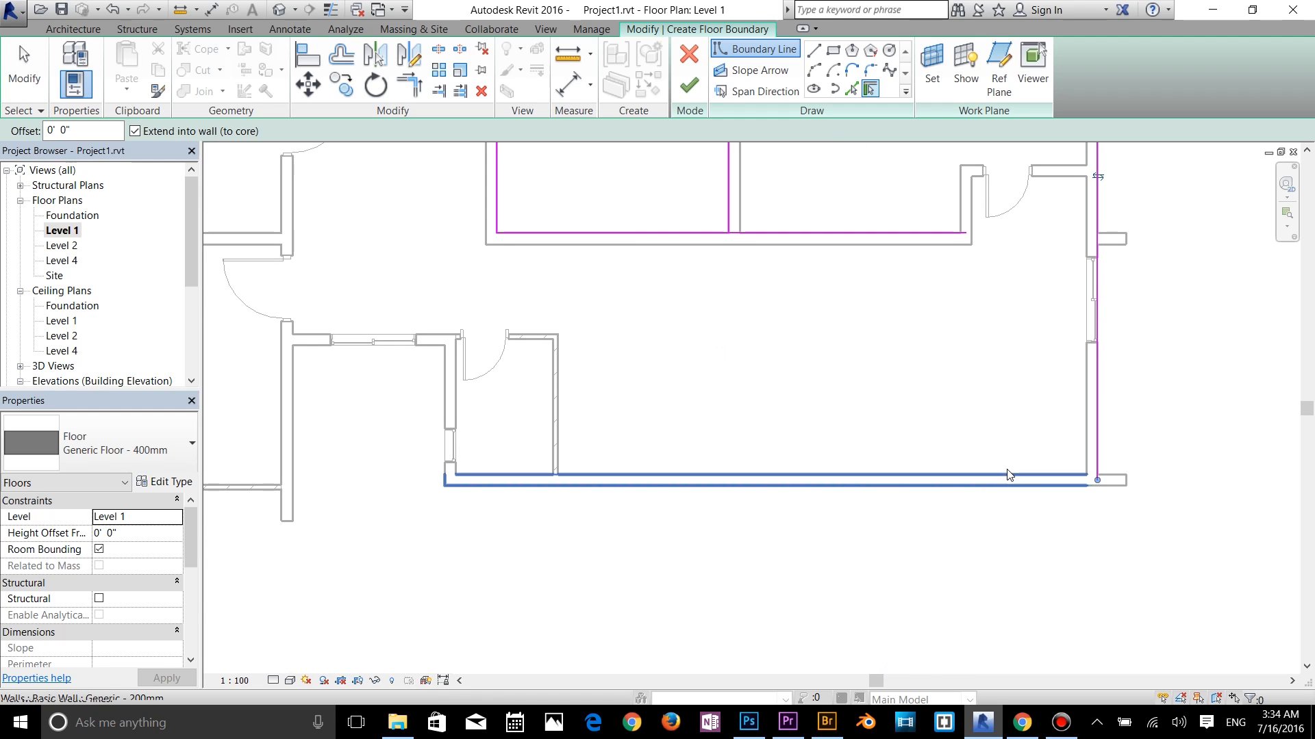
Add the main hall's long outer wall and the three walls around the exterior recess beside the small room to the floor boundary
left_click(995, 489)
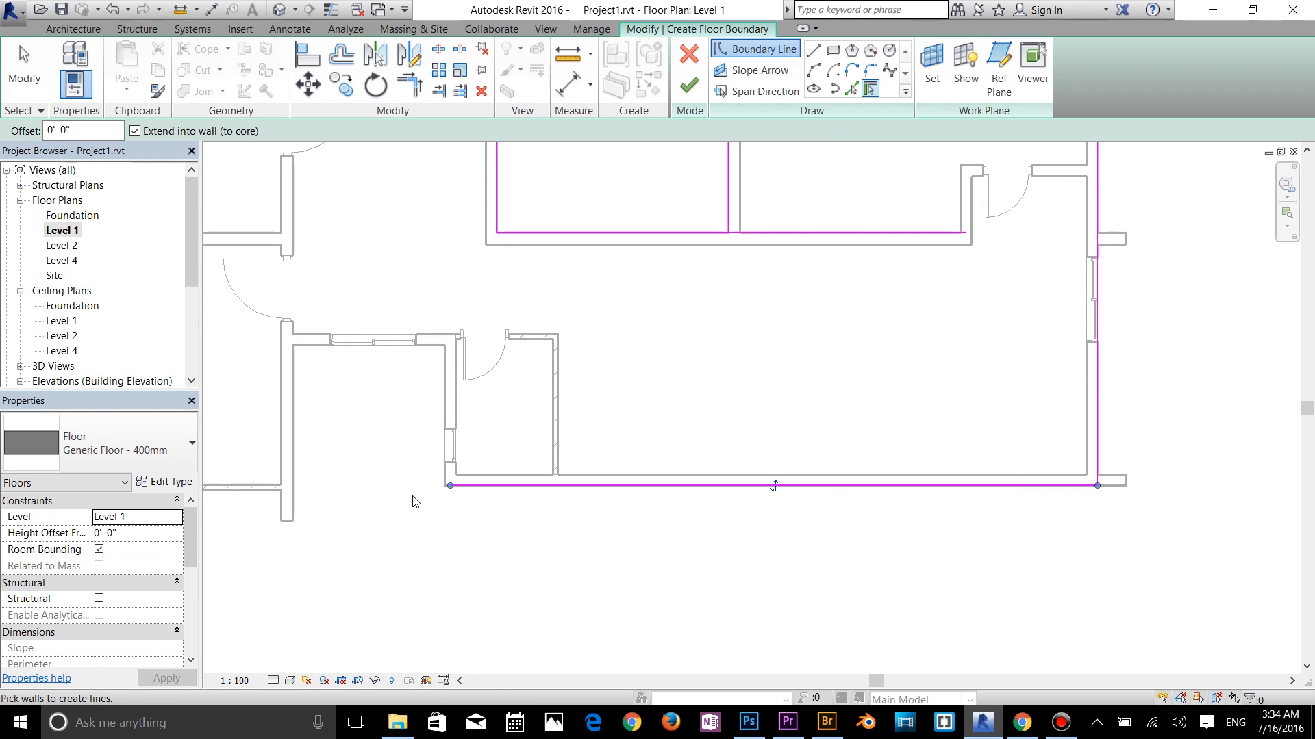
scroll(414, 502, "up", 2)
middle_click_drag(506, 428, 649, 507)
left_click(605, 446)
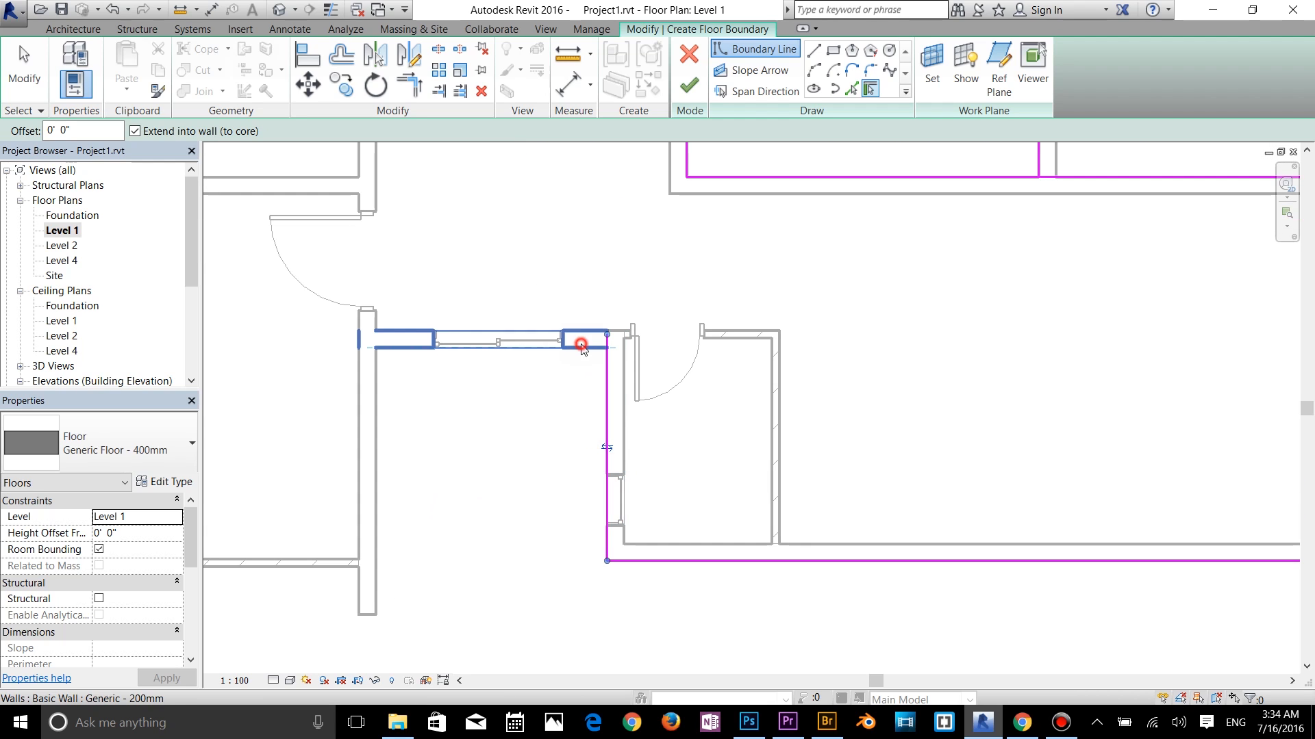
left_click(581, 346)
left_click(377, 449)
Add the end room's brick, outer side and remaining outer walls, plus the entrance door wall, to the floor boundary
middle_click_drag(434, 534, 739, 484)
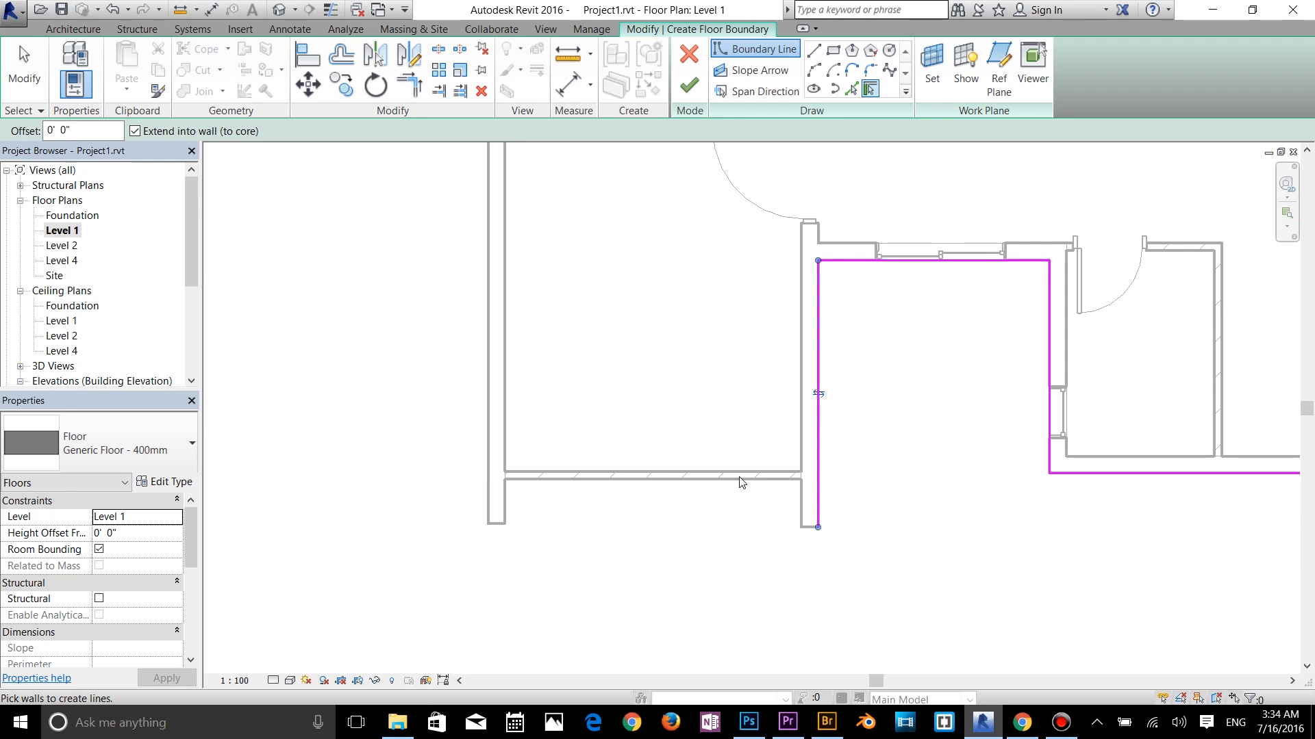
left_click(489, 427)
scroll(557, 531, "down", 3)
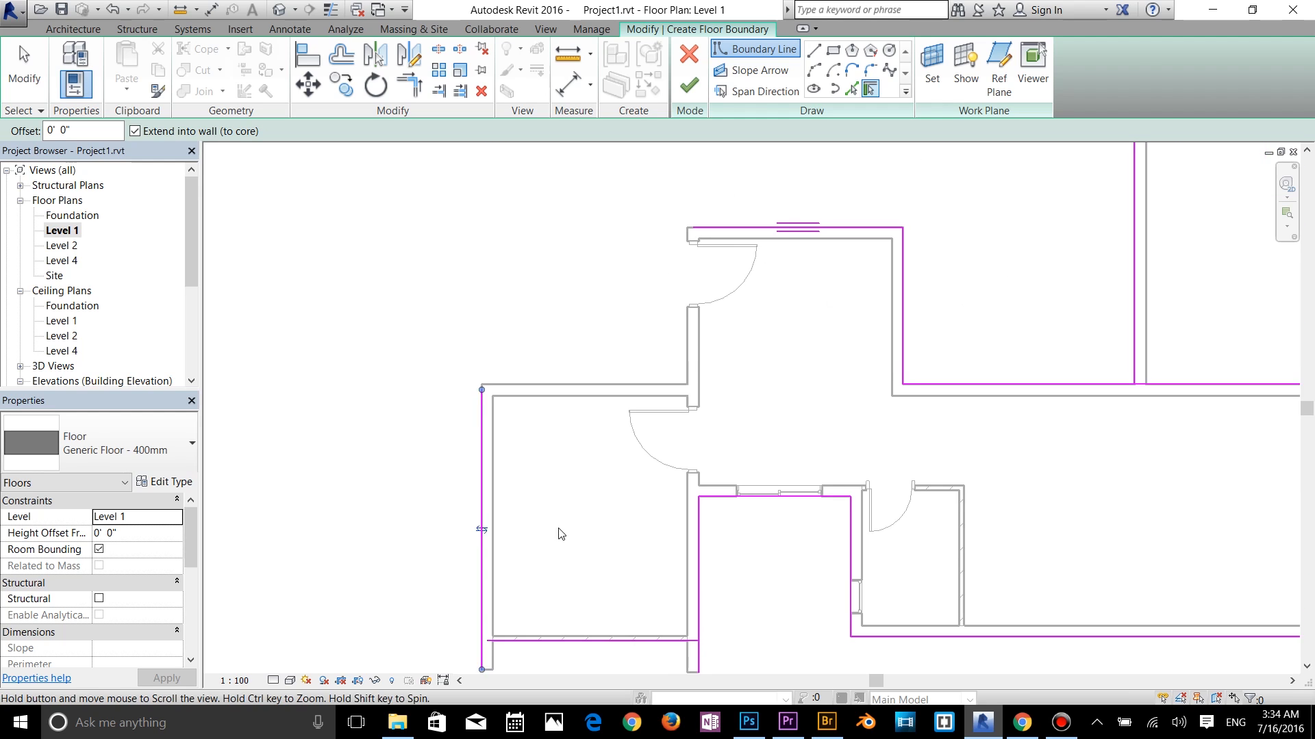
left_click(560, 395)
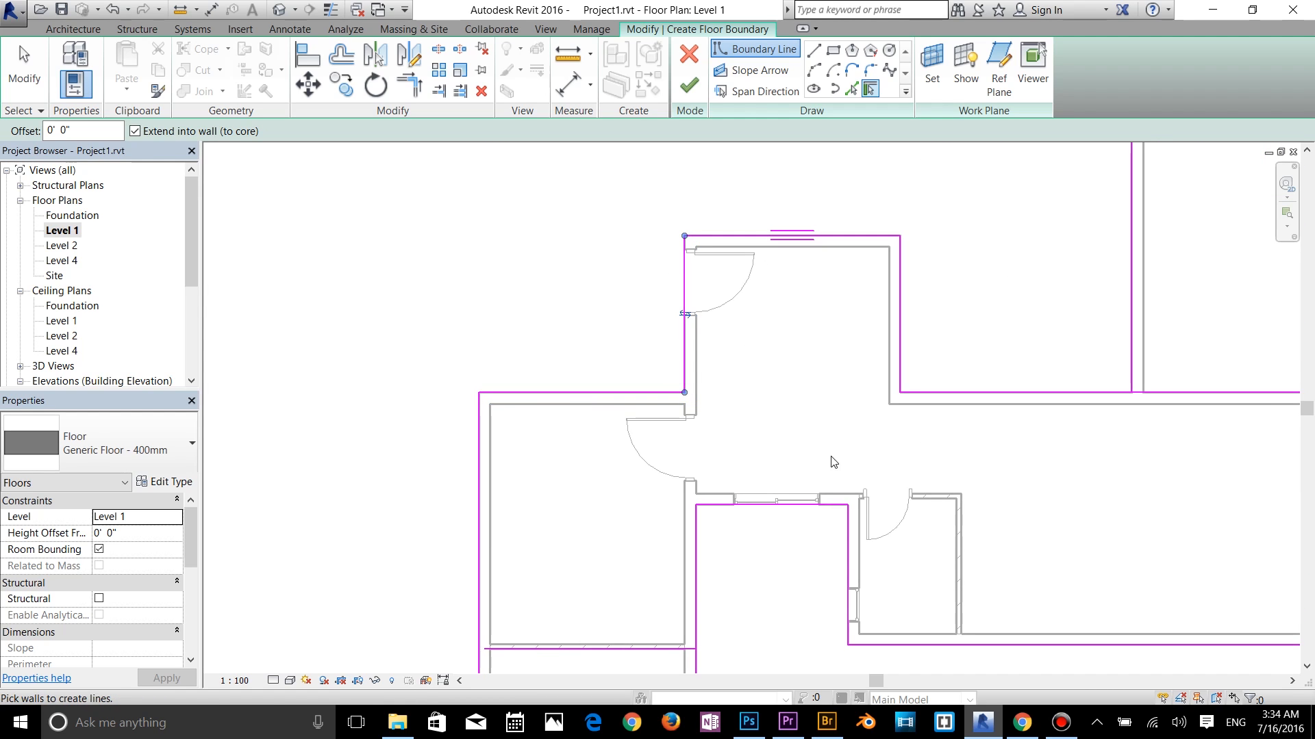
scroll(808, 438, "down", 1)
middle_click_drag(775, 411, 508, 305)
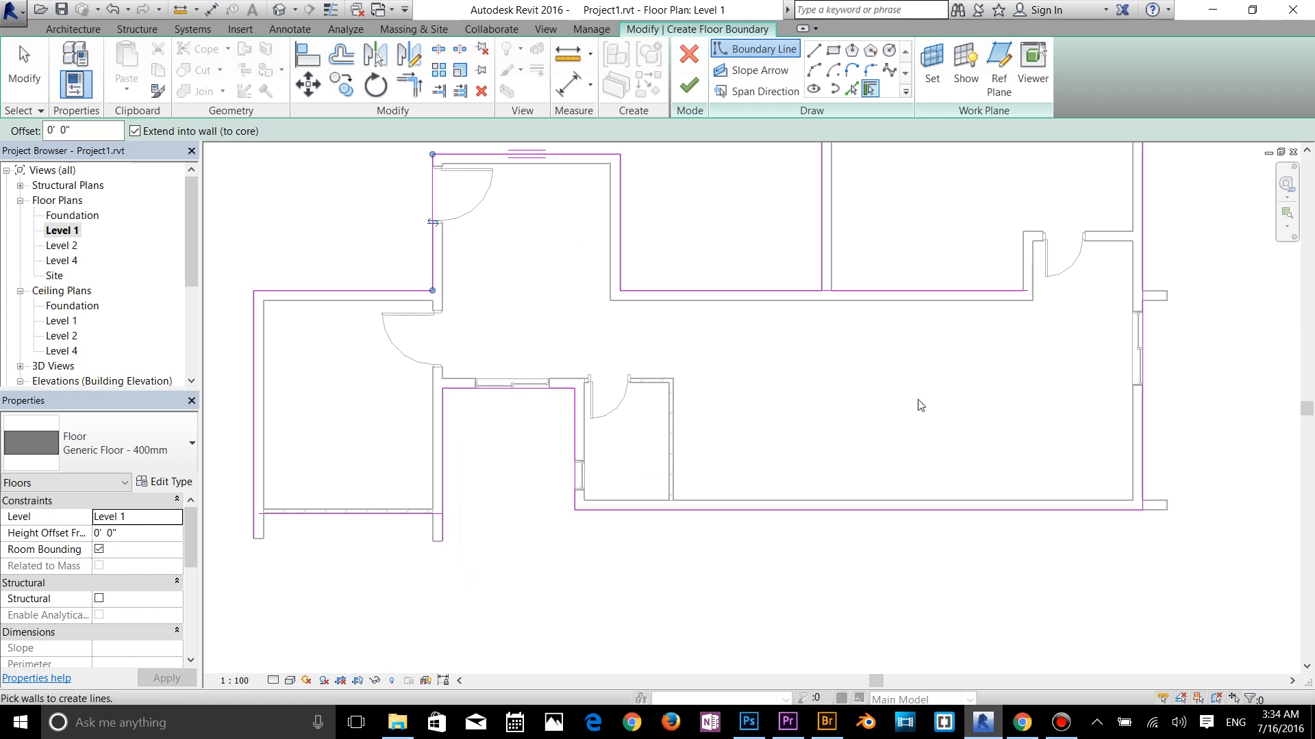
Trim the end room's brick wall boundary line to corners with both adjoining side wall lines
scroll(528, 440, "up", 3)
middle_click_drag(443, 489, 766, 441)
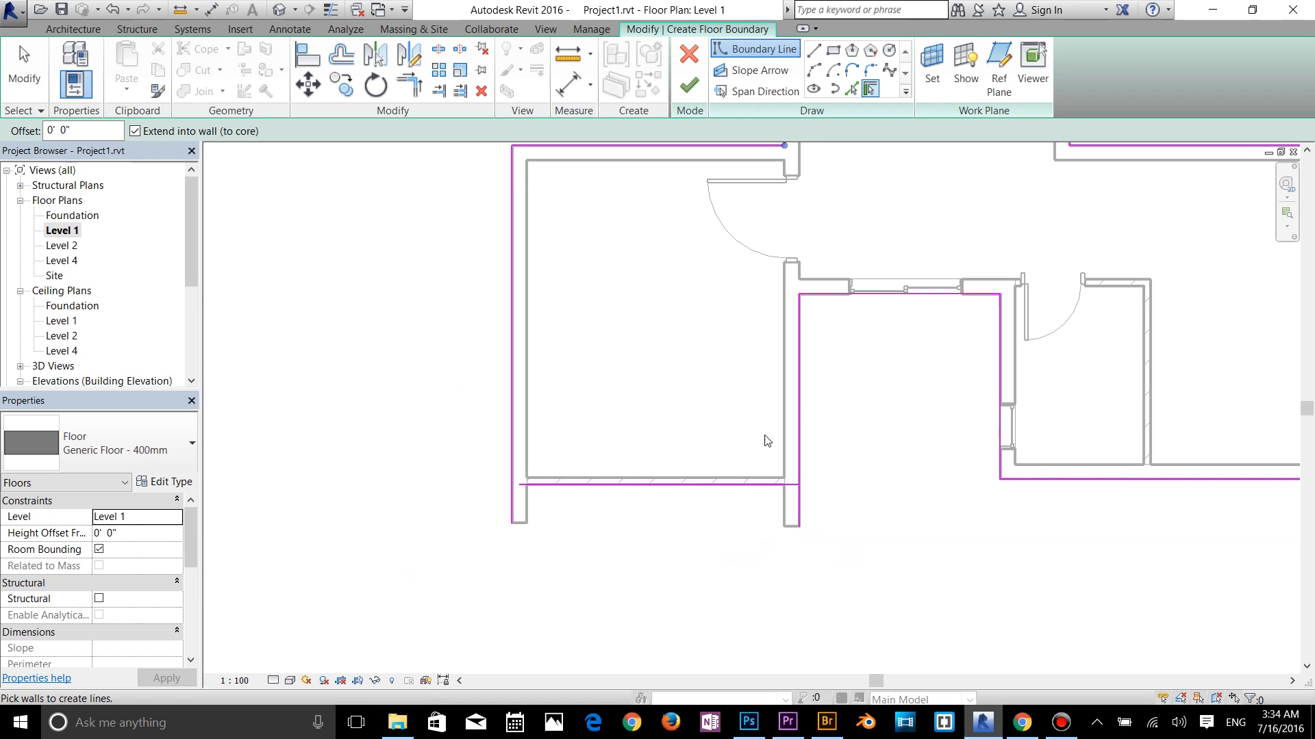
scroll(515, 502, "up", 2)
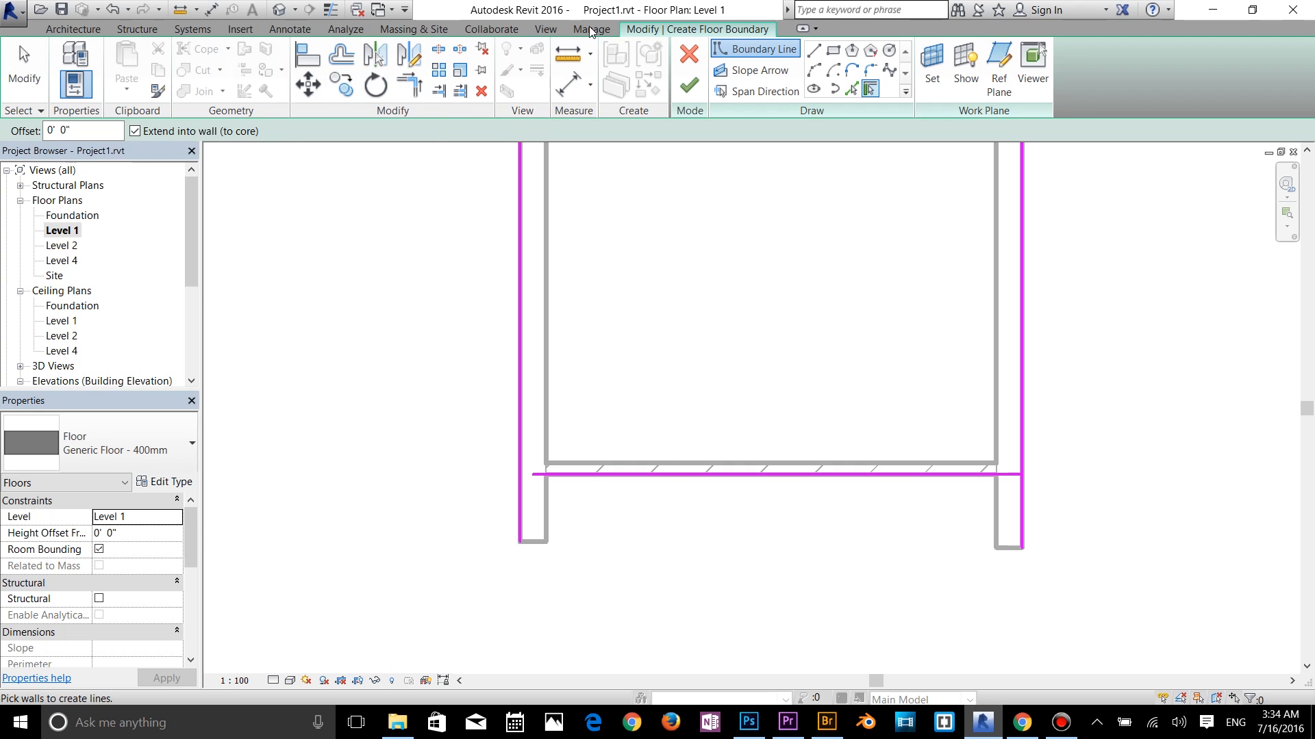
key("o")
key("f")
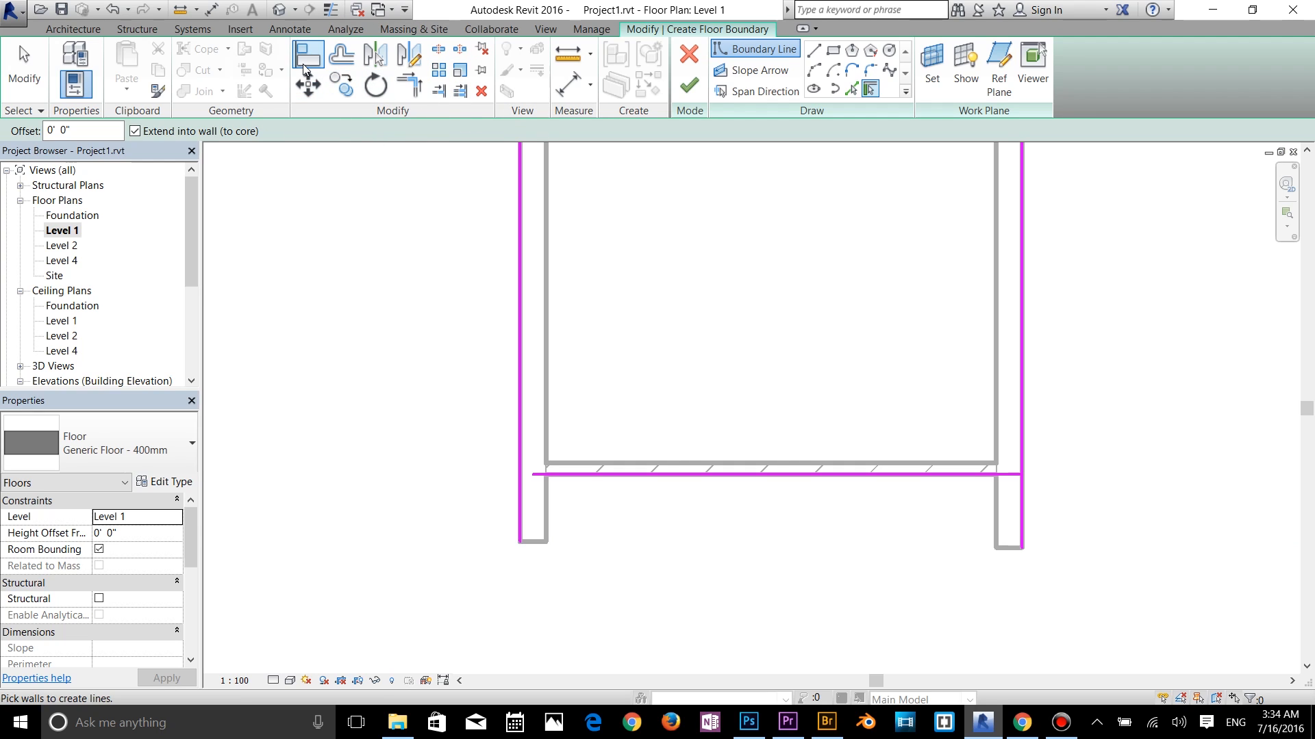
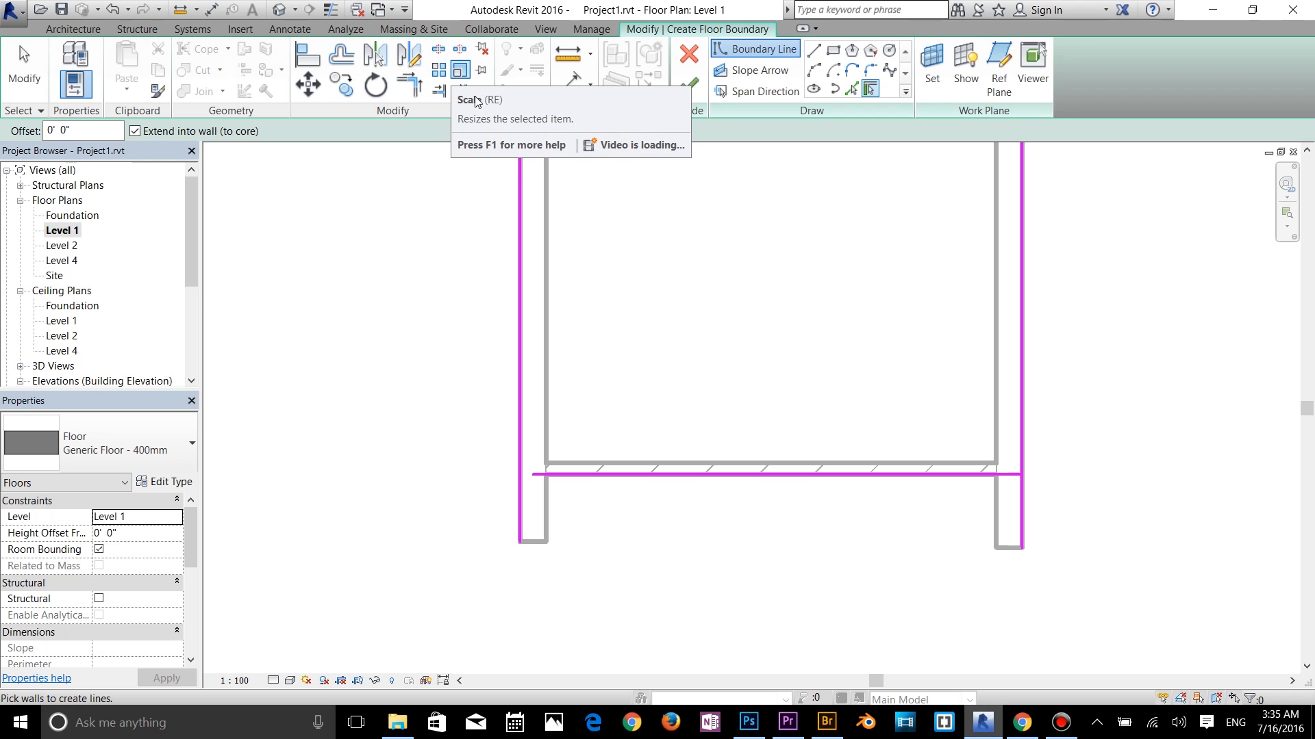
left_click(410, 84)
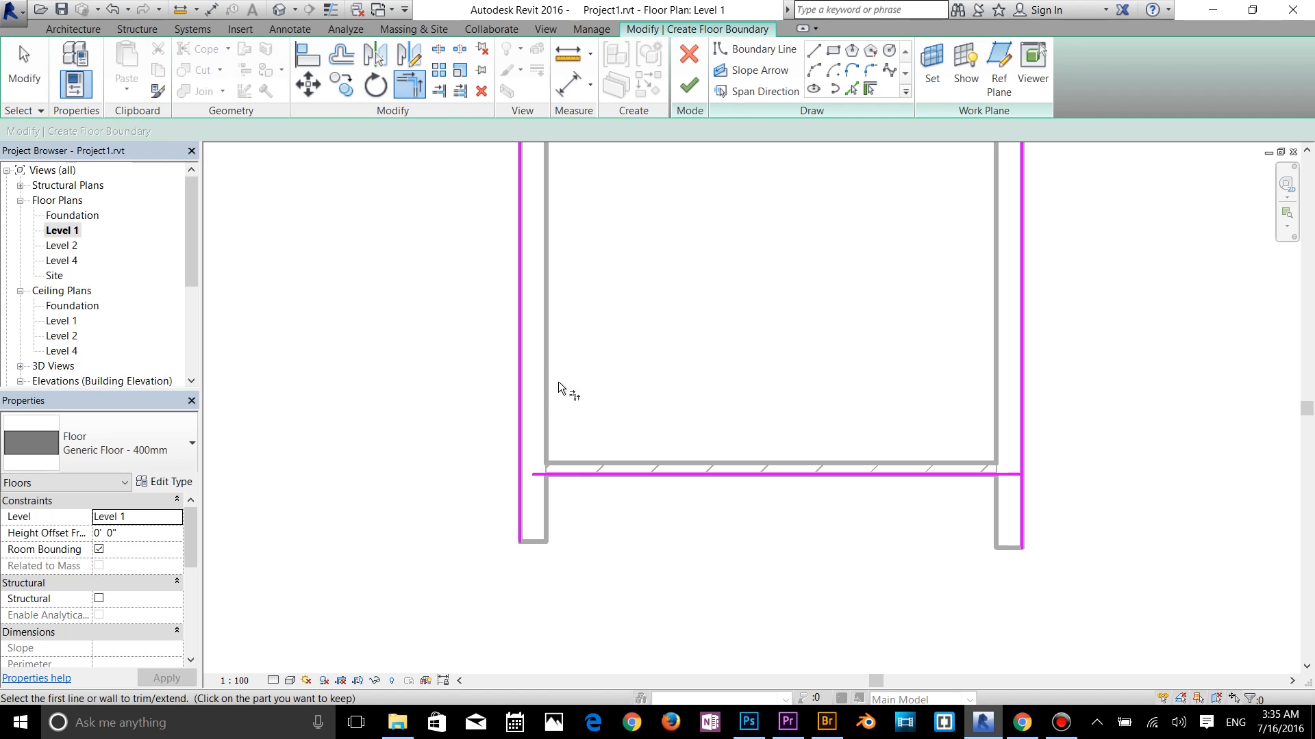
left_click(541, 474)
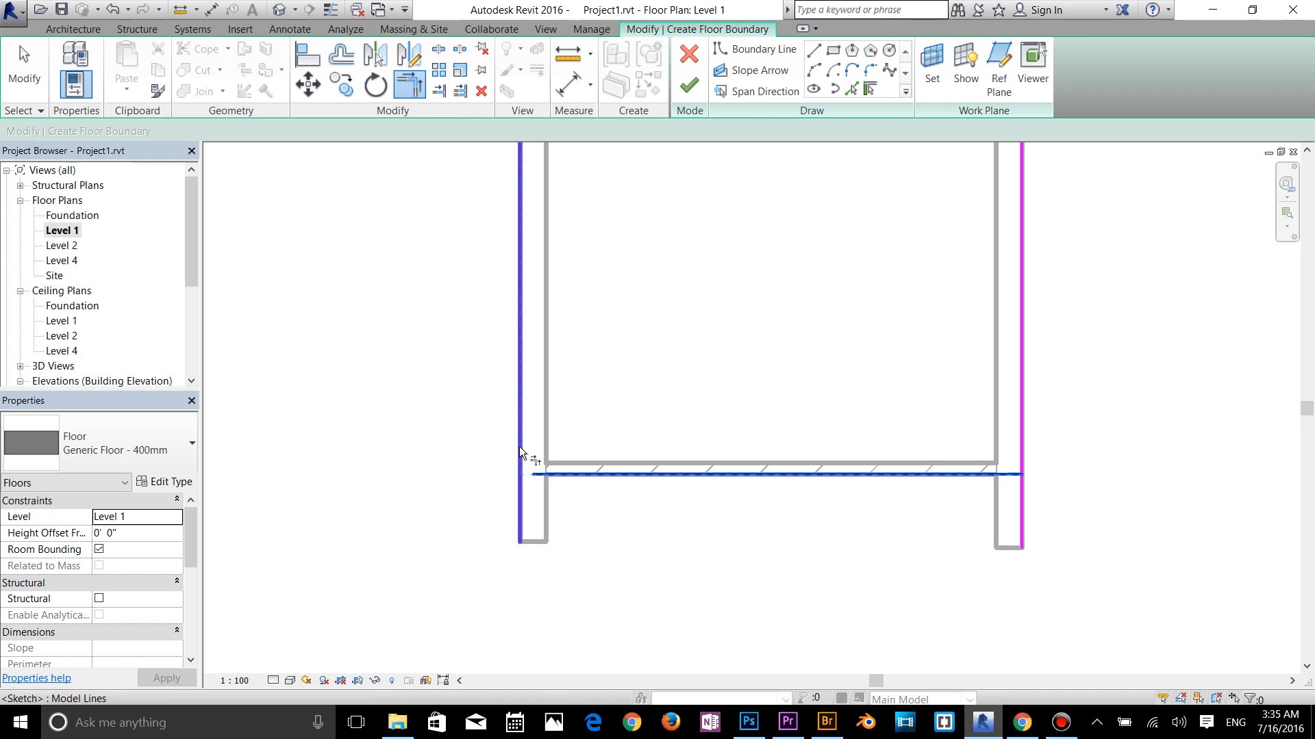
left_click(519, 446)
left_click(976, 475)
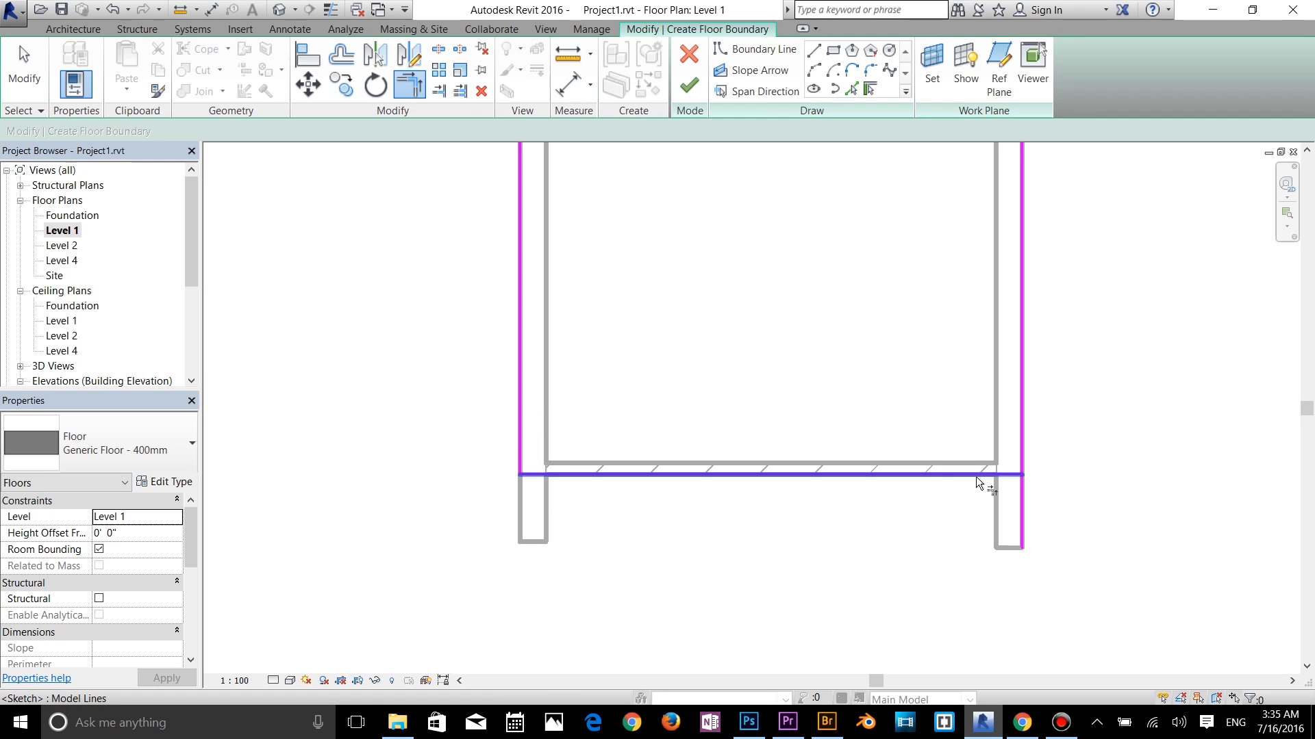
left_click(1024, 455)
Trim the large room's brick end wall boundary line to corners with the long outer side line and the near side line
scroll(1045, 523, "down", 2)
middle_click_drag(1073, 261, 474, 485)
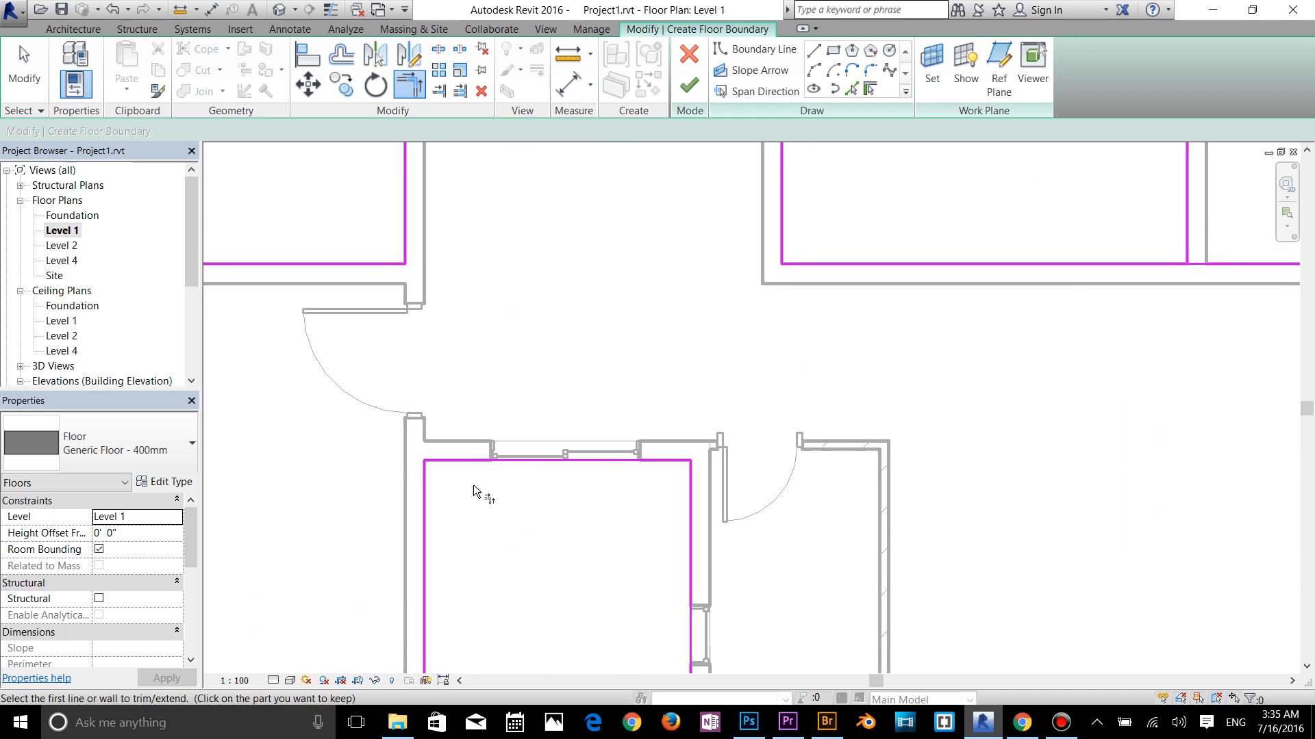
middle_click_drag(667, 560, 591, 237)
middle_click_drag(828, 403, 497, 520)
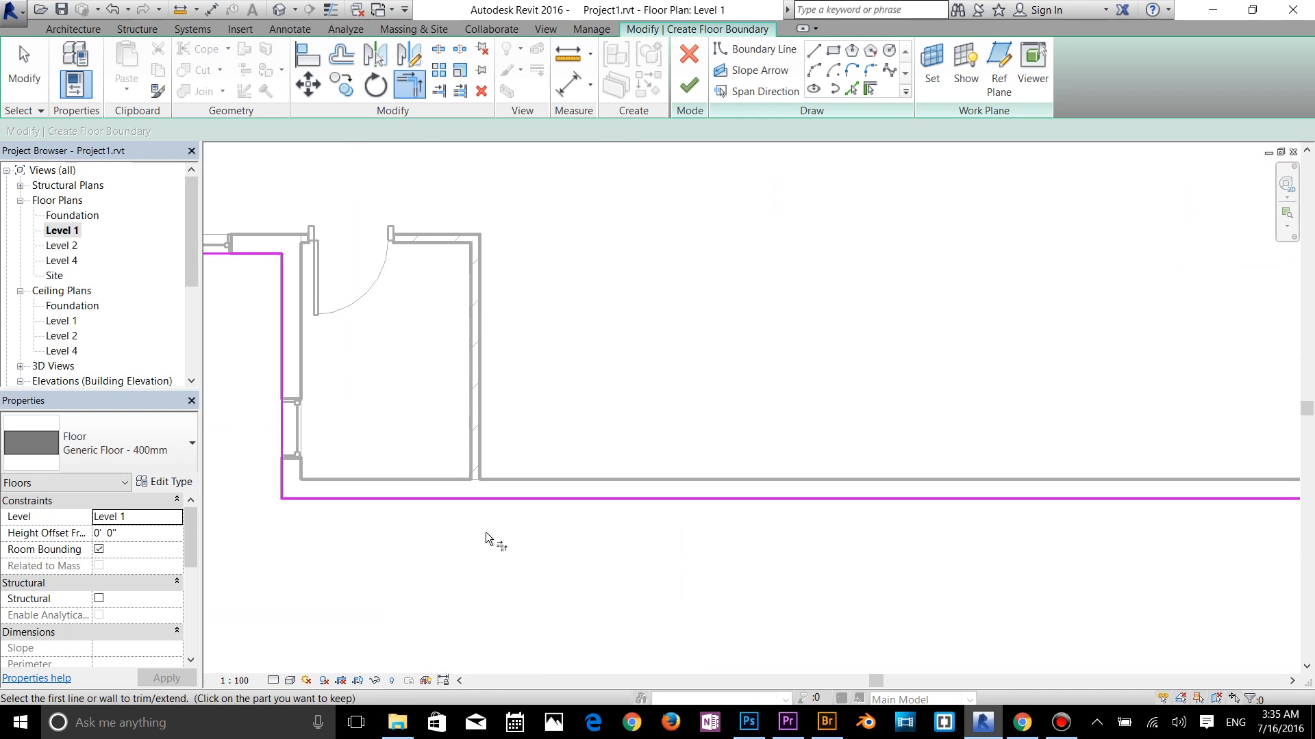
scroll(487, 532, "down", 1)
middle_click_drag(1008, 361, 794, 709)
middle_click_drag(899, 232, 829, 715)
scroll(880, 582, "up", 1)
left_click(895, 547)
left_click(919, 551)
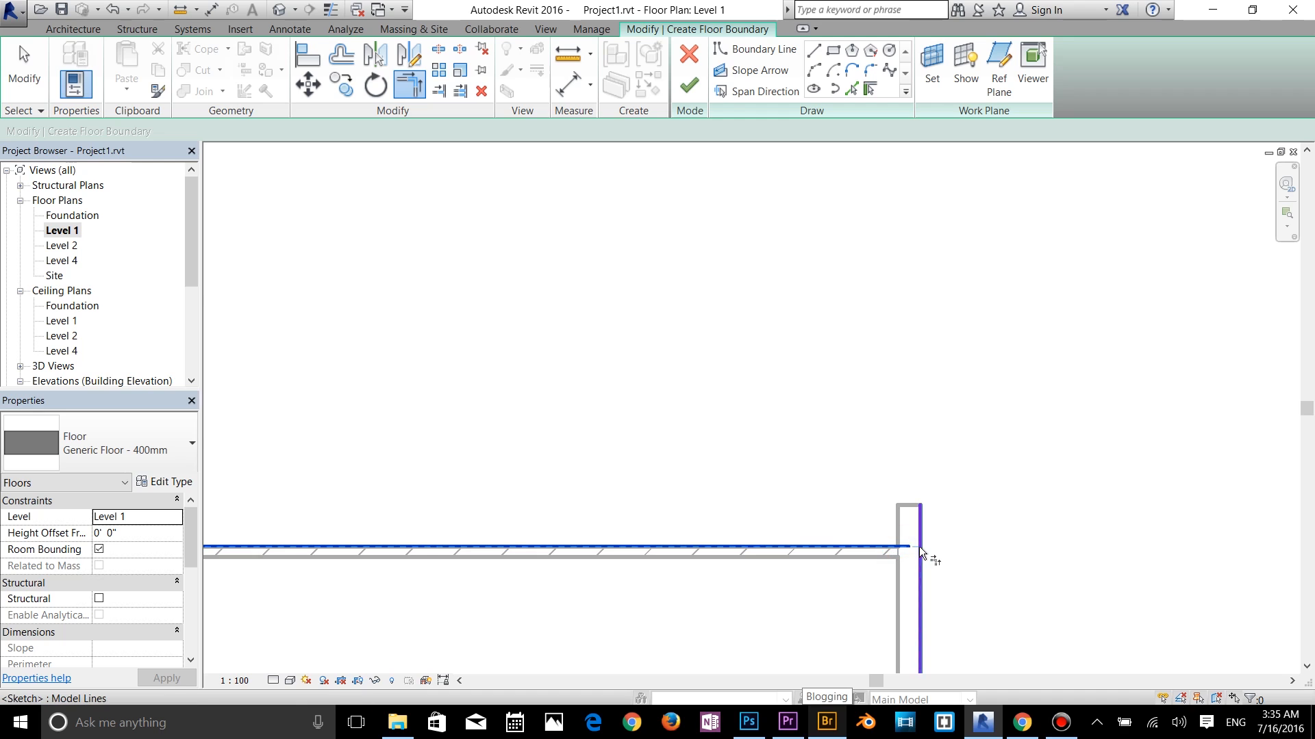
middle_click_drag(718, 587, 943, 360)
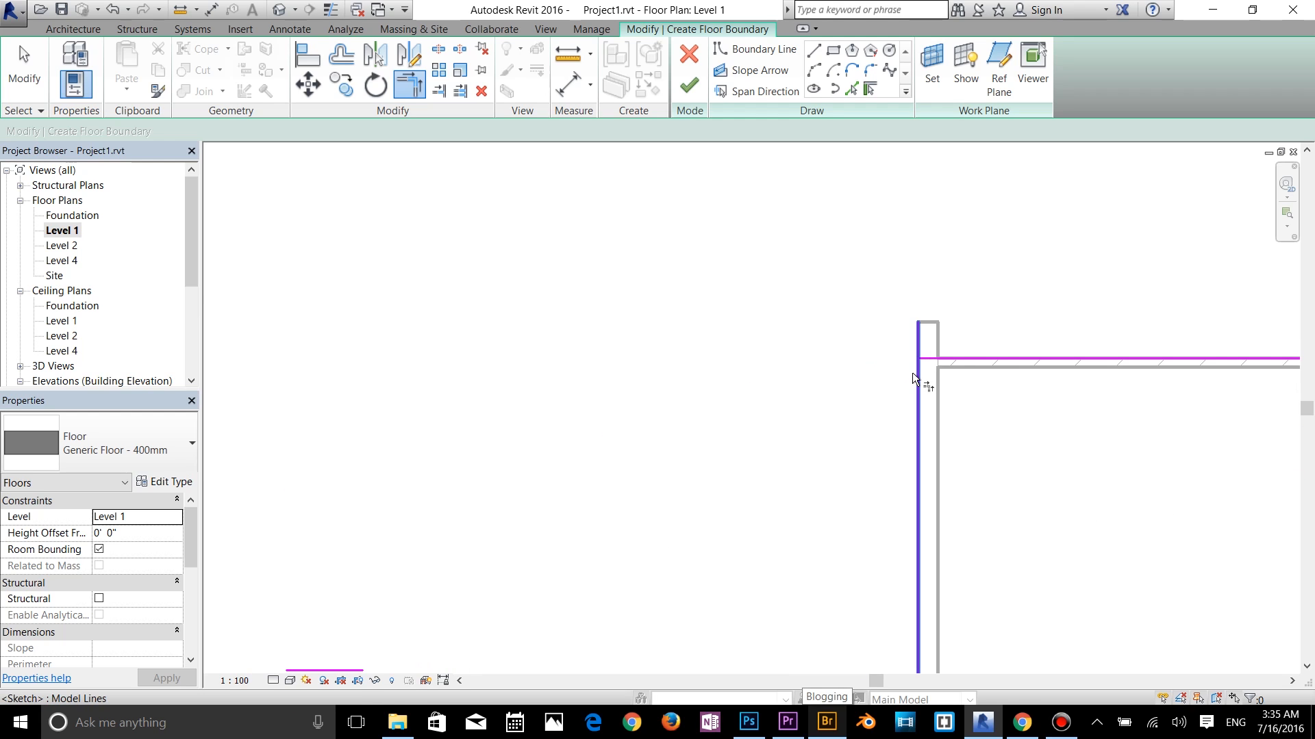
left_click(918, 373)
left_click(926, 360)
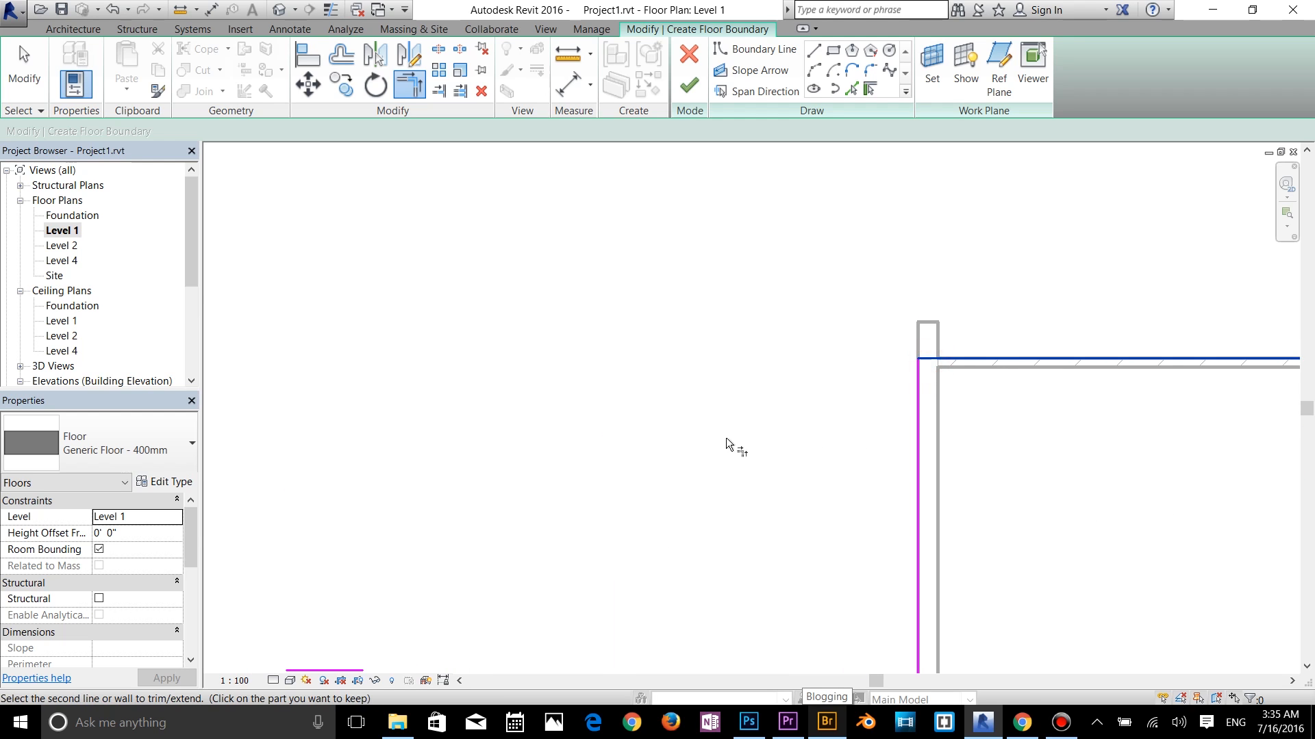
Trim the long middle wall's boundary line to a corner with the large room's near side line, removing the segment inside the large room
middle_click_drag(731, 444, 849, 192)
left_click(985, 489)
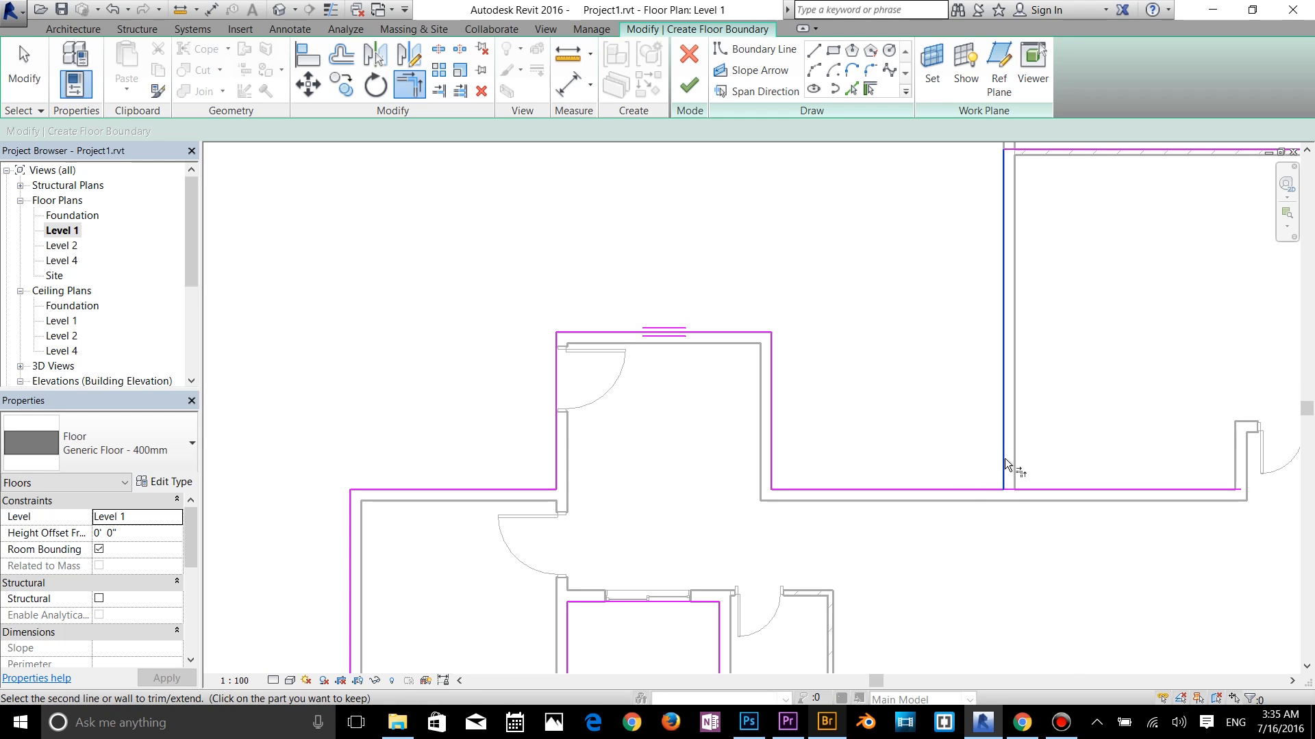
left_click(1004, 458)
left_click(984, 489)
left_click(1003, 471)
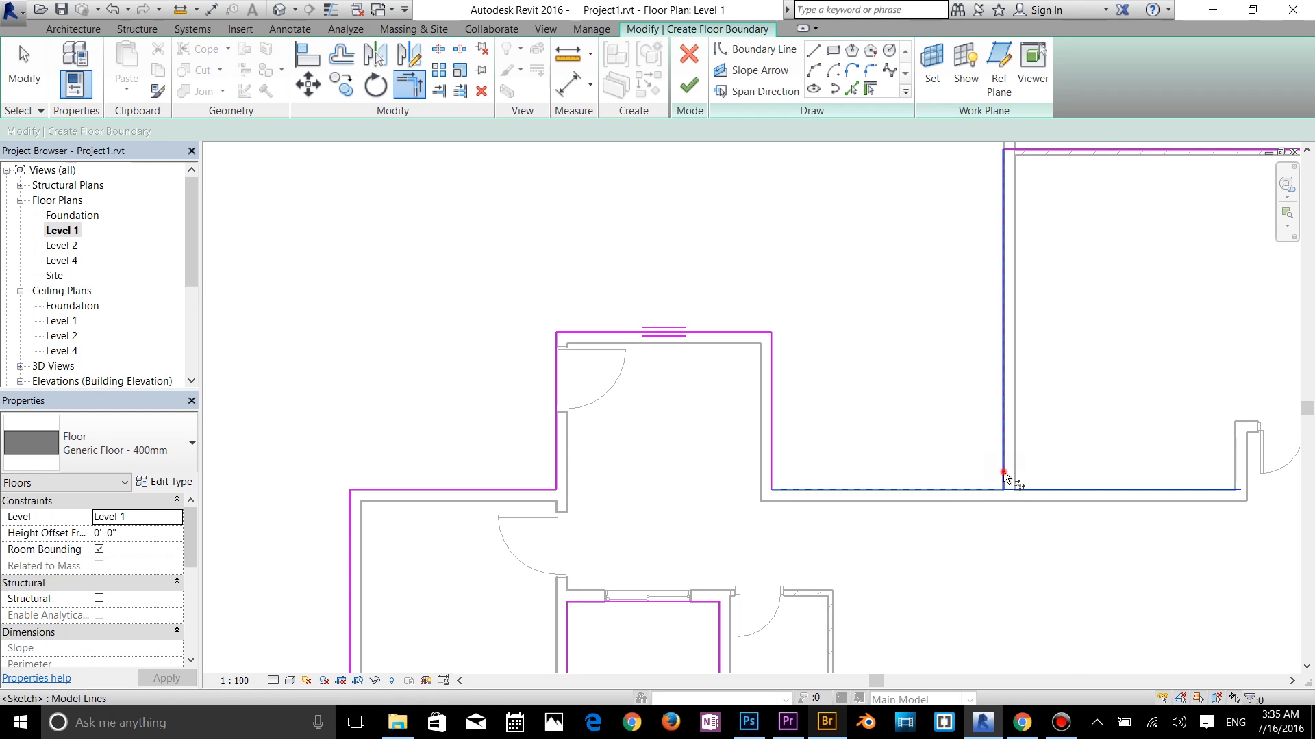
scroll(1082, 521, "up", 1)
scroll(1082, 517, "up", 1)
scroll(595, 465, "down", 3)
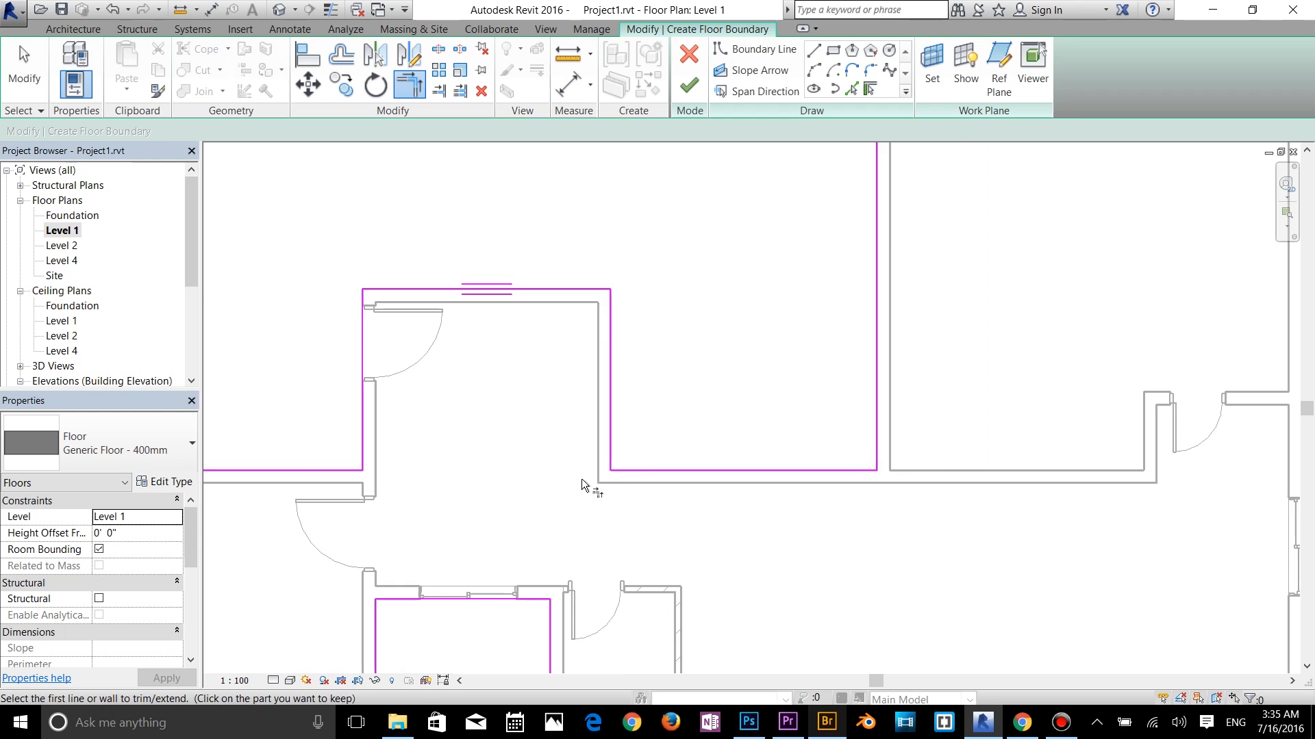
middle_click_drag(600, 484, 945, 440)
scroll(826, 445, "down", 1)
middle_click_drag(826, 445, 546, 356)
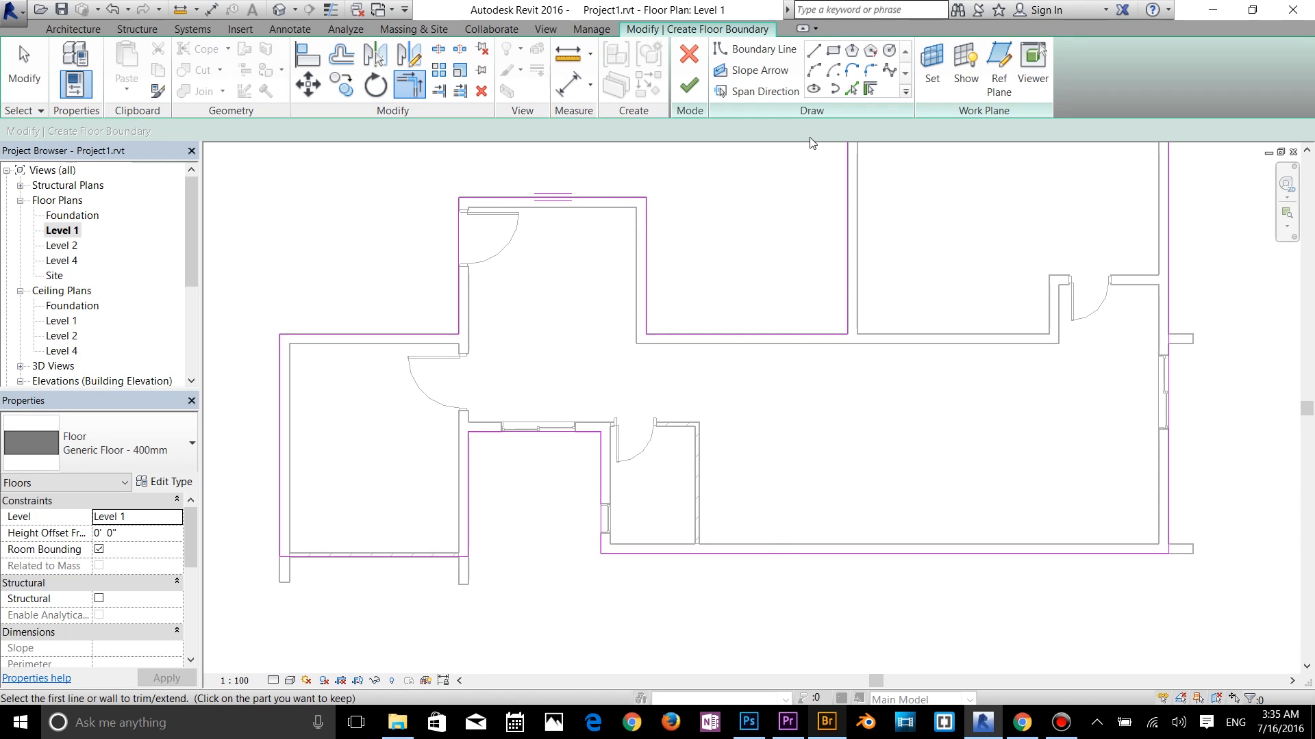
left_click(814, 51)
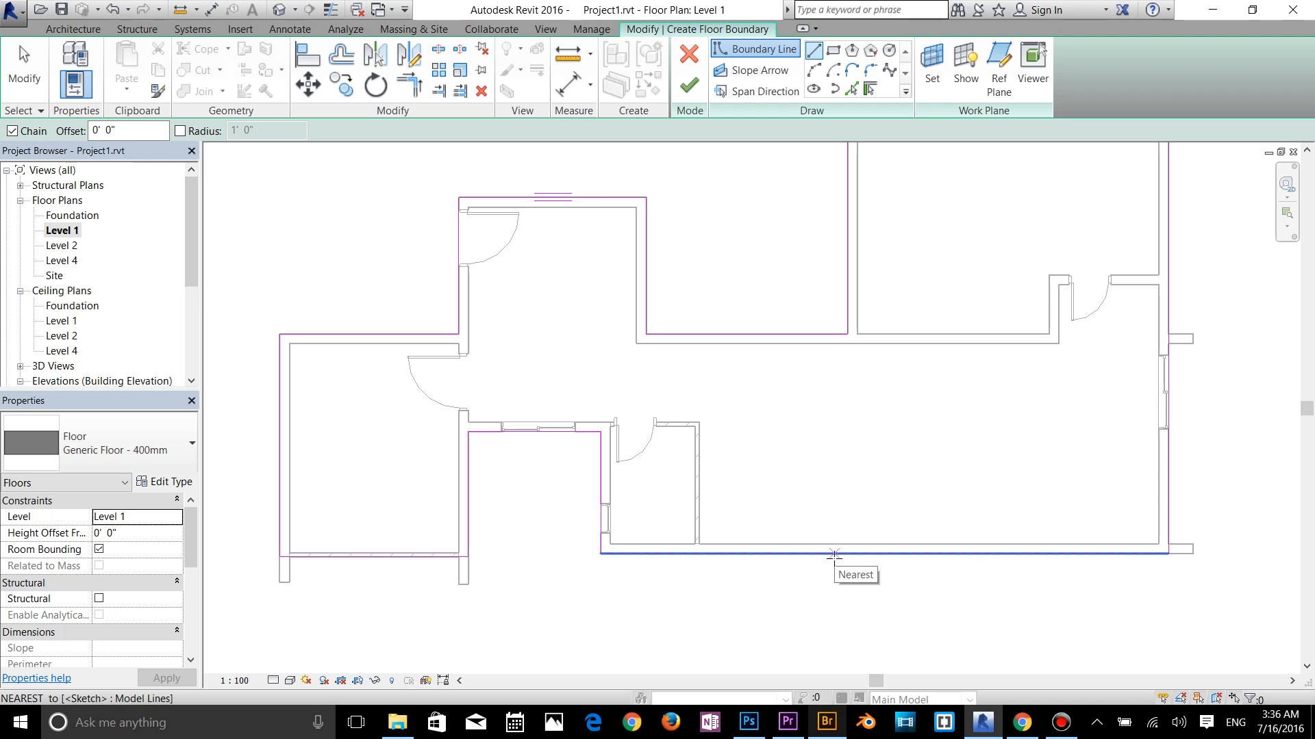
left_click(812, 554)
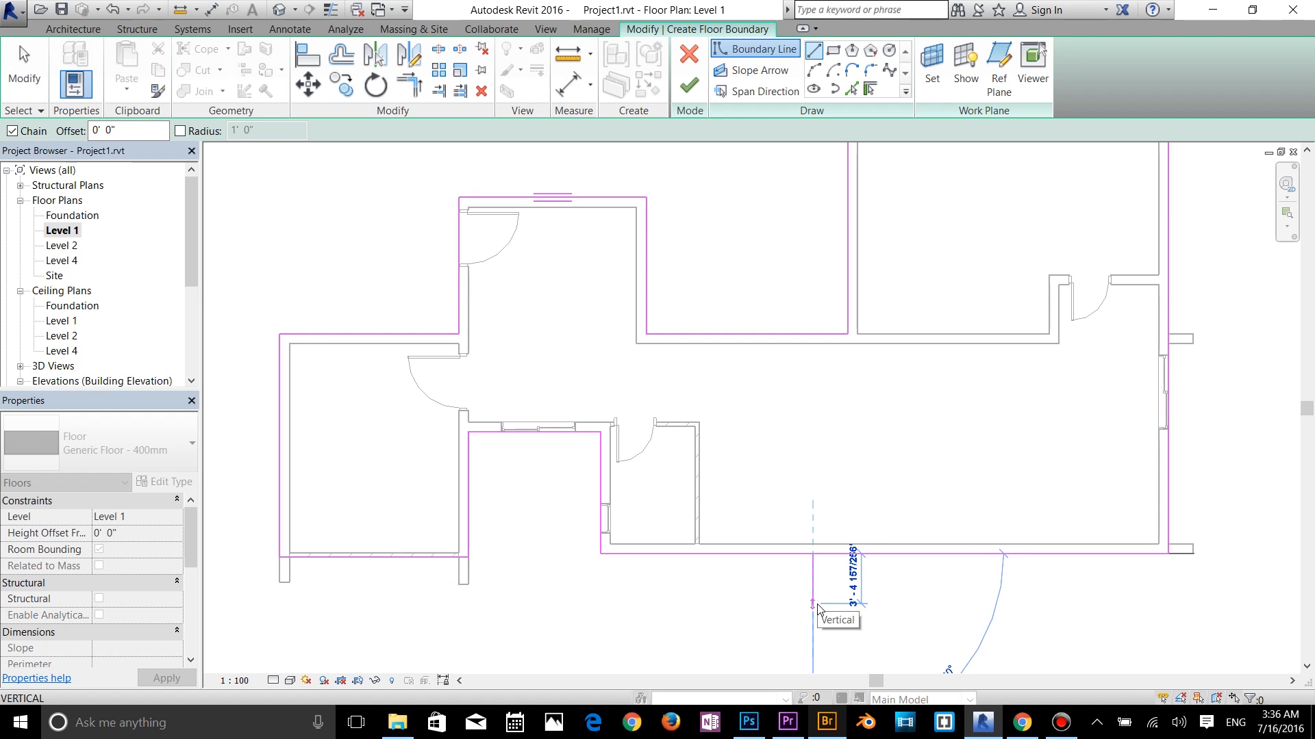
type("3")
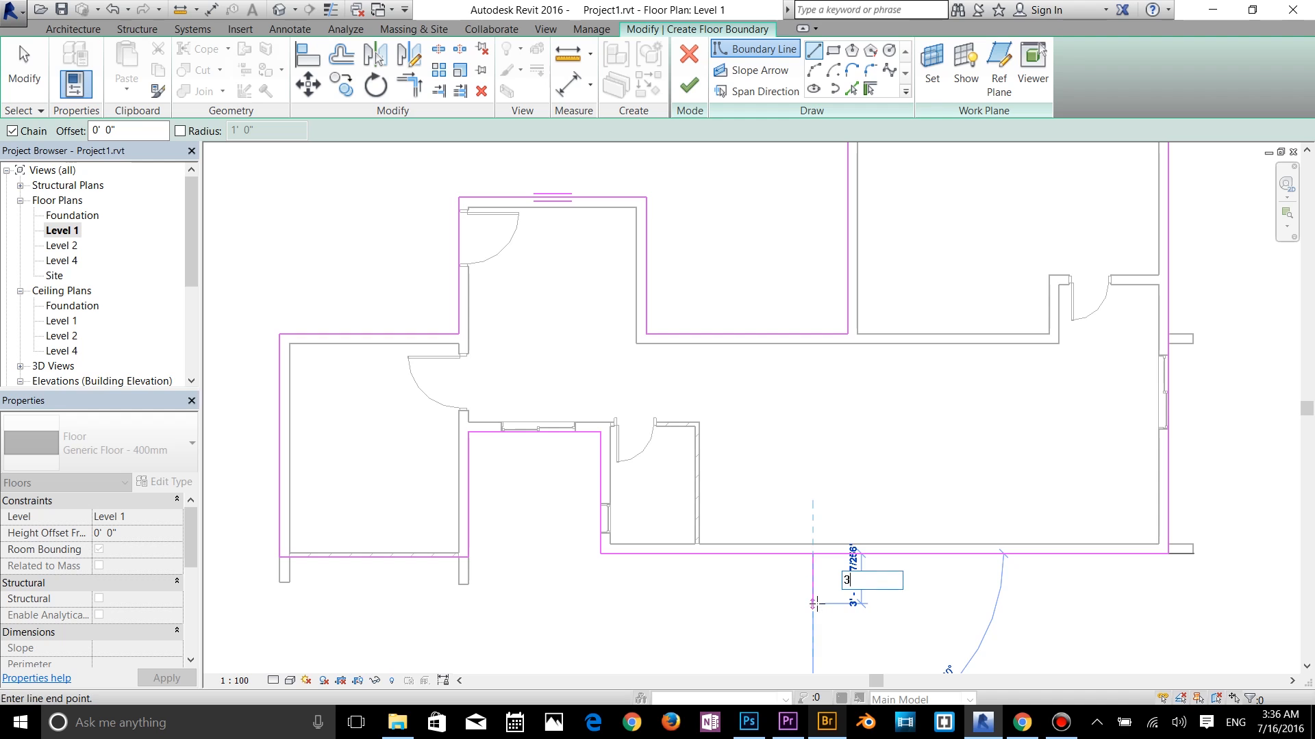
key("Return")
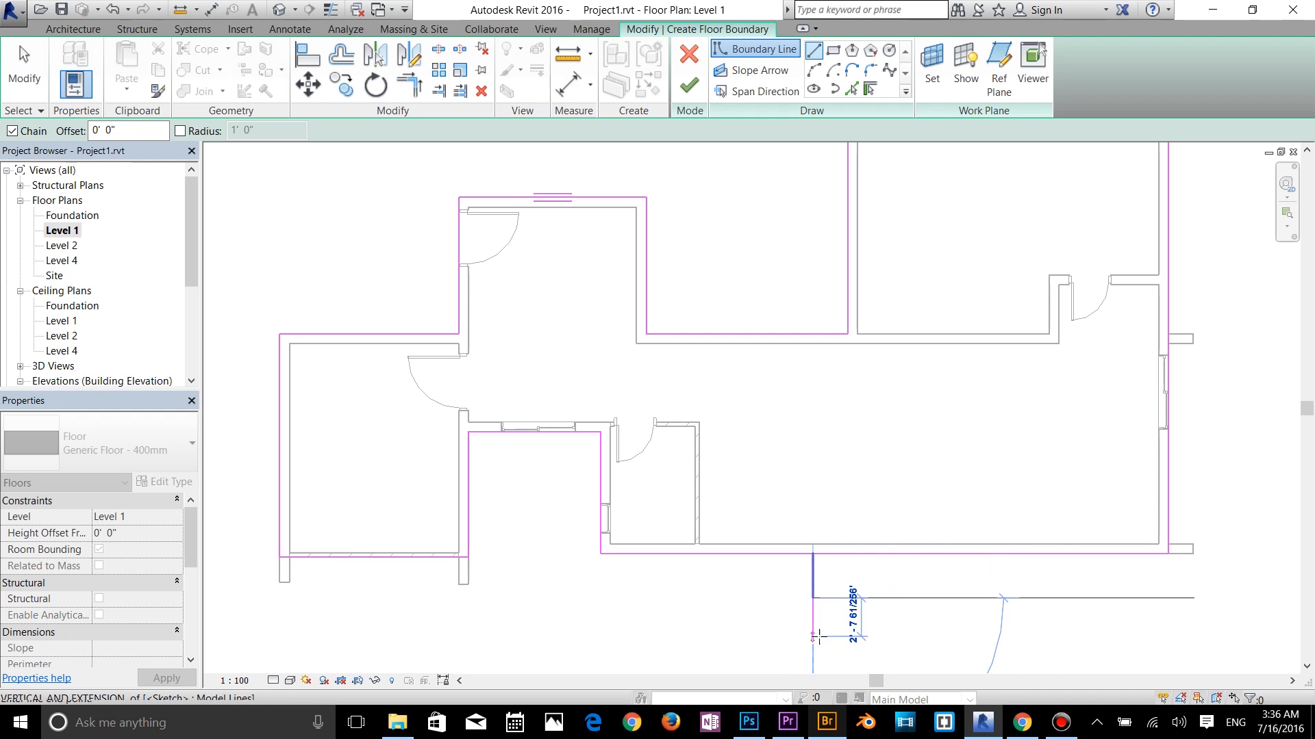
key("Escape")
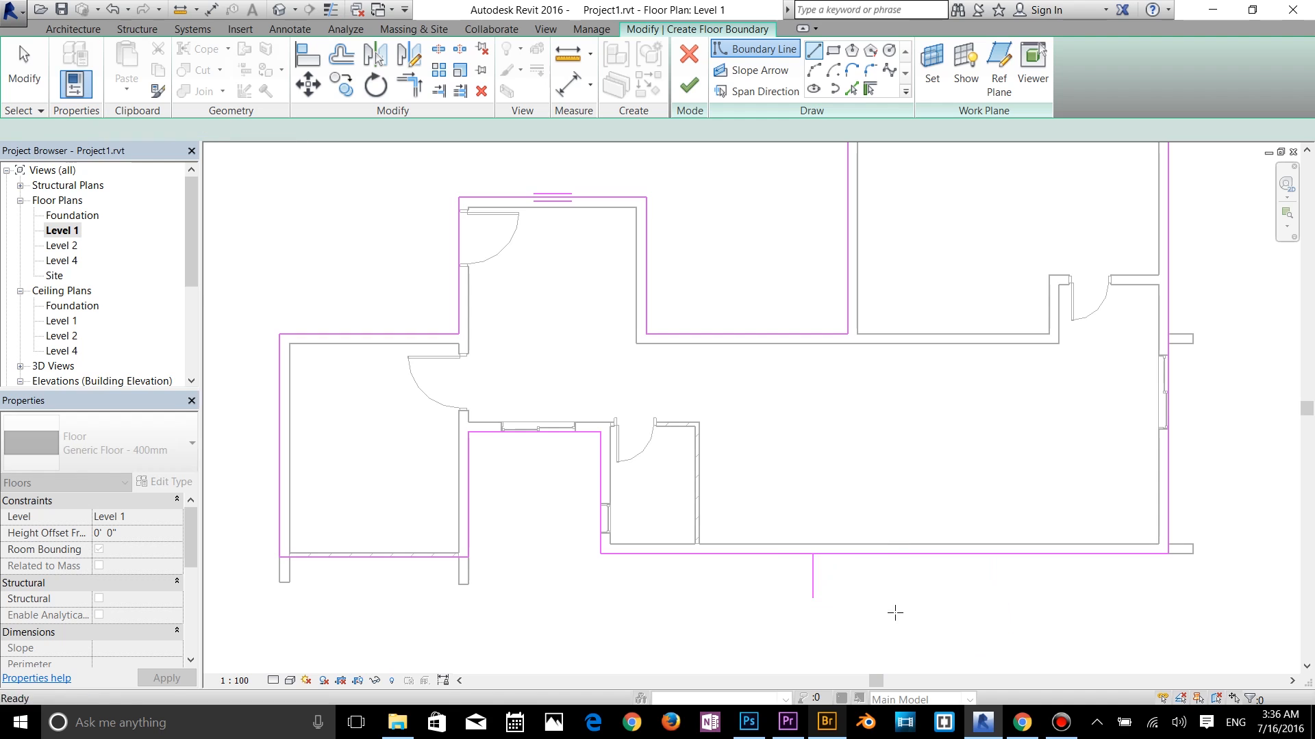
key("Escape")
left_click(813, 581)
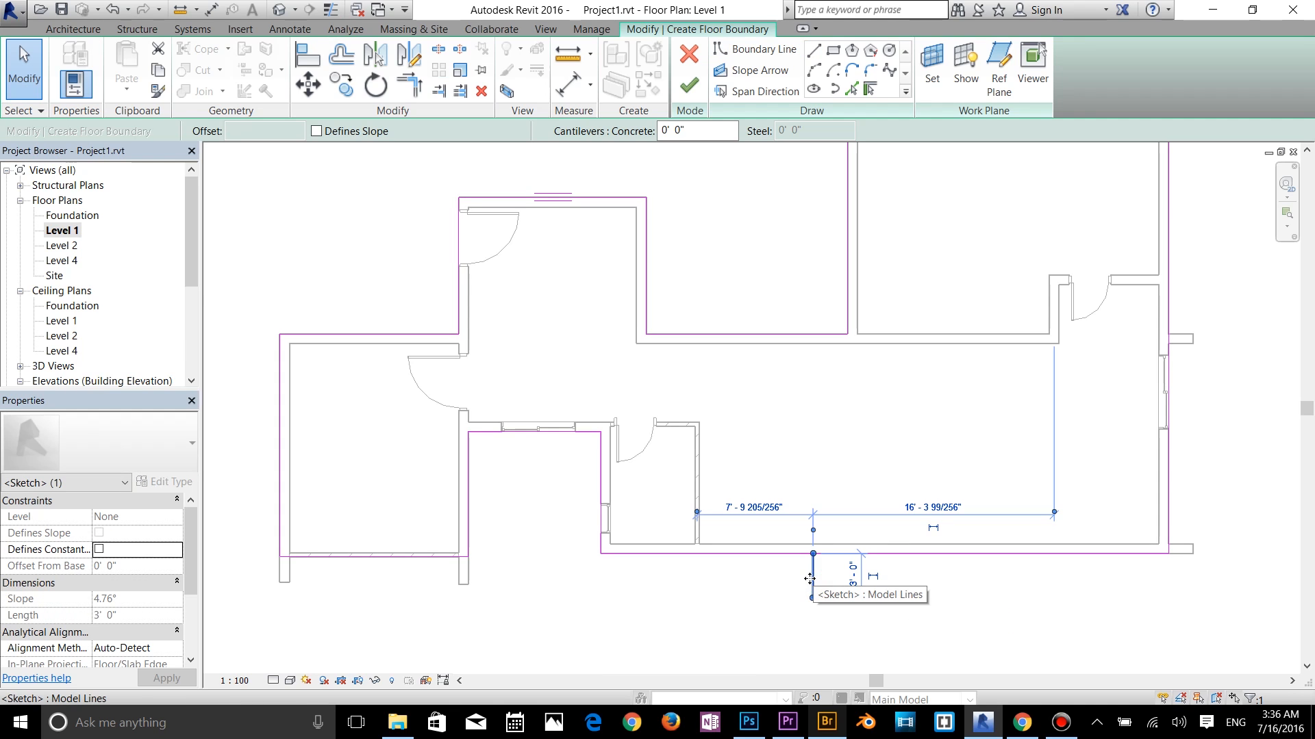
left_click(815, 580)
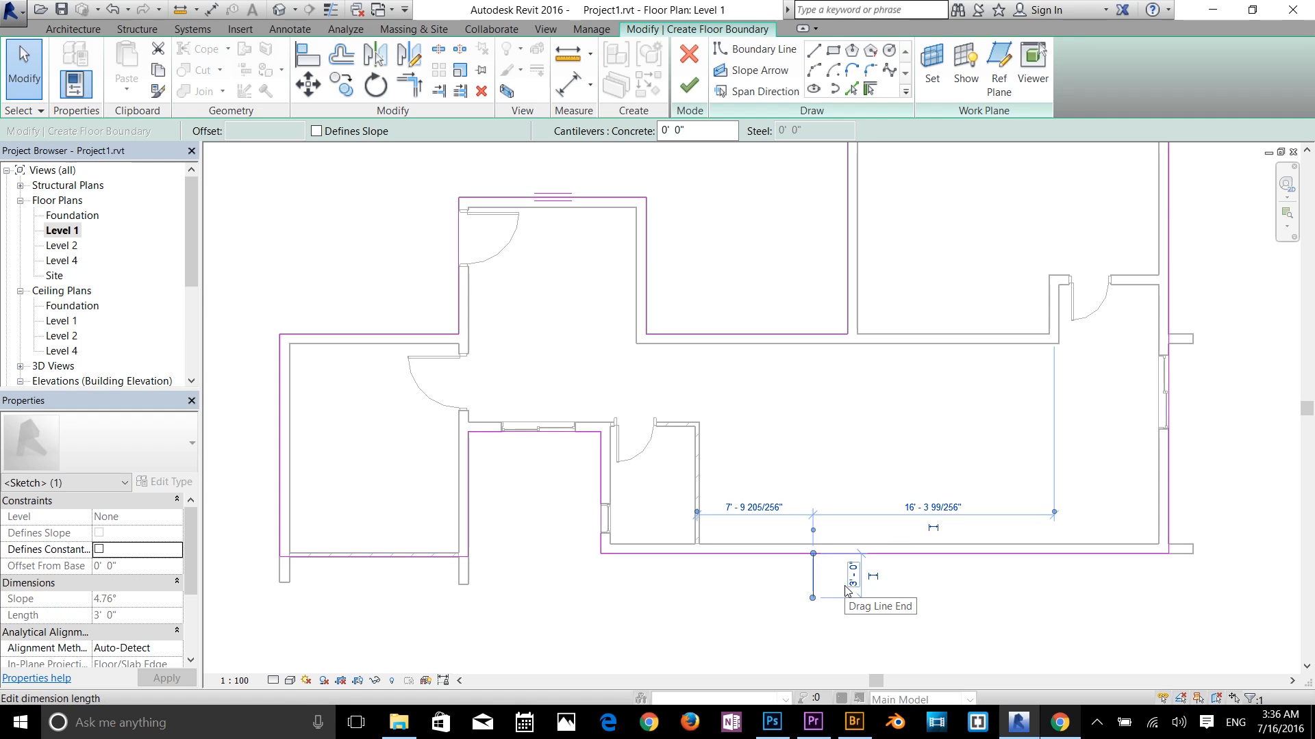
key("Delete")
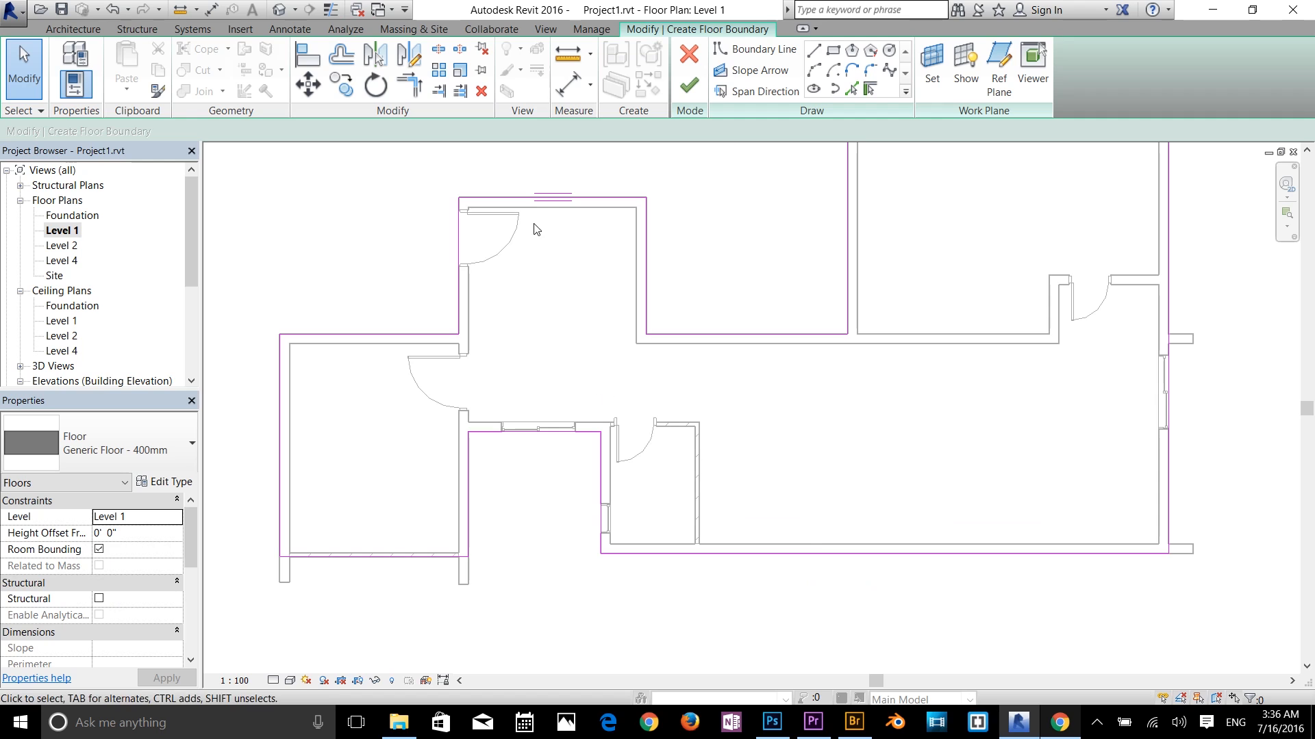
Sketch three boundary lines for a rectangular floor projection 4' deep outside the main hall's long outer wall
left_click(756, 49)
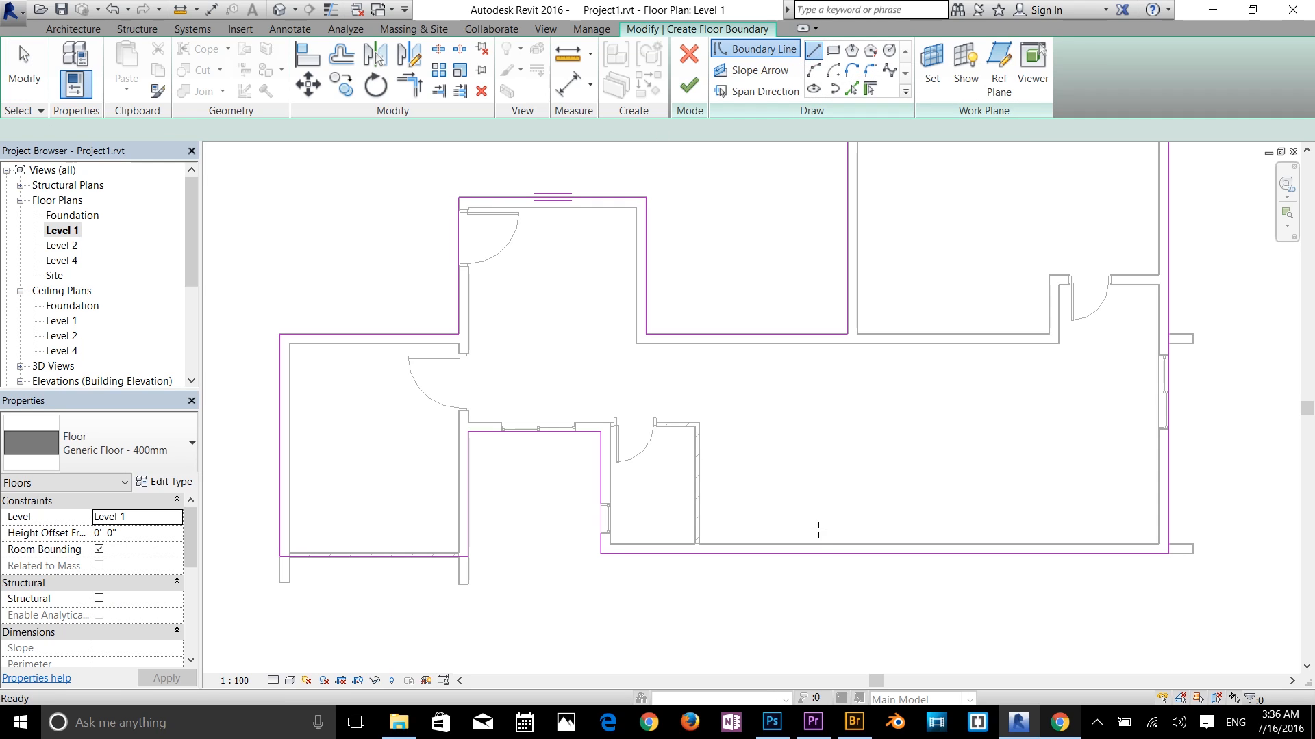
left_click(804, 553)
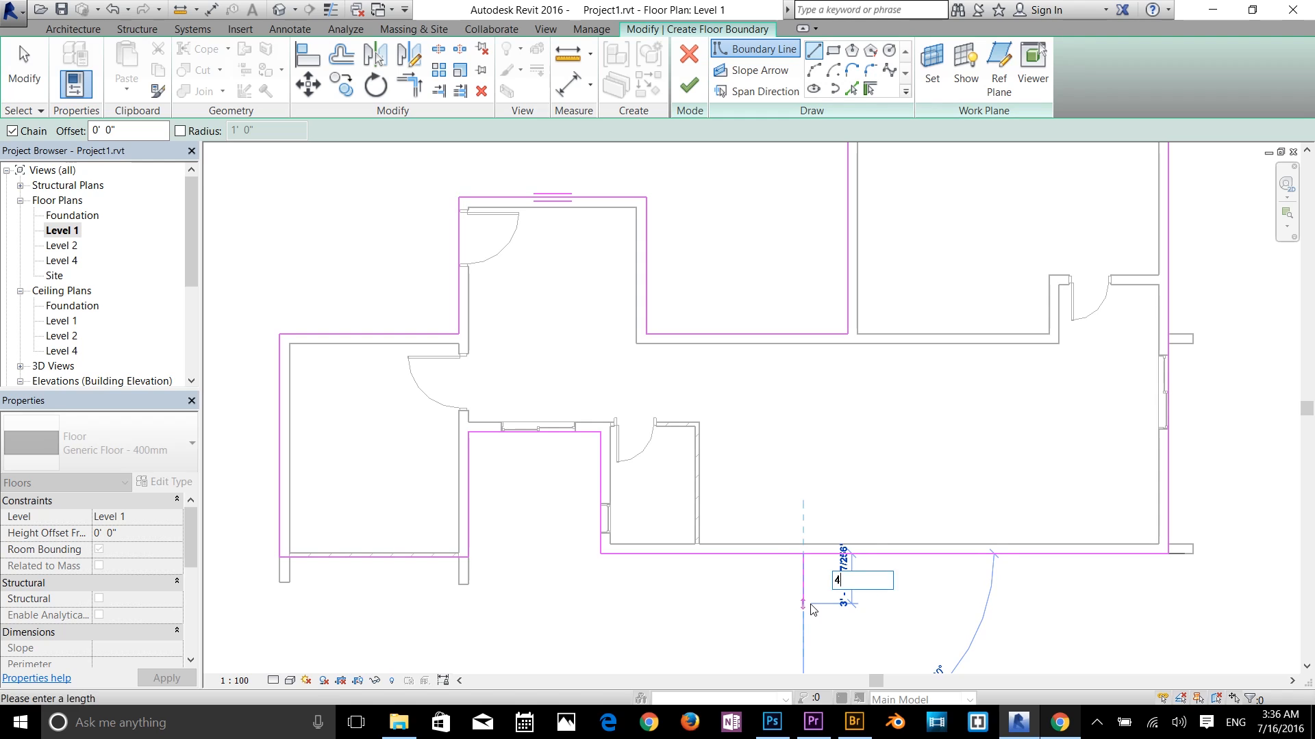
key("Return")
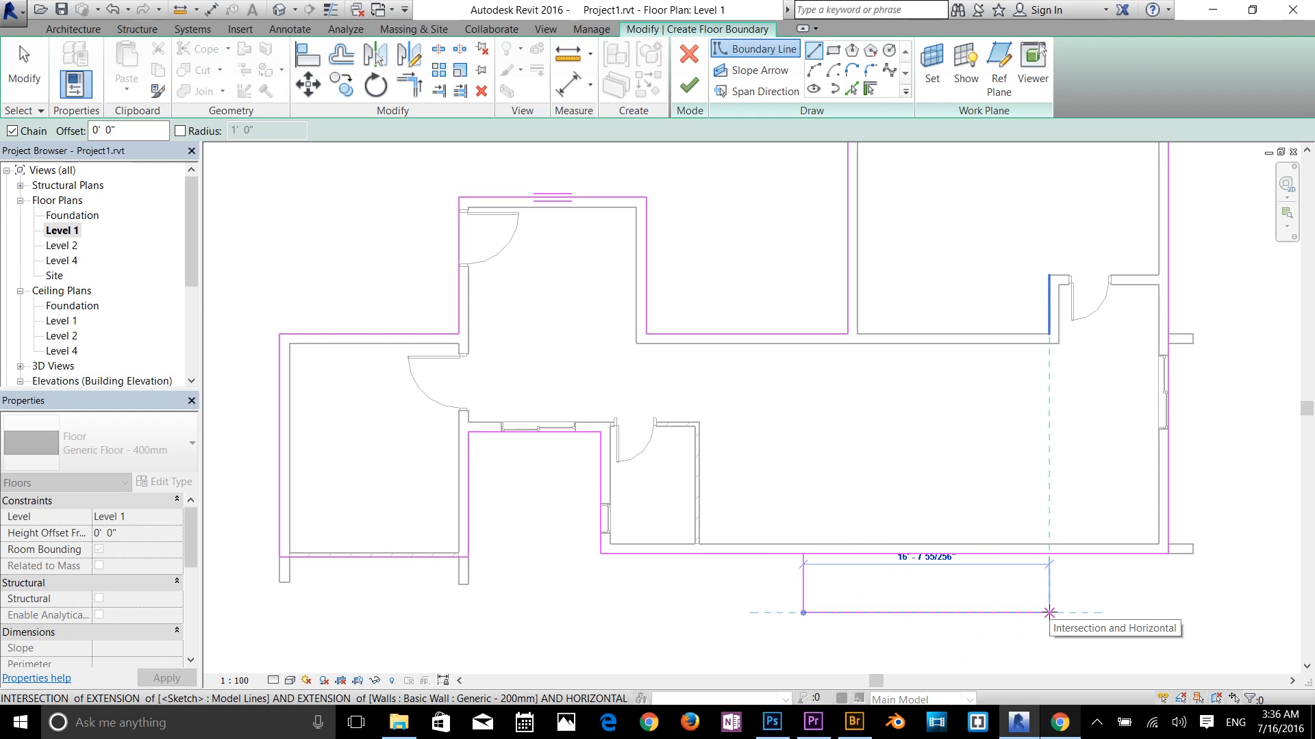
left_click(1100, 613)
left_click(1101, 555)
scroll(1029, 601, "up", 2)
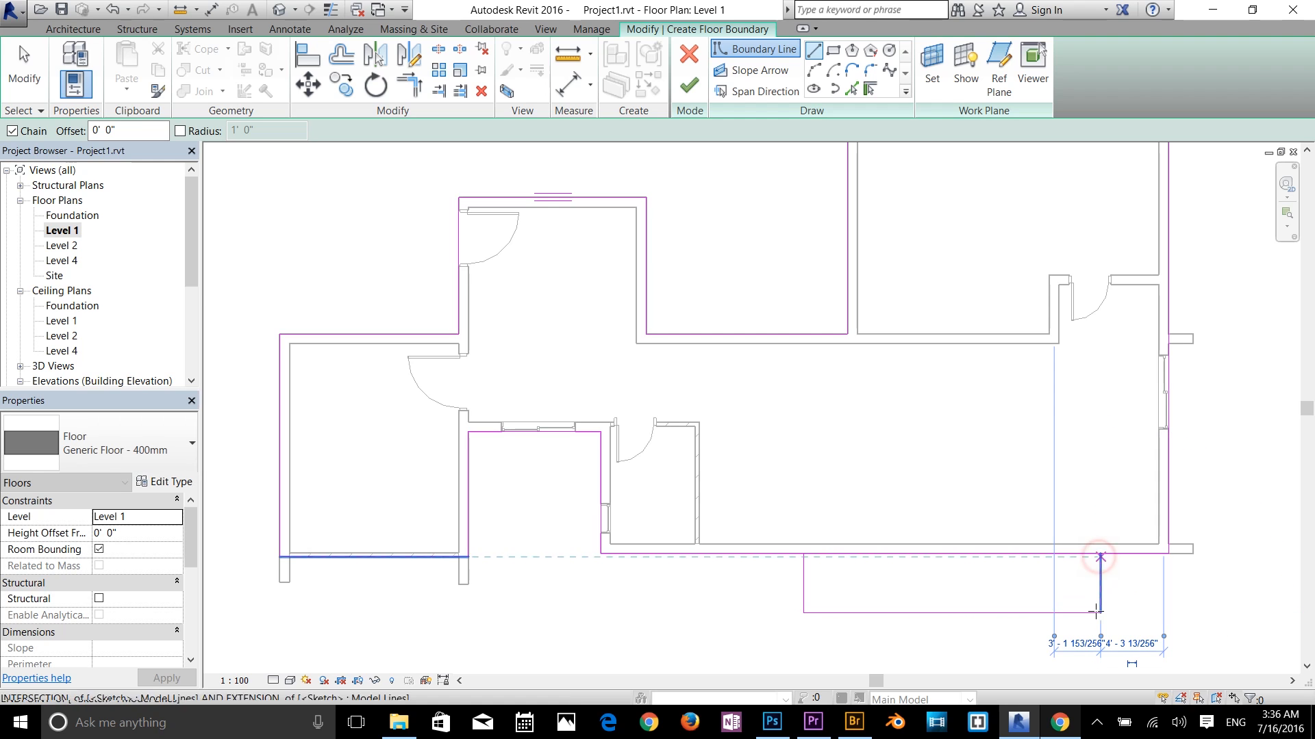
right_click(1058, 550)
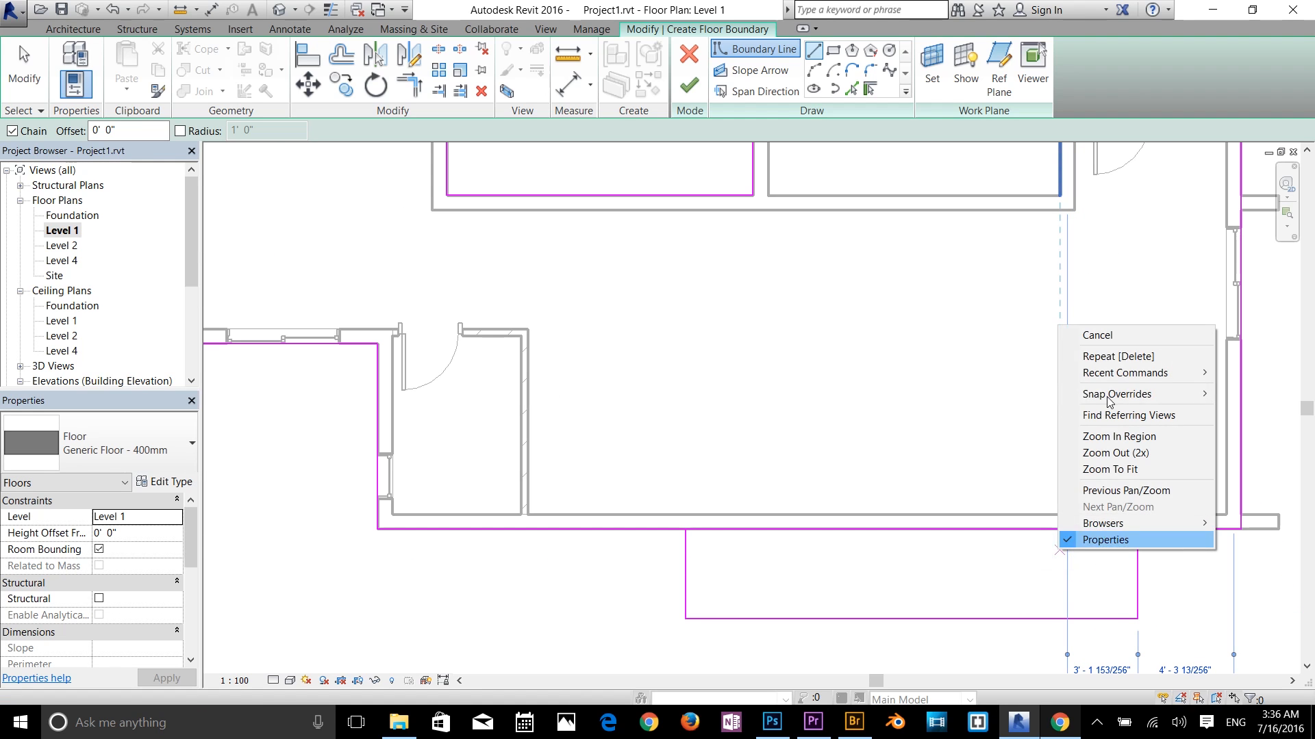
Trim the hall's long outer wall boundary line to a corner with the projection's nearer side line, keeping the small room's part
left_click(1116, 340)
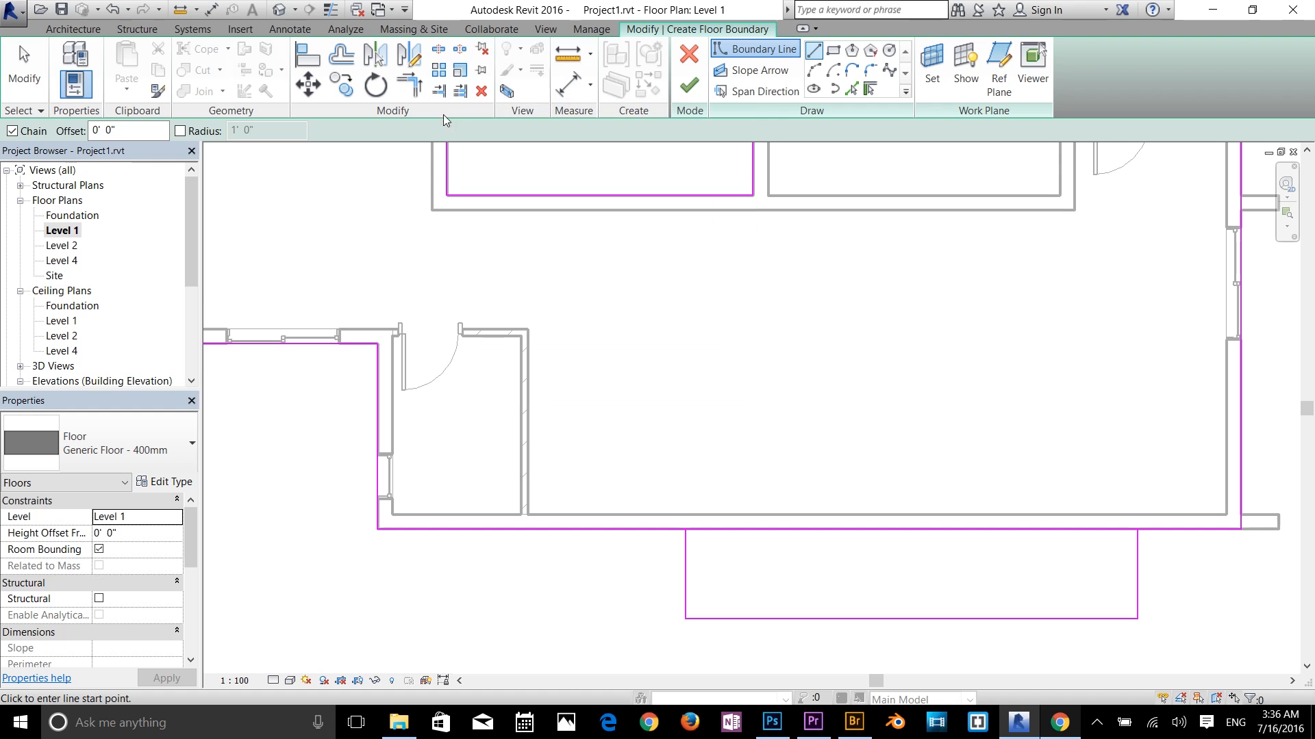
left_click(414, 85)
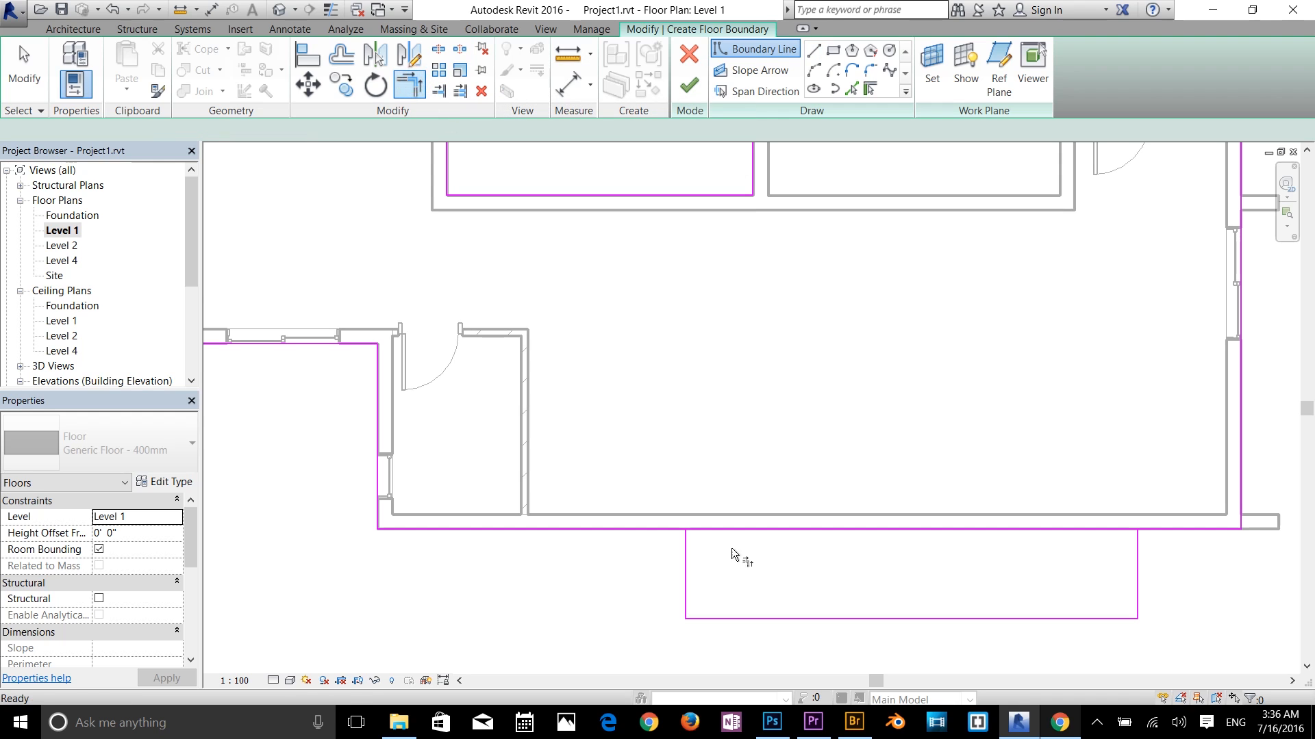
left_click(687, 553)
left_click(1073, 685)
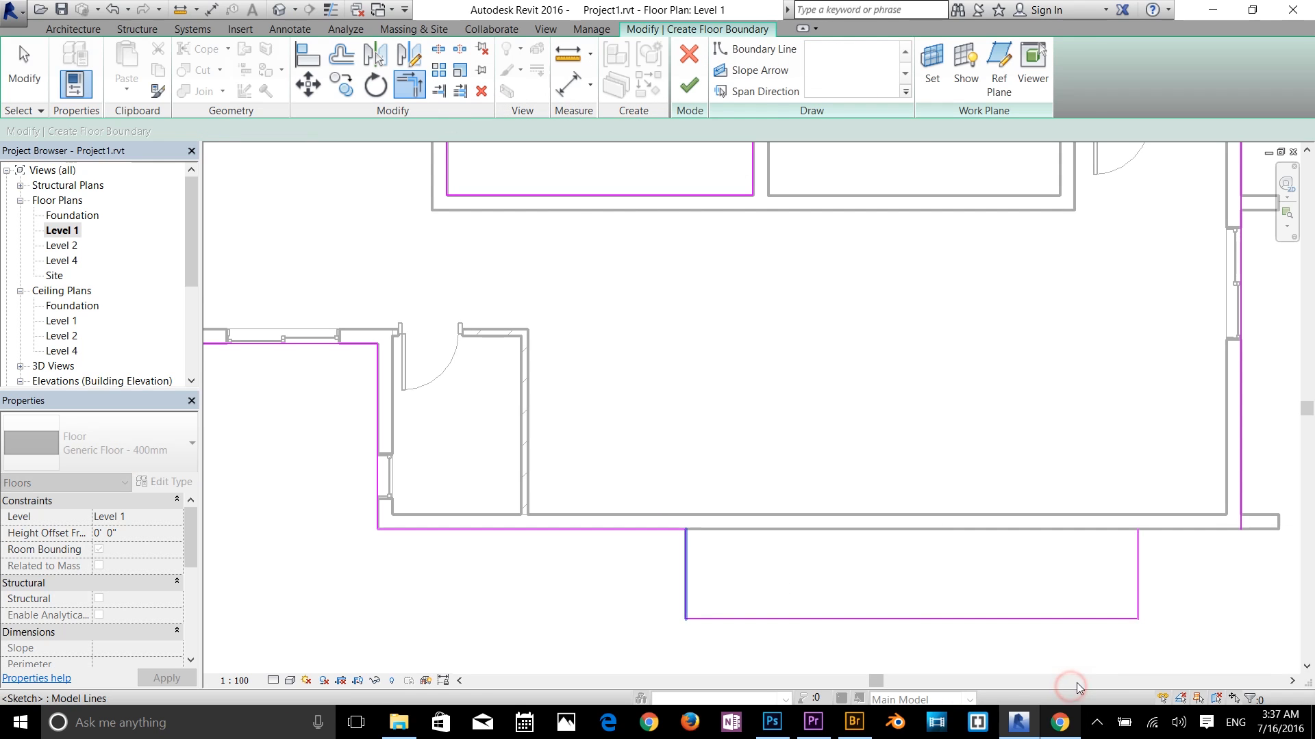
middle_click_drag(828, 307, 708, 287)
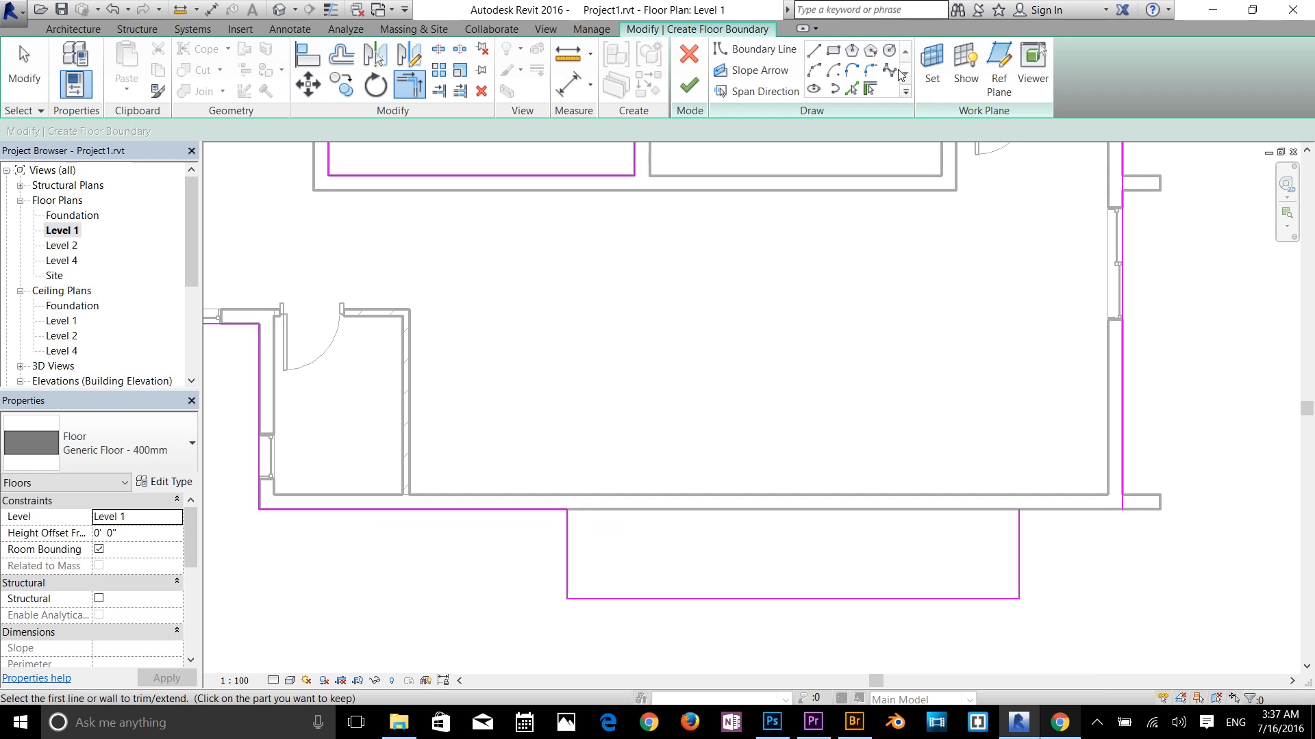
Draw a boundary line along the hall's long outer wall from the projection's open side line to the hall's outer corner
left_click(813, 50)
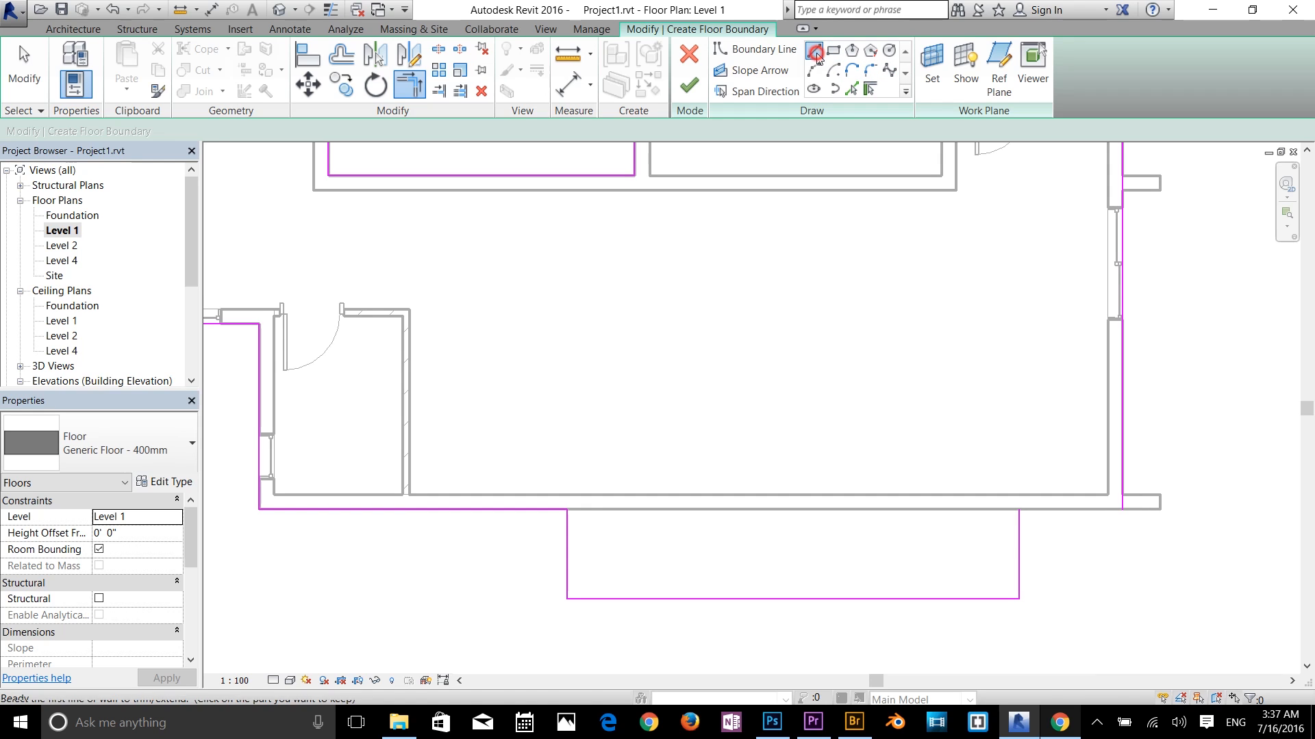
left_click(1027, 512)
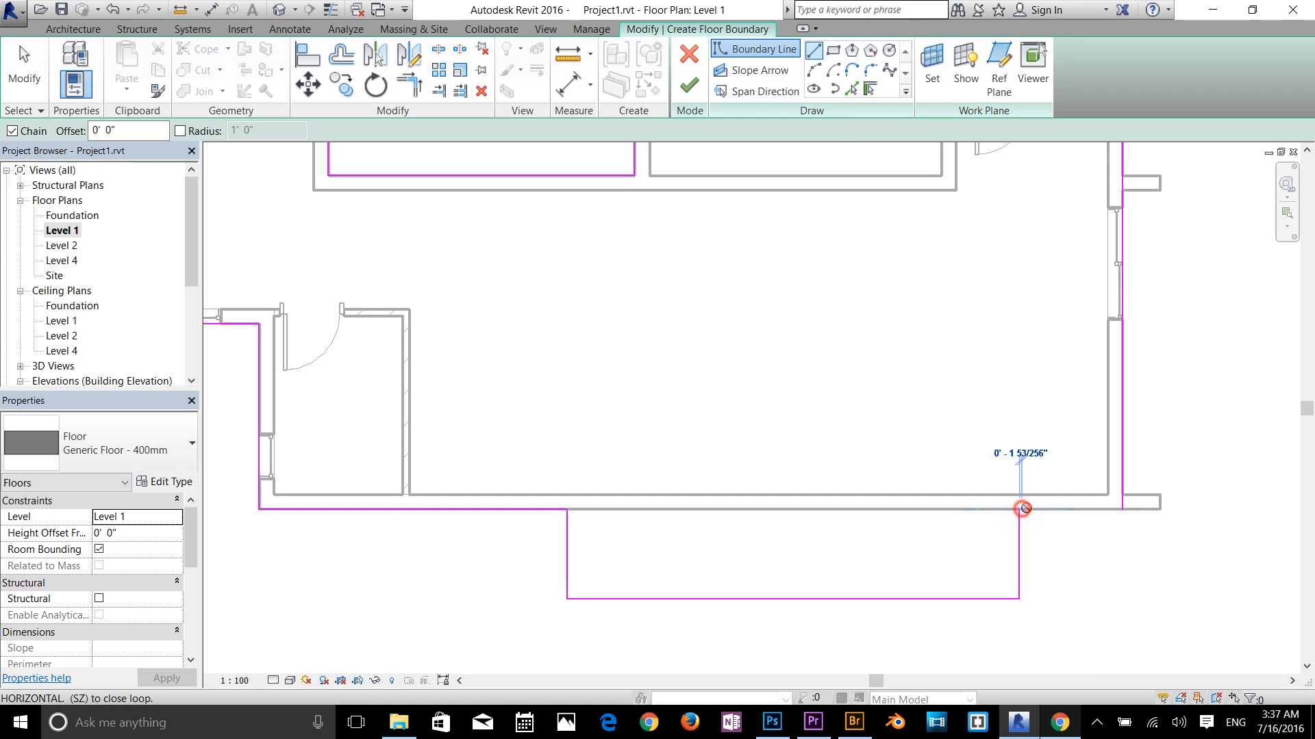
left_click(1125, 507)
scroll(667, 537, "down", 1)
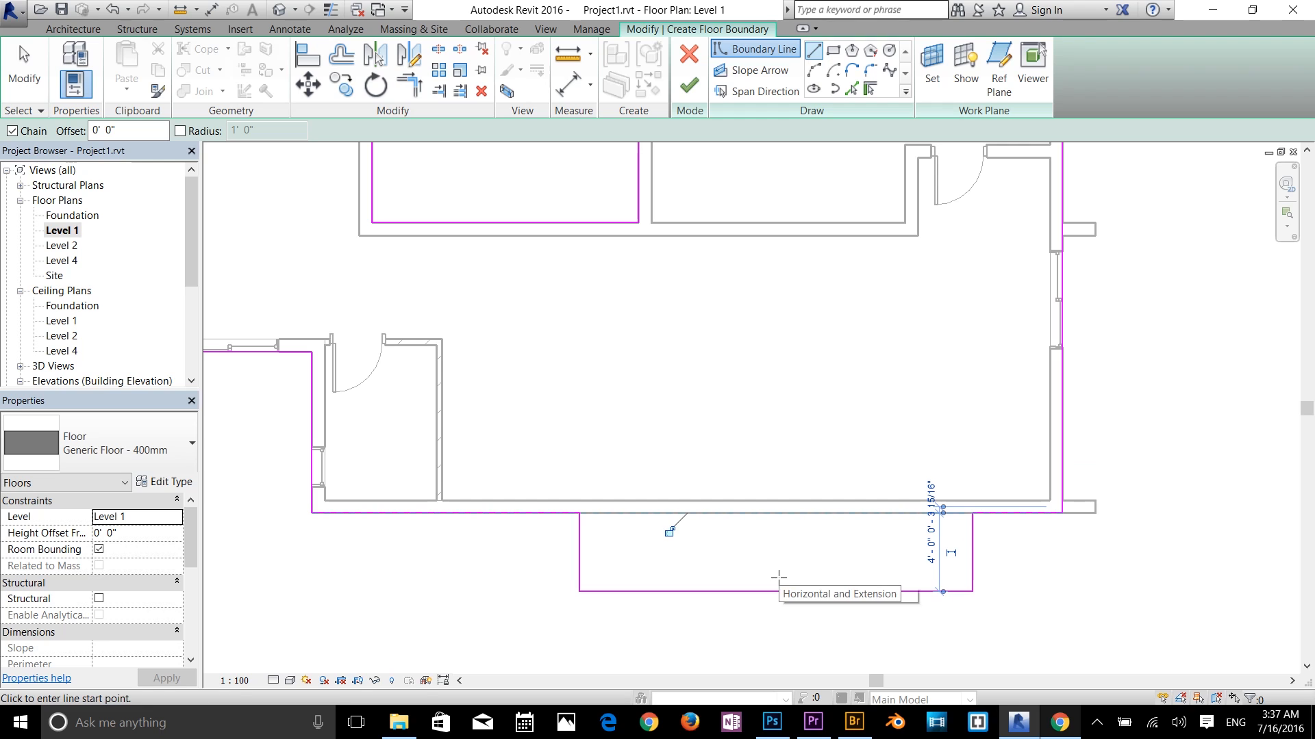
Sketch three boundary lines enclosing the strip between the two projecting wall ends outside the hall's end wall, about 13' 6 1/8" long
middle_click_drag(986, 470, 787, 505)
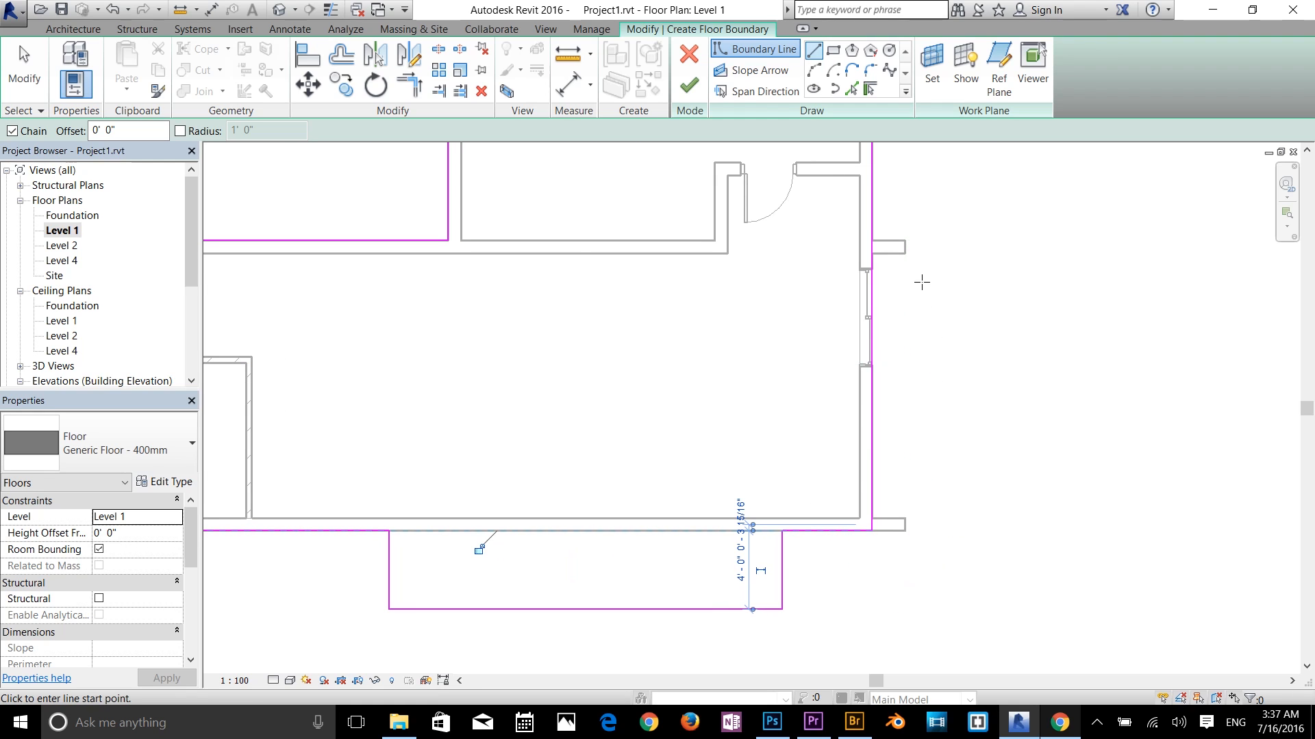
scroll(928, 323, "up", 2)
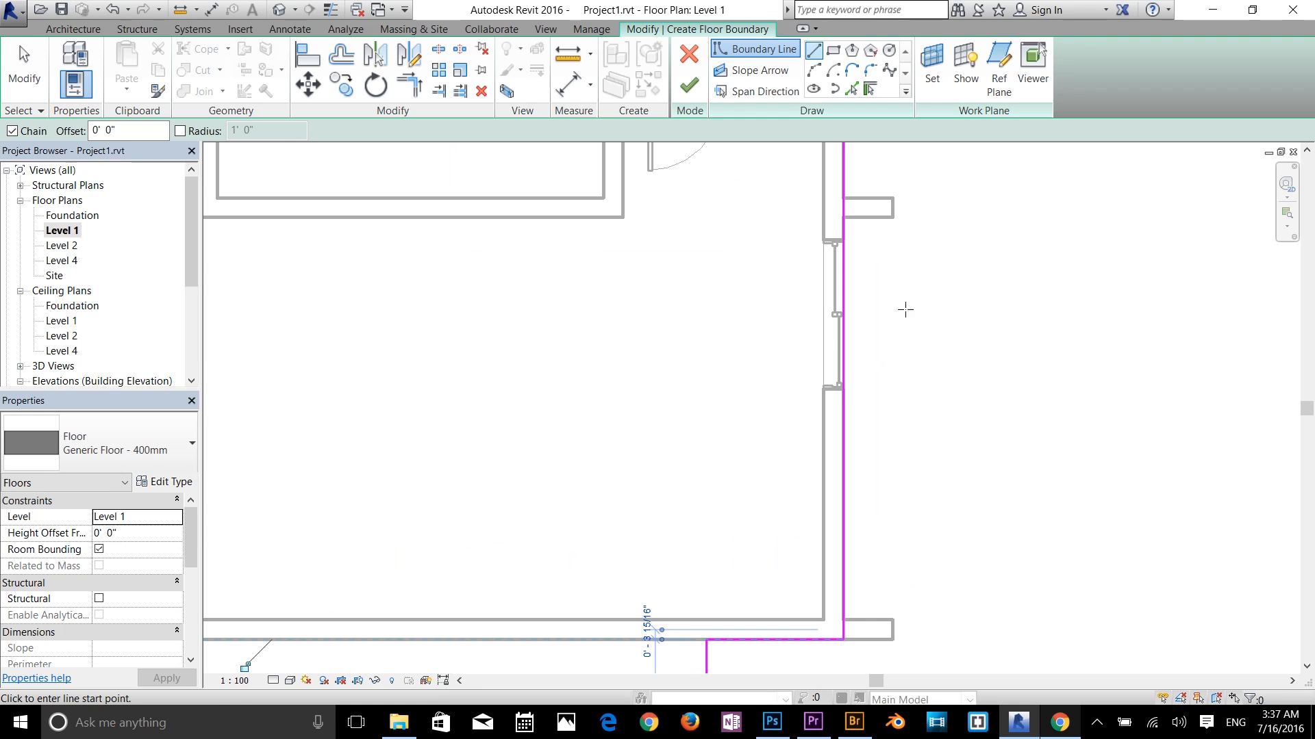
left_click(895, 221)
left_click(892, 620)
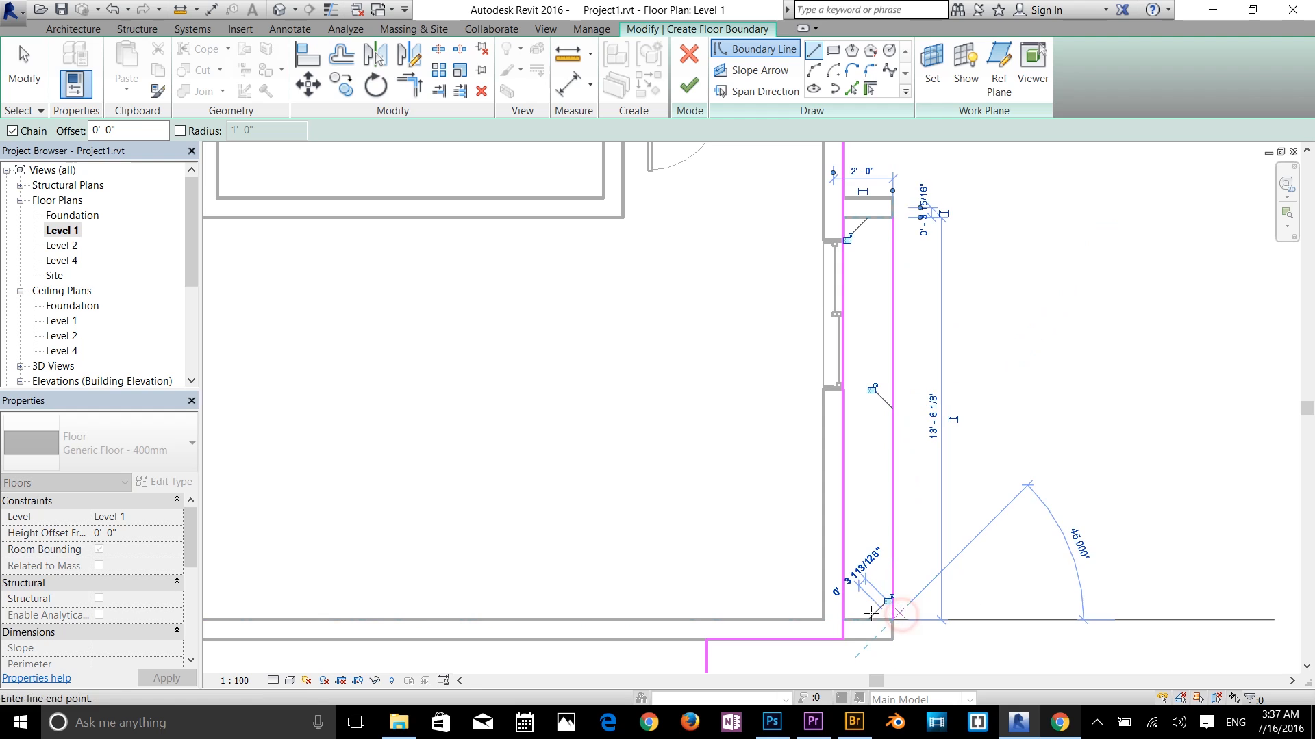
left_click(843, 618)
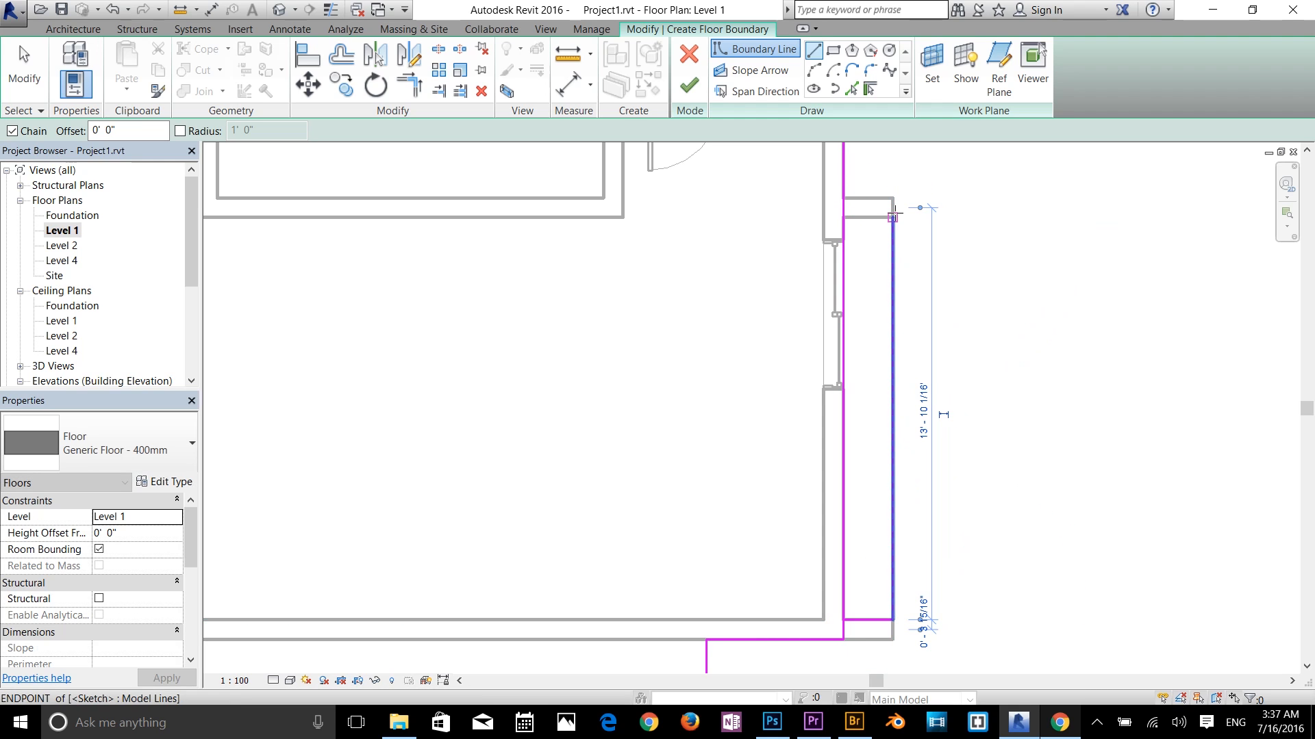
left_click(895, 214)
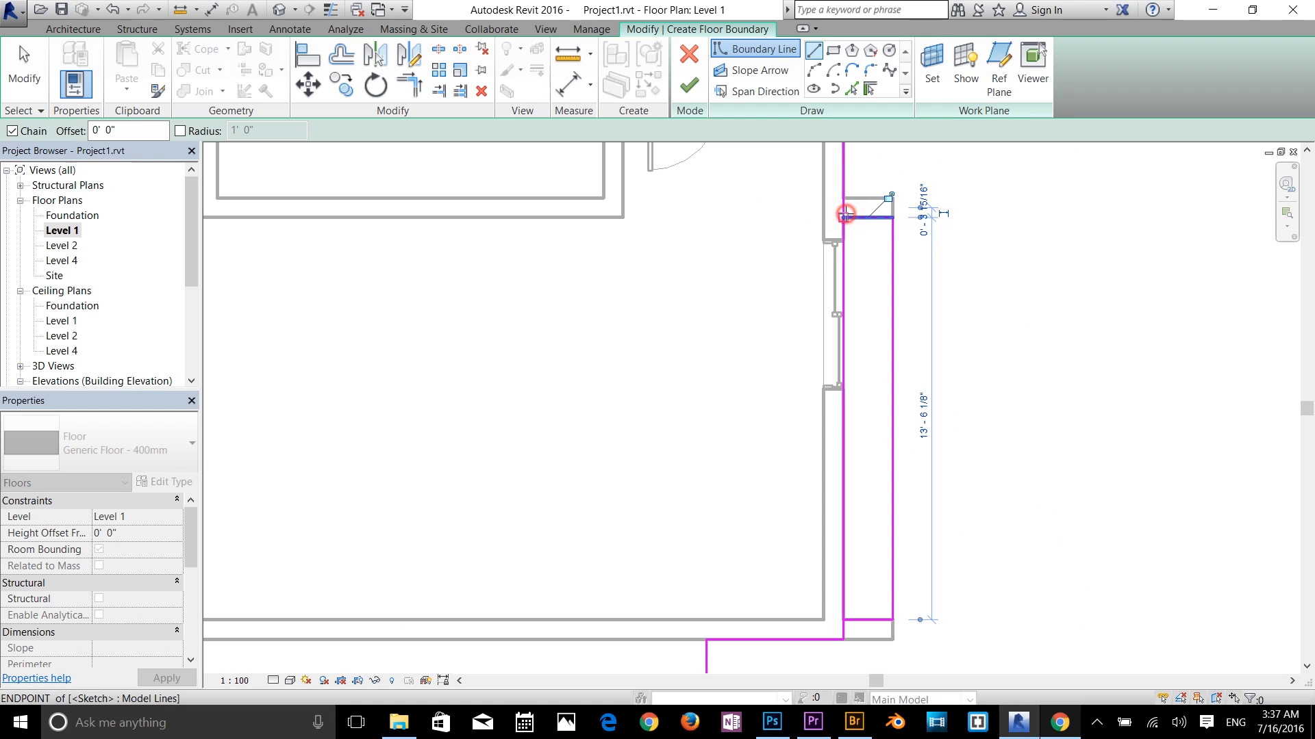
left_click(844, 217)
right_click(980, 313)
left_click(998, 320)
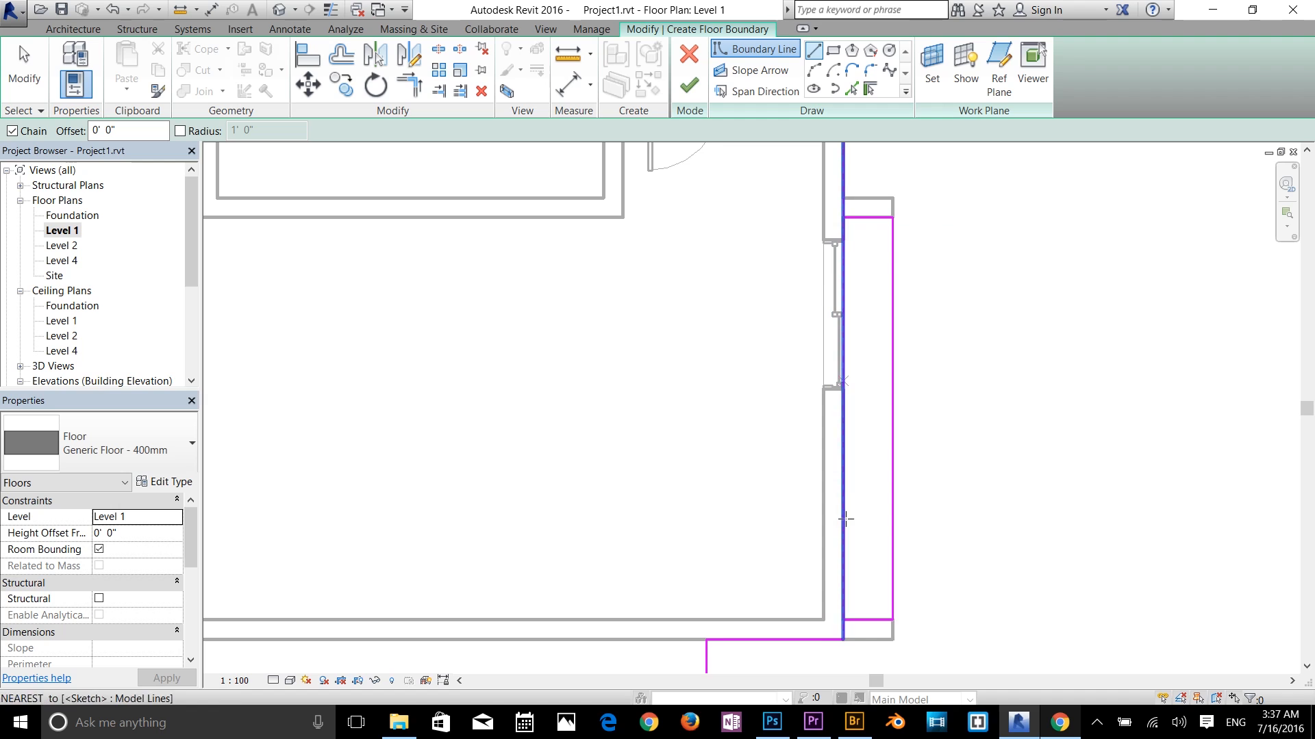
Trim the hall's end wall boundary line to a corner with the strip's short line, keeping only the short piece at the hall's outer corner
left_click(419, 88)
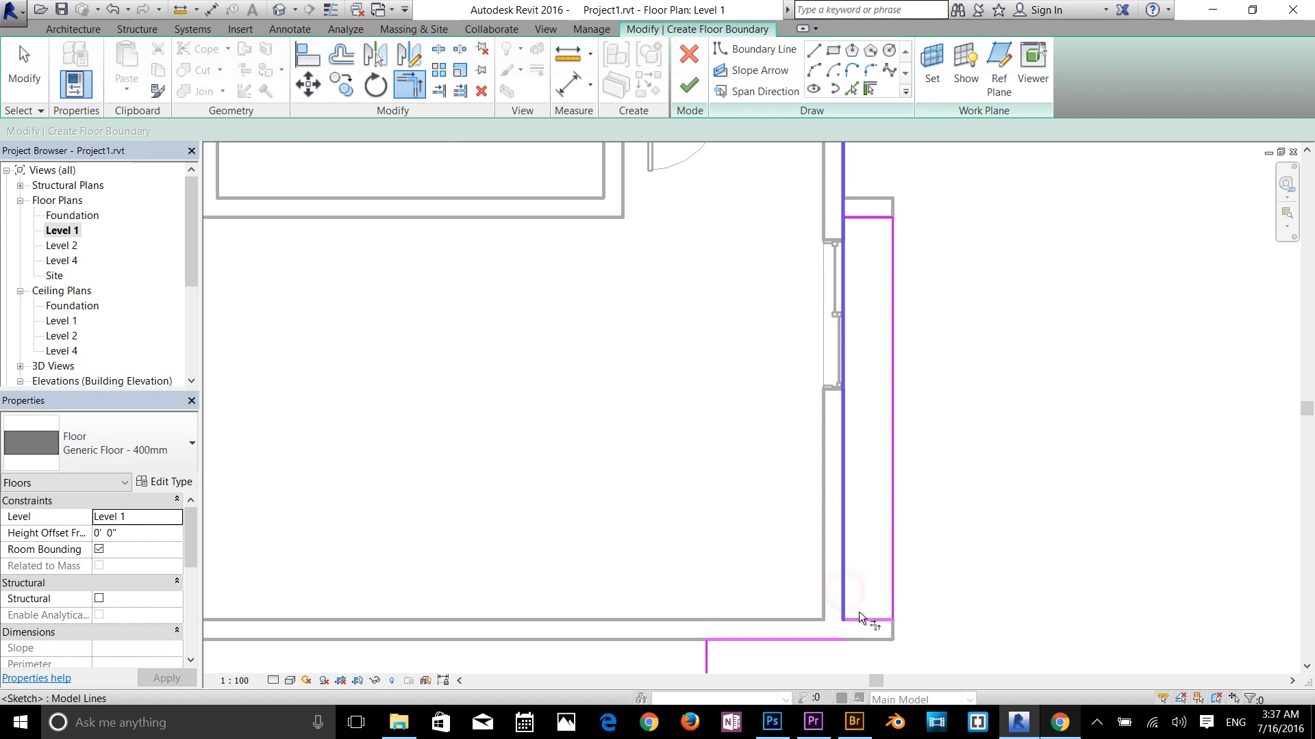
key("ctrl+z")
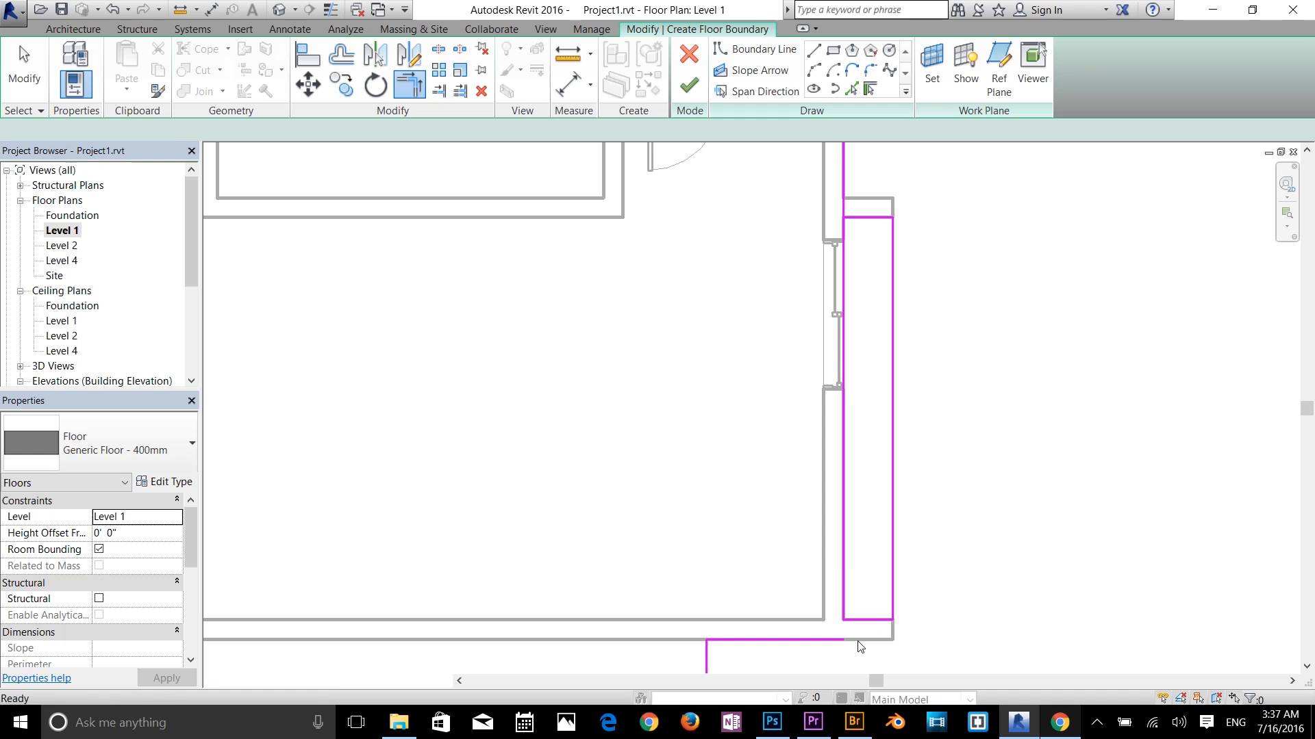
key("t")
key("r")
left_click(842, 624)
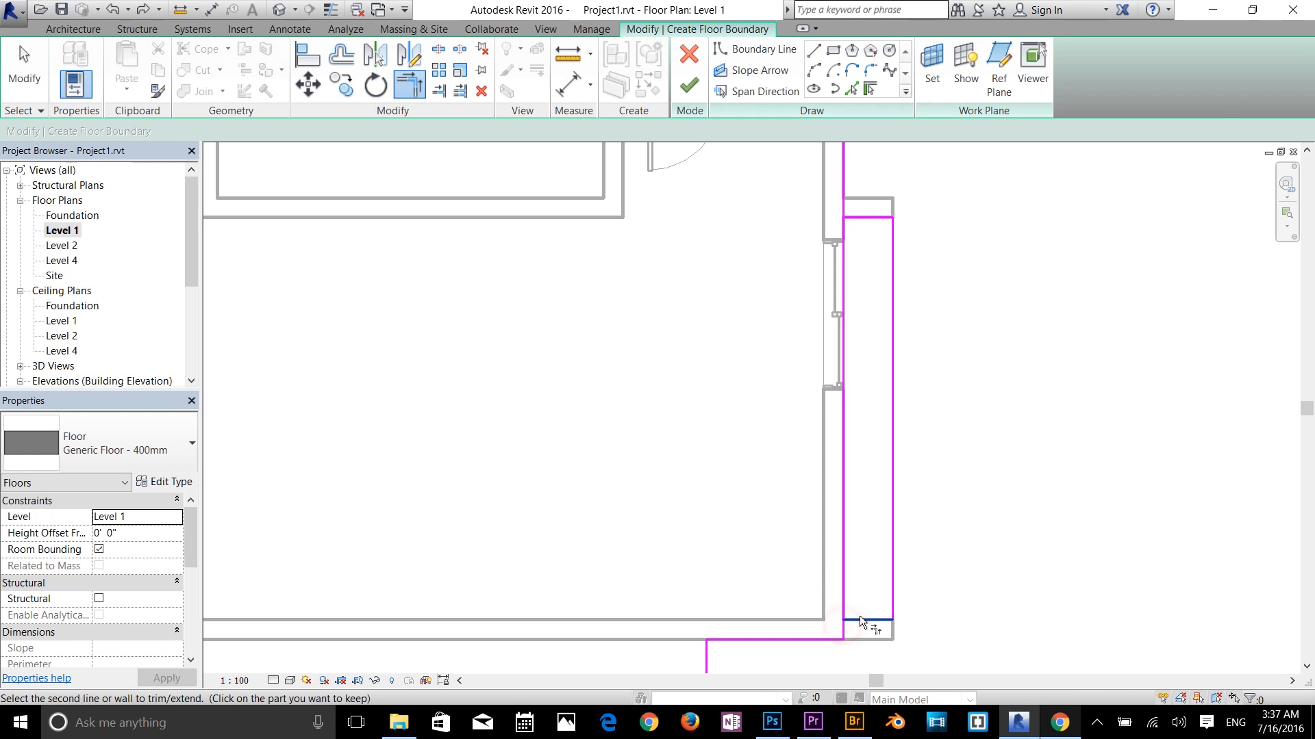
left_click(860, 615)
left_click(860, 617)
left_click(846, 625)
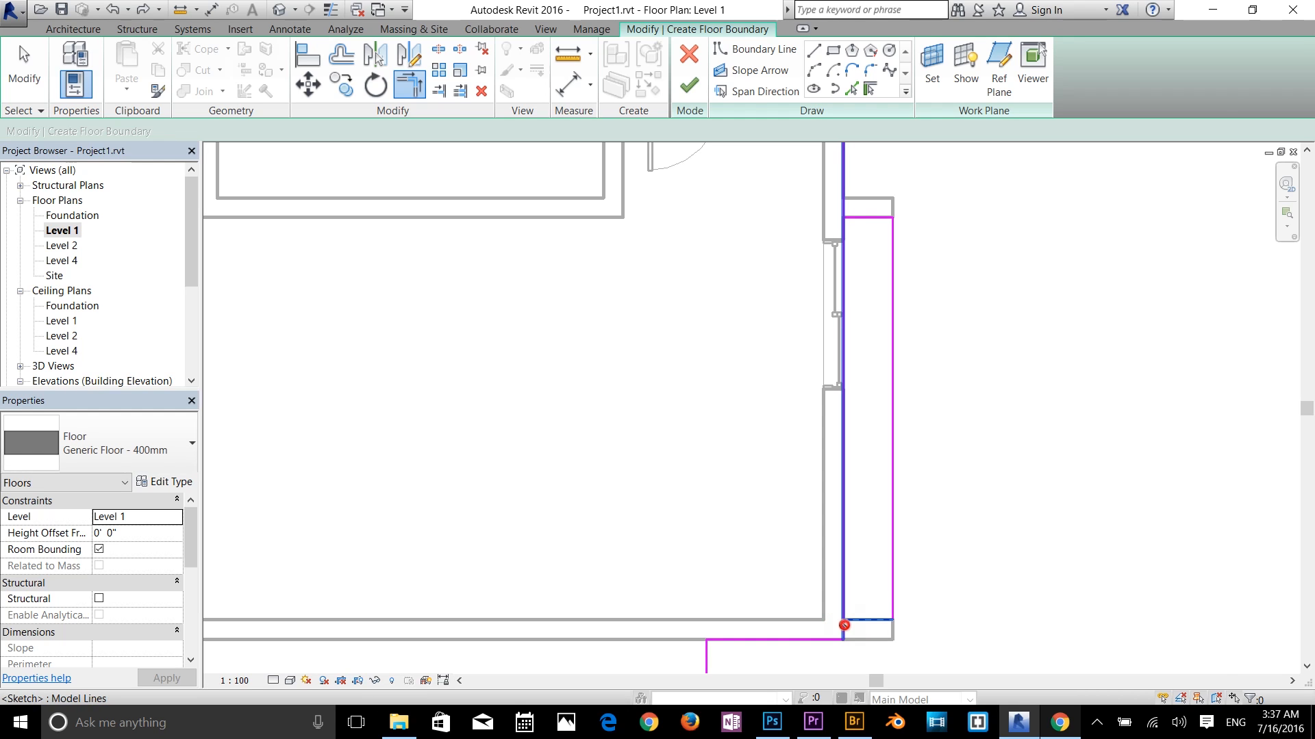
left_click(1061, 686)
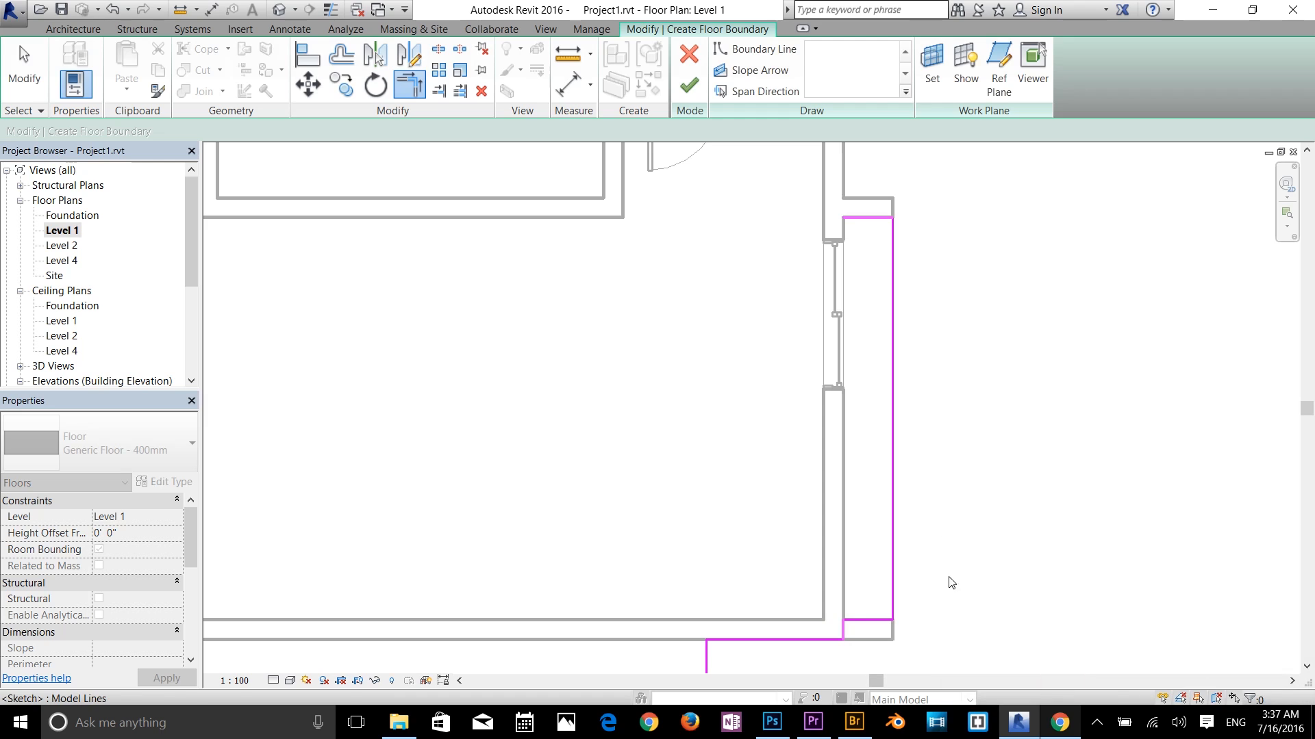
Draw a boundary line along the large room's outer side wall from the strip's open corner to the brick end wall line
mouse_move(807, 249)
middle_mouse_down()
mouse_move(957, 517)
mouse_move(951, 543)
middle_mouse_up()
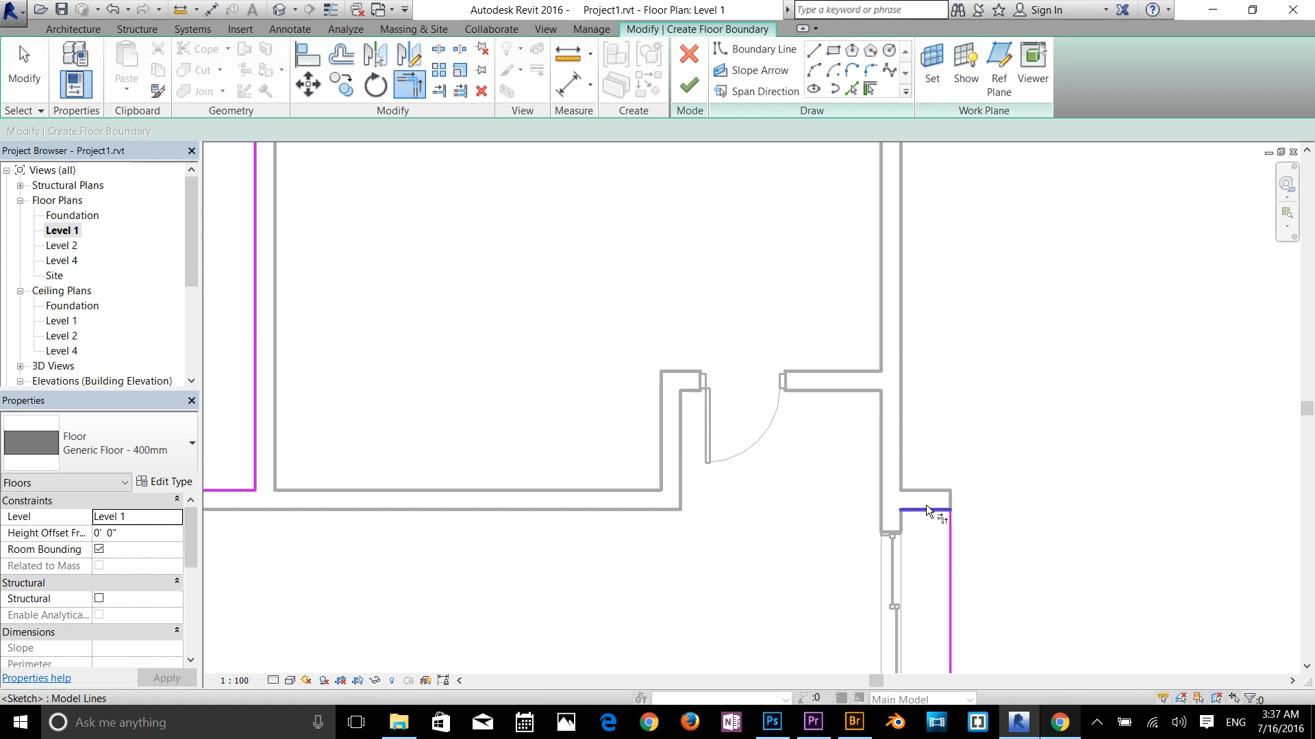
scroll(934, 352, "down", 2)
middle_click_drag(934, 352, 869, 527)
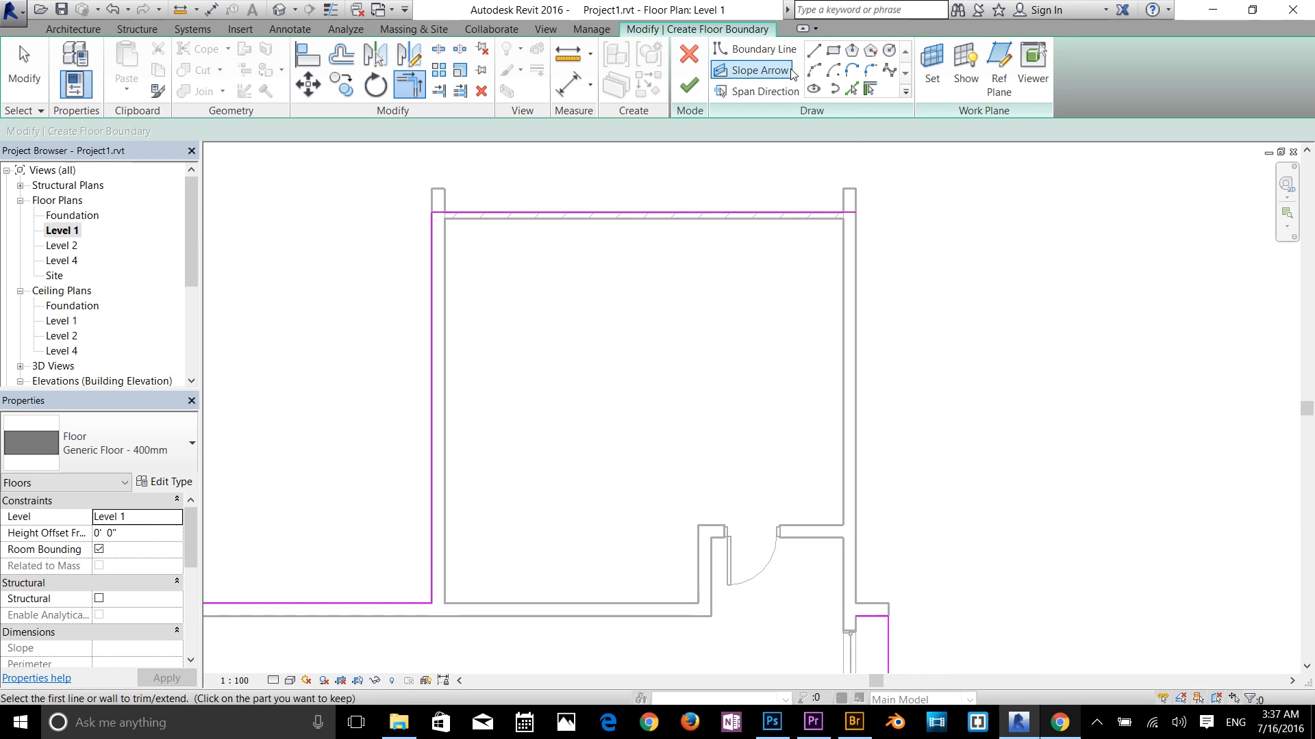
left_click(814, 50)
left_click(856, 616)
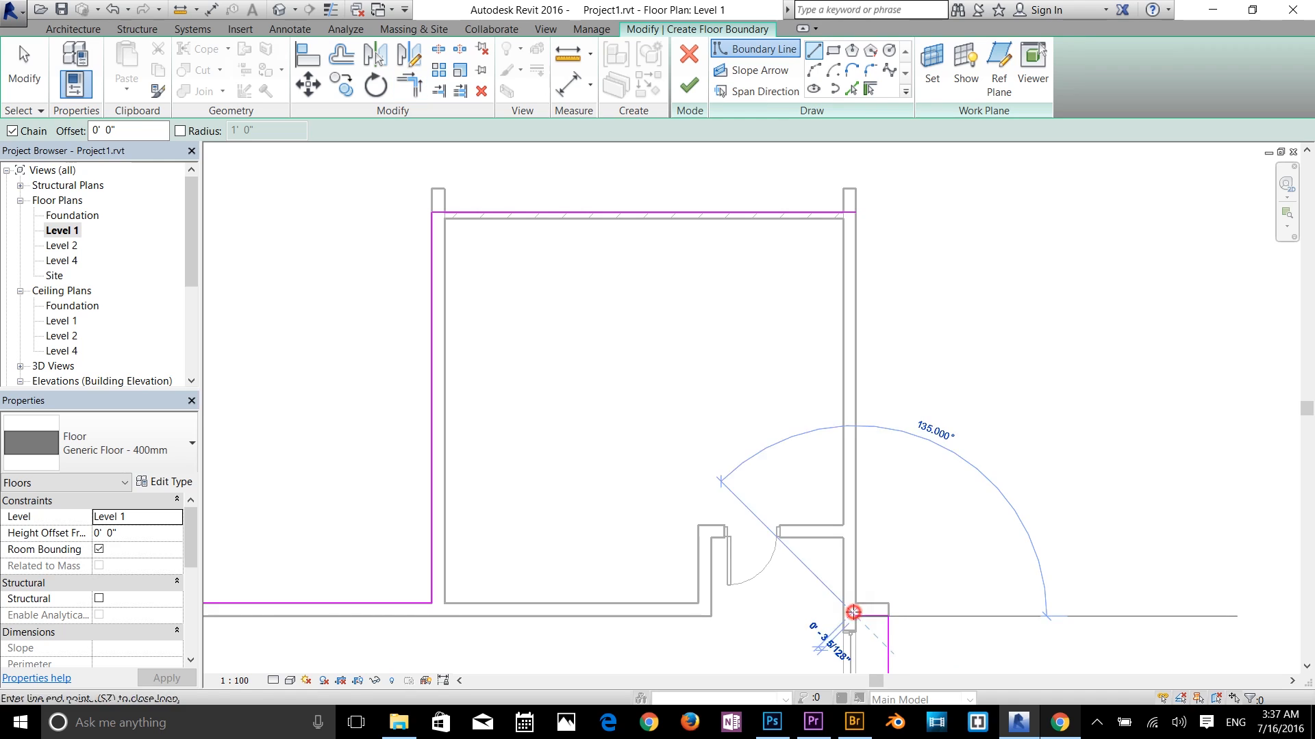
left_click(856, 213)
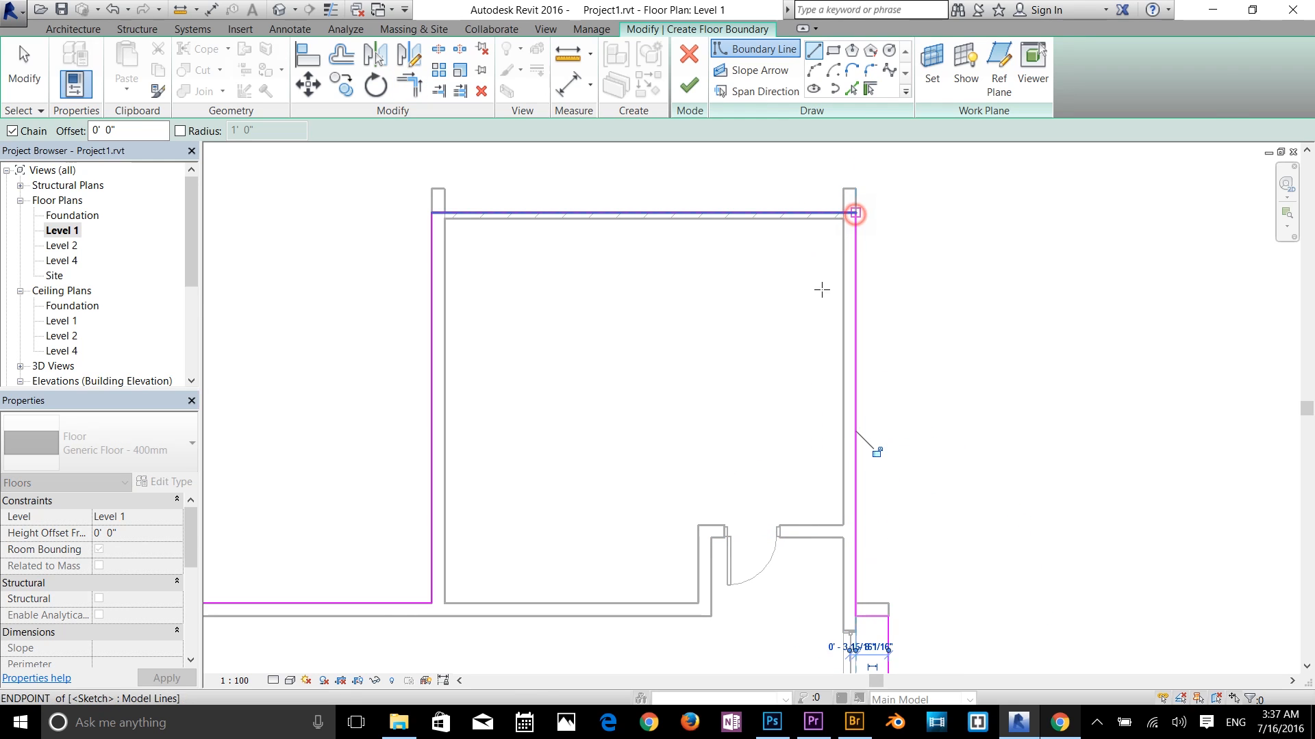
Finish the closed boundary sketch to create the Generic Floor - 400mm on Level 1
scroll(733, 343, "down", 5)
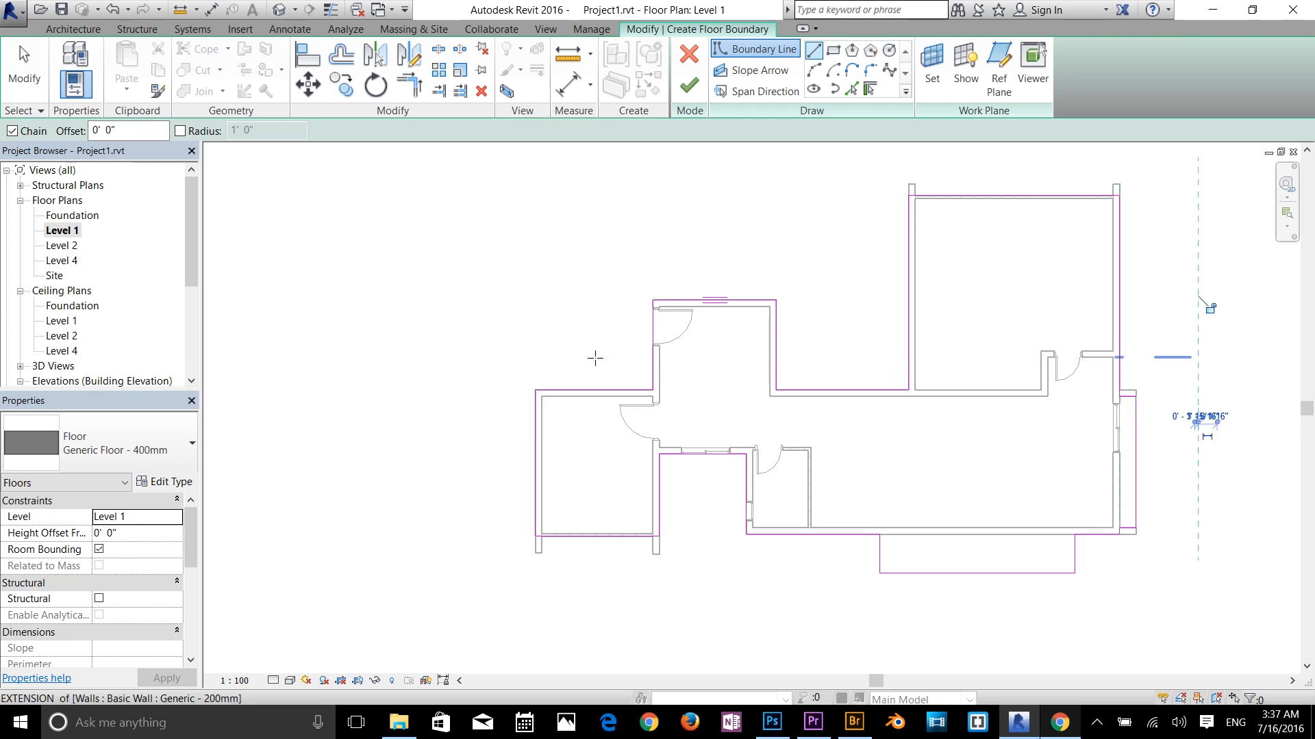
scroll(685, 411, "up", 2)
middle_click_drag(897, 470, 508, 401)
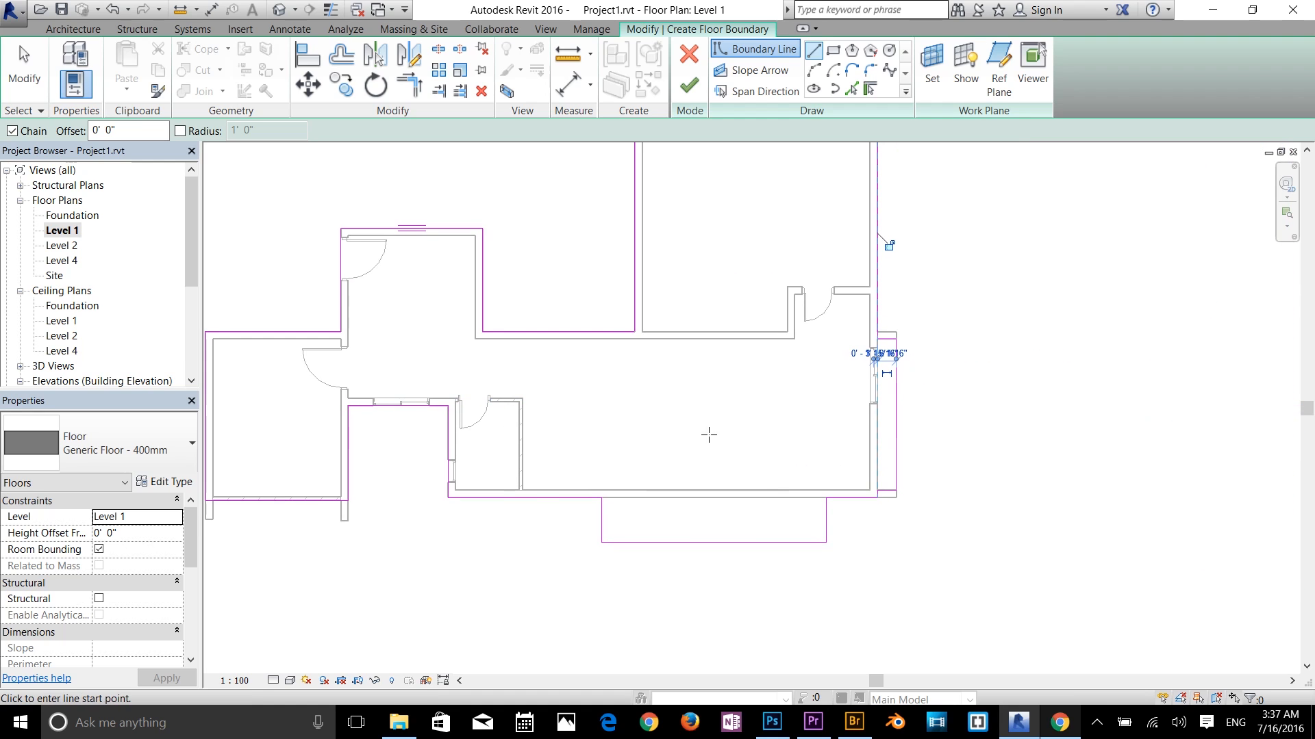
middle_click_drag(686, 427, 829, 467)
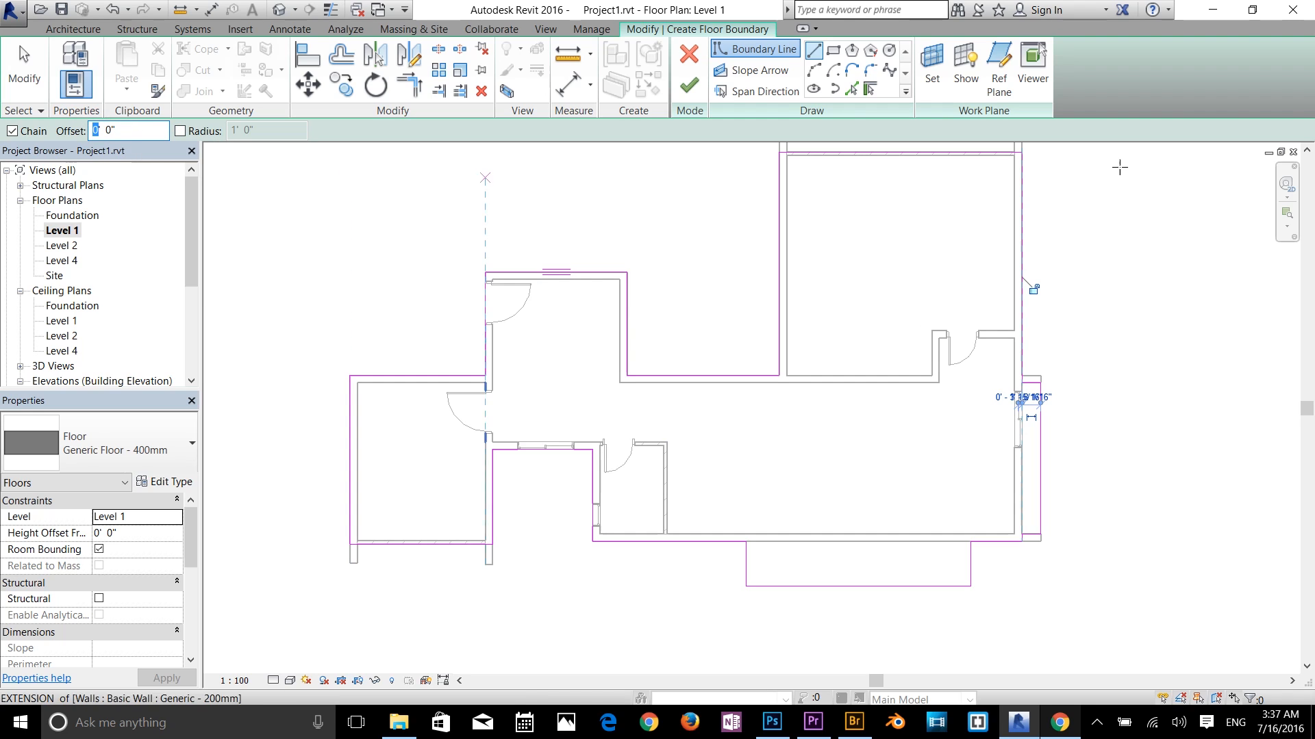
left_click(695, 97)
left_click(698, 372)
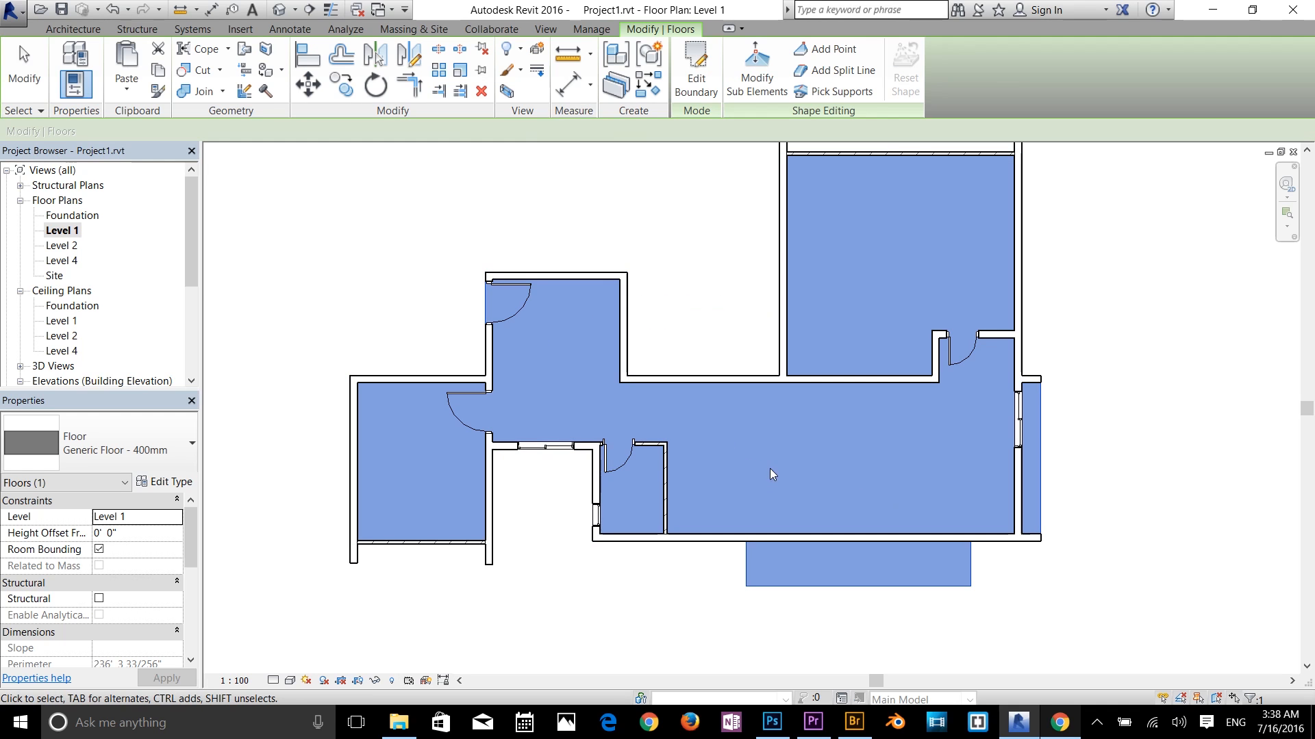
Open the default 3D view and examine the new floor's edges and both outer projections from several sides of the house
left_click(275, 13)
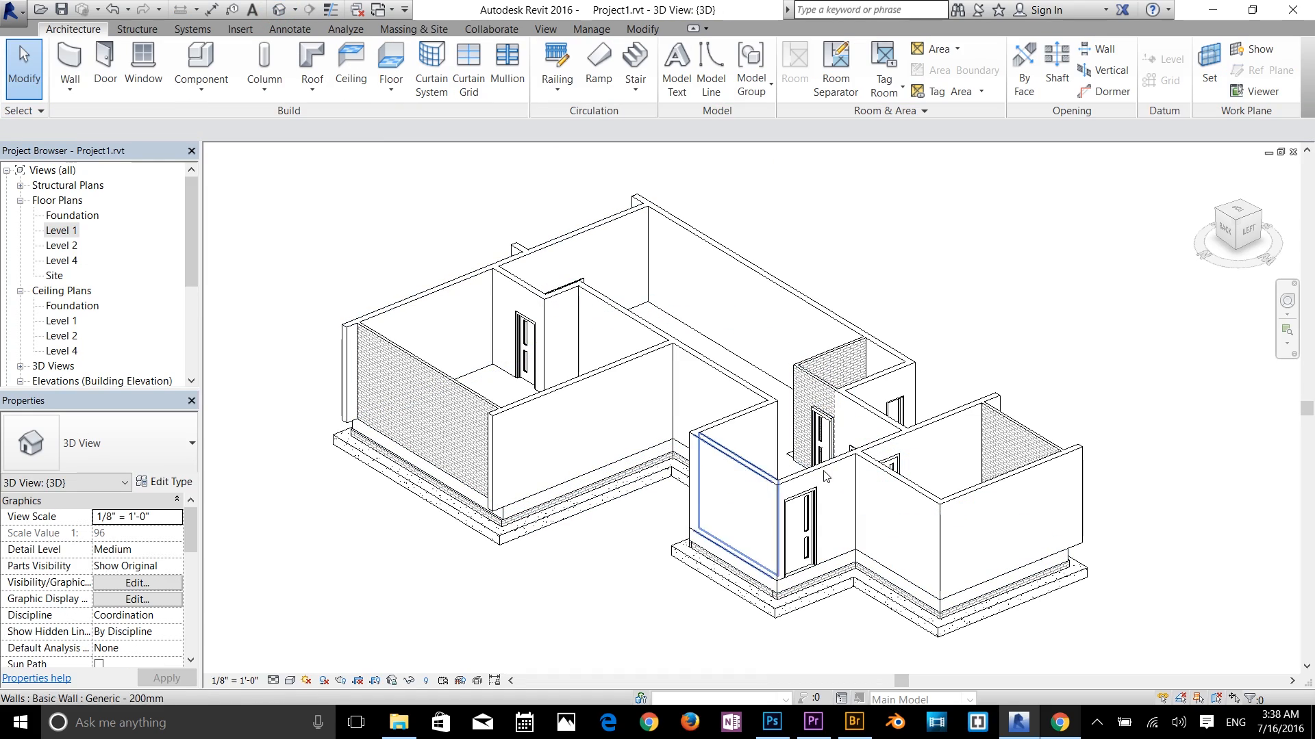
scroll(754, 536, "up", 5)
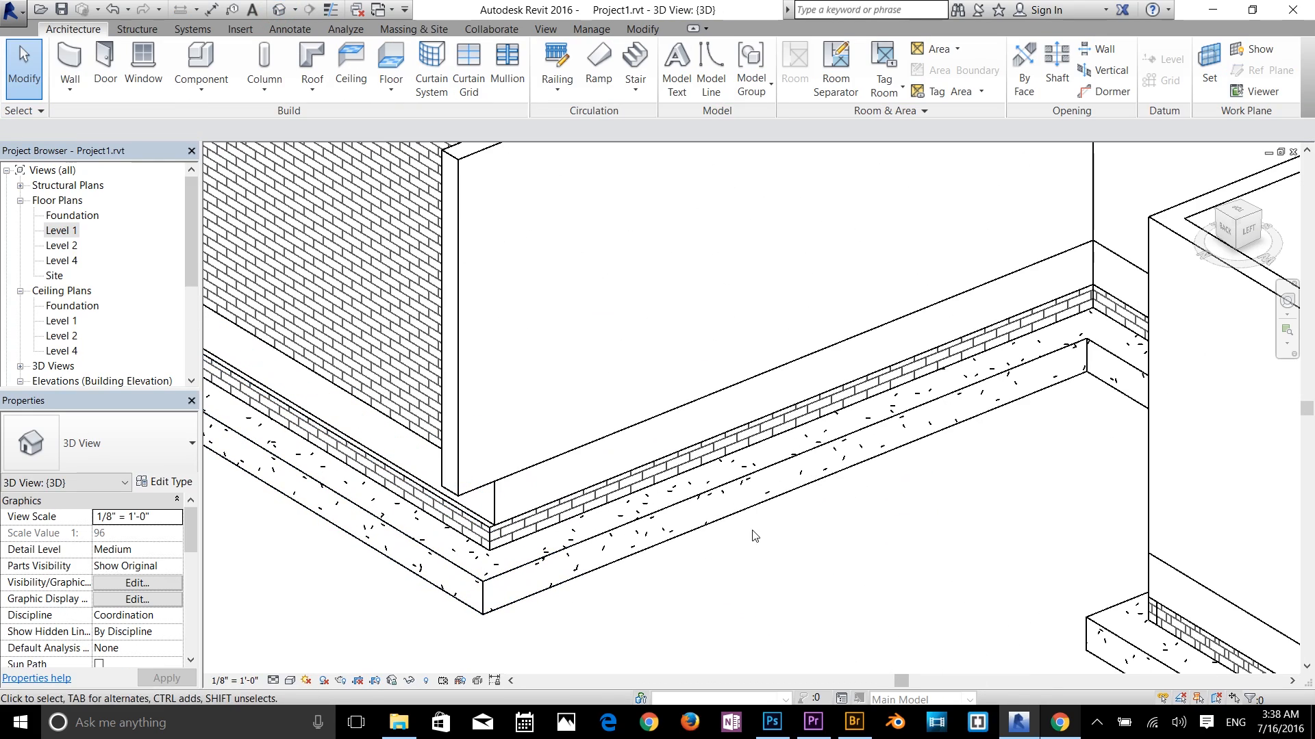
scroll(862, 593, "down", 3)
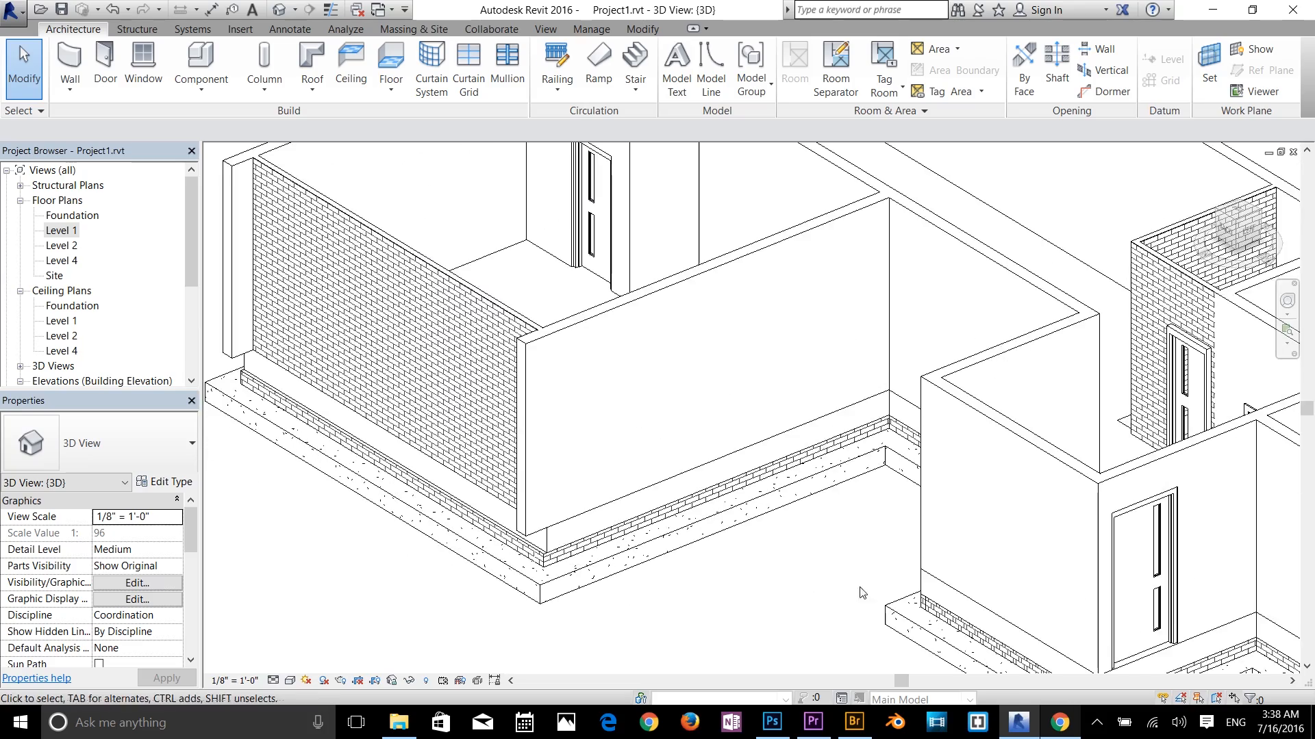
scroll(862, 593, "down", 5)
middle_click_drag(952, 596, 884, 449, "shift")
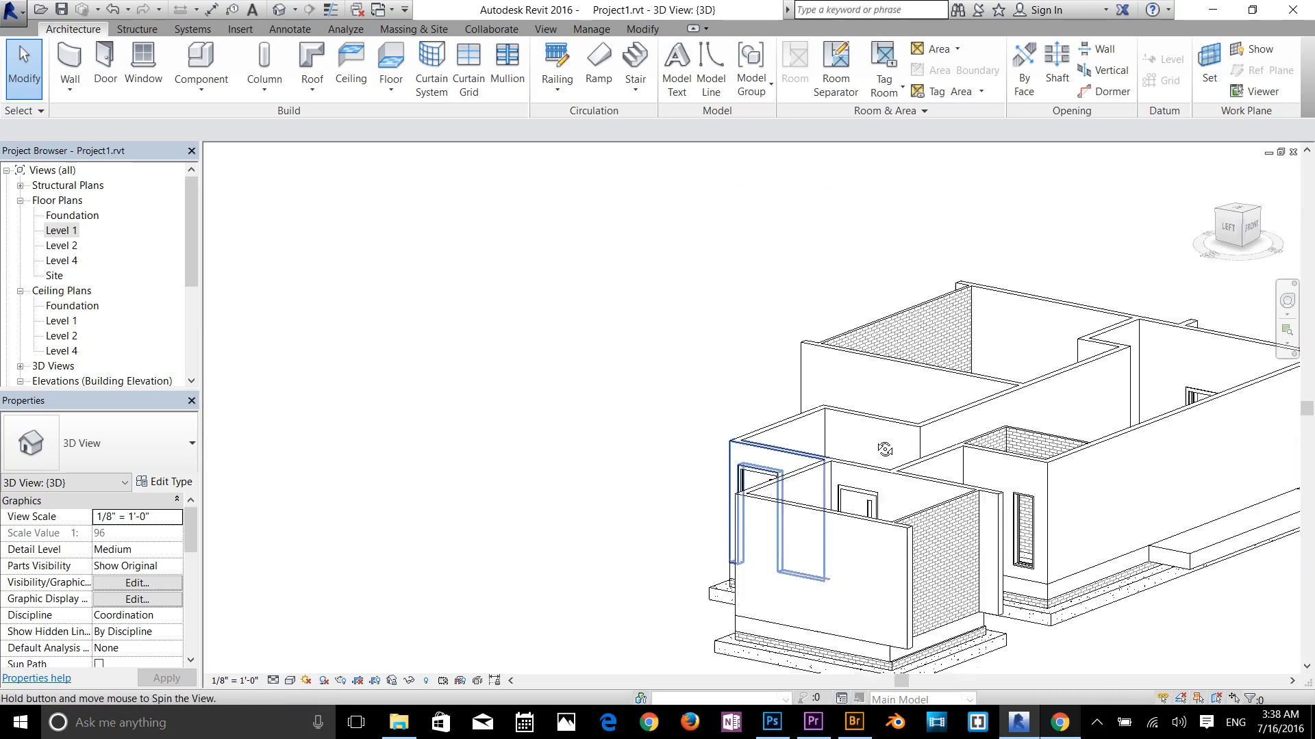
scroll(815, 558, "up", 6)
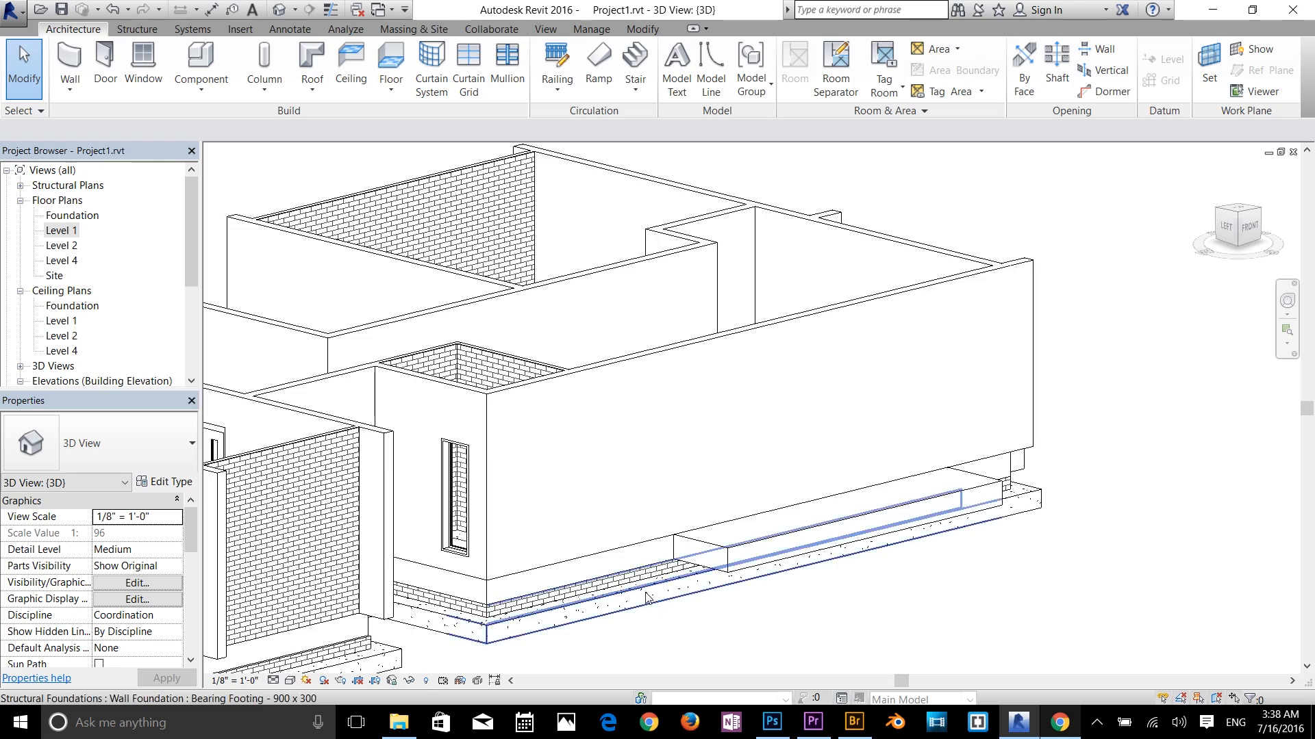
scroll(715, 569, "down", 5)
scroll(715, 568, "up", 2)
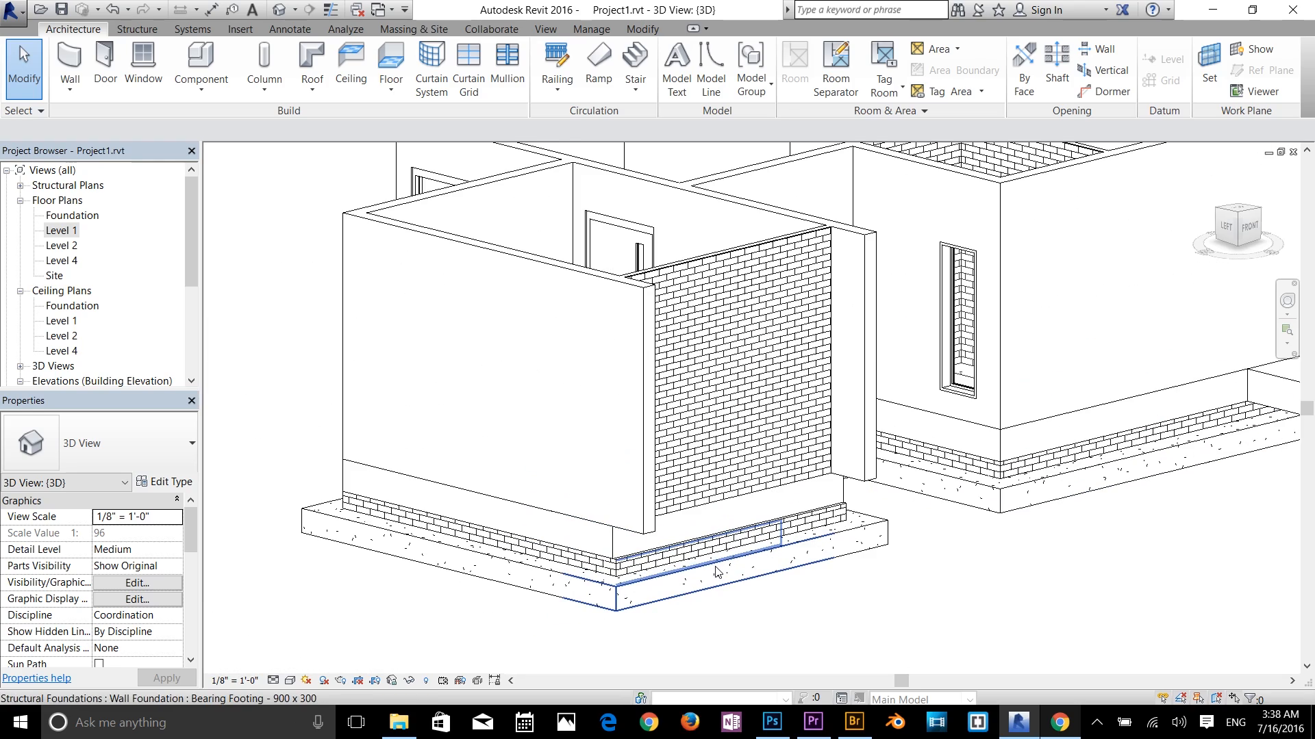
middle_click_drag(911, 573, 837, 560, "shift")
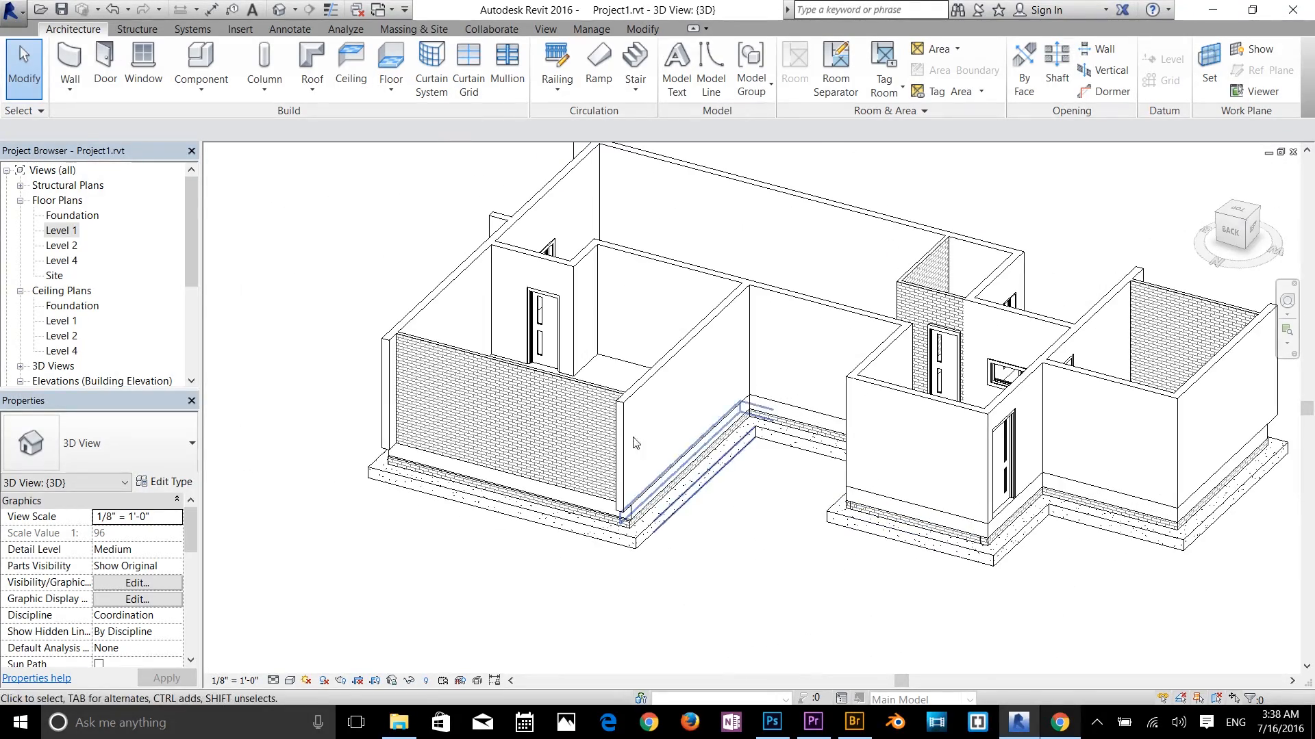
scroll(888, 534, "down", 2)
scroll(888, 537, "down", 2)
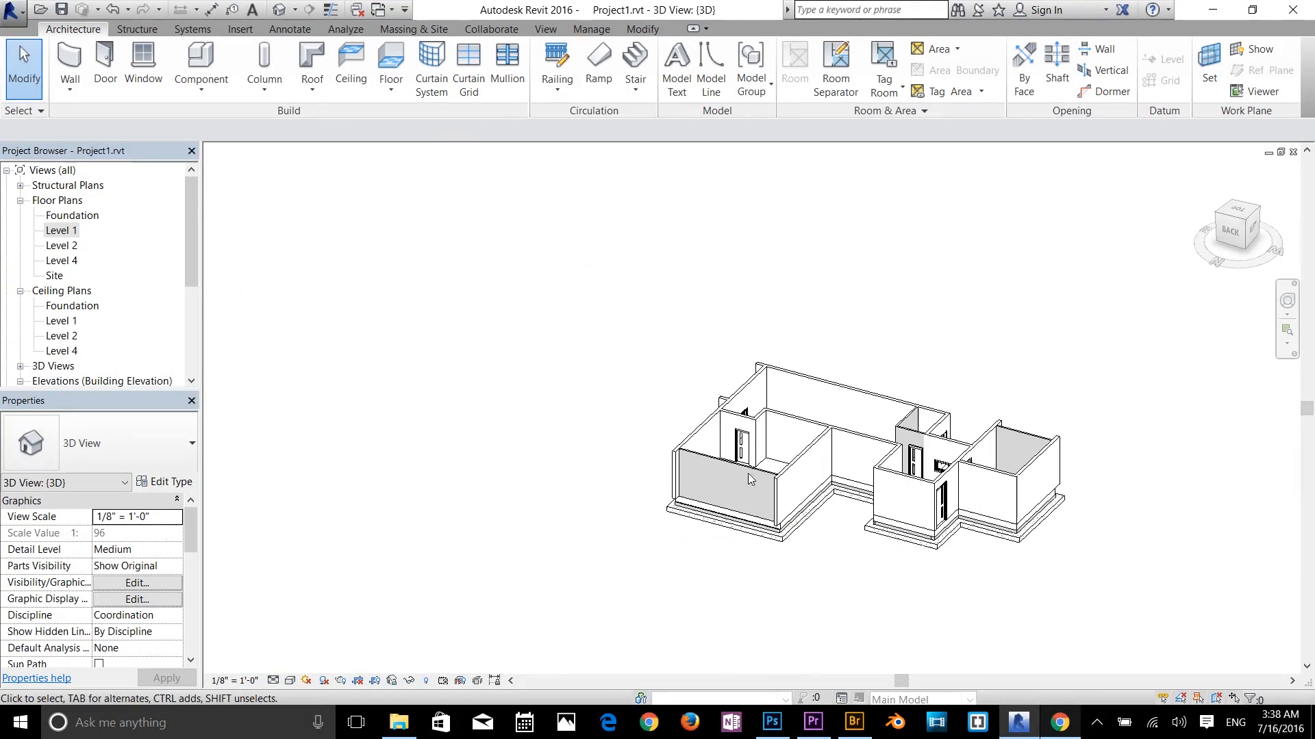
Create a four-point toposurface at absolute elevation 0' 0" that surrounds the whole house, and finish the surface
left_click(394, 30)
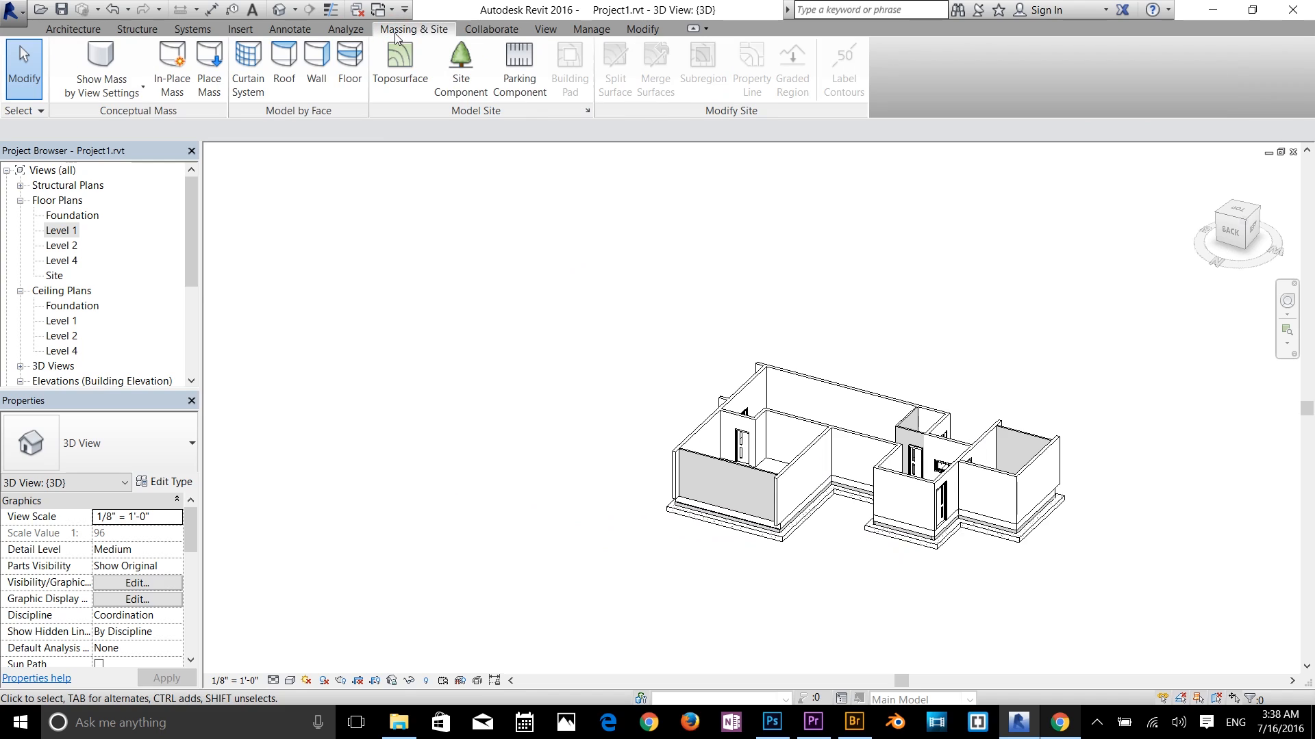
left_click(407, 80)
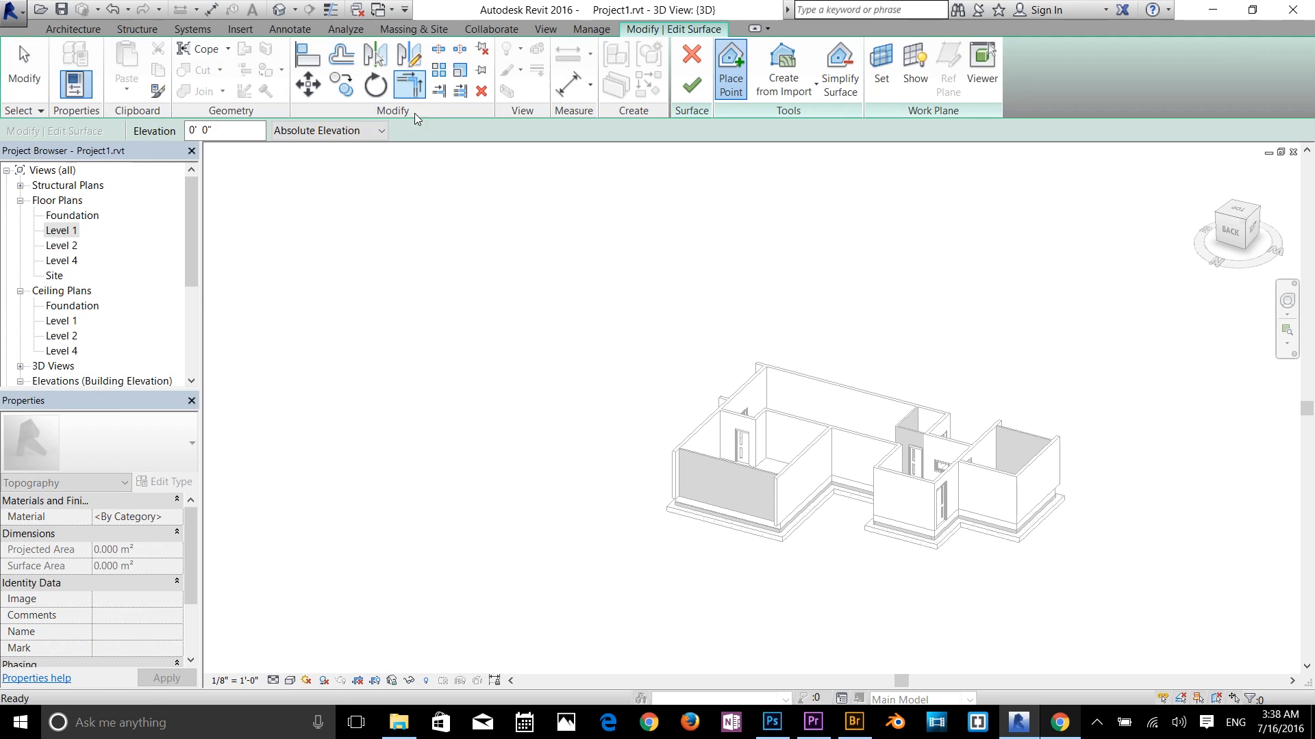
scroll(587, 250, "down", 2)
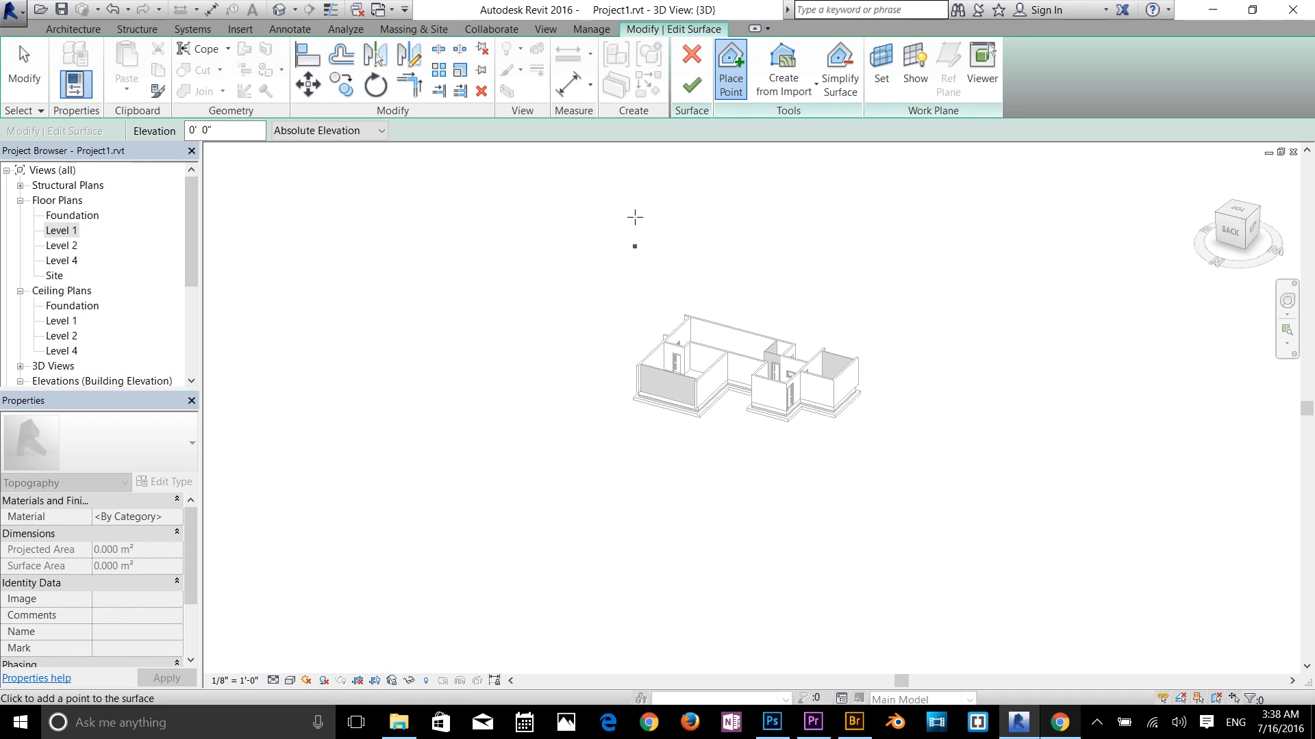
left_click(622, 214)
left_click(744, 288)
left_click(840, 572)
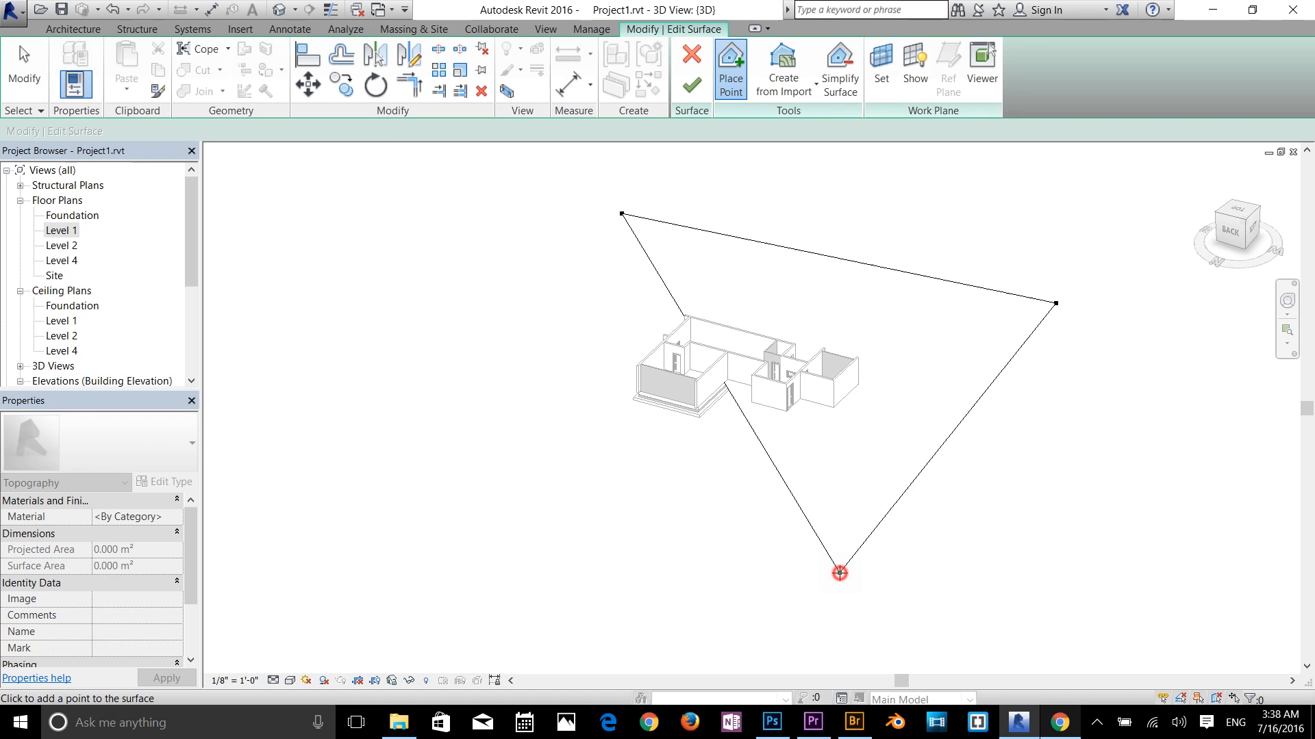
left_click(443, 439)
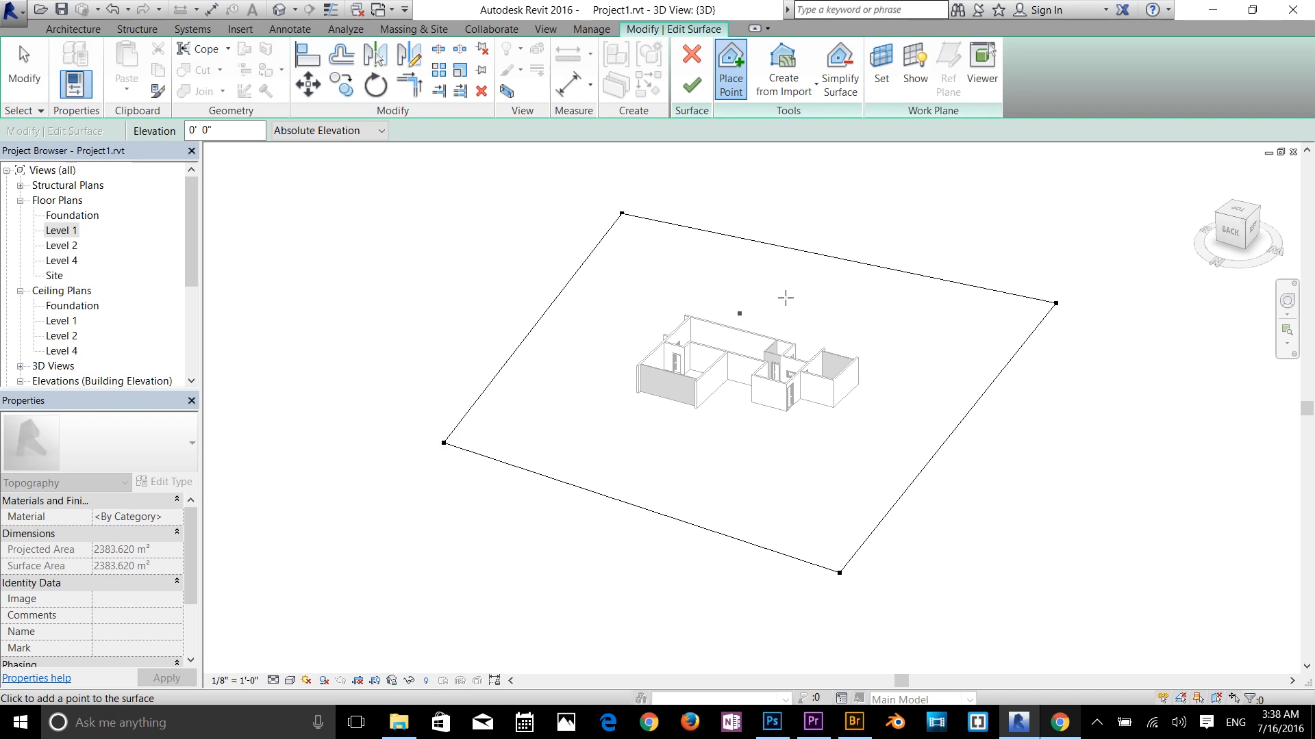
left_click(706, 86)
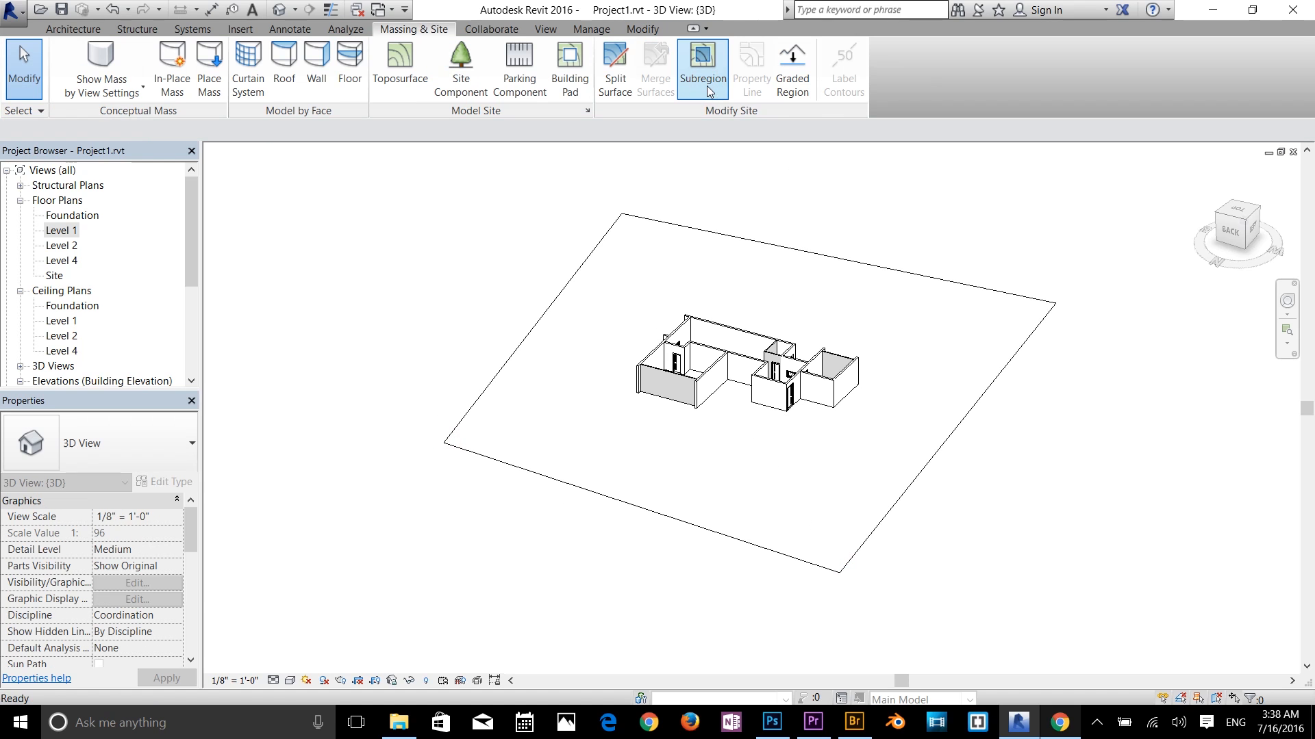
Examine from the back and front sides how the house's walls, floor and foundations meet the new ground surface
scroll(860, 430, "up", 4)
scroll(868, 437, "up", 5)
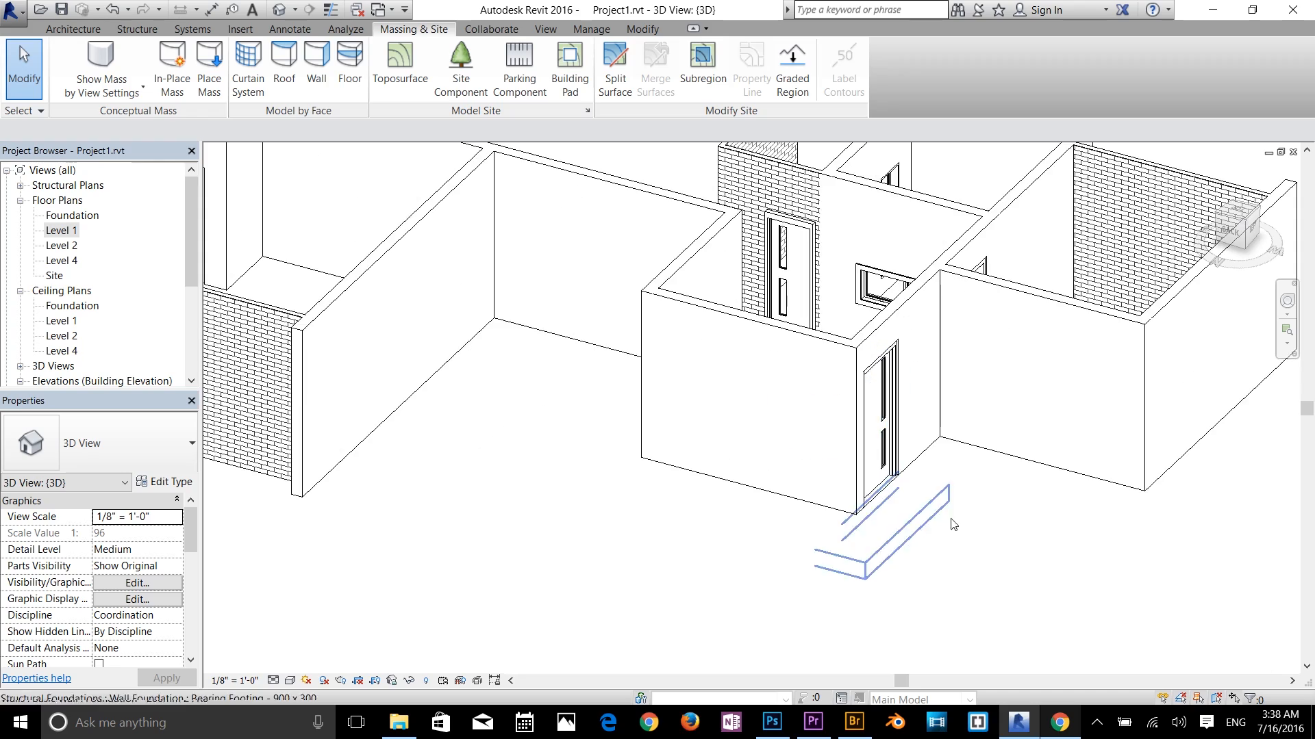
scroll(953, 549, "up", 2)
scroll(695, 515, "down", 4)
middle_click_drag(596, 521, 791, 536)
scroll(582, 524, "down", 1)
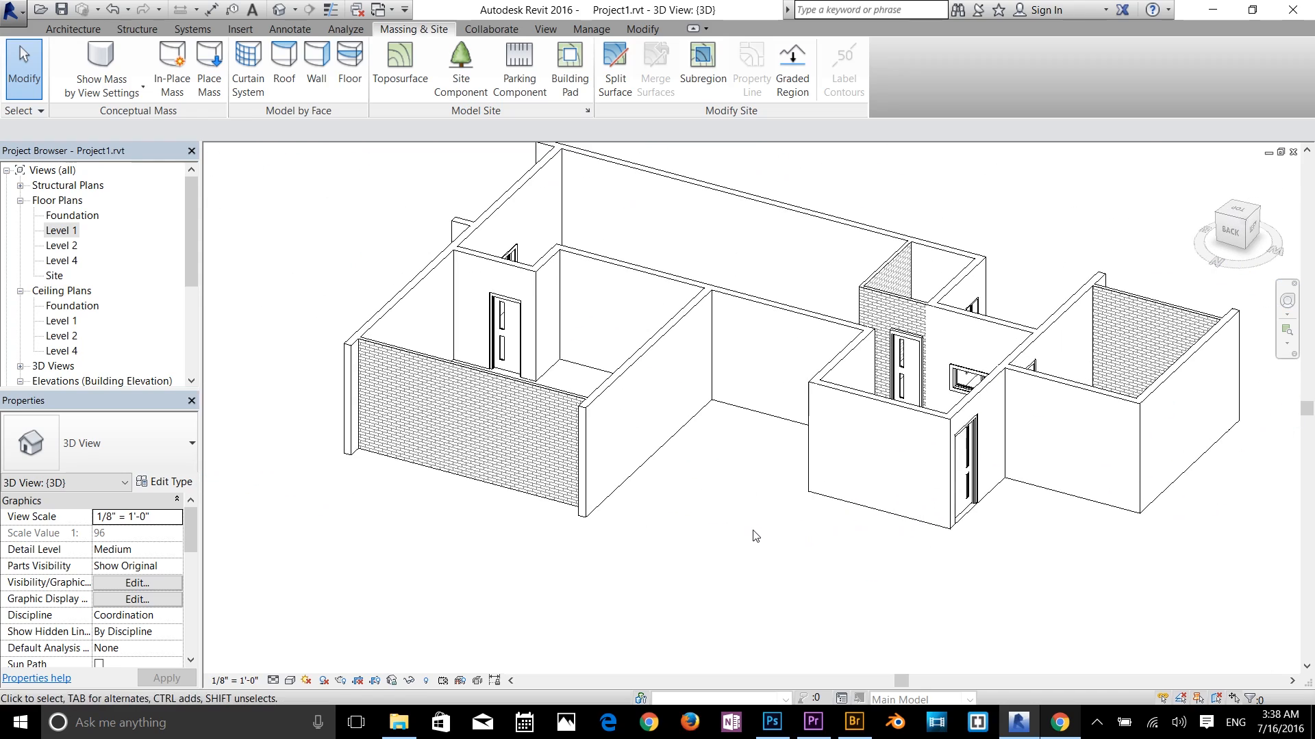
middle_click_drag(1082, 507, 685, 329, "shift")
scroll(788, 384, "down", 3)
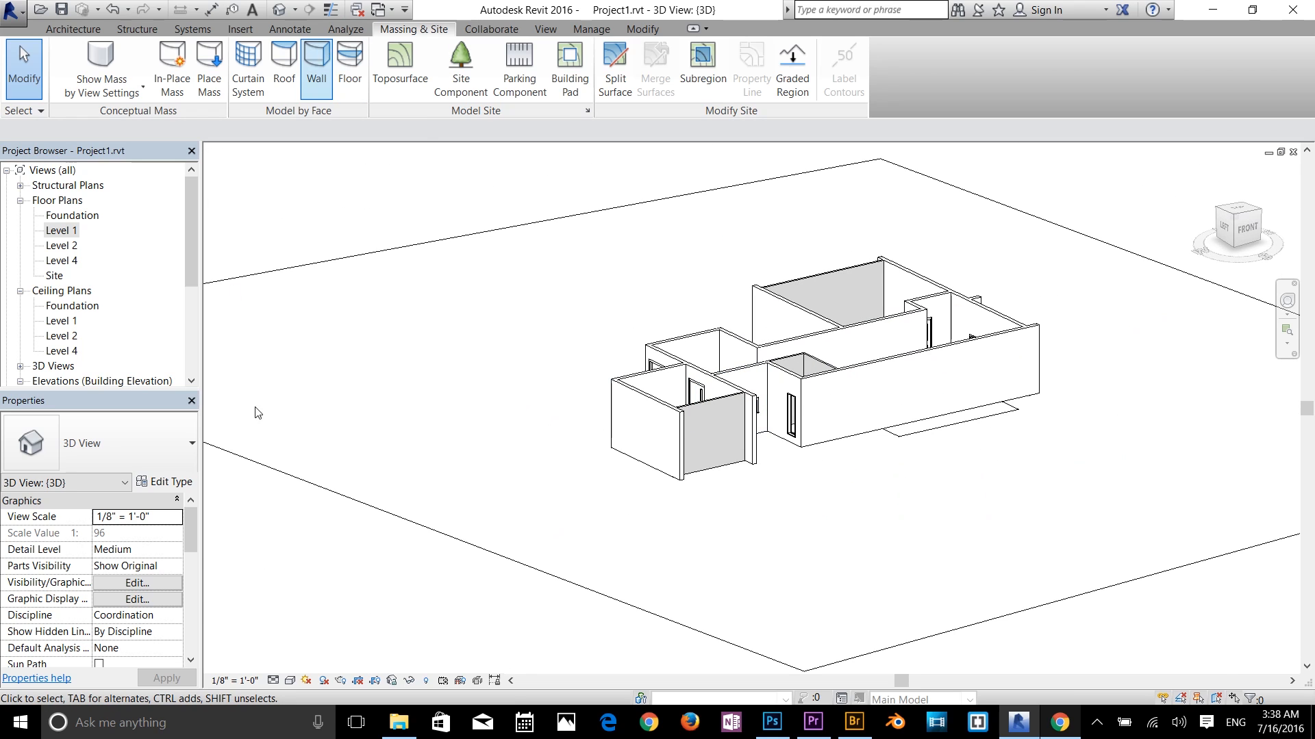
Display the 3D view in the Realistic visual style and inspect the front floor projection against the ground surface
left_click(290, 680)
left_click(314, 647)
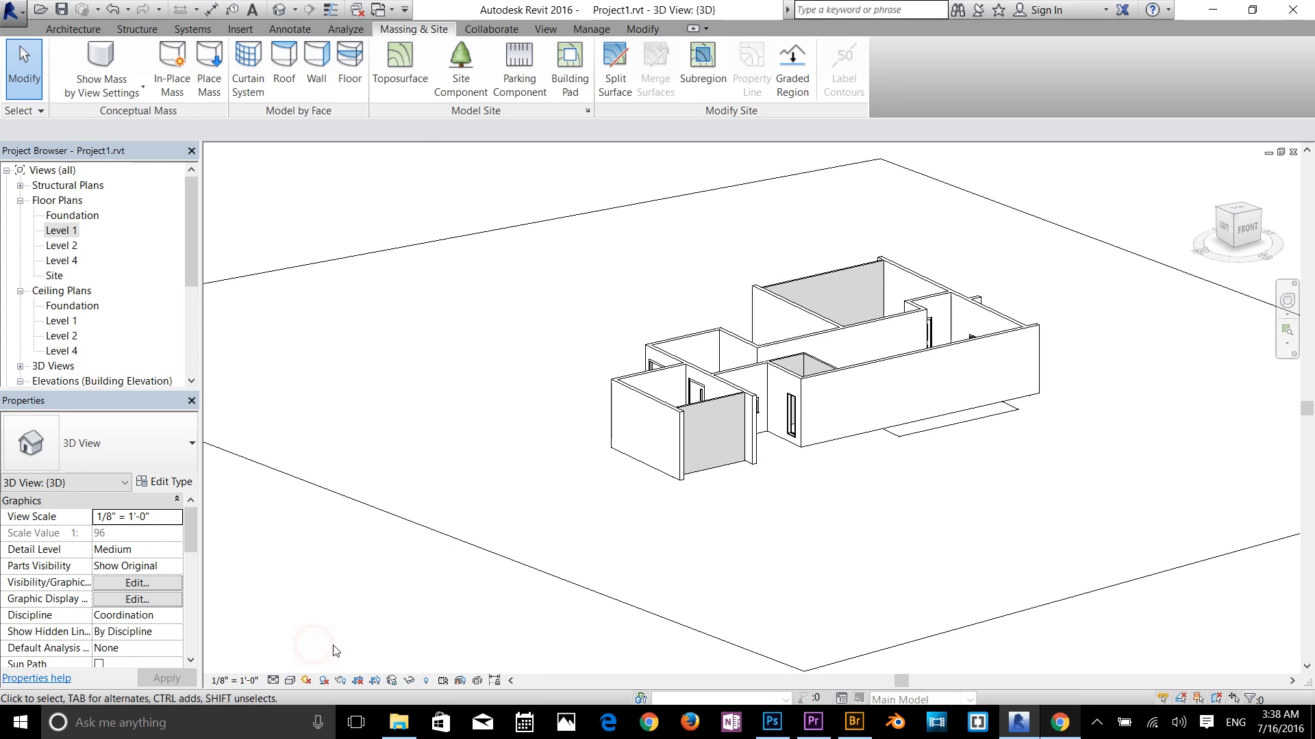
scroll(996, 465, "up", 4)
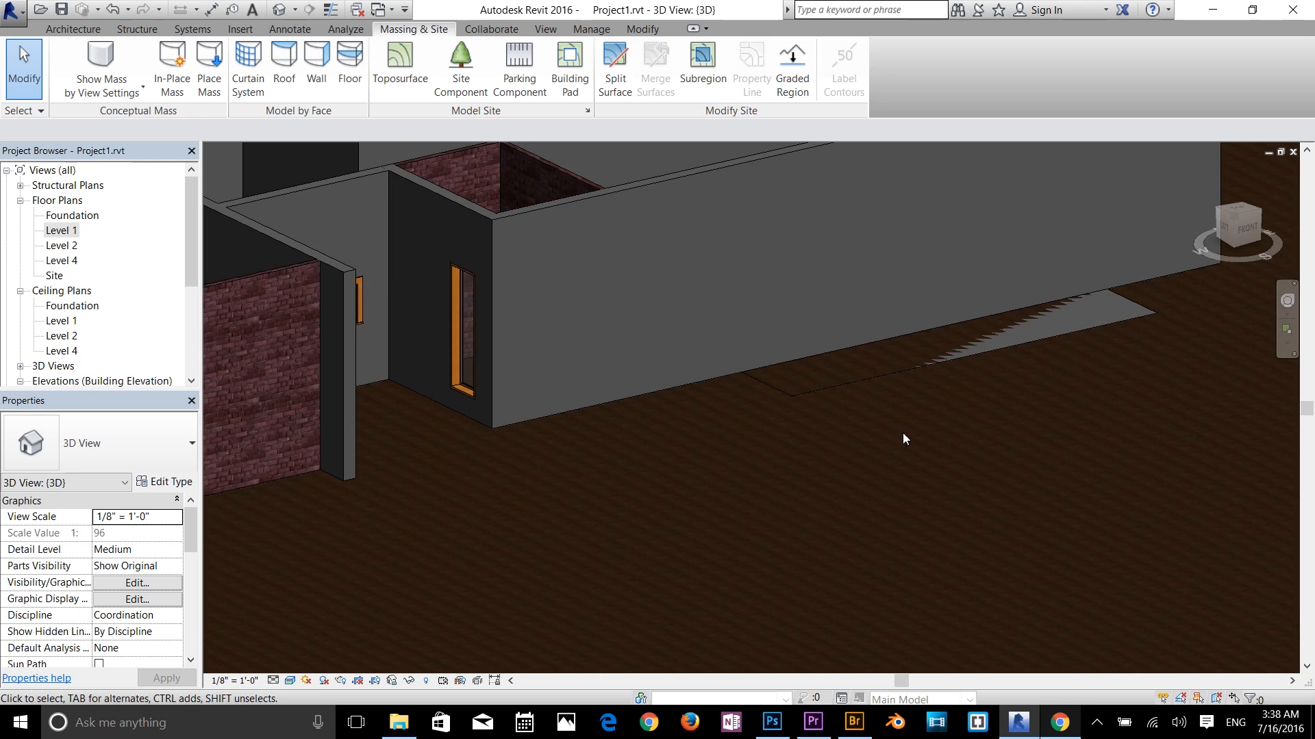
scroll(900, 434, "down", 2)
scroll(772, 457, "up", 2)
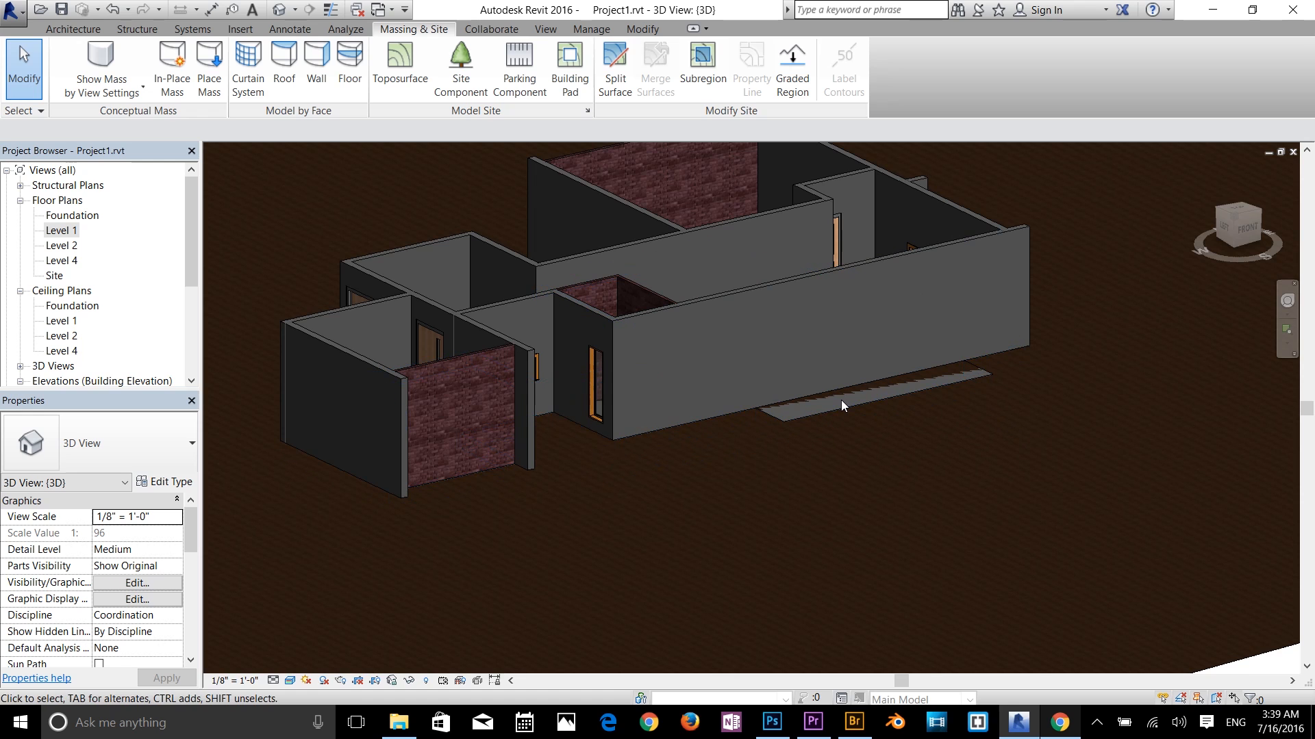
scroll(841, 400, "down", 3)
scroll(845, 407, "up", 2)
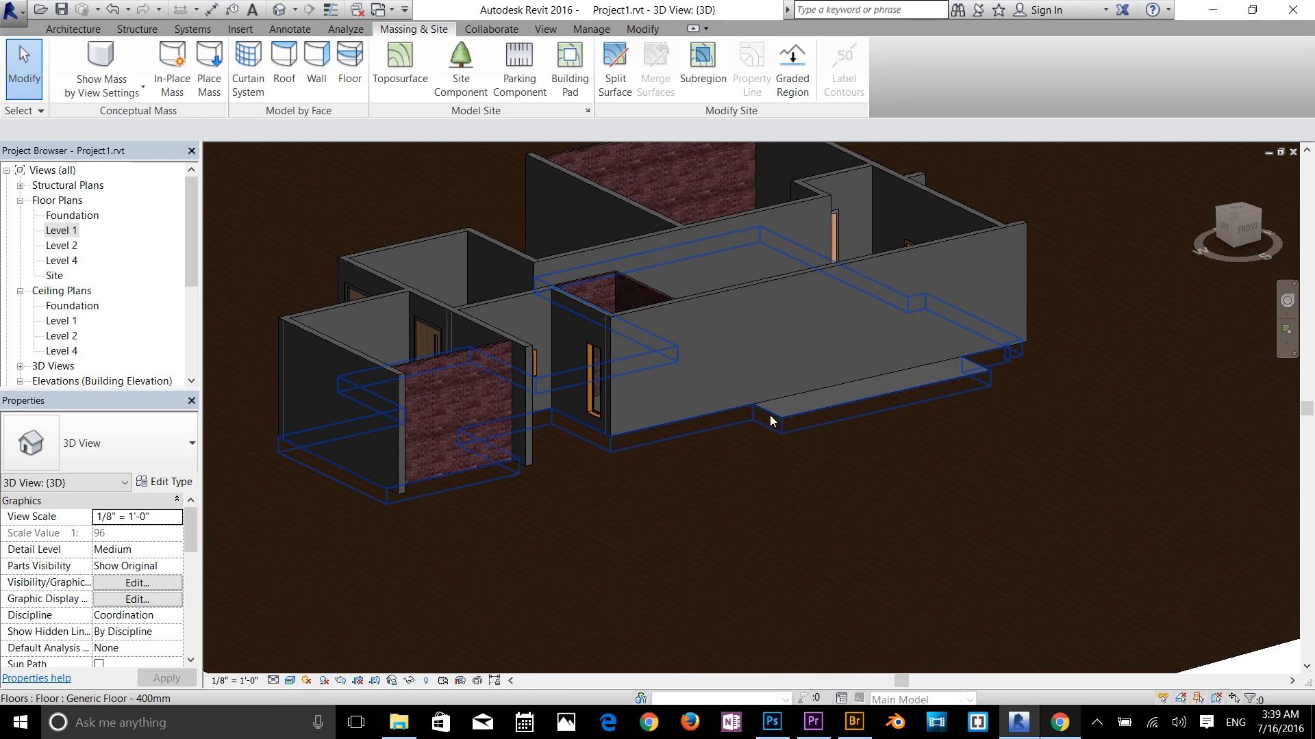
scroll(788, 421, "up", 8)
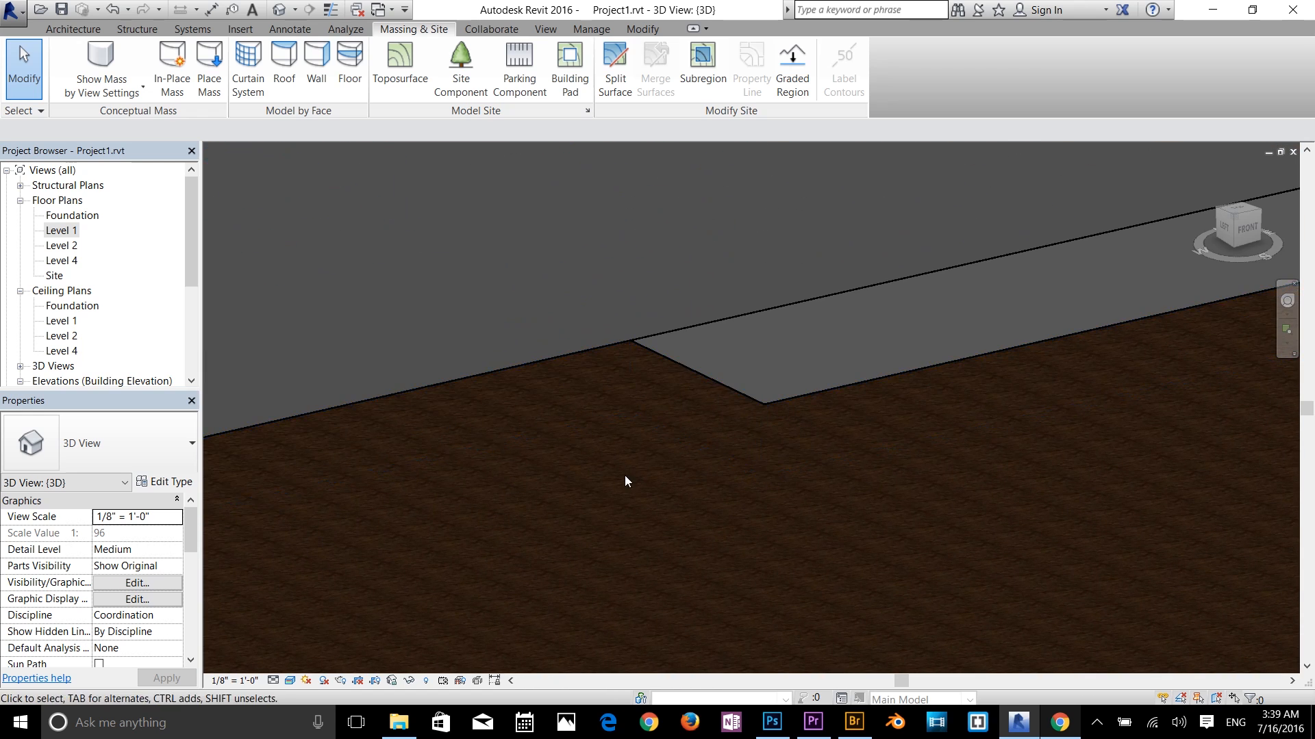
scroll(616, 495, "down", 8)
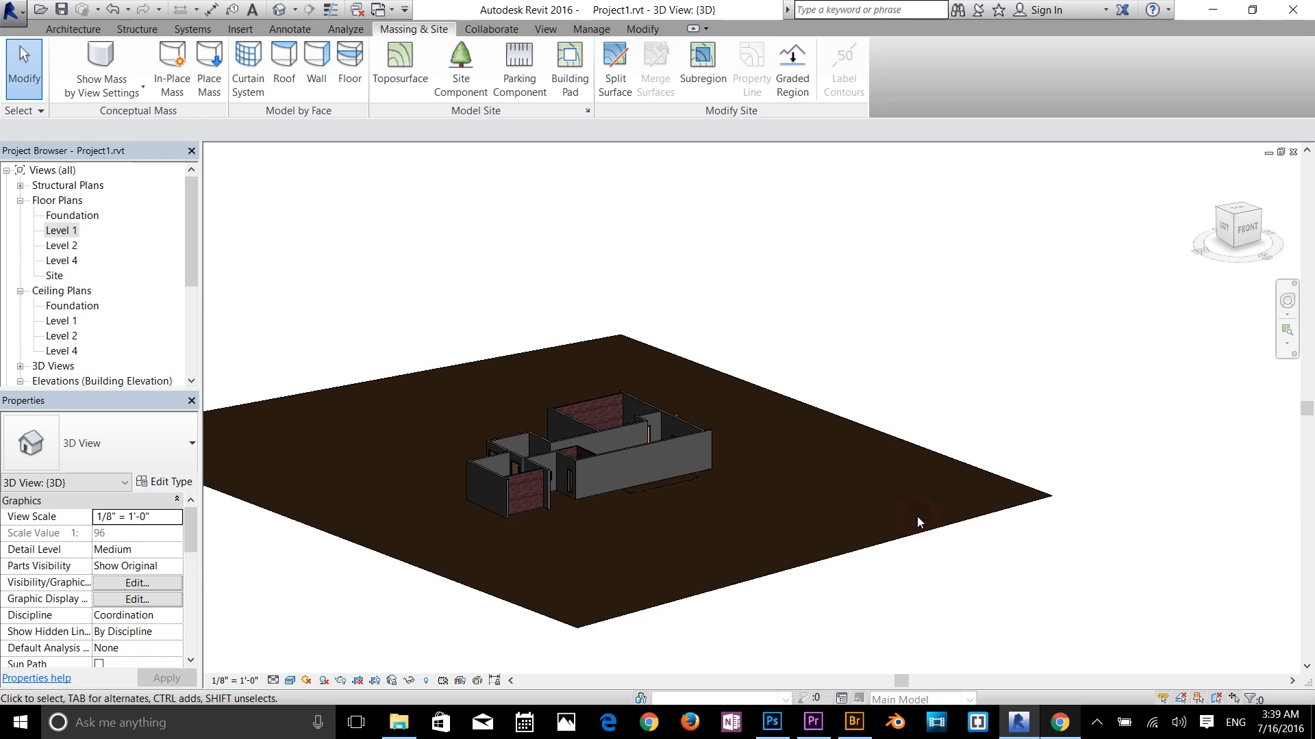
Delete the toposurface around the house
left_click(918, 517)
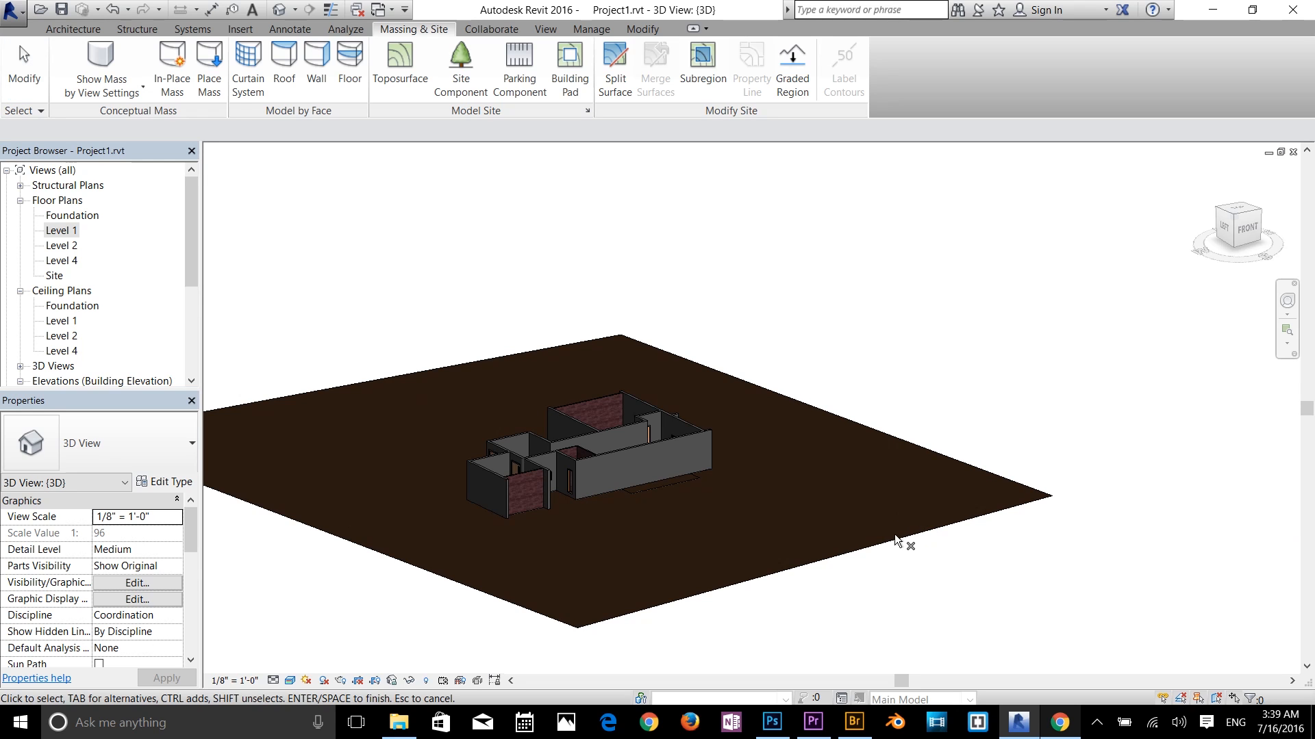
left_click(894, 540)
key("Return")
Set the height offset from level of the Level 1 Generic Floor - 400mm to 0' 9"
scroll(617, 483, "up", 6)
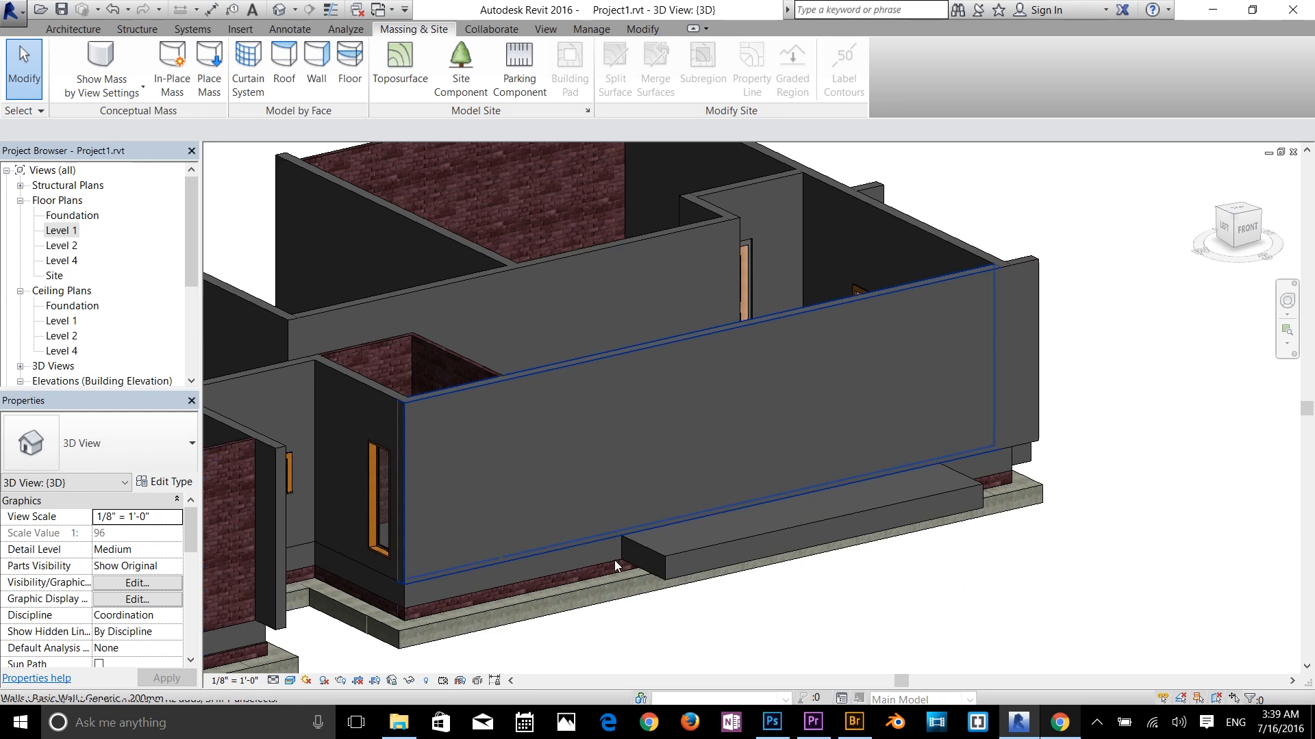
scroll(614, 560, "up", 5)
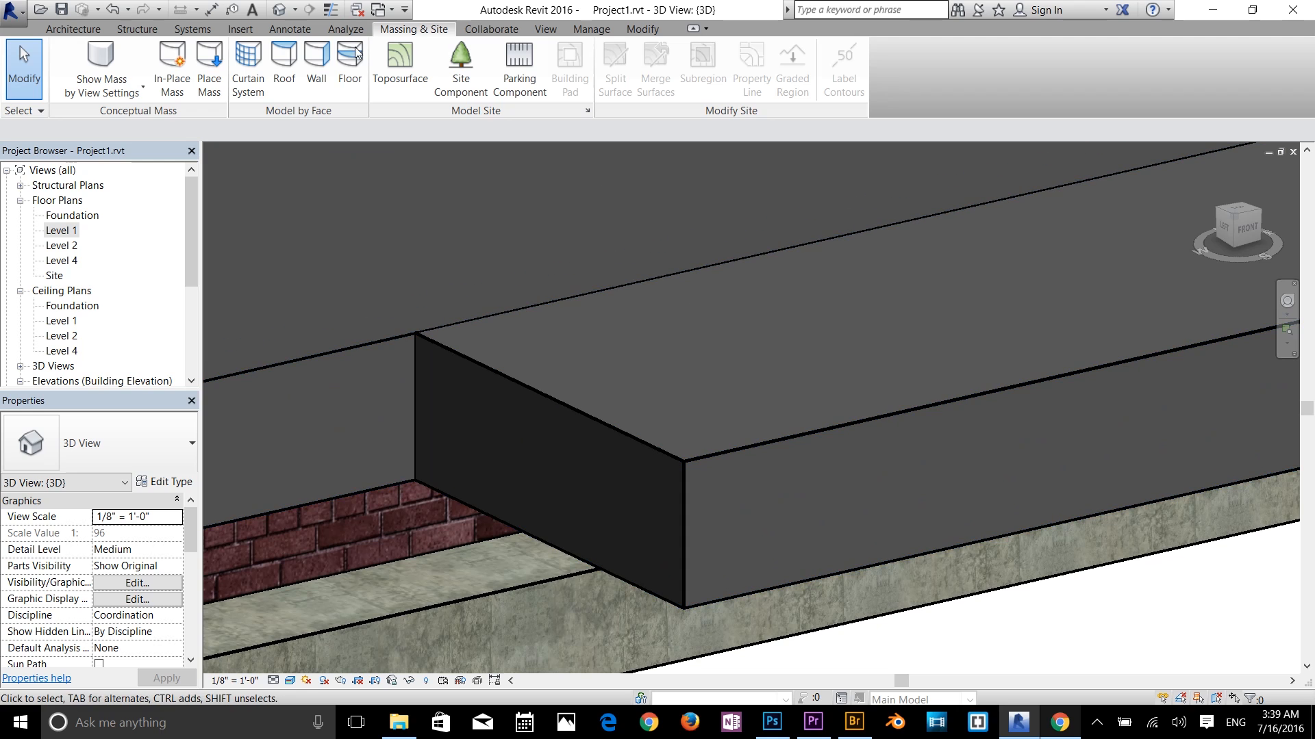
left_click(96, 26)
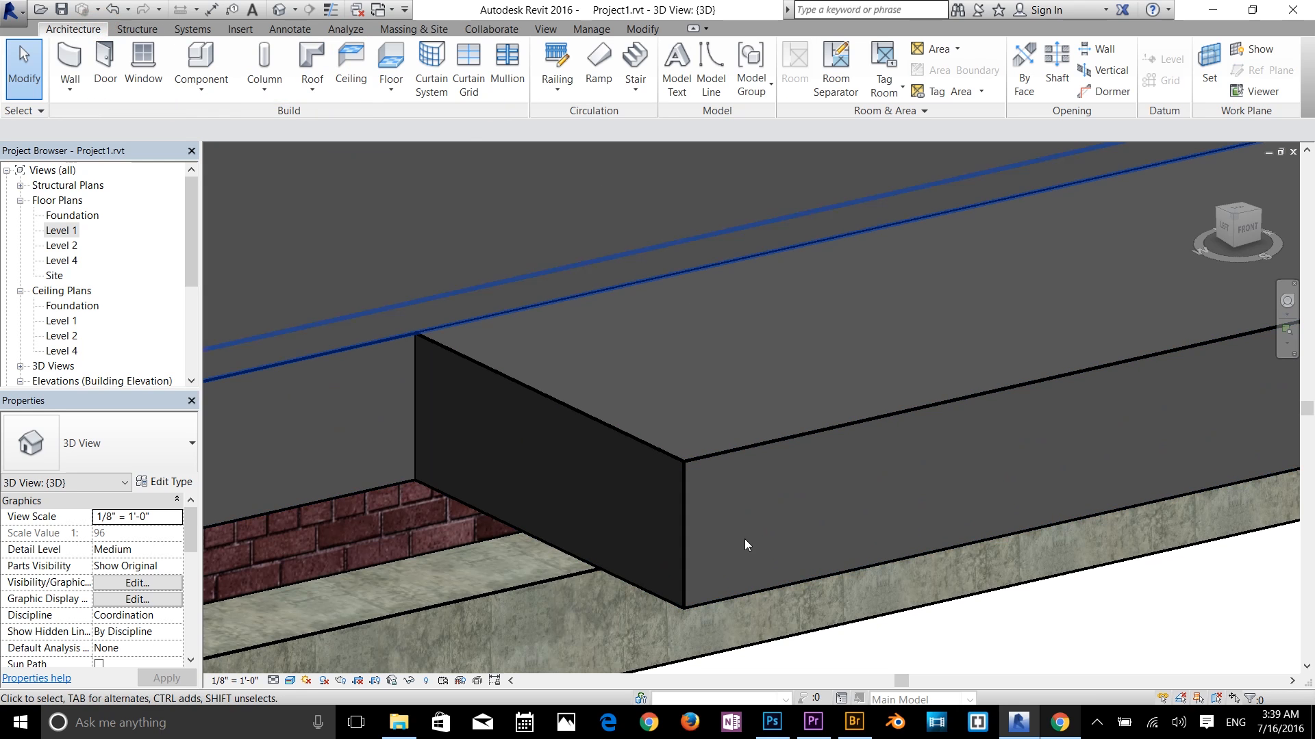
left_click(700, 459)
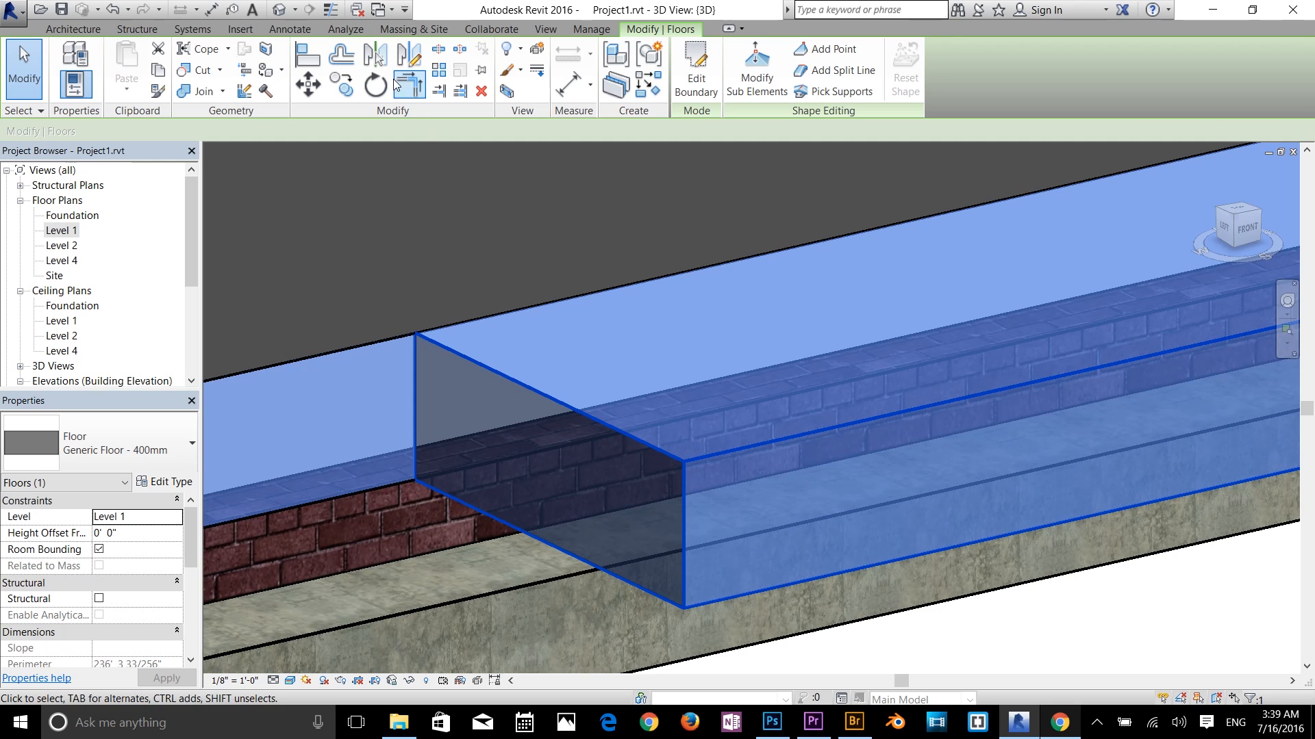
left_click(598, 143)
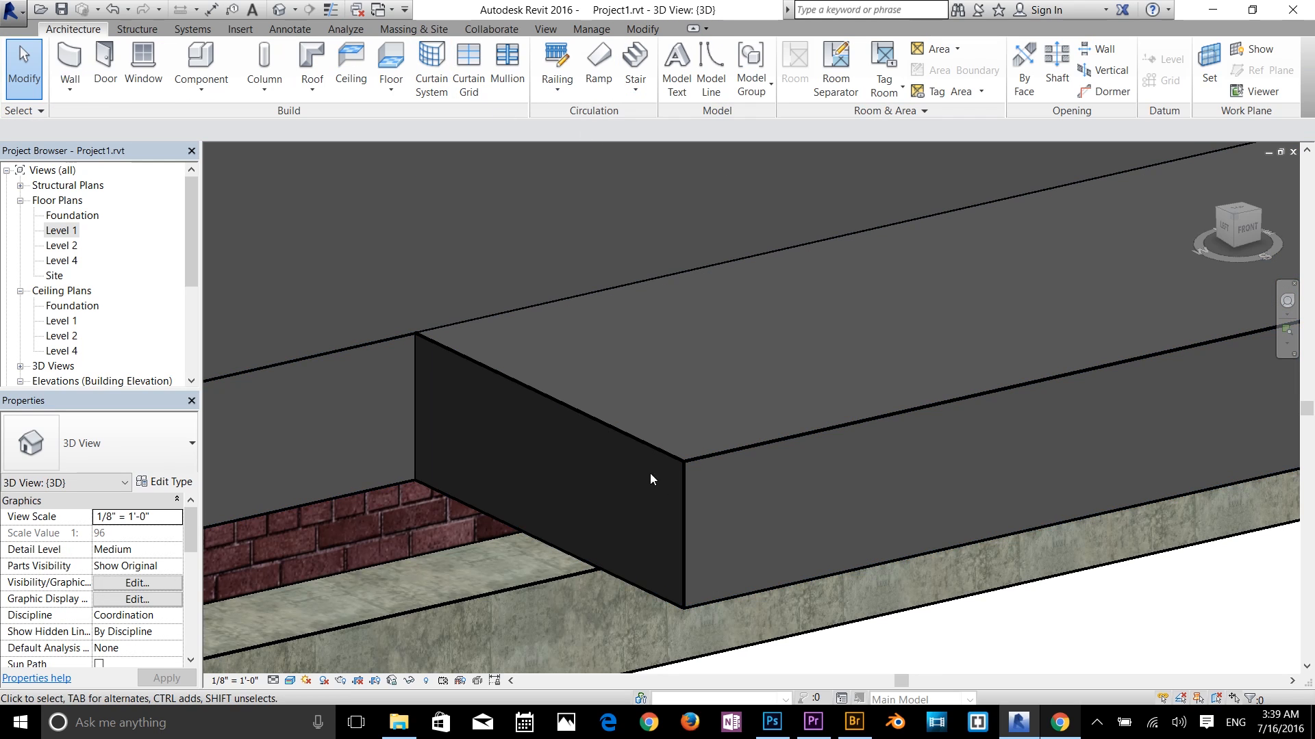
left_click(666, 343)
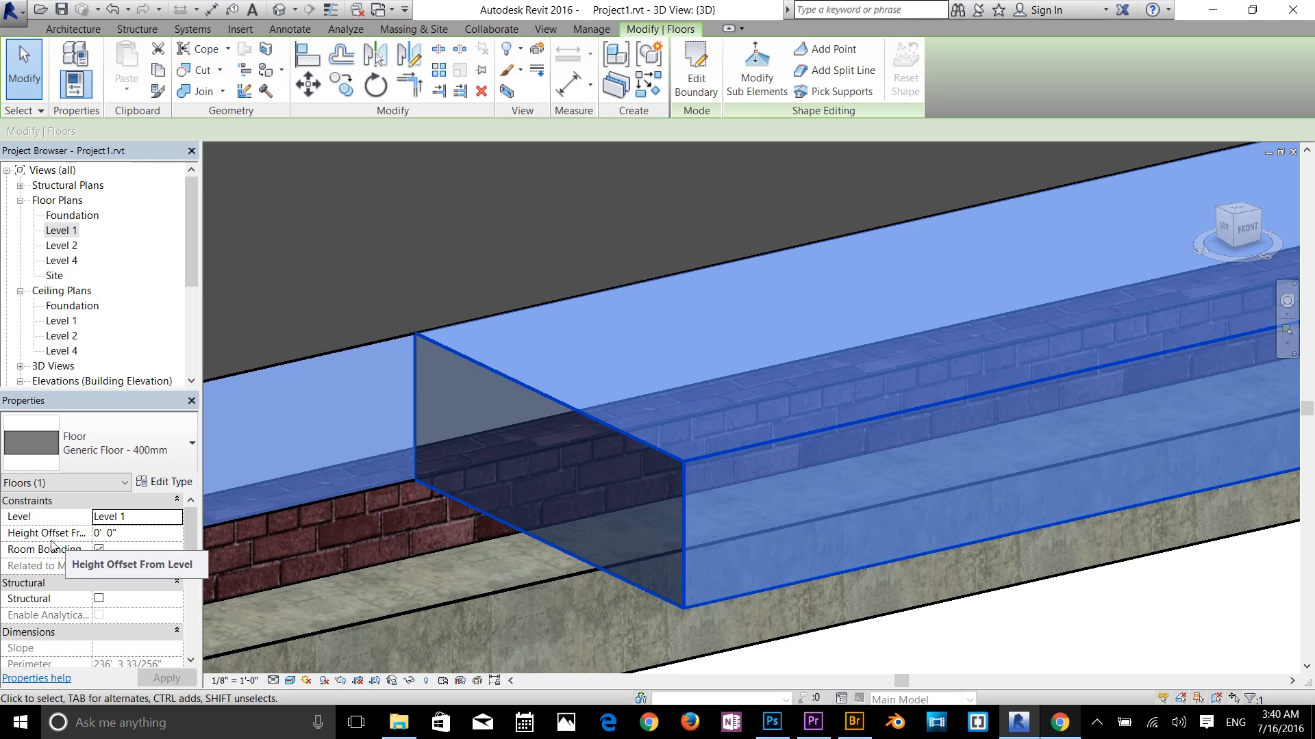
left_click(99, 534)
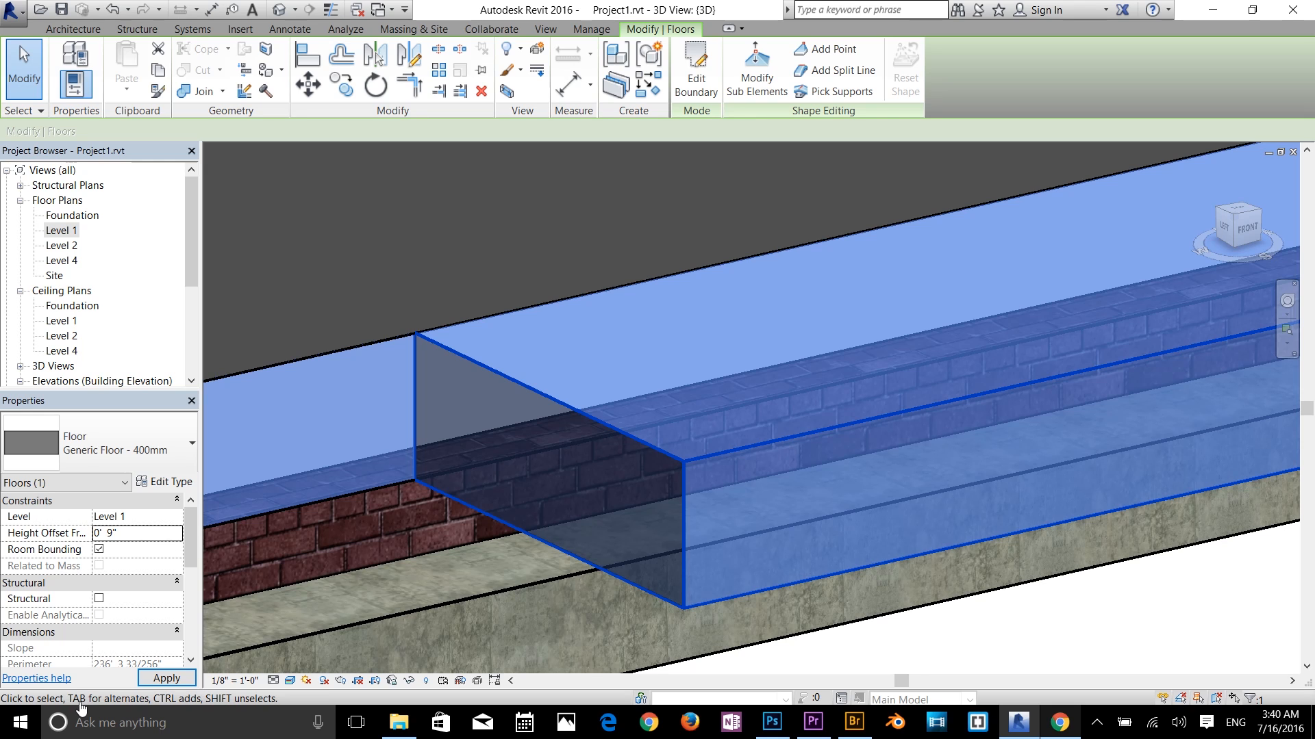
left_click(166, 678)
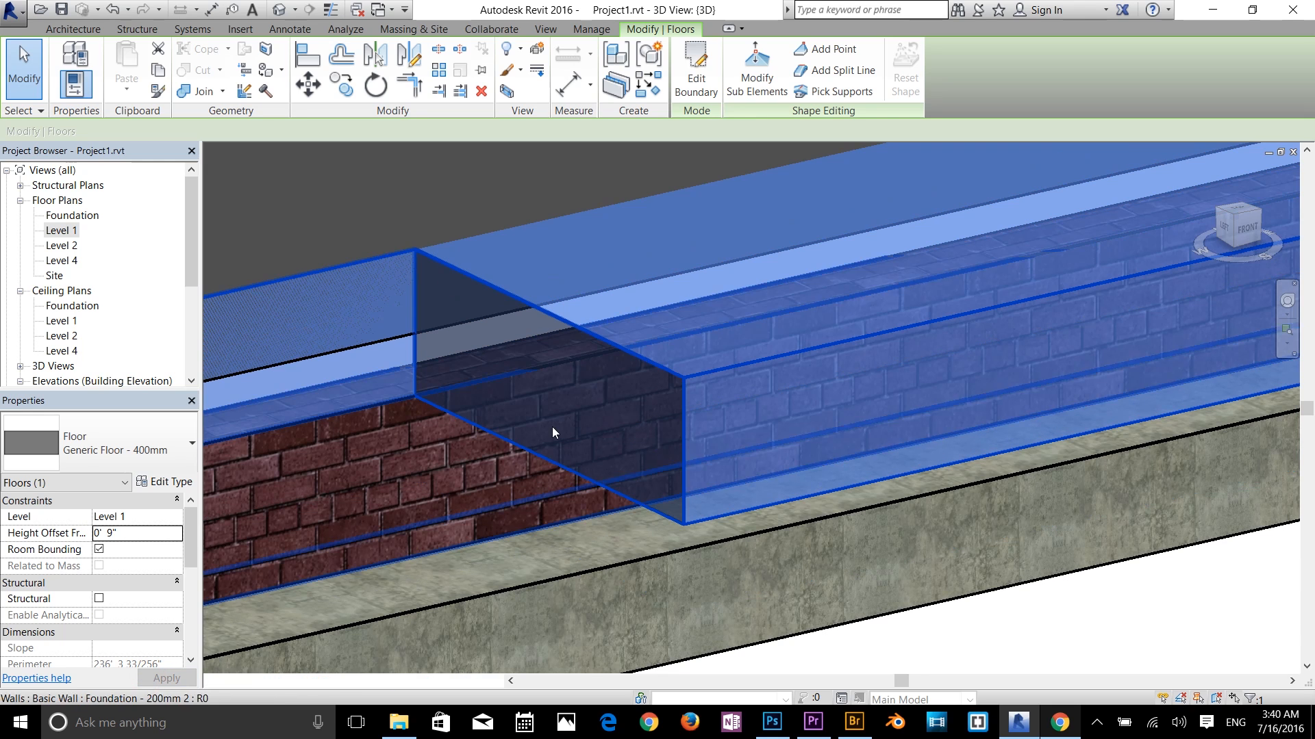
Examine the offset floor along the front wall, its outer projection and the brick foundation wall beneath it
scroll(585, 422, "down", 3)
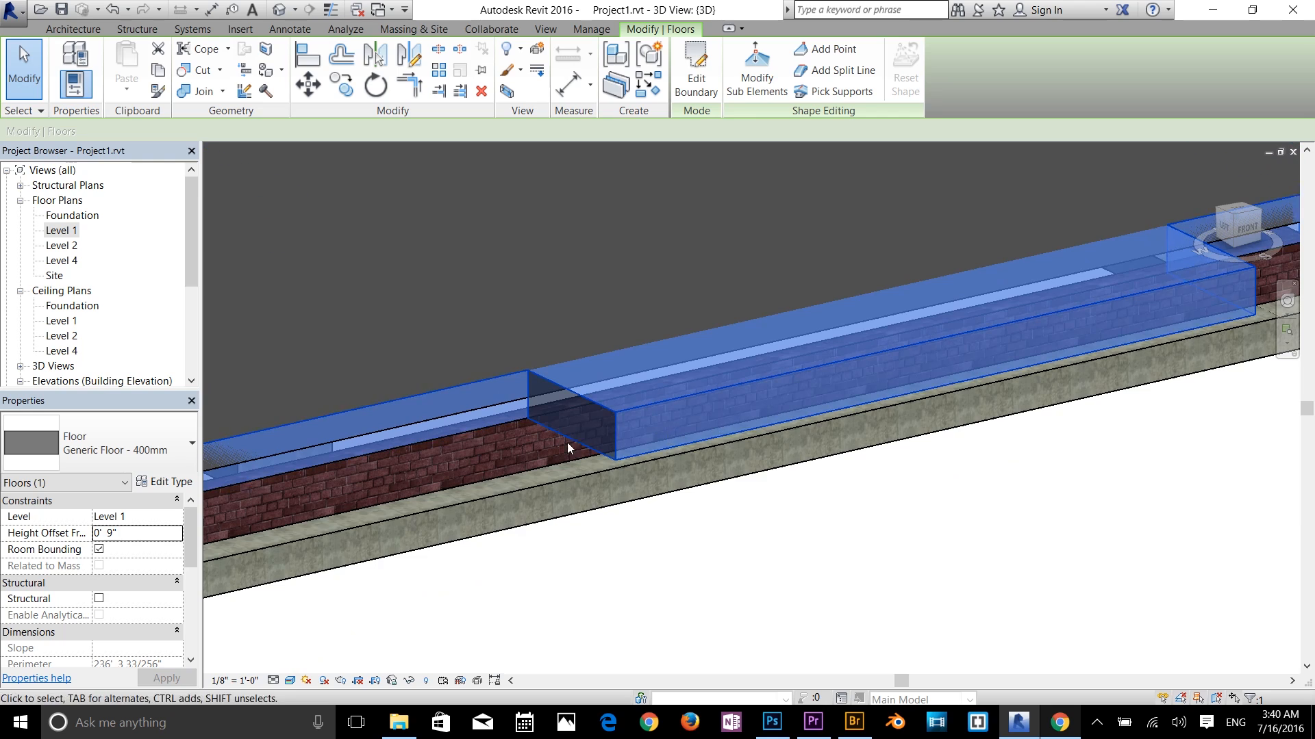
scroll(516, 431, "up", 5)
key("Escape")
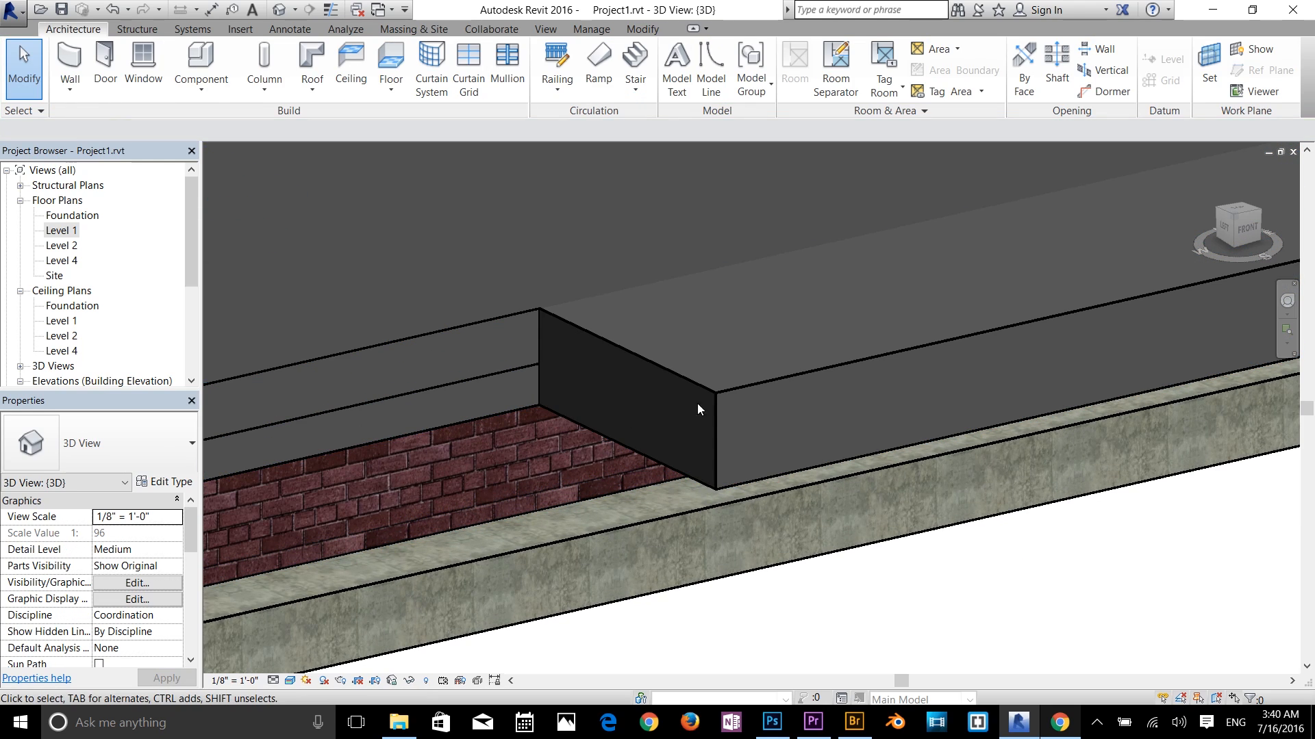
left_click(697, 409)
scroll(561, 464, "down", 5)
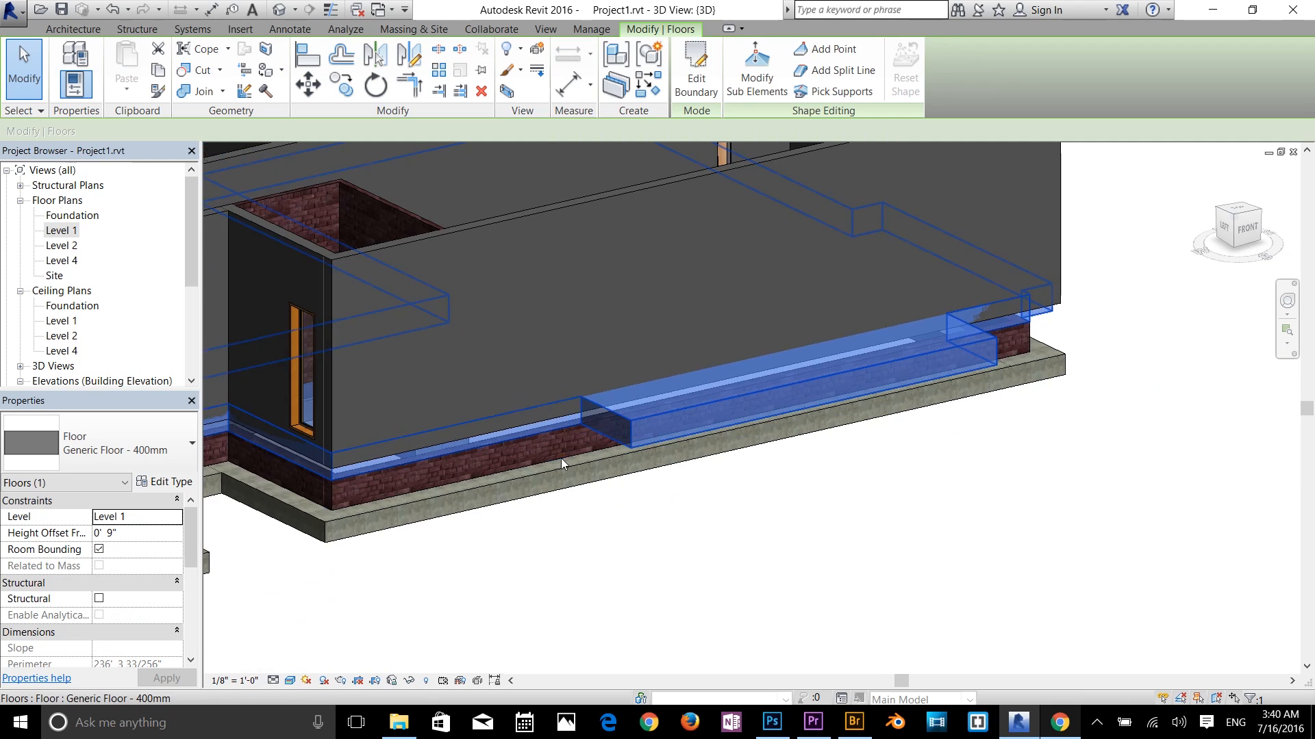
scroll(561, 463, "up", 6)
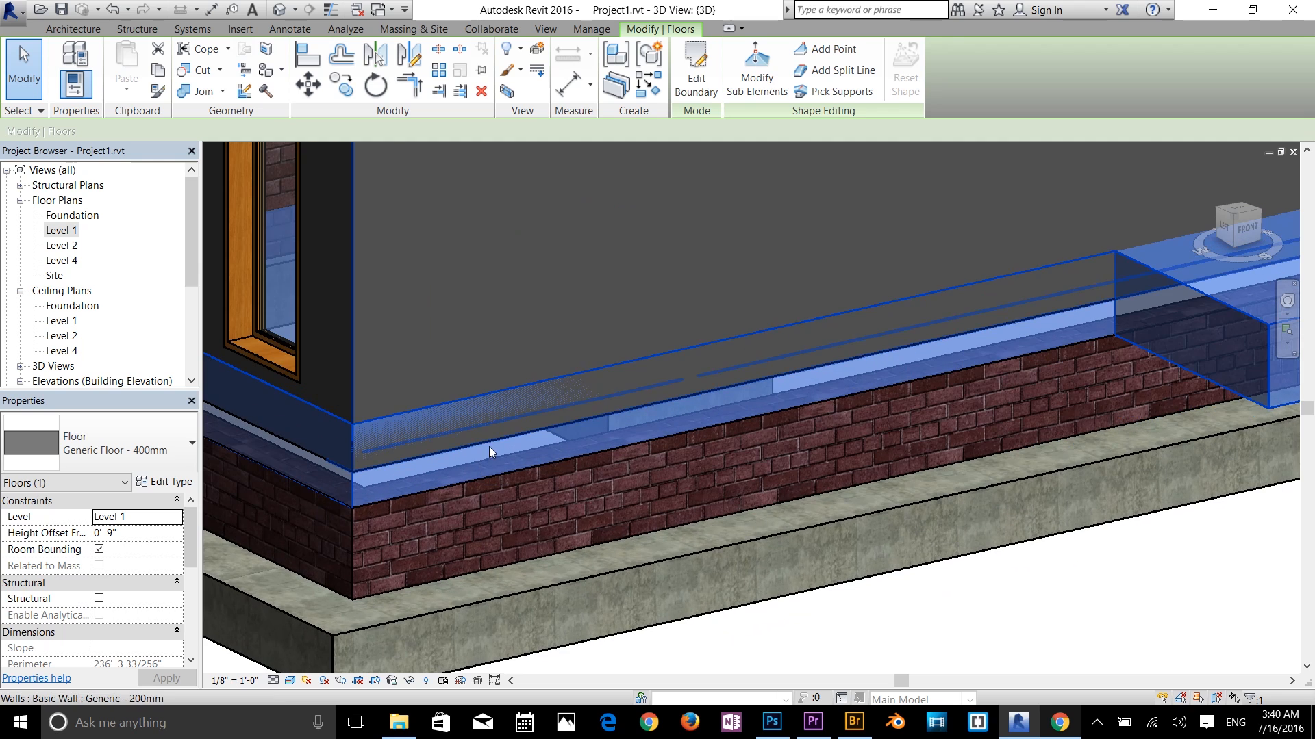
scroll(805, 424, "down", 2)
middle_click_drag(1043, 426, 785, 434)
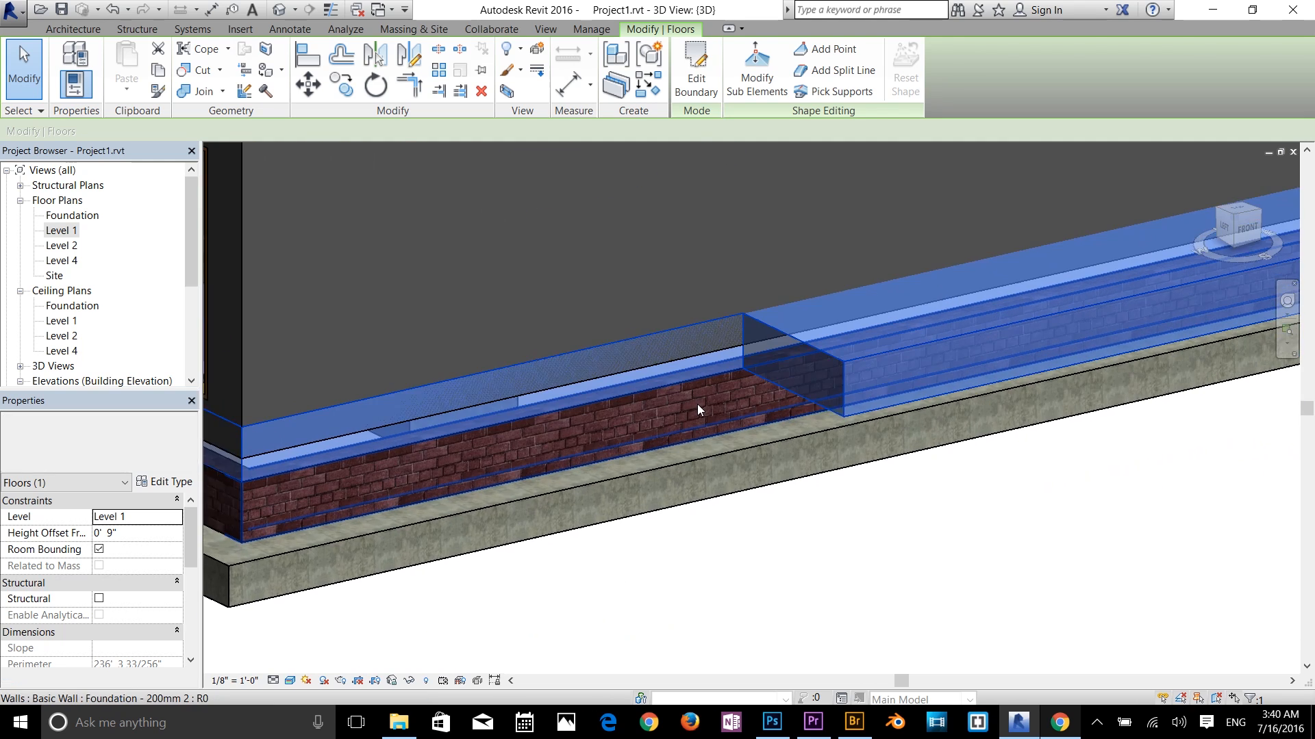
left_click(1050, 586)
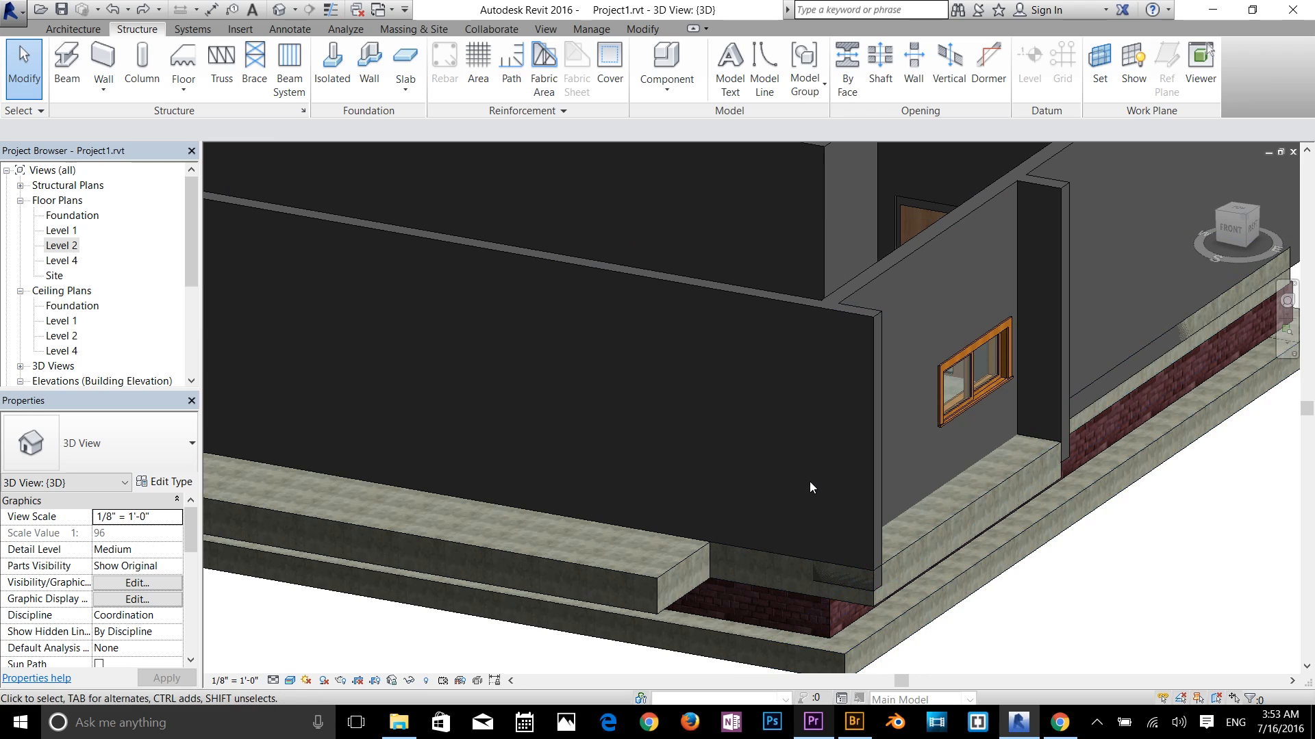
Select the whole house model and filter the selection to the Walls category only
scroll(801, 483, "down", 5)
left_click_drag(1048, 208, 247, 506)
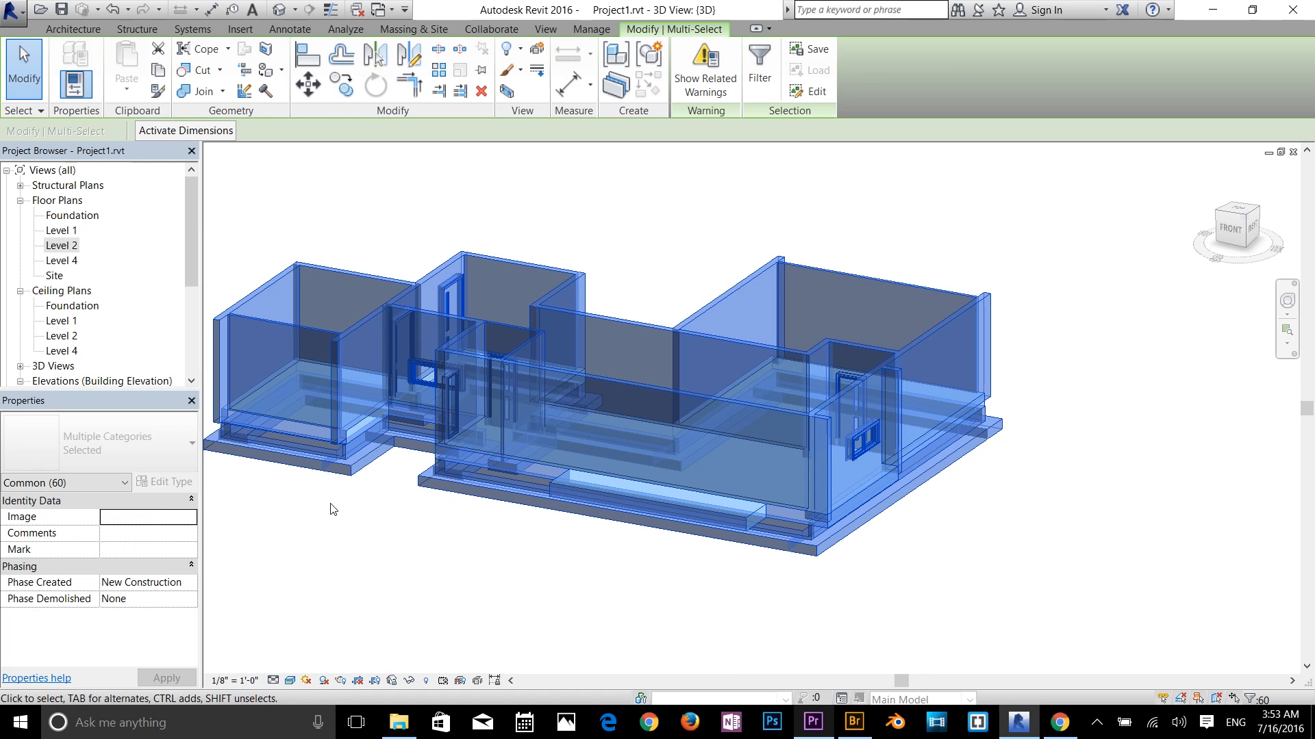
left_click(759, 68)
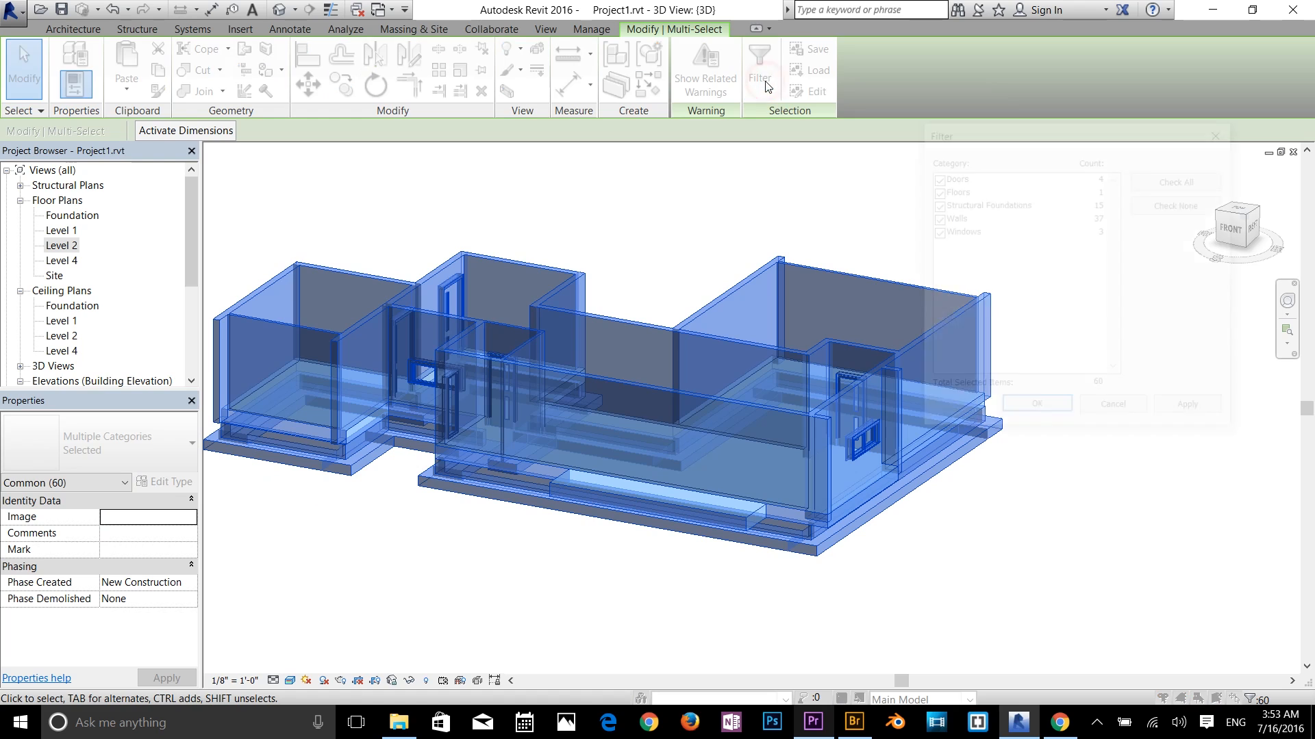
left_click(1157, 212)
left_click(937, 217)
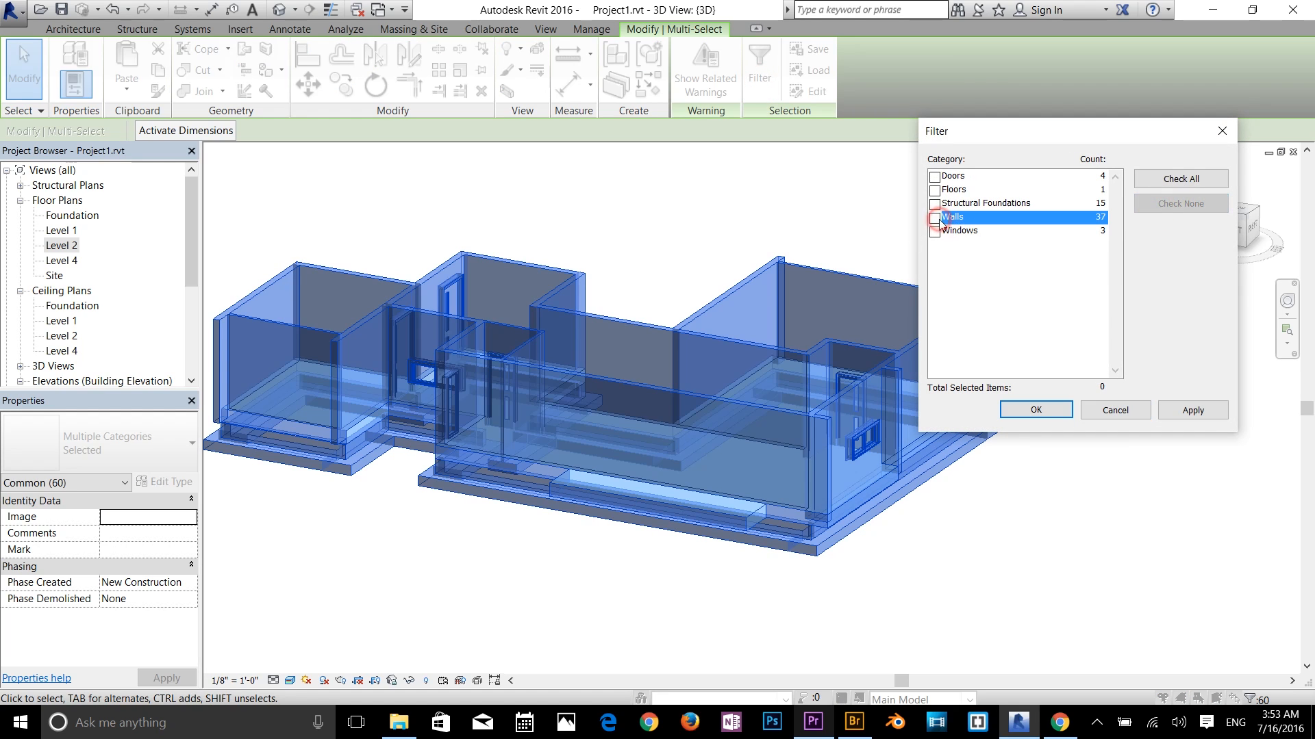
left_click(1190, 412)
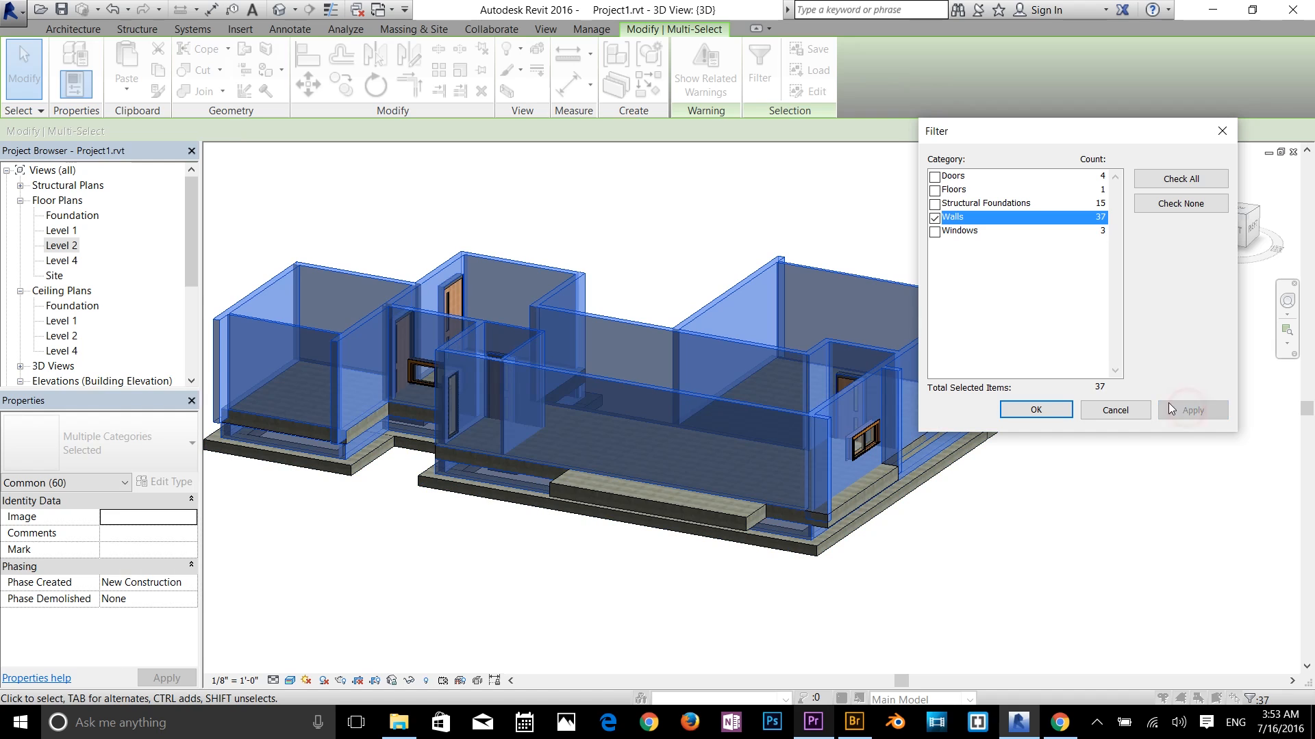
left_click(1063, 412)
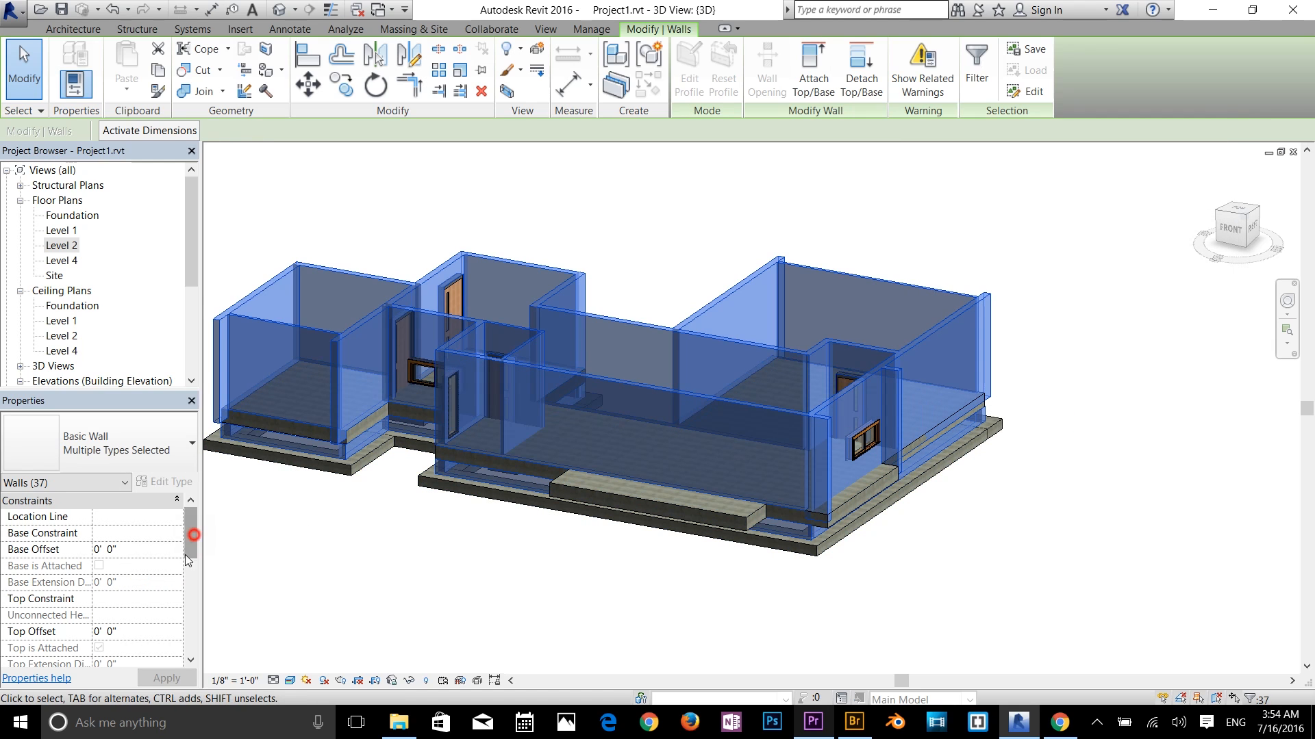
Examine the selected walls where they meet the foundation at the front corner, check the selection's filter categories, and clear the selection
left_click_drag(186, 560, 192, 500)
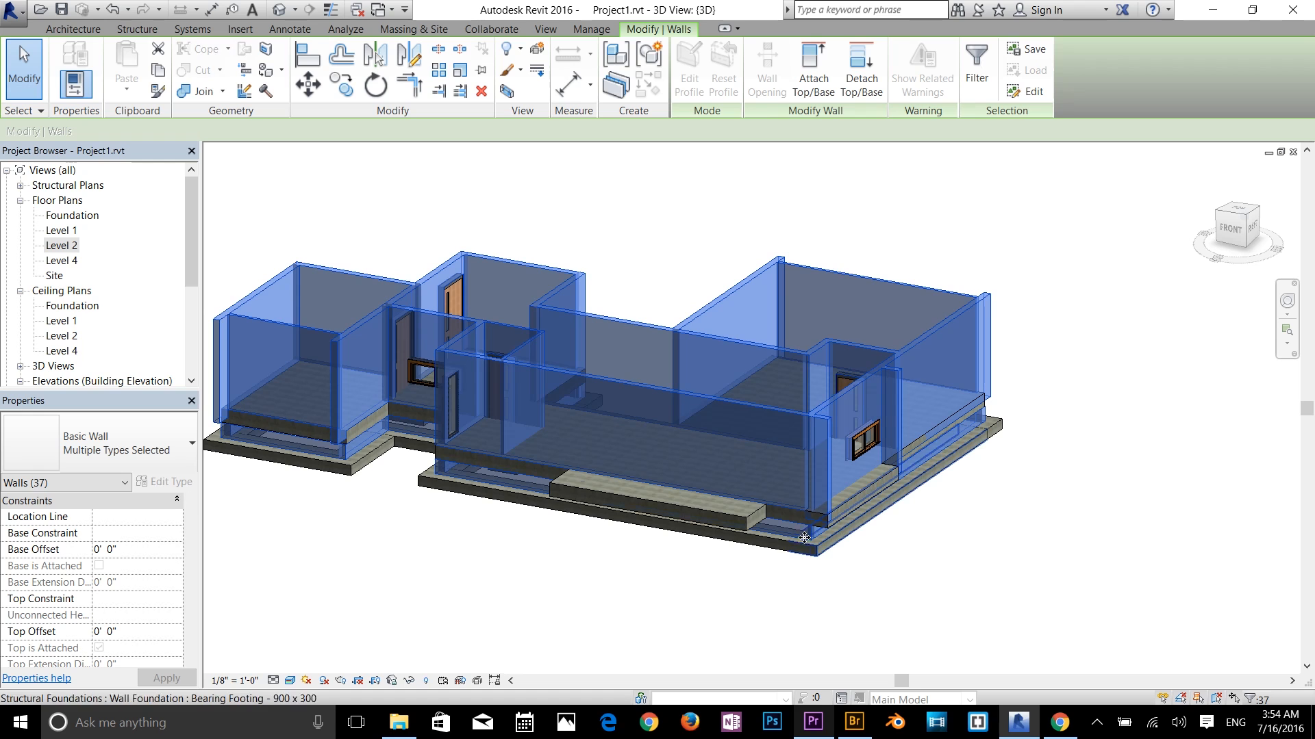
scroll(769, 510, "up", 3)
scroll(768, 510, "up", 4)
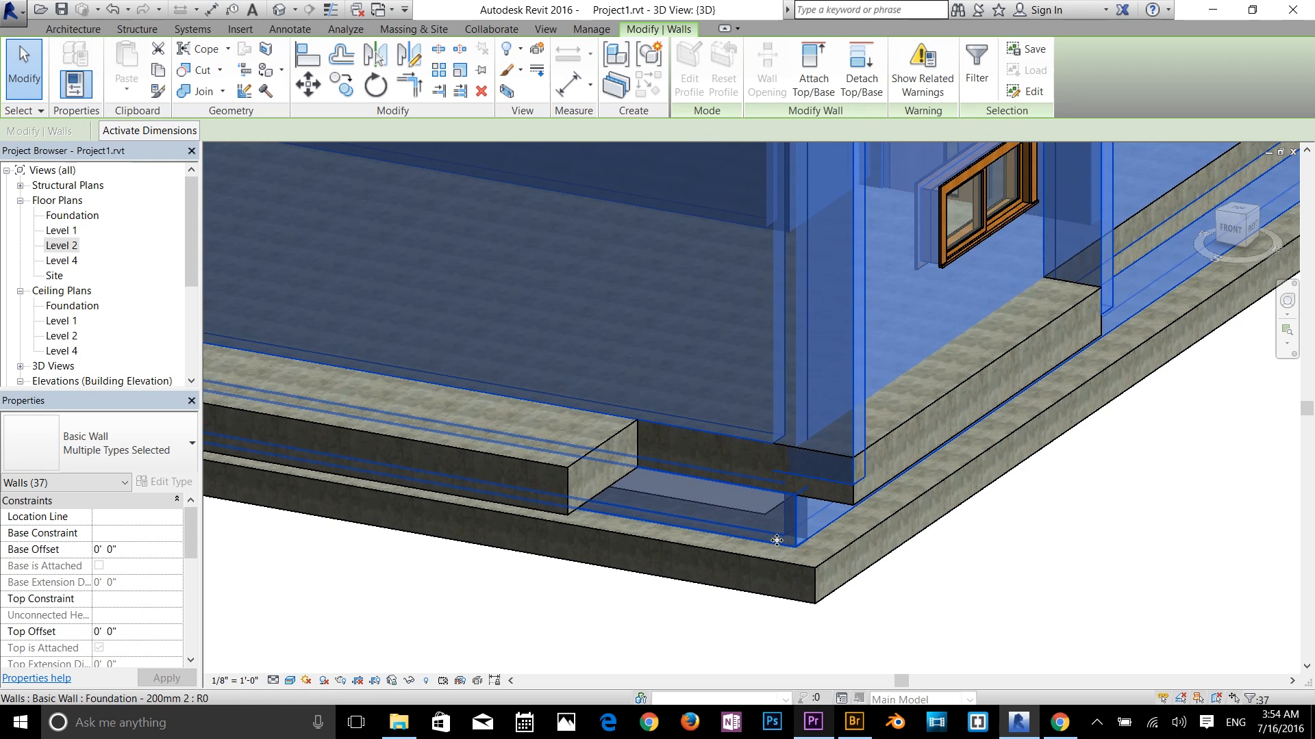
left_click(976, 63)
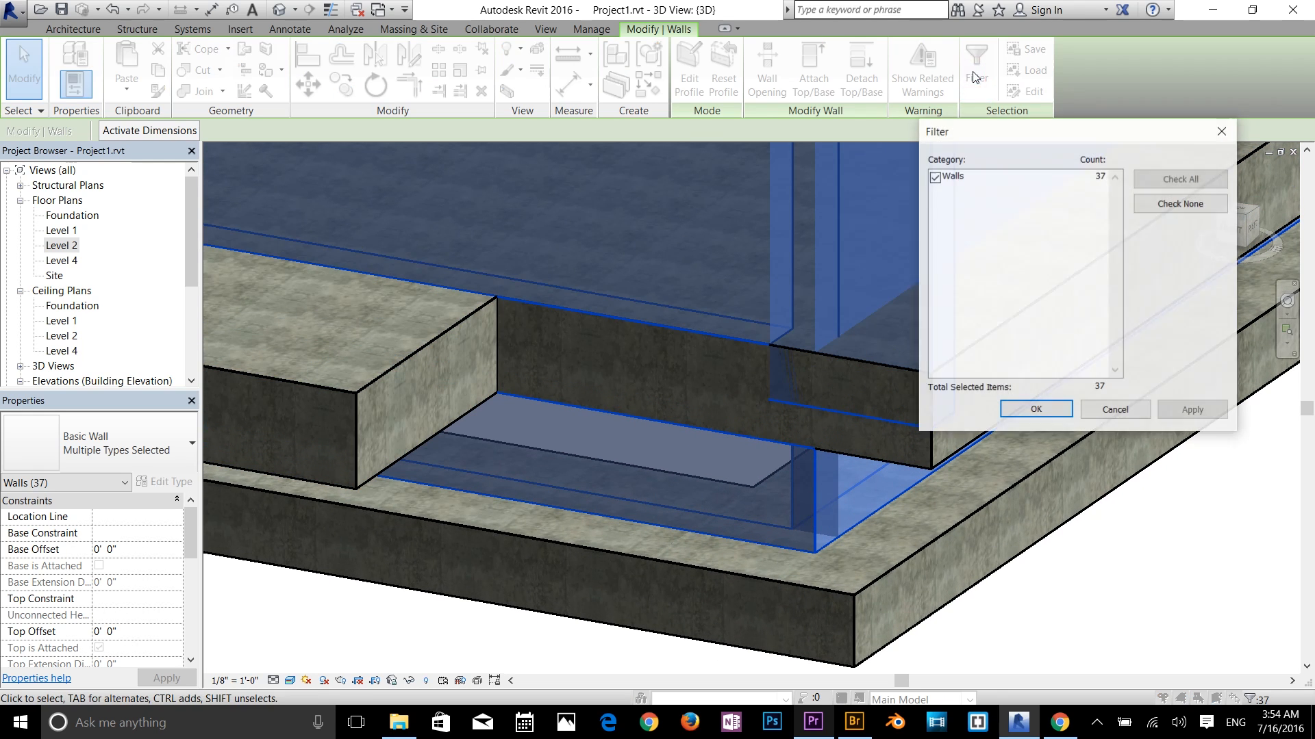
left_click(950, 178)
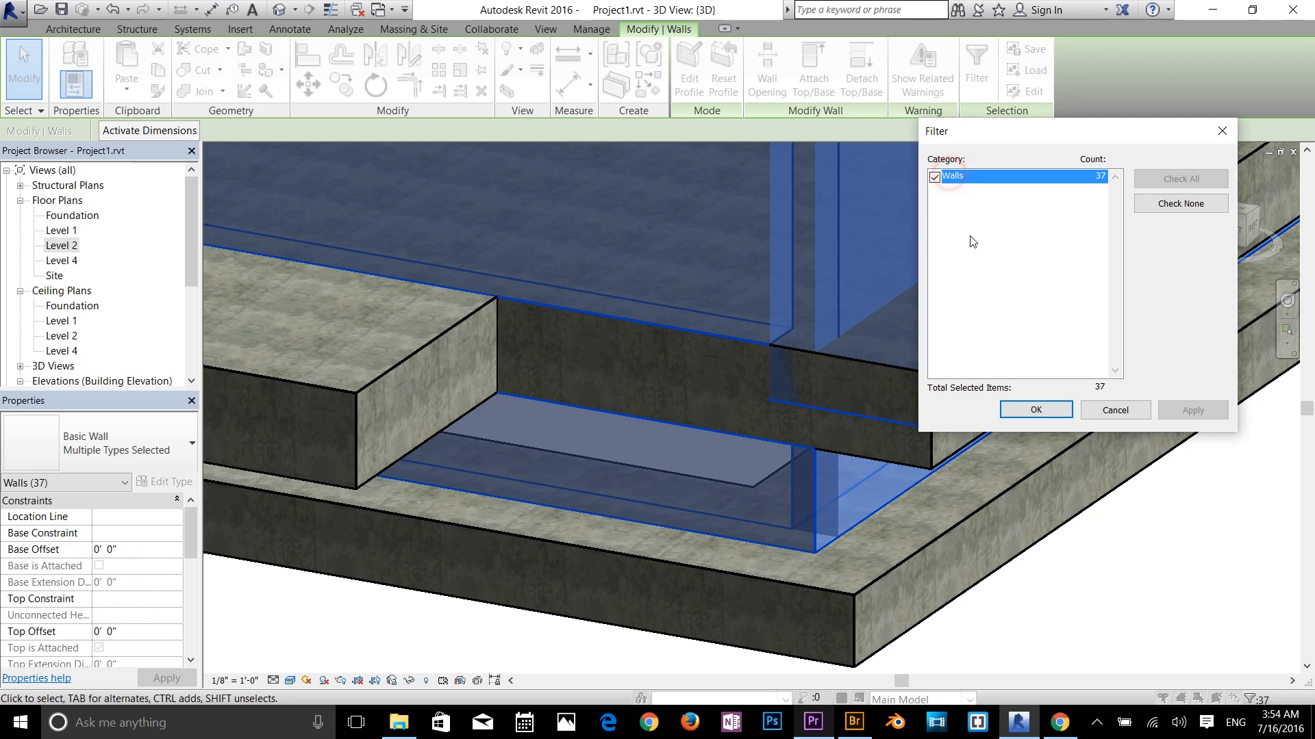
left_click(1036, 410)
scroll(1108, 507, "down", 5)
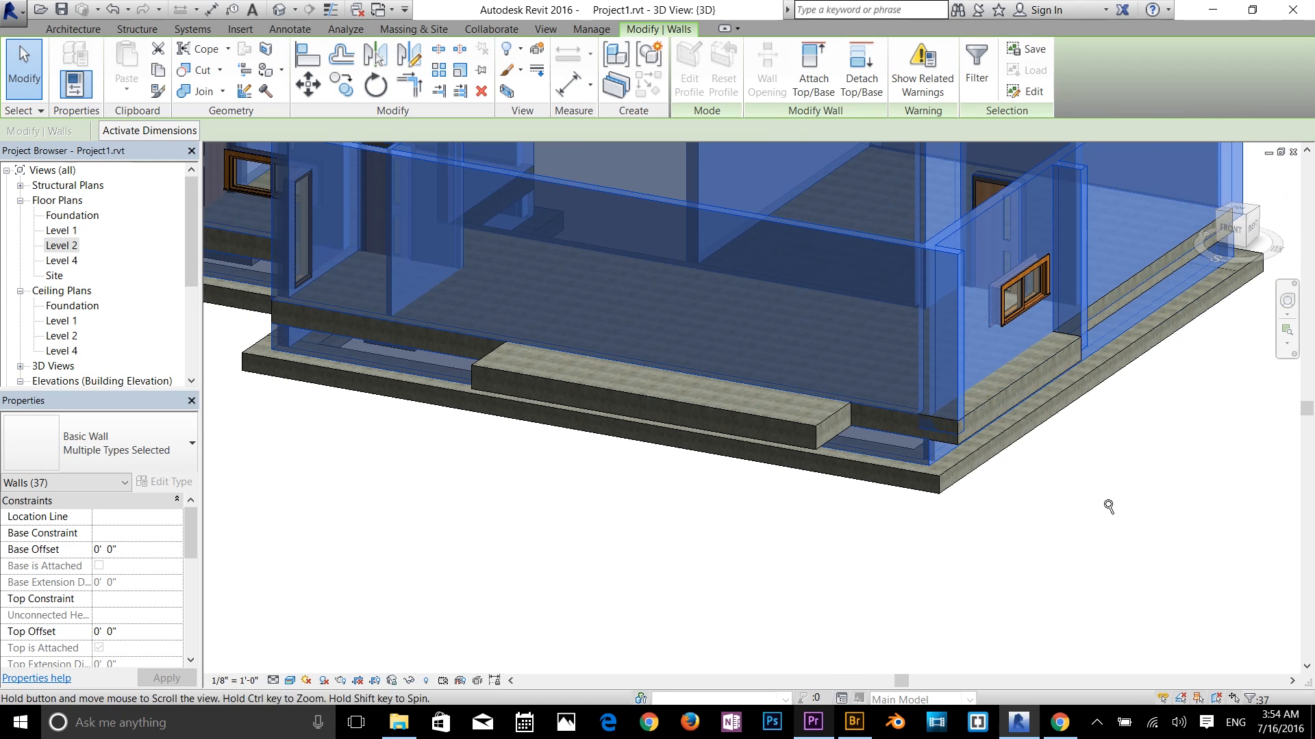
middle_click_drag(1109, 507, 1082, 485)
scroll(943, 489, "down", 3)
left_click(954, 536)
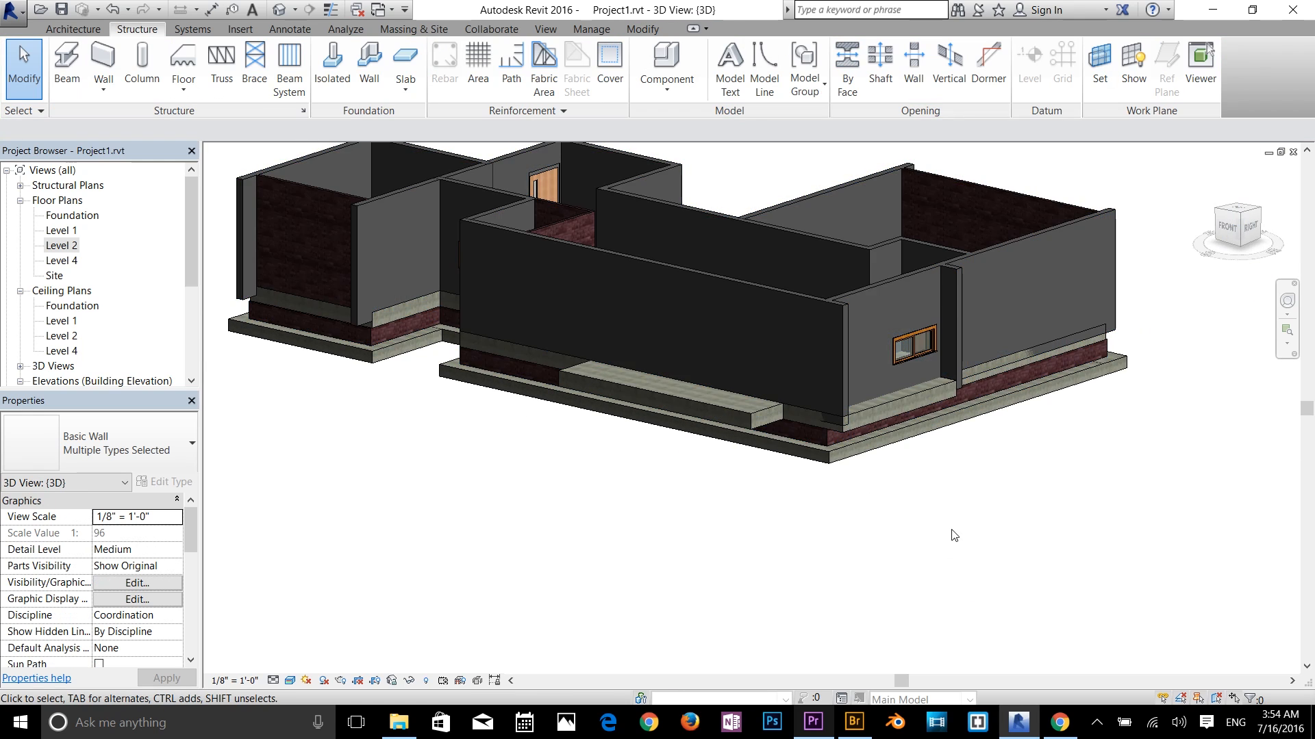
Select the elements above the foundation in a side view and filter the selection to Walls only, excluding Doors and Windows
middle_click_drag(1036, 552, 885, 467, "shift")
left_click_drag(1024, 228, 616, 359)
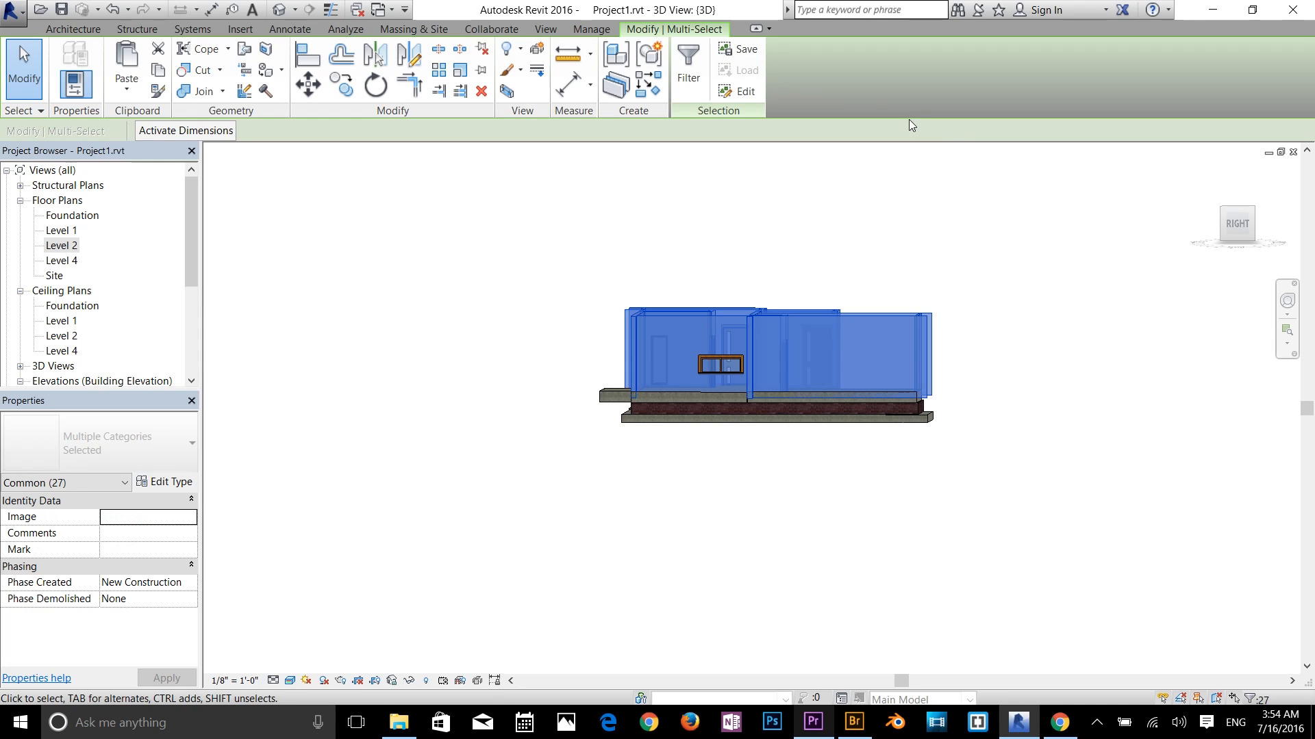
left_click(688, 69)
left_click(936, 205)
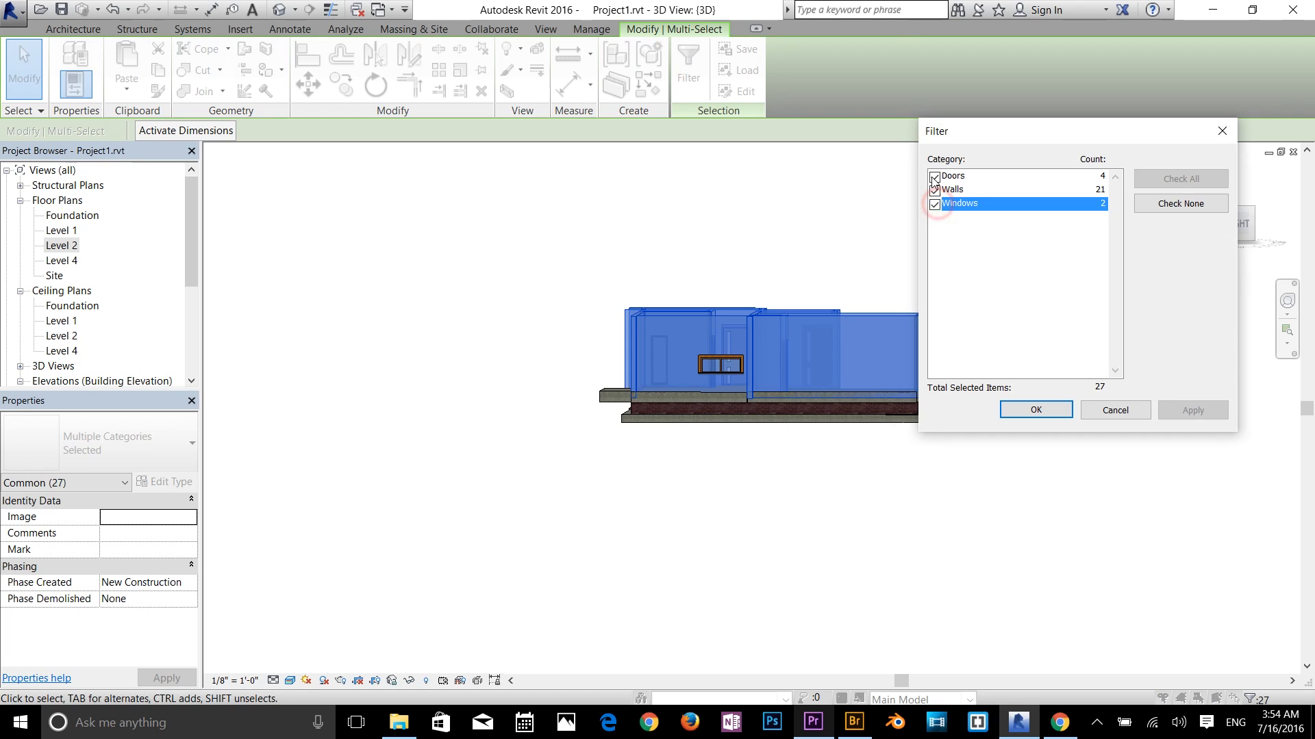
left_click(933, 176)
left_click(934, 205)
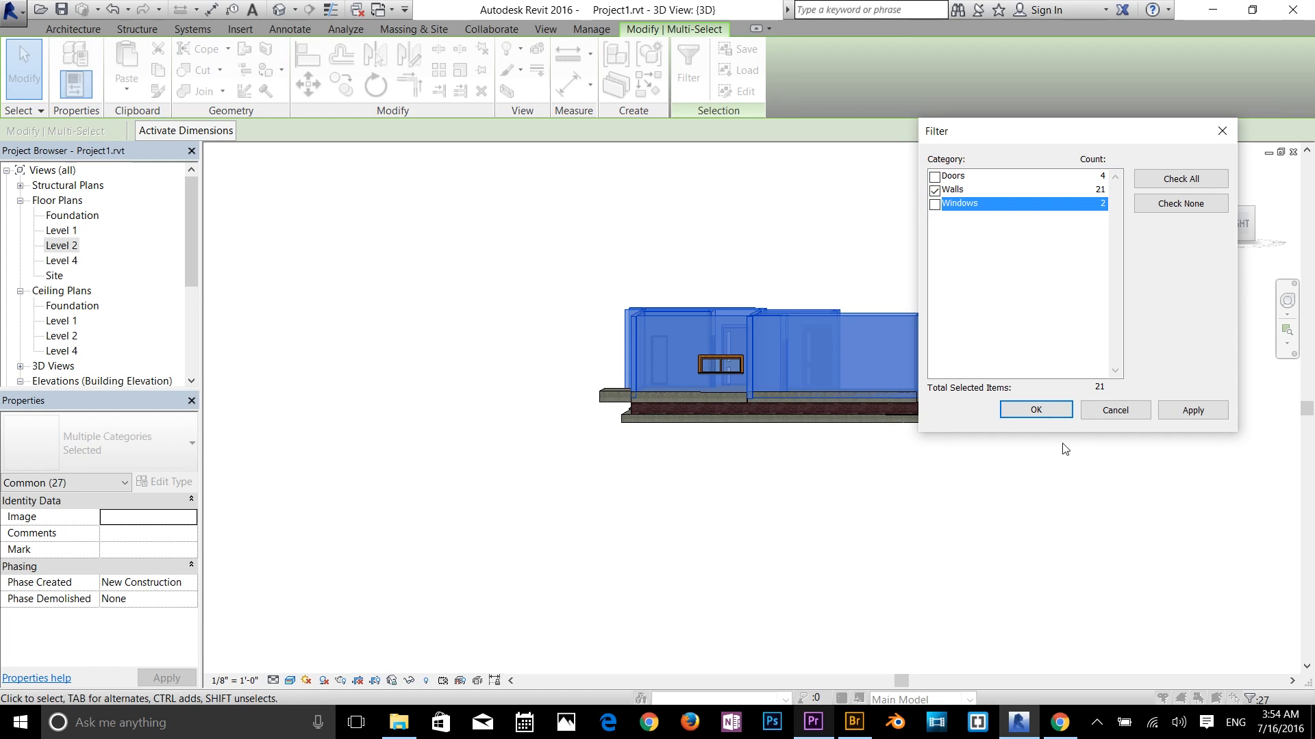
left_click(1193, 410)
left_click(1035, 409)
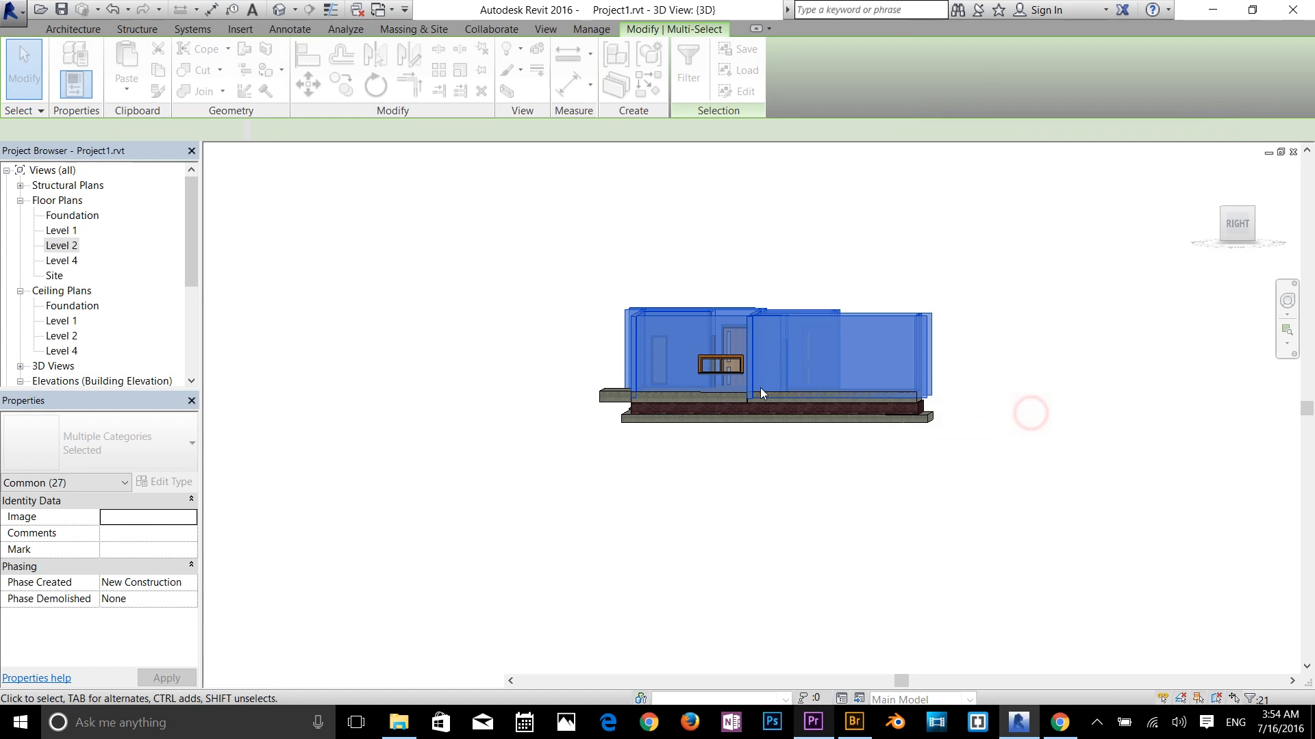
Set the base offset of the selected Level 1 walls to 0' 9" and clear the selection
middle_click_drag(814, 484, 1004, 607)
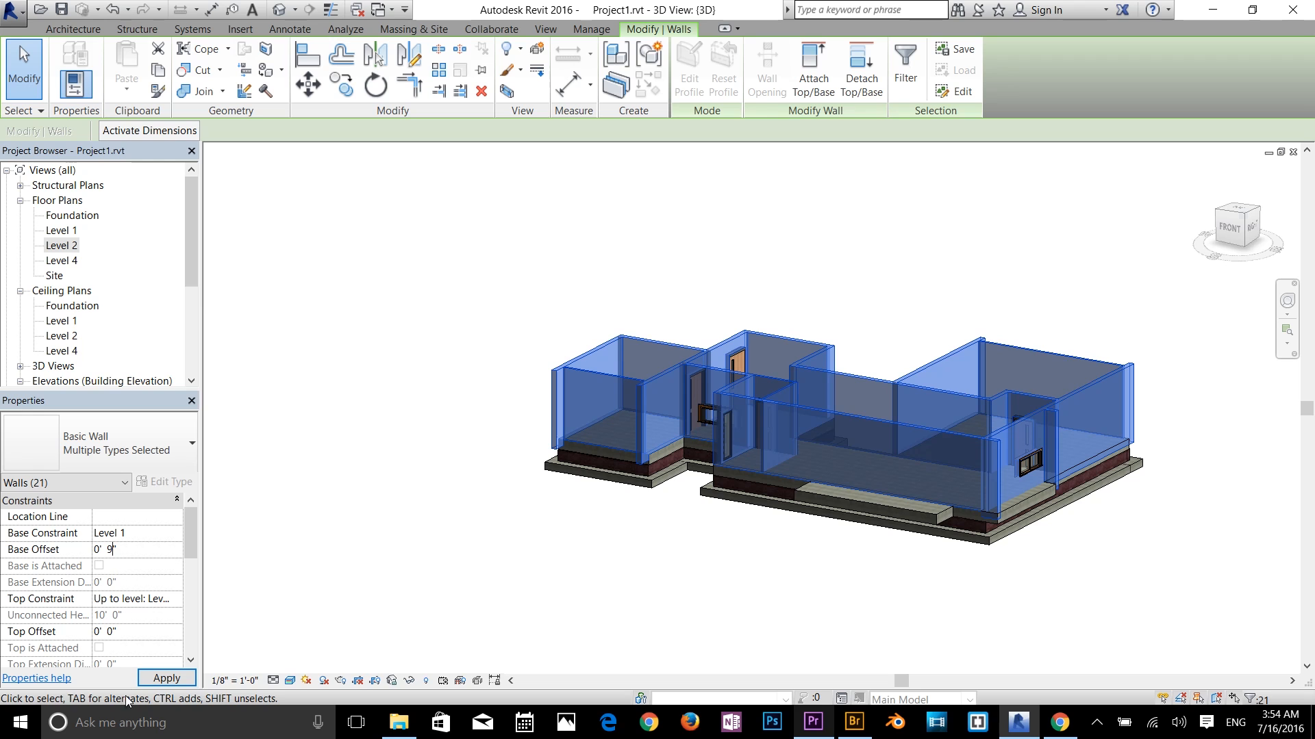
left_click(152, 682)
left_click(947, 603)
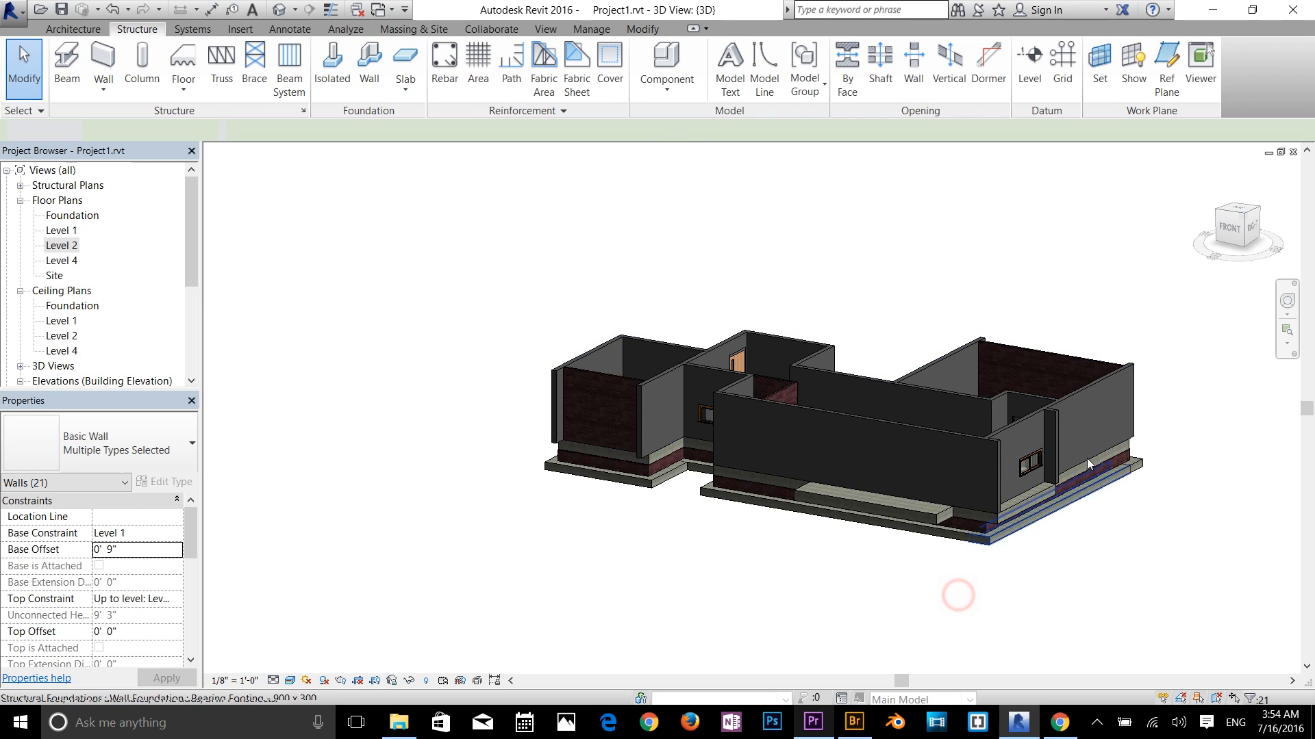
Examine how the raised walls meet the floor at the front corner and inside the rooms
scroll(952, 593, "up", 8)
scroll(869, 603, "up", 2)
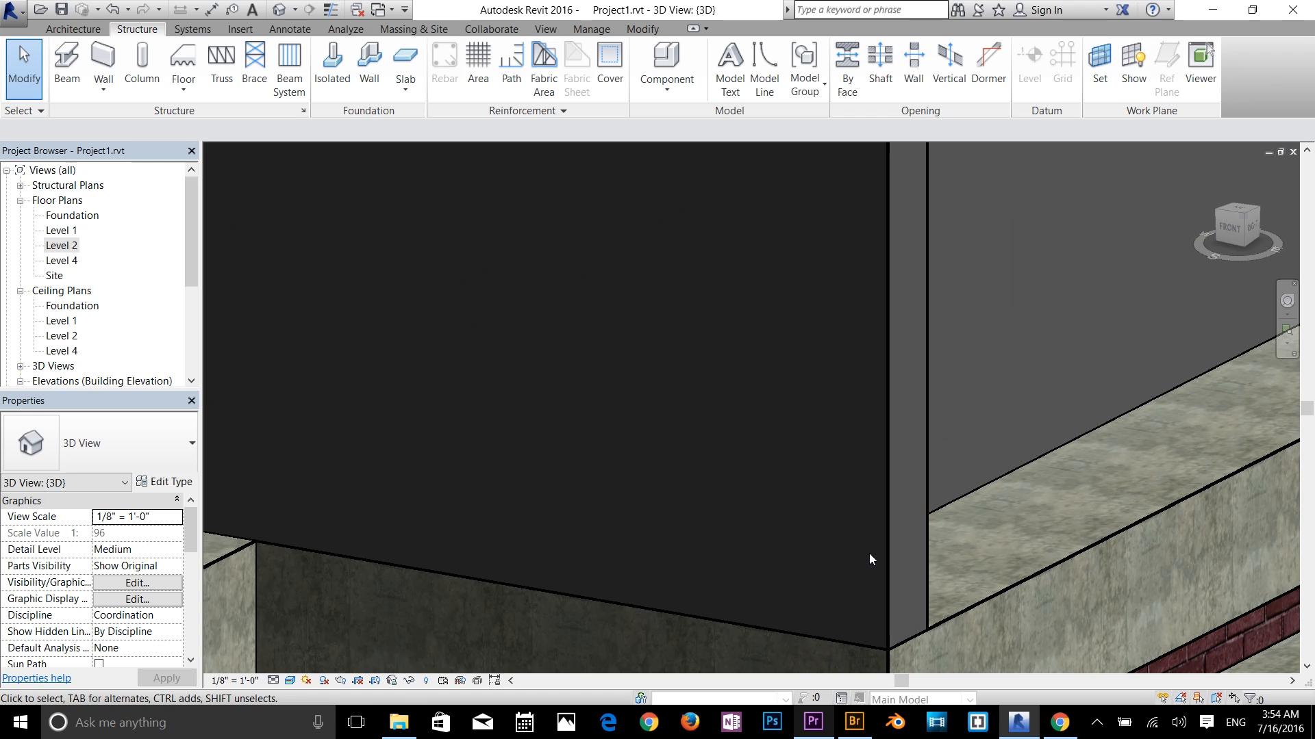
scroll(881, 556, "down", 10)
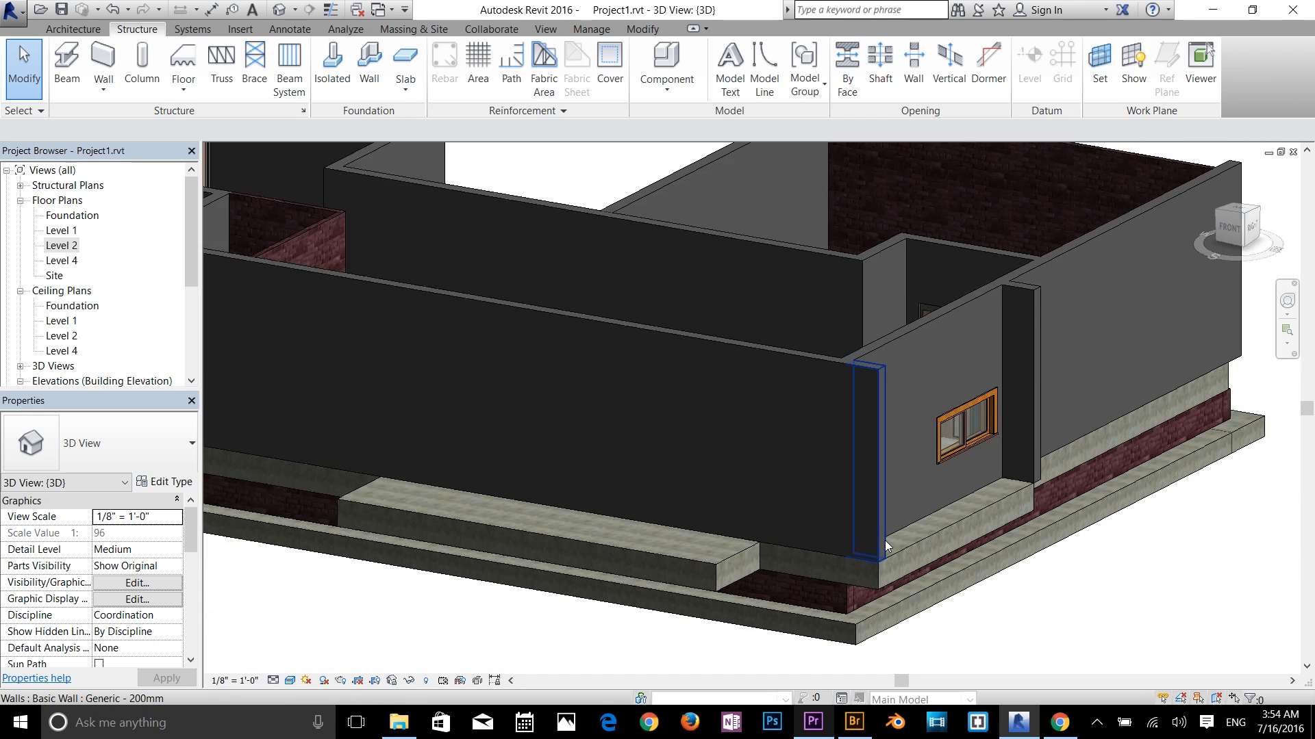
scroll(603, 624, "down", 3)
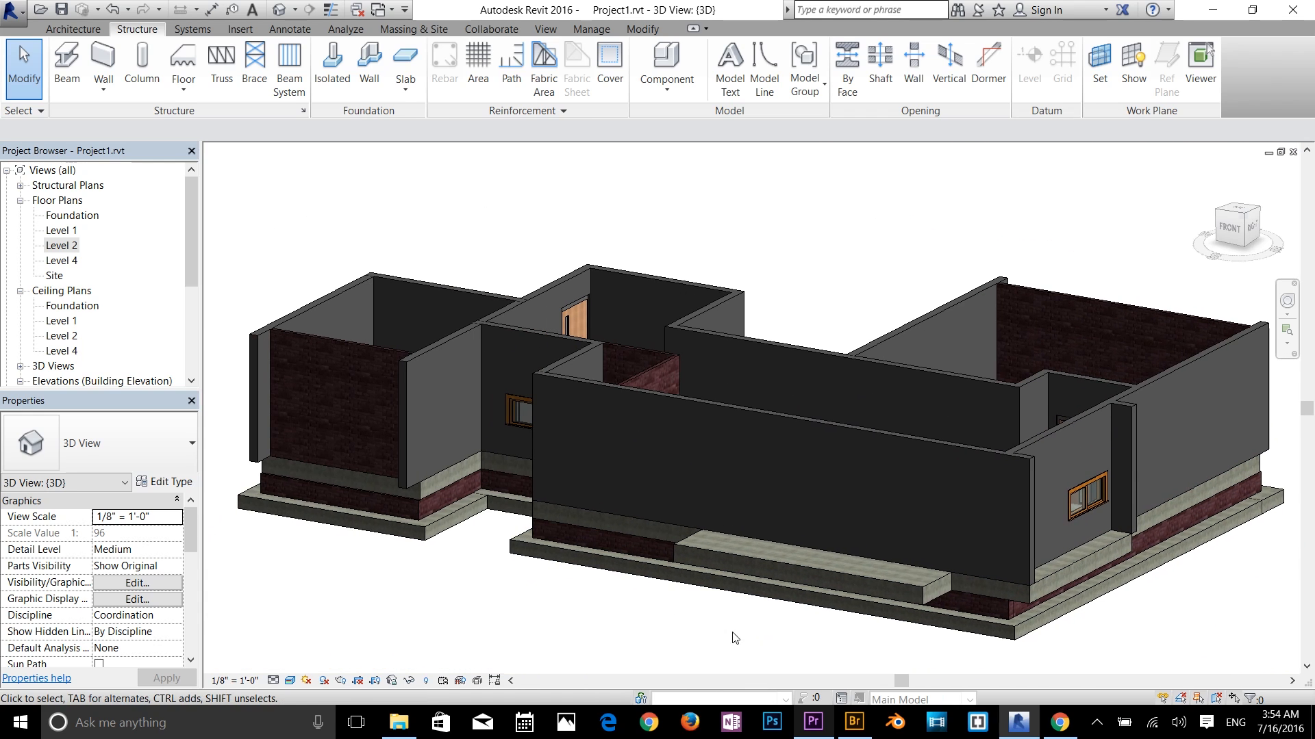
middle_click_drag(703, 650, 919, 379, "shift")
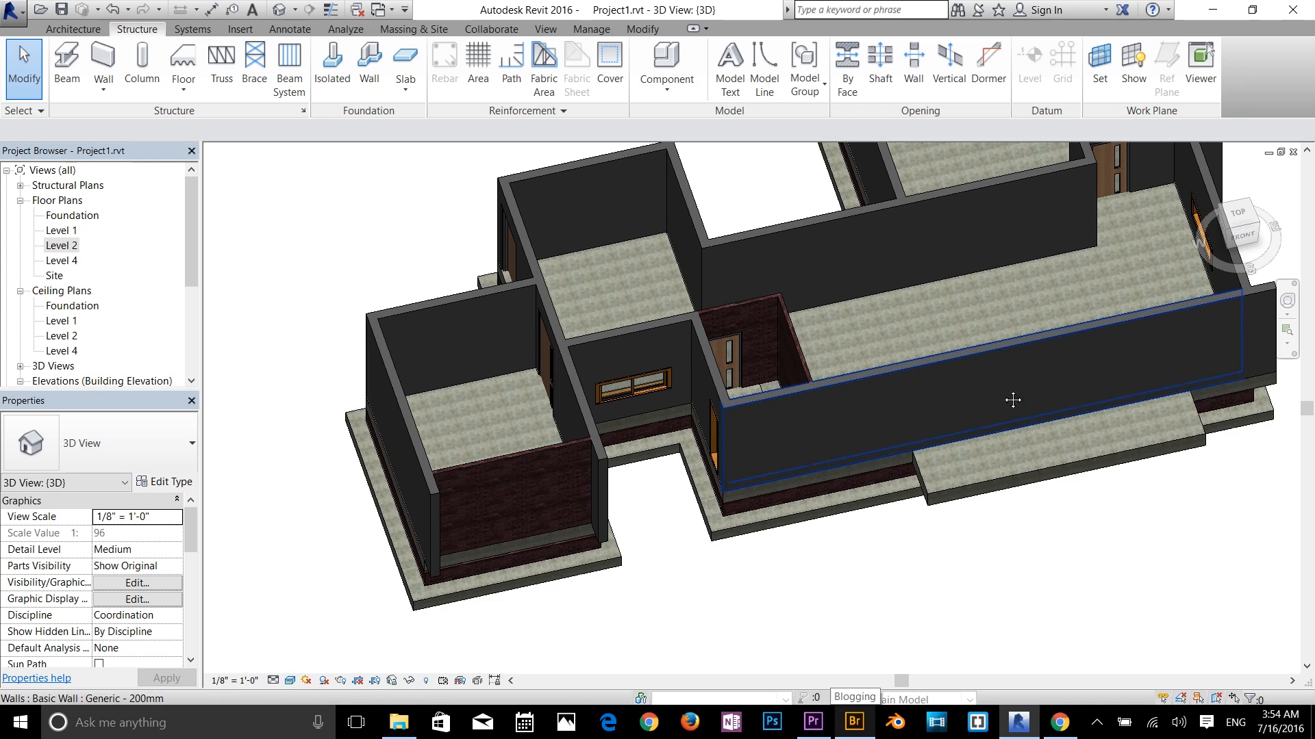
middle_click_drag(1013, 399, 937, 397)
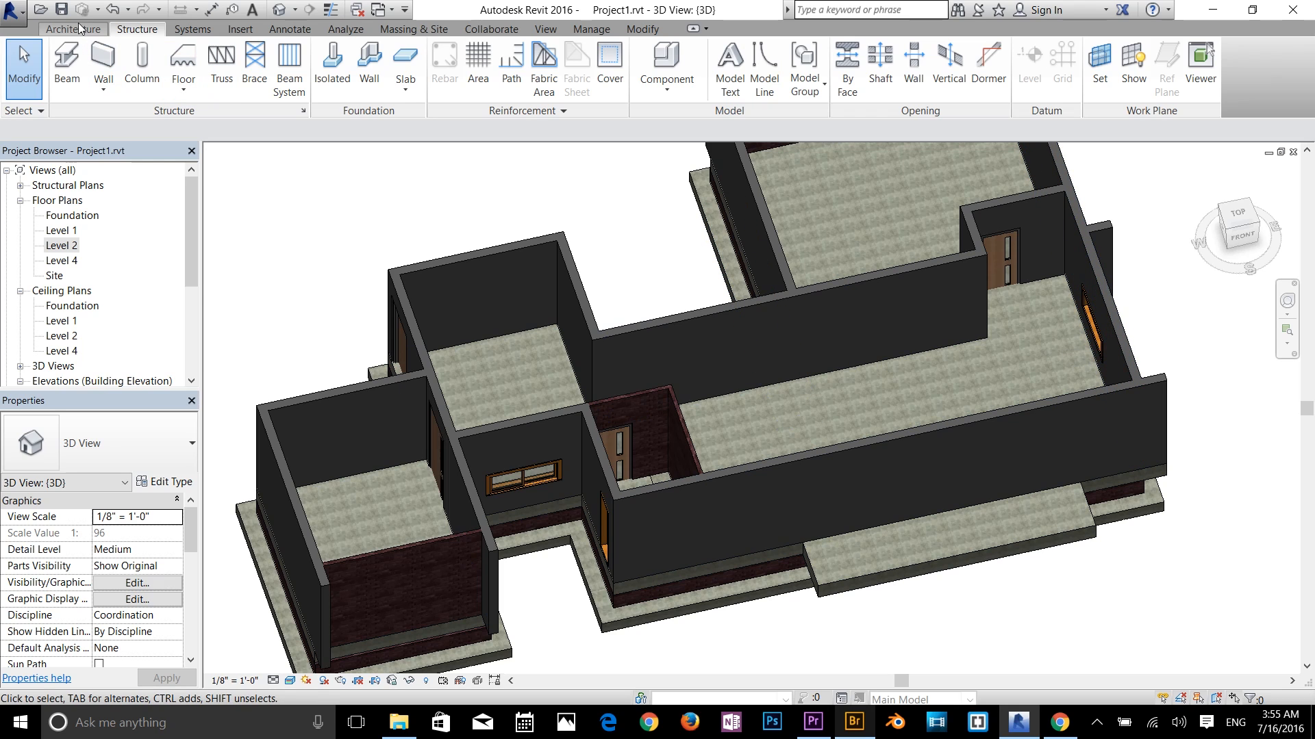
Start placing a component and browse the component types already loaded in the project, from desks to trees and supports
left_click(53, 36)
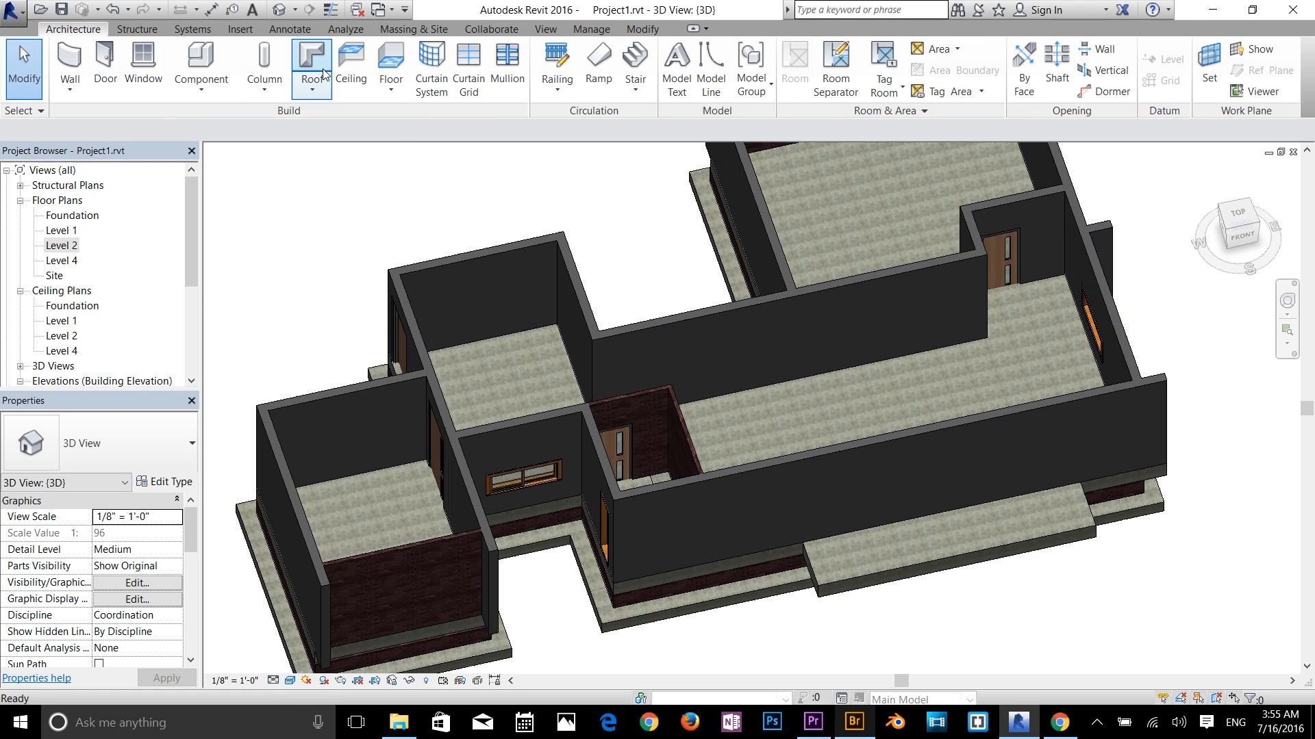
left_click(202, 87)
left_click(217, 131)
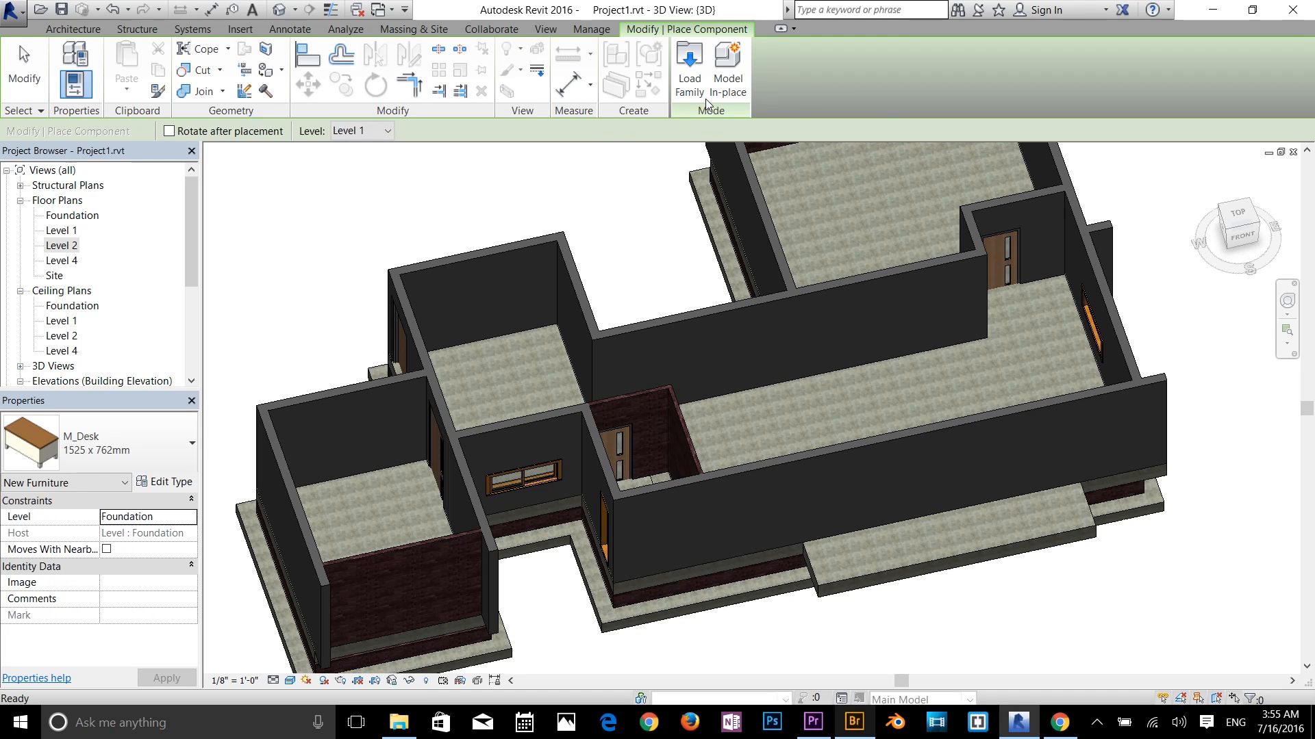
left_click(101, 463)
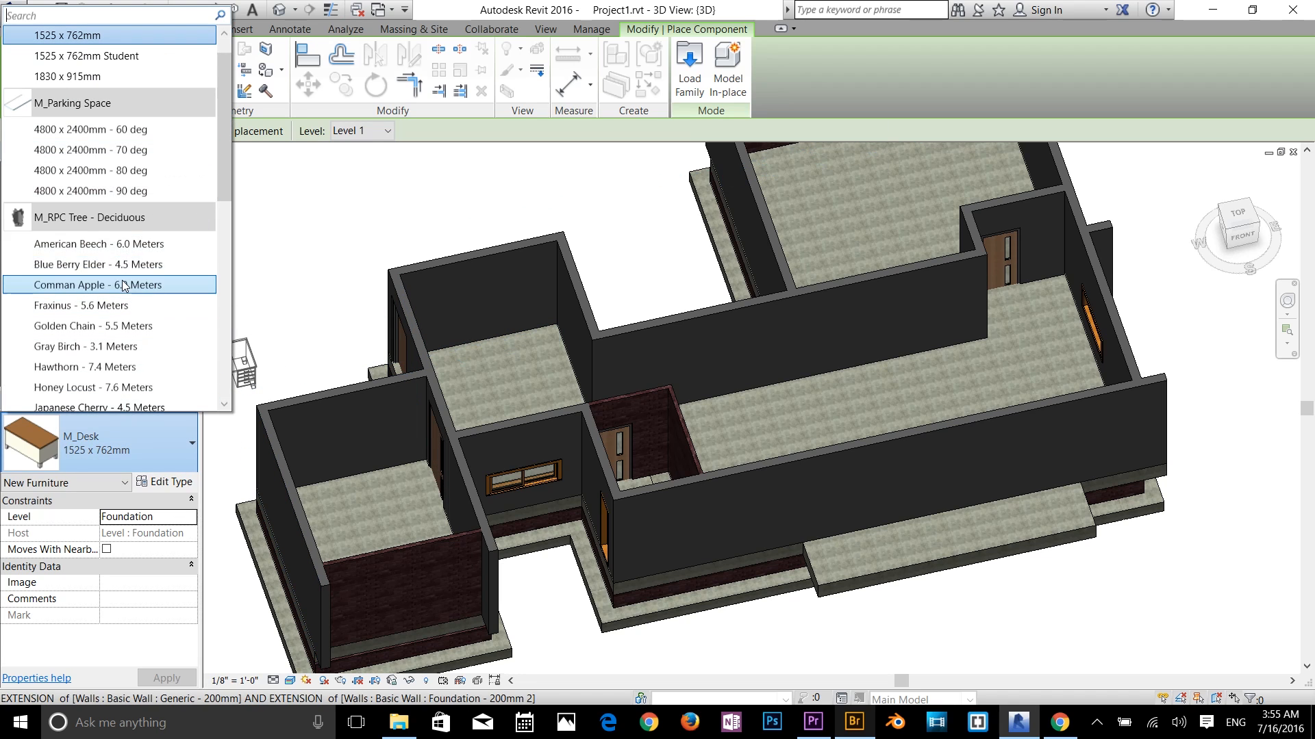
scroll(125, 285, "up", 1)
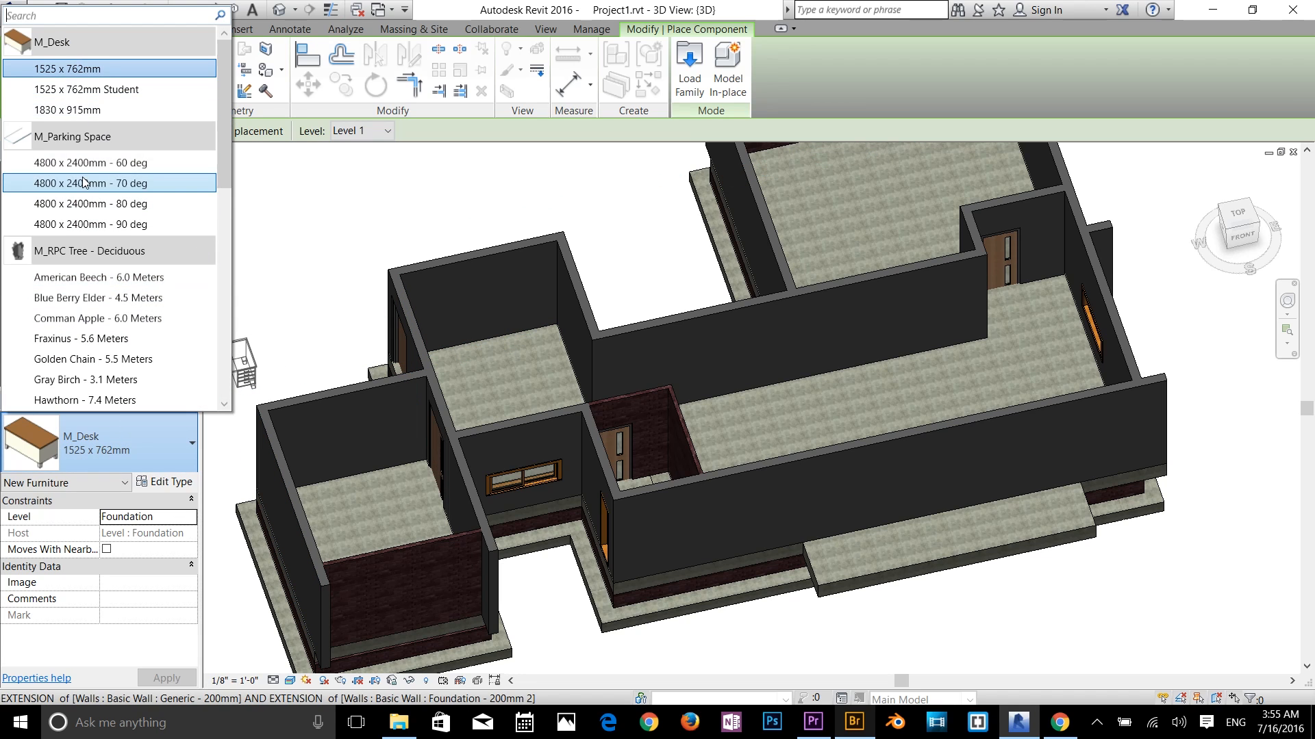
scroll(80, 178, "down", 6)
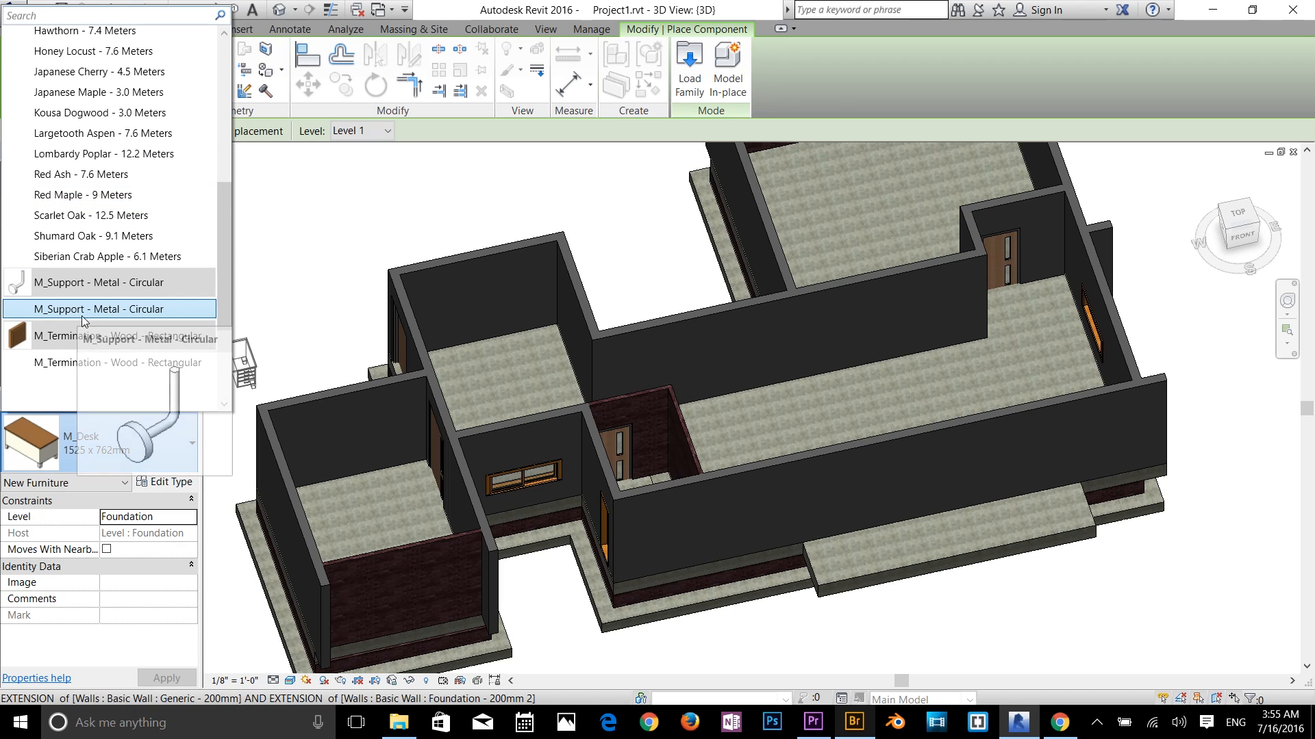
scroll(96, 294, "up", 6)
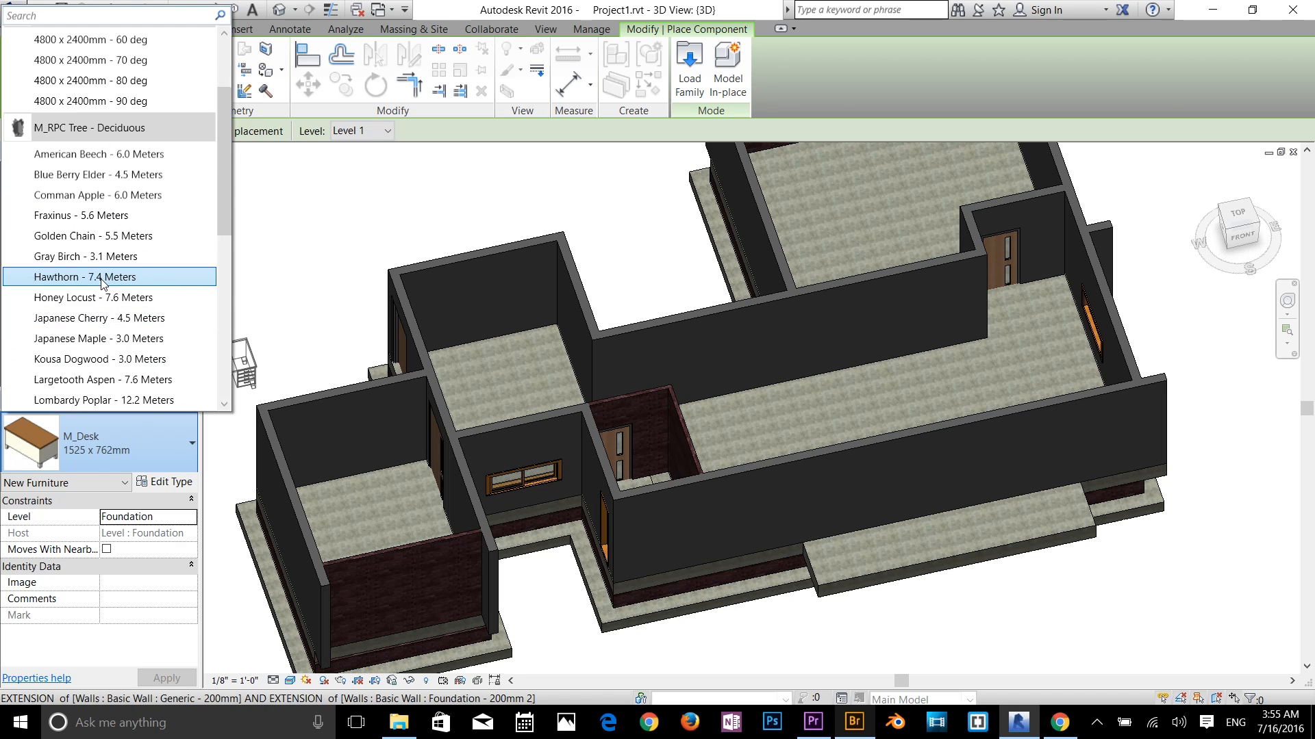
Start loading a family and browse to the Furniture folder of the US Imperial library
left_click(688, 77)
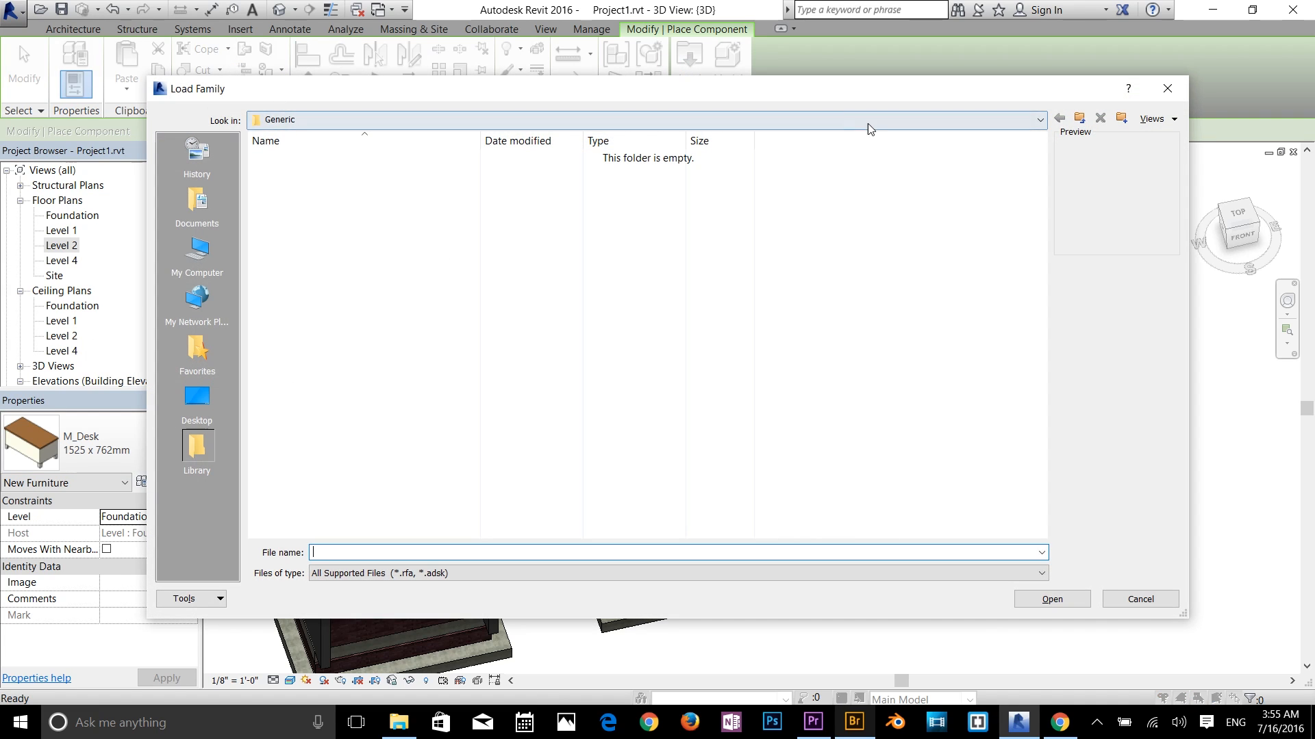
left_click(869, 123)
left_click(888, 120)
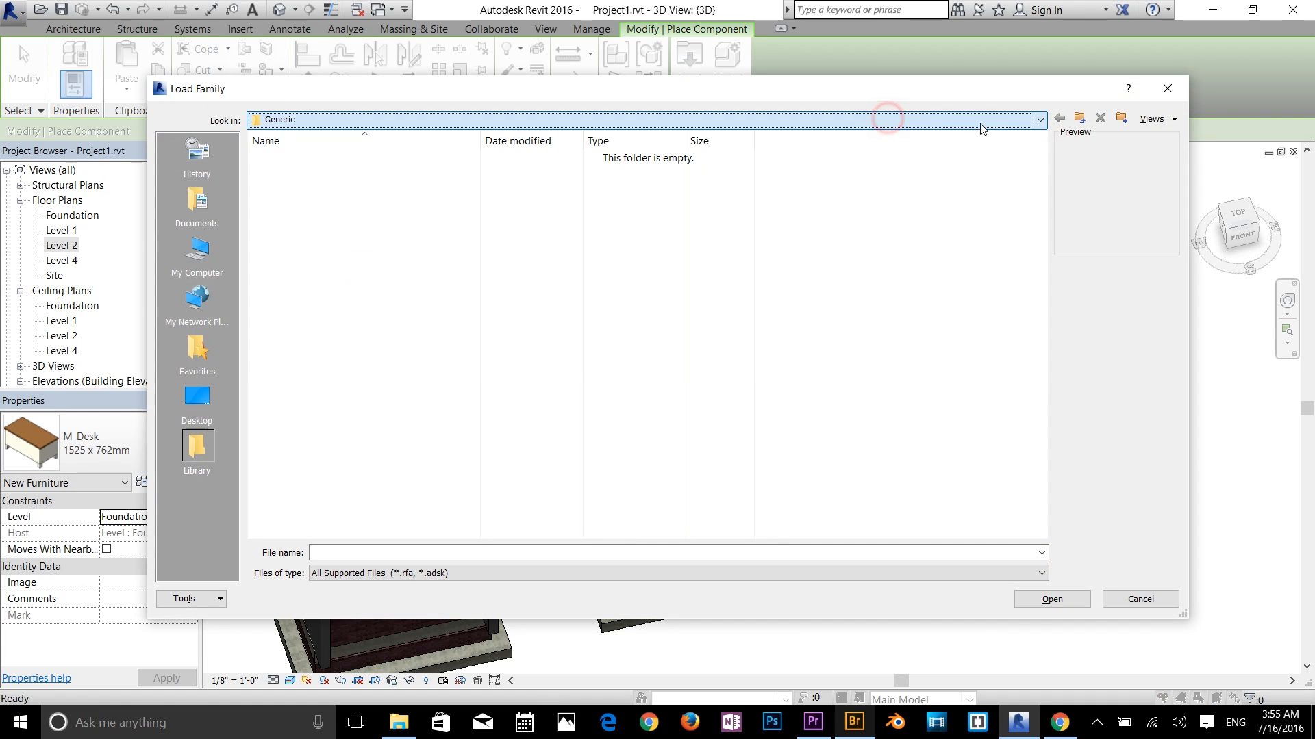
left_click(1060, 122)
double_click(323, 174)
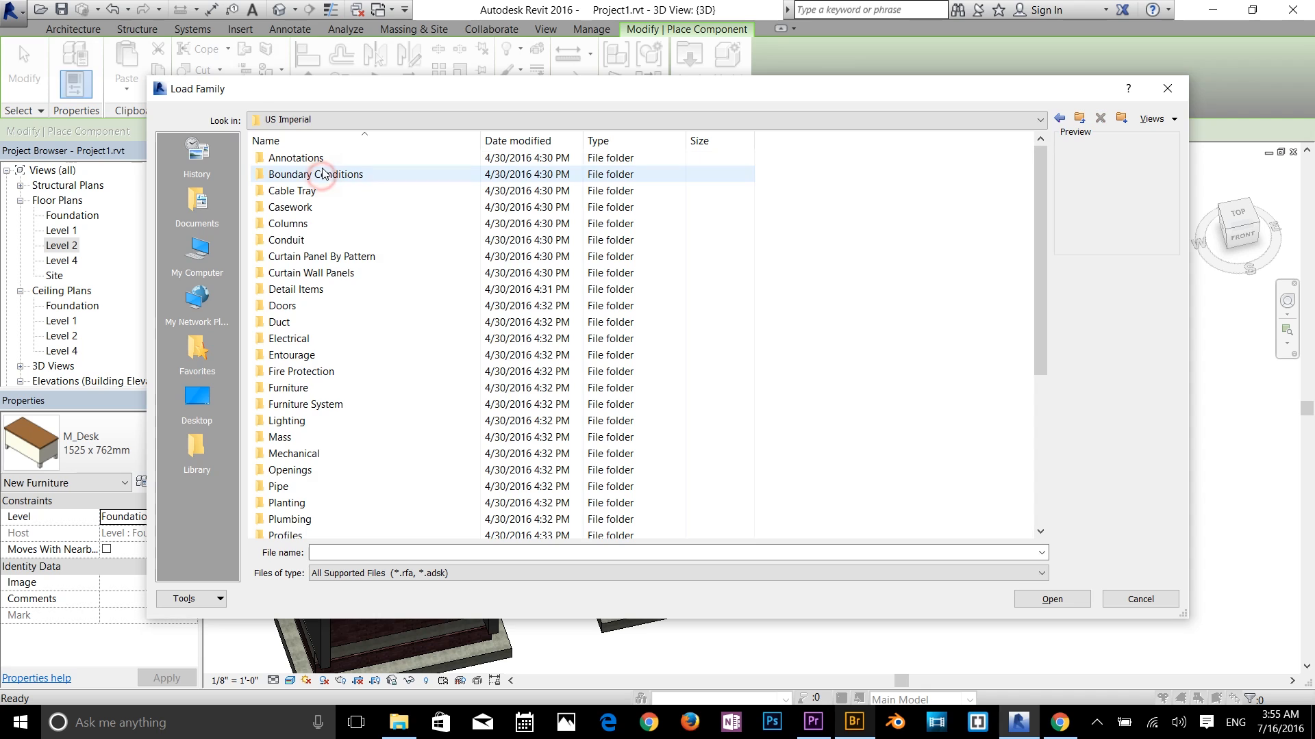
double_click(296, 388)
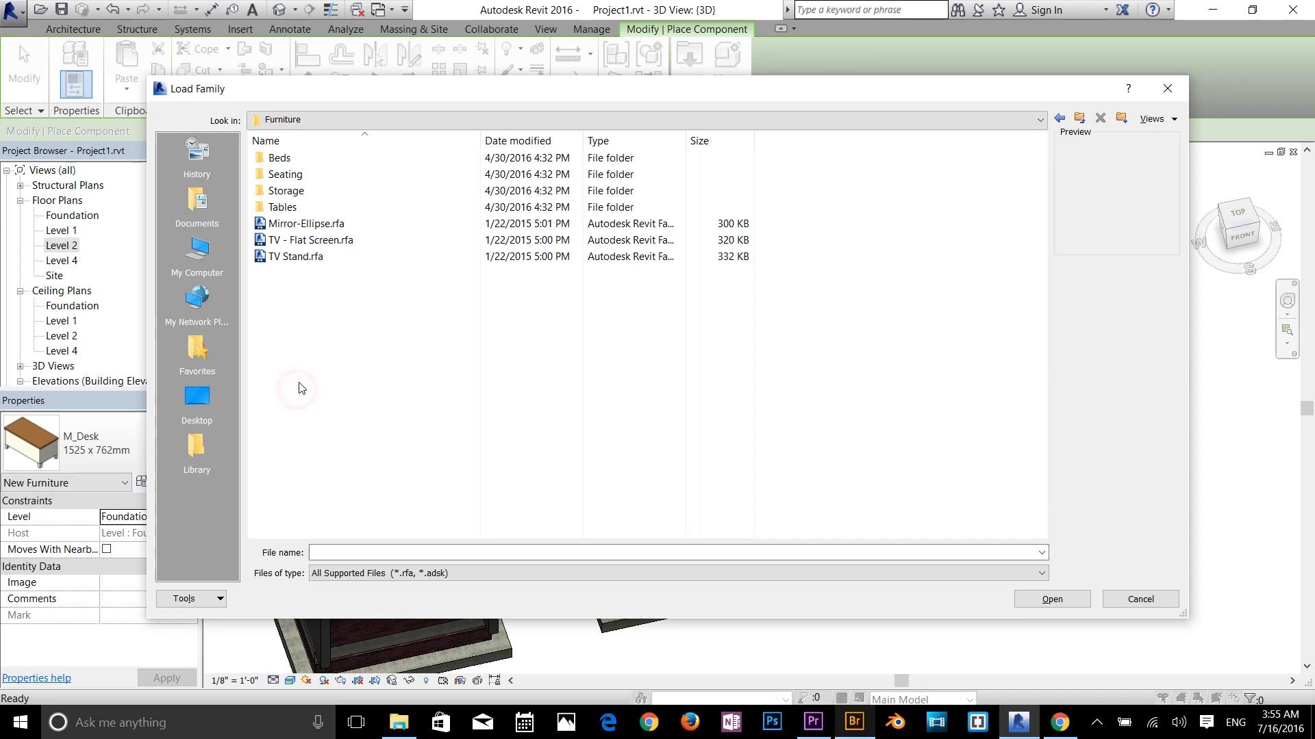
Preview the TV Stand, TV - Flat Screen and Mirror-Ellipse families, then the Bed-Hospital and Bed-Shaker families in the Beds folder
left_click(308, 257)
left_click(309, 240)
left_click(301, 224)
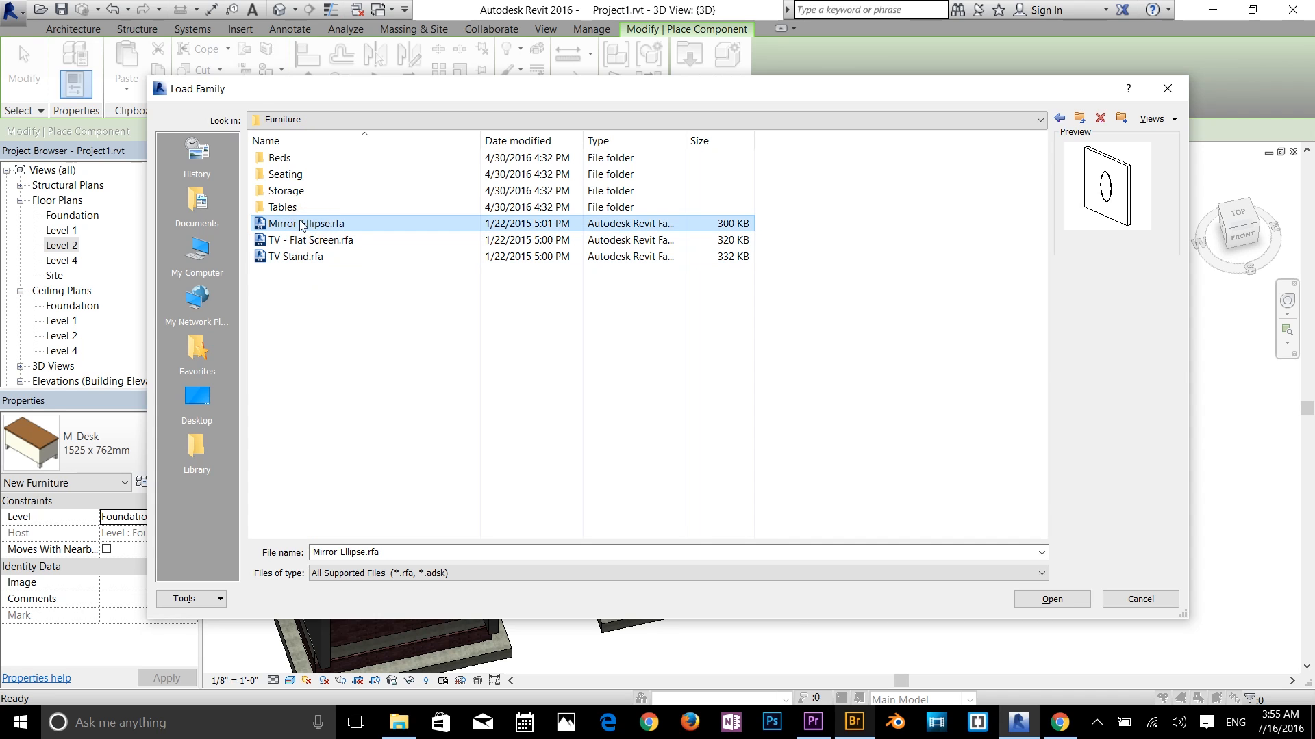
double_click(280, 158)
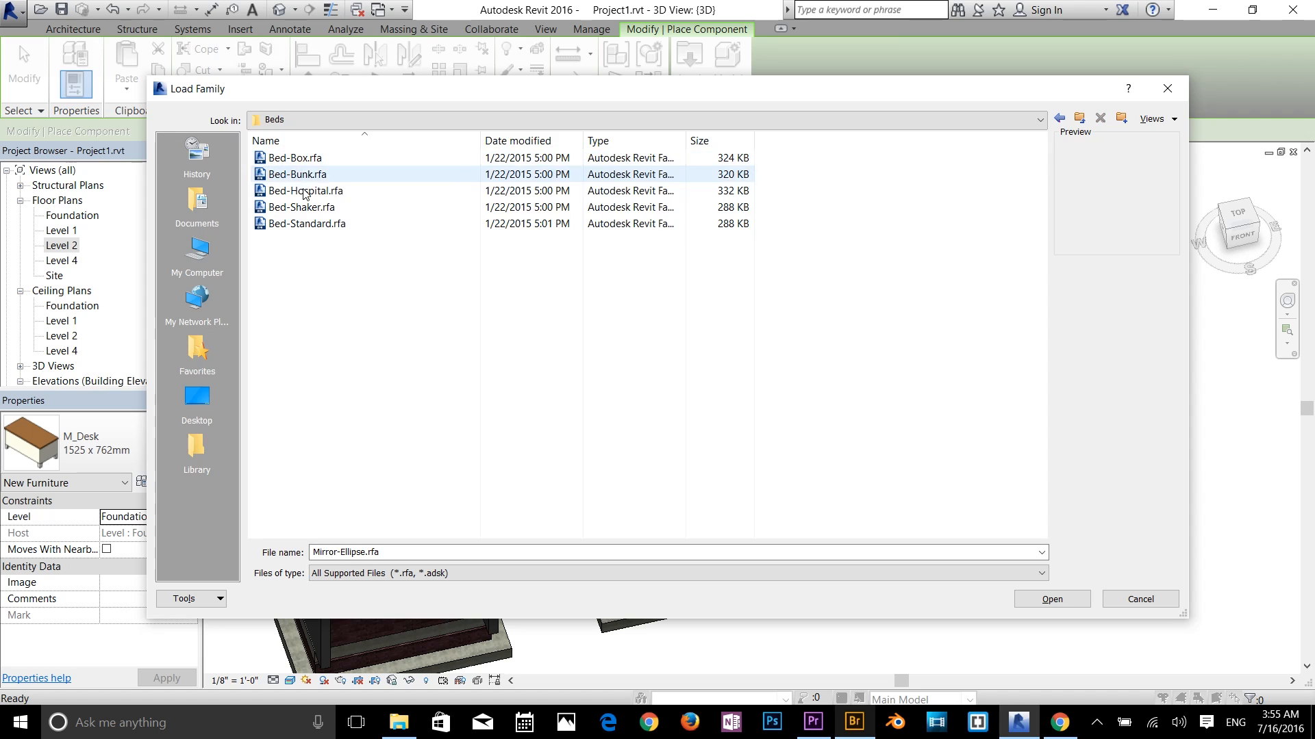
left_click(304, 191)
left_click(301, 207)
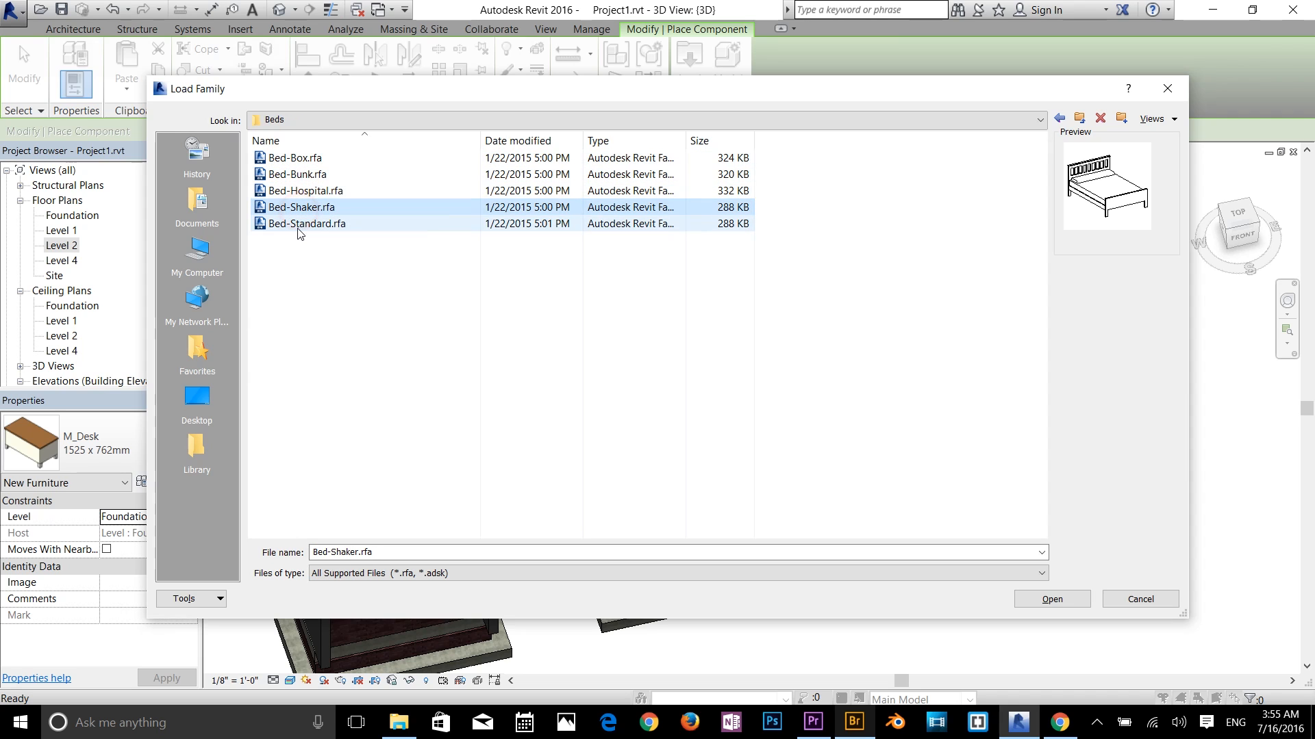
left_click(1058, 119)
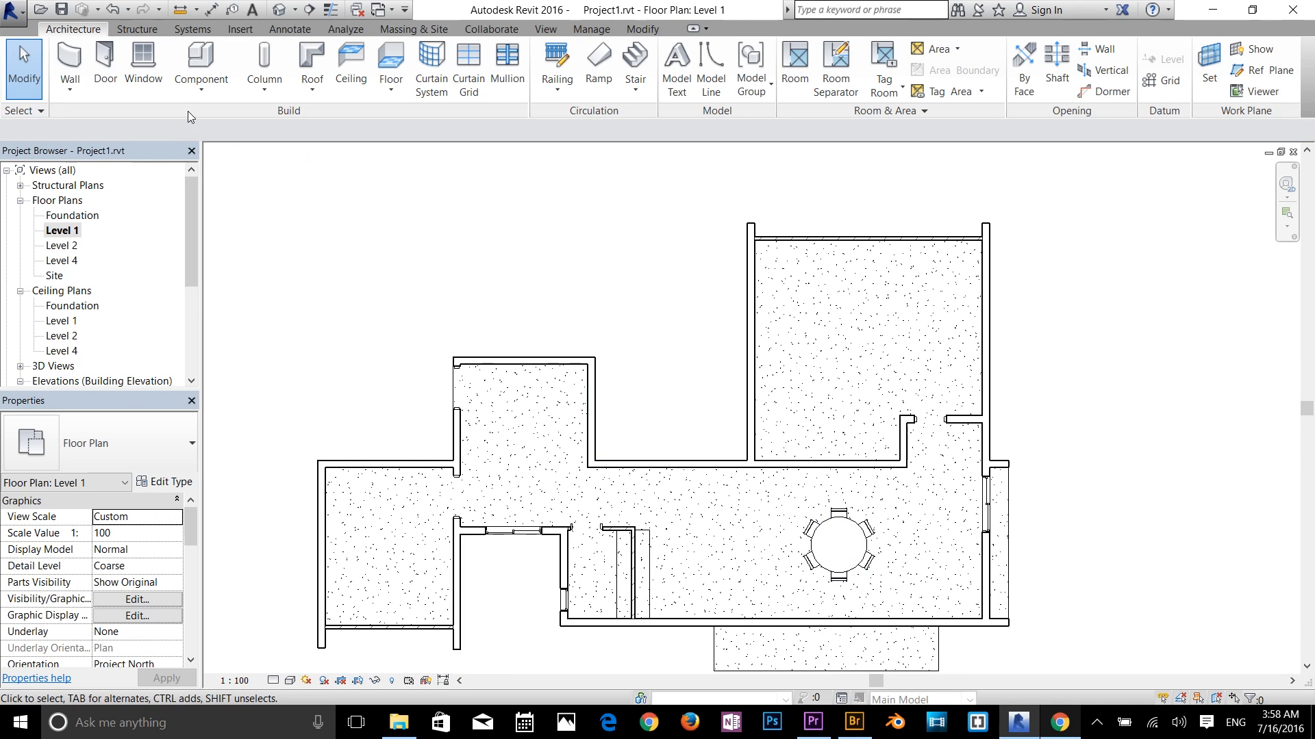
Start placing a component and browse to the US Imperial library to load a family
left_click(193, 98)
left_click(221, 115)
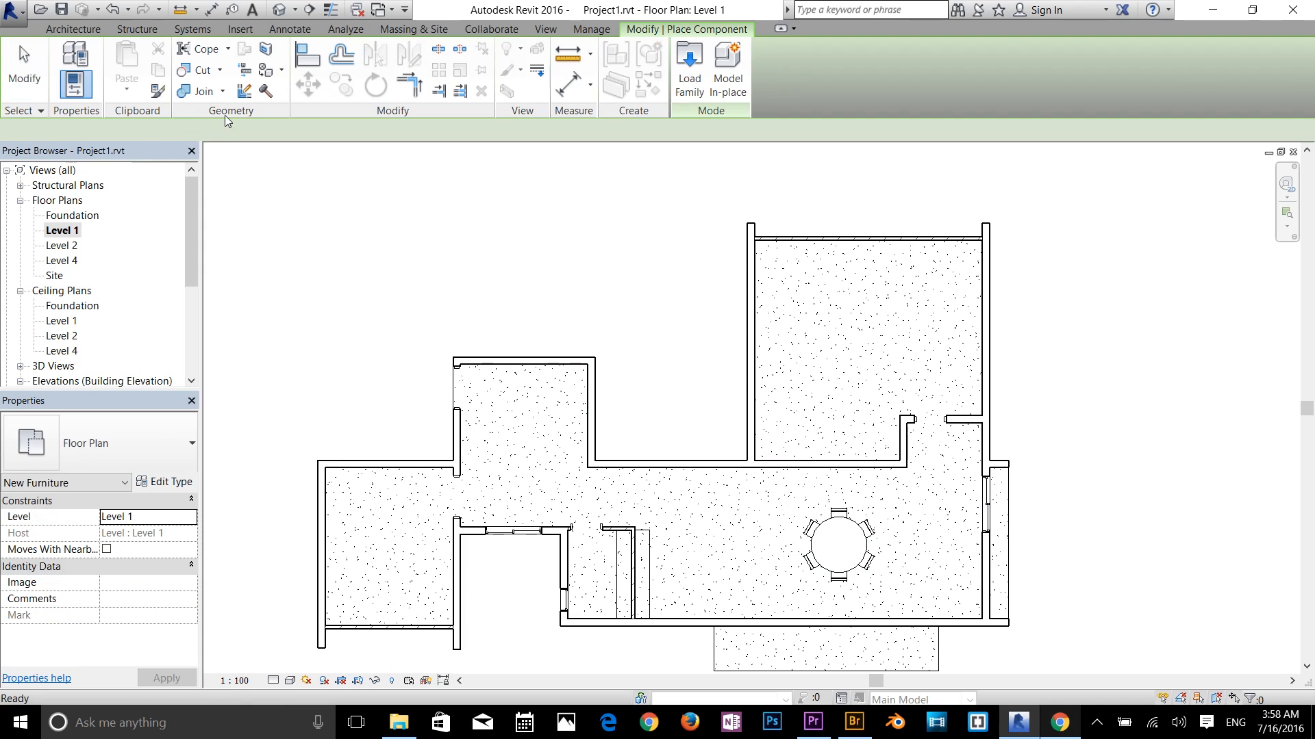
left_click(680, 93)
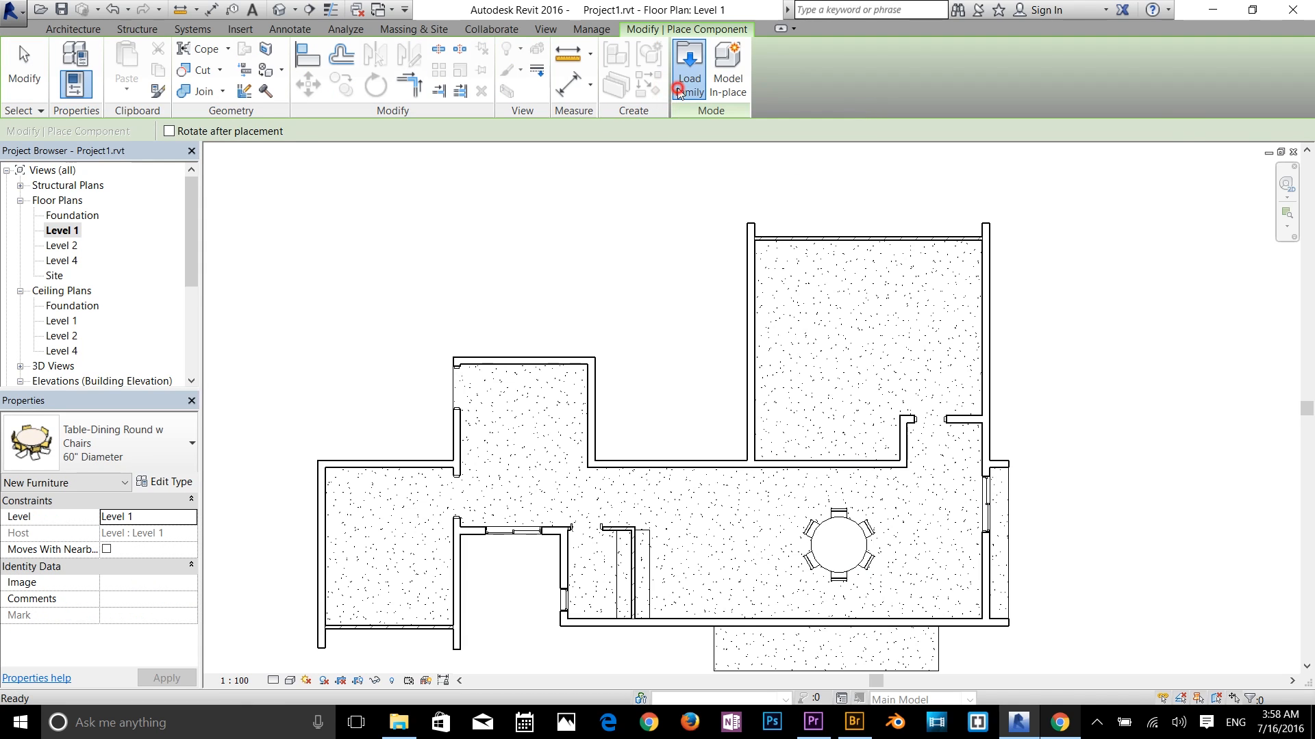
left_click(1084, 121)
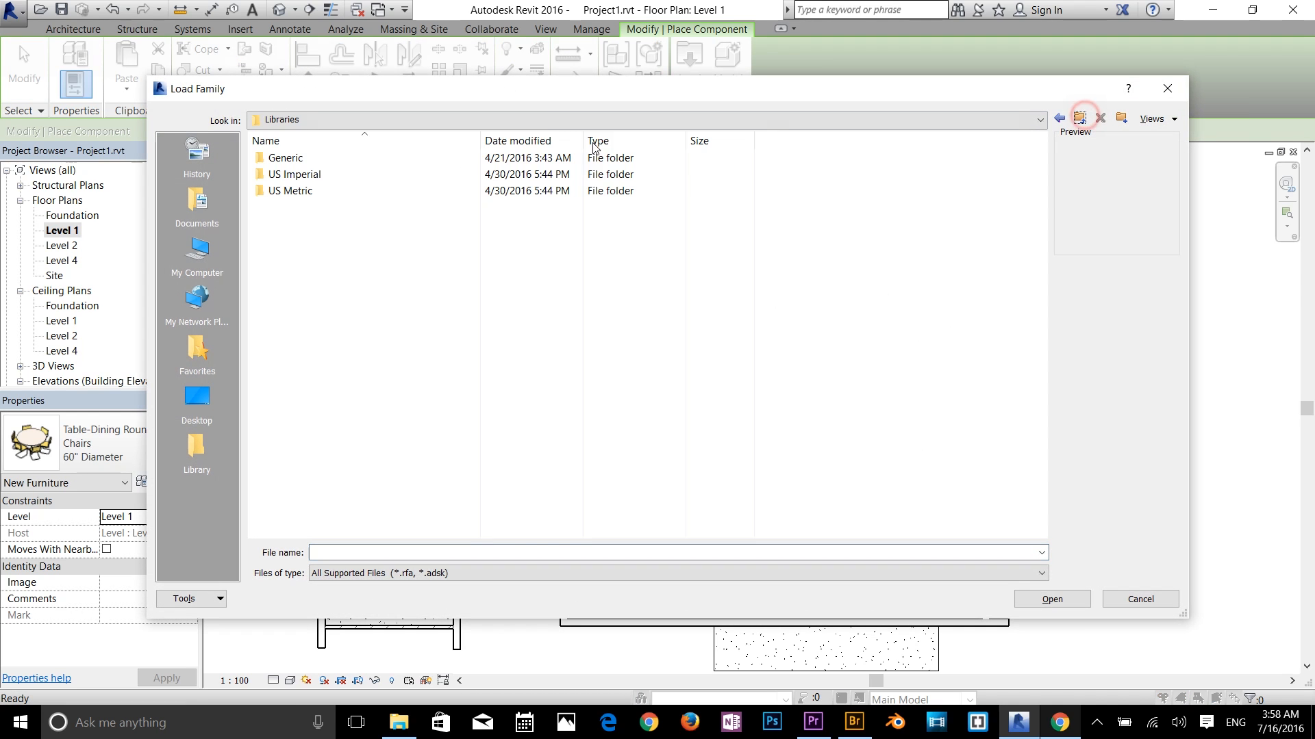
double_click(340, 177)
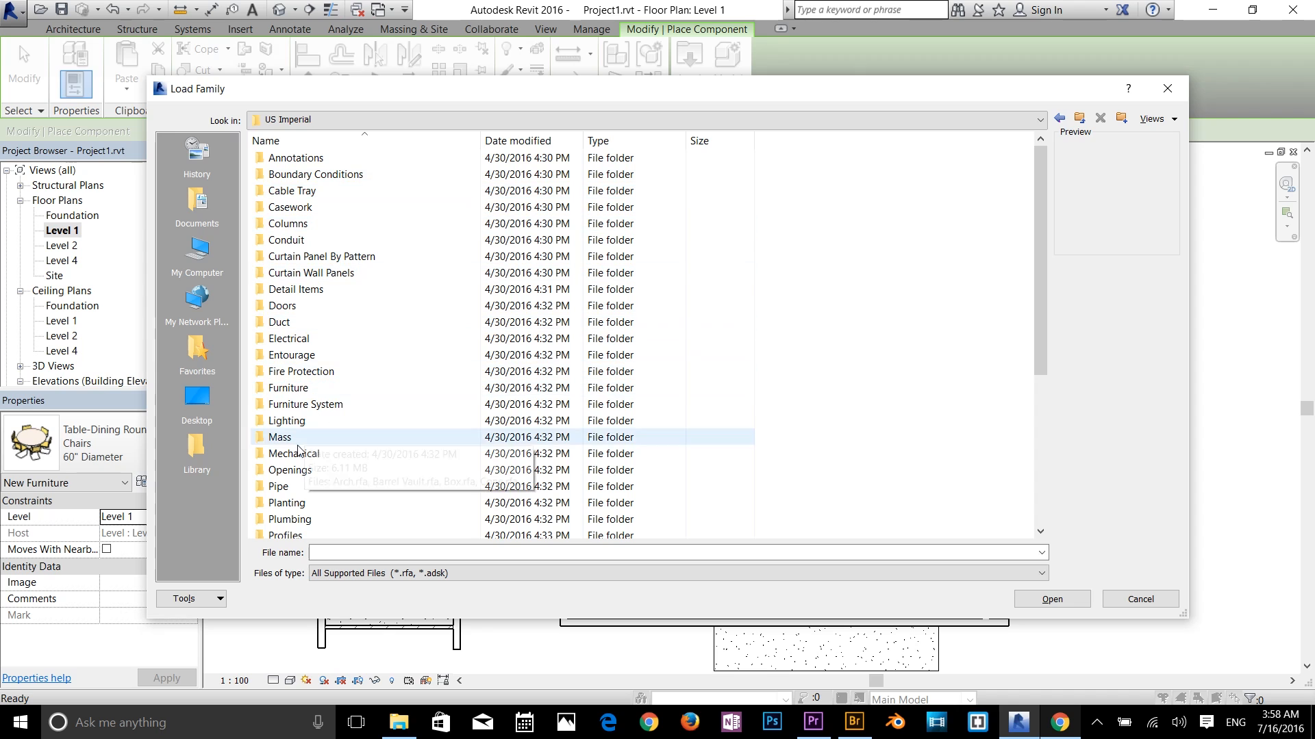
Preview the Work Station Desktops, Work Station Cubicle and Cube Panel families in the Furniture System folder
double_click(299, 405)
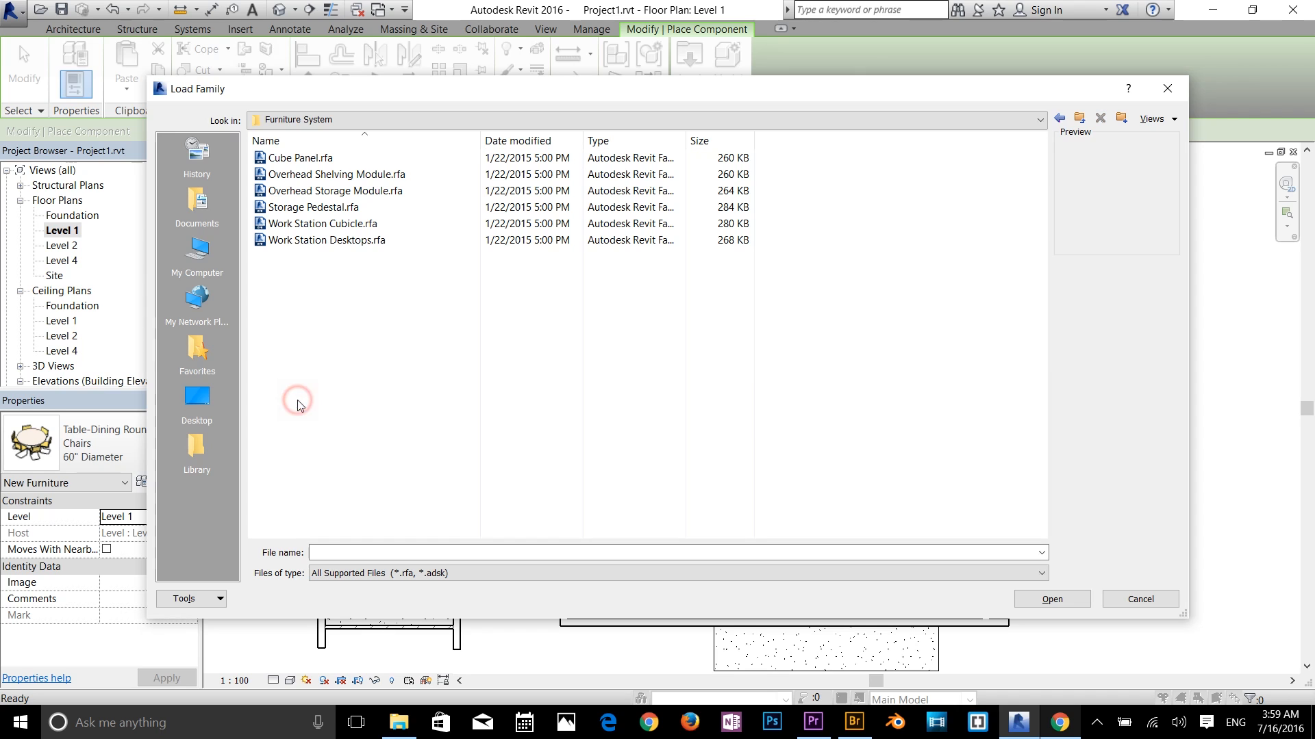
left_click(312, 240)
left_click(311, 223)
left_click(309, 158)
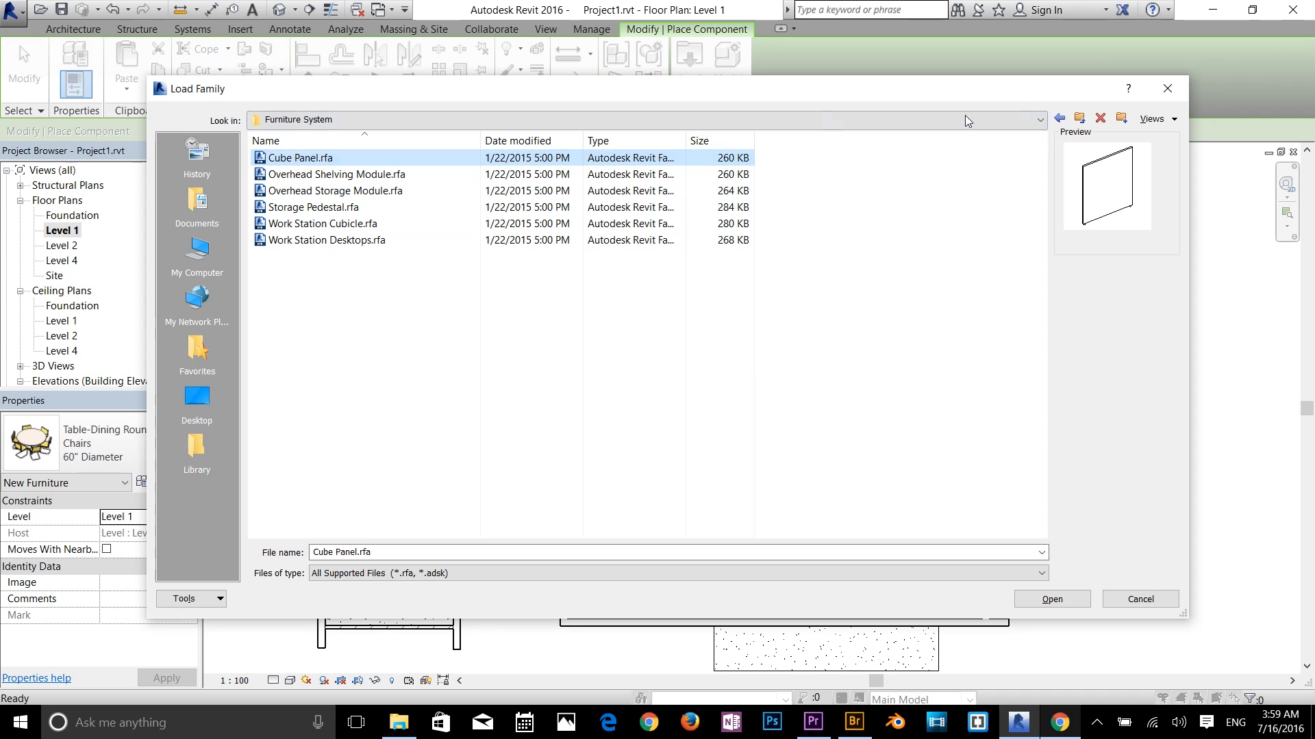
left_click(1069, 121)
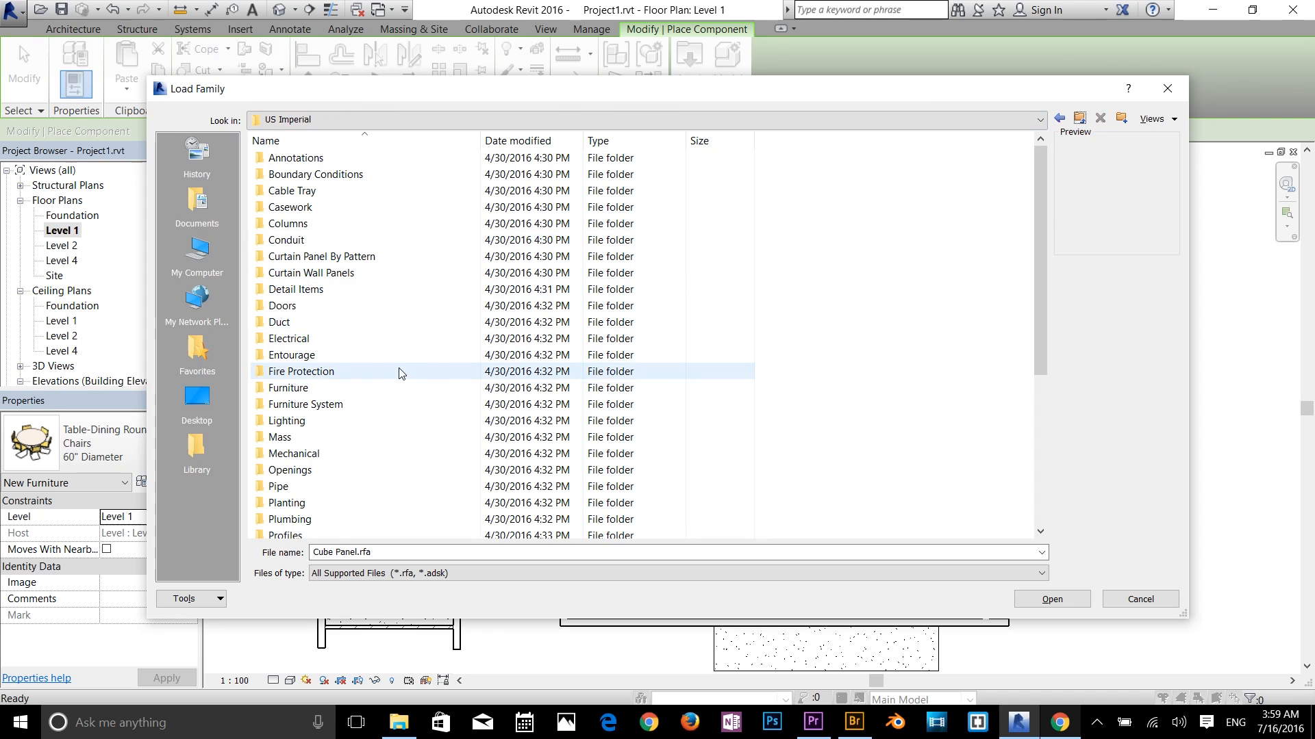
Browse to the Tables folder under Furniture and preview its families, including the round dining, ellipse, night stand and end tables
double_click(310, 387)
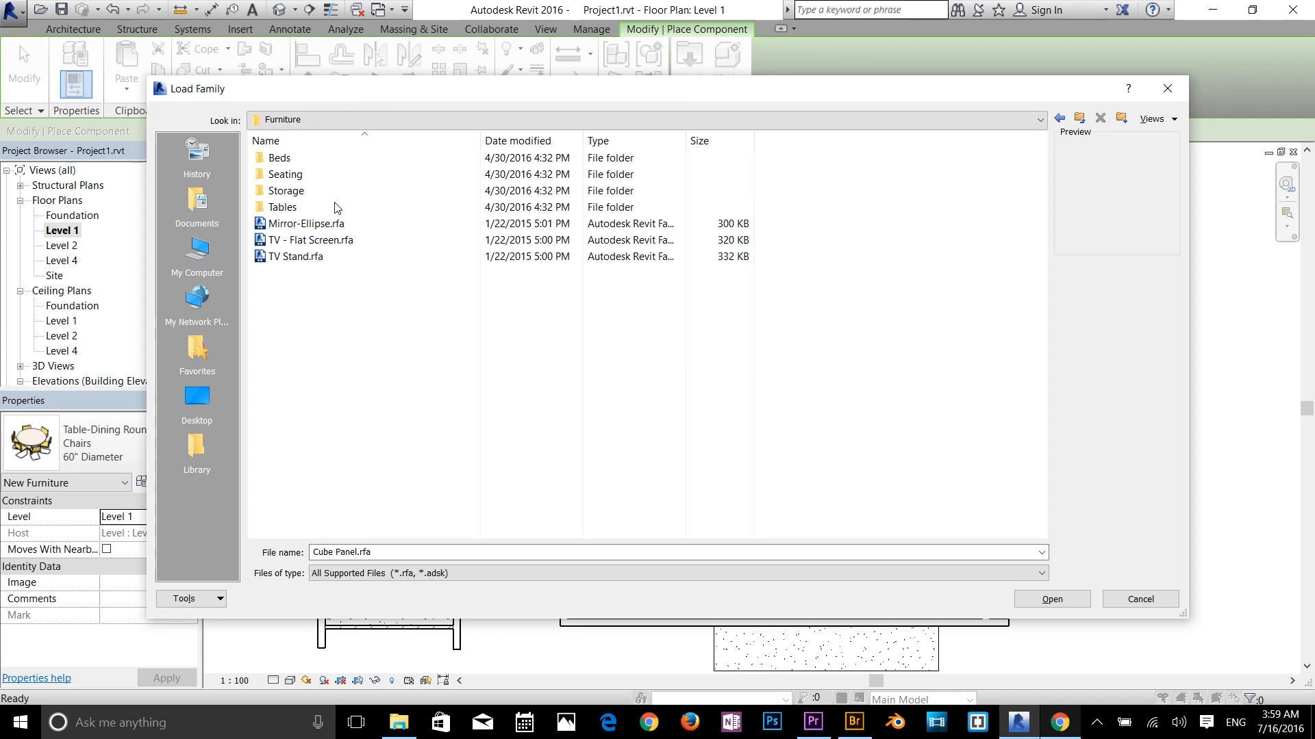
left_click(314, 240)
double_click(285, 207)
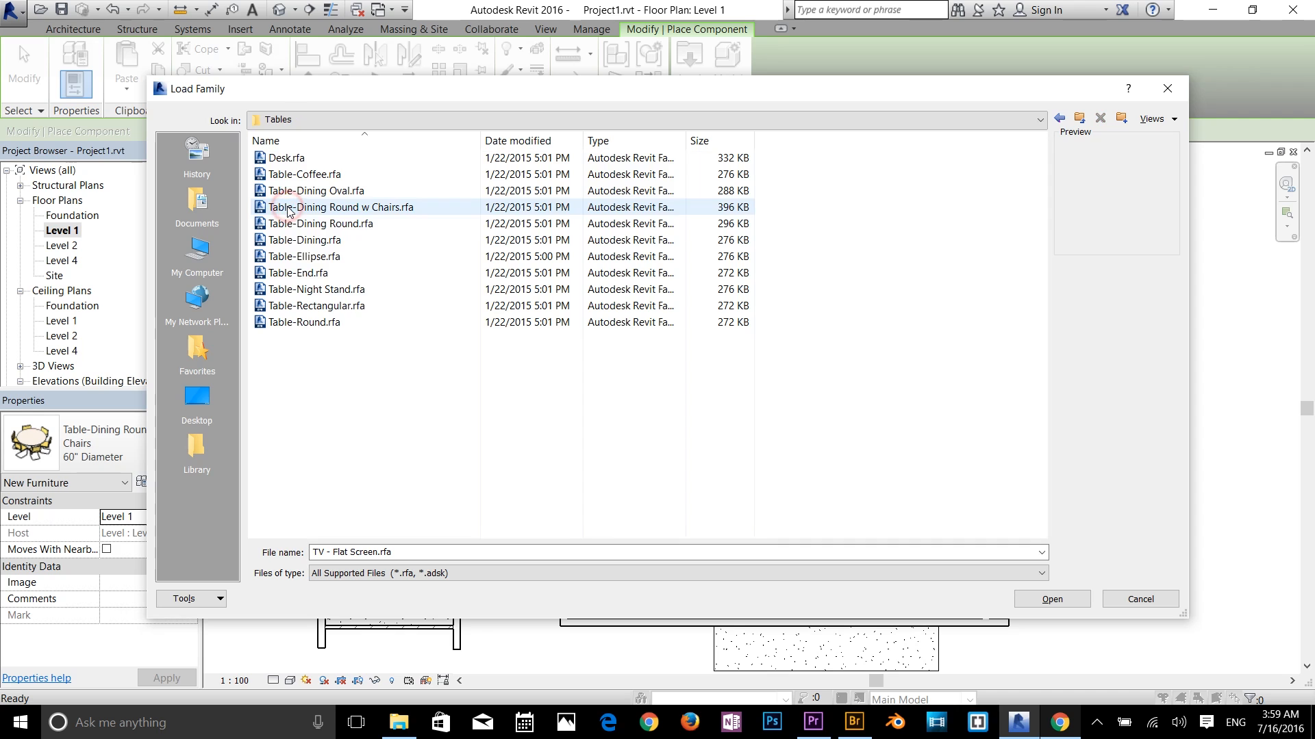
left_click(287, 206)
left_click(291, 224)
left_click(293, 256)
left_click(297, 290)
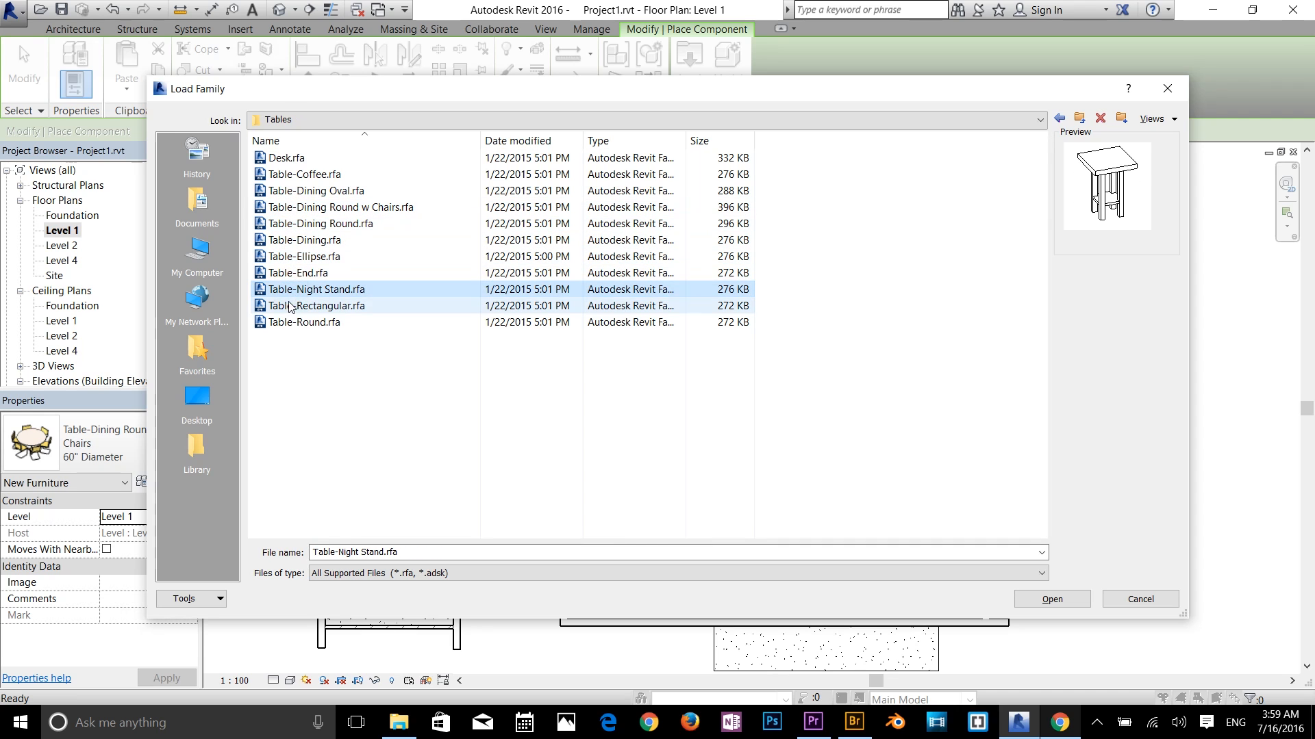
left_click(293, 273)
Load the Table-Ellipse family and place one 72" x 36" table in the westernmost room of the Level 1 plan
left_click(298, 258)
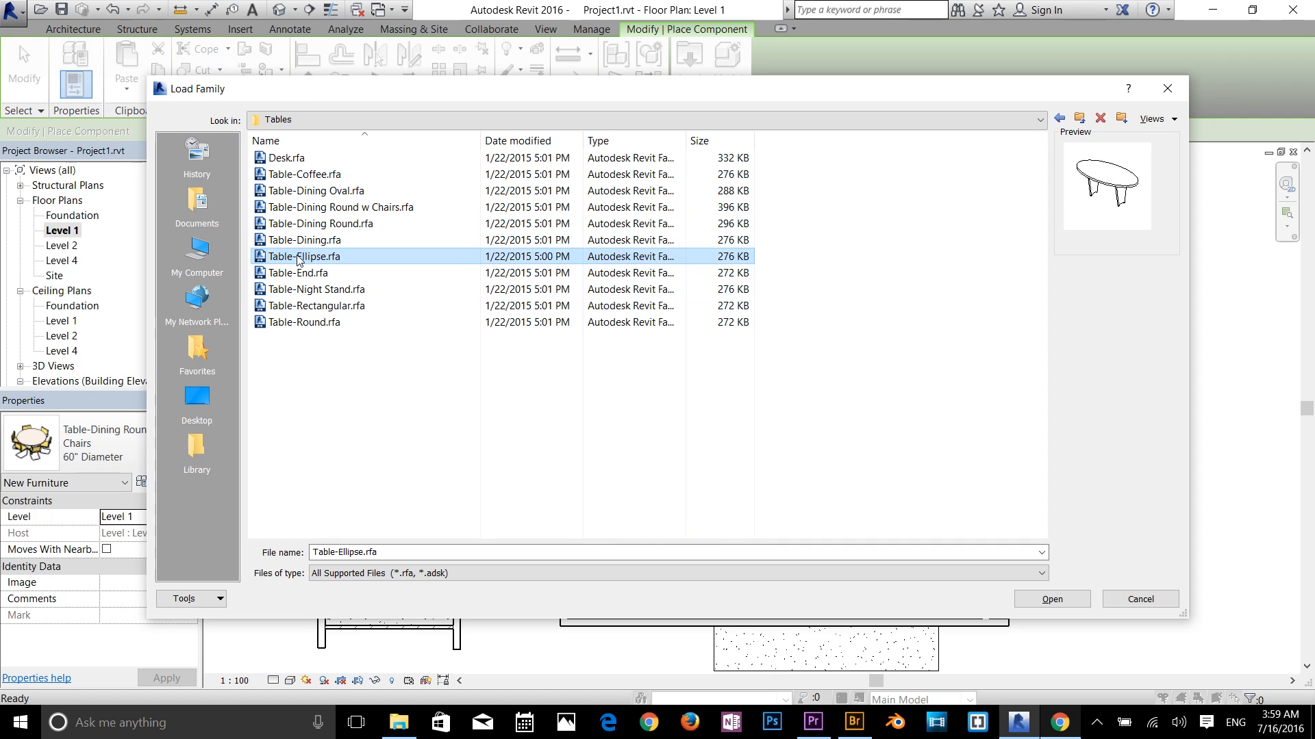
double_click(297, 258)
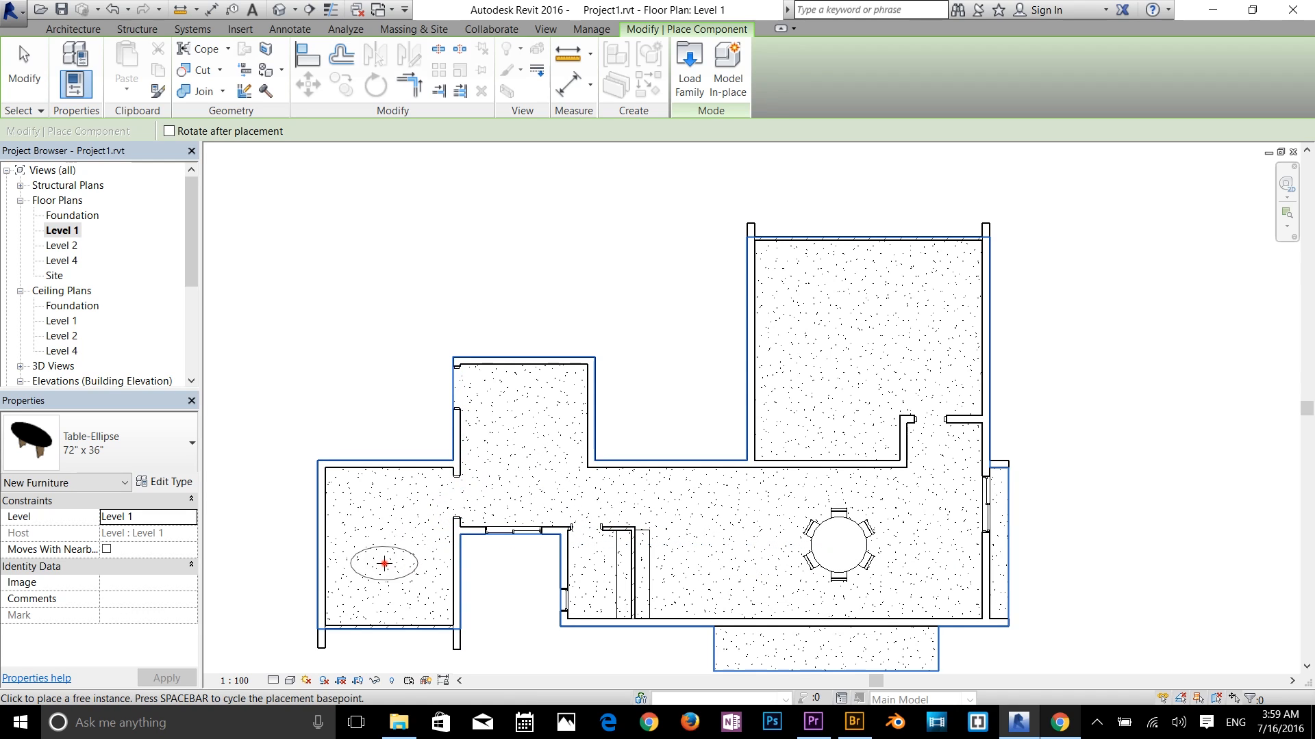
left_click(384, 564)
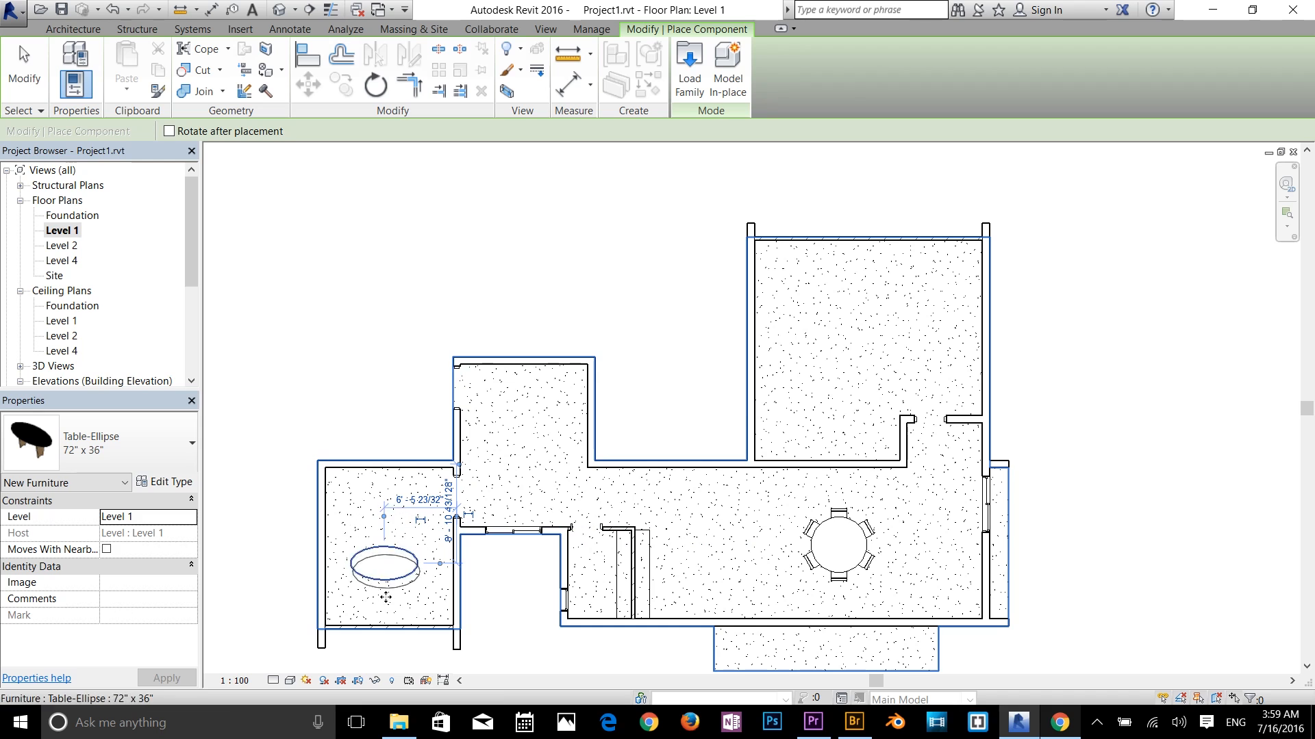
right_click(556, 476)
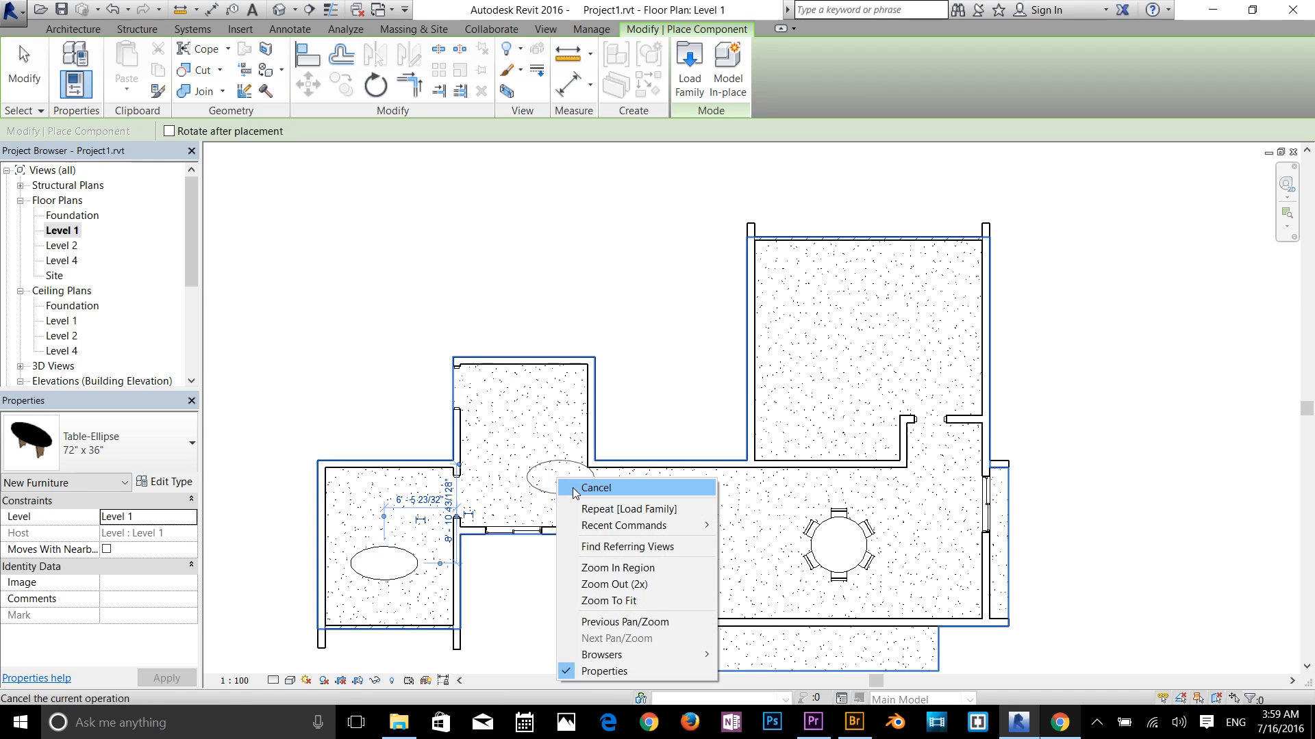
left_click(574, 487)
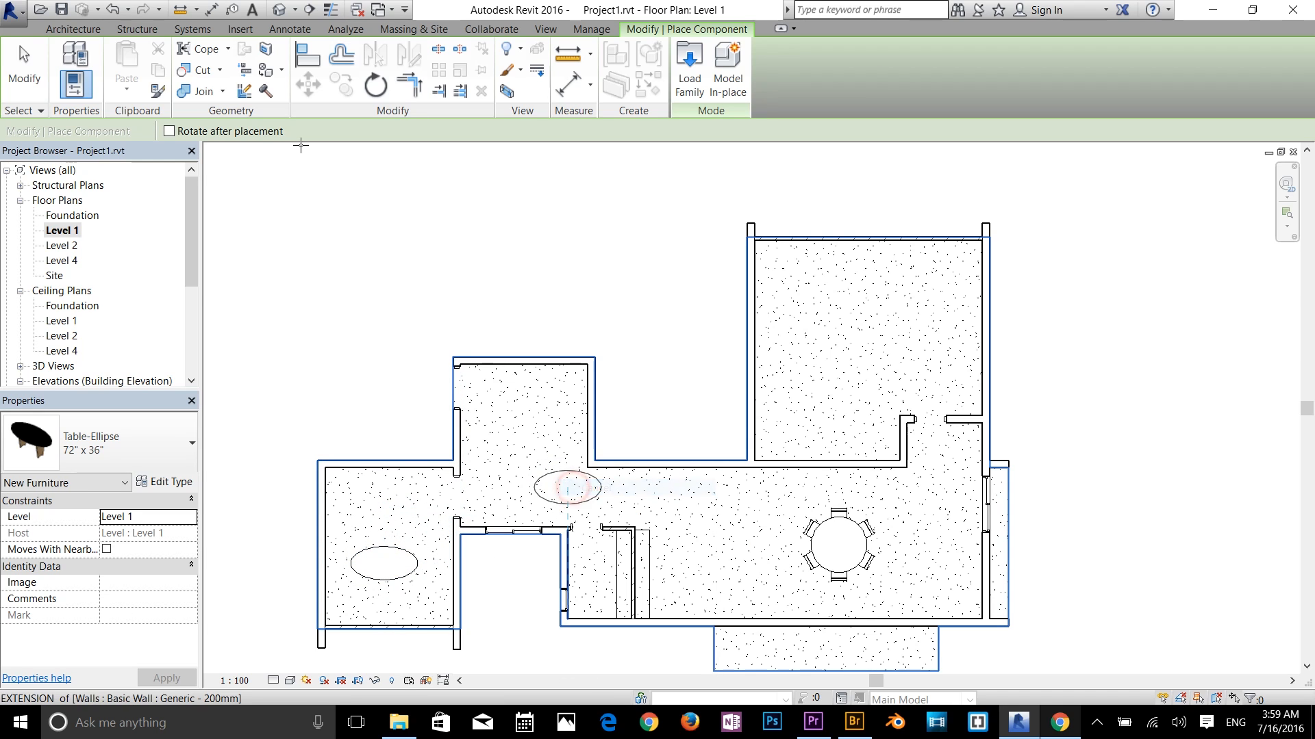
Inspect the placed elliptical table and the surrounding rooms from several sides in the 3D view, and end the component placement
left_click(279, 10)
scroll(1005, 442, "up", 4)
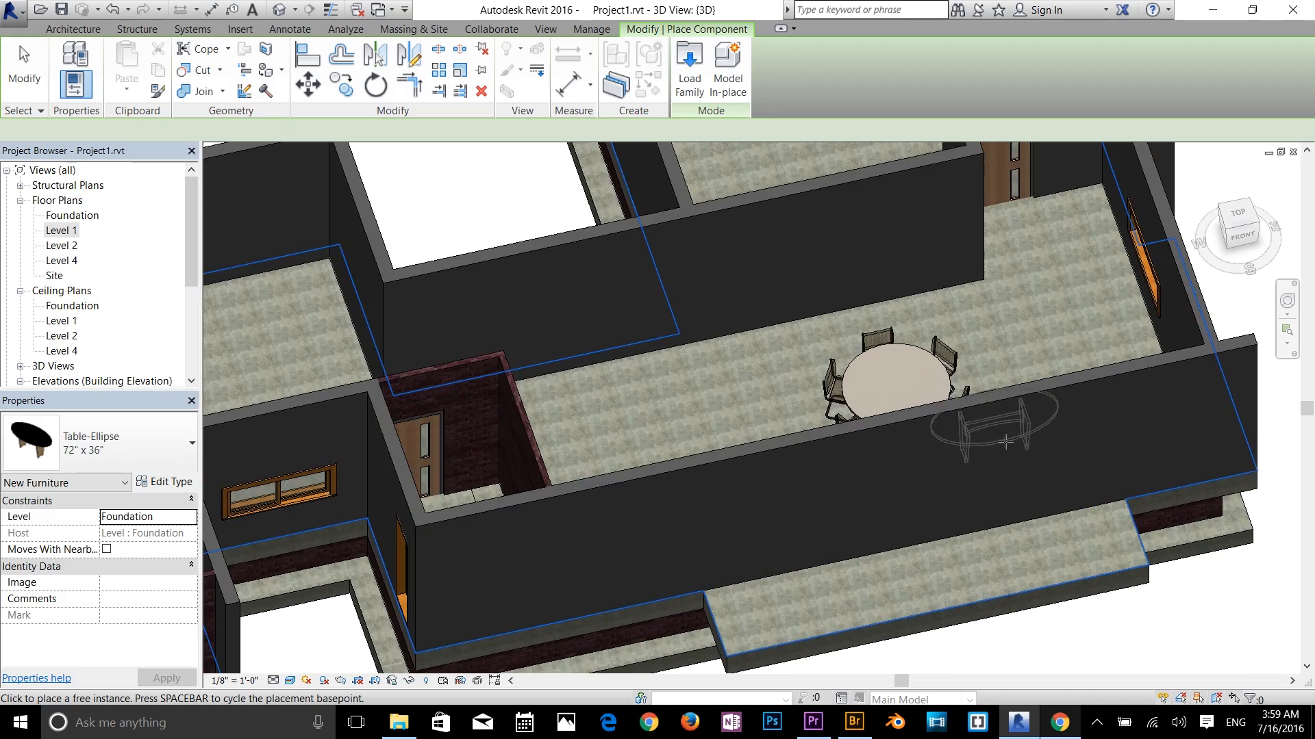
middle_click_drag(890, 452, 763, 336, "shift")
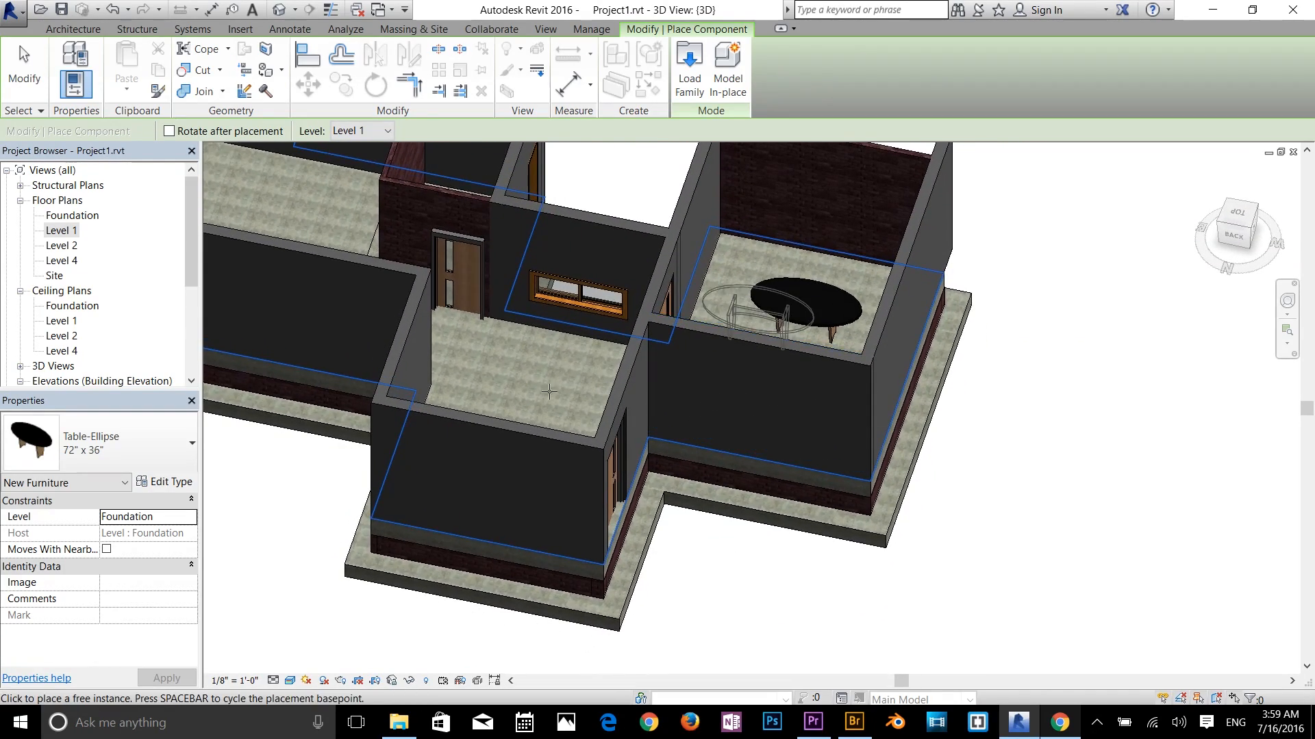
scroll(512, 404, "down", 3)
middle_click_drag(475, 436, 922, 527)
middle_click_drag(951, 571, 390, 498)
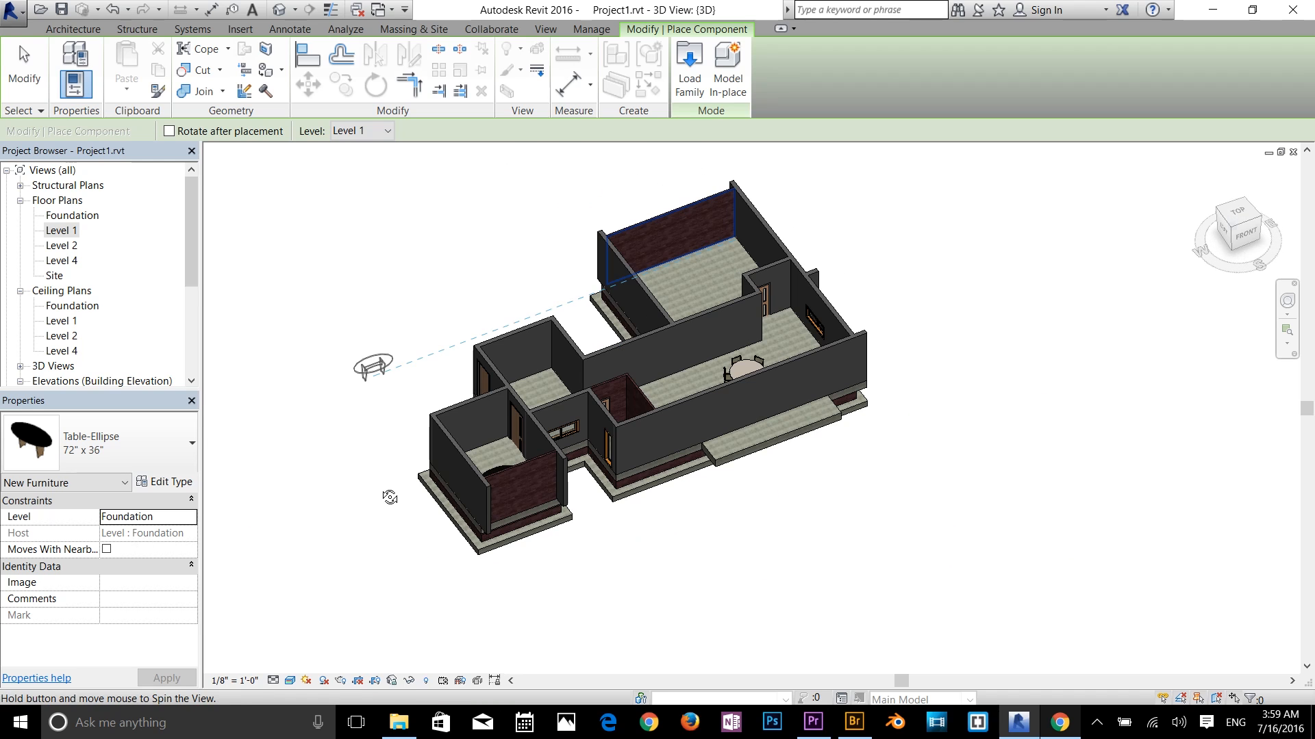
scroll(792, 420, "up", 3)
middle_click_drag(705, 430, 836, 511)
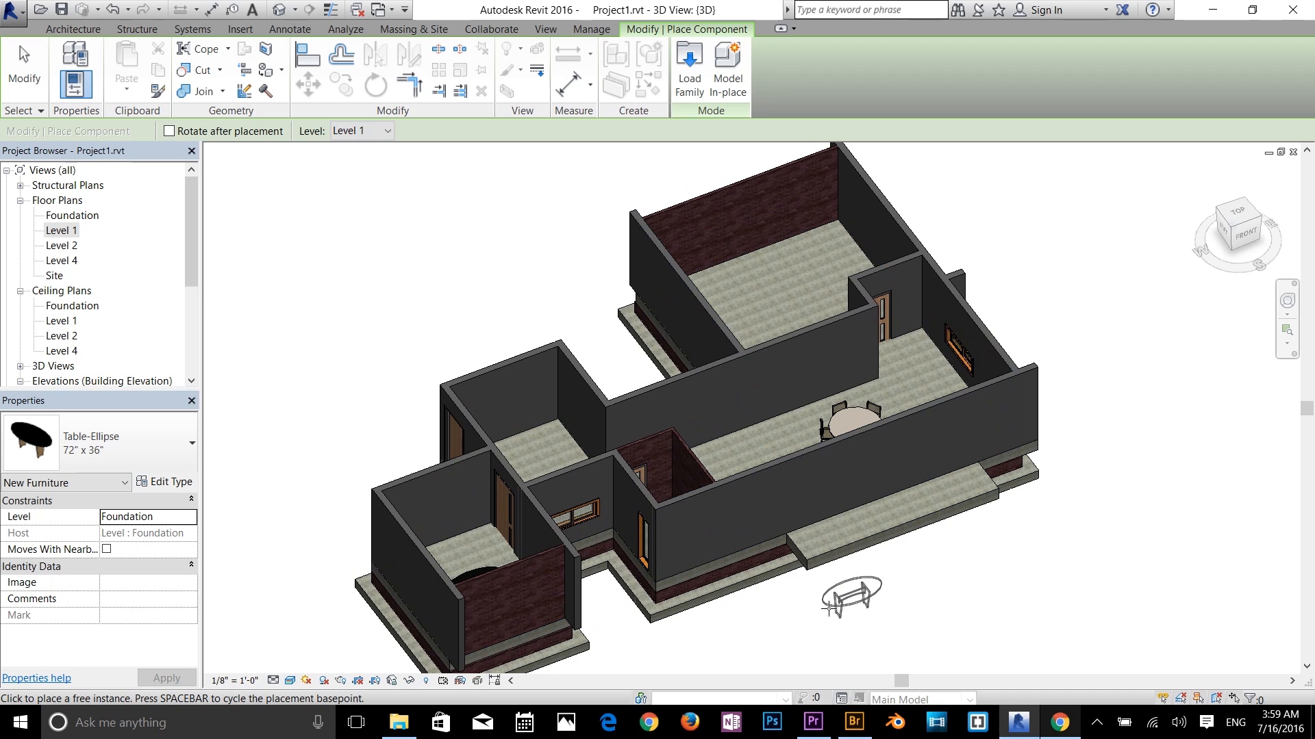
middle_click_drag(887, 582, 754, 595, "shift")
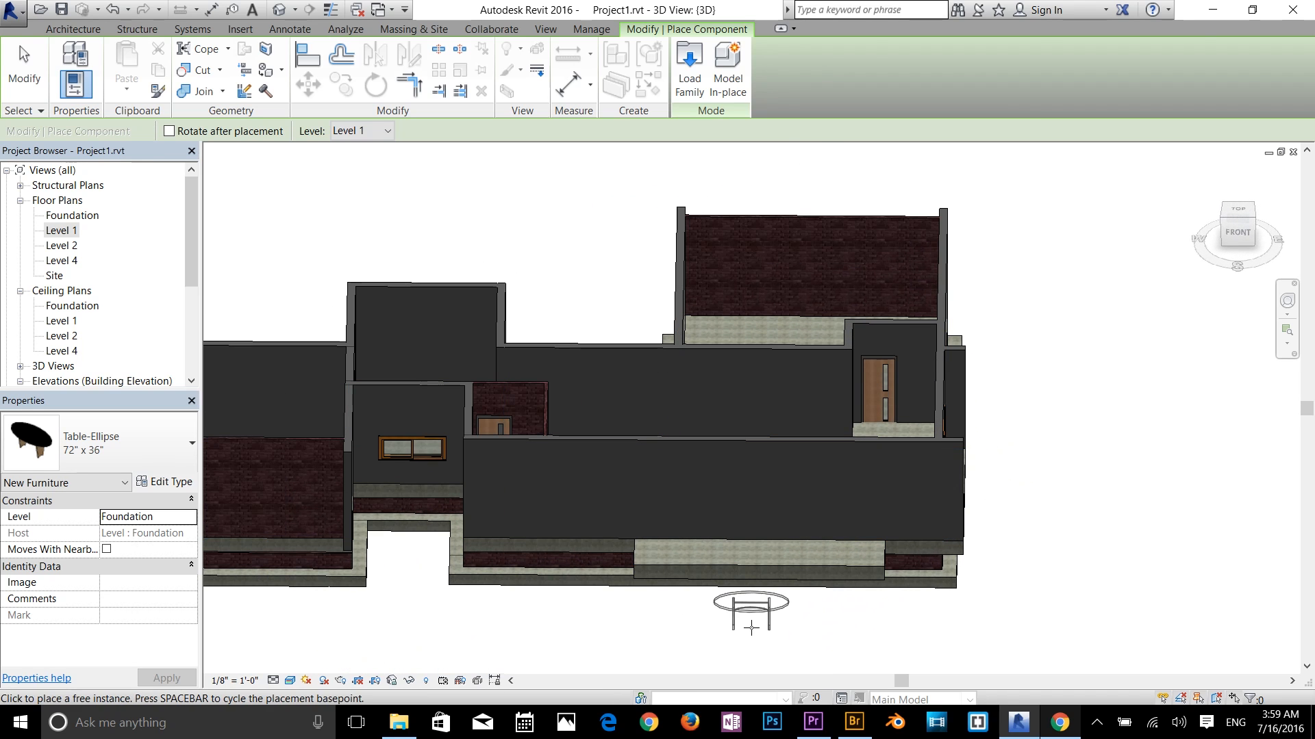
key("Escape")
key("Escape")
Examine the whole house from the front and back in 3D, checking the rooms, outer walls and furniture
middle_click_drag(634, 531, 708, 493)
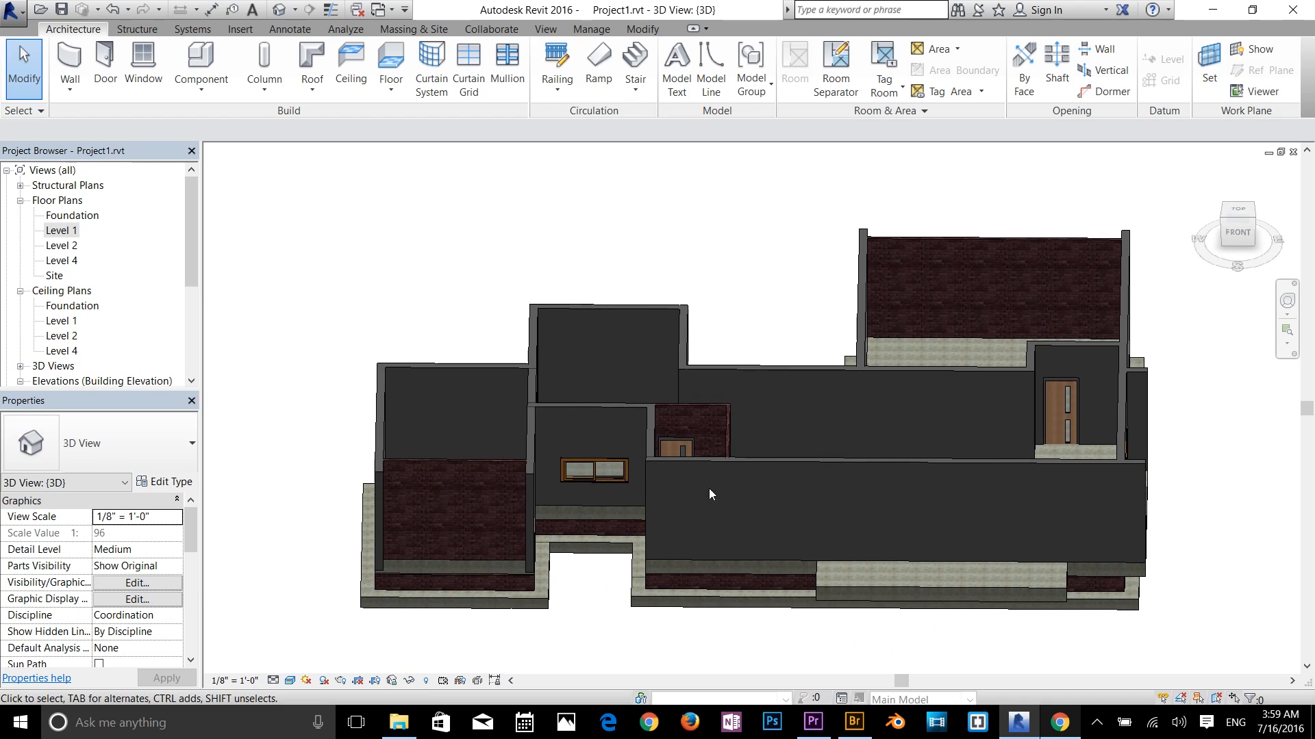
middle_click_drag(671, 544, 769, 516, "shift")
scroll(736, 536, "up", 1)
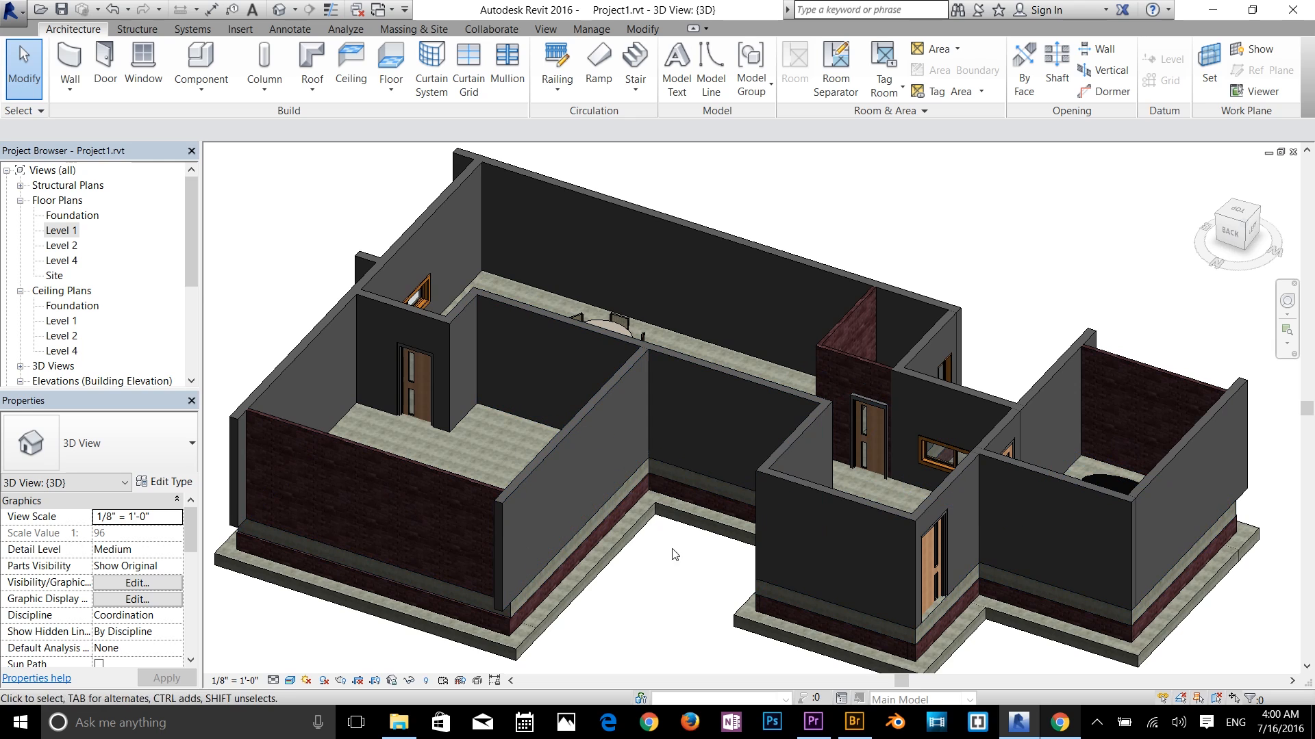
middle_click_drag(825, 551, 744, 441)
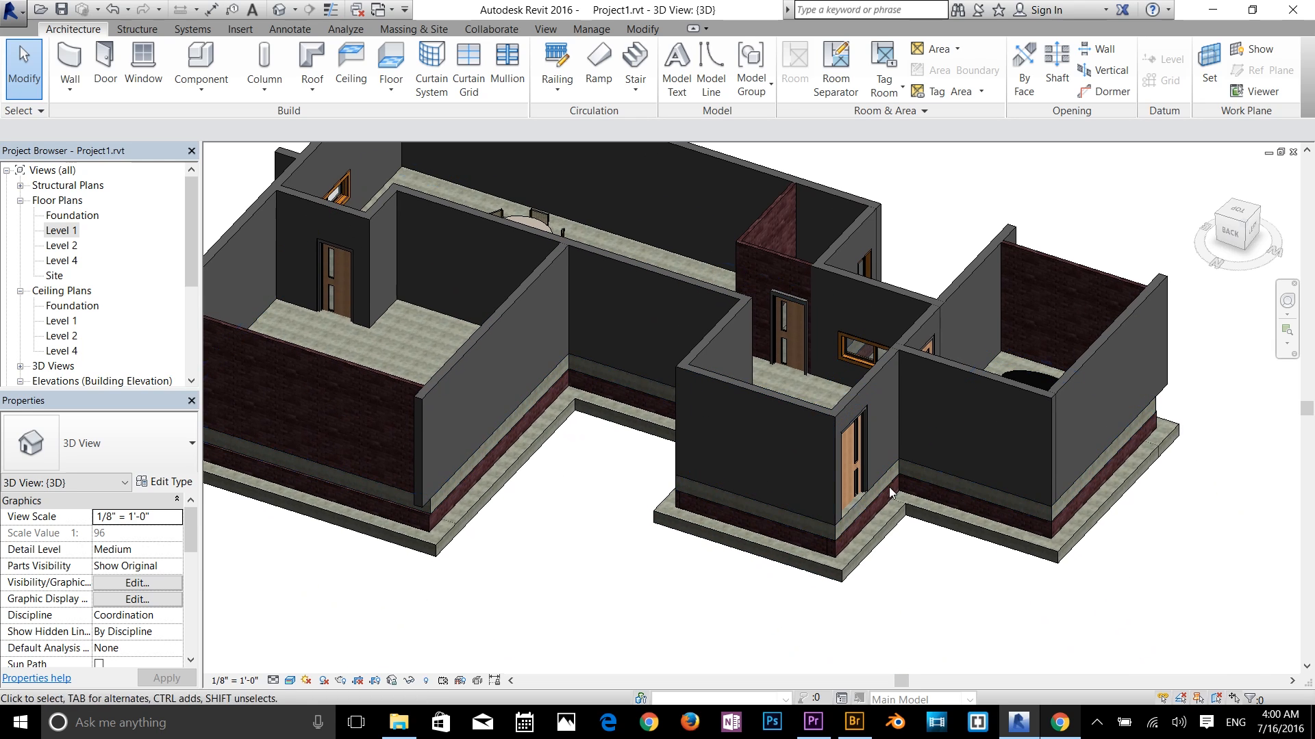
left_click(595, 346)
left_click(594, 495)
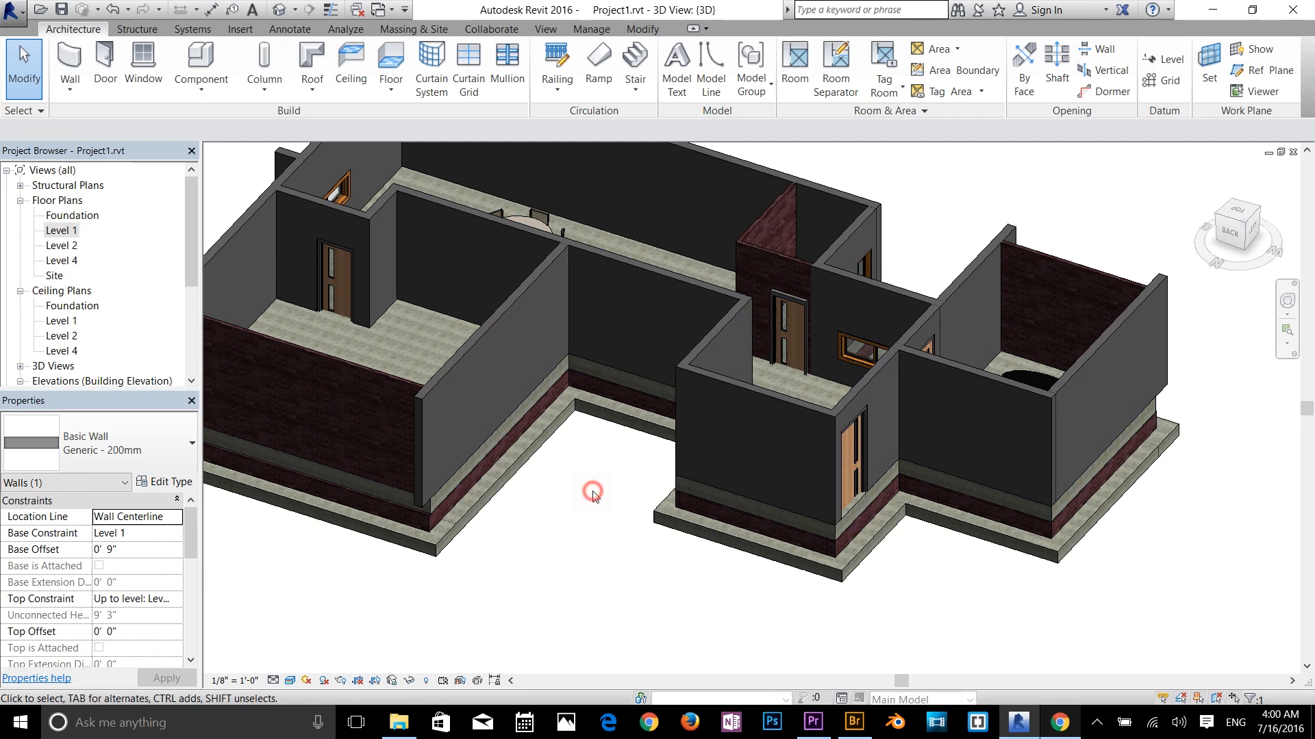
middle_click_drag(559, 479, 643, 593)
scroll(656, 474, "down", 1)
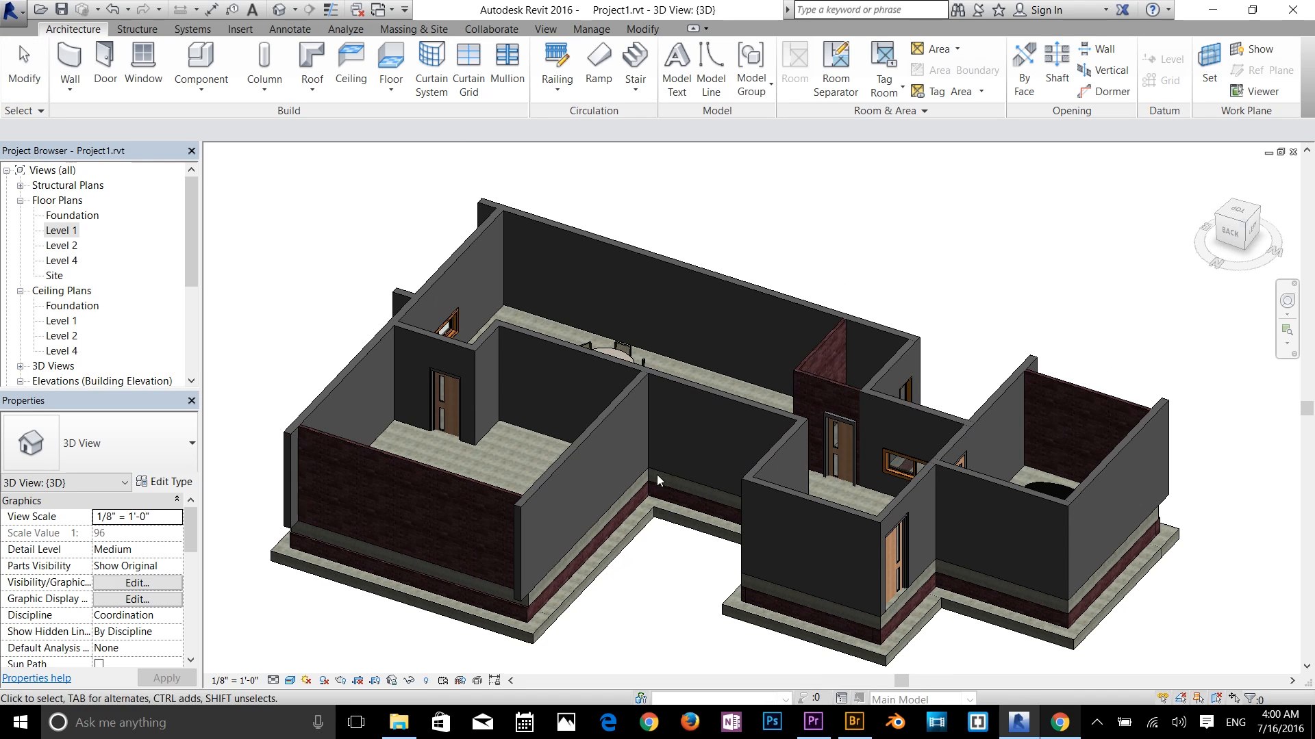
scroll(663, 508, "up", 2)
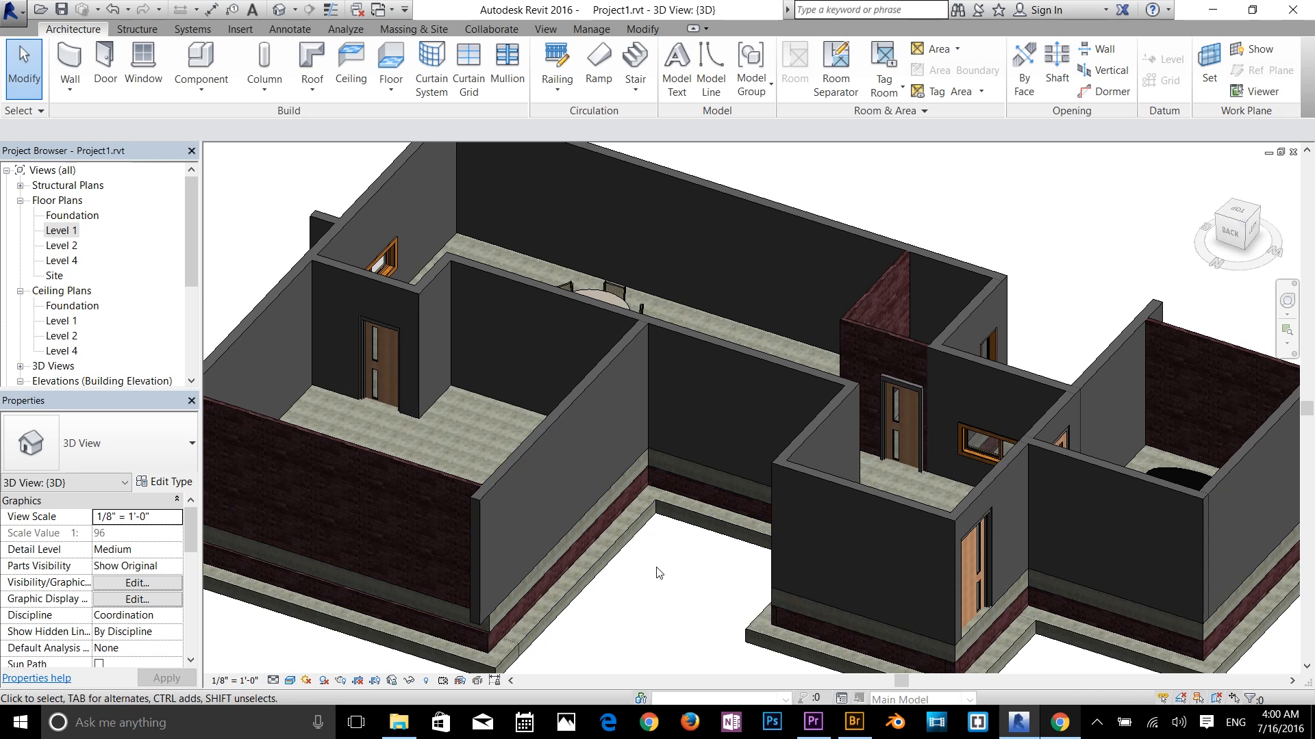
scroll(656, 566, "down", 1)
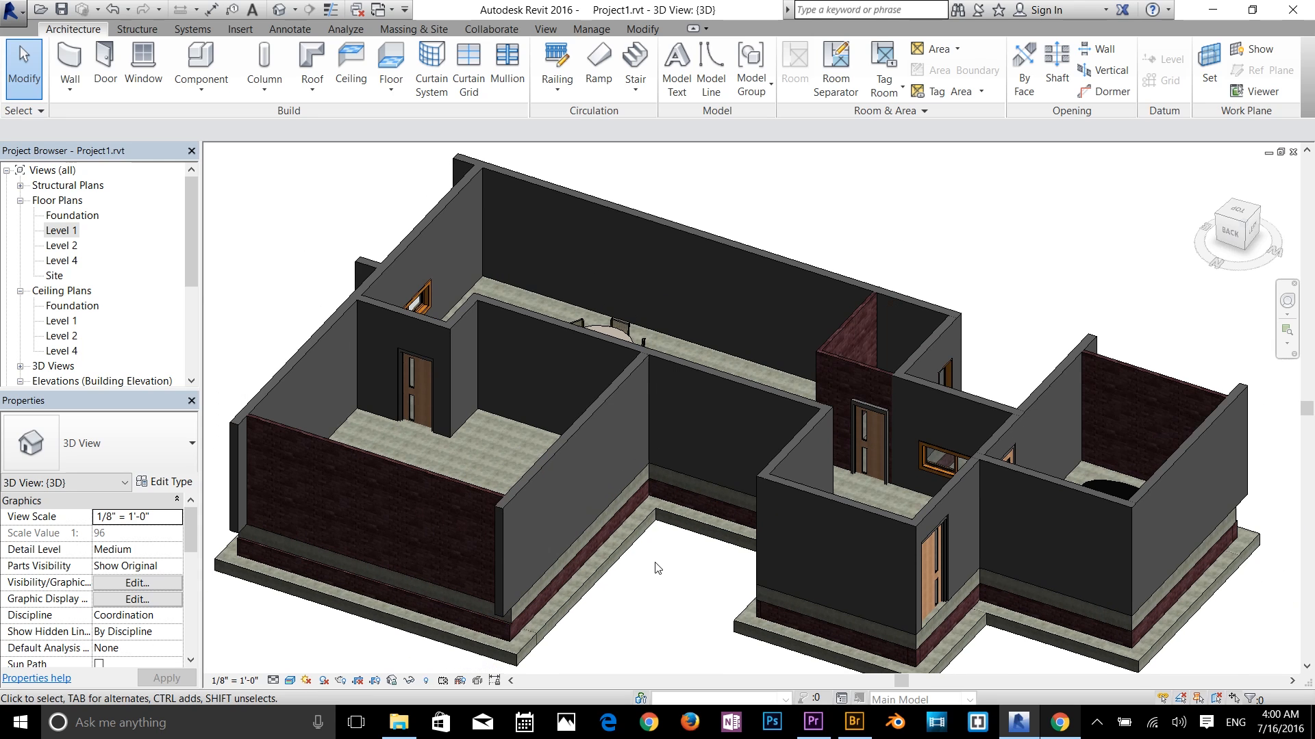